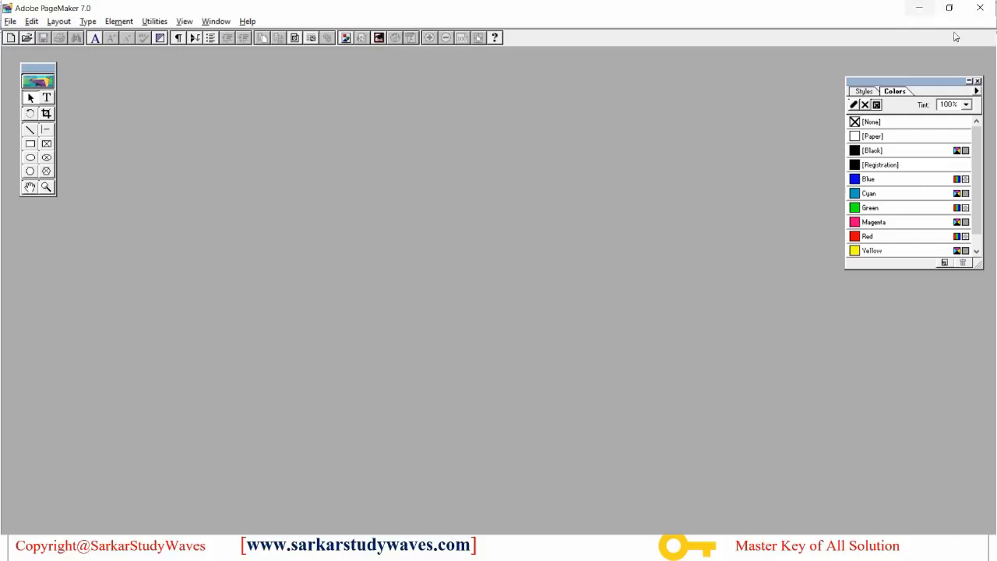
click(920, 11)
click(948, 11)
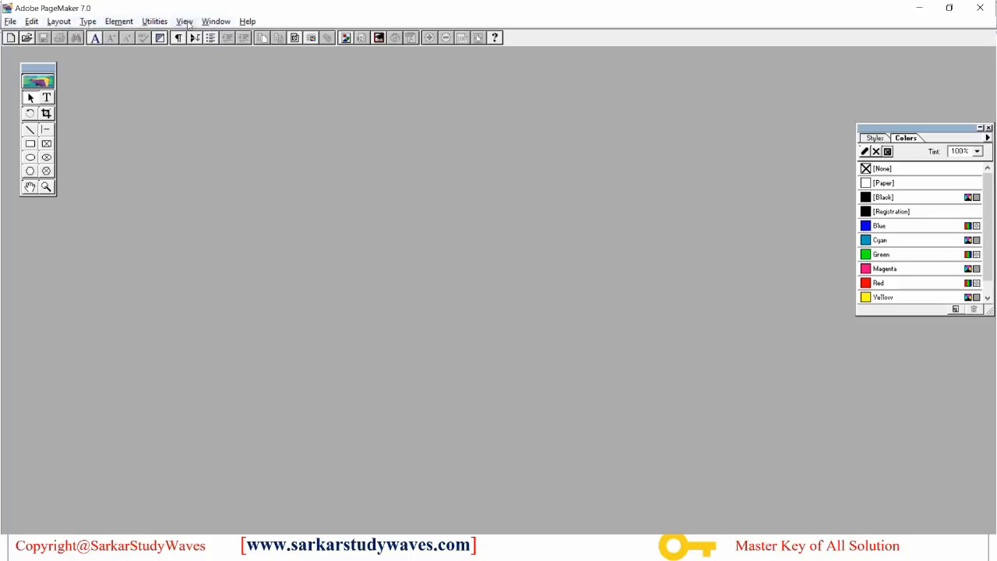
click(11, 22)
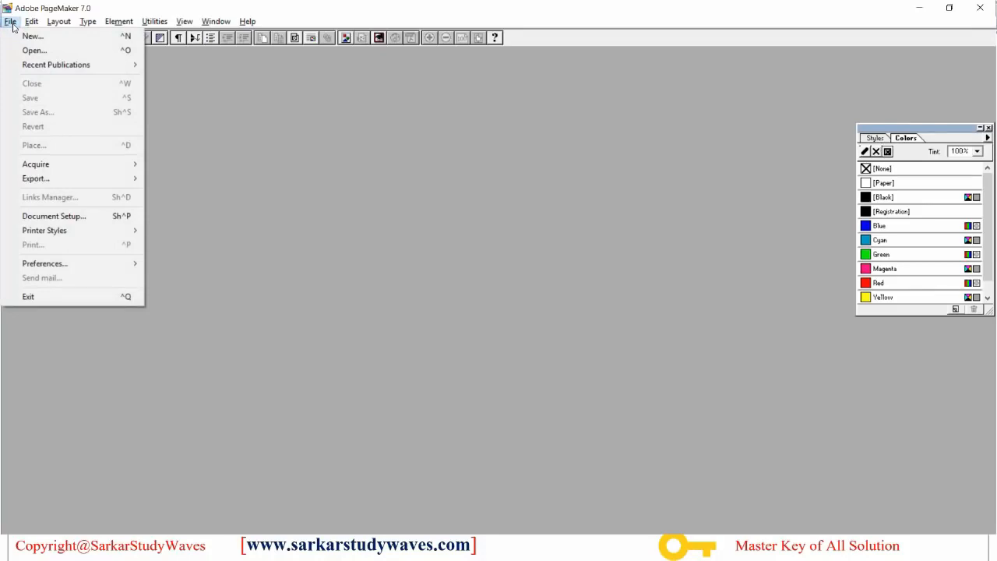
mouse_move(50, 27)
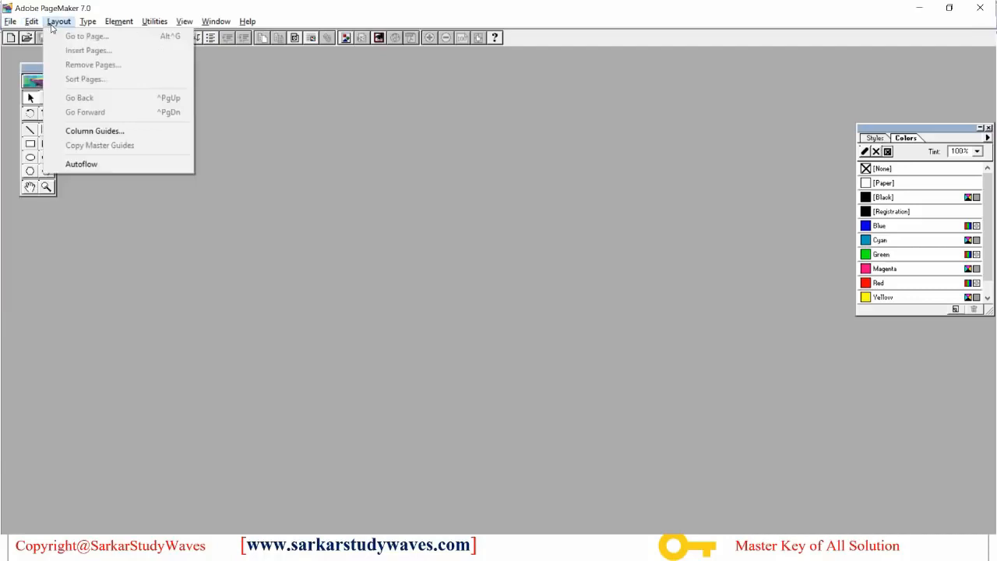
mouse_move(18, 25)
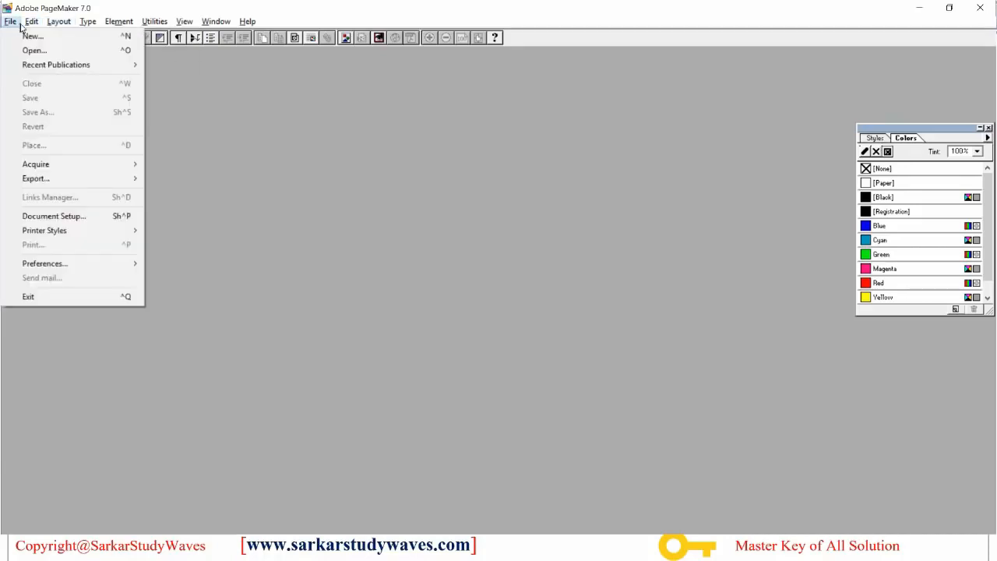
mouse_move(238, 25)
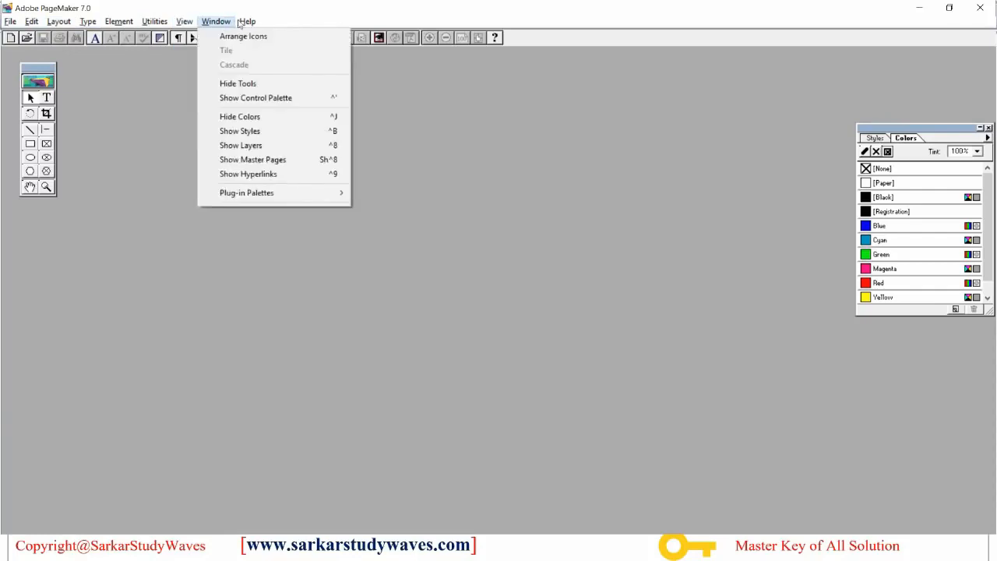
click(419, 119)
click(10, 21)
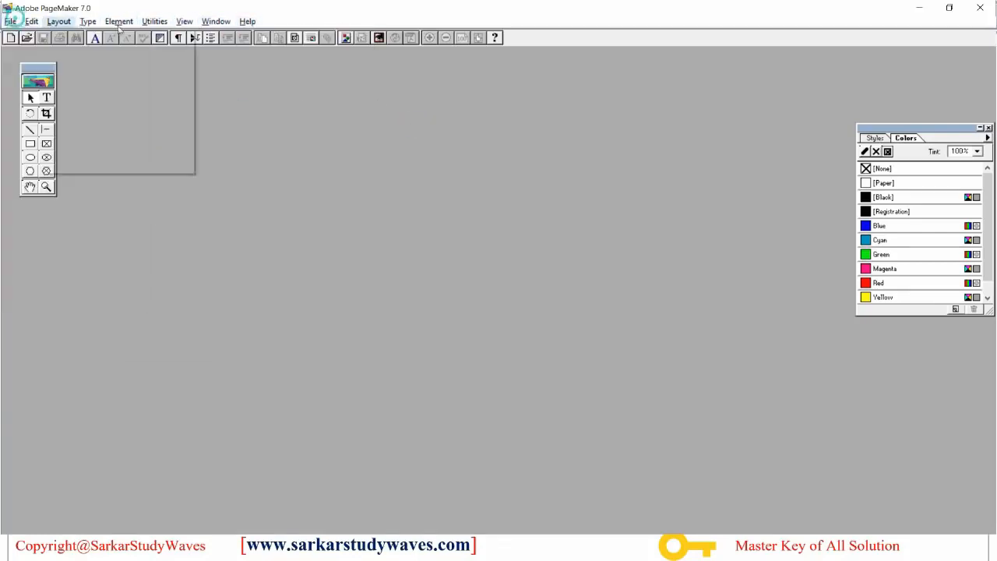
click(162, 98)
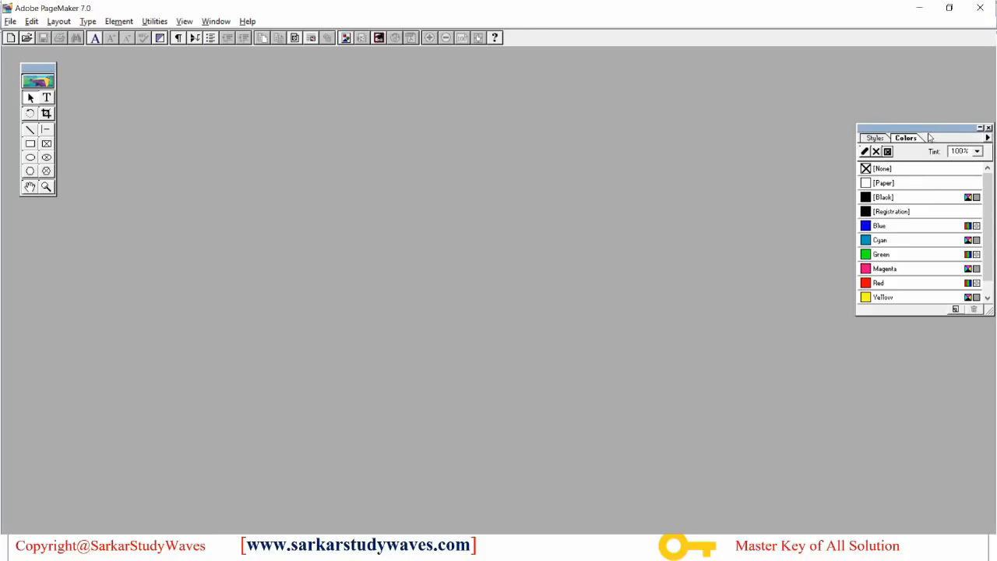
Close the Colors palette and display it again.
click(987, 128)
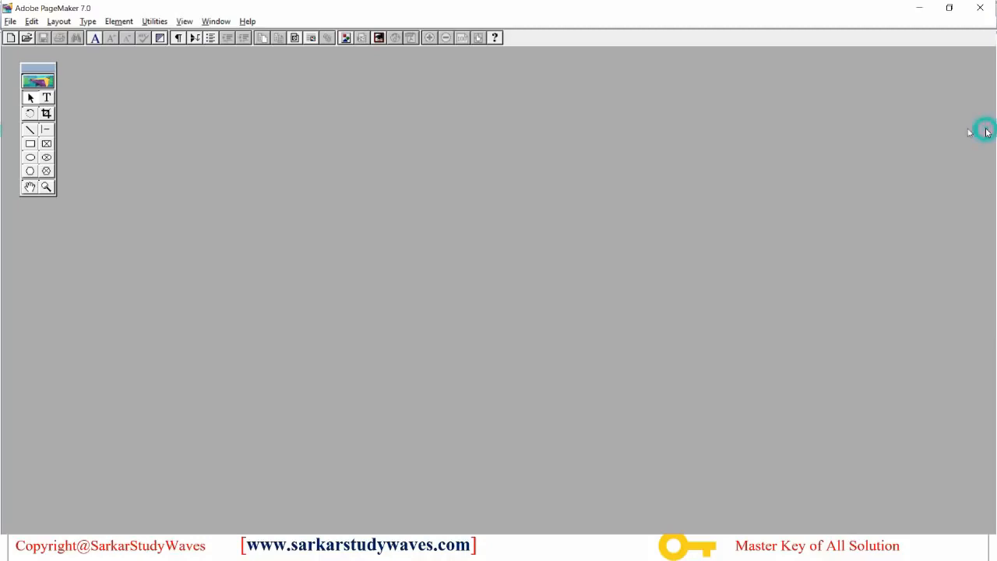
click(214, 22)
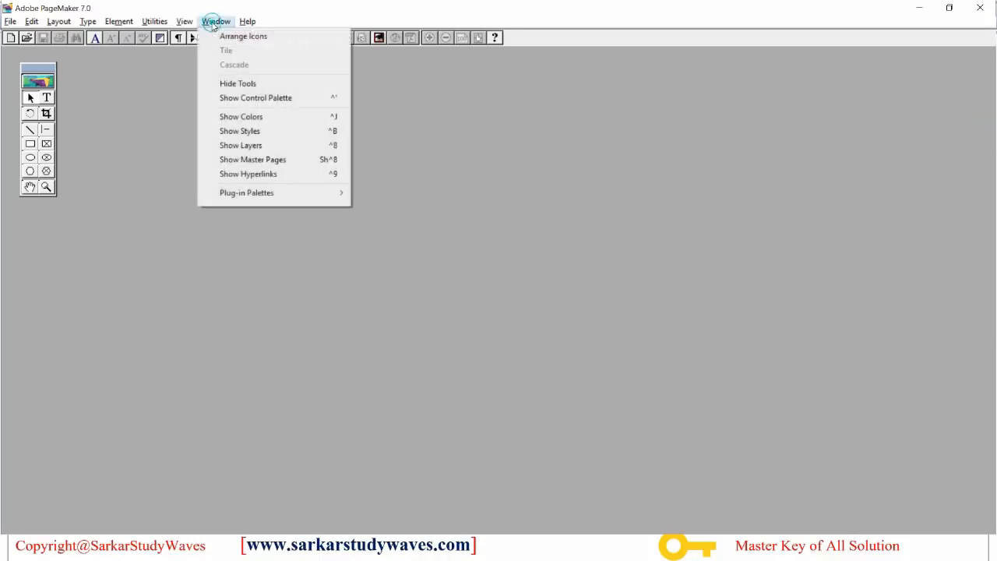
click(242, 116)
Hide and redisplay the toolbox, and move it against the left edge of the workspace.
click(216, 21)
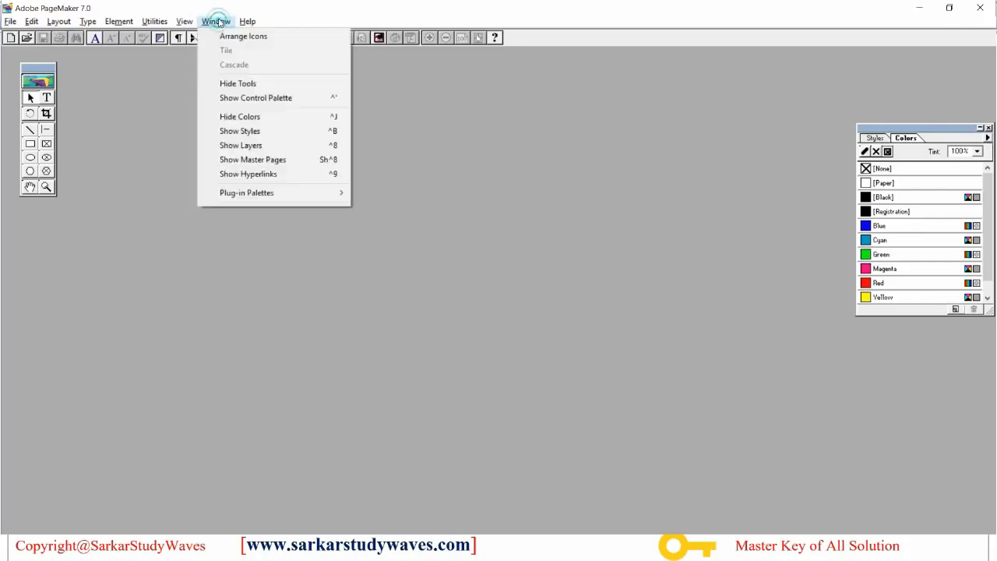
click(244, 84)
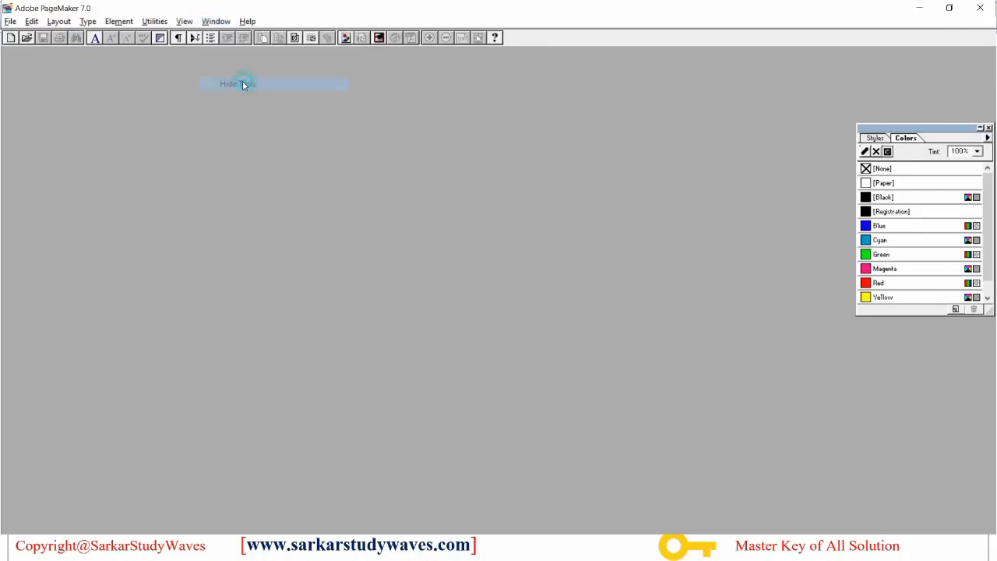
click(216, 21)
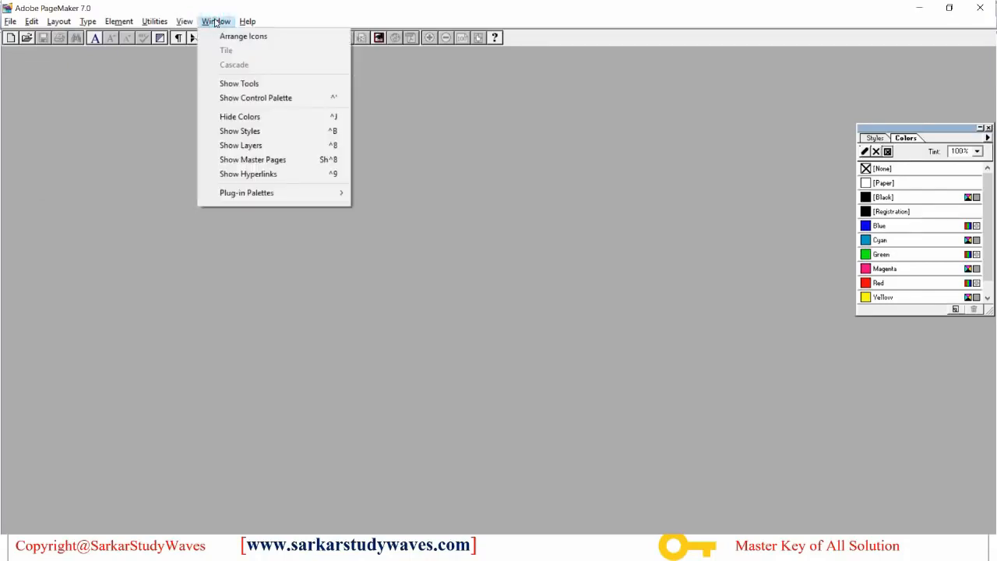
click(235, 85)
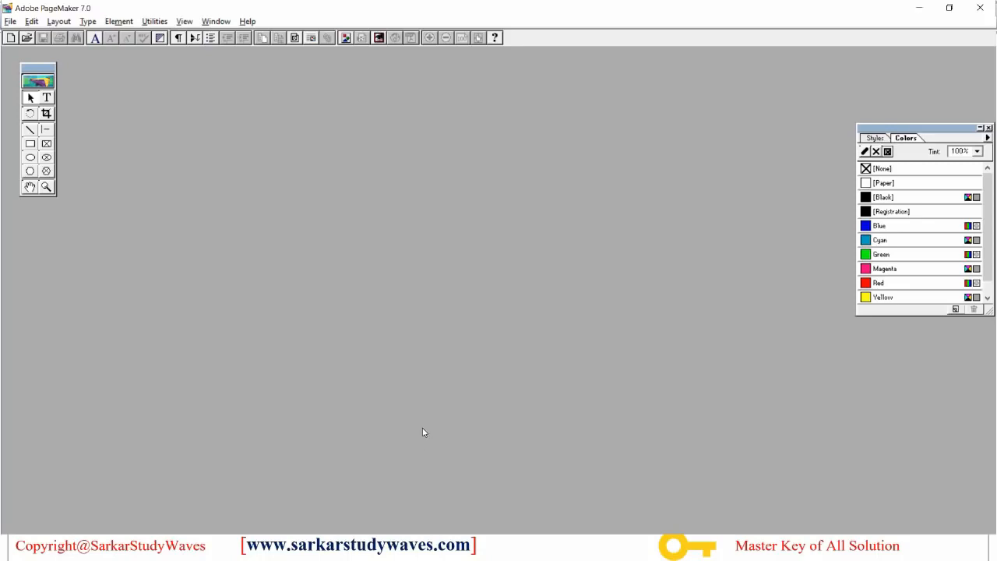
drag(42, 72, 26, 76)
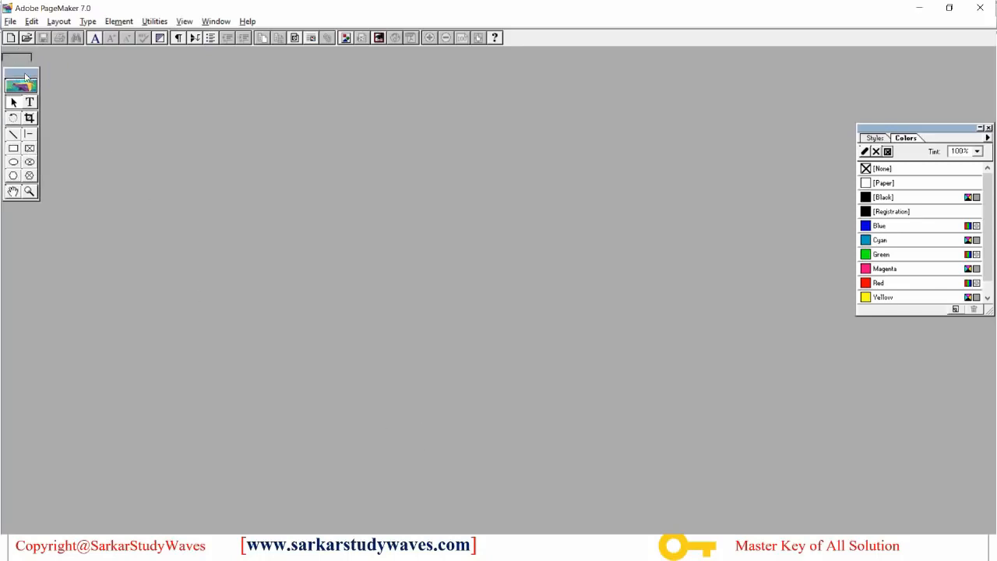
click(10, 21)
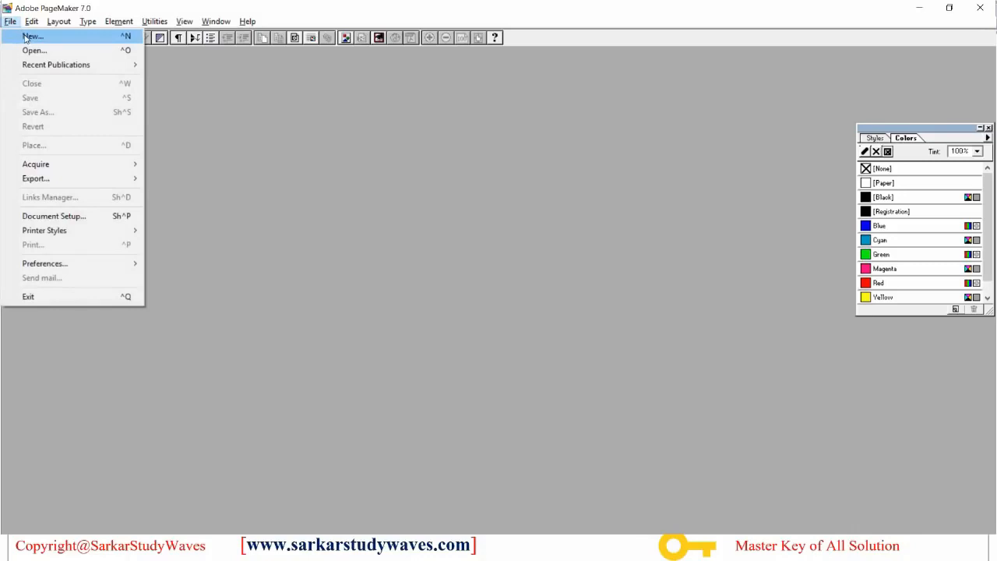
click(14, 22)
click(14, 22)
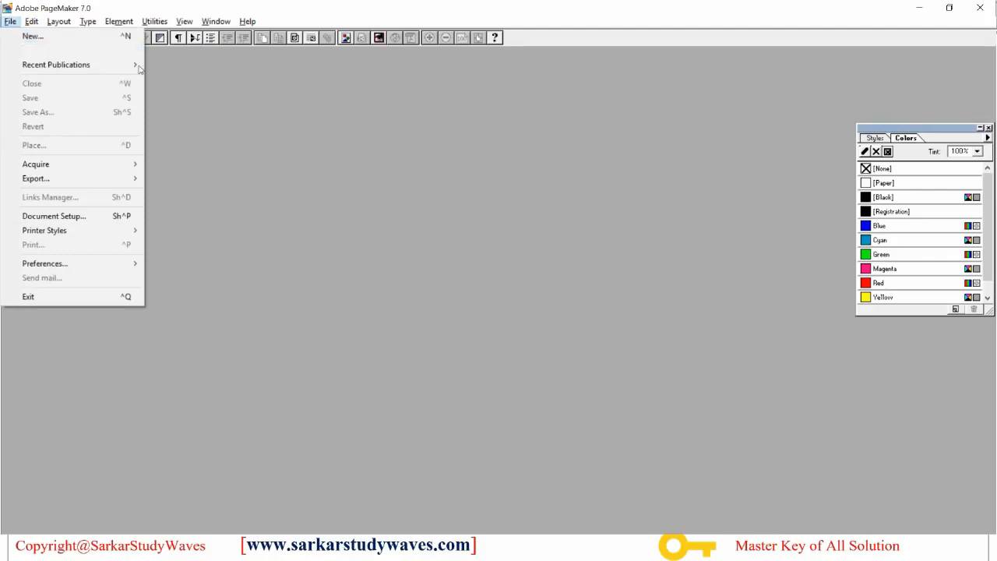
click(203, 102)
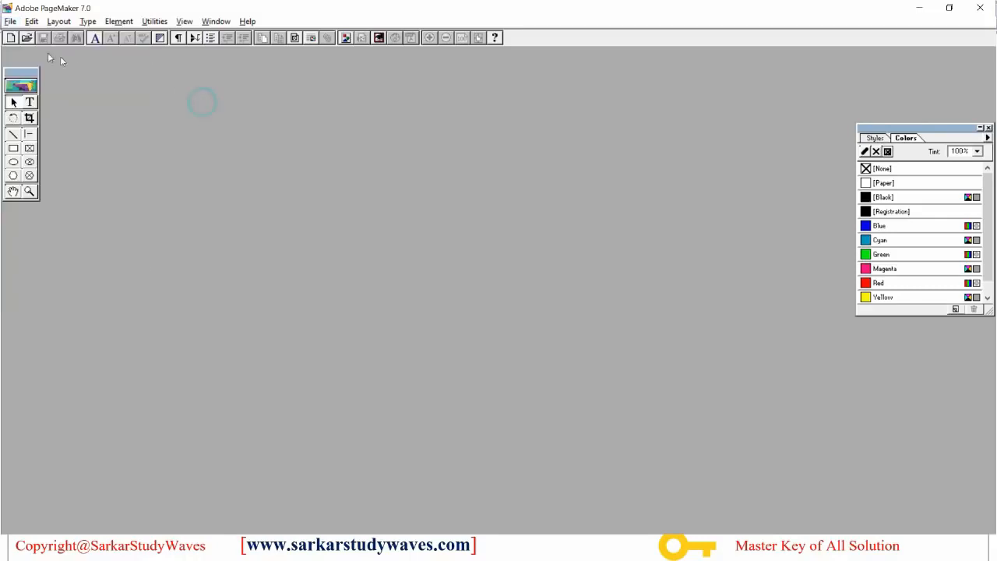
Start a new publication and set its page size to A4.
click(10, 21)
click(27, 35)
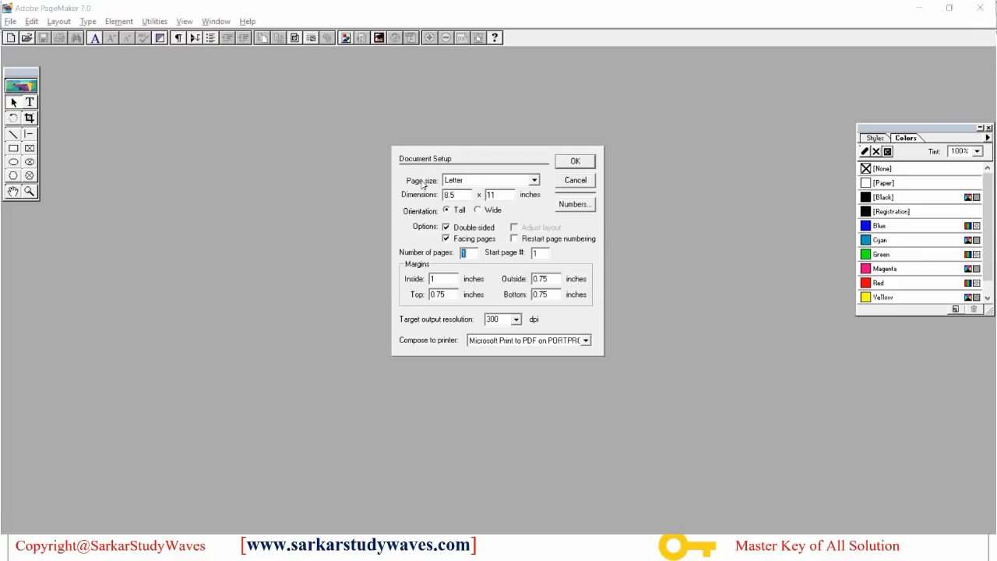
click(534, 180)
scroll(535, 206, down, 3)
scroll(535, 206, up, 3)
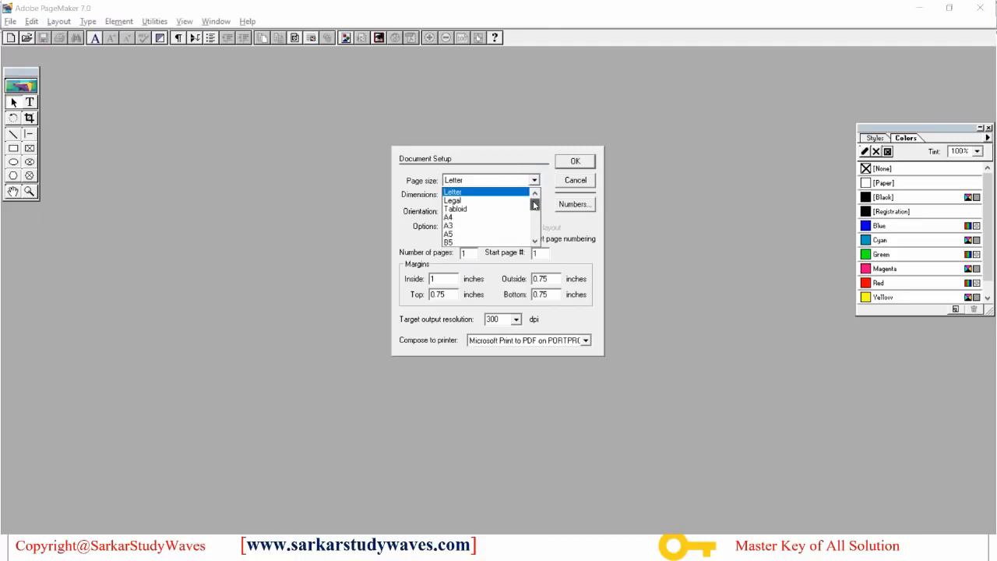
click(450, 218)
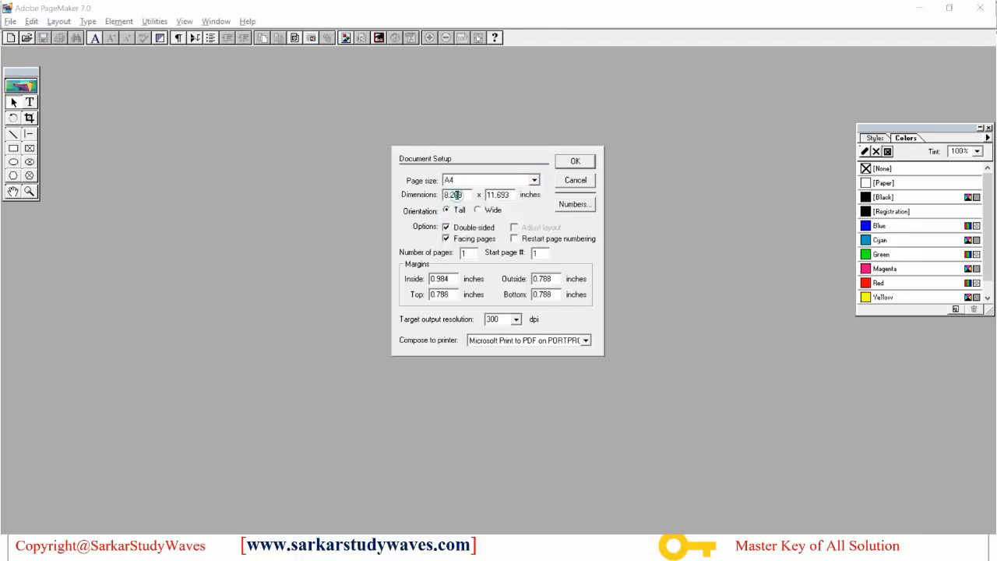
Inspect the width and height dimensions of the A4 page.
click(464, 196)
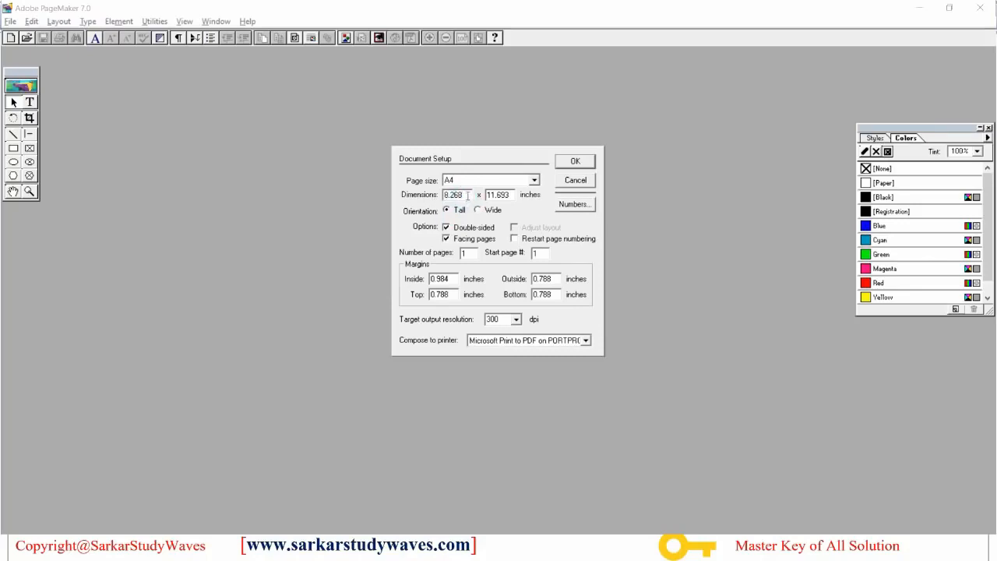
double_click(508, 194)
click(510, 194)
double_click(465, 195)
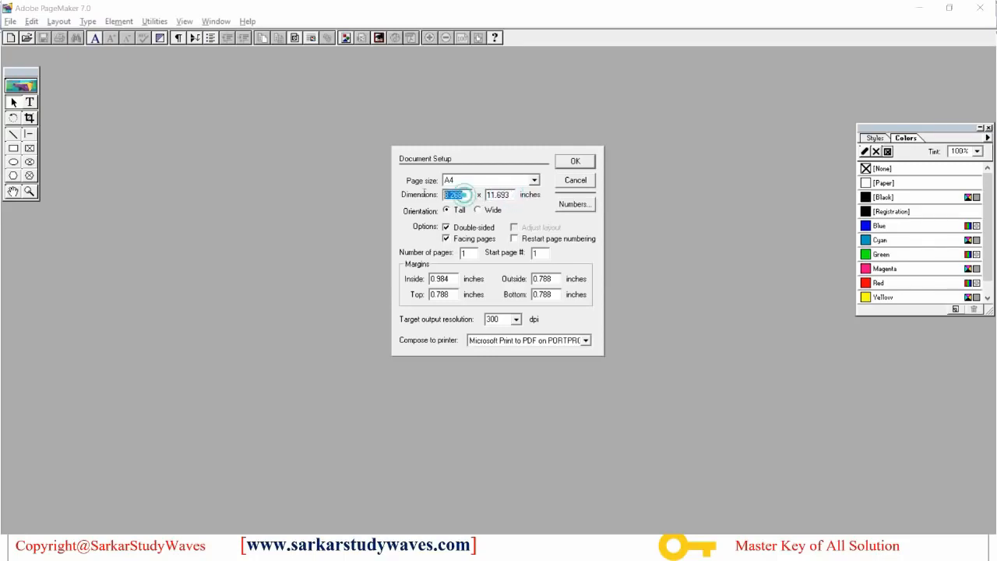
double_click(508, 194)
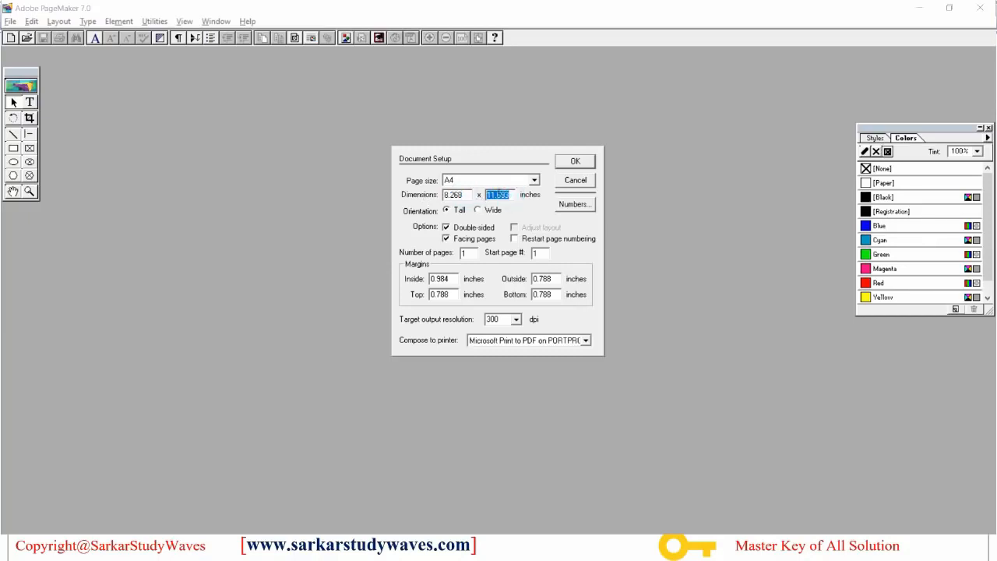
Try the A3 and A5 page sizes to compare their dimensions, and return to A4.
click(534, 180)
click(476, 198)
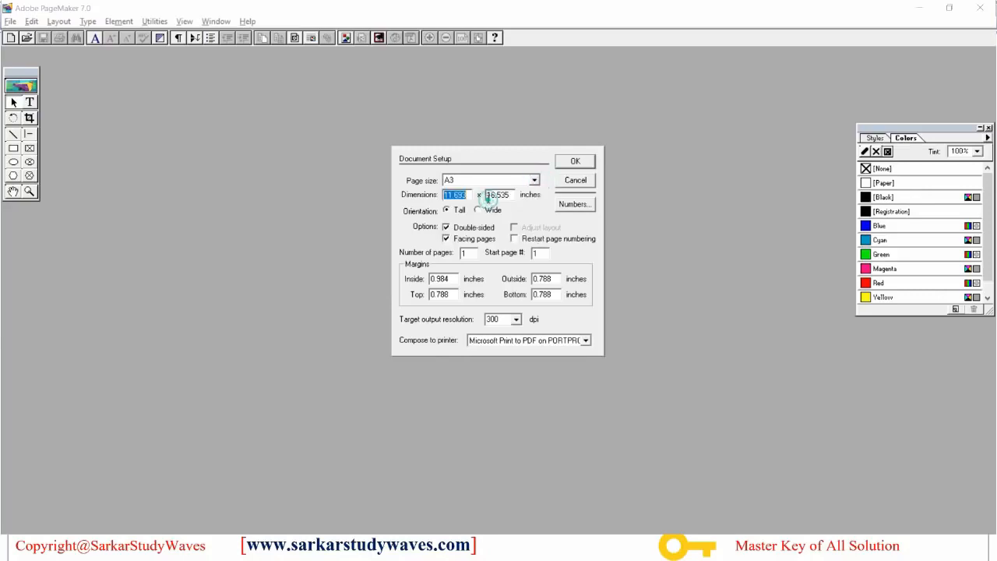
click(535, 180)
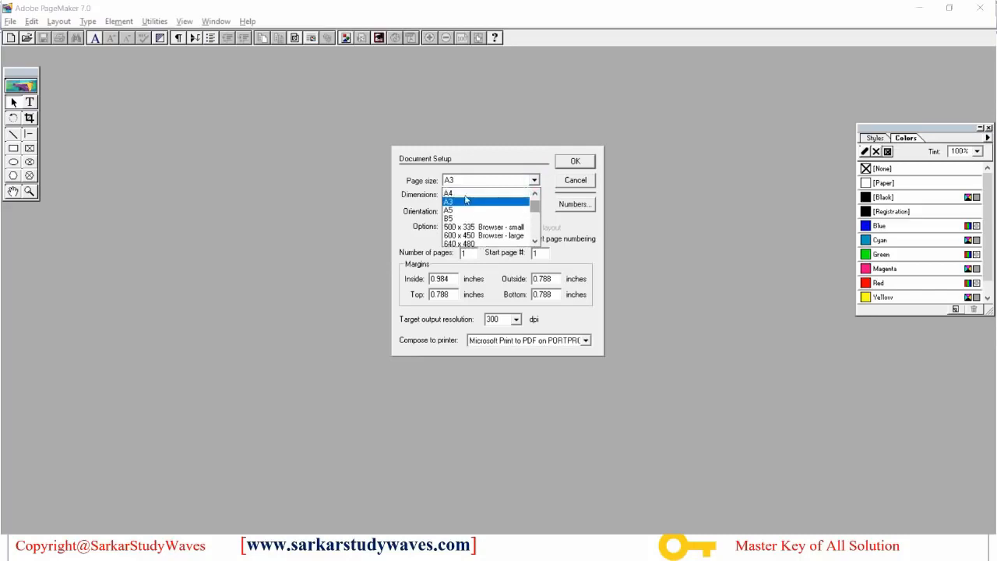
click(449, 210)
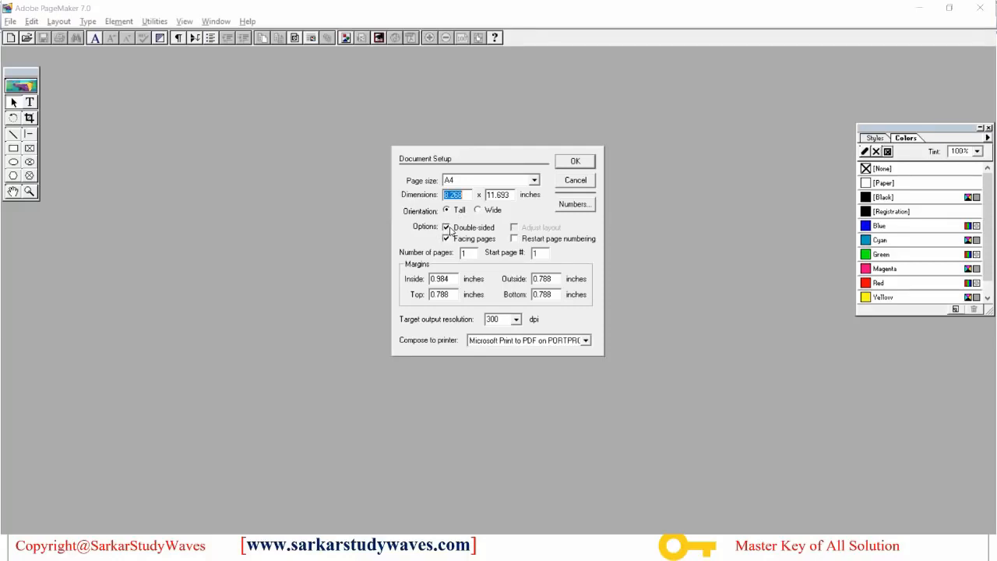
Toggle the Double-sided and Facing pages options off and back on.
click(448, 227)
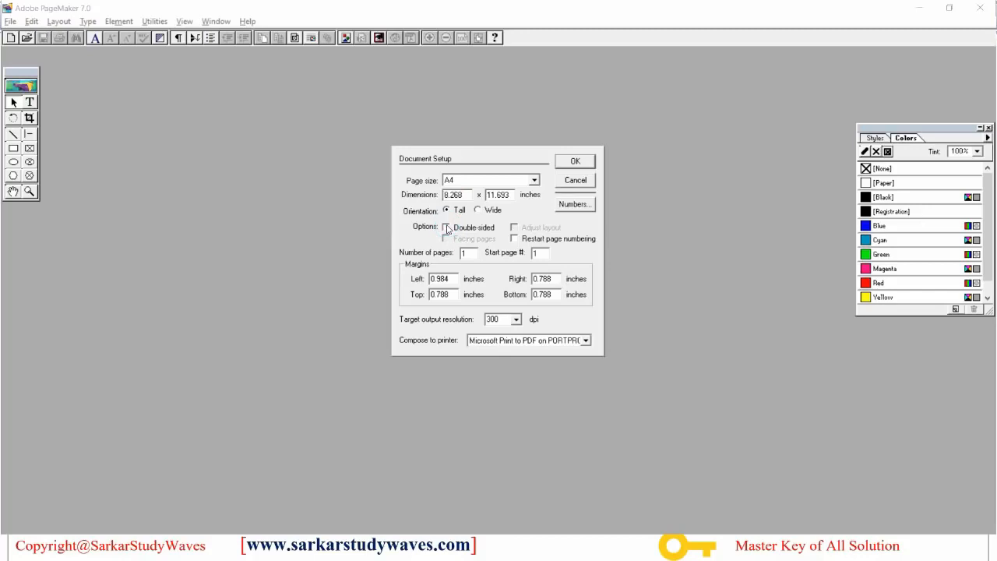
click(451, 228)
click(467, 244)
click(466, 242)
Set the number of pages to 10 and check the start page number.
double_click(475, 251)
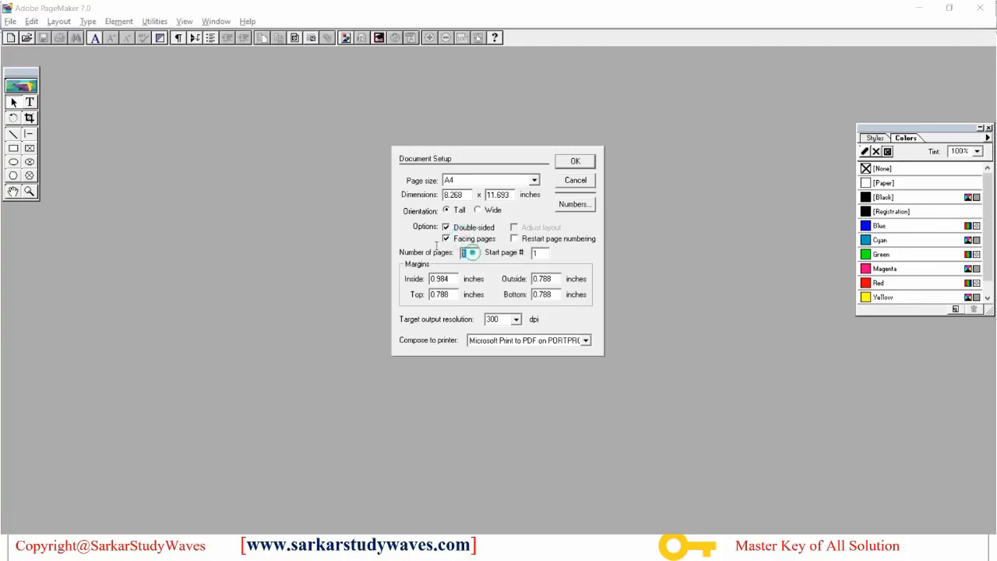
text(10)
double_click(537, 254)
double_click(541, 253)
click(539, 252)
double_click(539, 252)
double_click(466, 252)
Browse the available target output resolutions and select 300 dpi.
click(515, 319)
click(517, 334)
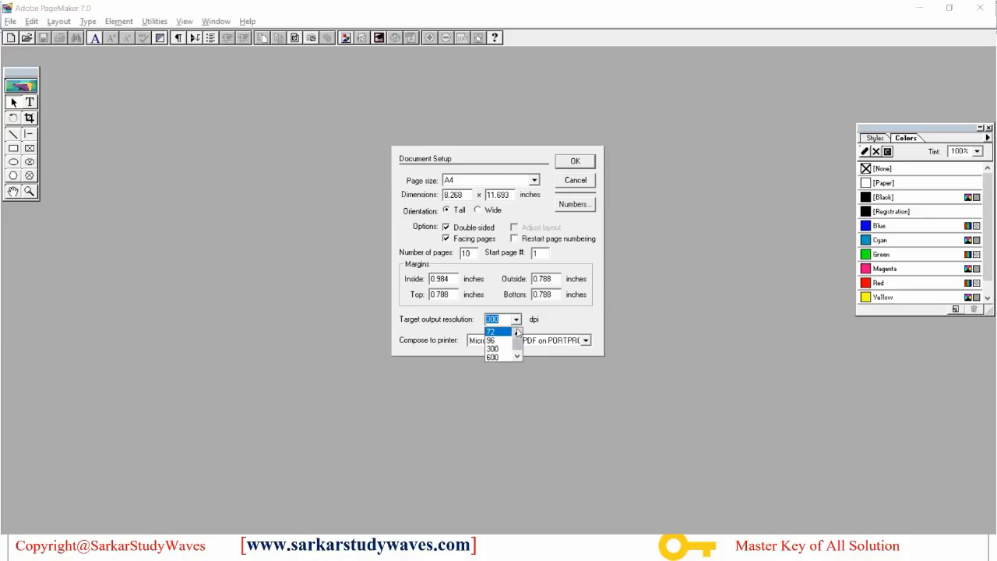
click(517, 357)
click(499, 340)
click(515, 320)
scroll(503, 347, down, 3)
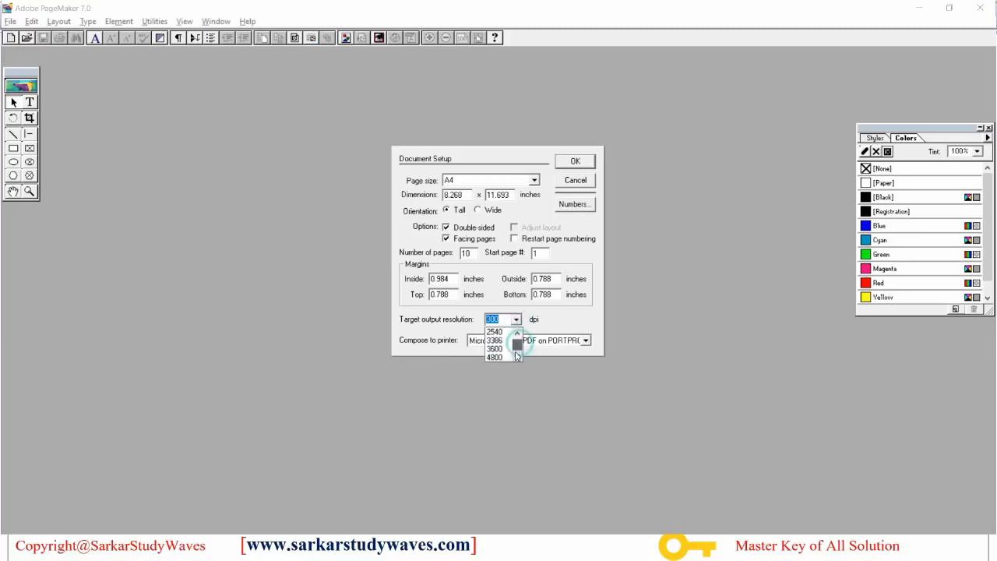
click(516, 319)
click(517, 333)
click(518, 334)
click(518, 334)
click(518, 334)
click(518, 333)
click(517, 333)
click(497, 339)
click(507, 319)
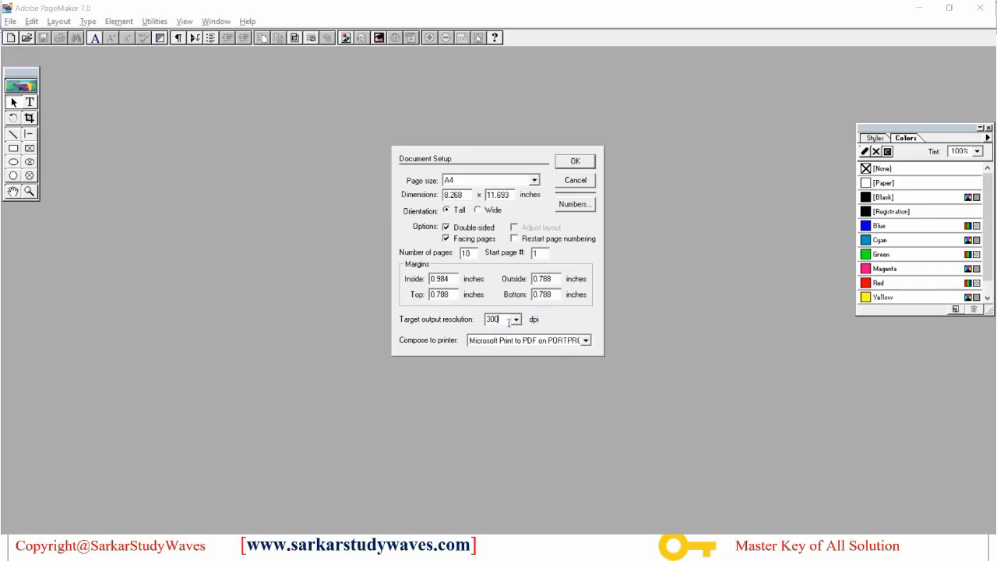
double_click(502, 319)
click(535, 319)
Compose the publication to the HP Deskjet 2520 series on USB002 printer and create the document.
click(575, 343)
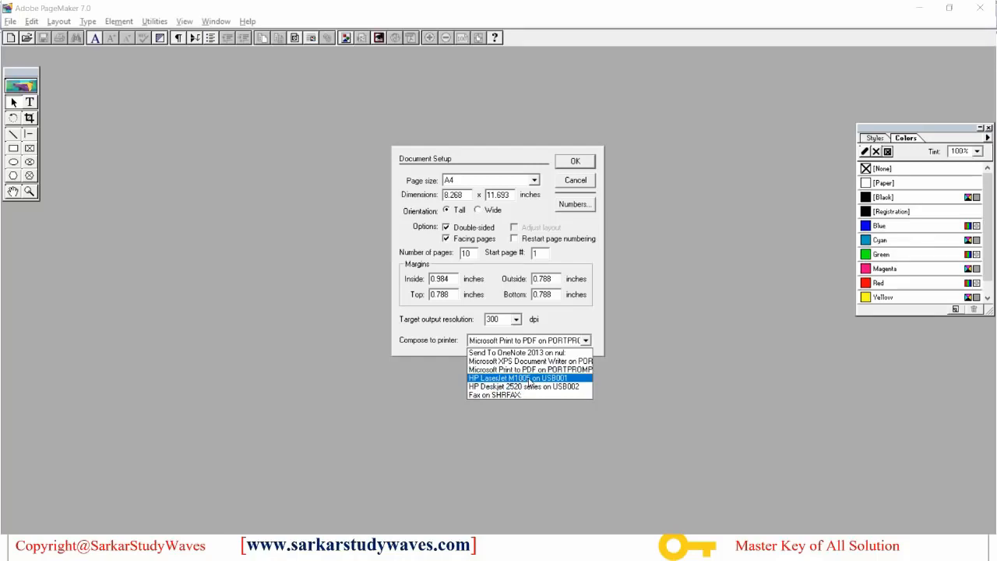
click(530, 379)
click(584, 341)
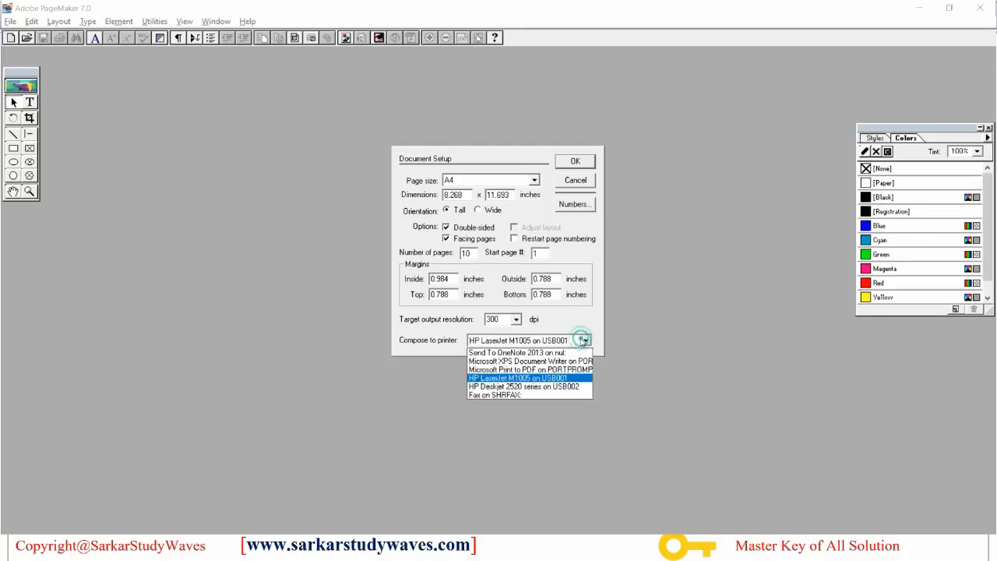
click(524, 386)
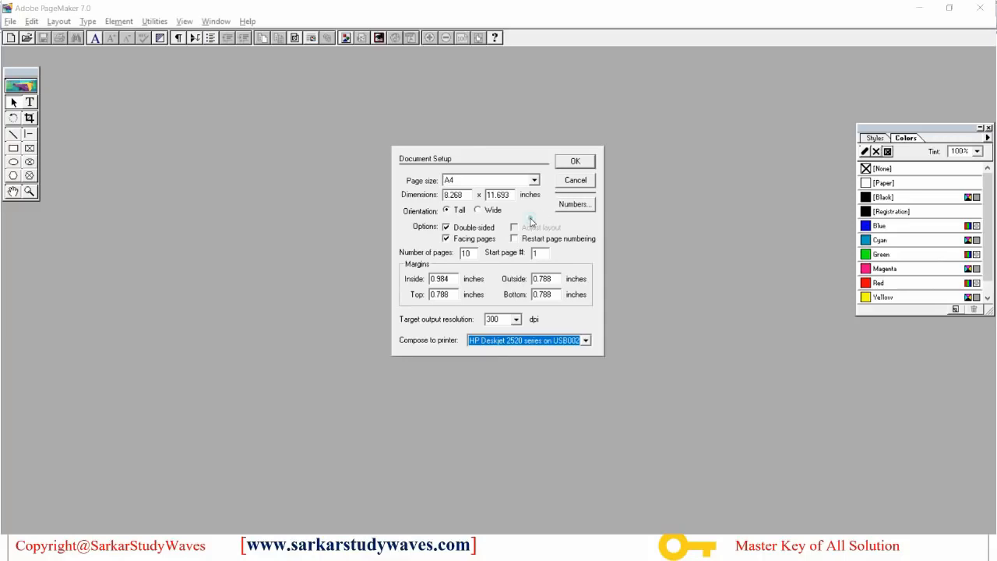
click(574, 161)
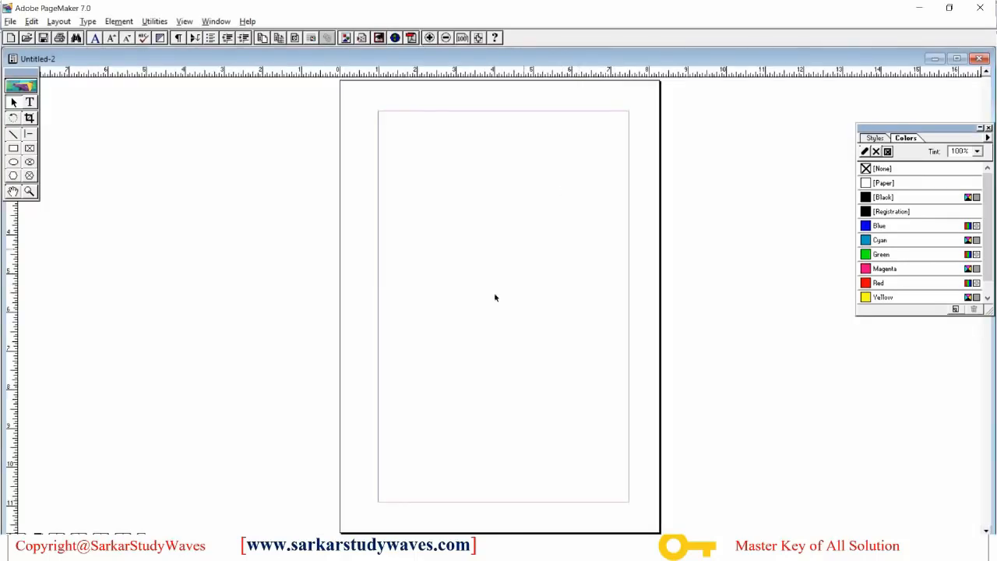
Maximize the publication window and look through its pages, including page 1, the facing spreads and page 10.
click(957, 58)
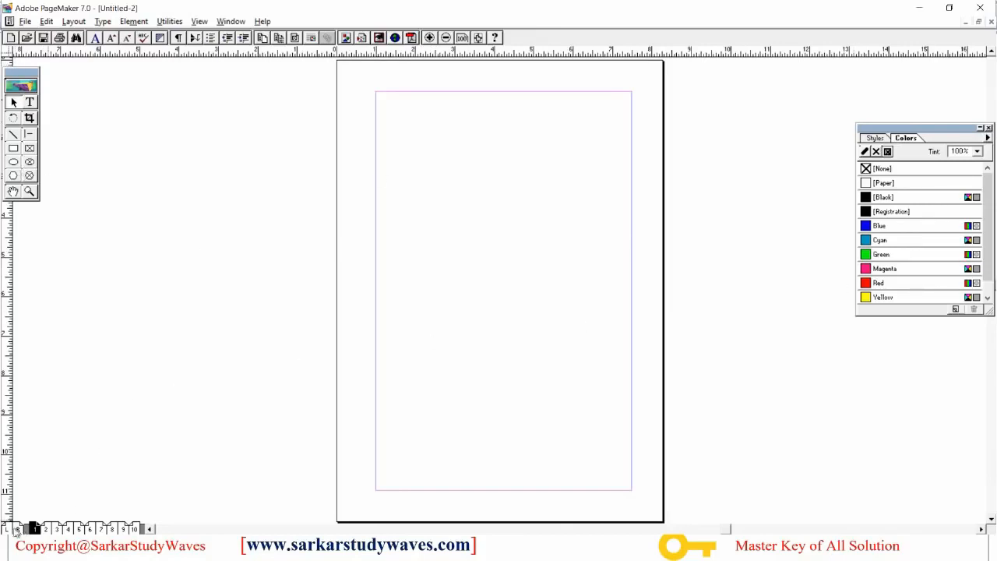
click(45, 529)
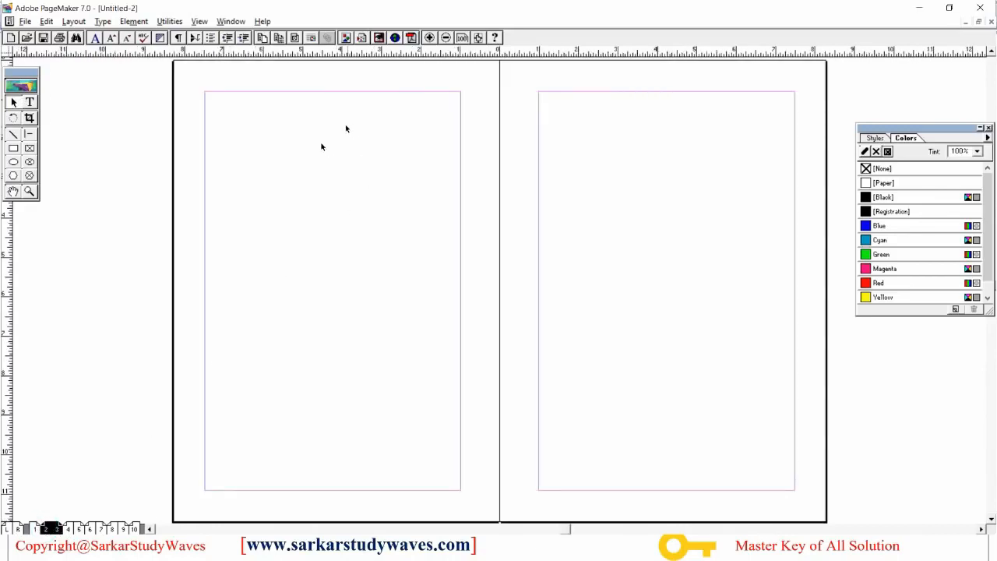
click(35, 529)
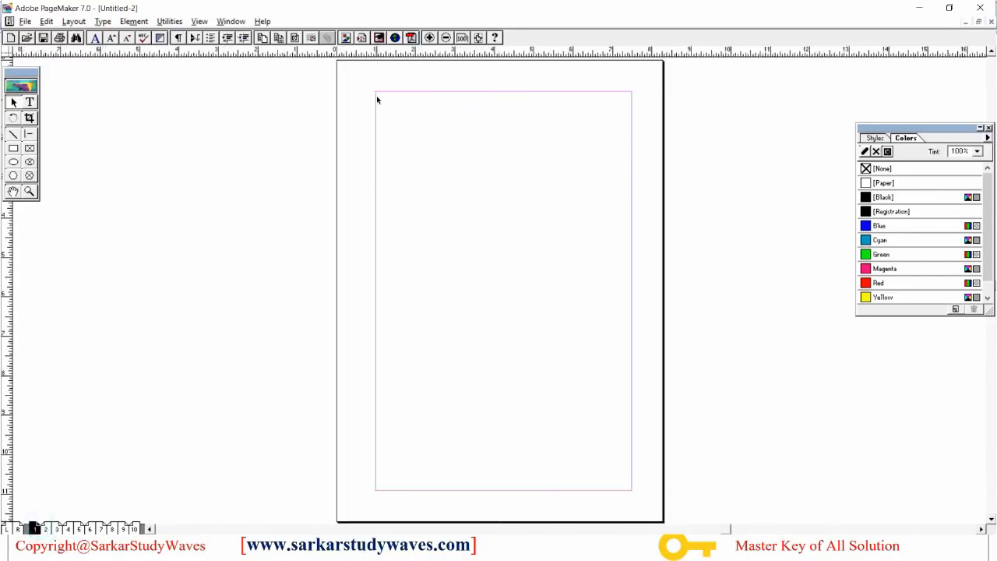
click(57, 529)
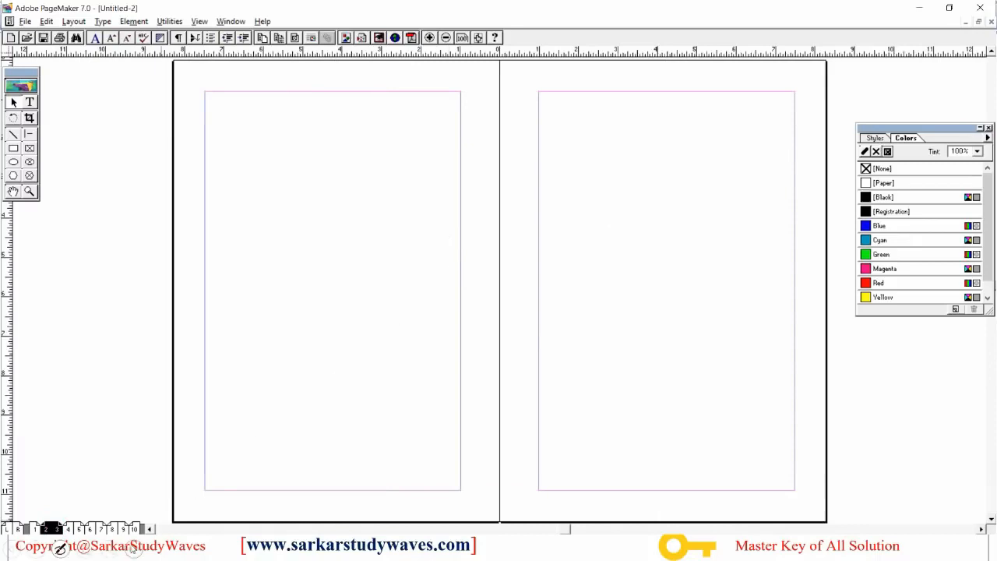
click(79, 529)
click(134, 529)
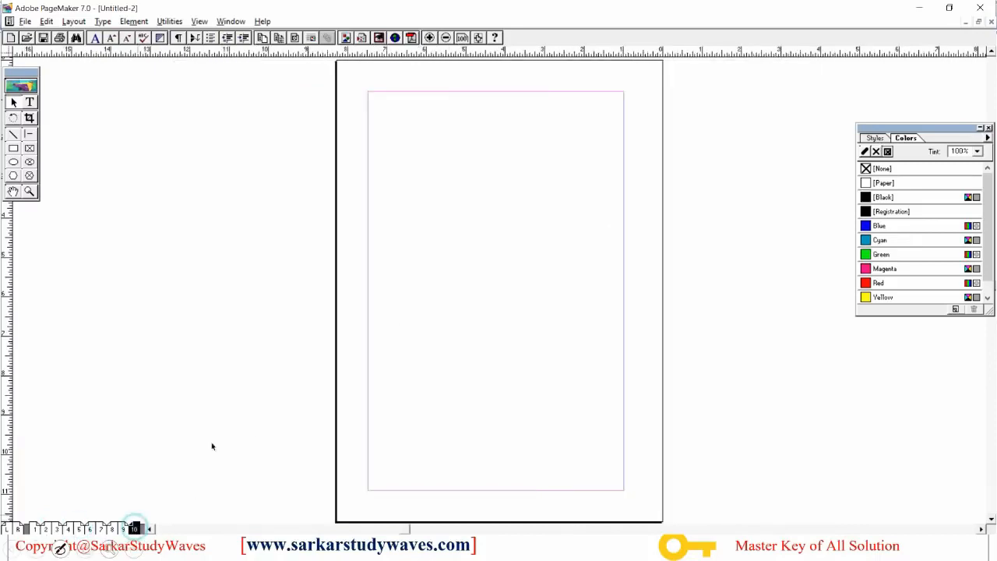
click(101, 530)
click(68, 529)
click(34, 529)
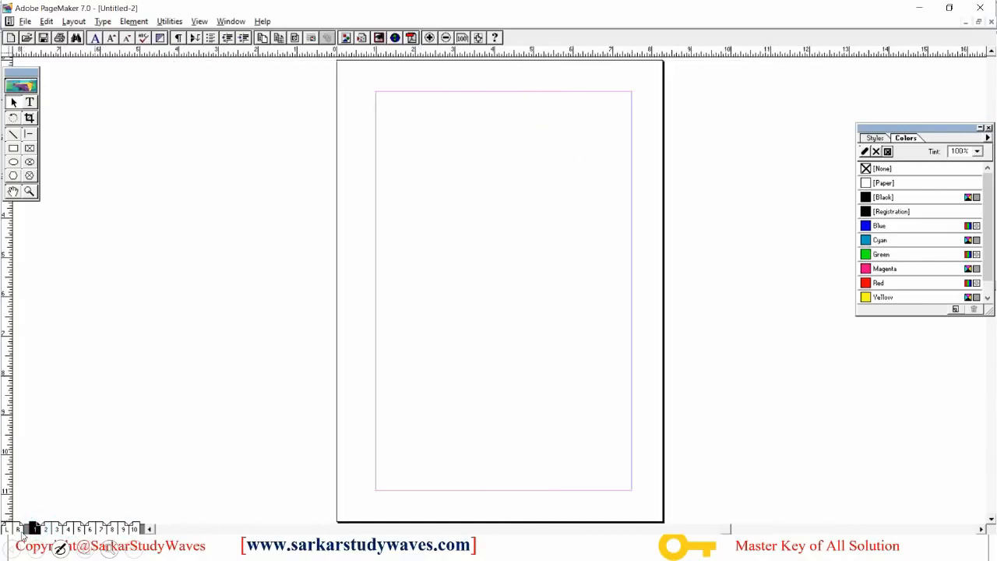
click(47, 530)
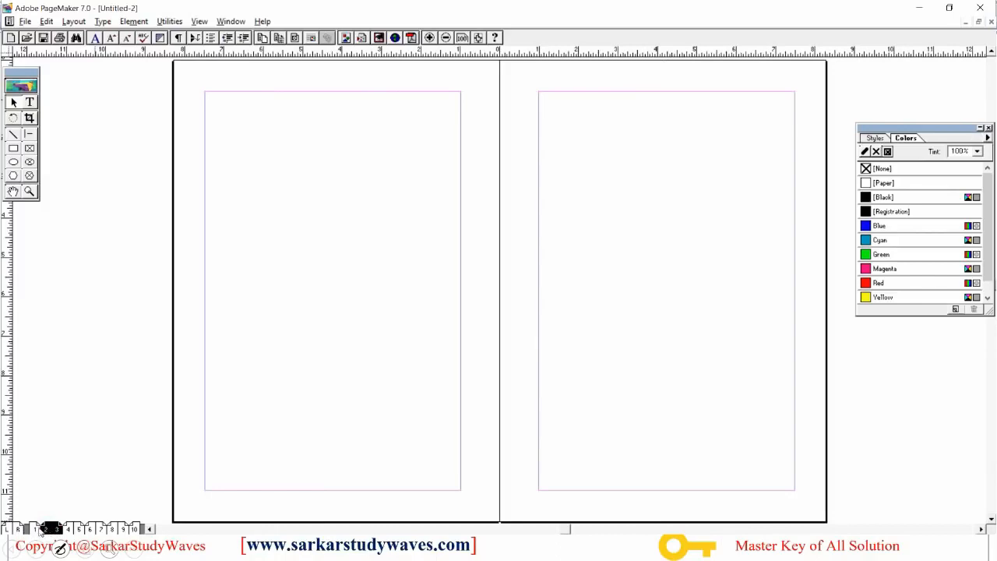
click(36, 530)
click(68, 530)
Move the toolbox clear of the vertical ruler and return to page 1 with the Pointer tool active.
drag(27, 72, 39, 79)
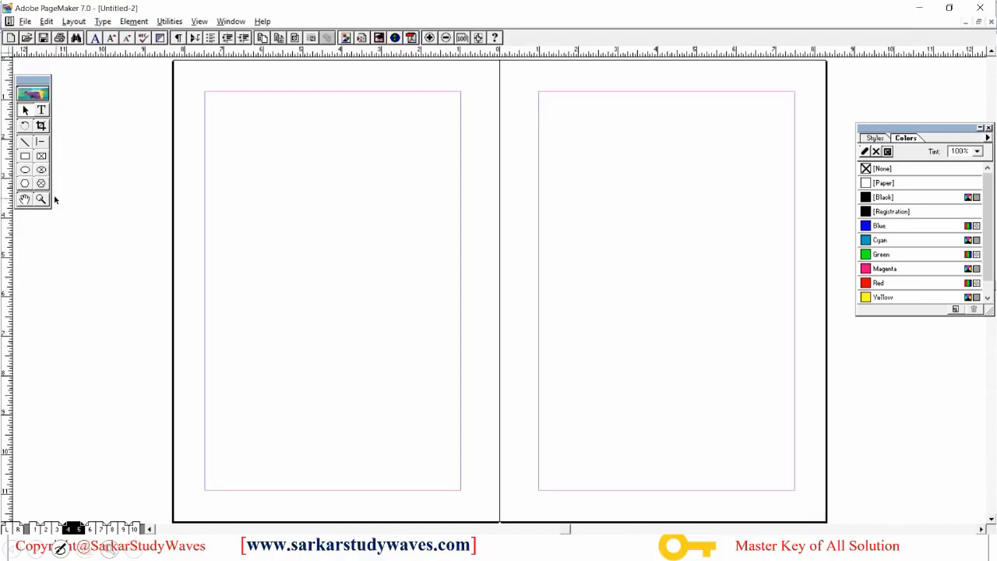
click(25, 110)
click(35, 529)
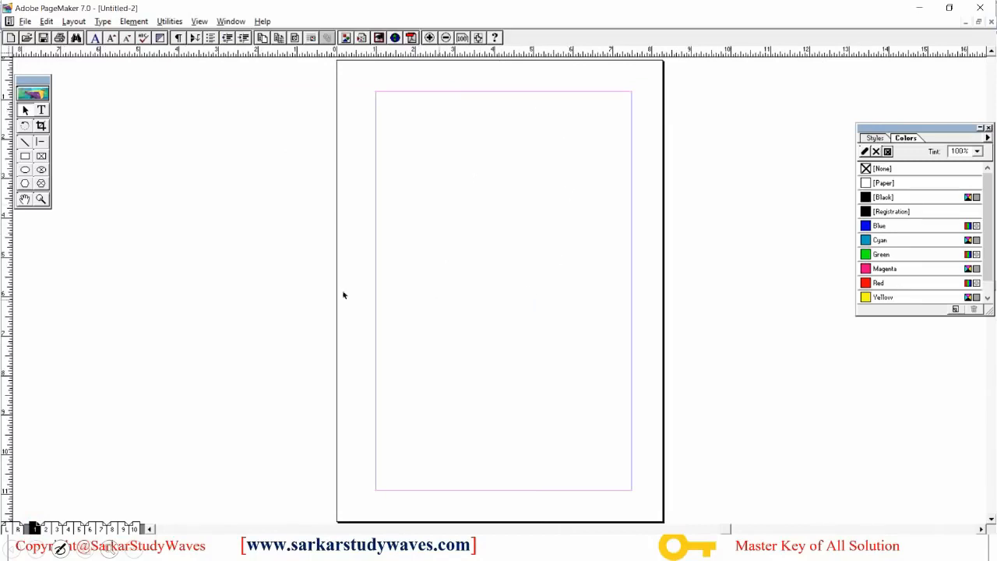
Enter the text "Sarkar Study Waves" at the upper-left corner of page 1's margins.
click(42, 112)
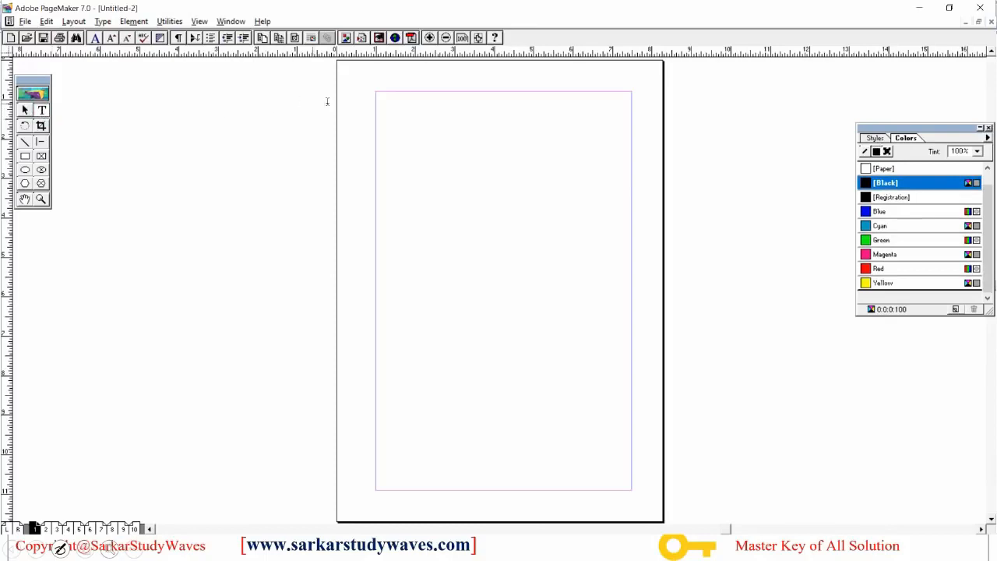
click(374, 92)
key(BackSpace)
key(BackSpace)
key(BackSpace)
key(BackSpace)
key(BackSpace)
key(BackSpace)
key(BackSpace)
text(udy Wa)
Append the word "Education" to the end of the "Sarkar Study Waves" line.
click(41, 199)
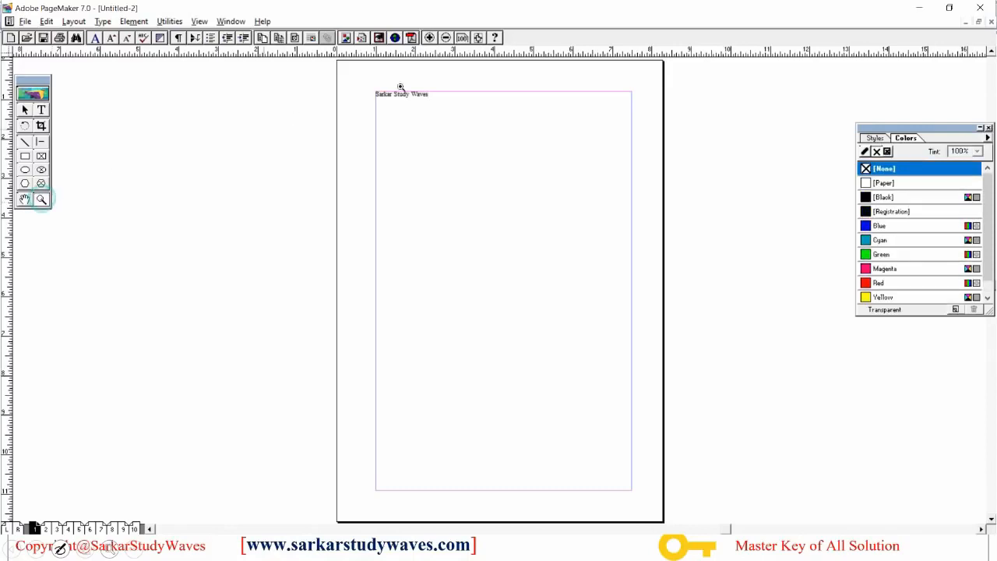
click(413, 100)
click(577, 275)
click(512, 305)
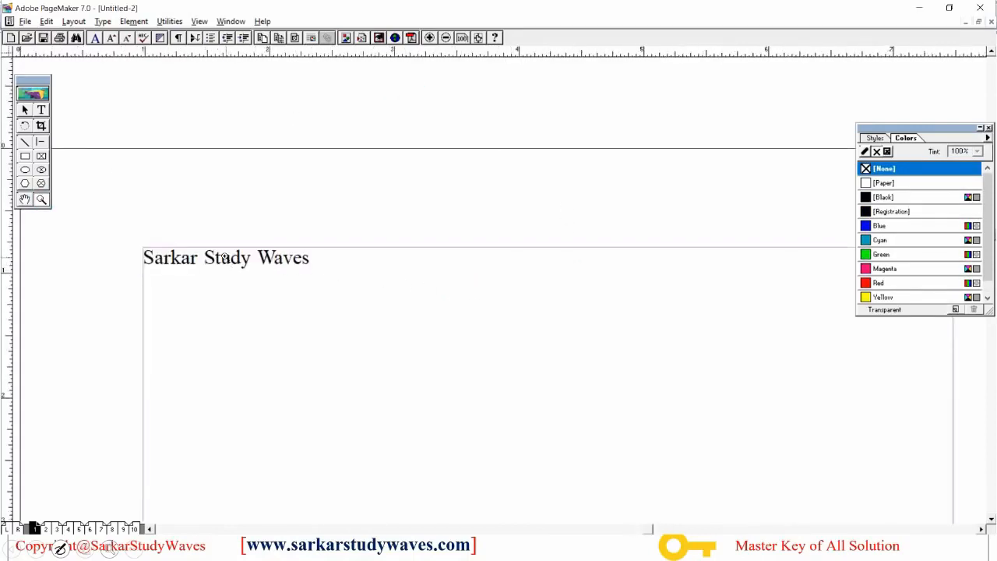
click(43, 111)
click(312, 258)
text(Education)
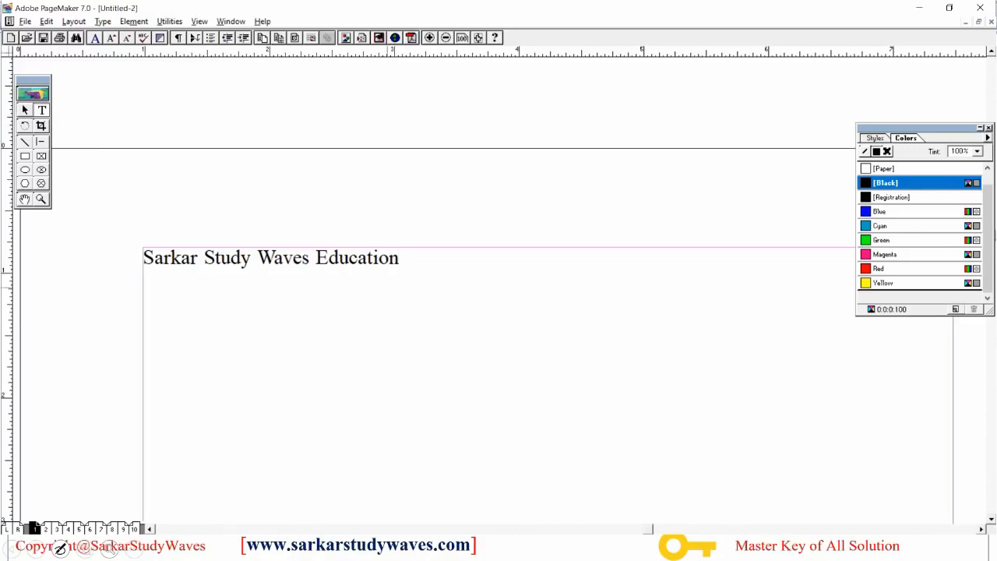
Add a second line reading "Ctrl+Shift+>" below the heading line.
key(ctrl+a)
click(421, 264)
key(Return)
text(Ctrl_+Shit)
key(BackSpace)
text(ft+)
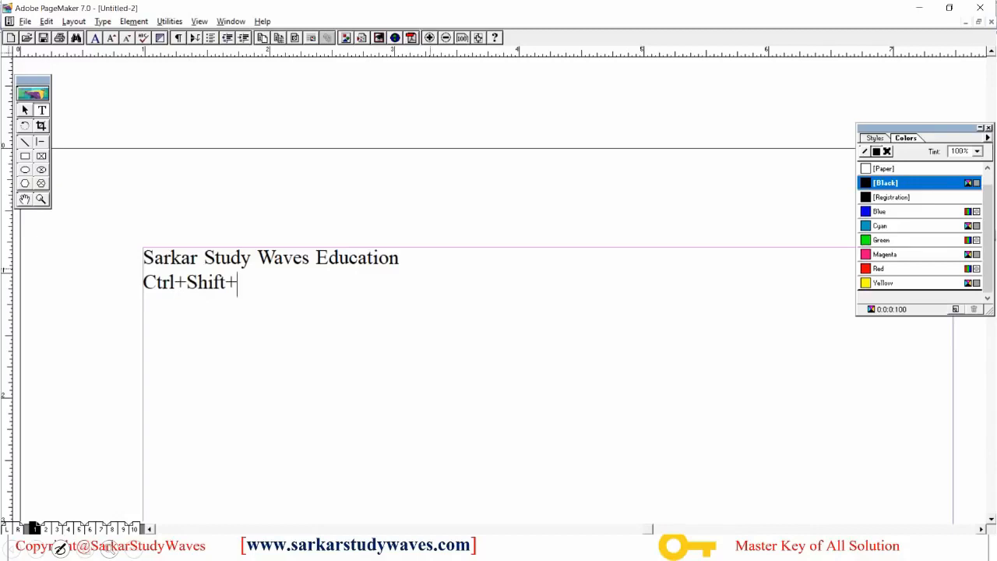
text(>)
Enlarge all the text of both lines by several size increments.
key(ctrl+a)
key(ctrl+shift+period)
key(ctrl+shift+period)
key(ctrl+shift+period)
key(ctrl+shift+period)
key(ctrl+shift+period)
key(ctrl+shift+period)
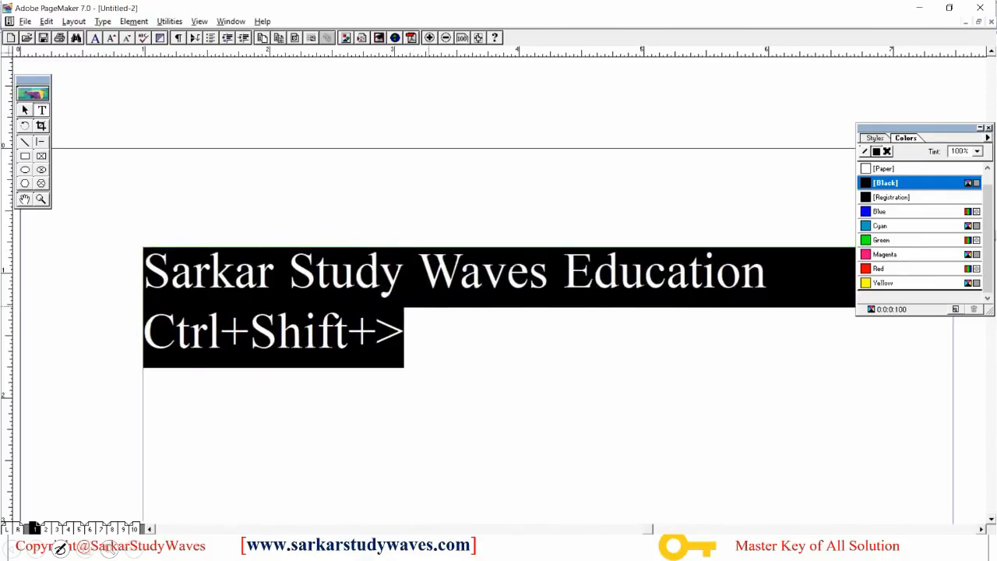
key(ctrl+shift+period)
click(414, 335)
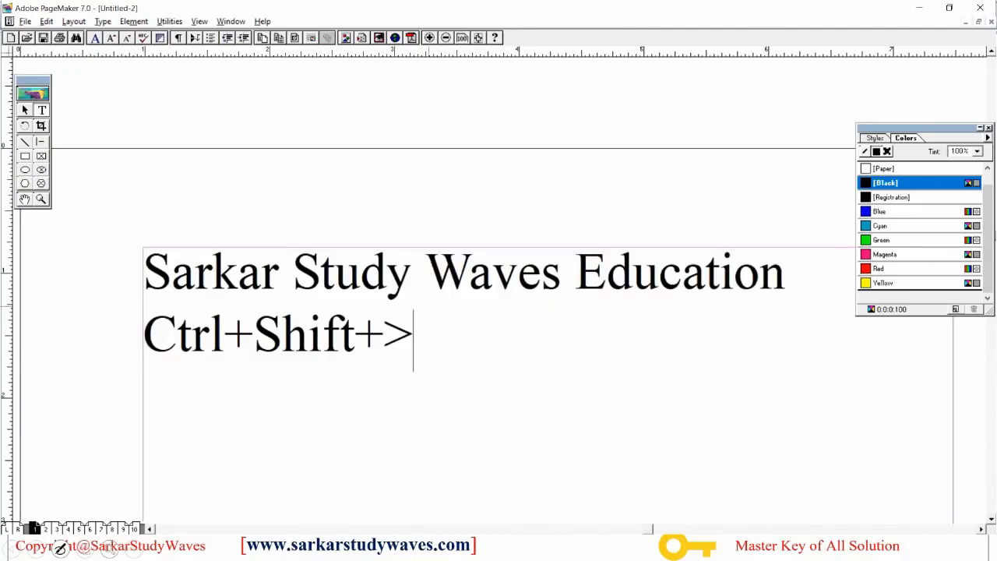
Change the second line to "Ctrl+Shift+<" and step the size of all the text down and up, ending slightly larger.
key(shift+Left)
text(<)
key(ctrl+a)
key(ctrl+shift+comma)
key(ctrl+shift+period)
key(ctrl+shift+period)
key(ctrl+shift+period)
key(ctrl+shift+period)
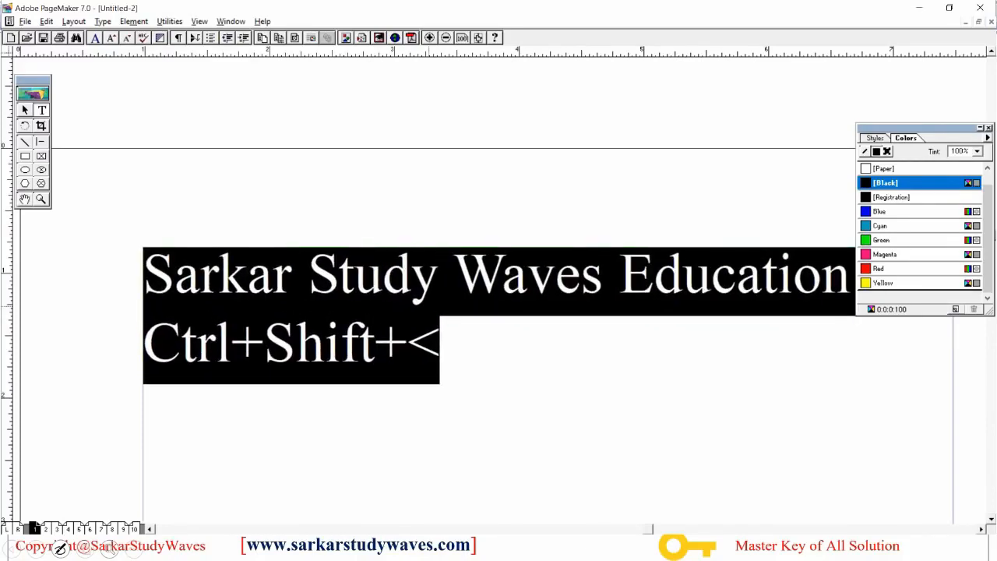
key(ctrl+shift+period)
key(ctrl+shift+comma)
key(ctrl+shift+period)
key(ctrl+shift+comma)
Add a third line reading "Ctrl+B" below the "Ctrl+Shift+<" line.
click(450, 337)
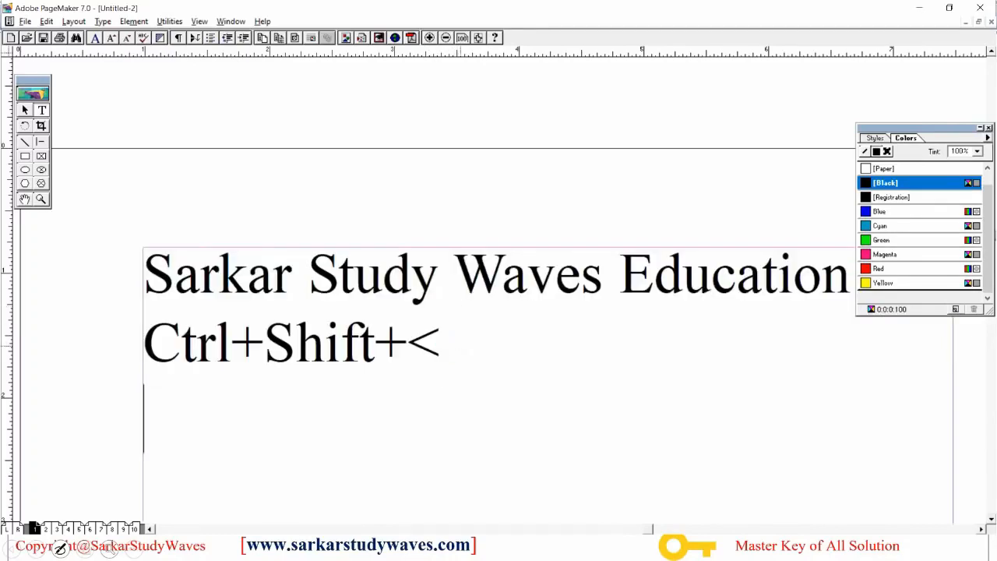
text(Ctrl)
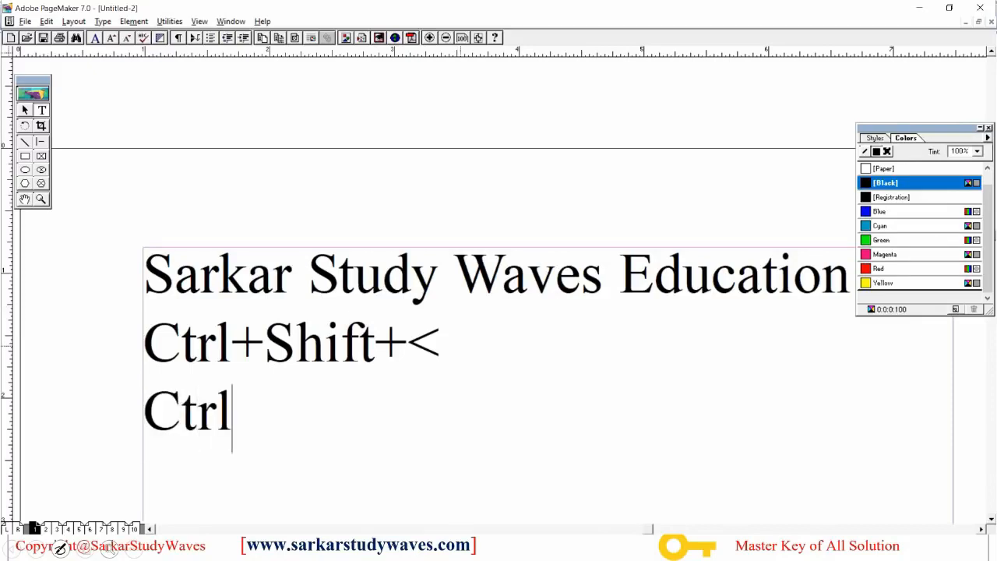
text(+)
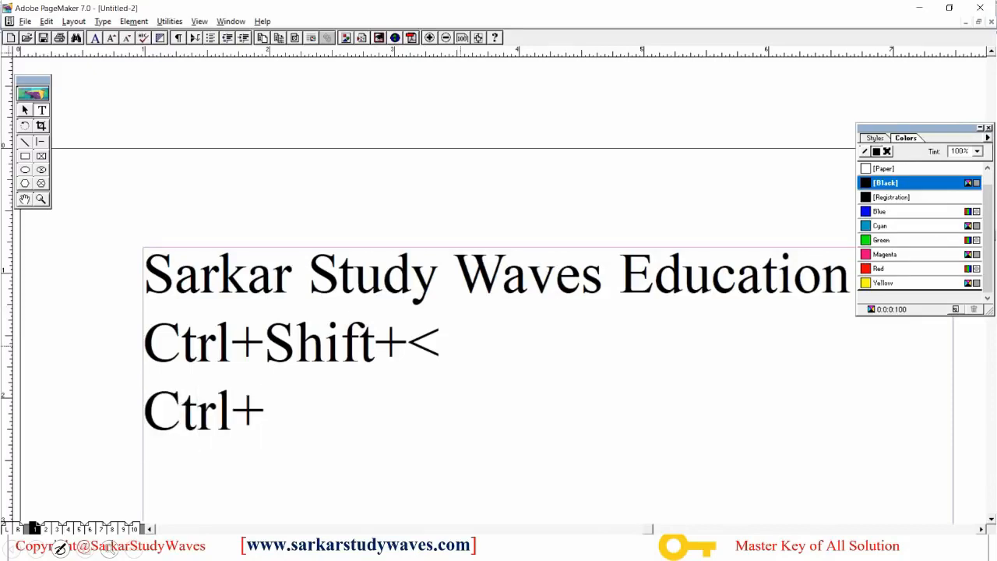
text(B)
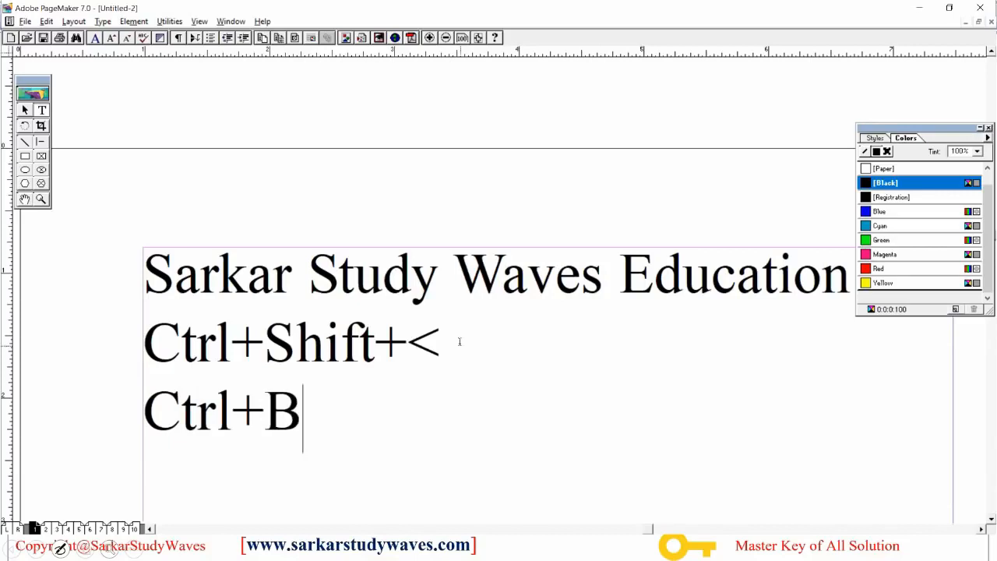
Try to make all three lines of text bold.
key(ctrl+a)
key(ctrl+b)
key(ctrl+b)
key(ctrl+b)
key(ctrl+b)
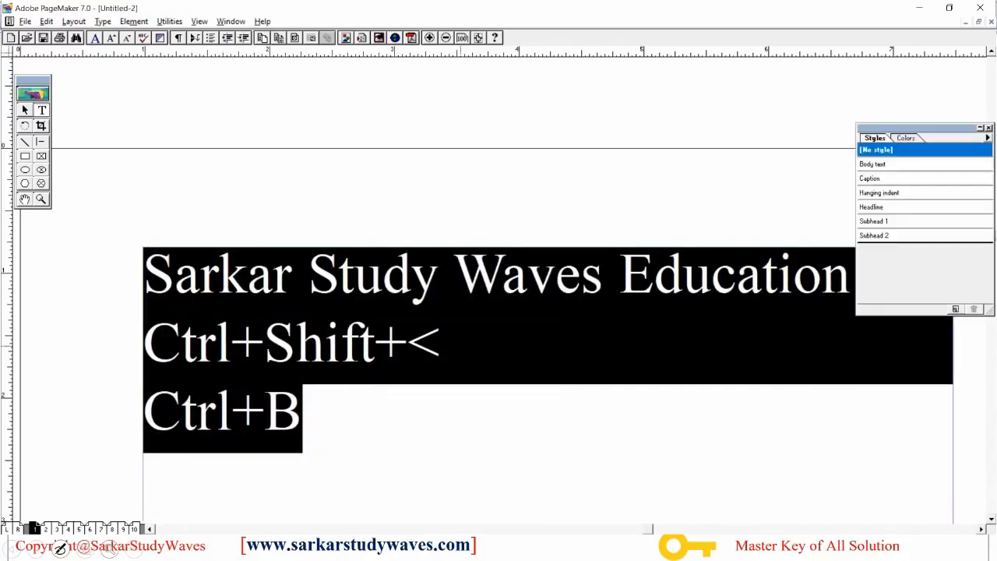
key(ctrl+b)
Correct the third line to read "Ctrl+Shift+B" and make all the text bold.
click(264, 401)
text(Shi)
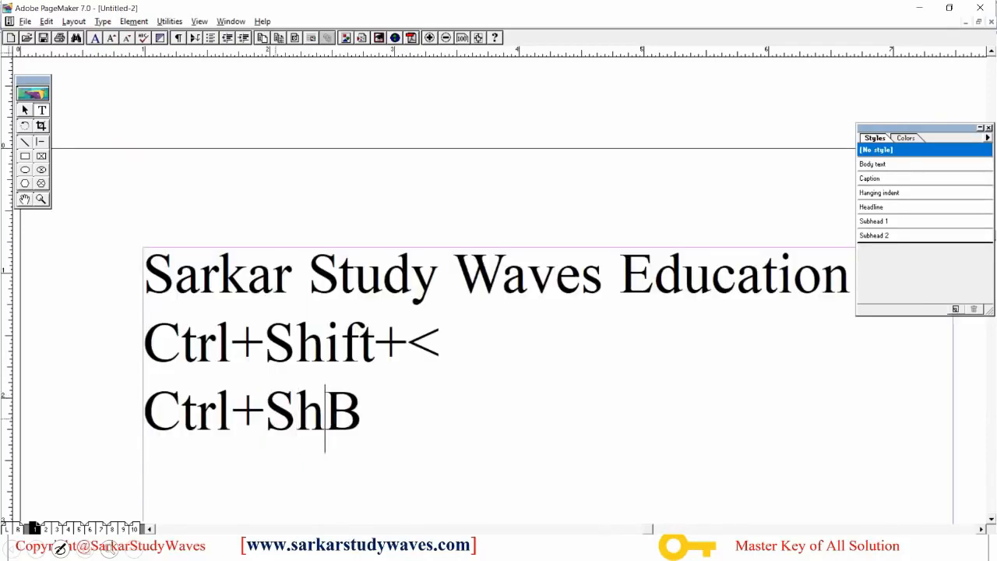
text(ft+)
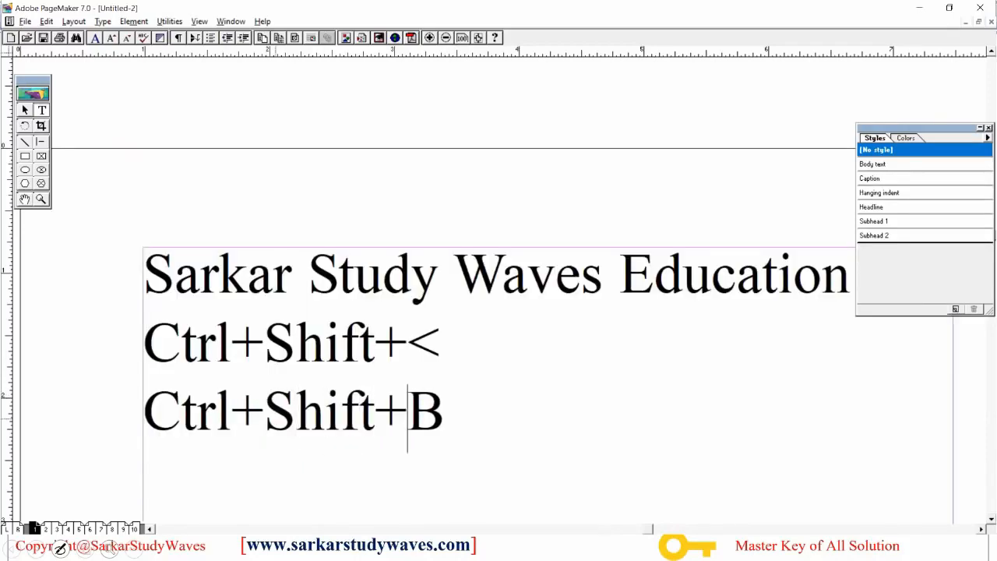
key(BackSpace)
key(ctrl+a)
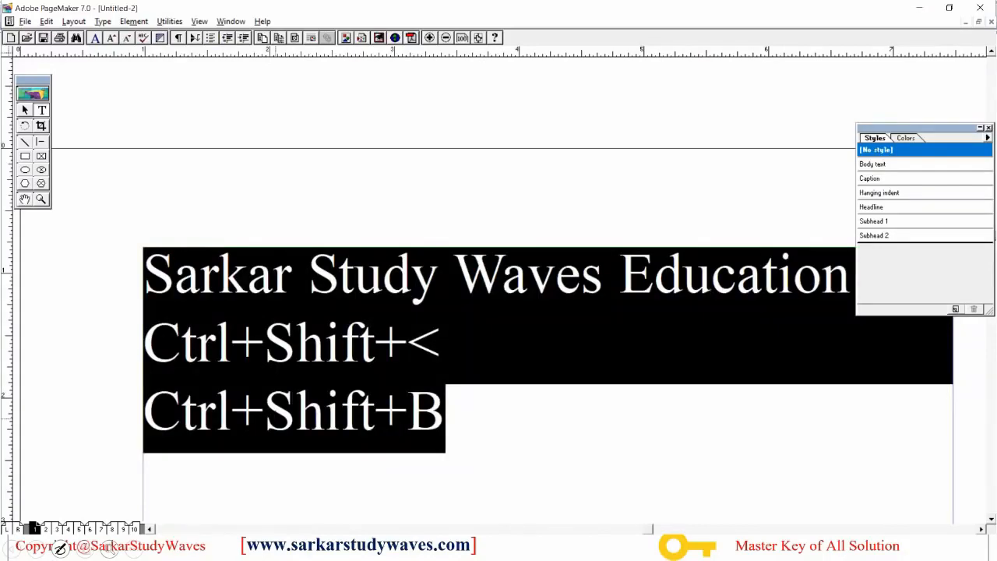
key(ctrl+shift+b)
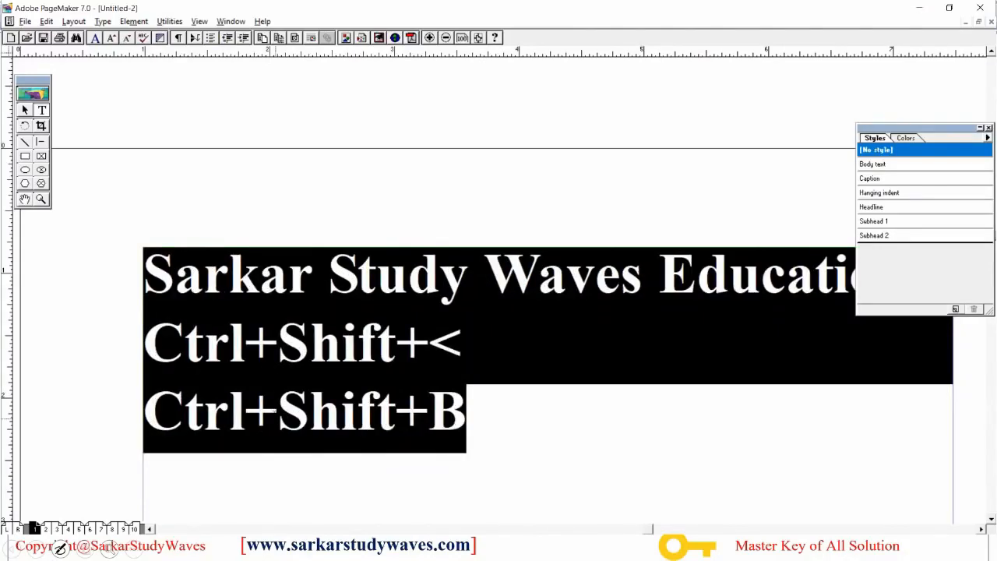
Copy the "Ctrl+Shift+B" line onto a new fourth line and change the copy to "Ctrl+Shift+I".
key(Right)
key(shift+Left)
key(shift+Left)
key(shift+Left)
key(shift+Left)
key(shift+Left)
key(shift+Left)
key(shift+Left)
key(shift+Left)
key(shift+Left)
key(shift+Left)
key(shift+Left)
key(shift+Left)
key(ctrl+c)
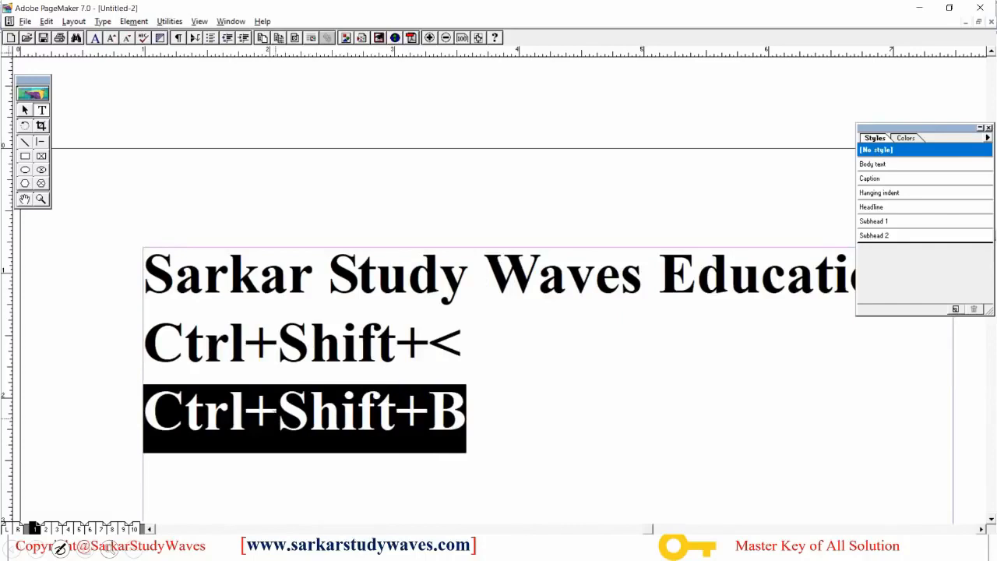
key(Right)
key(Return)
key(ctrl+v)
key(shift+Left)
text(I)
Toggle italic on and off for all the text, leaving it off, and remove the bold formatting.
key(ctrl+a)
key(ctrl+shift+i)
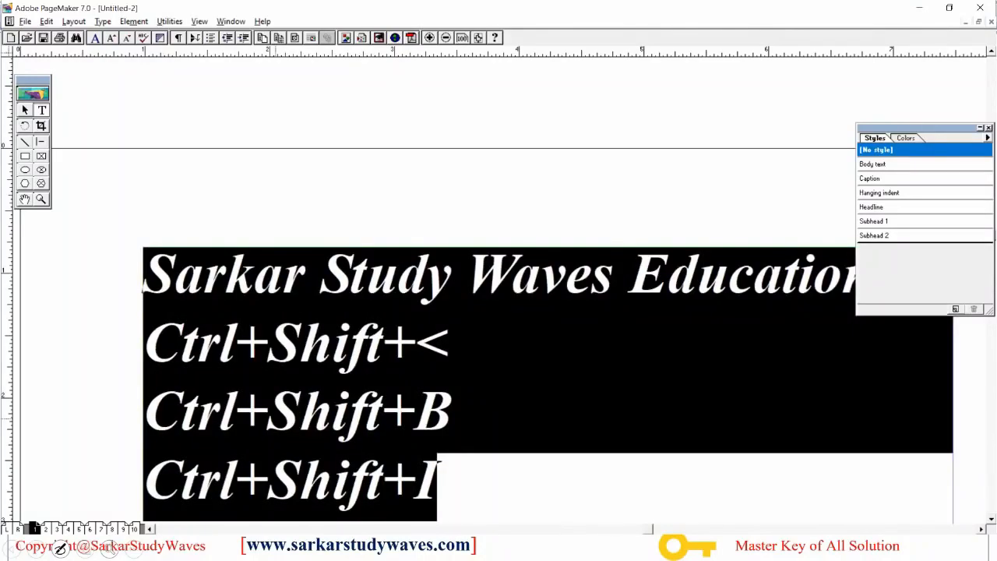
key(ctrl+shift+i)
key(ctrl+shift+i)
key(ctrl+shift+i)
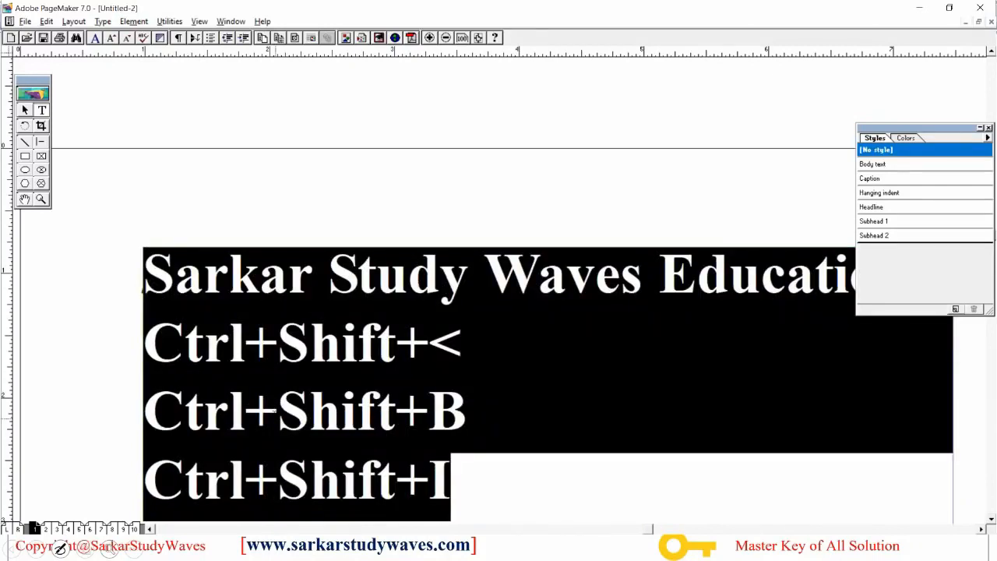
key(ctrl+shift+b)
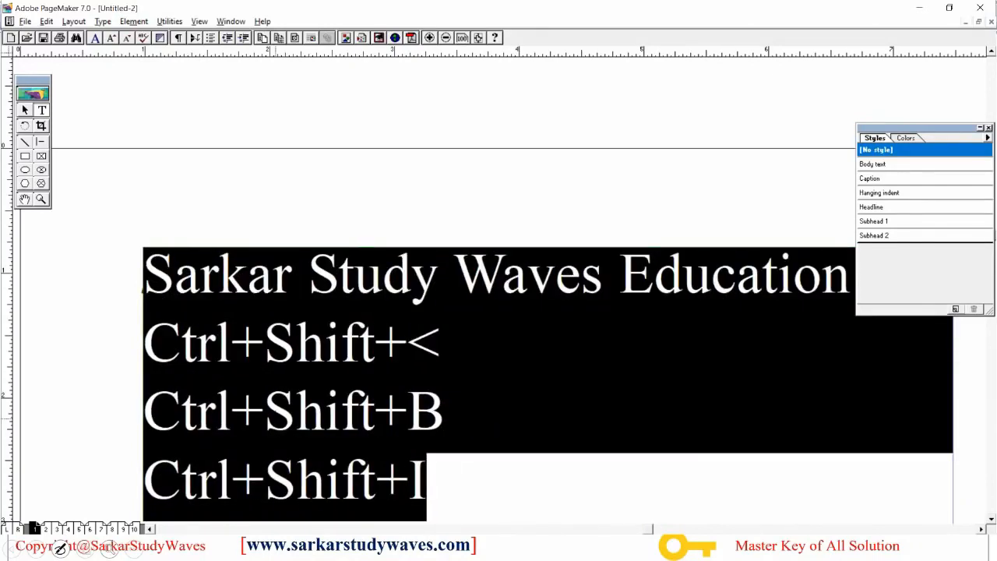
click(441, 497)
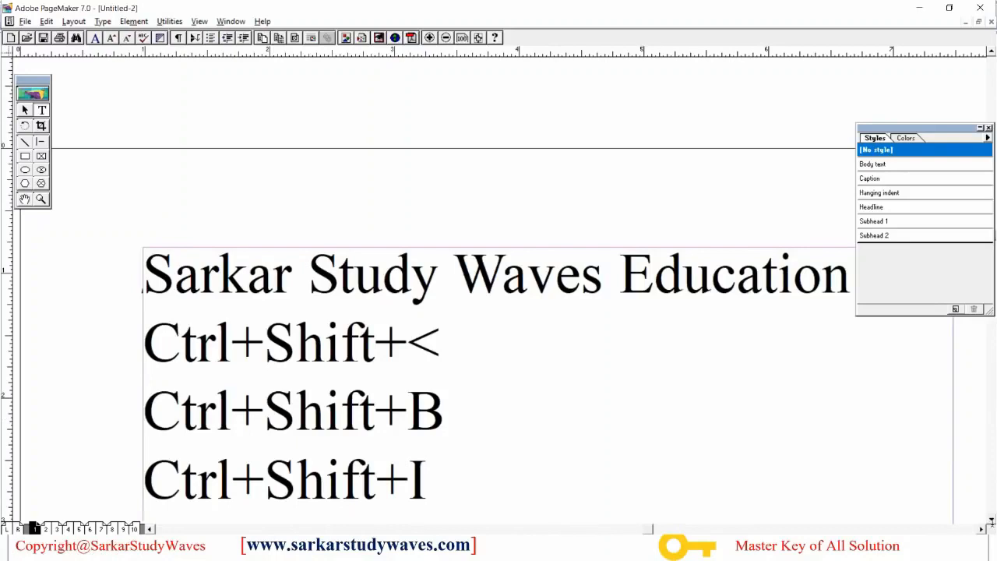
Add a bold fifth line reading "Ctrl+Shift+U" below the "Ctrl+Shift+I" line.
scroll(637, 367, down, 2)
key(Return)
key(ctrl+shift+b)
text(Ctrl+Shift+B)
key(BackSpace)
text(U)
Toggle underline on and off for all five lines of text, leaving it off.
key(ctrl+a)
key(ctrl+shift+u)
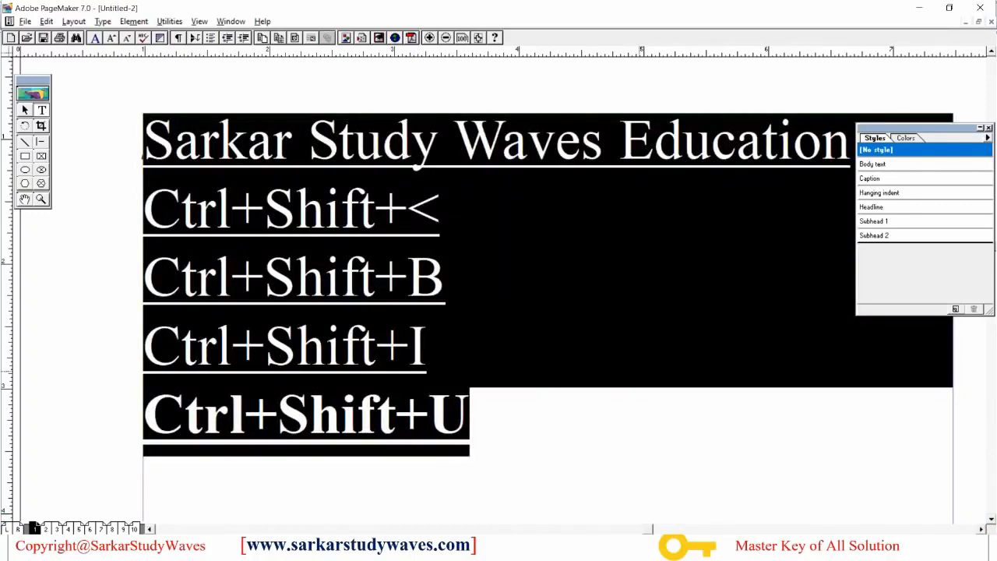
key(ctrl+shift+u)
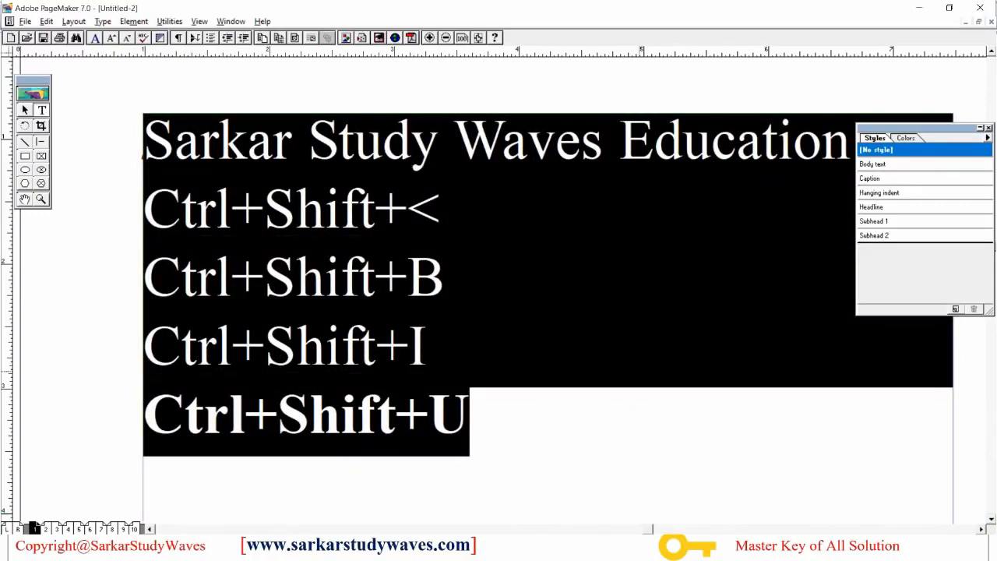
key(ctrl+shift+u)
key(ctrl+shift+u)
key(Right)
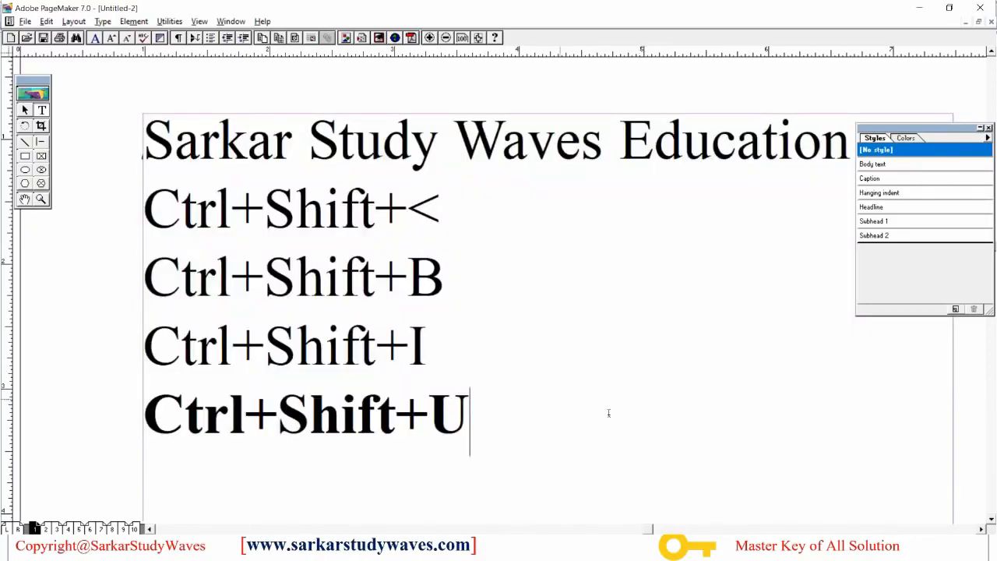
ctrl+alt+click(732, 434)
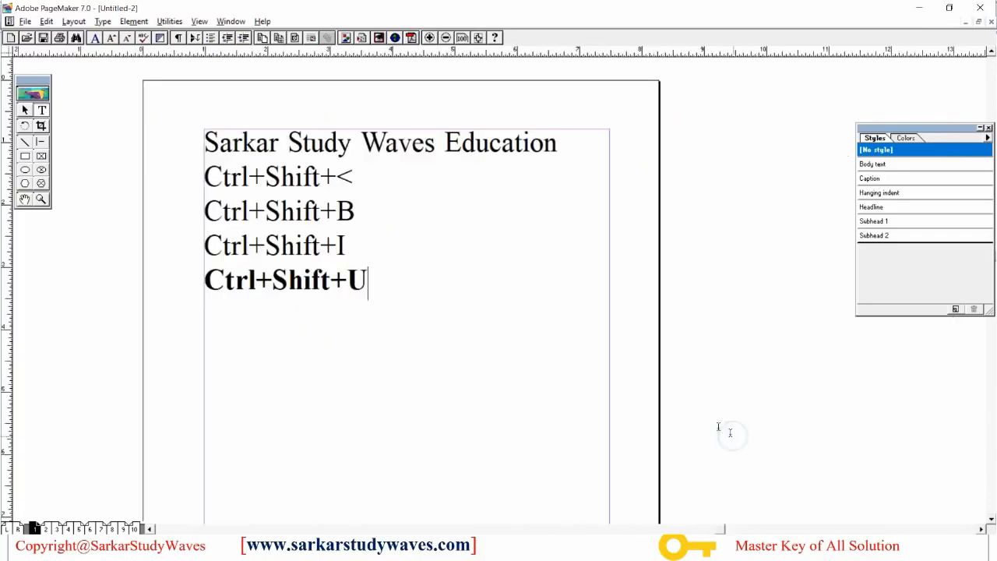
Zoom in on the bold "Ctrl+Shift+U" line with the Zoom tool and zoom back out to show all text lines.
click(42, 201)
click(328, 300)
click(472, 259)
click(515, 257)
click(516, 258)
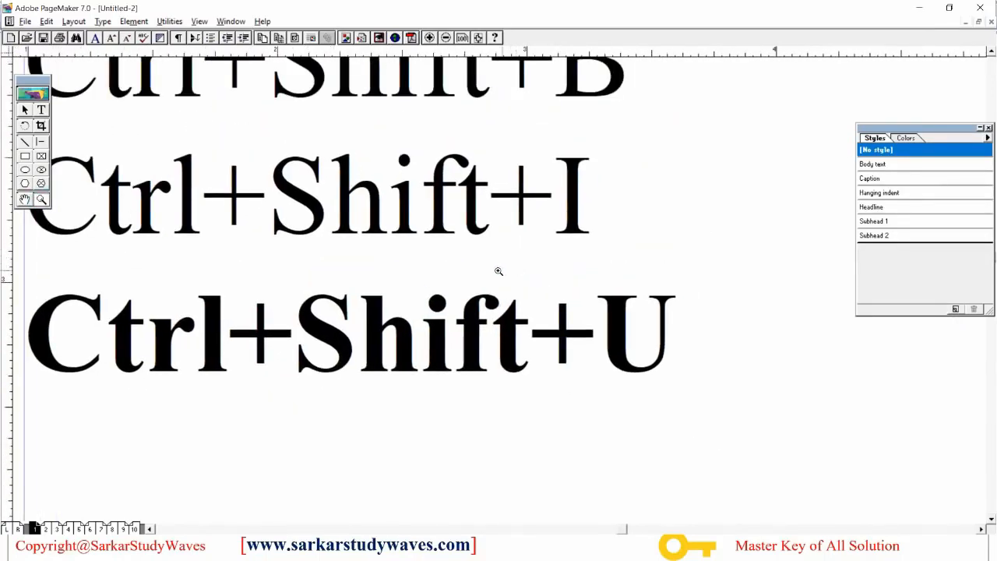
click(499, 270)
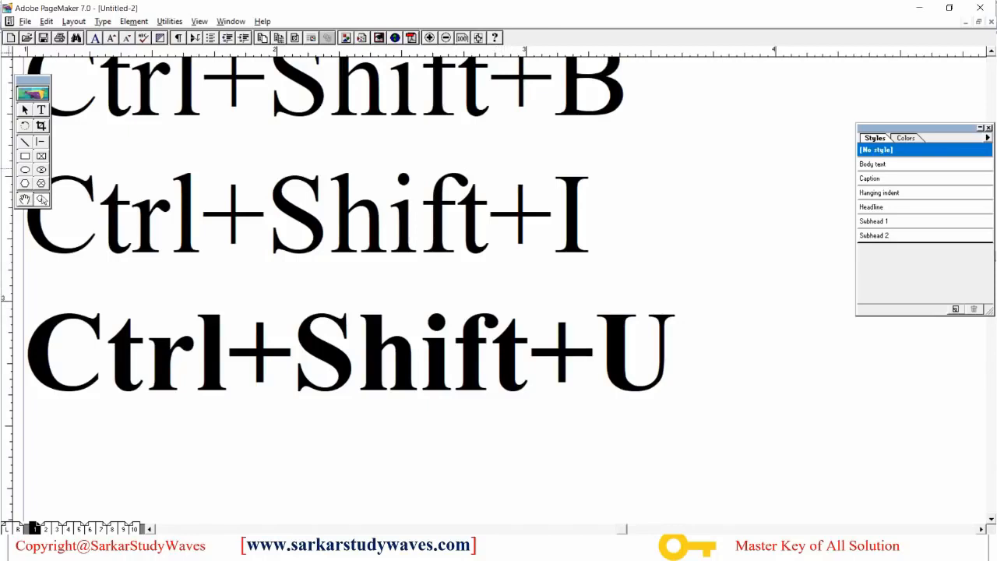
click(371, 287)
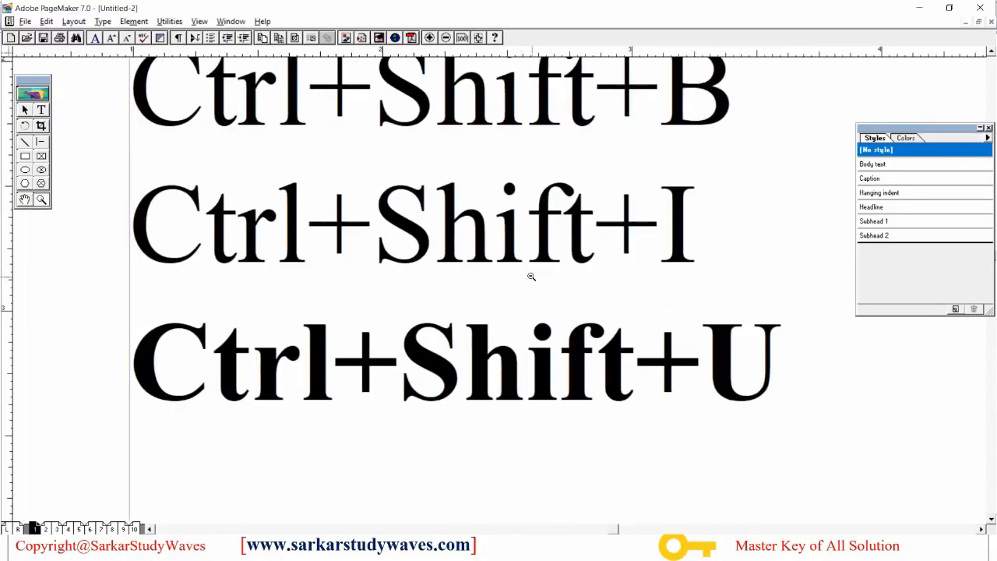
ctrl+click(532, 276)
ctrl+click(530, 277)
ctrl+click(639, 313)
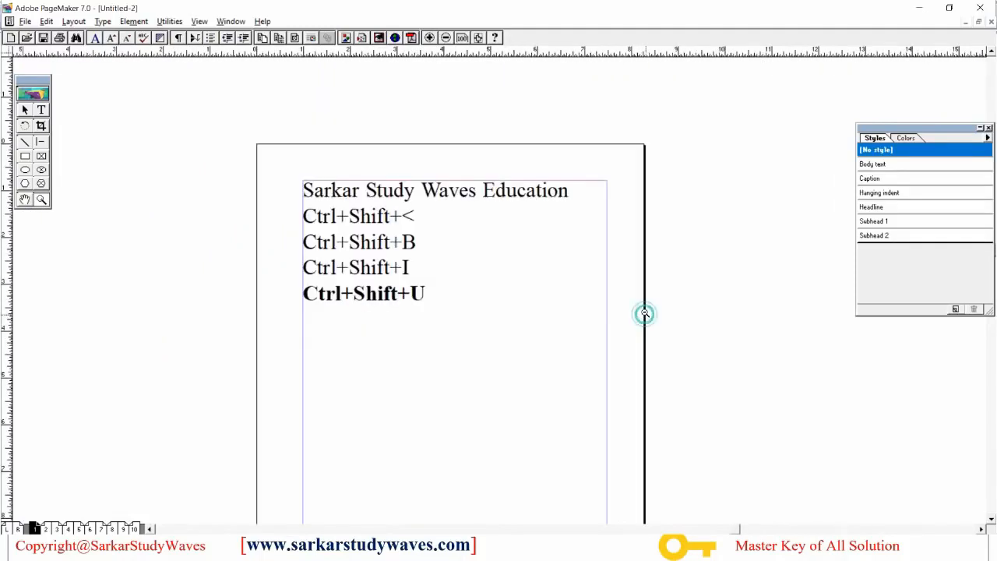
Add a bold sixth line reading "Ctrl+Click- Zoom---" below the "Ctrl+Shift+U" line, followed by a line break.
click(41, 110)
click(437, 301)
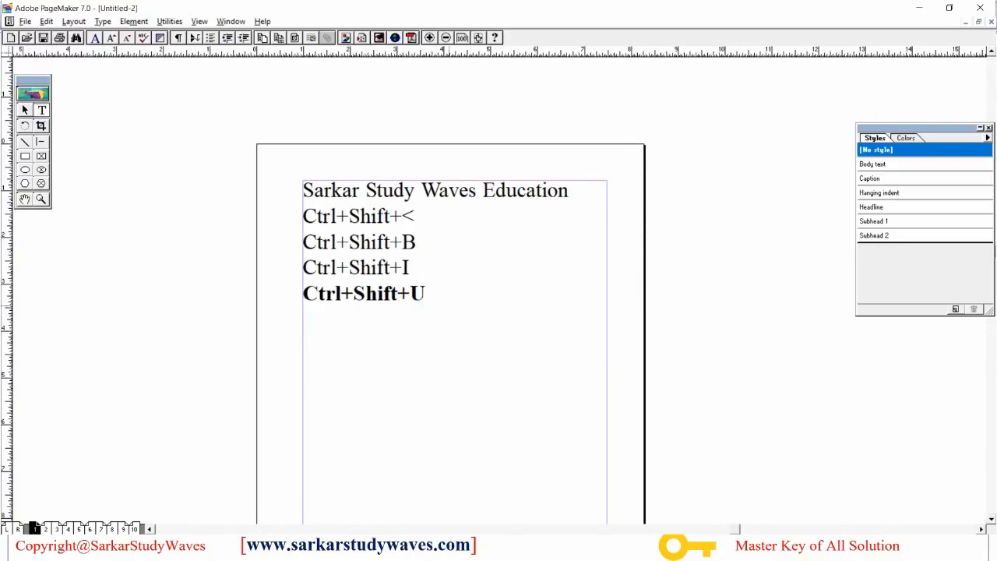
text(Ctrl+Click-)
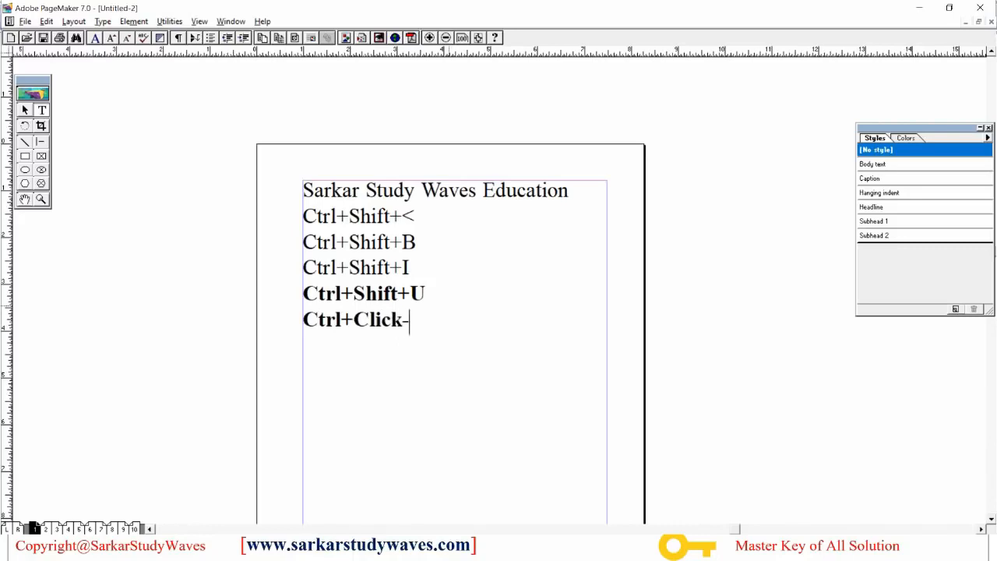
text( S)
key(BackSpace)
text(Zoom)
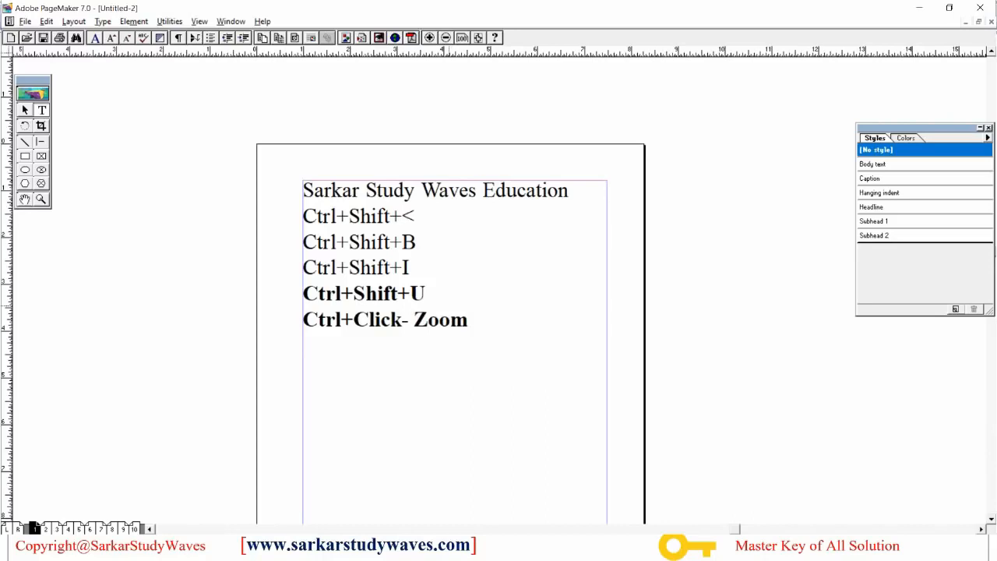
text(---)
key(Return)
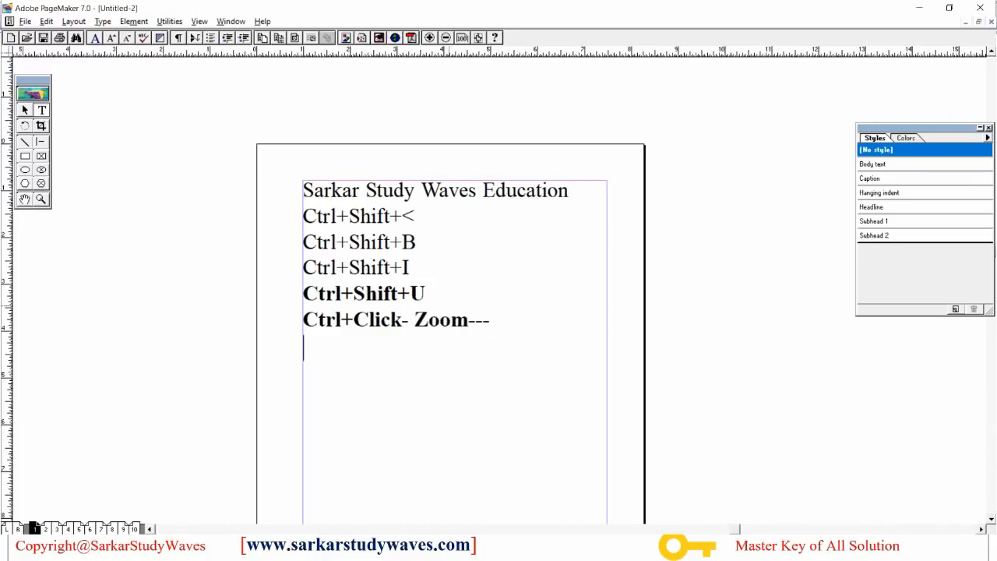
Magnify the text lines with the Zoom tool and zoom back out one level.
click(41, 199)
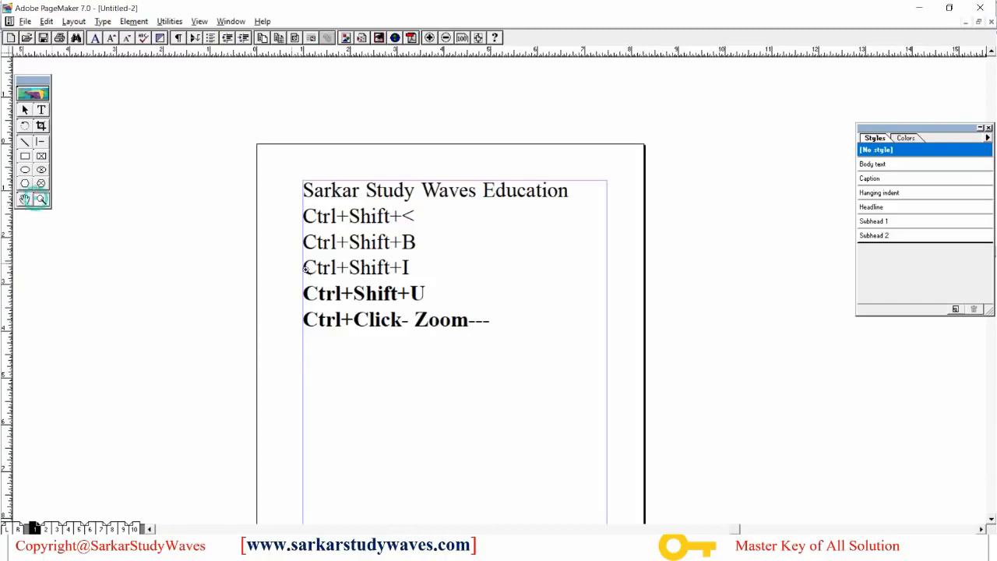
click(327, 296)
click(429, 316)
ctrl+click(781, 316)
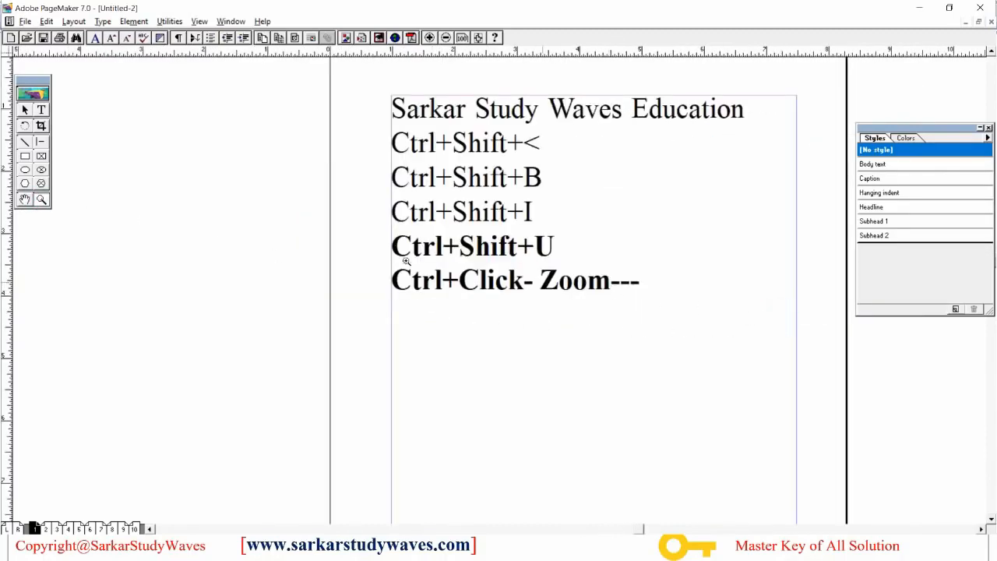
Move the text block around the page with the Pointer tool and return it to the upper left margin corner.
click(24, 112)
click(439, 173)
drag(482, 176, 379, 286)
drag(388, 290, 402, 195)
drag(389, 215, 502, 193)
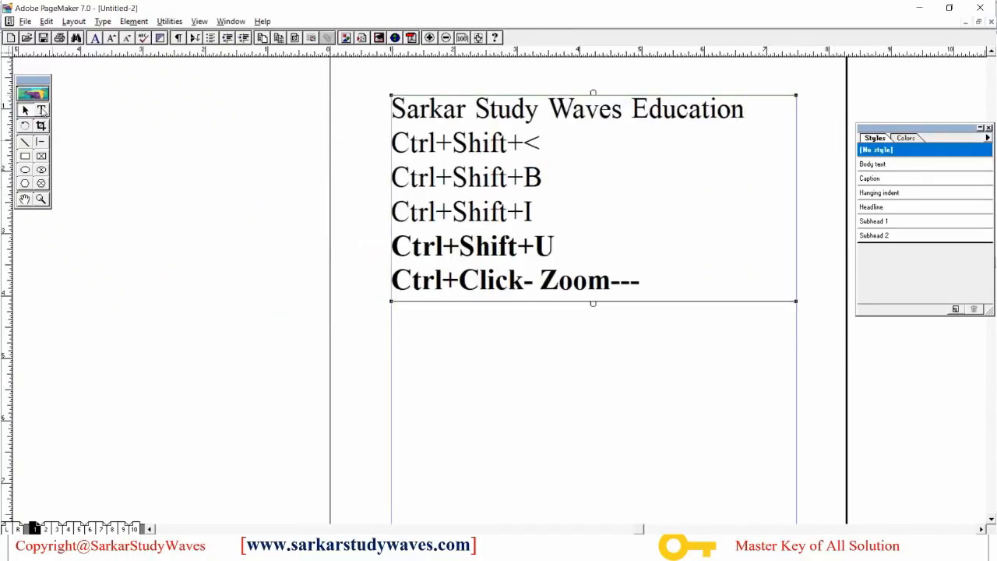
click(43, 112)
click(452, 142)
click(26, 111)
drag(404, 195, 480, 206)
Add a blank line after the "Ctrl+Click- Zoom---" line.
click(42, 111)
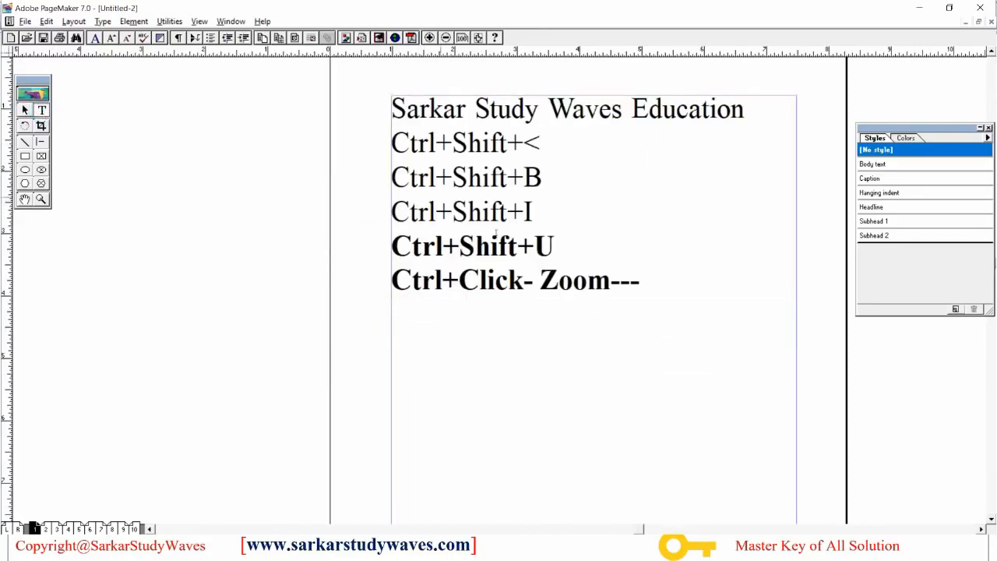
click(646, 291)
key(Return)
Rotate the text block to a clockwise slant with the Rotate tool and turn it back to nearly level.
click(25, 126)
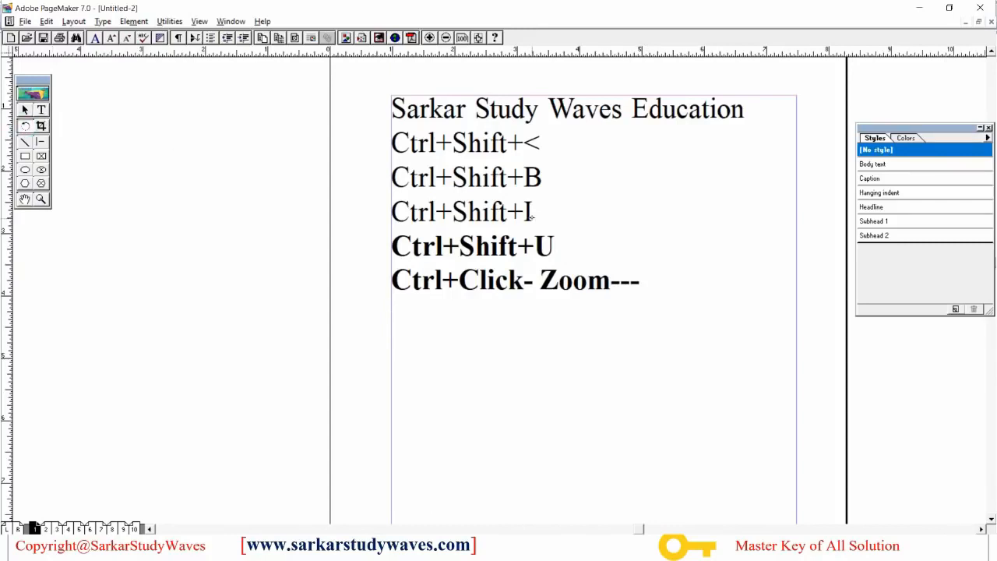
drag(582, 194, 663, 189)
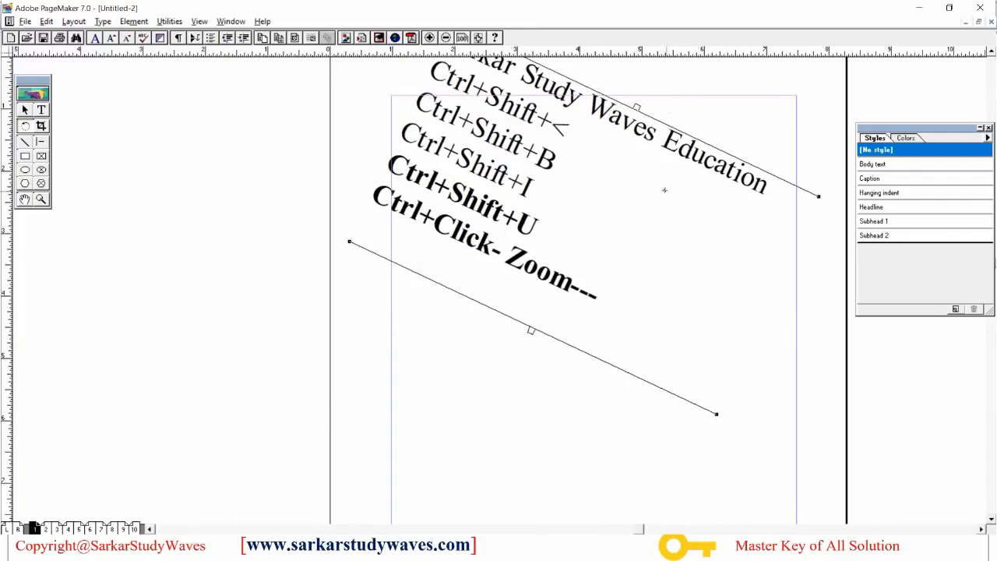
drag(577, 267, 690, 296)
key(ctrl+z)
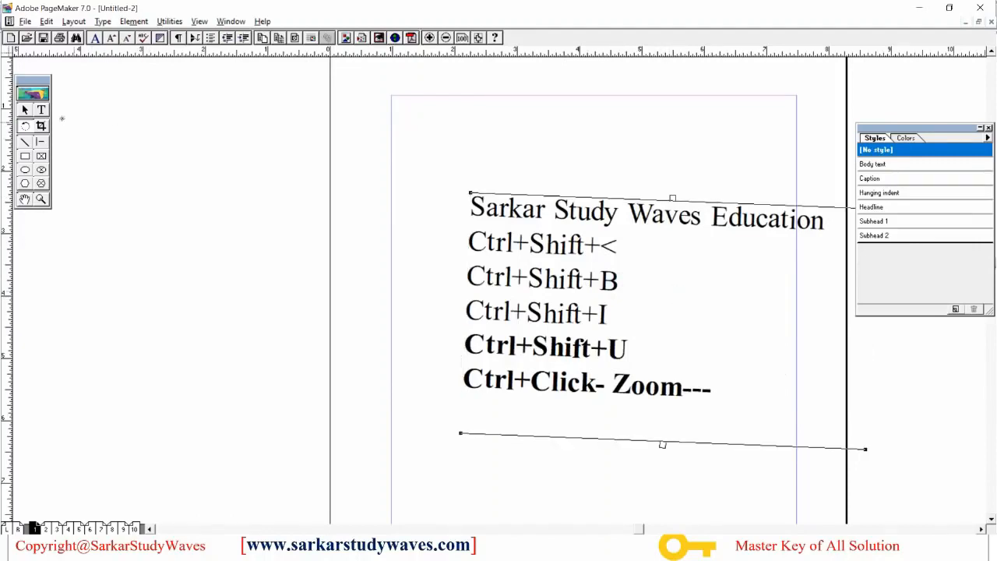
Move the text block back to the upper left margin corner and level it with the Rotate tool.
click(25, 110)
drag(510, 257, 442, 161)
click(25, 126)
drag(568, 207, 703, 202)
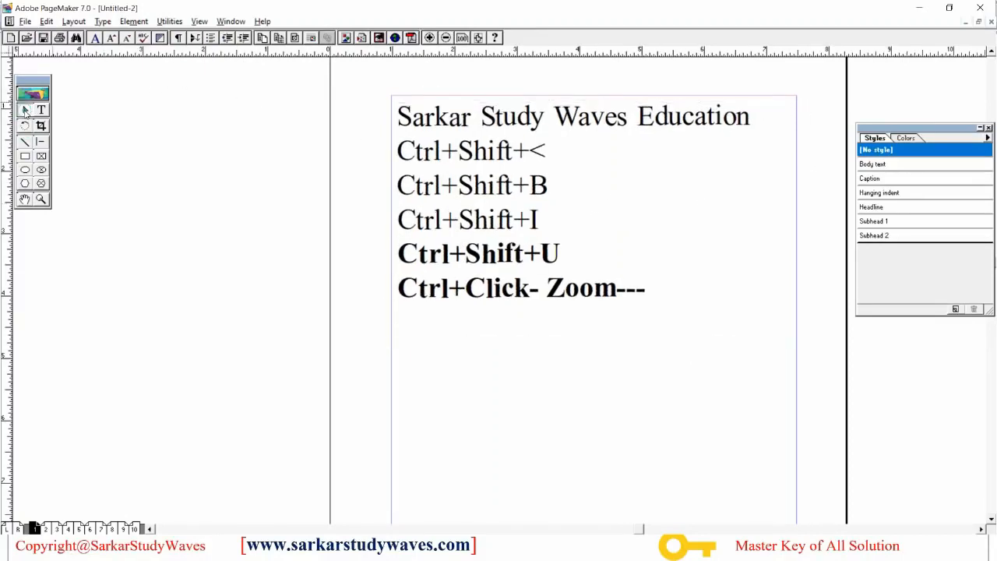
click(43, 110)
click(24, 110)
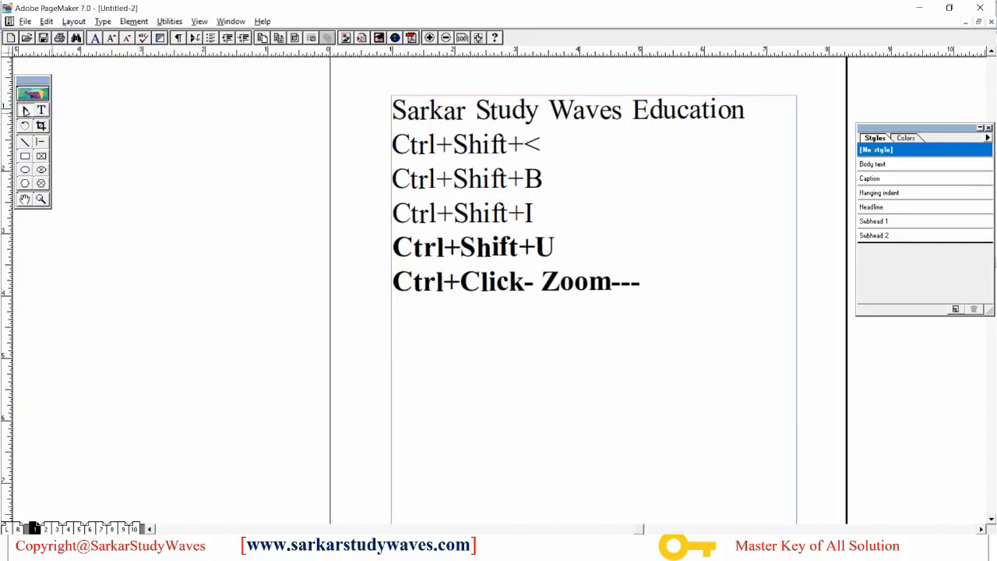
Draw a horizontal line about 6.6 inches long from the left margin directly below the last text line.
click(25, 126)
click(25, 142)
drag(390, 301, 802, 303)
Draw two pairs of crossing diagonal lines side by side in the empty area below the text with the Line tool.
click(25, 141)
drag(639, 369, 515, 463)
drag(515, 350, 671, 452)
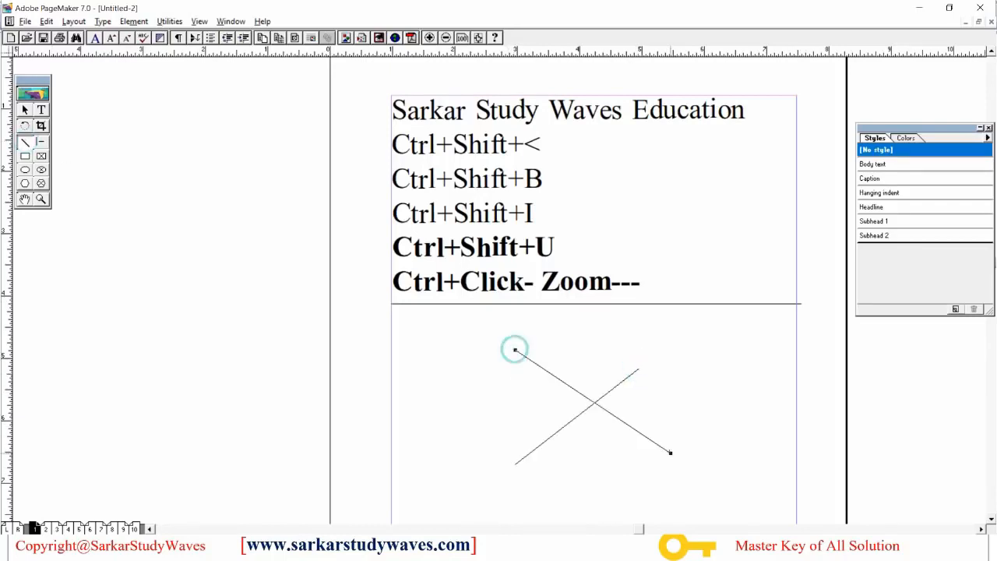
ctrl+click(714, 439)
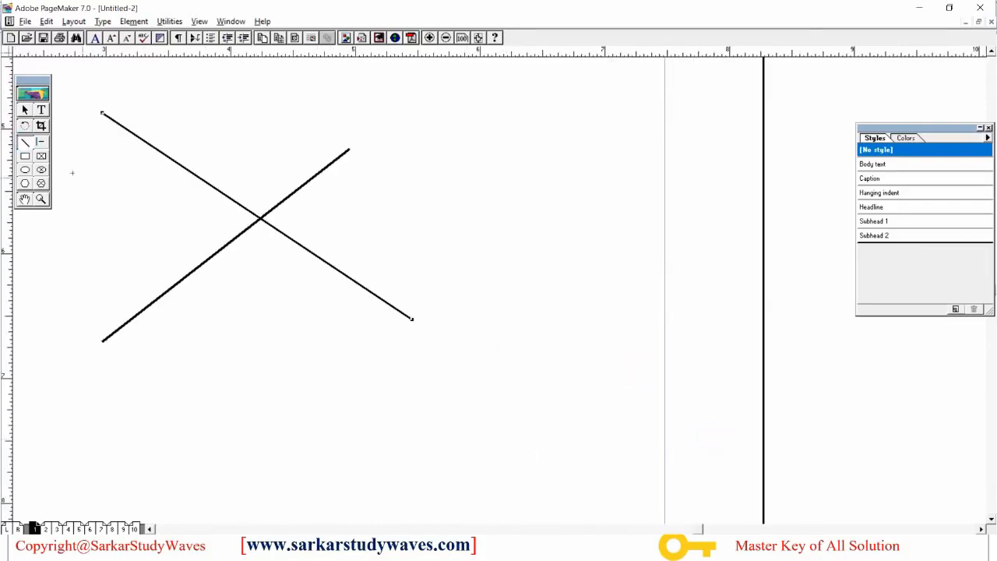
drag(568, 147, 513, 341)
drag(489, 181, 624, 351)
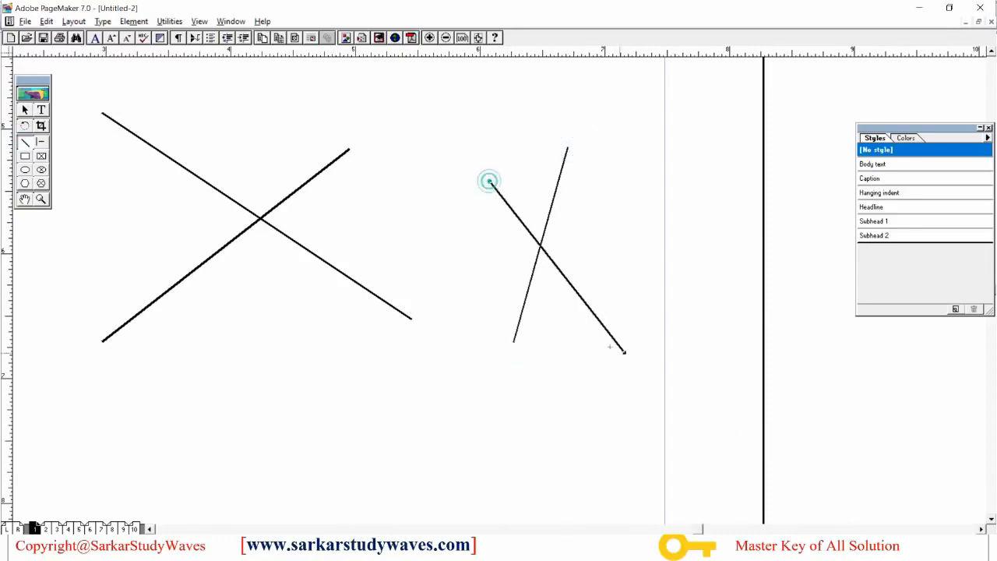
Draw two crosses of straight horizontal and vertical lines, one above the other, with the Constrained Line tool.
click(39, 144)
drag(245, 98, 664, 110)
drag(471, 66, 471, 330)
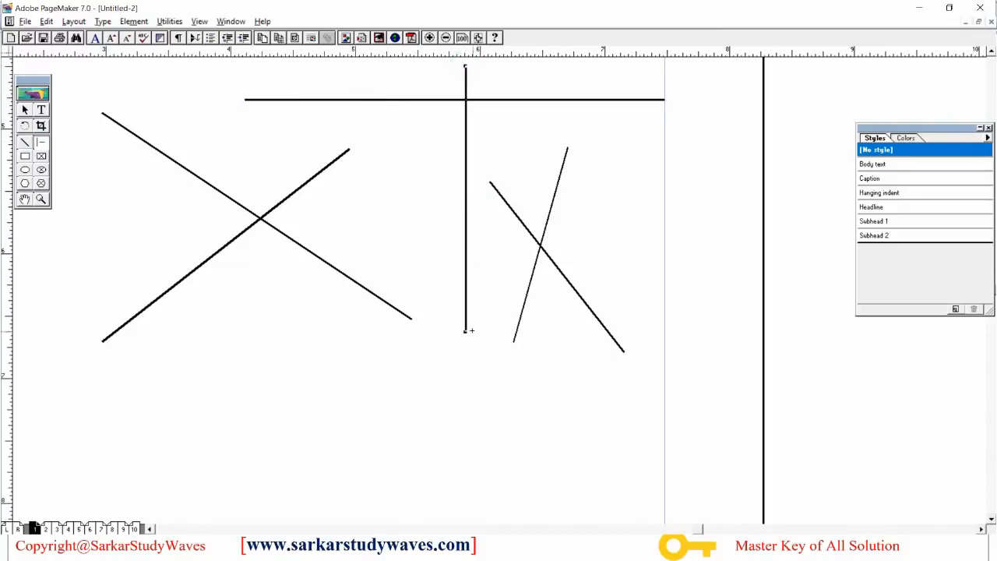
click(24, 143)
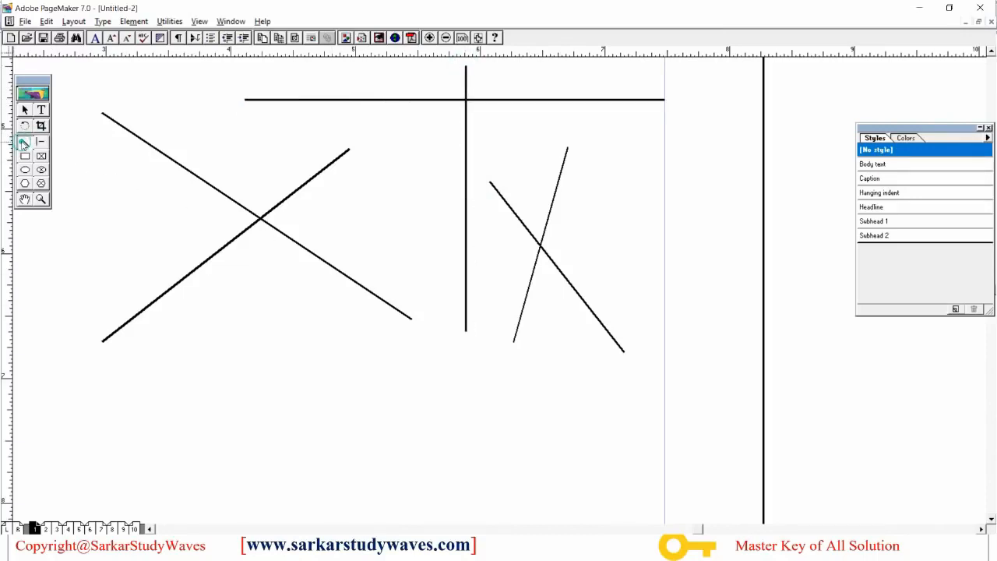
click(41, 144)
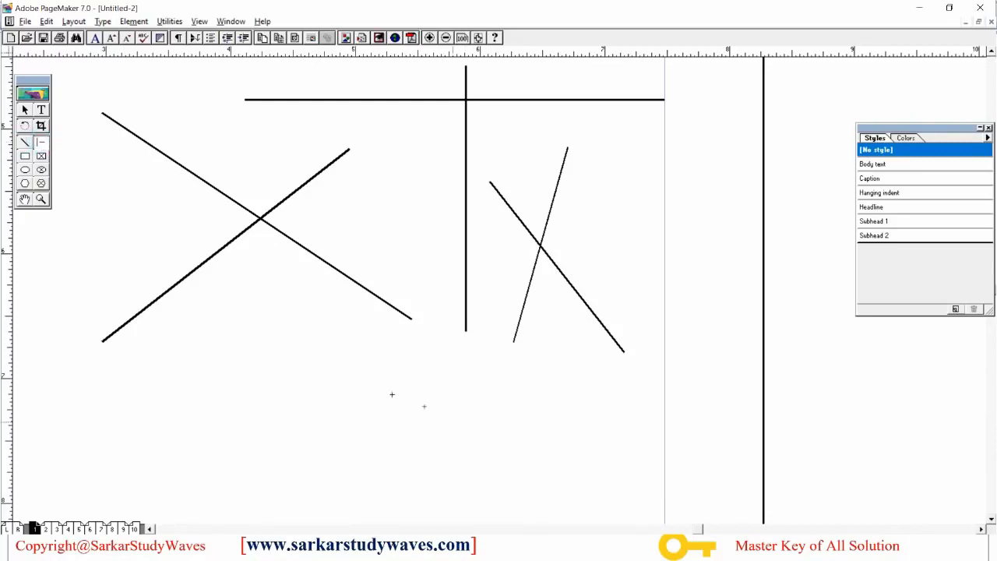
drag(316, 386, 616, 385)
drag(464, 347, 465, 487)
Draw another pair of crossing diagonal lines over the first diagonal pair with the unconstrained Line tool.
click(24, 142)
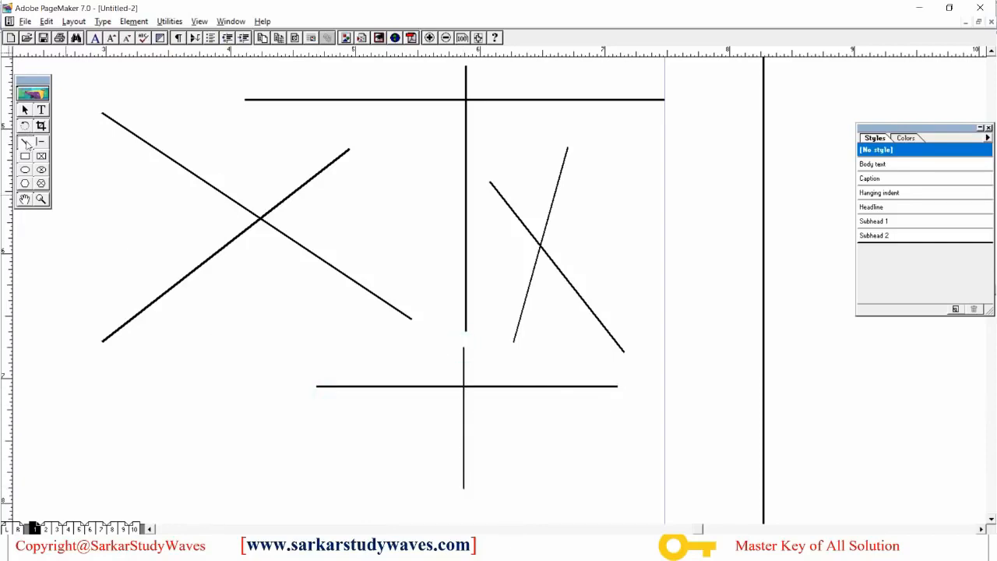
drag(454, 168, 242, 331)
drag(272, 147, 384, 313)
Delete all the diagonal, horizontal and vertical practice lines in the area below the text, one after another.
click(25, 111)
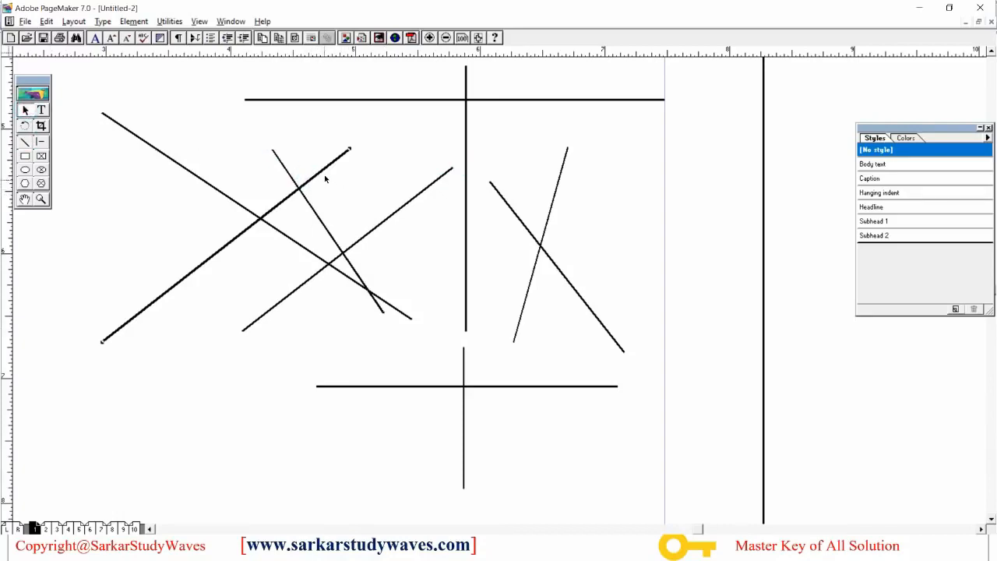
key(Delete)
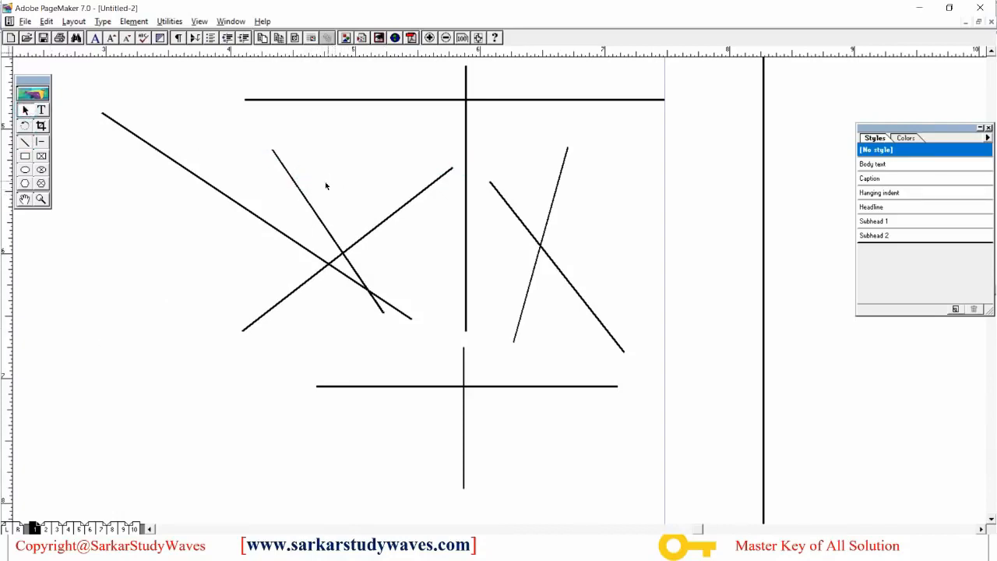
click(312, 208)
key(Delete)
key(Delete)
key(Delete)
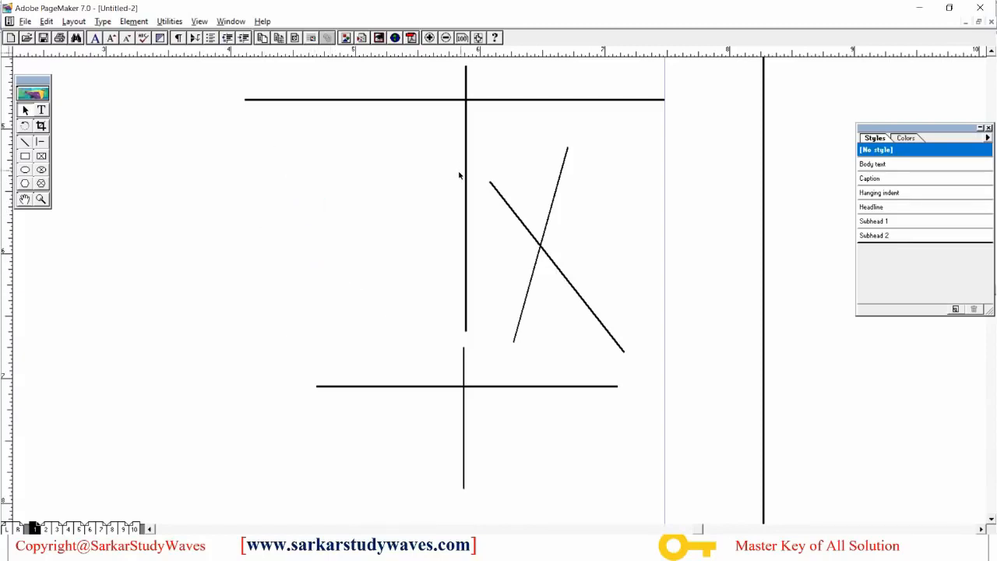
key(Delete)
click(523, 226)
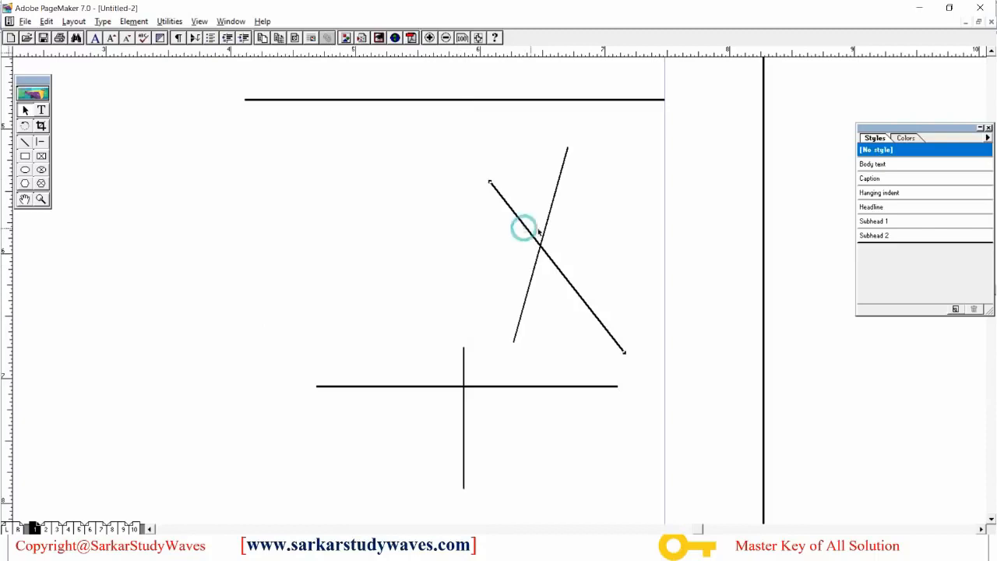
key(Delete)
click(543, 232)
key(Delete)
click(510, 100)
key(Delete)
click(463, 393)
key(Delete)
click(463, 387)
key(Delete)
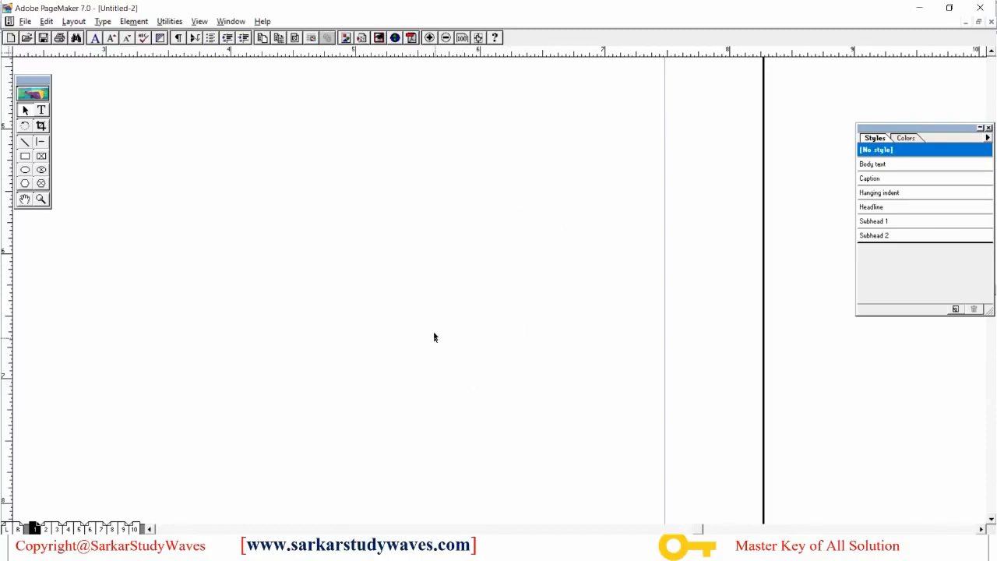
Select the horizontal line directly below the "Ctrl+Click- Zoom---" text line.
ctrl+alt+click(437, 312)
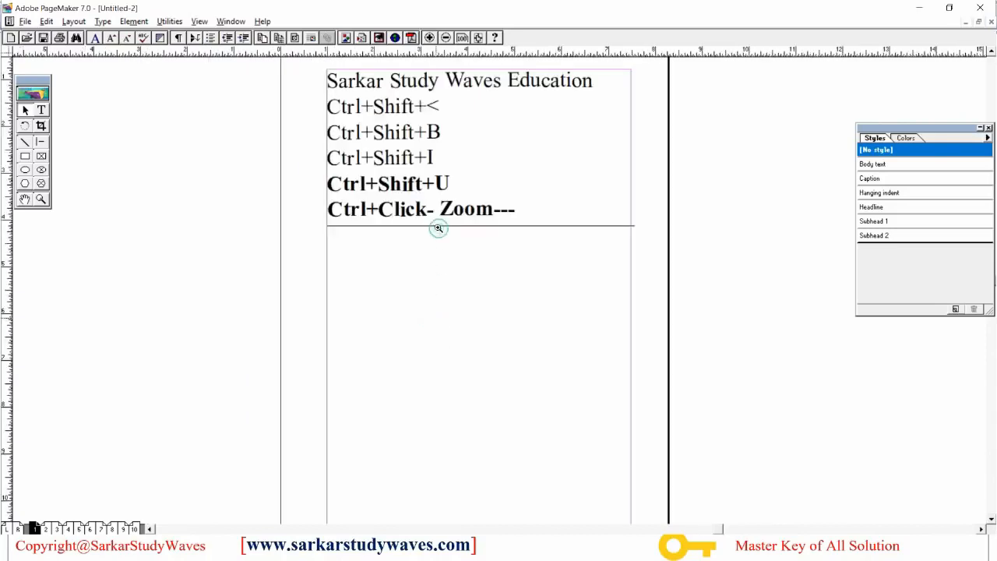
ctrl+click(427, 184)
click(548, 347)
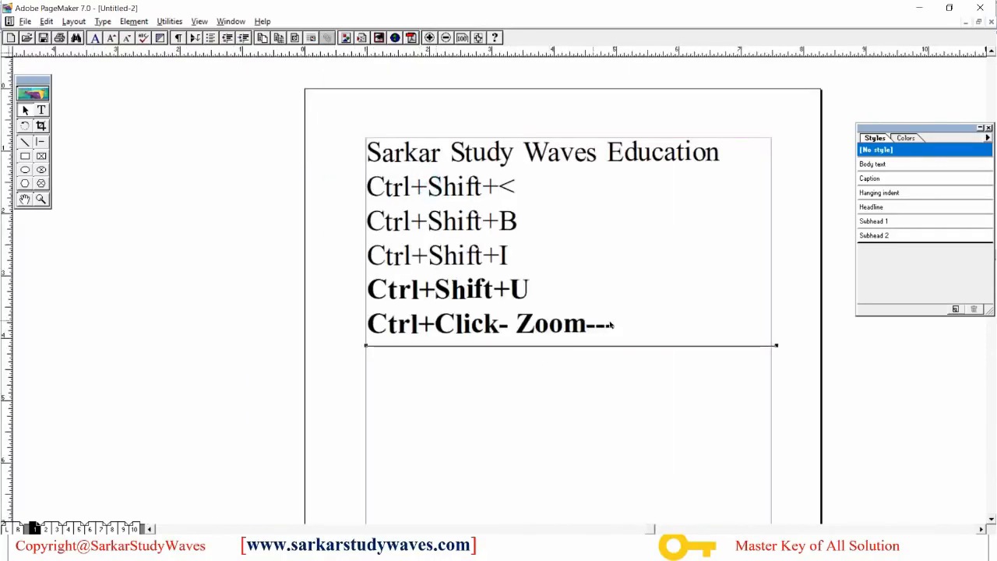
ctrl+click(712, 351)
ctrl+alt+click(489, 338)
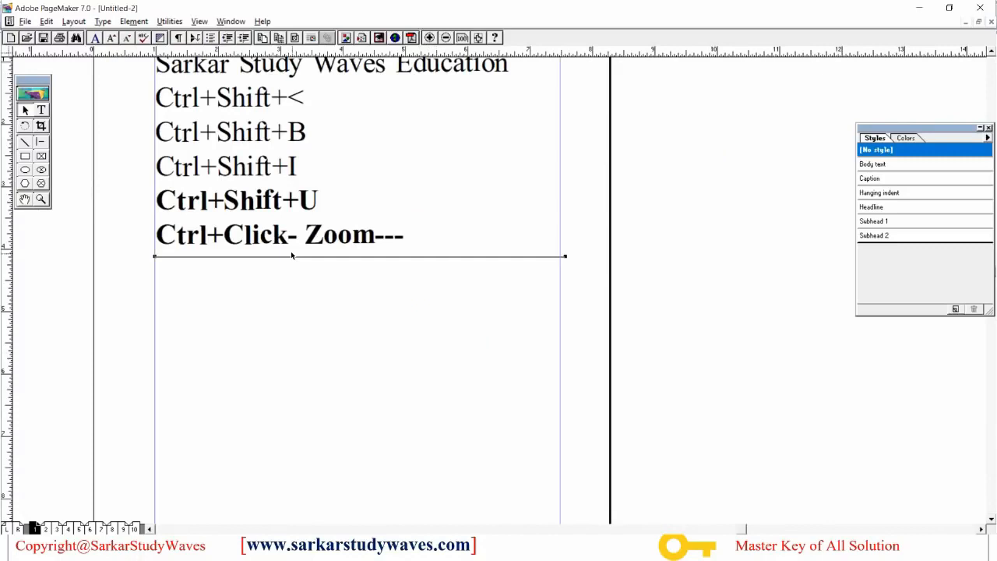
Display the Colors palette and move it closer to the page.
click(904, 140)
drag(902, 144, 770, 81)
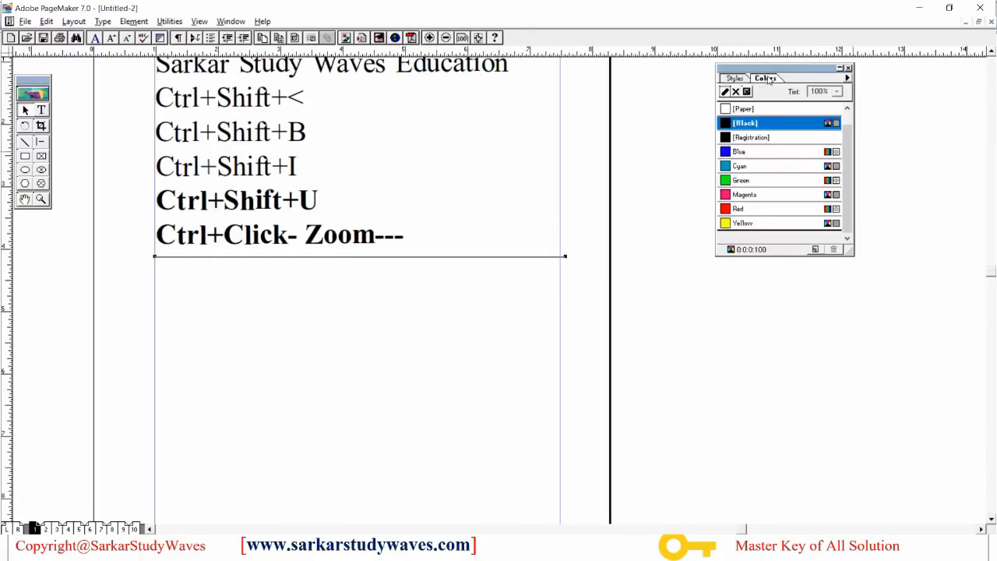
click(231, 21)
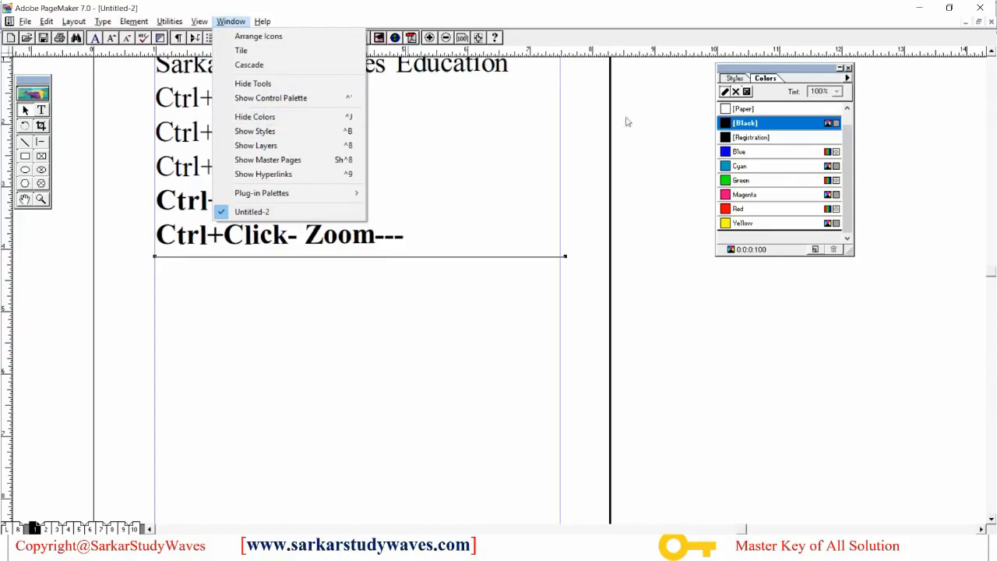
click(769, 83)
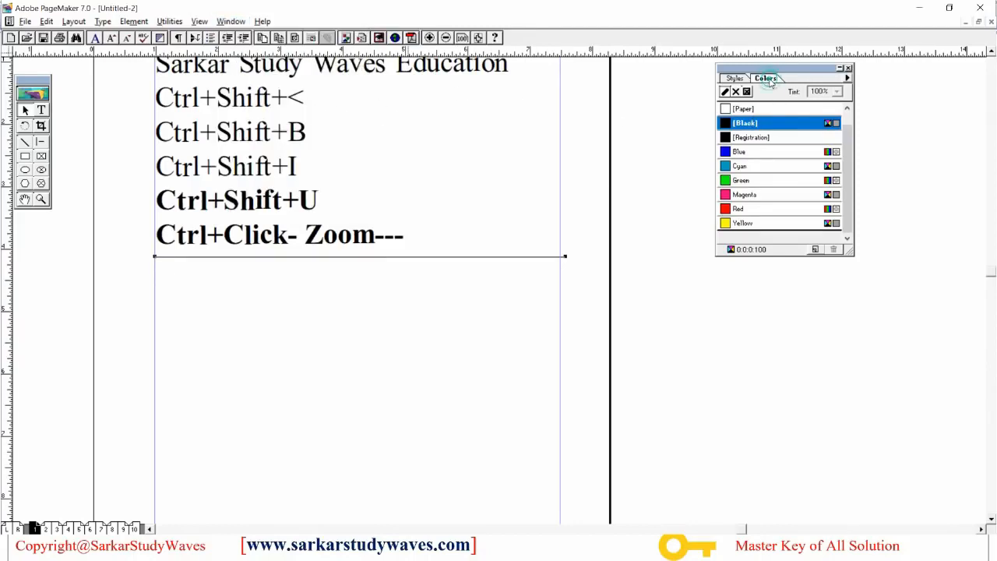
Apply blue, cyan, green, red, magenta, yellow and black to the selected horizontal line among other trials, finishing with [Registration].
click(742, 151)
click(741, 166)
click(742, 180)
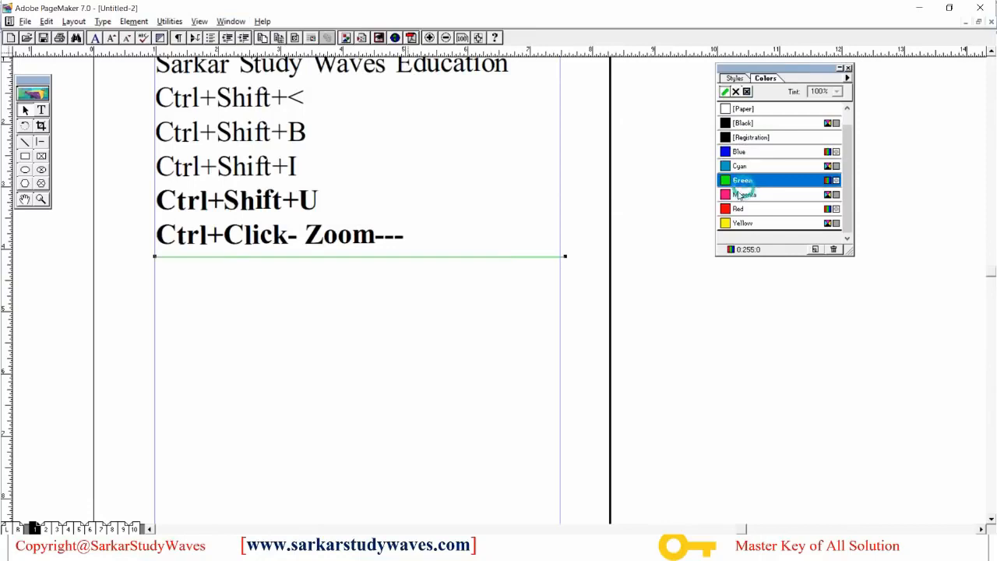
ctrl+click(434, 265)
click(744, 209)
click(745, 194)
click(744, 209)
click(742, 223)
click(743, 209)
click(744, 194)
click(742, 180)
click(740, 166)
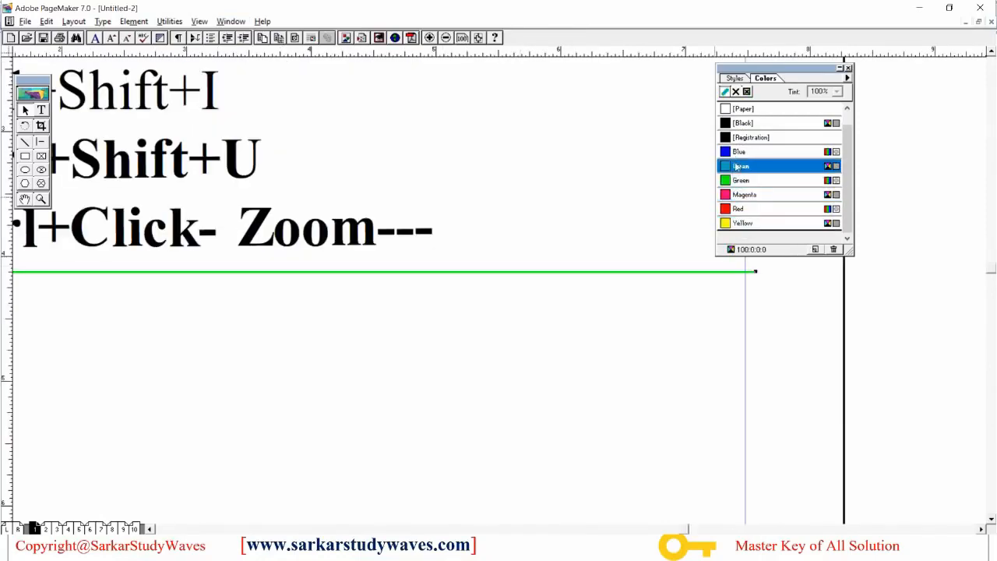
click(740, 152)
click(744, 137)
click(737, 124)
click(738, 137)
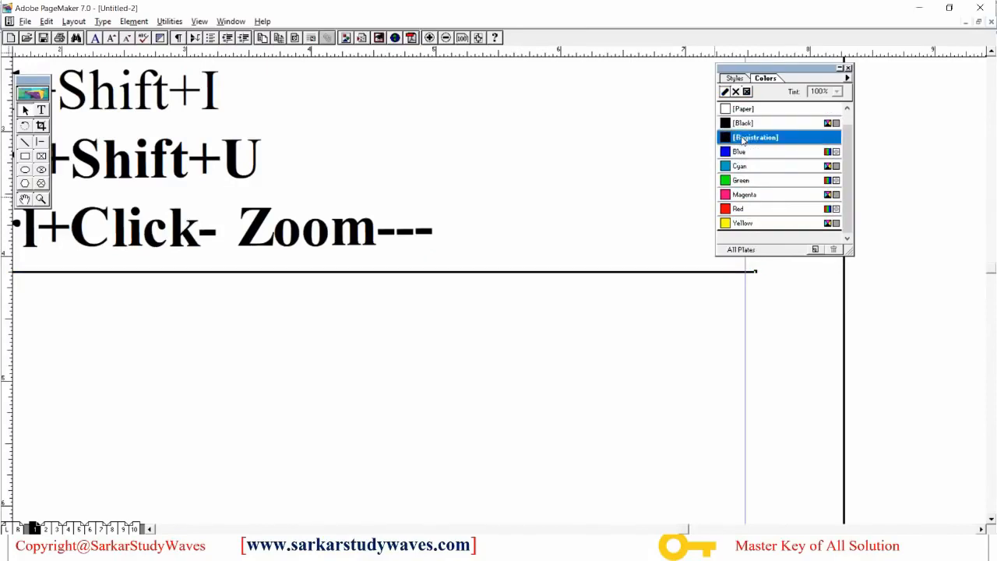
Draw a rectangle about 2.8 by 1.6 inches centred below the horizontal line.
ctrl+alt+click(568, 264)
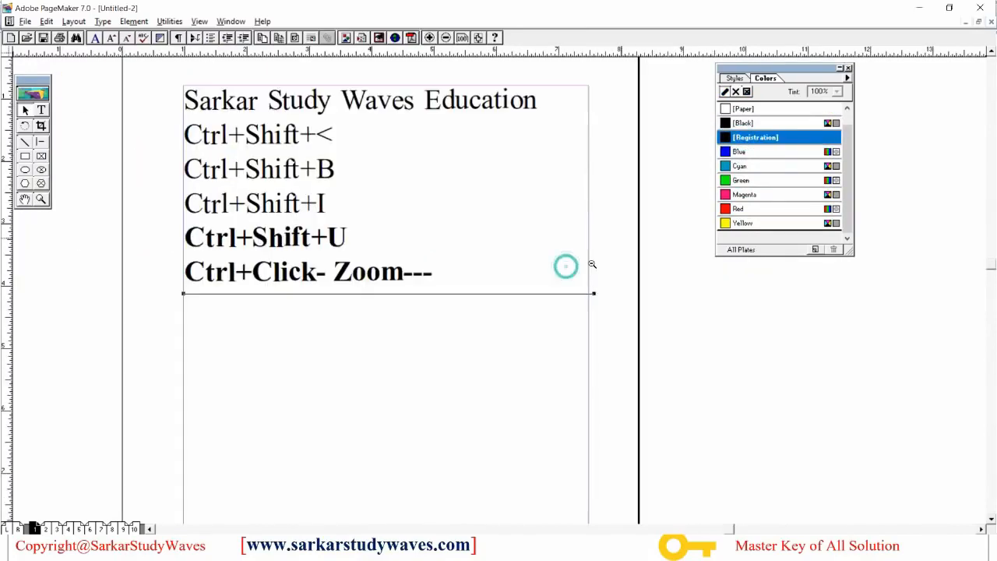
click(25, 157)
drag(297, 321, 474, 421)
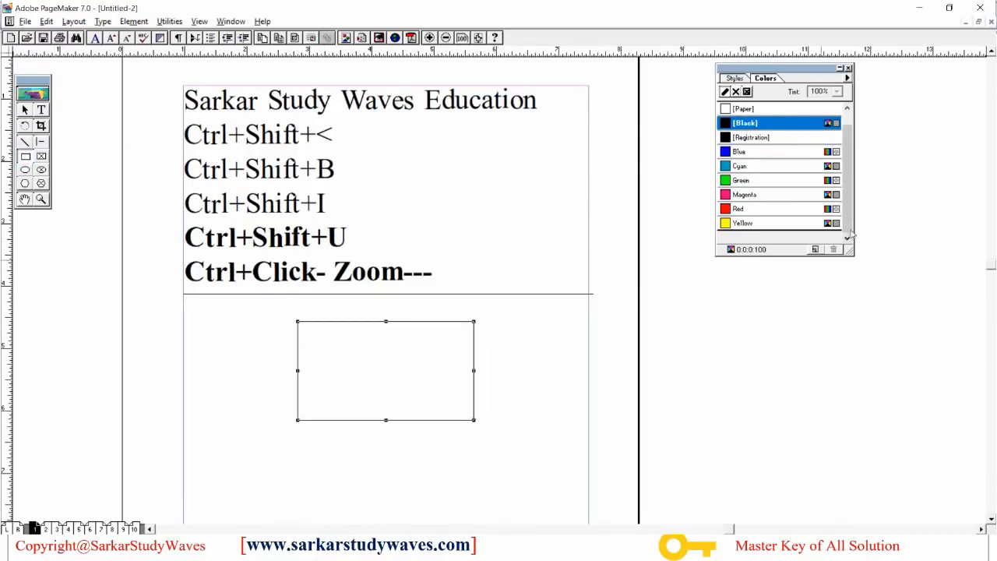
Try magenta, green, yellow and blue on the rectangle's outline, finishing with [Registration].
click(764, 195)
click(756, 180)
click(746, 223)
ctrl+click(384, 380)
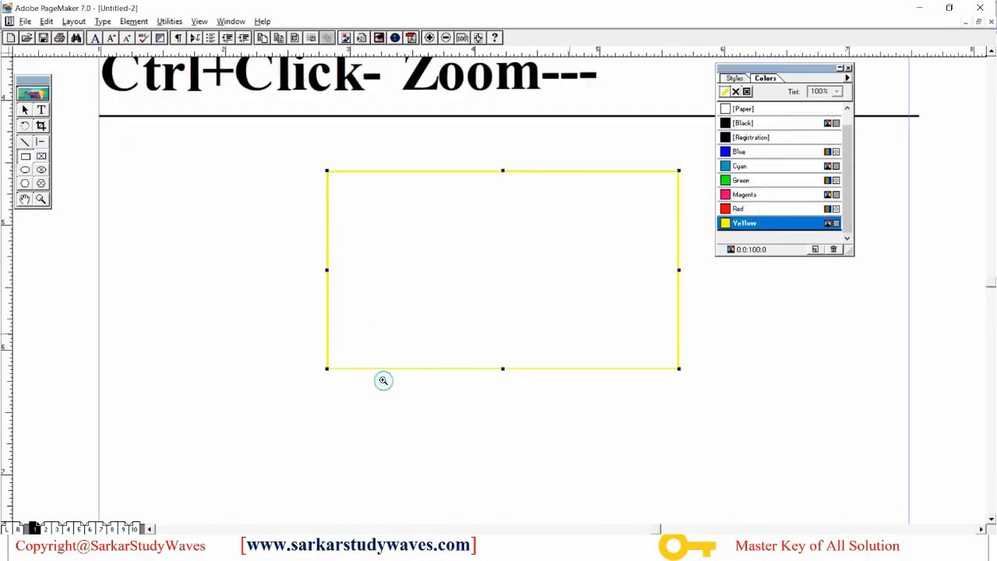
click(745, 180)
click(740, 151)
click(749, 137)
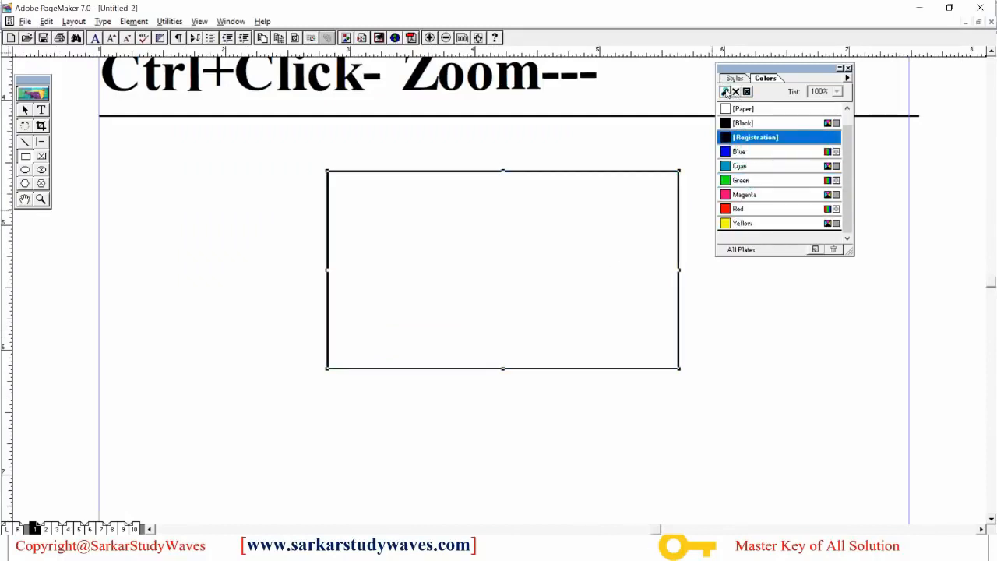
Target the rectangle's stroke only and try green, red, yellow and cyan on it, finishing with magenta.
click(736, 92)
click(747, 91)
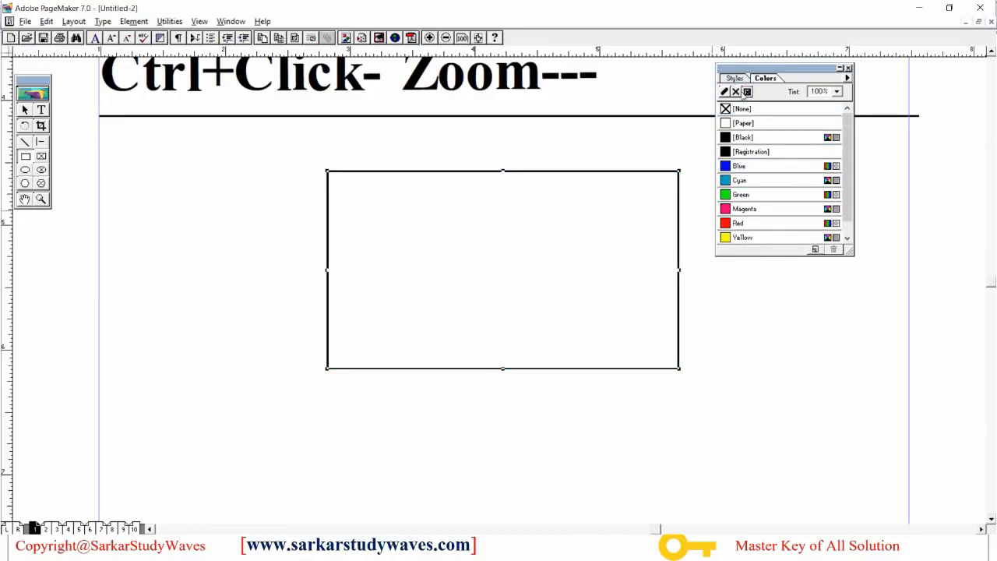
click(725, 92)
click(740, 180)
click(740, 209)
click(744, 223)
click(742, 208)
click(741, 180)
click(740, 166)
click(744, 194)
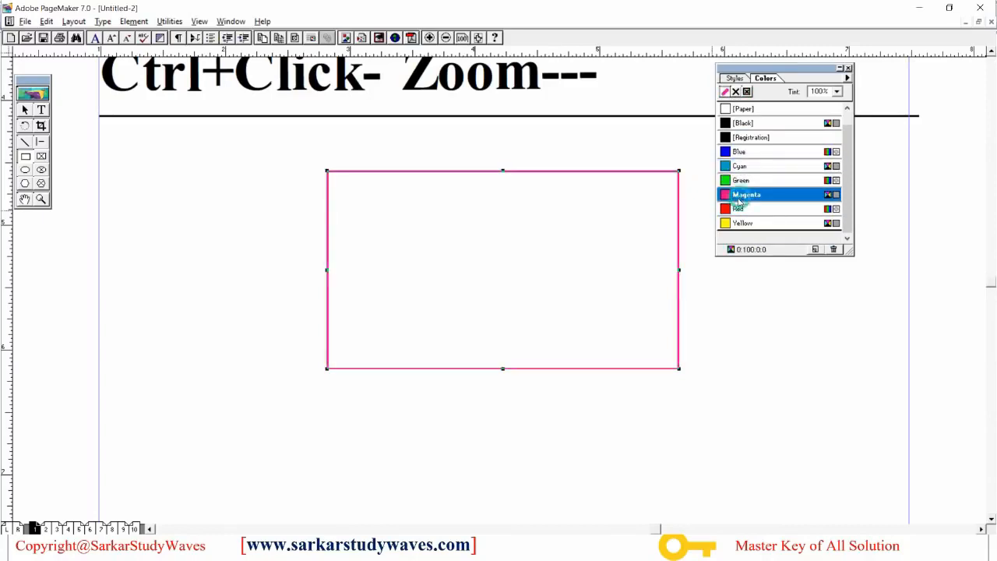
Target the rectangle's fill only and try blue, green, red and magenta in it, finishing with yellow.
click(736, 92)
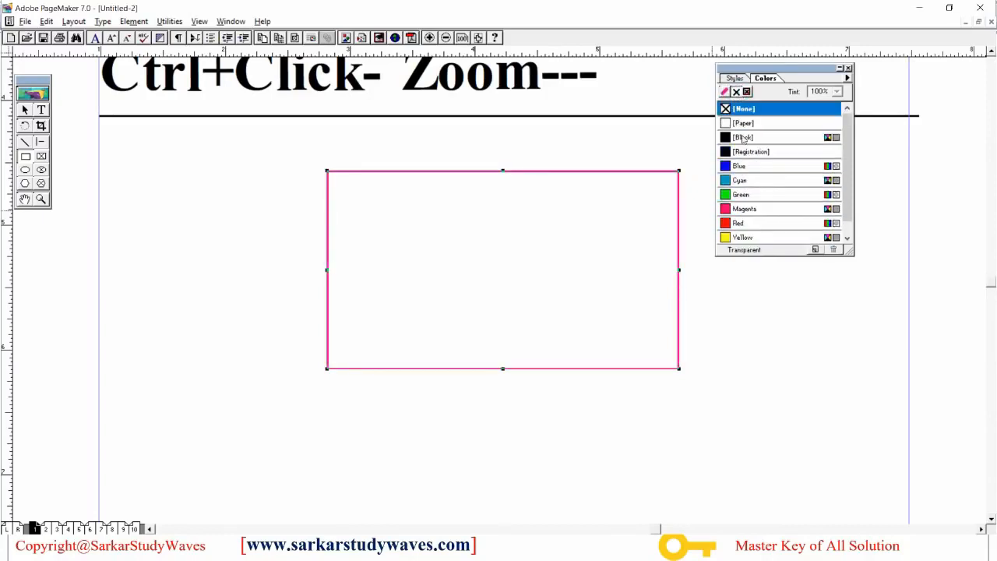
click(739, 166)
click(740, 194)
click(738, 222)
click(738, 237)
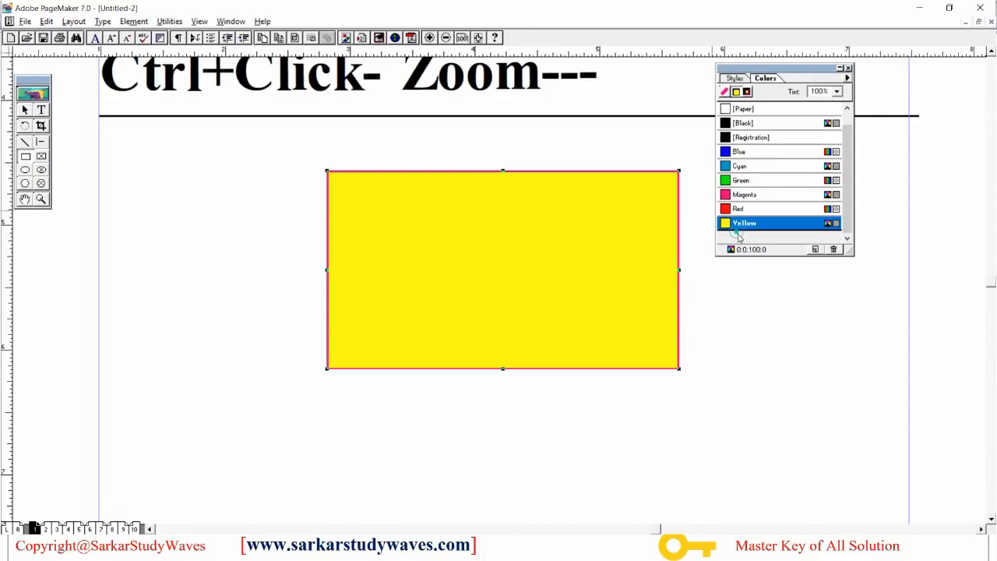
click(738, 208)
click(740, 194)
click(738, 224)
Target the rectangle's stroke and fill together and try cyan, blue, green, yellow and magenta on both, finishing with red.
click(747, 92)
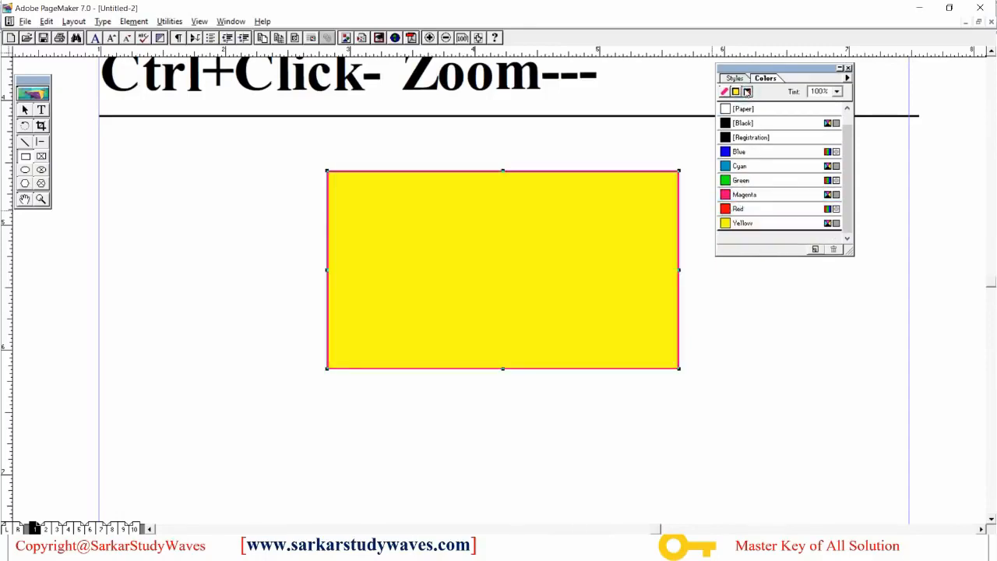
click(741, 166)
click(739, 151)
click(739, 180)
click(738, 209)
click(740, 223)
click(735, 181)
click(739, 166)
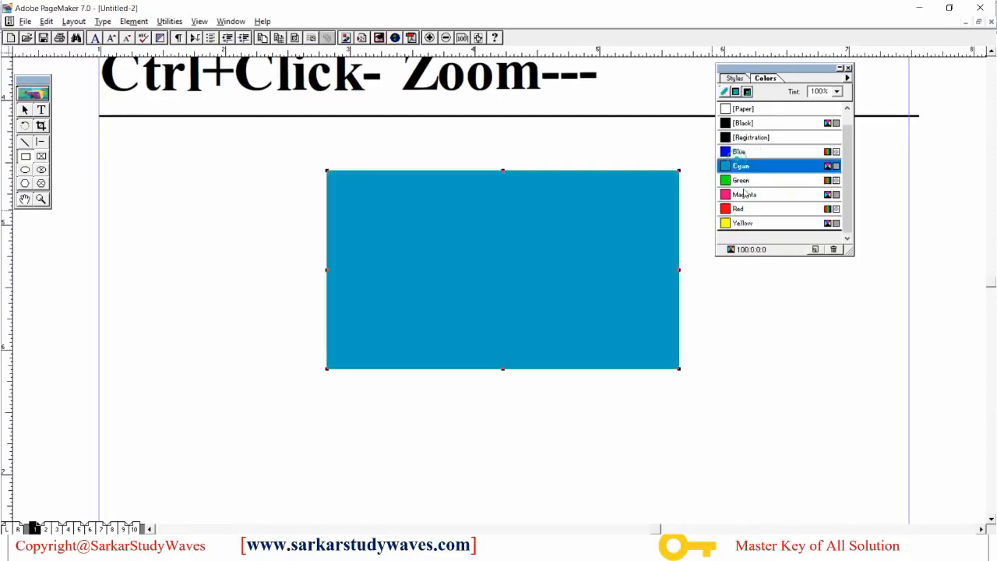
click(740, 194)
click(738, 208)
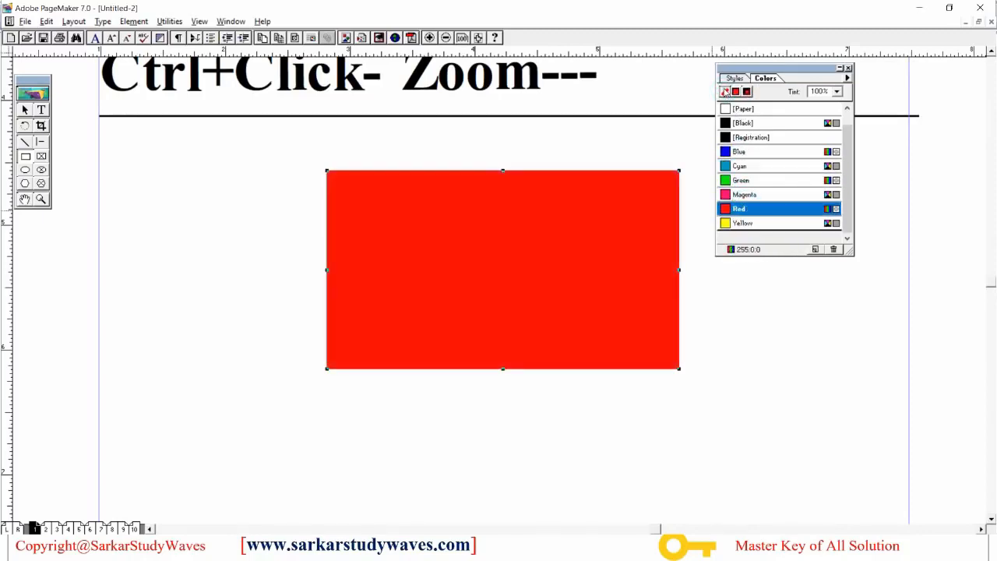
Change the tint of the rectangle's red stroke and fill to 35%, 10% and finally 55%.
click(748, 94)
click(837, 91)
scroll(822, 132, down, 1)
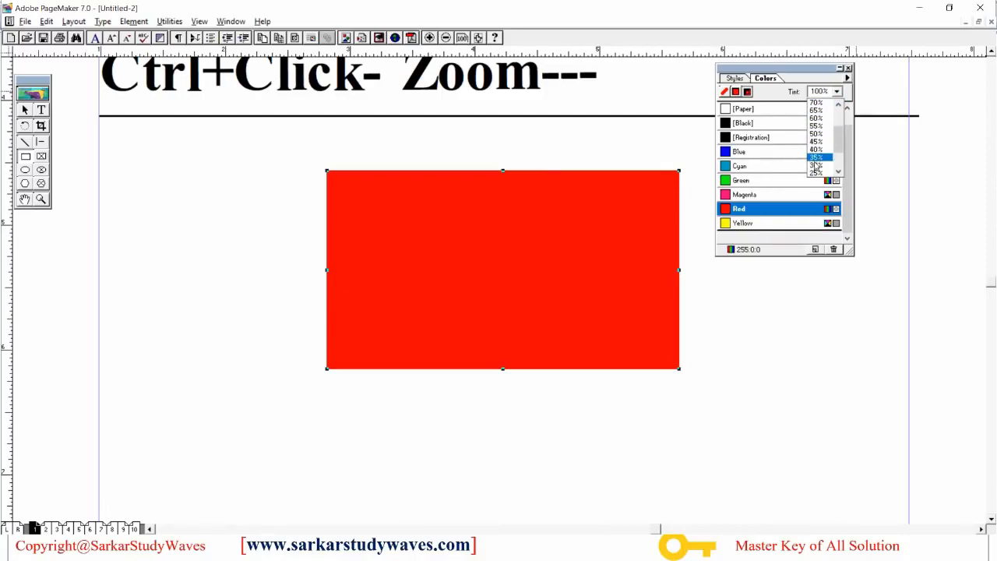
click(816, 159)
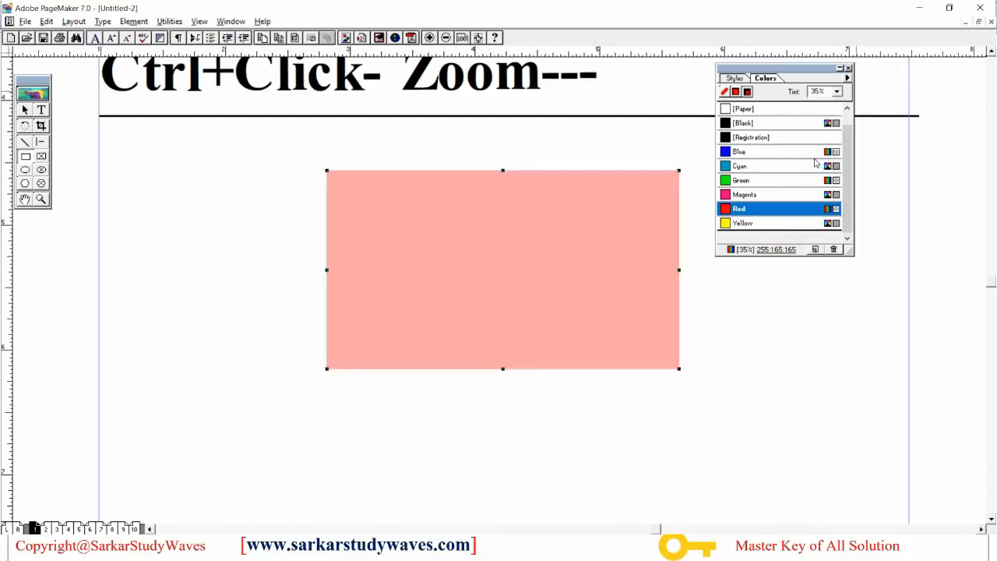
click(837, 91)
click(817, 159)
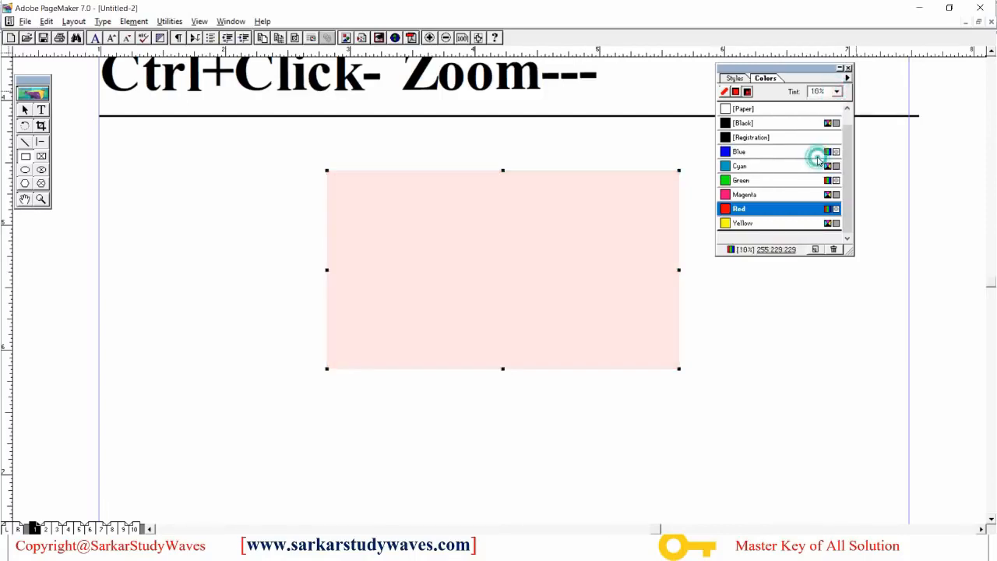
click(837, 91)
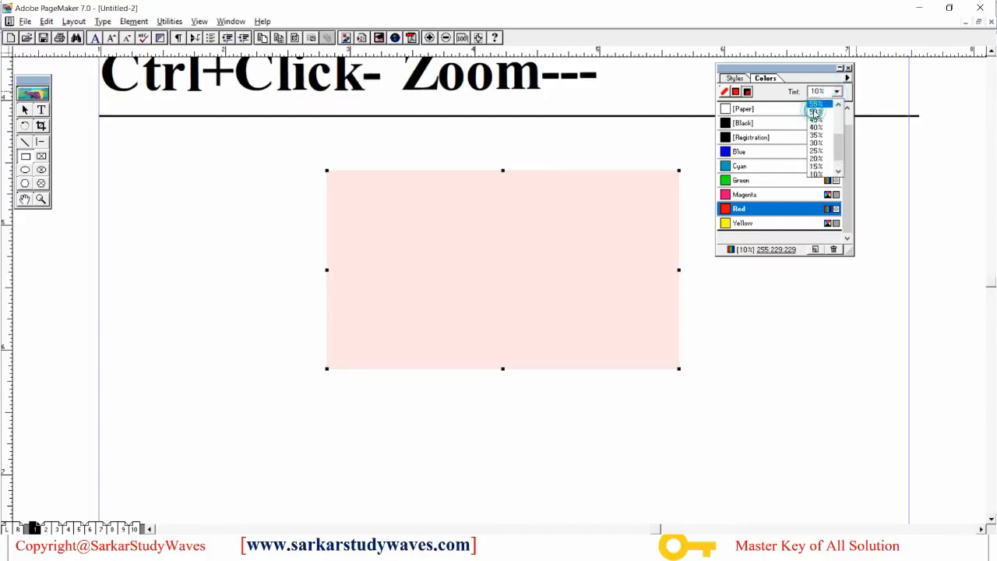
click(816, 110)
Colour the rectangle's stroke and fill green and try tints of 15% and 90%, finishing at 100%.
click(757, 180)
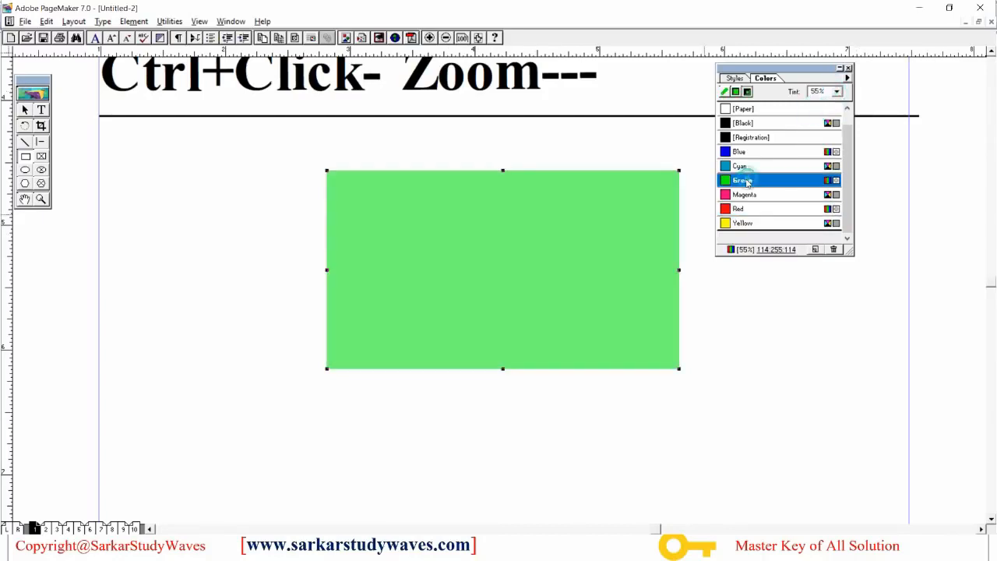
click(837, 91)
click(816, 164)
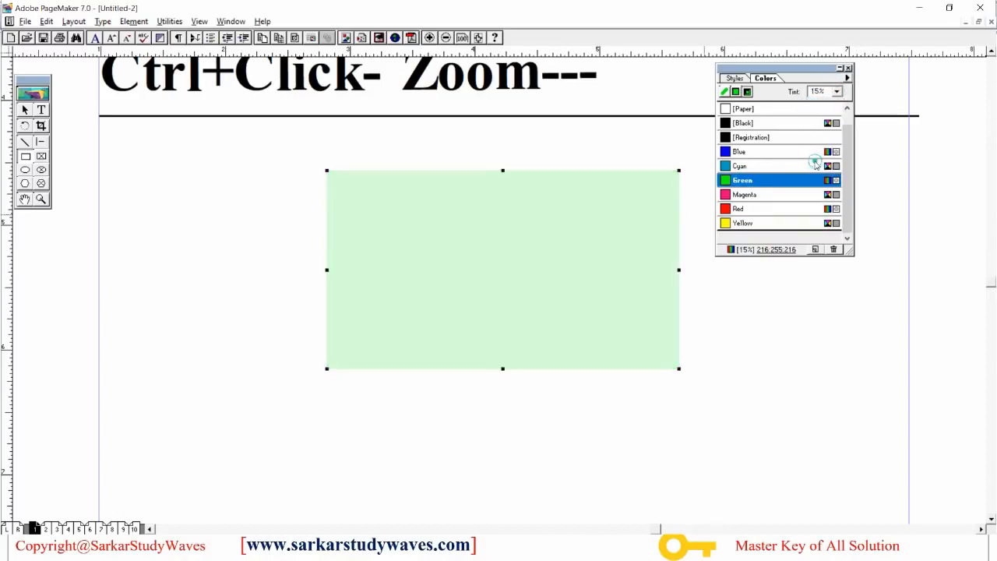
click(837, 91)
scroll(836, 139, up, 3)
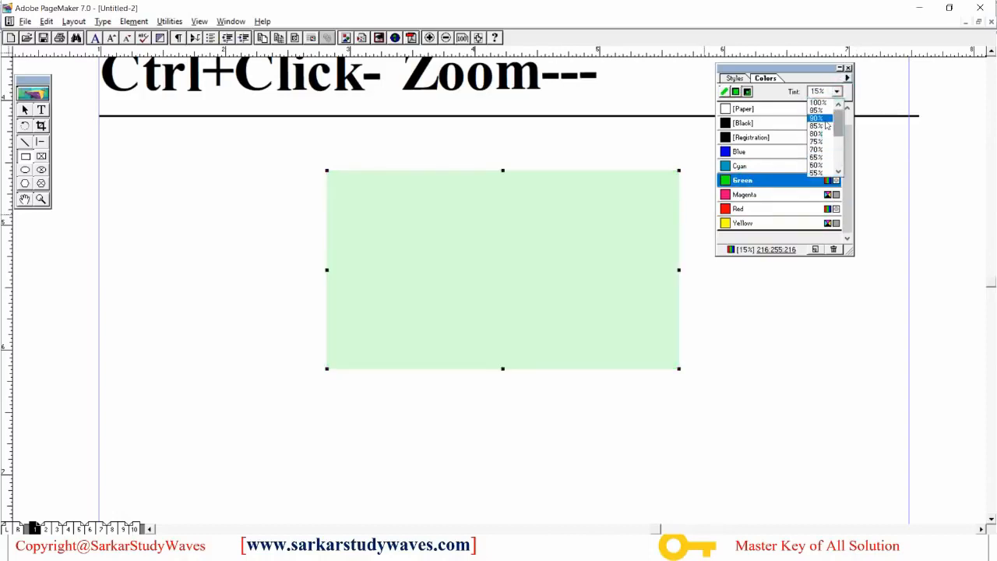
click(816, 102)
click(837, 91)
scroll(840, 130, up, 1)
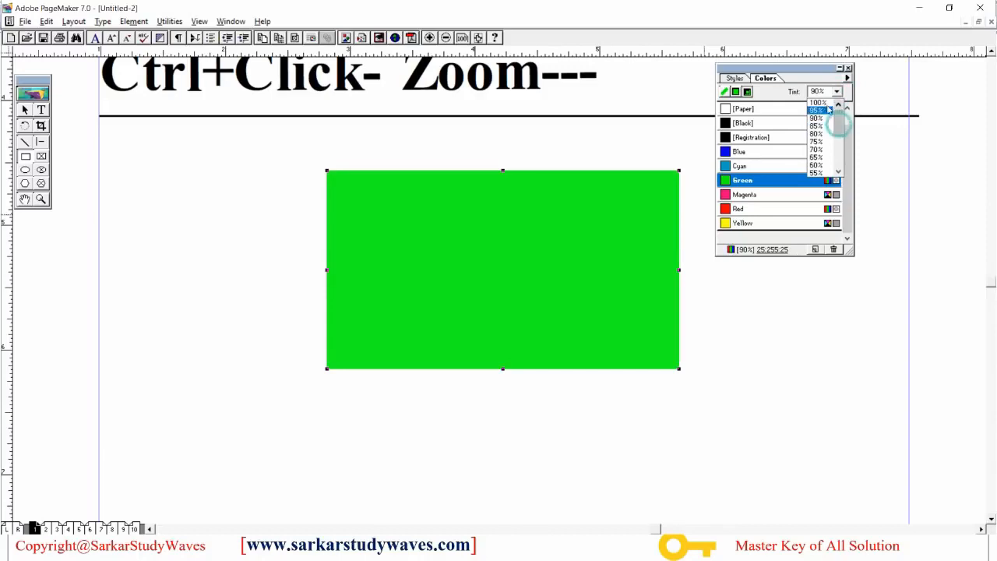
click(816, 102)
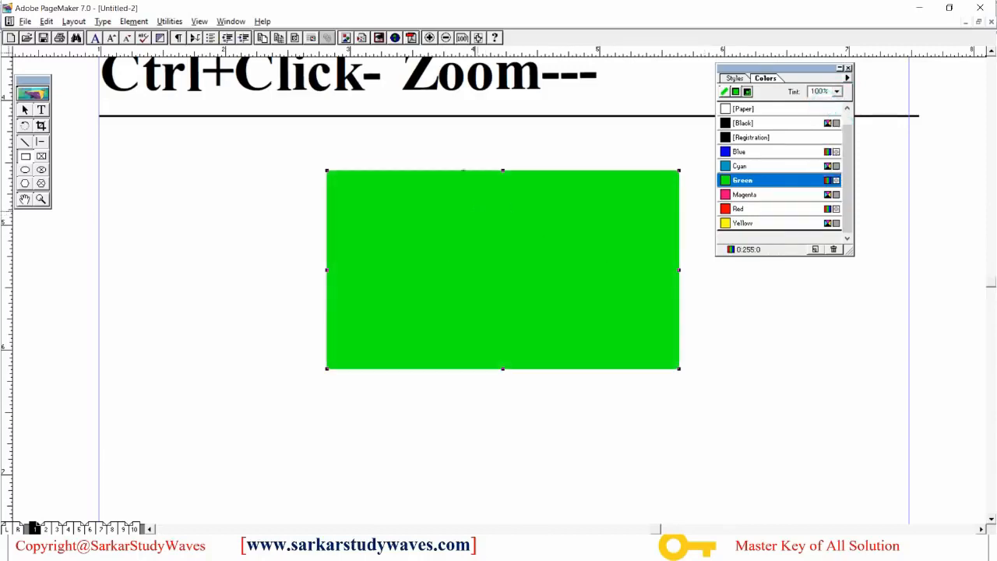
Draw an ellipse about 1.2 by 1 inches to the left of the green rectangle.
click(25, 170)
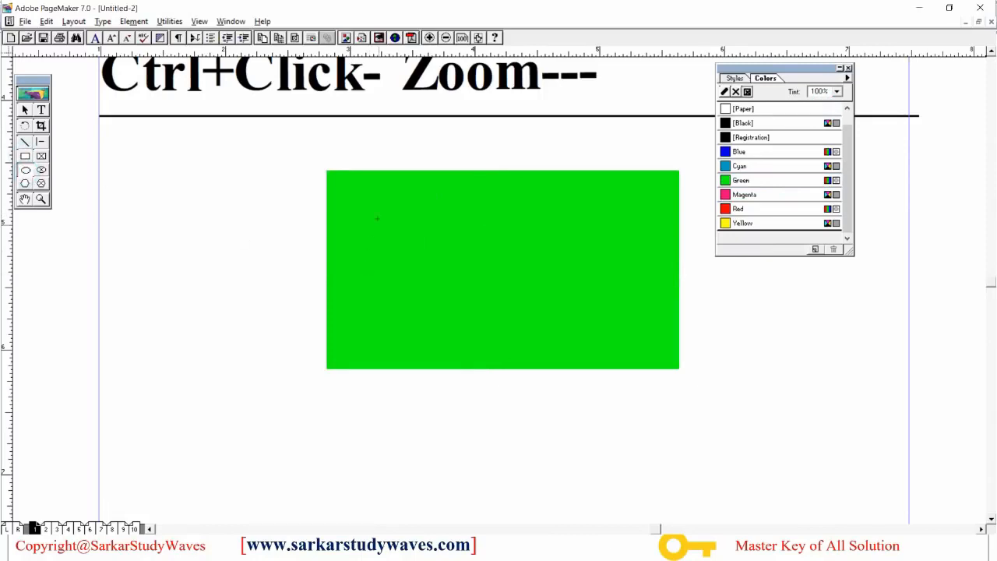
drag(115, 208, 266, 335)
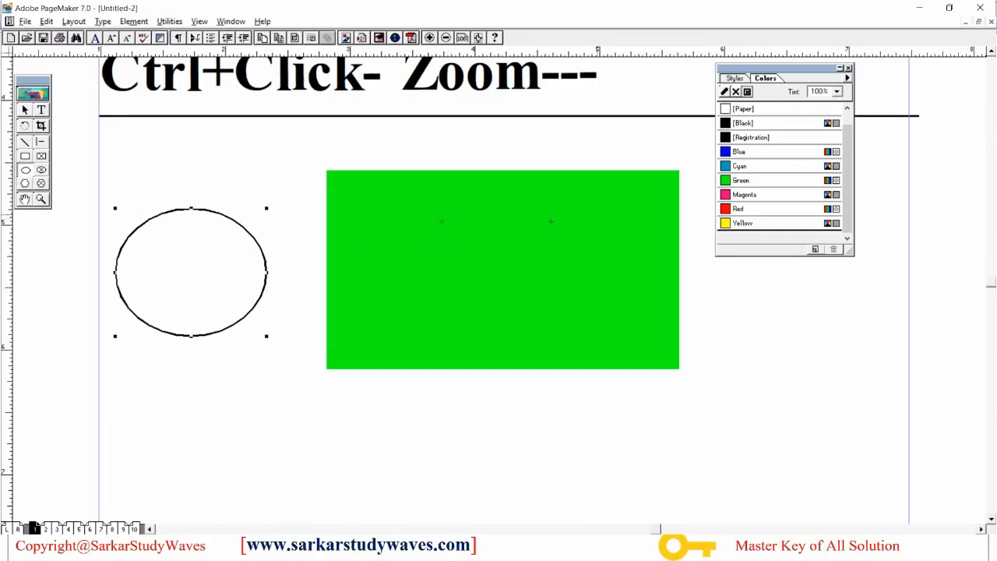
Draw a wide ellipse about 2.1 by 0.95 inches below the green rectangle and fill it with magenta.
click(25, 170)
ctrl+click(600, 448)
drag(256, 257, 782, 493)
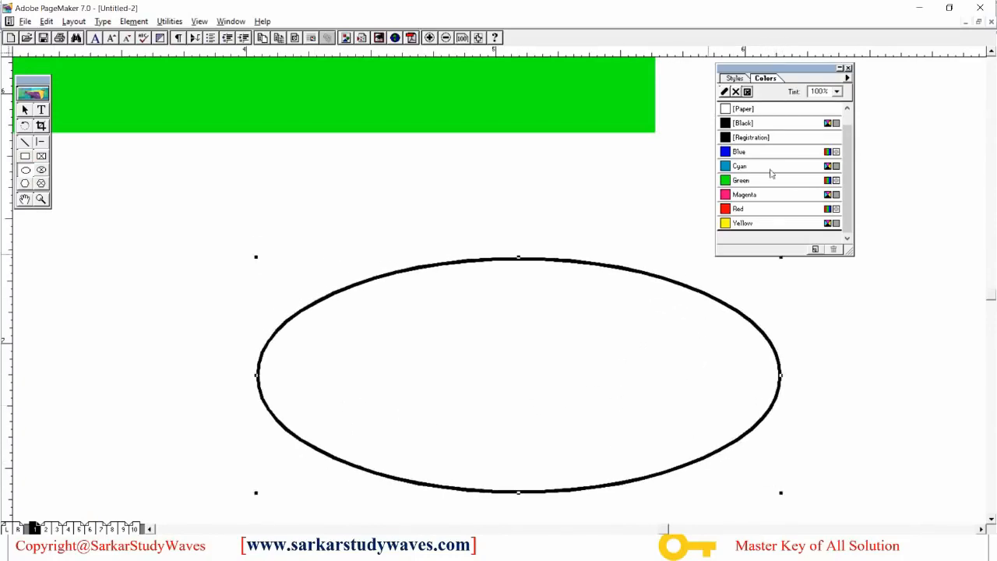
click(736, 92)
click(741, 210)
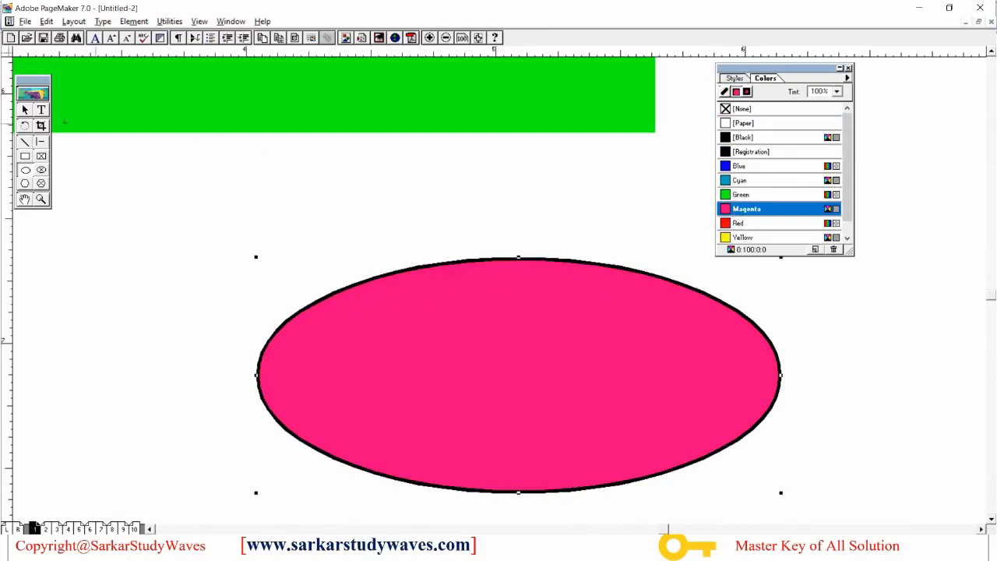
Add a text block over the magenta ellipse reading "SSW EDUCATION", with "EDUCATION" on a second line.
click(42, 110)
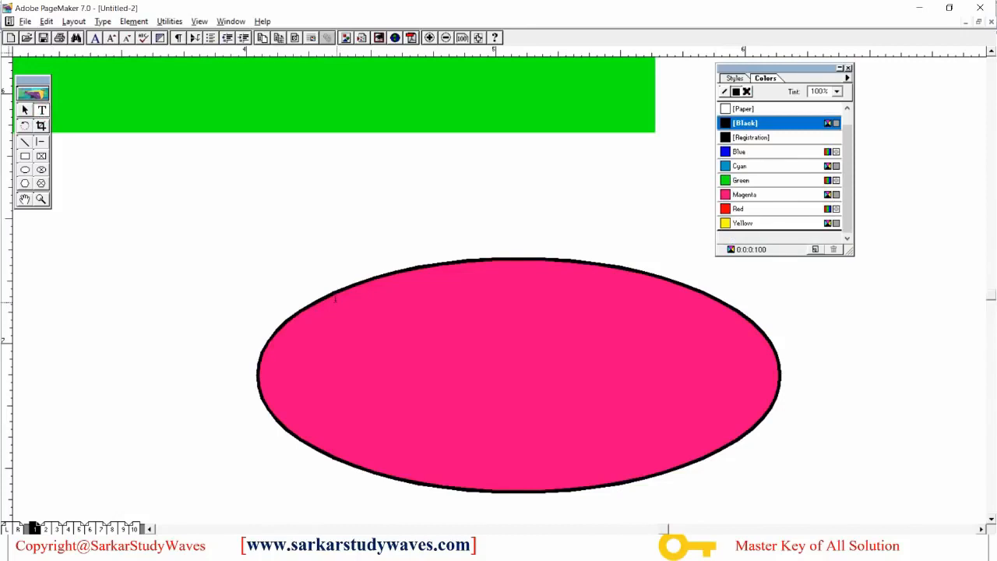
drag(336, 302, 717, 446)
text(SSW EDUCA)
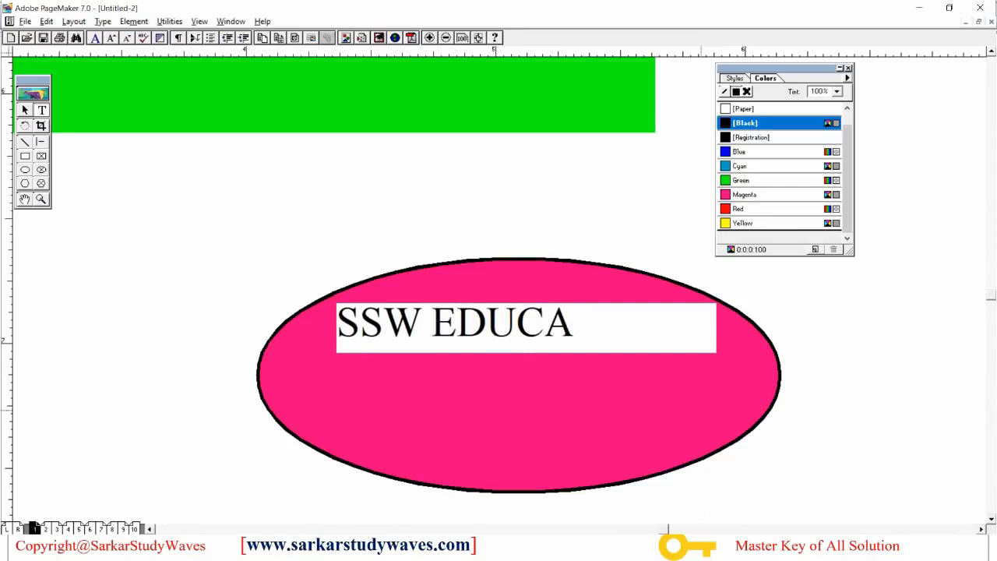
text(TION)
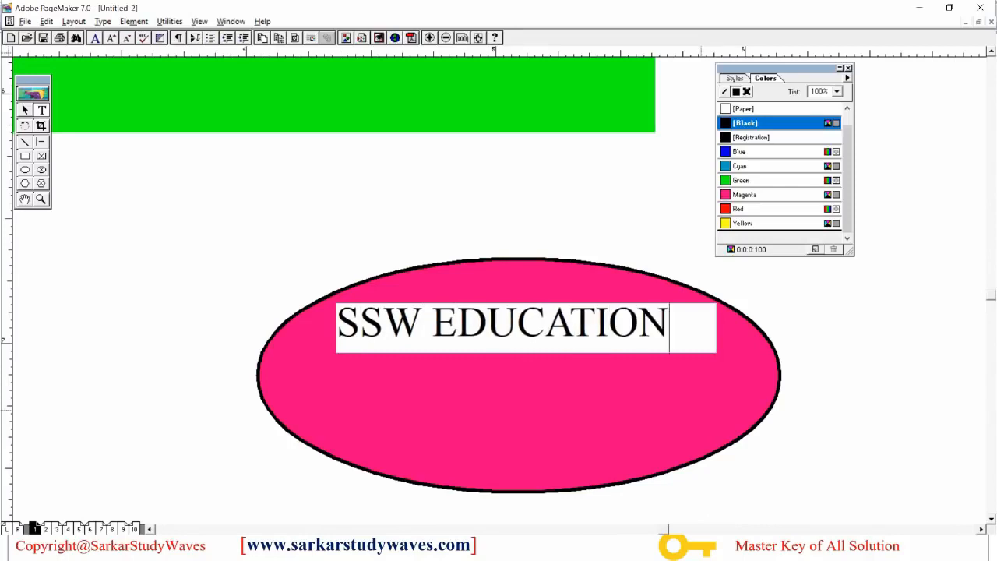
key(ctrl+a)
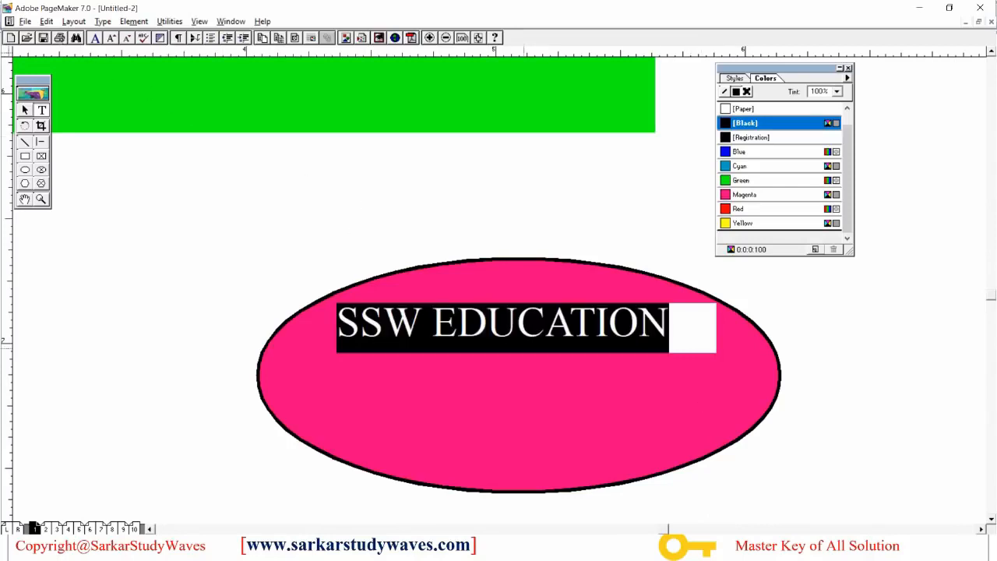
click(433, 321)
key(Return)
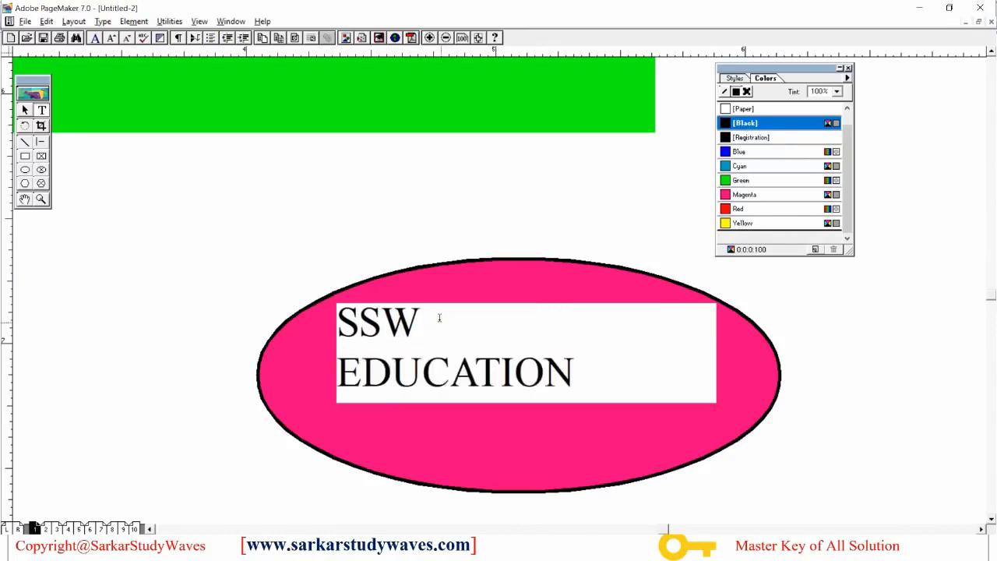
Select both lines of the "SSW EDUCATION" text, centre them, and align them back to the left.
key(ctrl+a)
click(474, 351)
drag(581, 373, 320, 324)
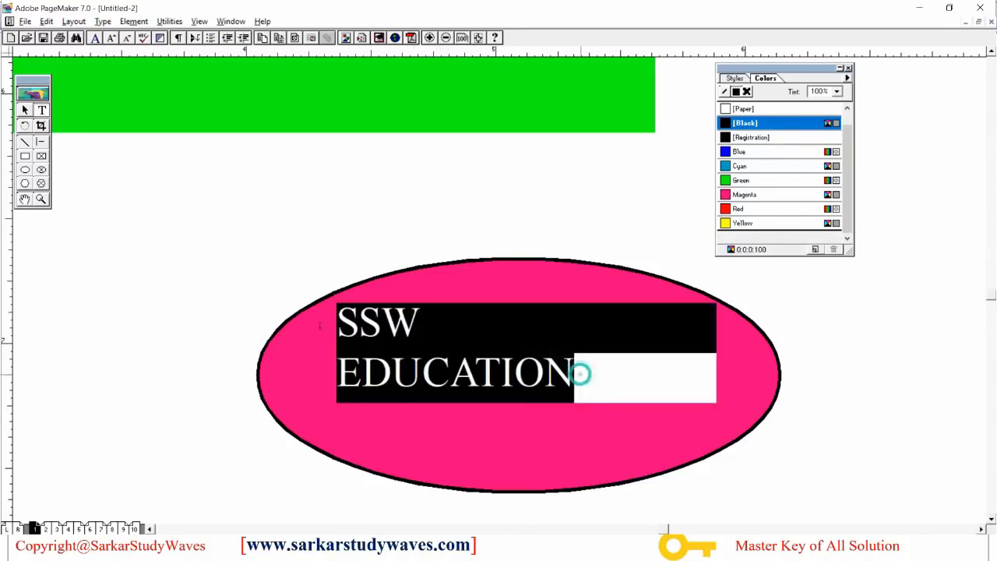
key(ctrl+shift+c)
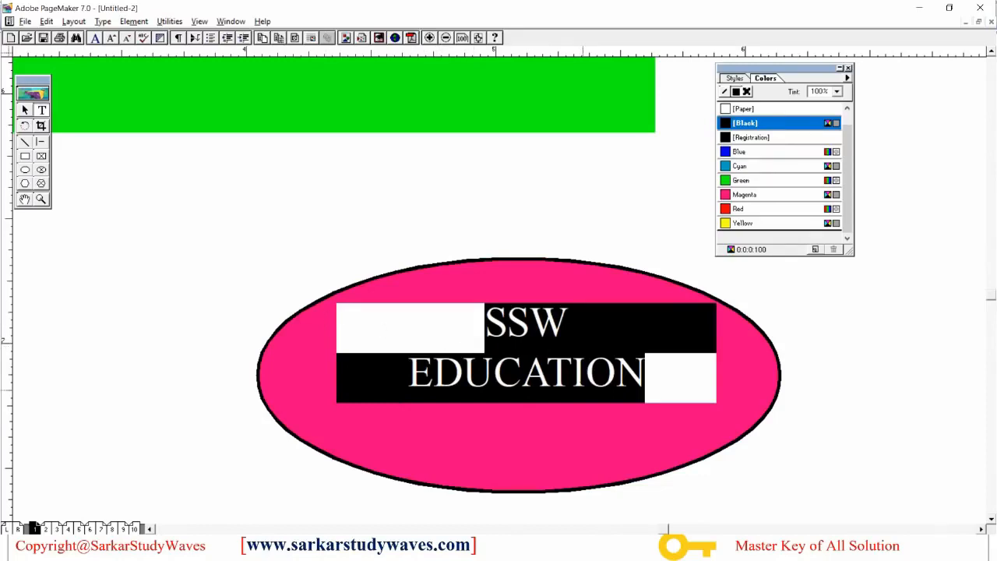
key(ctrl+shift+l)
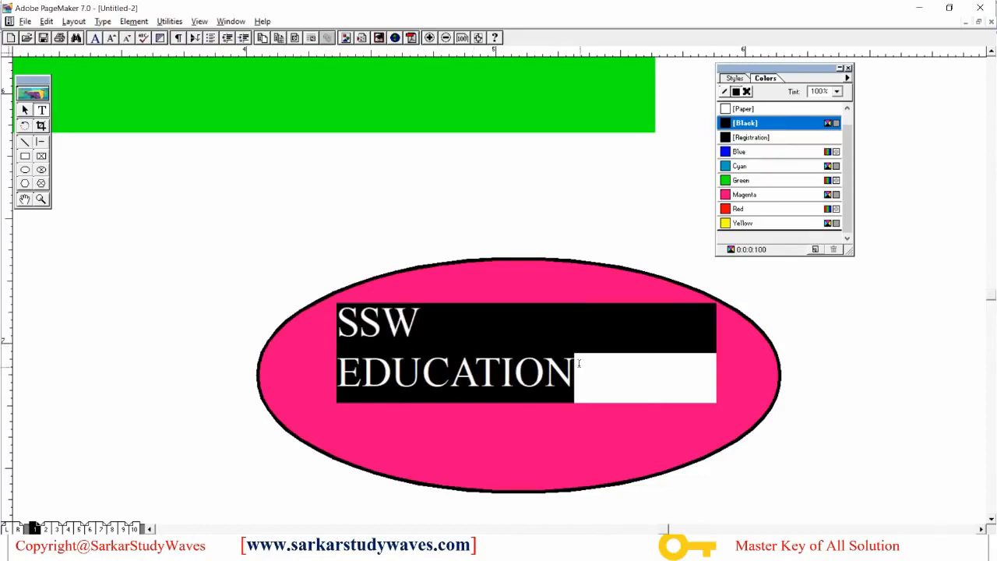
Centre both lines of the selected "SSW EDUCATION" text after trying right and left alignment.
key(ctrl+shift+r)
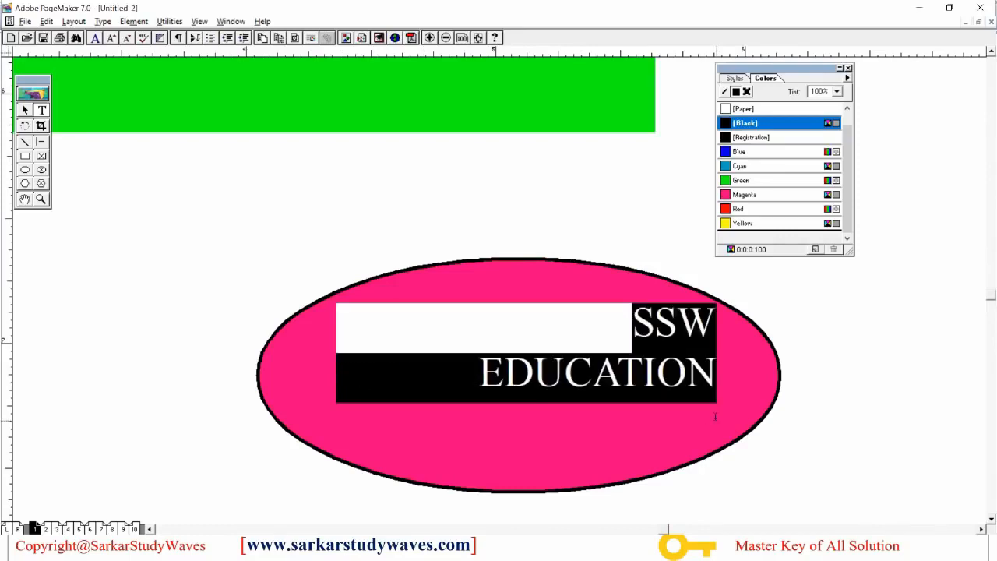
key(ctrl+shift+l)
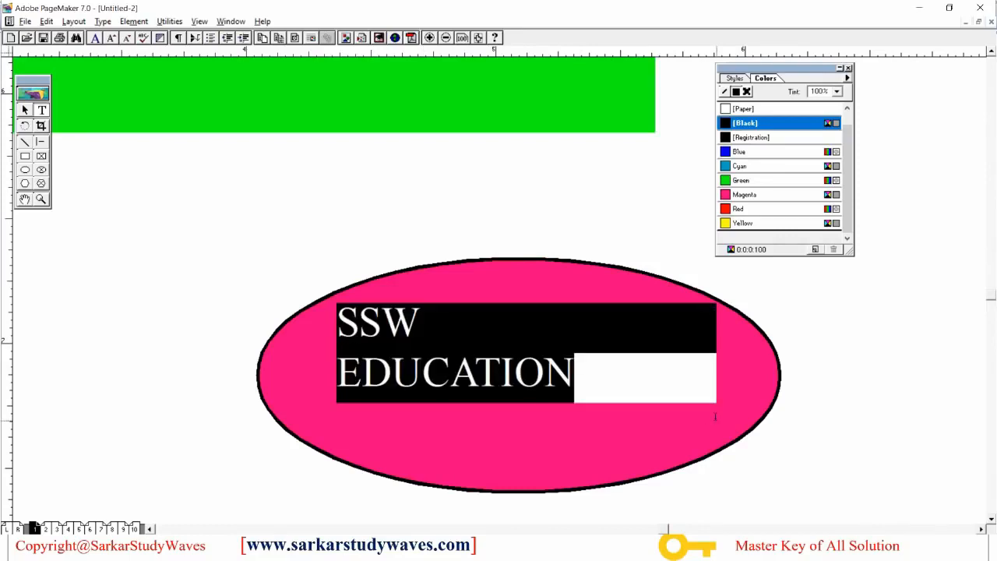
key(ctrl+shift+c)
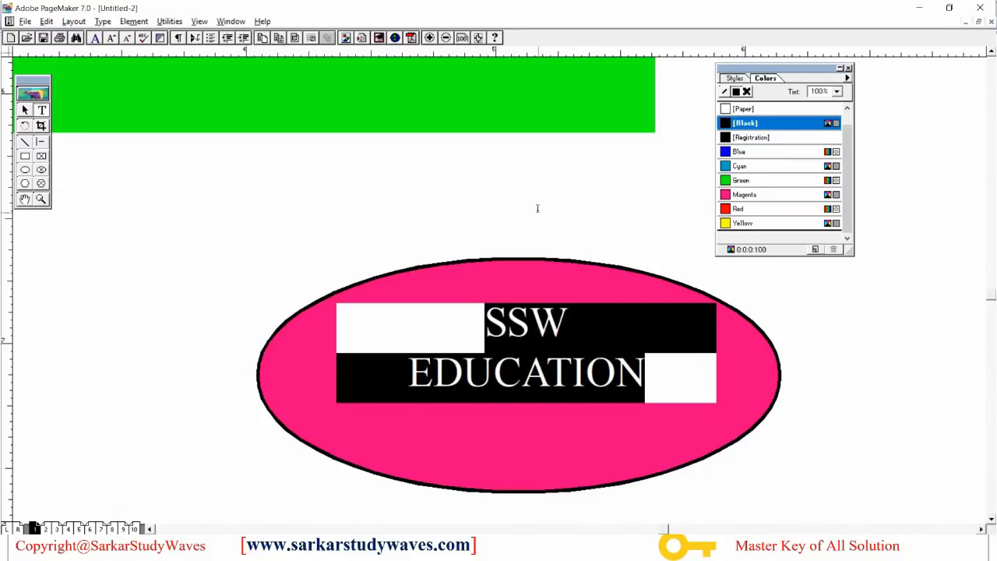
Enlarge the "SSW EDUCATION" text step by step until "EDUCATION" nearly spans its text block, and deselect it.
key(ctrl+shift+period)
key(ctrl+shift+period)
key(ctrl+shift+period)
key(ctrl+shift+period)
key(ctrl+shift+period)
key(ctrl+shift+period)
key(ctrl+shift+period)
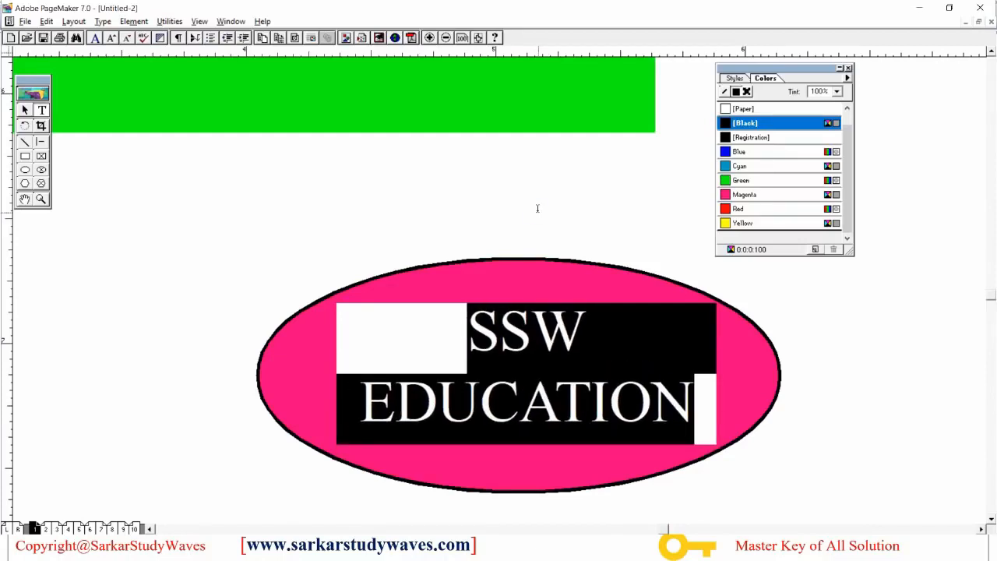
click(553, 351)
Colour both lines of the "SSW EDUCATION" text with [Paper].
scroll(625, 389, down, 3)
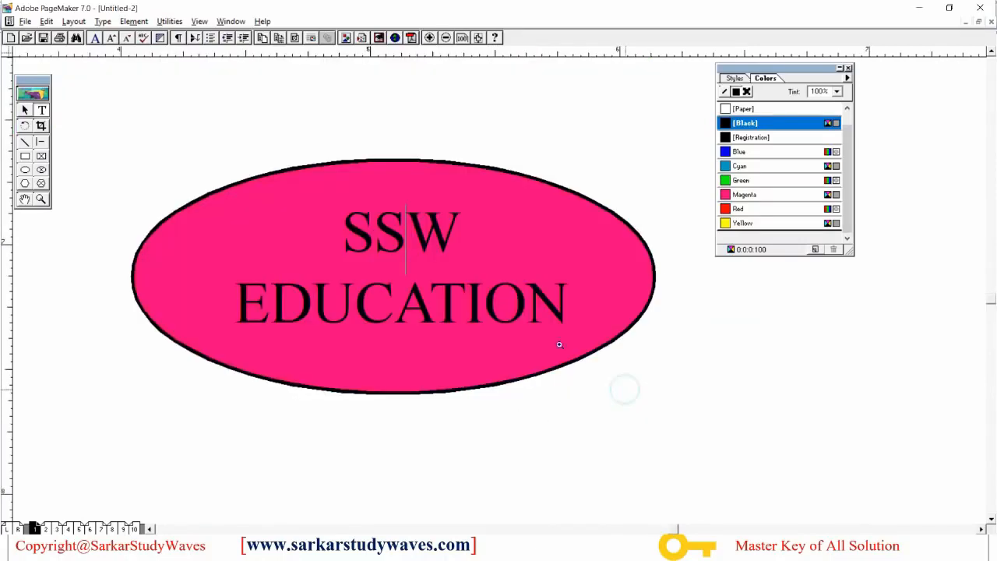
drag(570, 320, 312, 224)
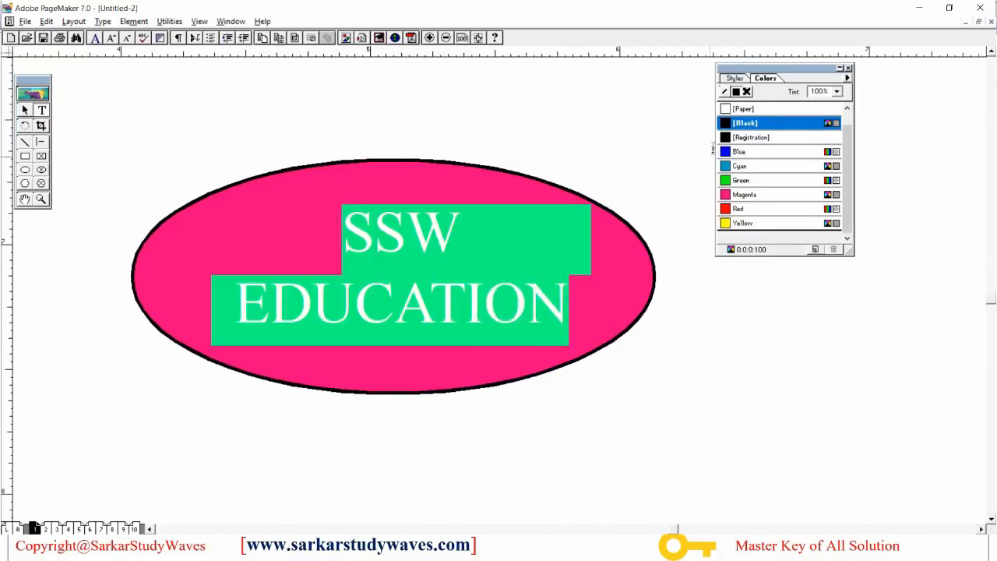
click(742, 111)
click(397, 290)
ctrl+click(454, 272)
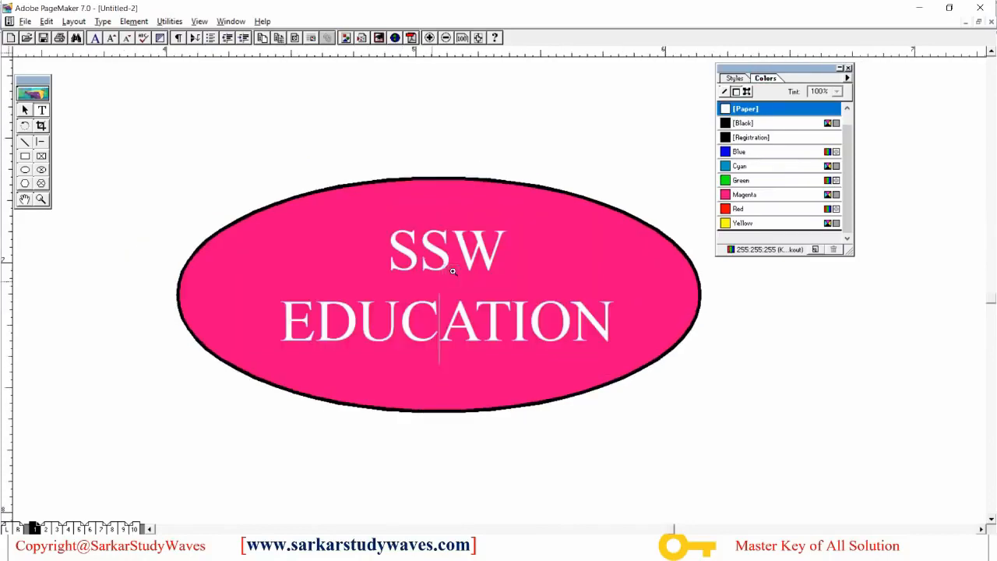
ctrl+click(566, 344)
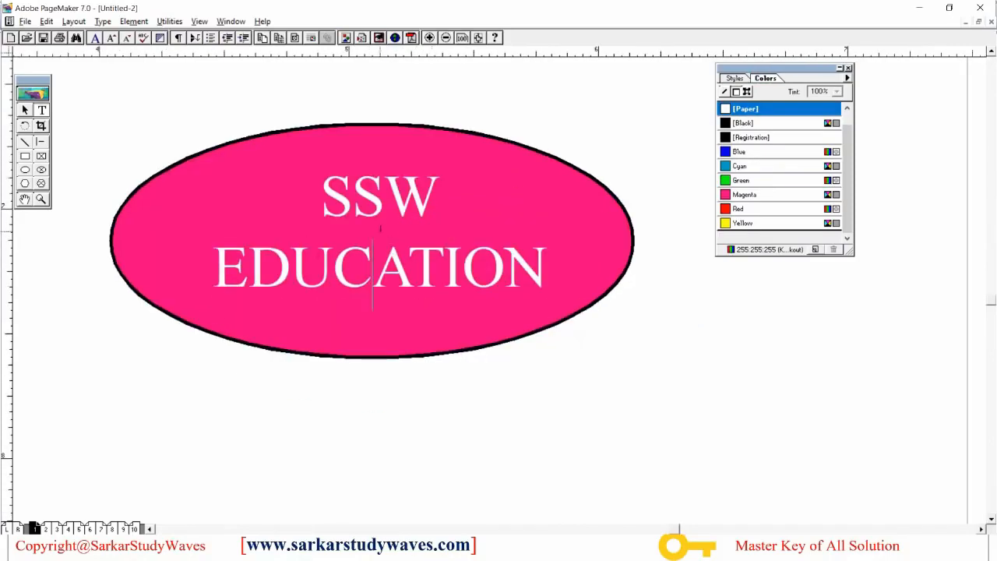
ctrl+alt+click(413, 248)
ctrl+alt+click(456, 267)
ctrl+click(520, 310)
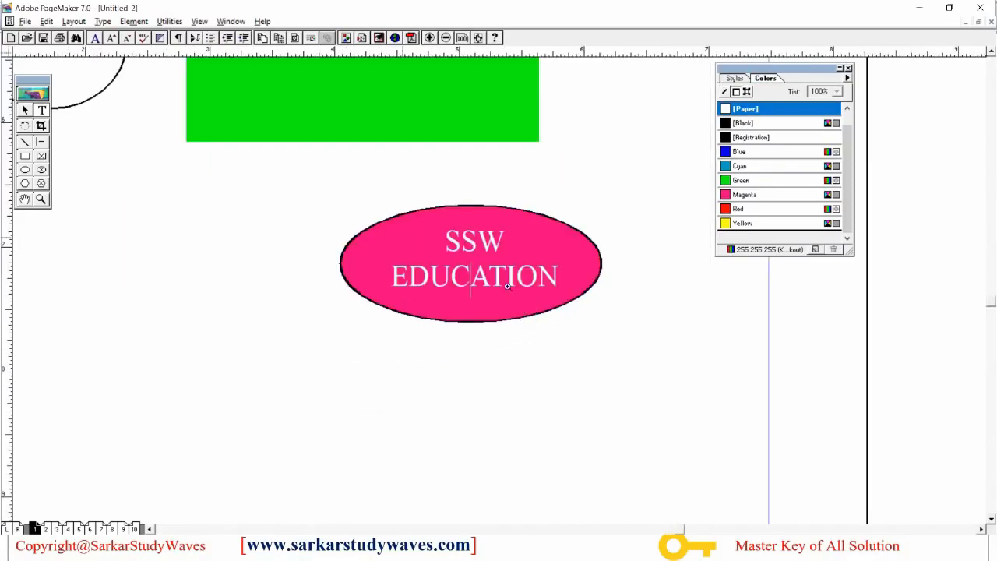
ctrl+click(506, 265)
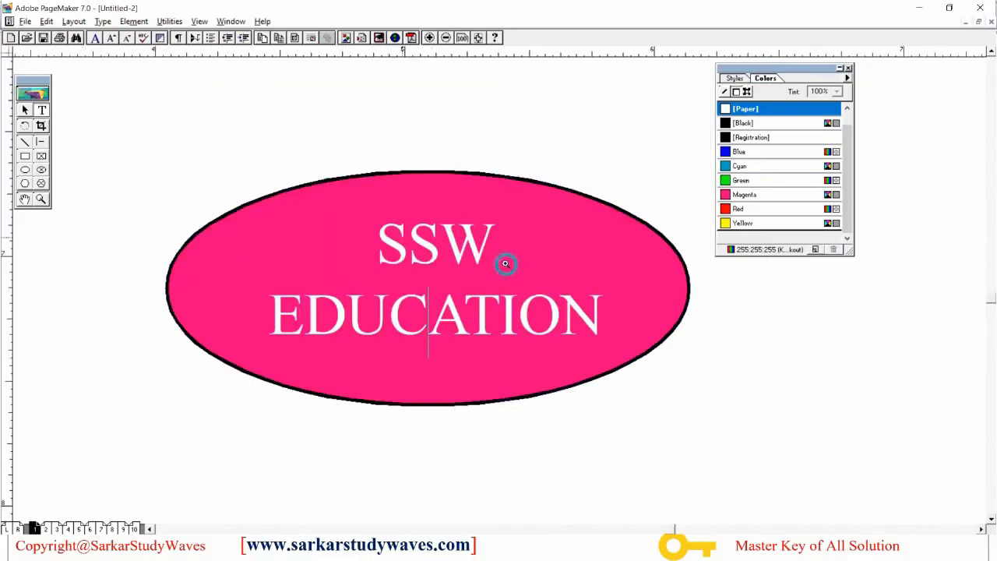
Draw a hexagon about 0.8 by 0.65 inches to the left of the magenta ellipse.
click(24, 183)
ctrl+click(282, 258)
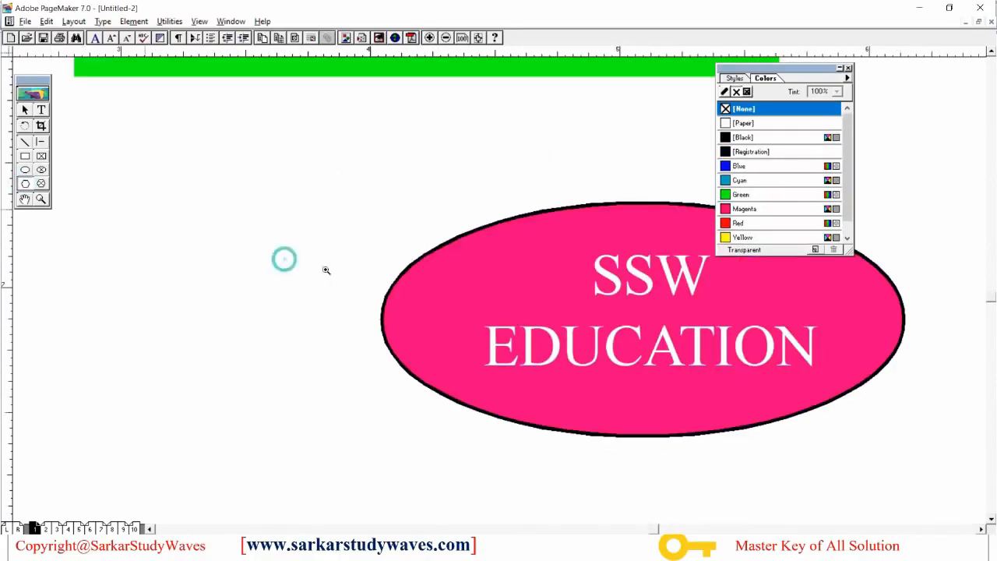
drag(102, 165, 310, 329)
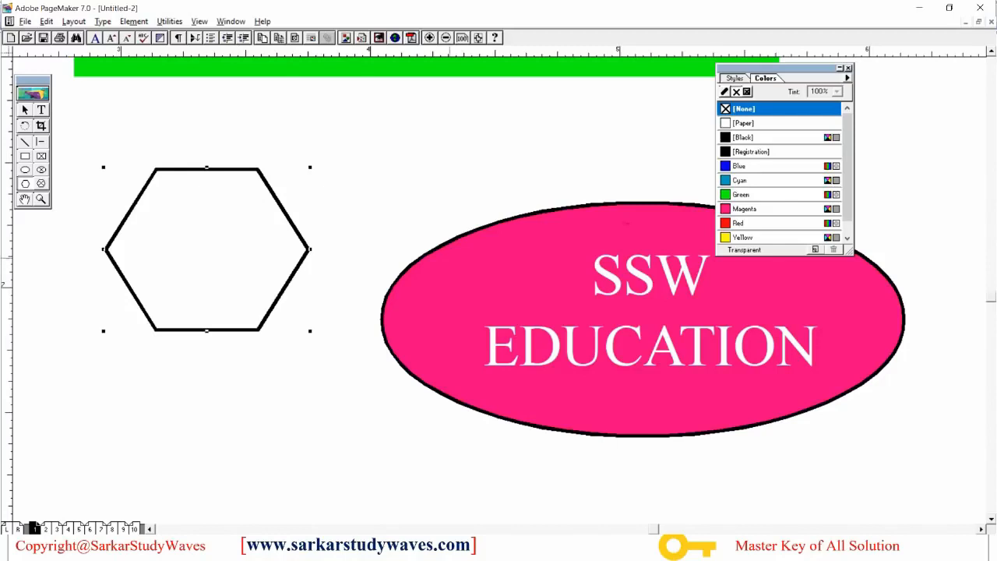
Try several fill colours on the hexagon, including cyan, magenta, red and green, and finish with blue.
click(738, 180)
click(738, 166)
click(740, 209)
click(738, 223)
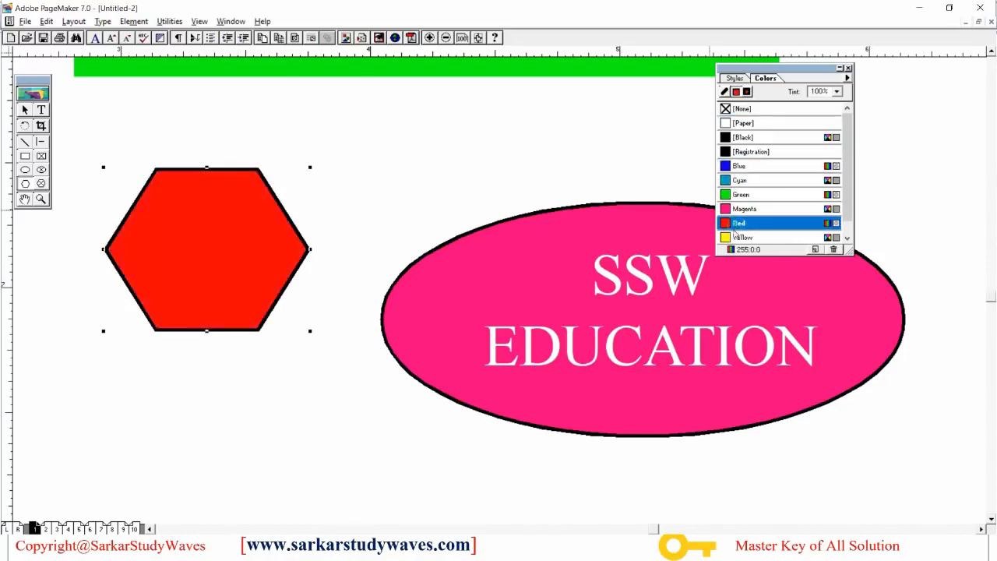
click(740, 209)
click(740, 195)
click(739, 180)
click(739, 166)
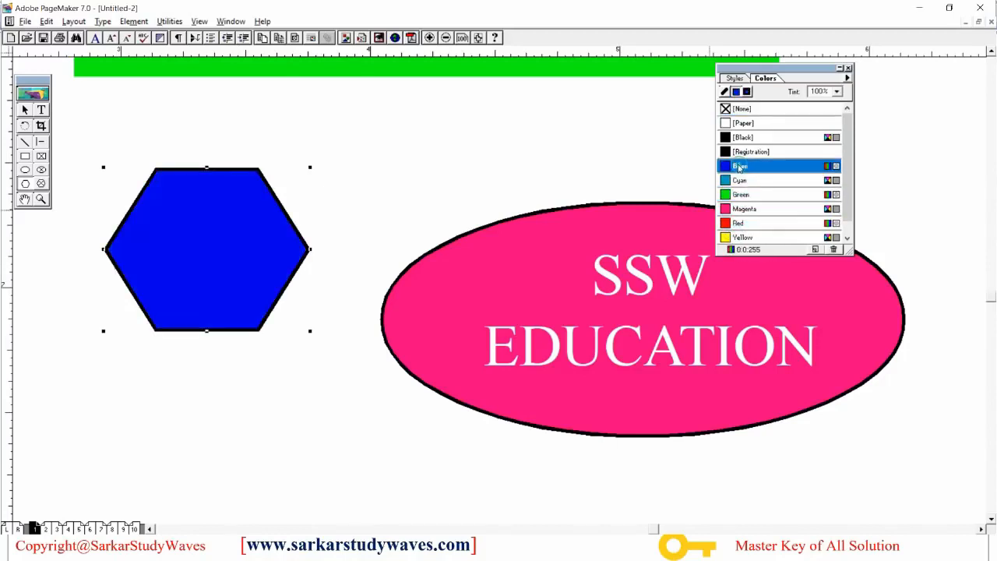
Set the polygon to 14 sides with a star inset of about 40% and draw a starburst about 0.55 by 0.45 inches beside the hexagon.
double_click(26, 170)
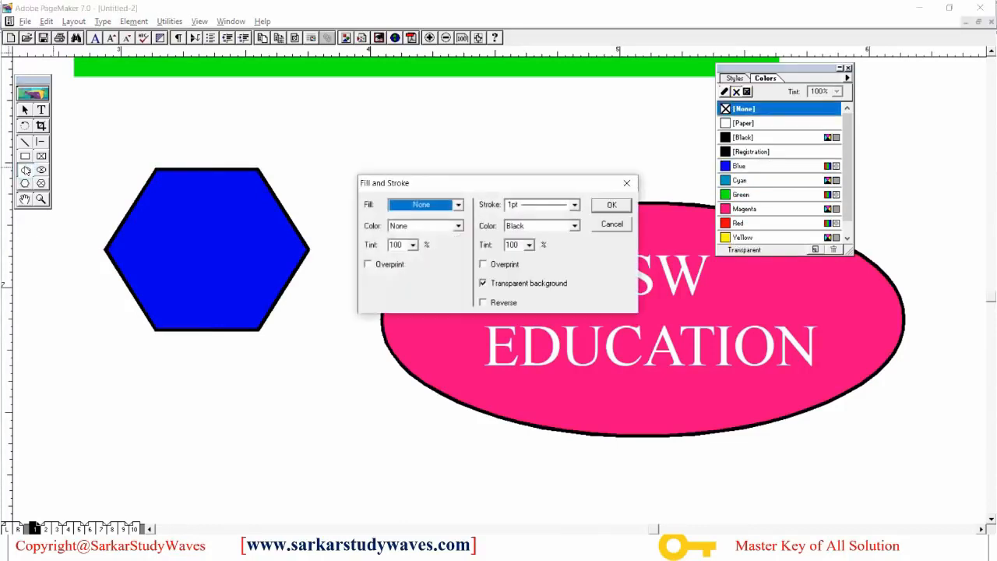
click(612, 224)
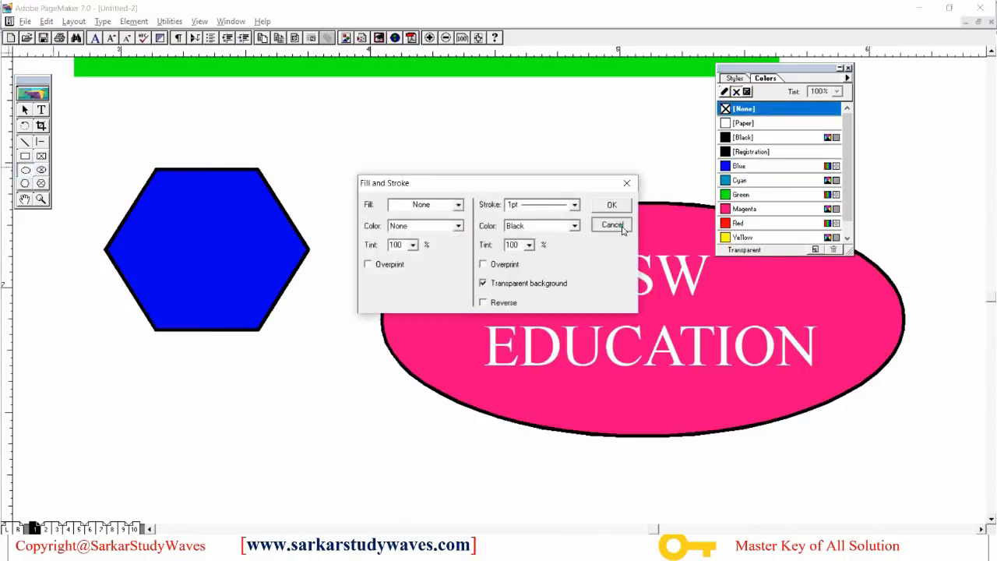
double_click(26, 184)
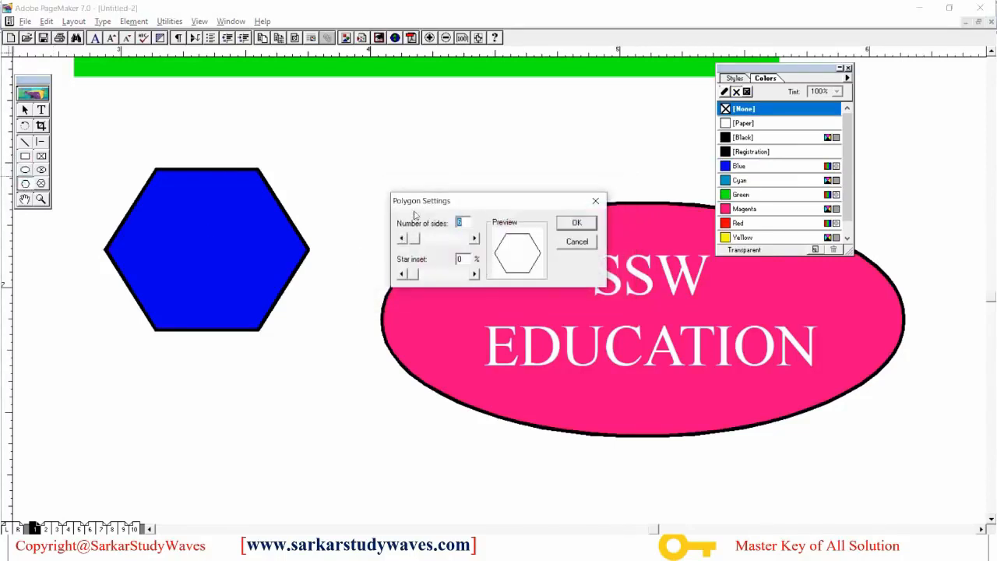
drag(415, 239, 437, 278)
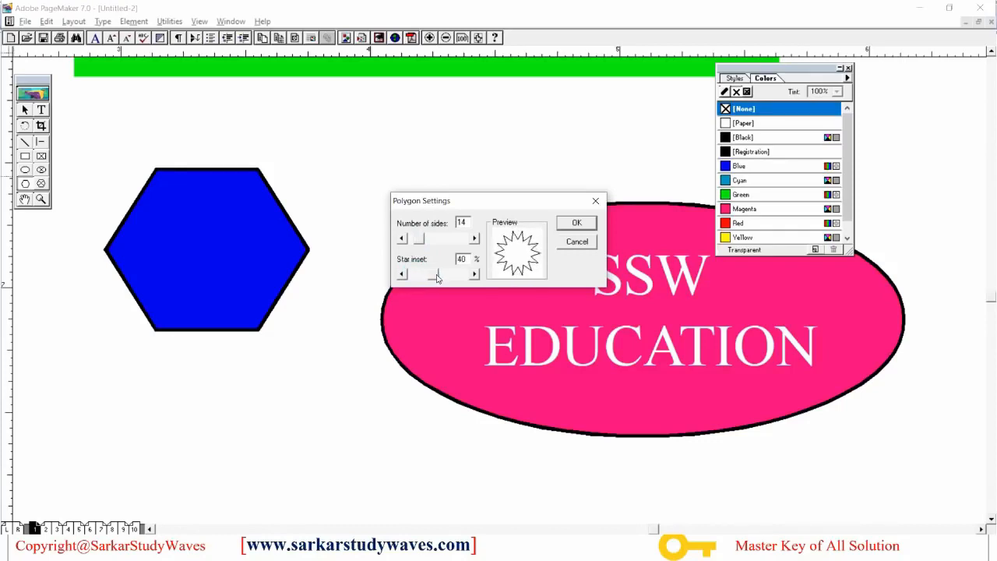
click(575, 222)
drag(340, 121, 478, 231)
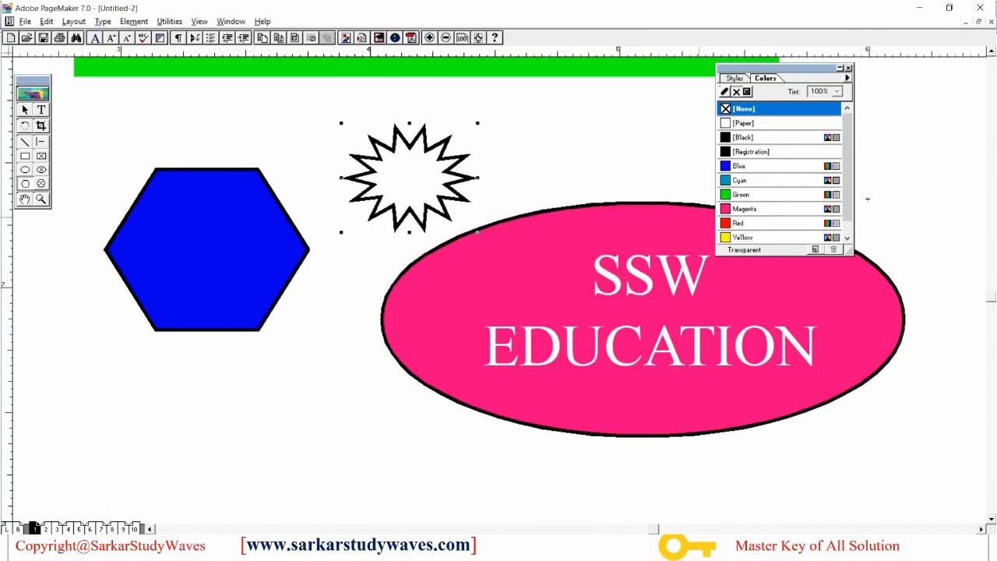
Fill the starburst with green after trying cyan and red.
click(755, 194)
click(752, 180)
click(754, 223)
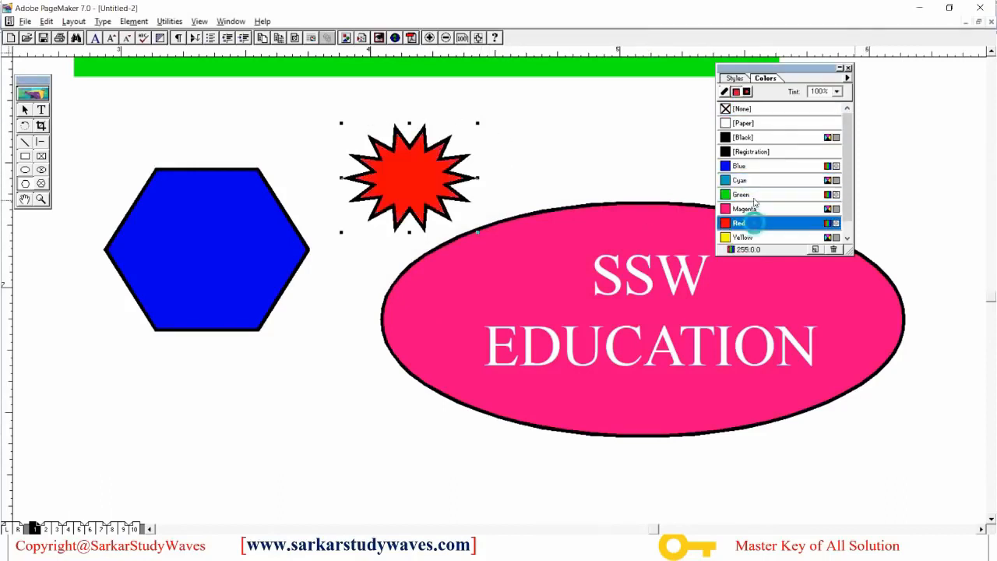
click(752, 195)
Draw a five-sided star with a 39% inset, about 0.45 by 0.4 inches, above the magenta ellipse and fill it with red.
double_click(26, 183)
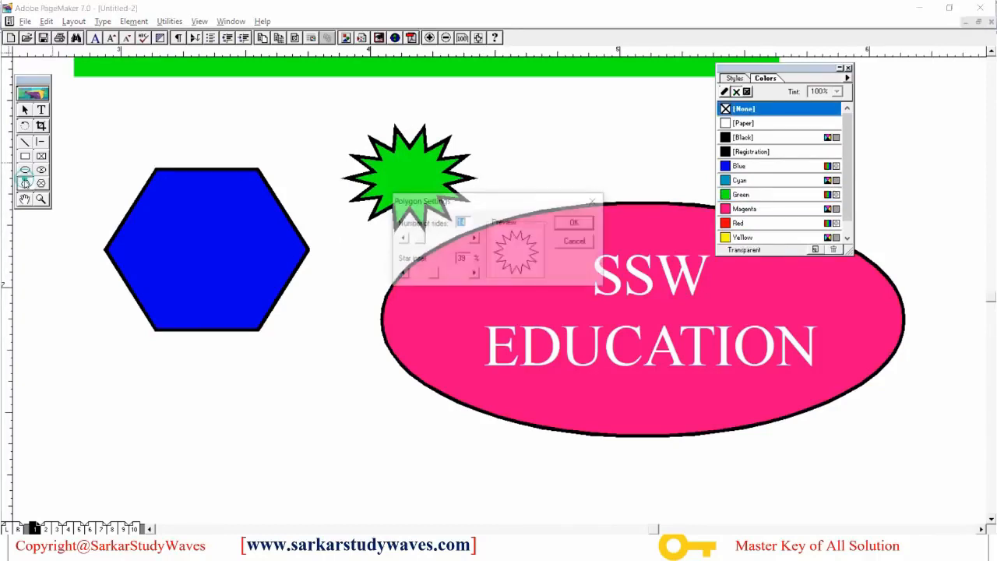
drag(421, 244, 414, 245)
click(473, 239)
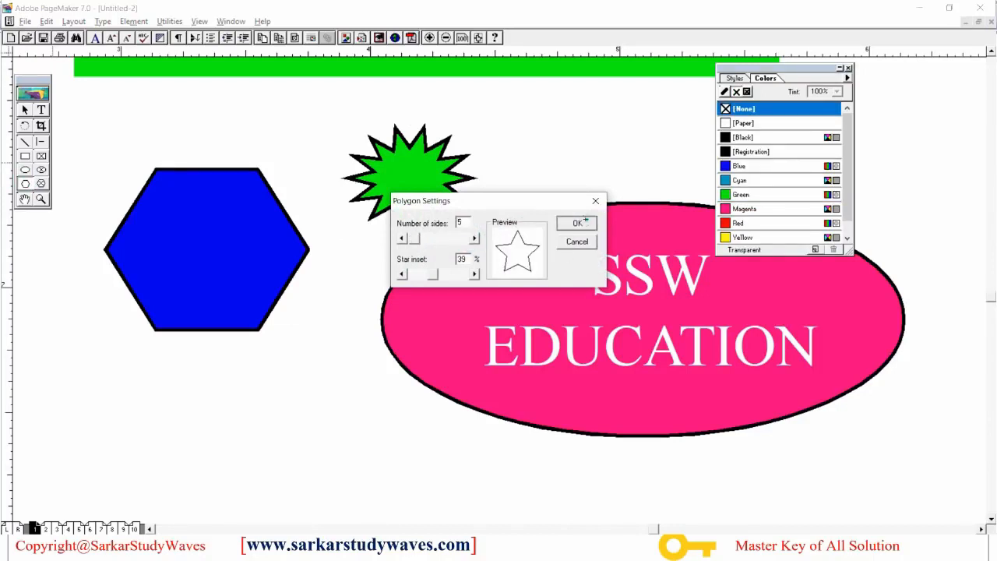
click(576, 223)
drag(530, 95, 644, 192)
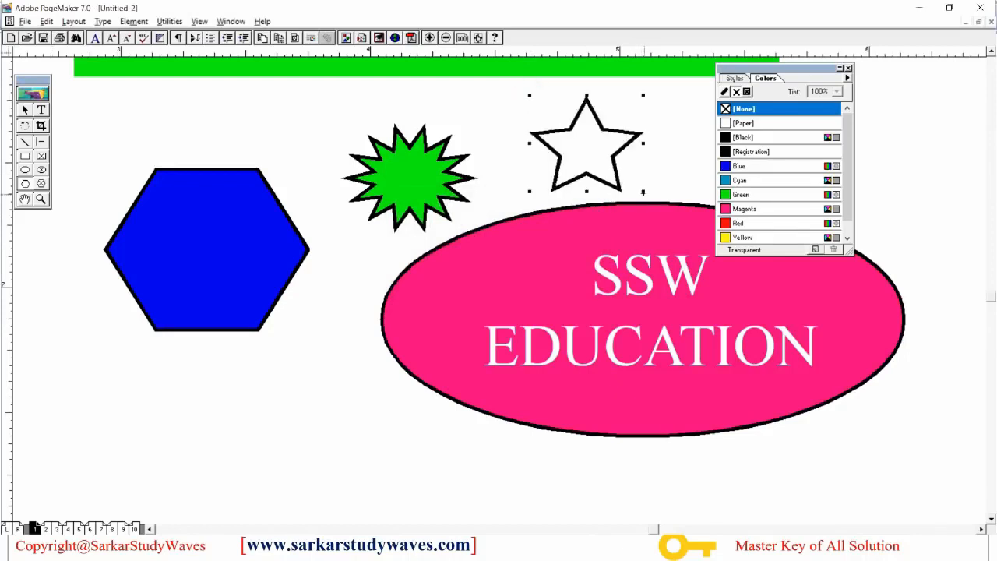
click(752, 195)
click(744, 224)
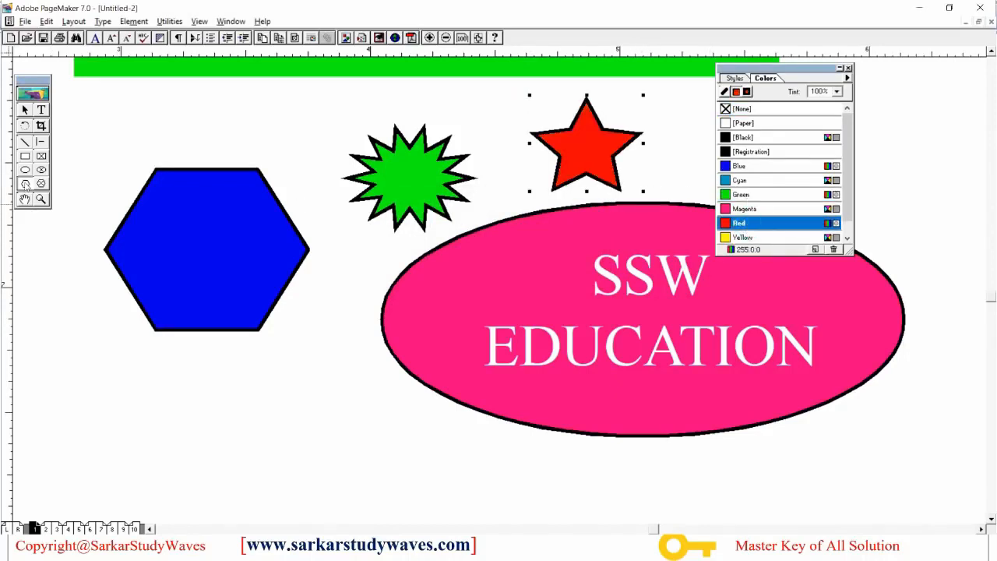
Draw a square-cornered rectangle about 0.75 by 0.45 inches below the blue hexagon.
double_click(25, 170)
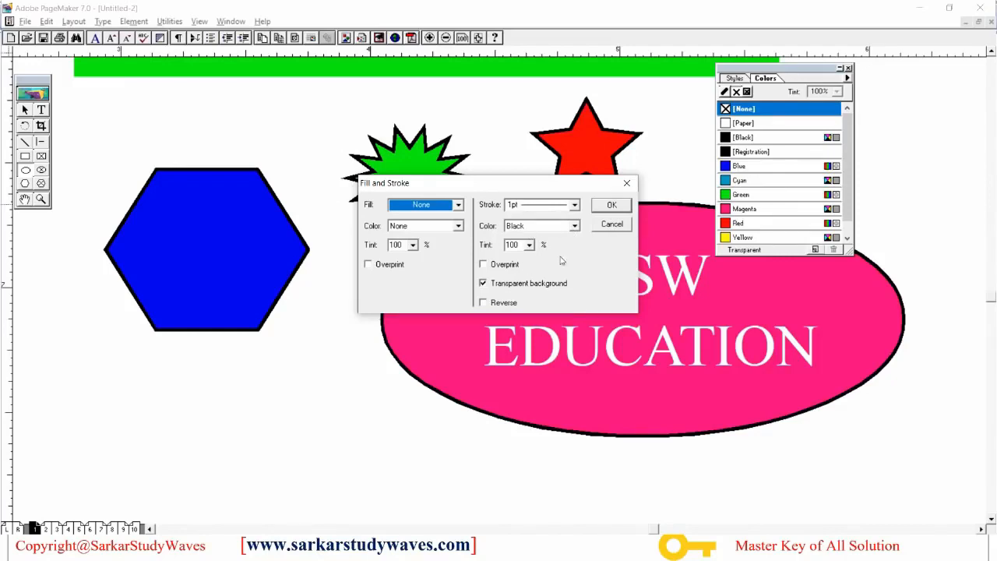
click(612, 224)
double_click(26, 156)
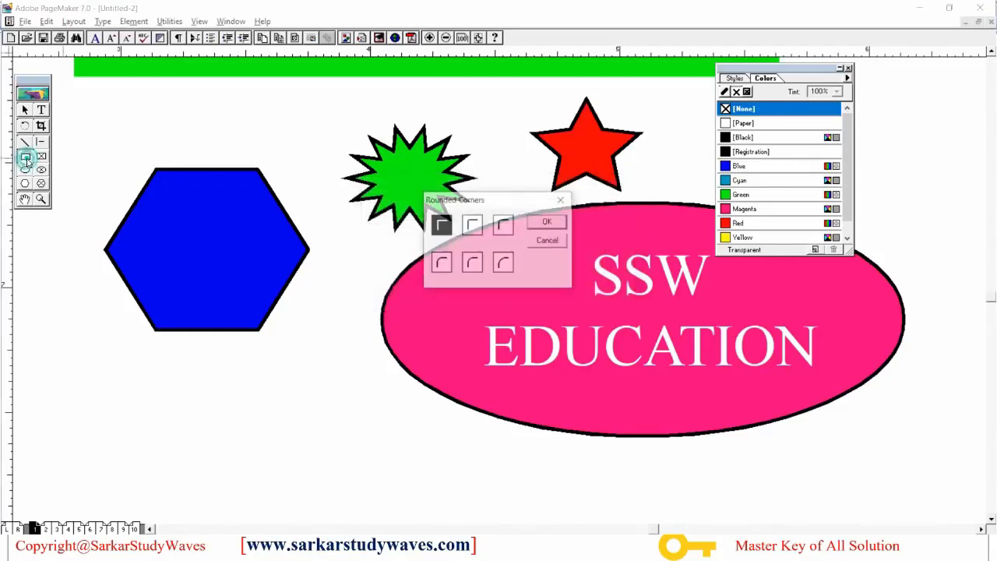
click(546, 243)
mouse_move(174, 374)
mouse_down()
mouse_move(338, 485)
mouse_move(361, 488)
mouse_up()
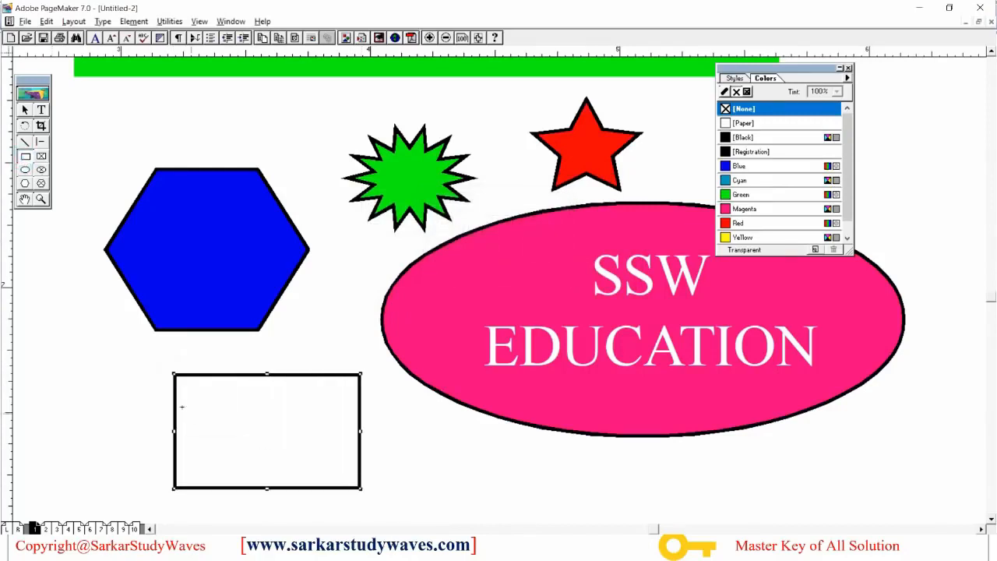
Choose a rounded corner style and draw a rounded rectangle about 0.65 by 0.4 inches inside the small rectangle.
double_click(26, 156)
click(441, 265)
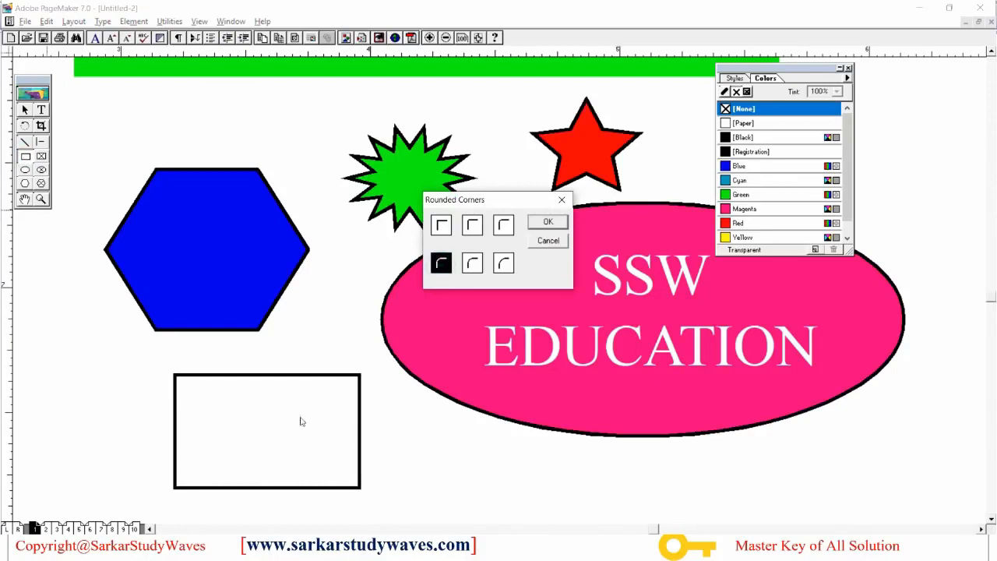
click(189, 388)
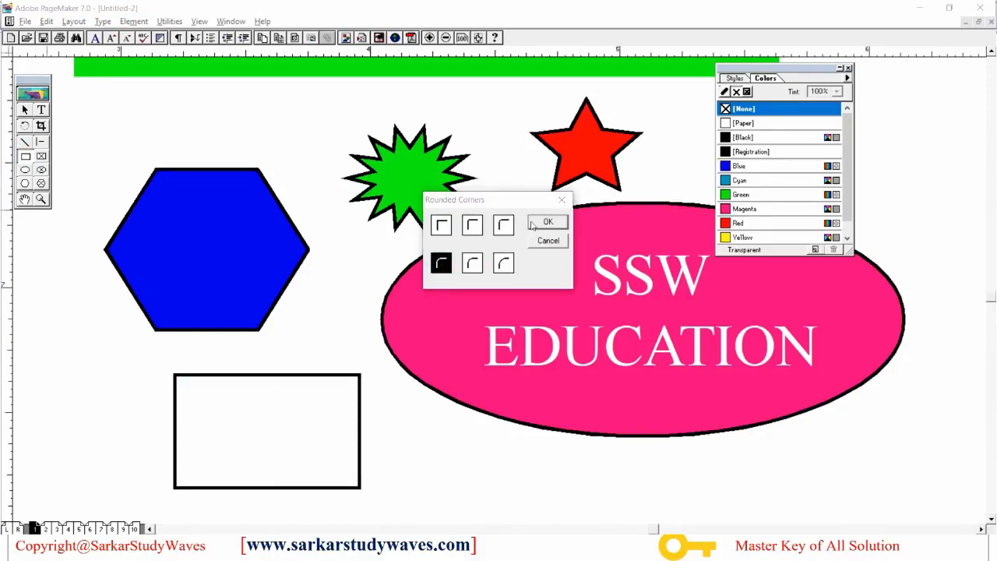
key(Return)
drag(184, 393, 347, 477)
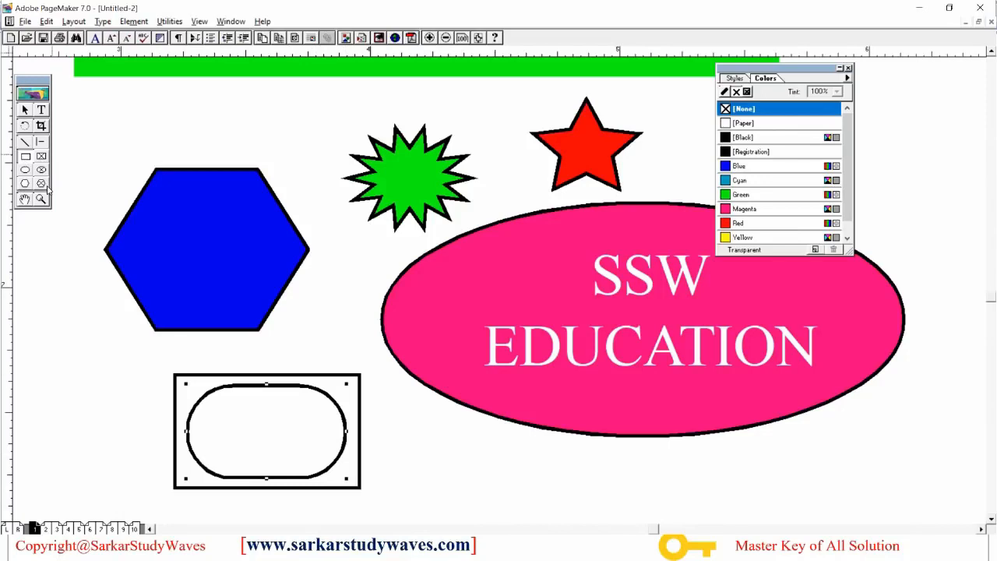
Draw a rounded rectangular frame about 2.4 by 1.25 inches below the magenta ellipse and an elliptical frame about 2.1 by 1.1 inches beside it.
key(ctrl+minus)
key(ctrl+minus)
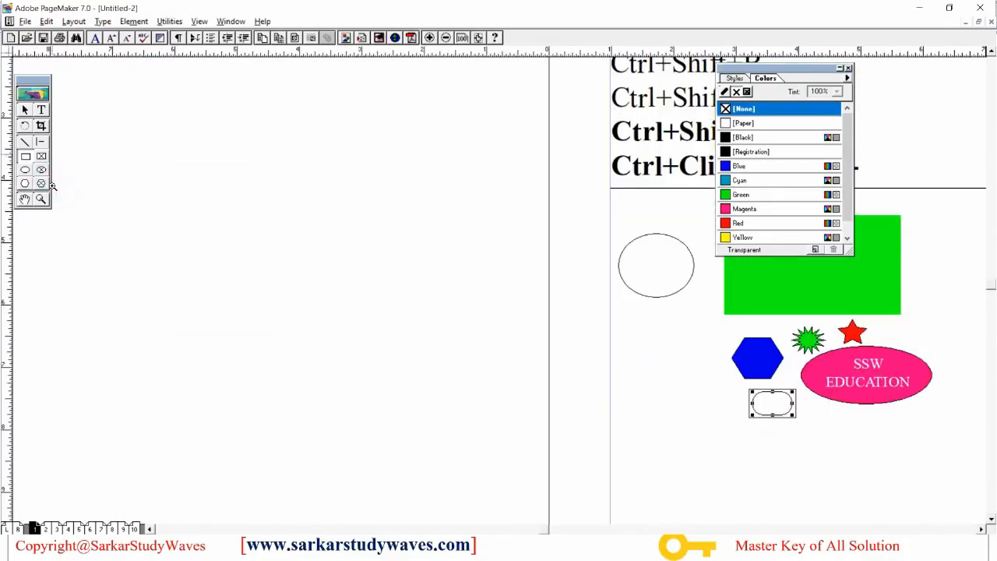
ctrl+click(860, 394)
click(39, 160)
drag(419, 339, 719, 494)
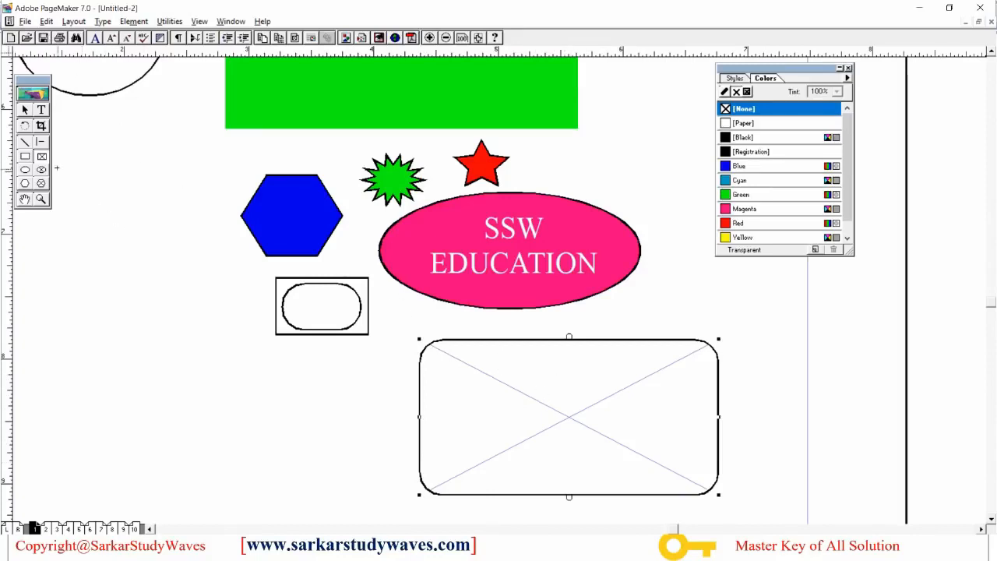
click(25, 170)
drag(117, 348, 377, 483)
Draw a five-pointed star frame about 2.7 by 1.55 inches below the other frames, near the page's bottom margin.
click(41, 183)
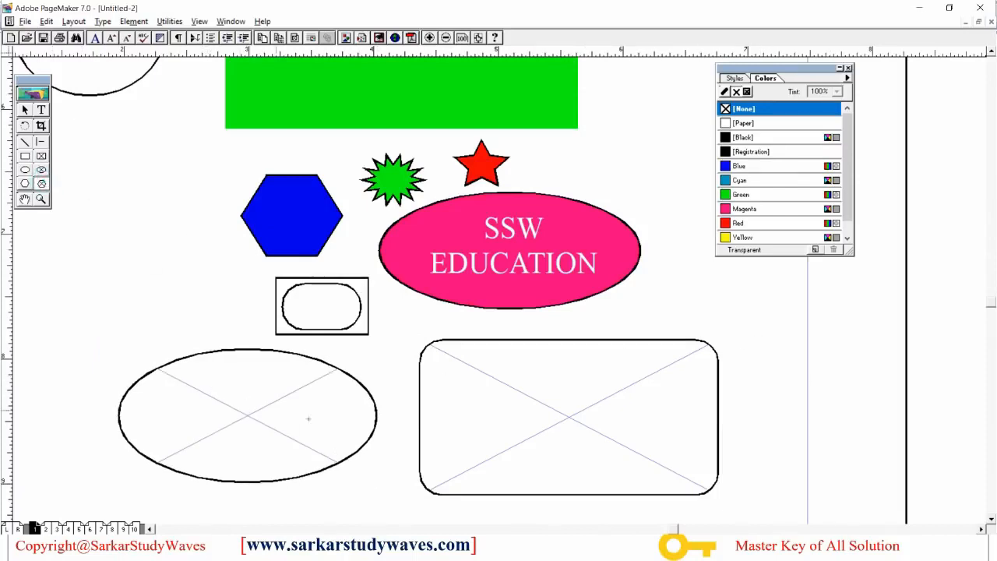
ctrl+alt+click(352, 467)
drag(454, 324, 616, 413)
ctrl+click(581, 400)
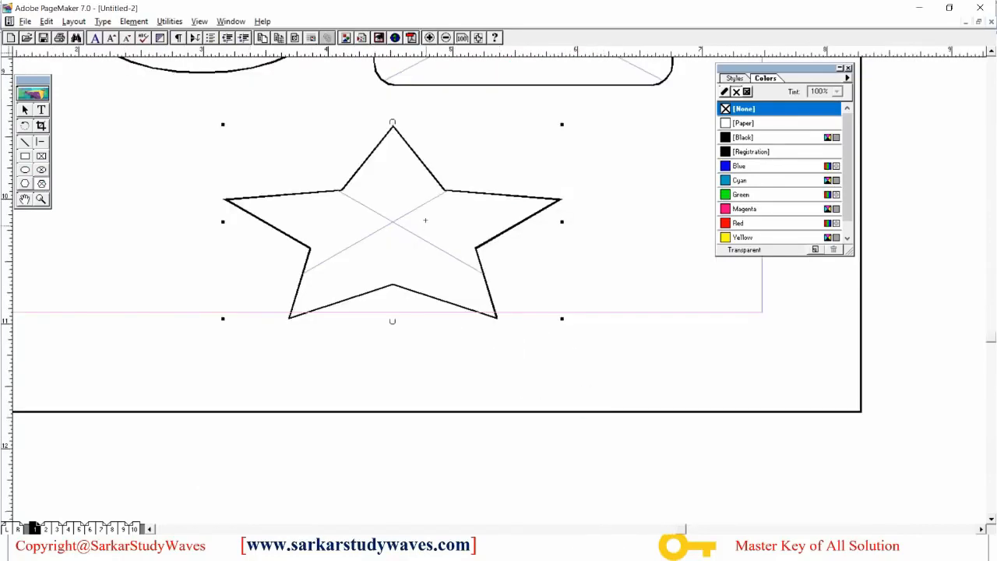
click(24, 111)
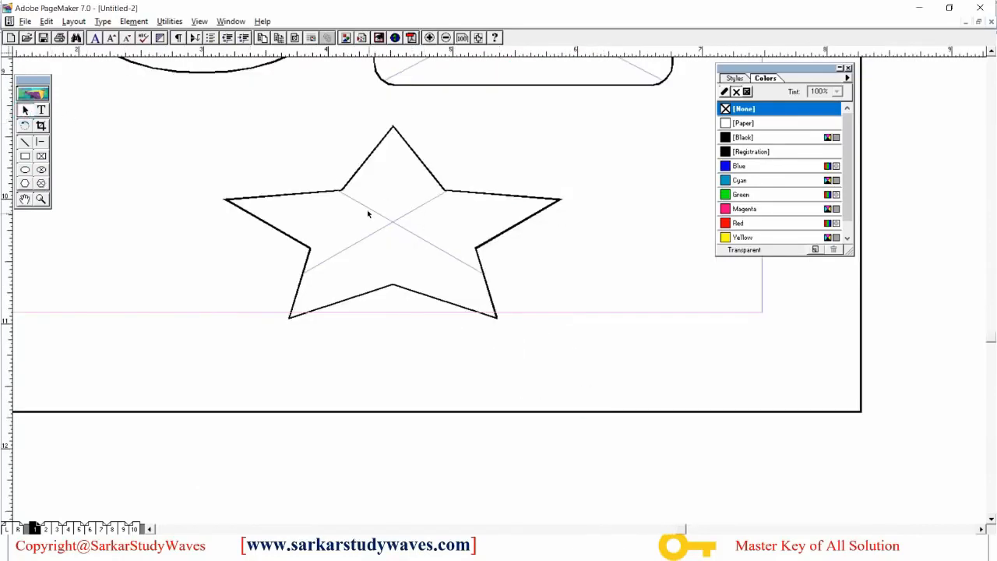
Move the star frame about a quarter inch to the left and slightly upward, clear of the bottom margin.
drag(367, 210, 334, 194)
click(992, 52)
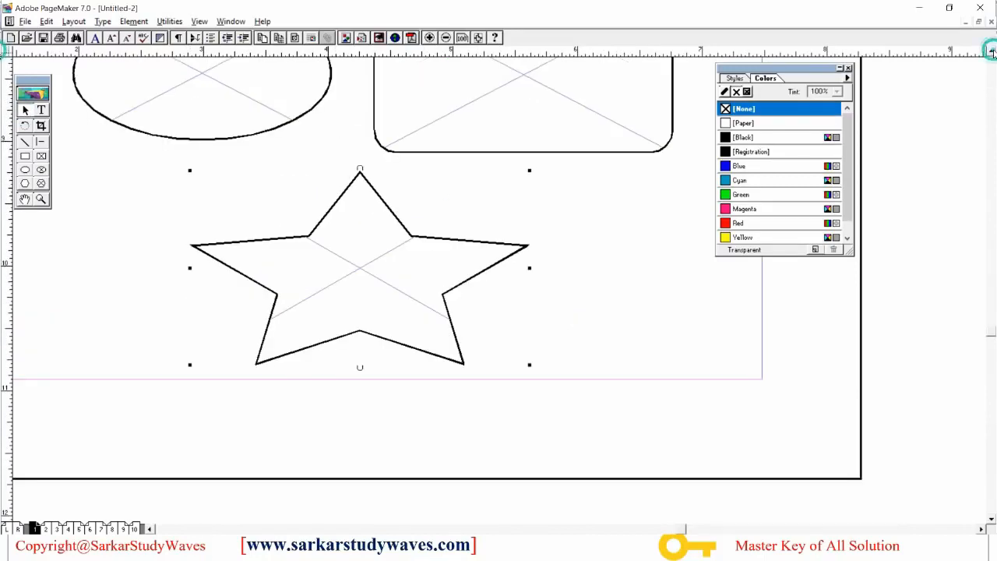
click(992, 51)
Try to place the portrait image 5b6bdc359bcae from the Downloads folder within the rounded rectangular frame.
click(496, 115)
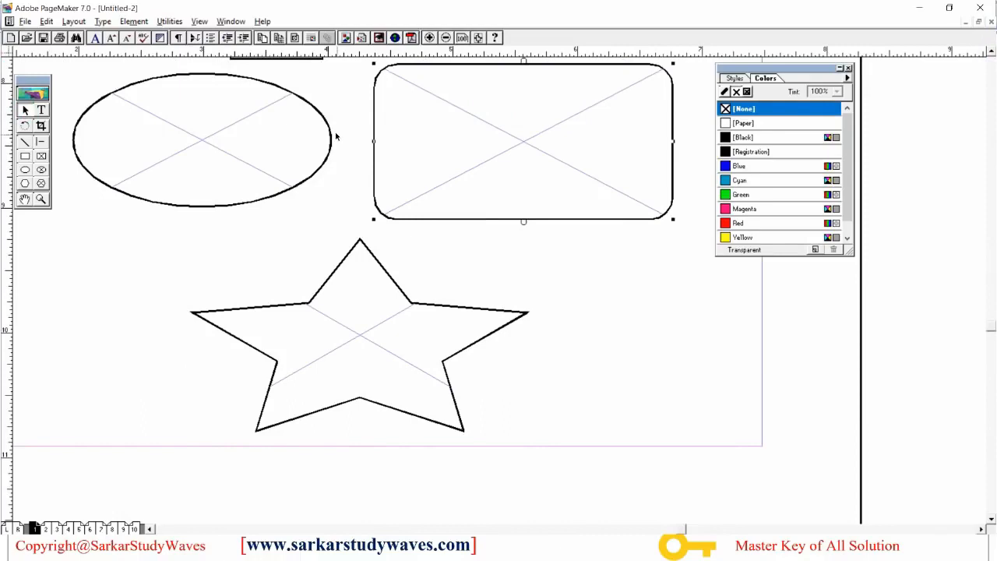
click(25, 21)
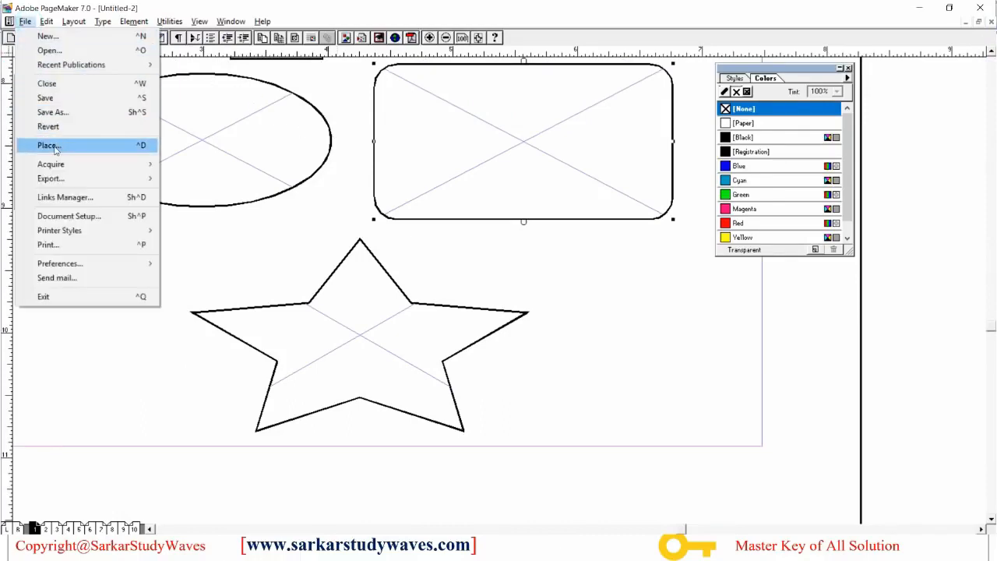
click(139, 147)
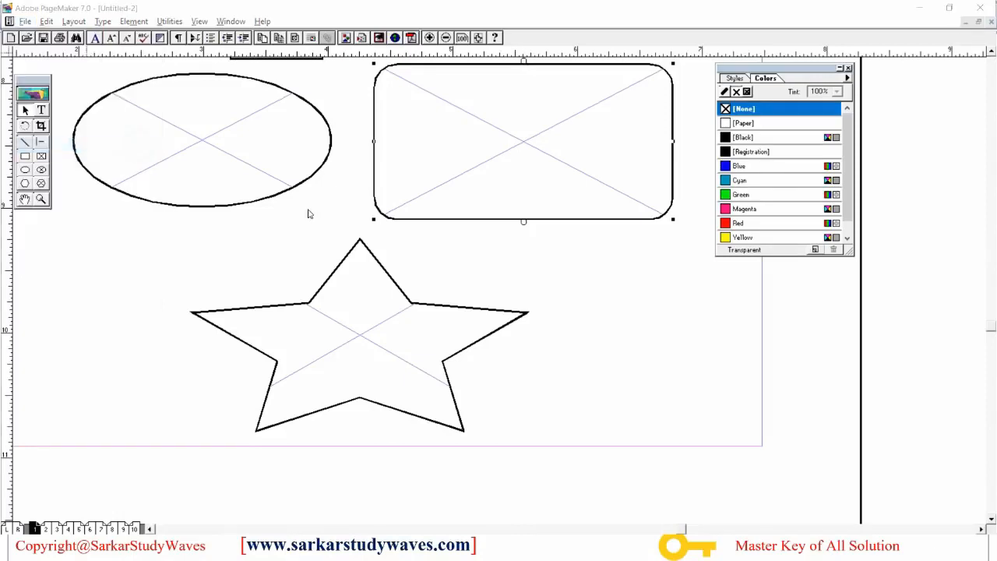
drag(343, 50, 499, 75)
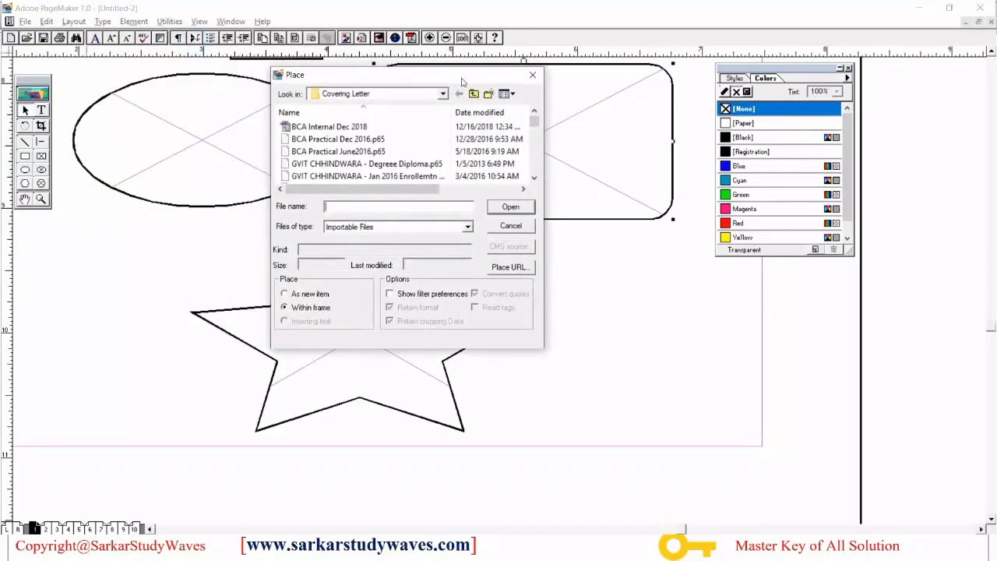
click(443, 94)
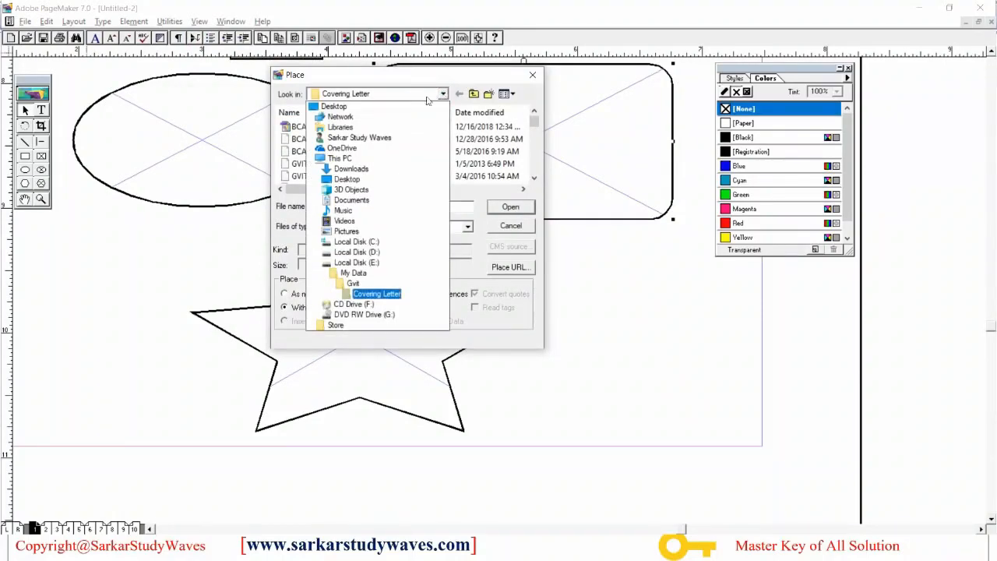
click(353, 169)
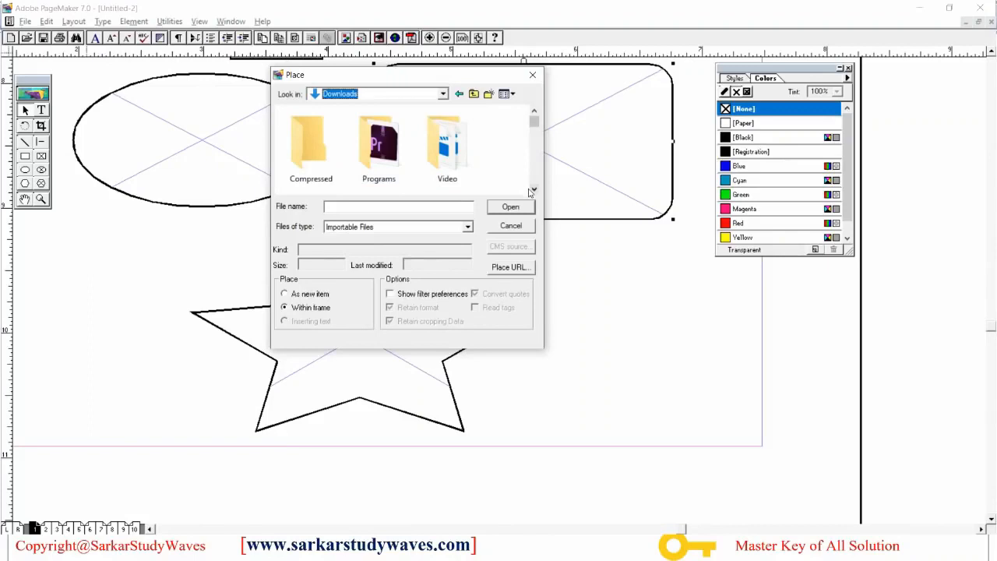
click(533, 189)
click(533, 190)
click(534, 114)
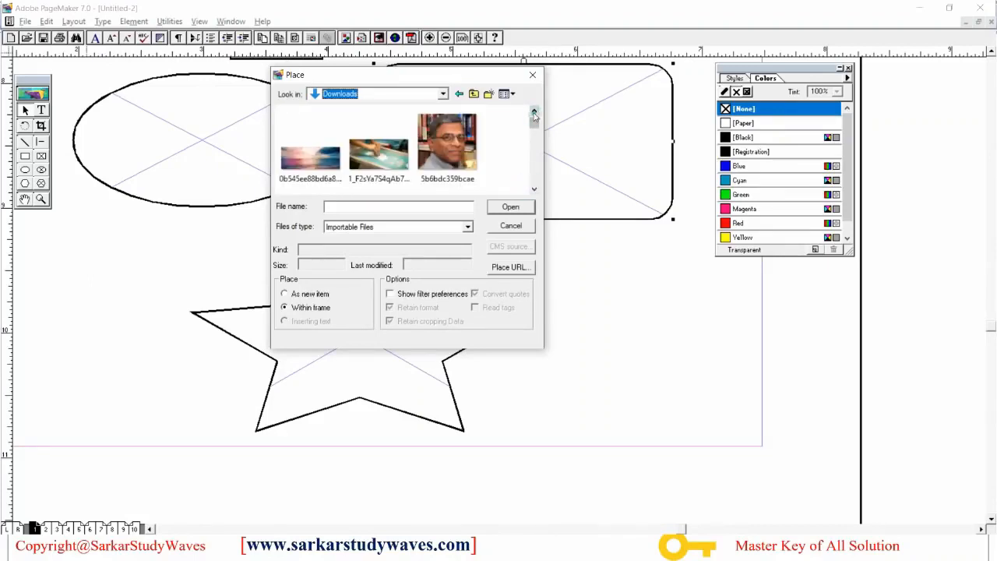
click(447, 144)
click(511, 207)
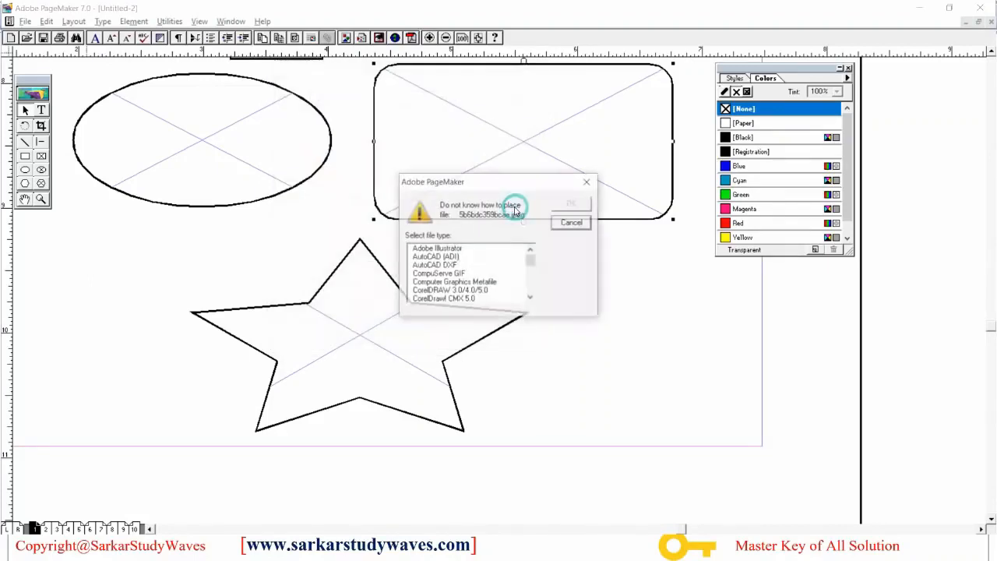
click(571, 222)
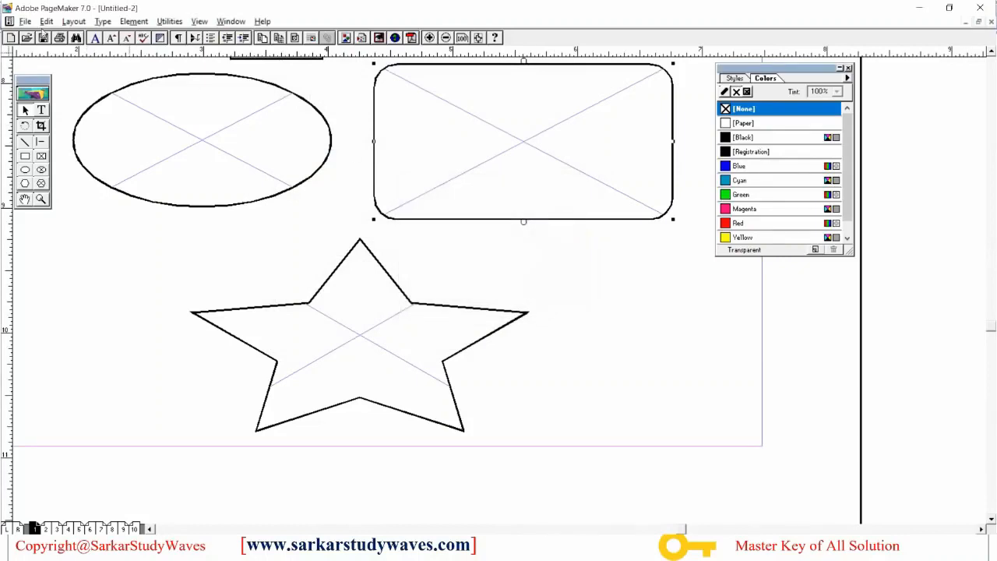
Try to place the seascape image whose file name starts with 0b545ee88bd6a8 within the rounded rectangular frame, then deselect the frame.
click(25, 21)
click(47, 146)
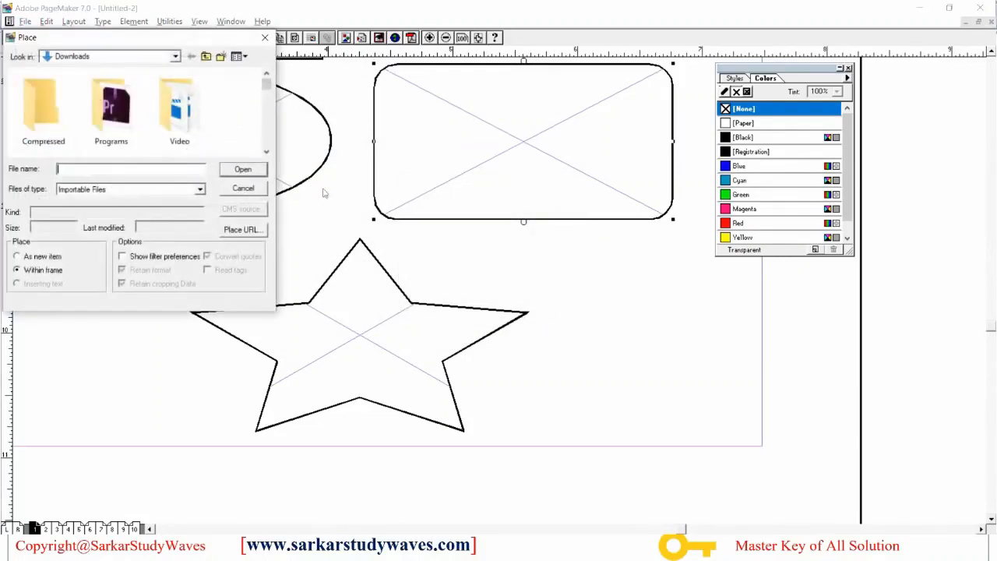
click(267, 141)
click(113, 121)
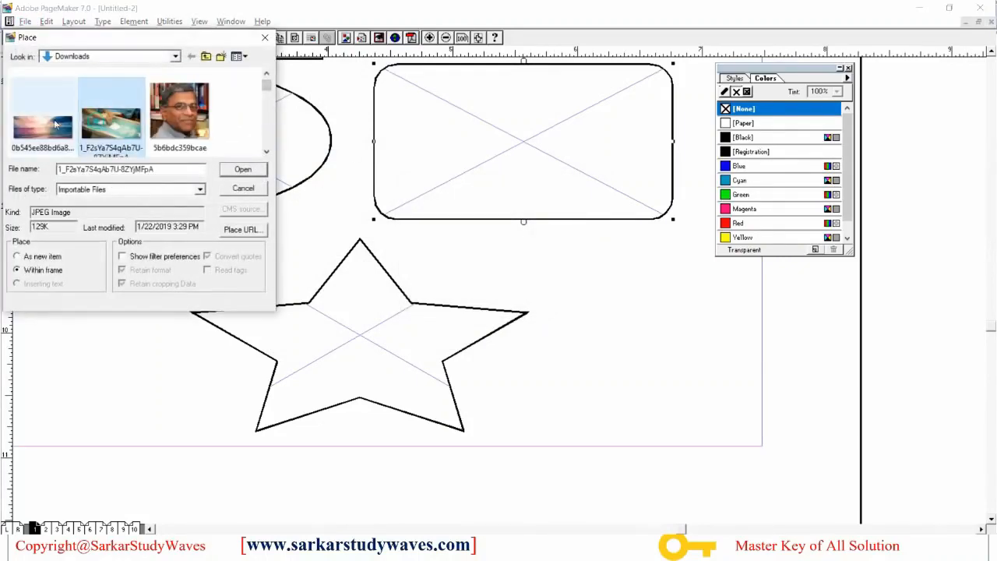
click(47, 120)
click(244, 169)
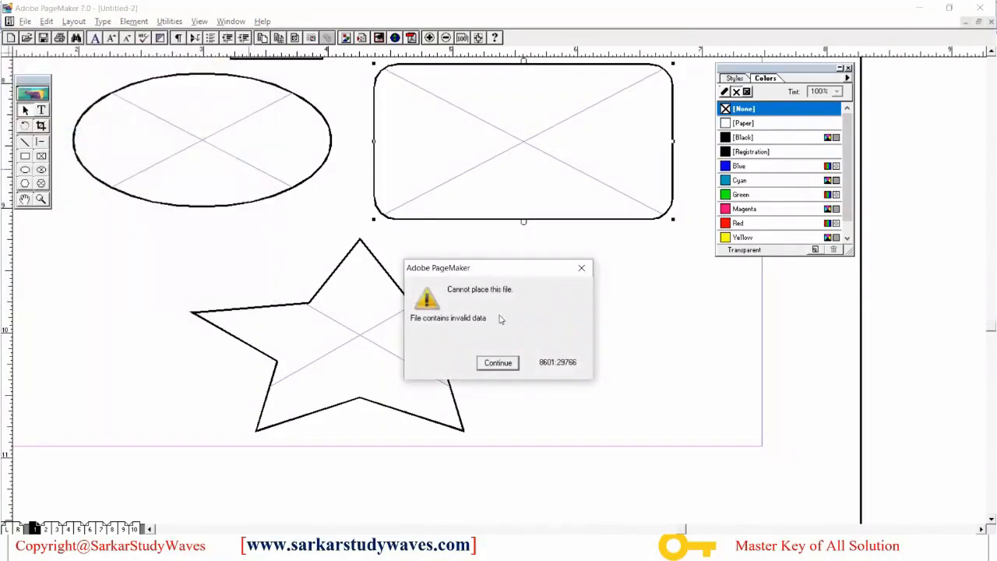
click(501, 363)
click(346, 319)
click(25, 21)
click(494, 323)
click(619, 318)
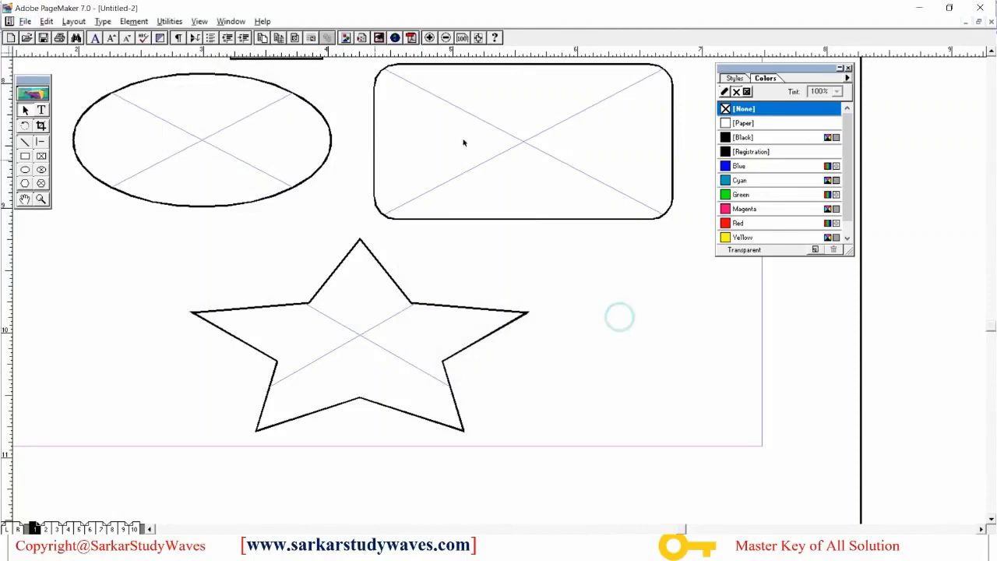
Try to place the image 5b6bdc359bcae.jpeg on the page as a new item.
click(26, 21)
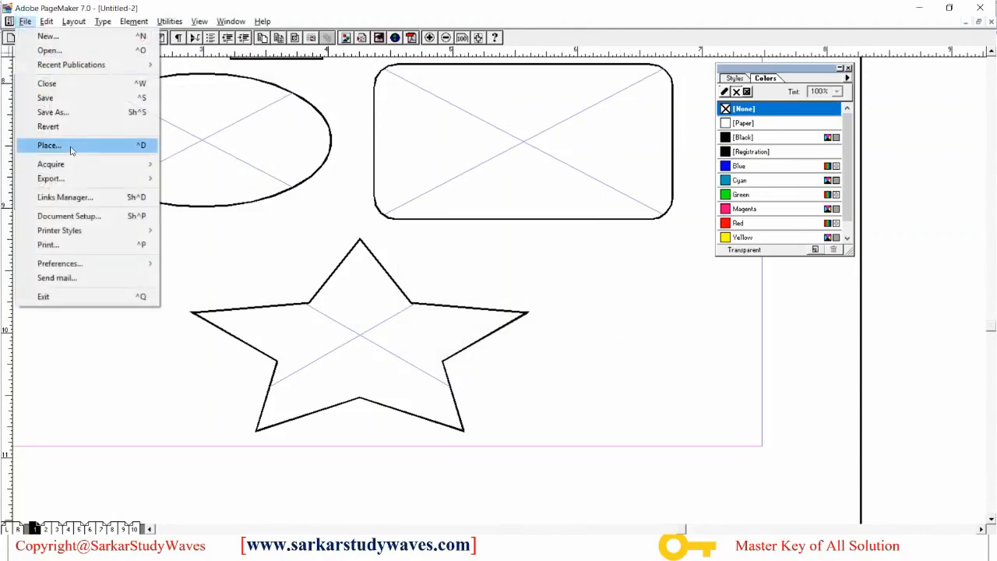
click(78, 145)
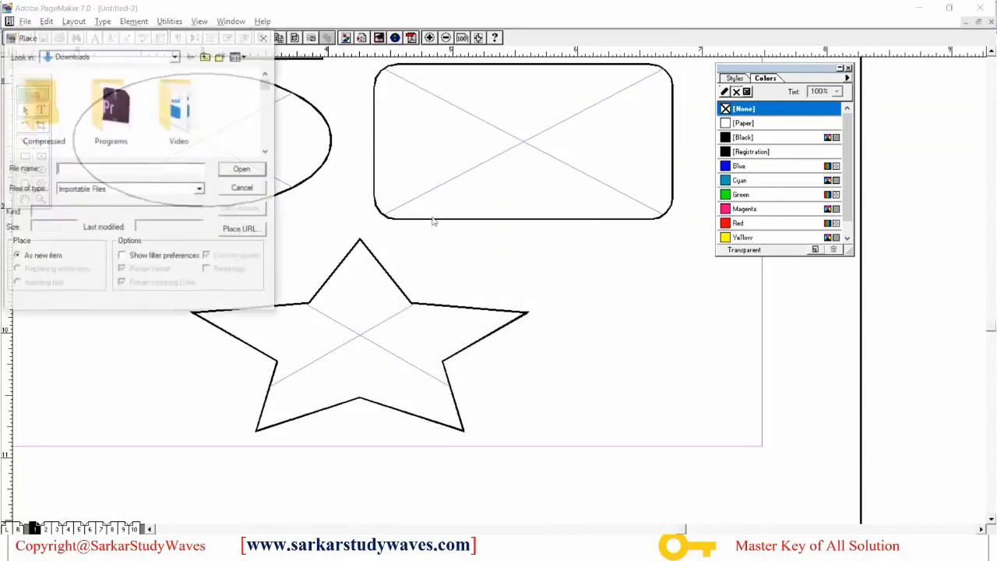
click(267, 150)
double_click(178, 105)
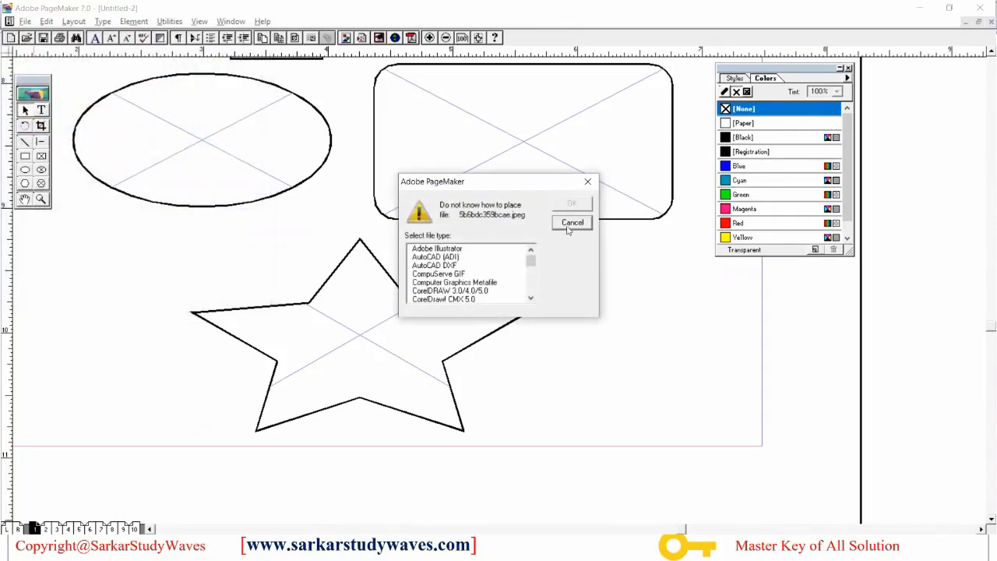
click(572, 223)
Place the PNG image 220px-Offset.svg_ as an independent graphic and move it beside the rounded rectangular frame, over the page's right edge.
click(26, 21)
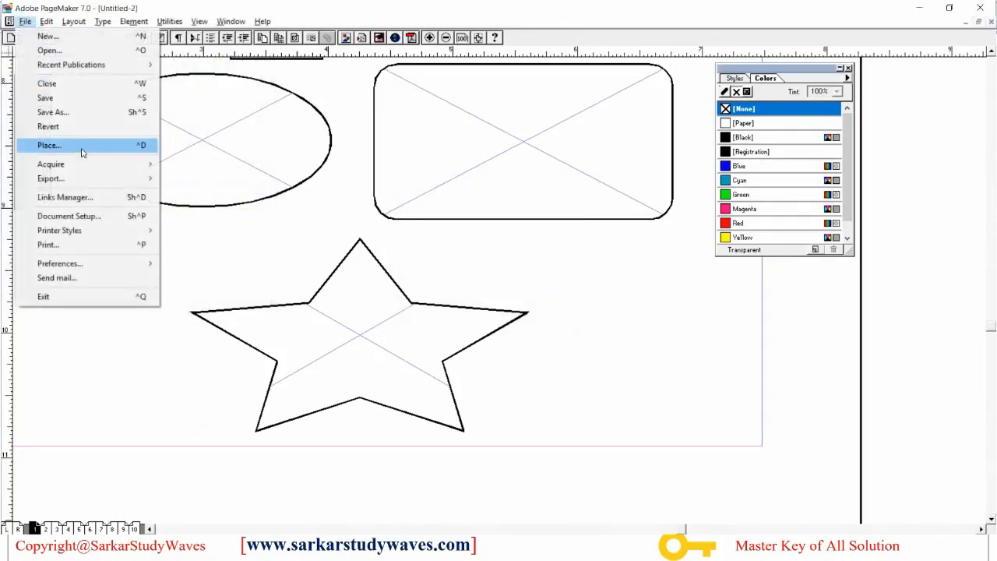
click(81, 146)
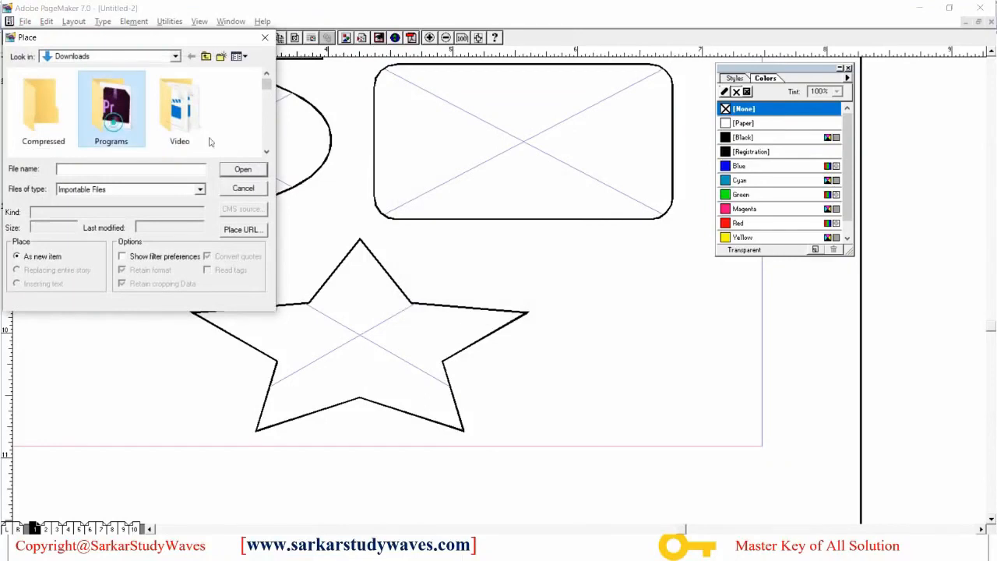
click(267, 151)
click(266, 150)
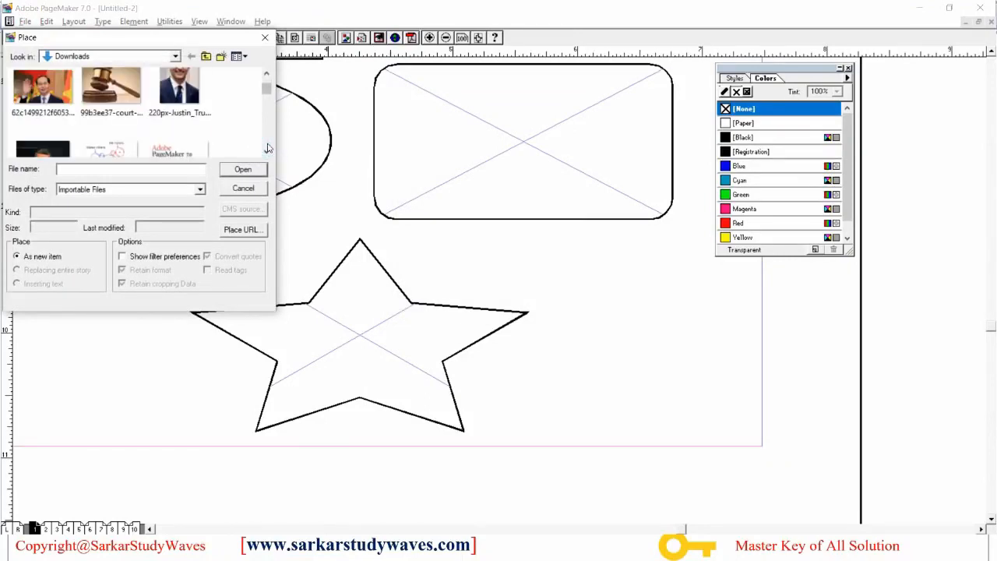
click(43, 90)
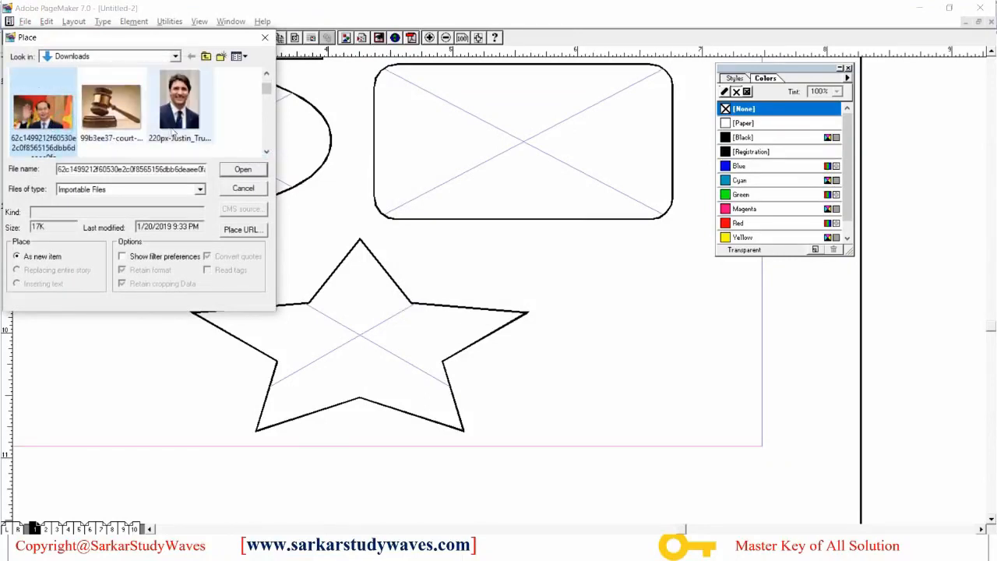
click(266, 150)
click(267, 150)
click(112, 101)
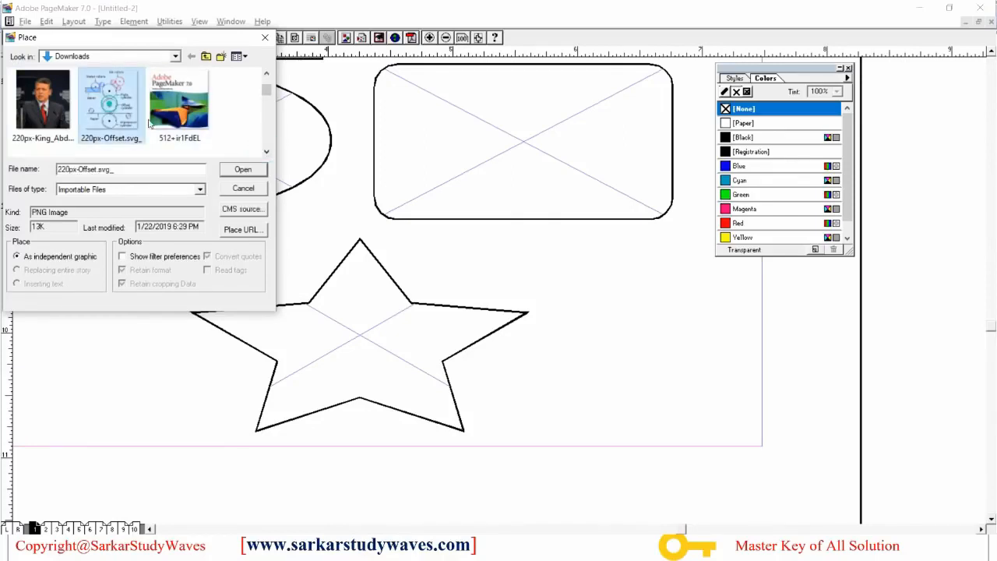
click(252, 176)
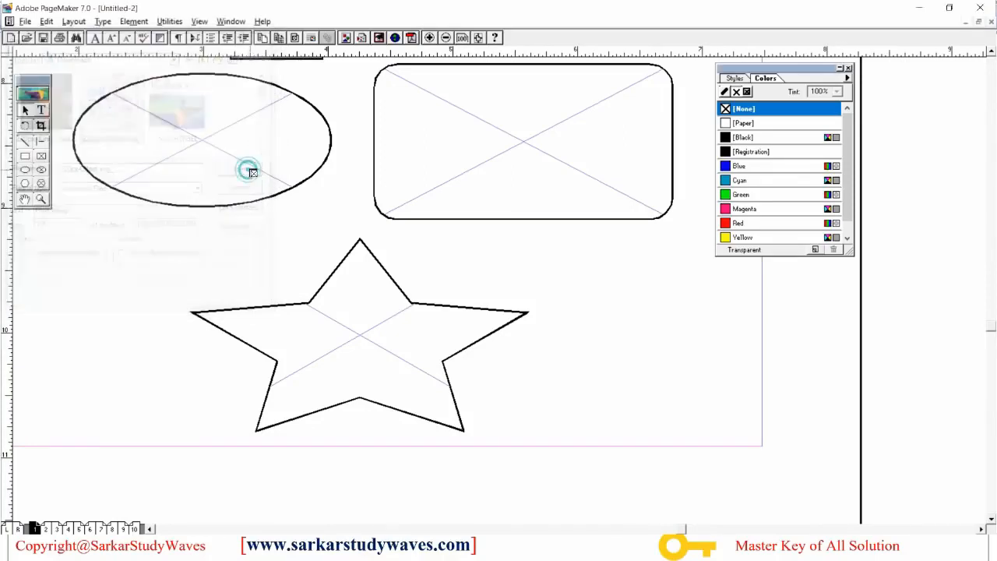
click(592, 253)
ctrl+alt+click(680, 349)
drag(571, 351, 616, 231)
Place the PNG image 220px-Offset.svg_ from the Downloads folder within the rounded rectangular frame.
click(424, 187)
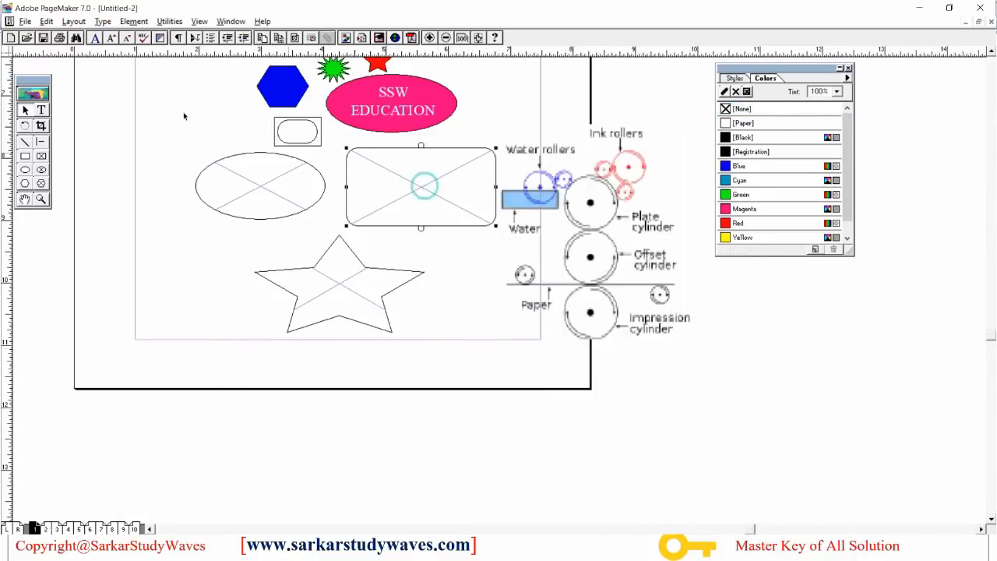
click(26, 22)
click(61, 145)
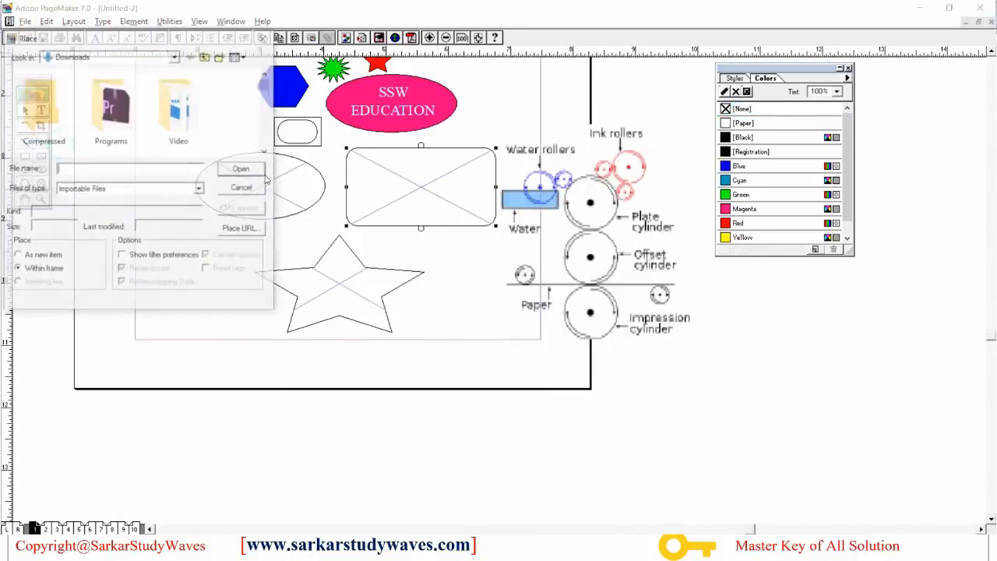
click(267, 151)
click(267, 151)
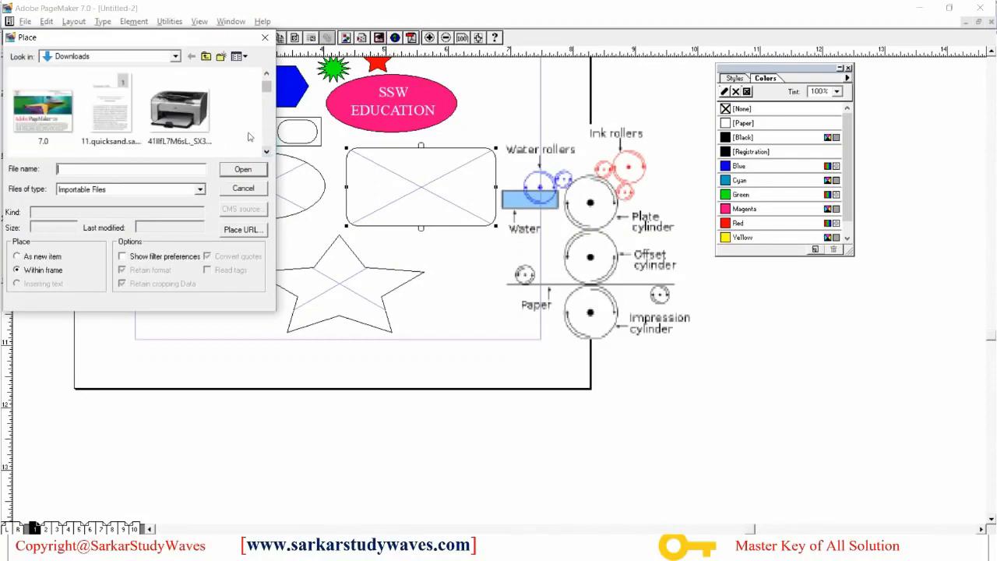
click(267, 150)
click(267, 151)
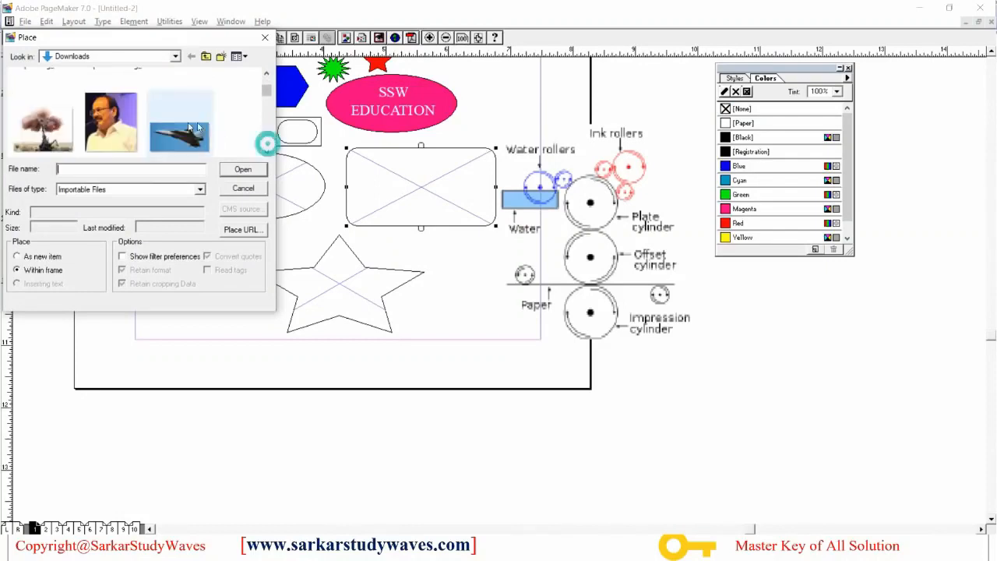
click(267, 73)
double_click(125, 87)
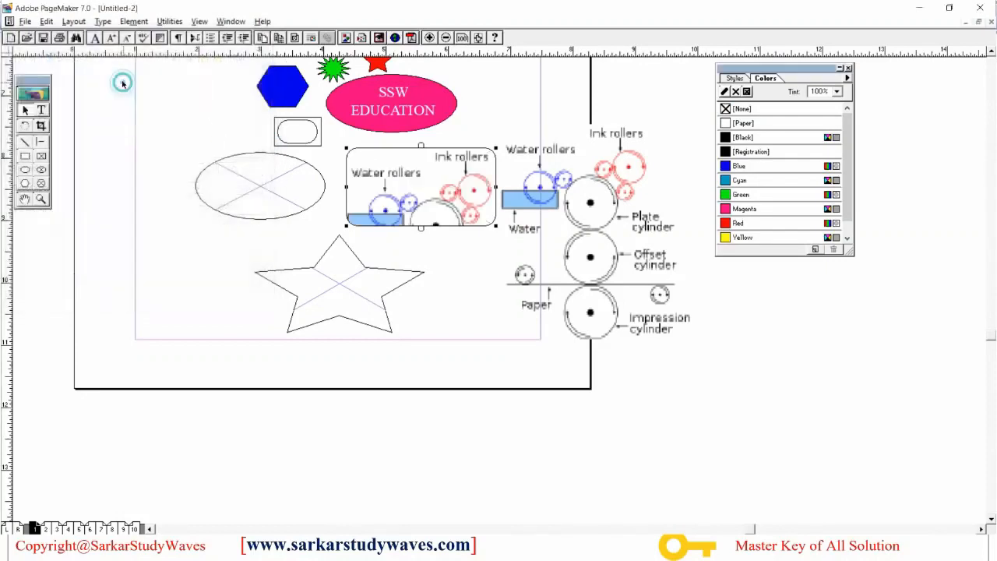
Delete the loose printing diagram and use the Cropping tool to shift the framed picture to its offset cylinder and paper area.
click(445, 192)
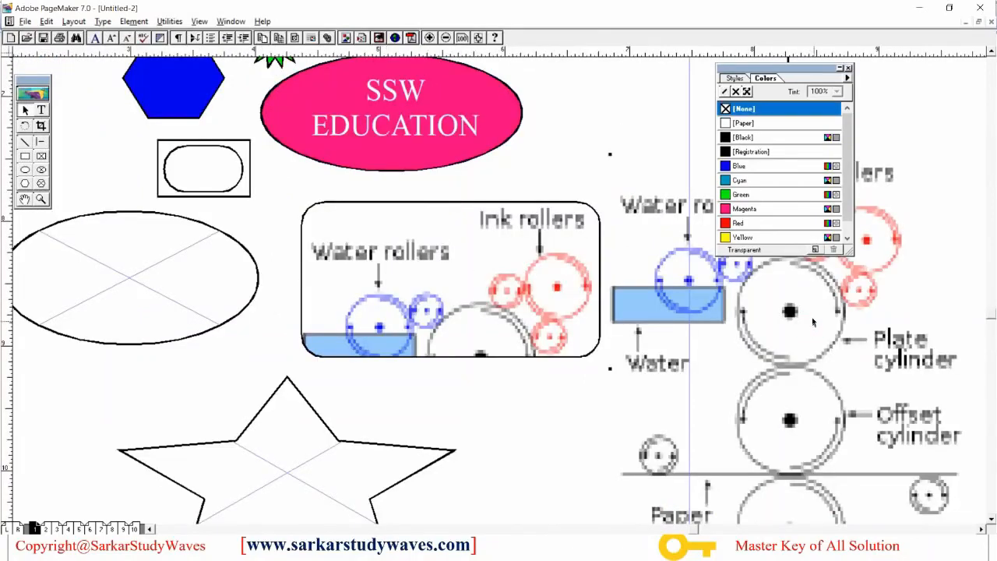
click(508, 278)
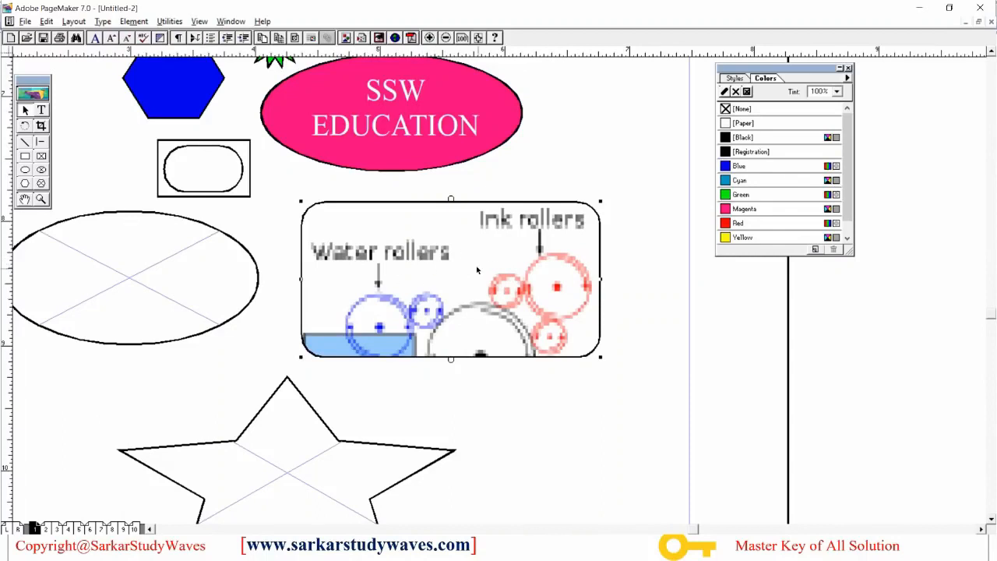
click(40, 126)
drag(436, 282, 499, 282)
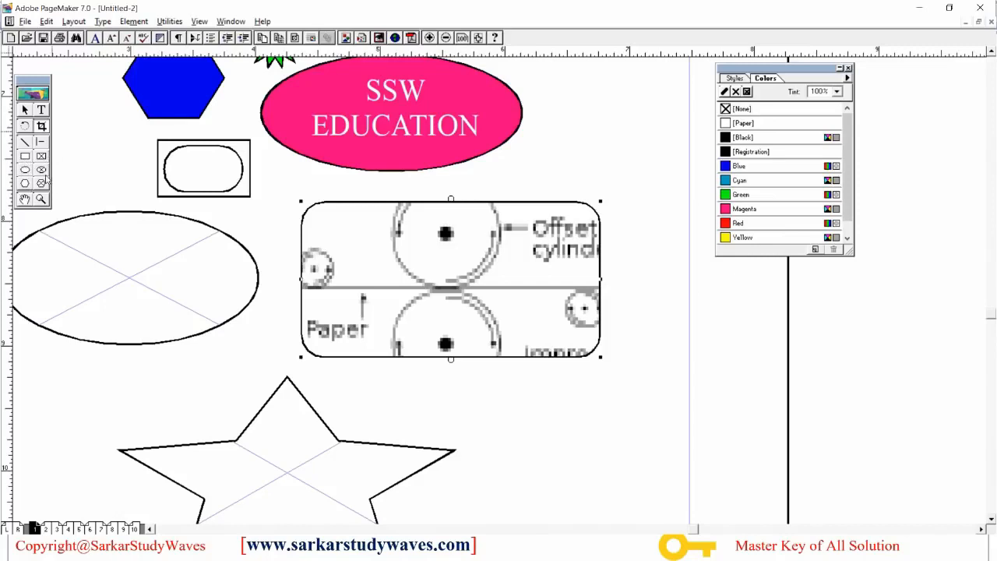
Examine the picture inside the rounded frame at several magnifications with the Zoom tool.
click(41, 199)
click(483, 276)
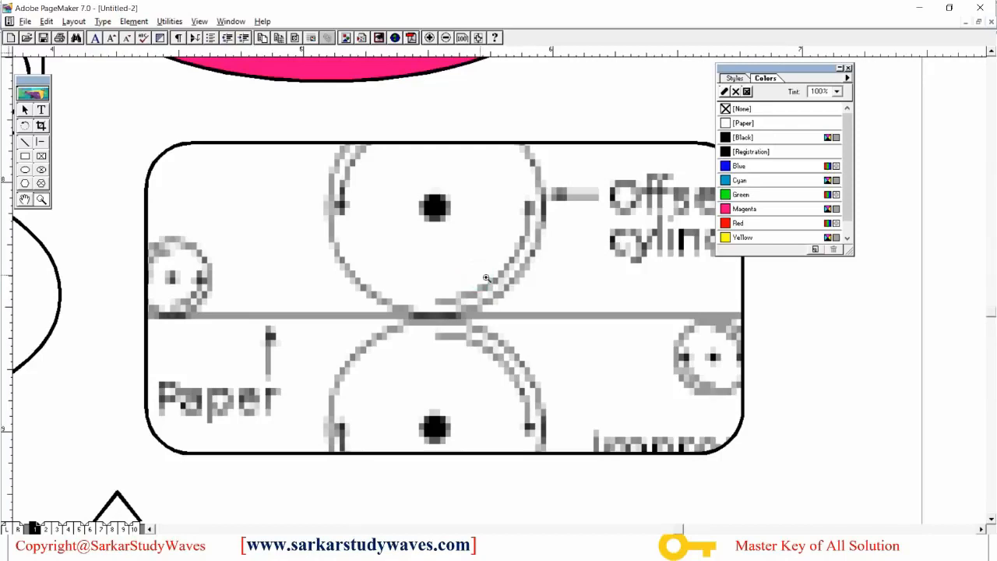
ctrl+click(472, 292)
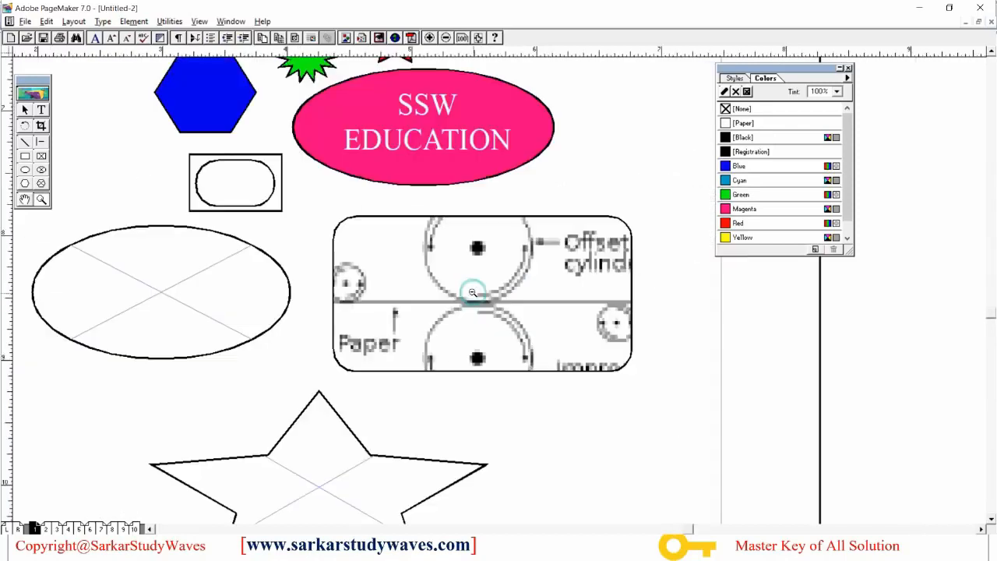
ctrl+click(471, 292)
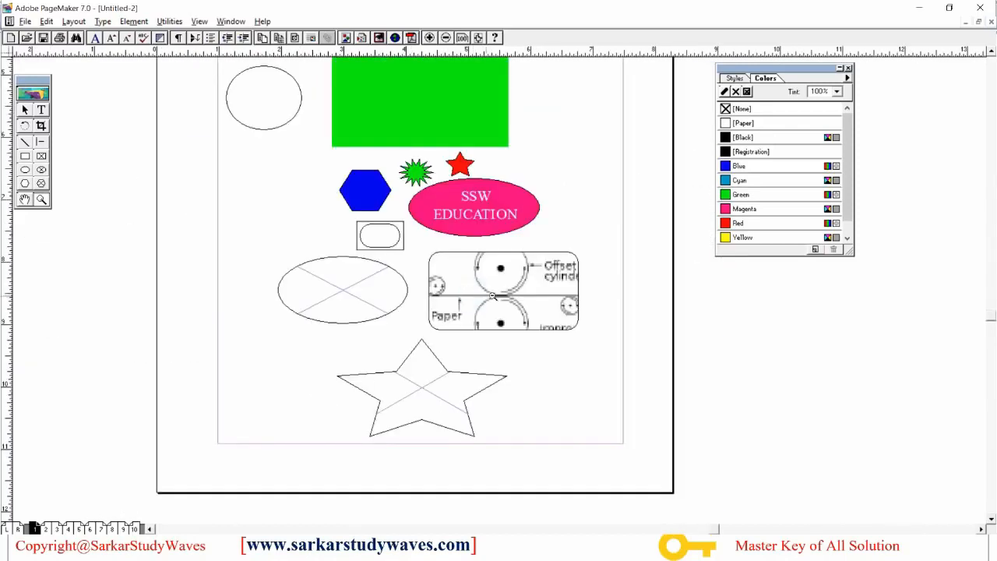
click(502, 294)
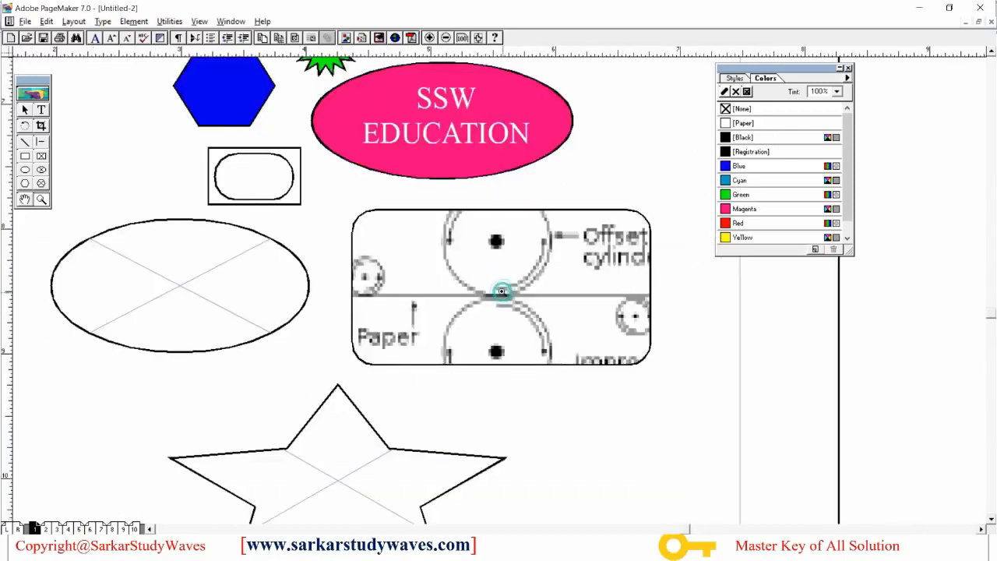
Examine the shapes and the framed picture on the page by moving around with the Hand tool.
click(25, 199)
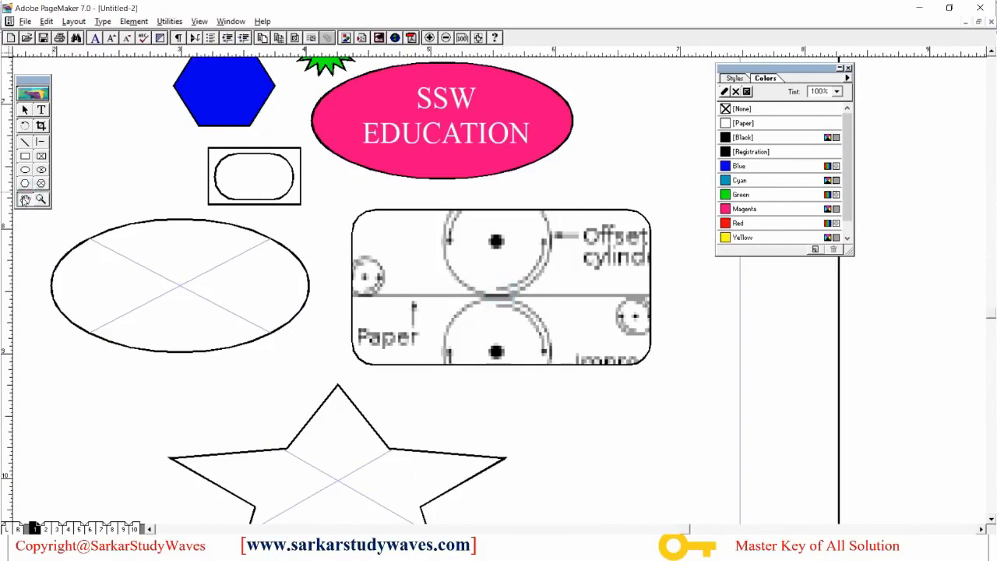
drag(494, 321, 613, 447)
mouse_move(522, 300)
mouse_down()
mouse_move(584, 488)
mouse_move(537, 437)
mouse_move(532, 445)
mouse_up()
drag(514, 363, 517, 470)
drag(533, 423, 499, 206)
mouse_move(514, 378)
mouse_down()
mouse_move(491, 181)
mouse_move(471, 172)
mouse_up()
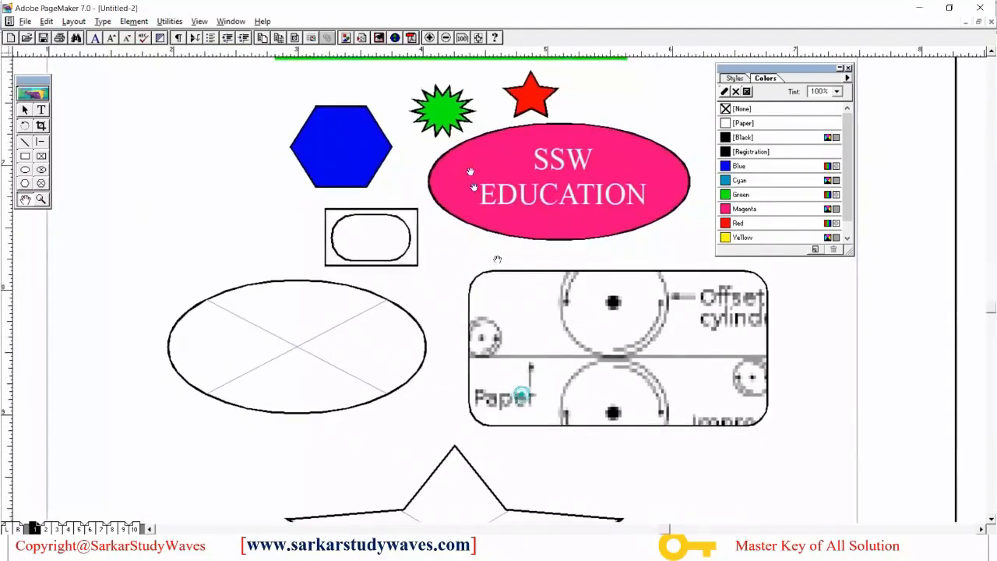
drag(521, 394, 460, 155)
drag(490, 360, 464, 217)
drag(448, 308, 514, 506)
mouse_move(443, 194)
mouse_down()
mouse_move(445, 390)
mouse_move(470, 285)
mouse_move(483, 389)
mouse_up()
drag(461, 356, 425, 280)
mouse_move(507, 356)
mouse_down()
mouse_move(479, 154)
mouse_move(452, 297)
mouse_move(513, 412)
mouse_move(537, 433)
mouse_move(530, 372)
mouse_up()
Give the large elliptical frame beside the framed picture a Red stroke and a Cyan fill.
click(25, 111)
click(280, 304)
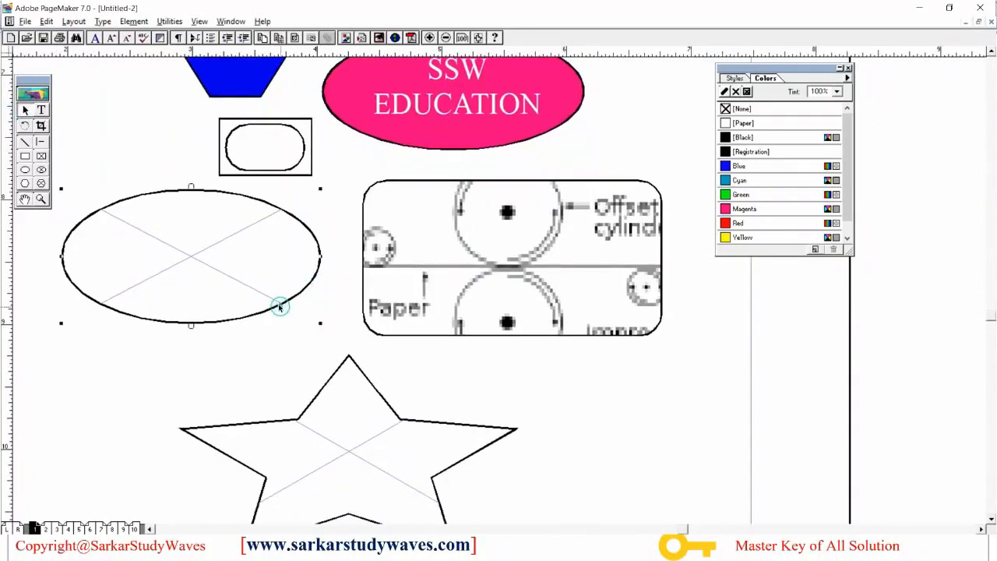
click(725, 92)
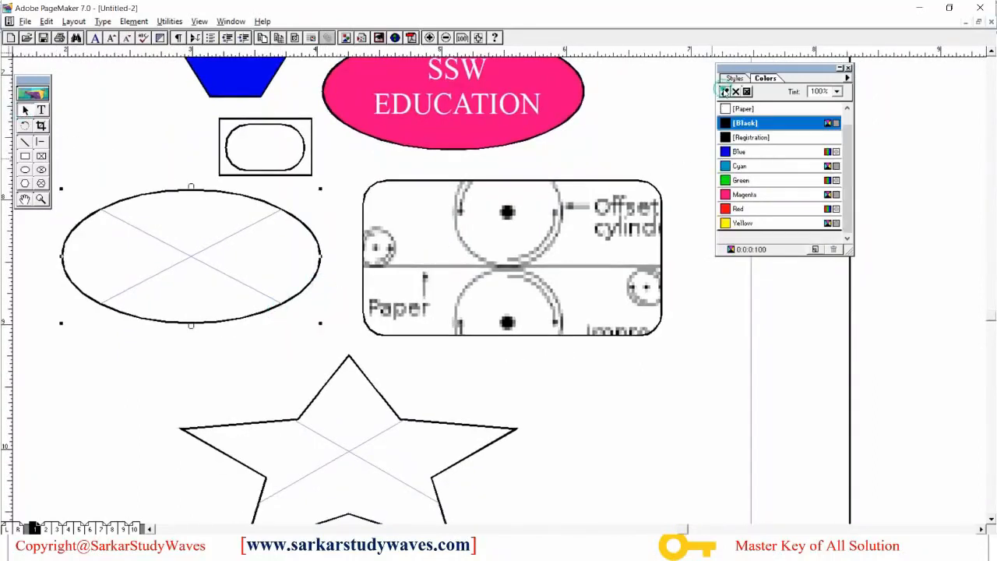
click(736, 165)
click(743, 207)
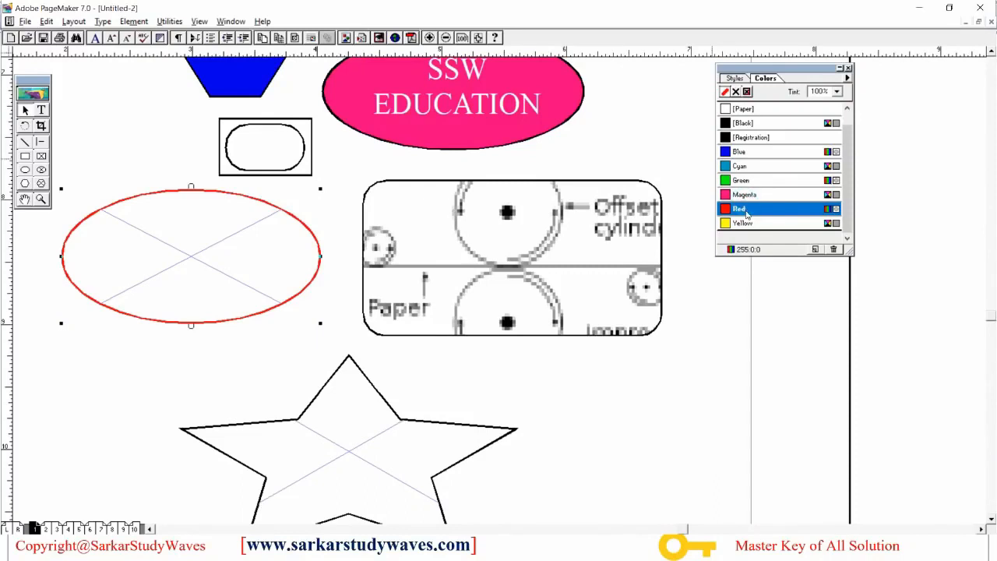
click(736, 92)
click(745, 178)
click(745, 166)
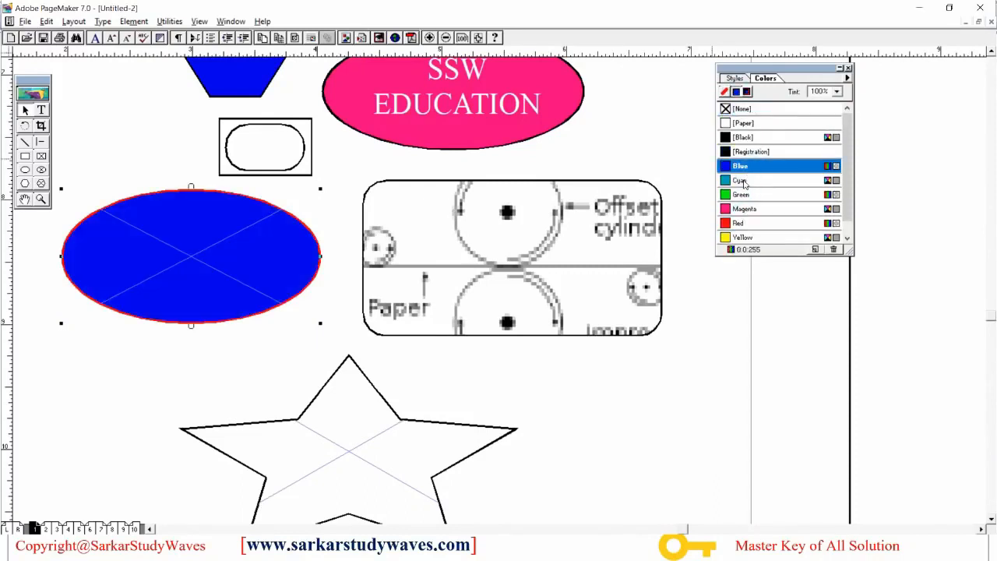
click(744, 181)
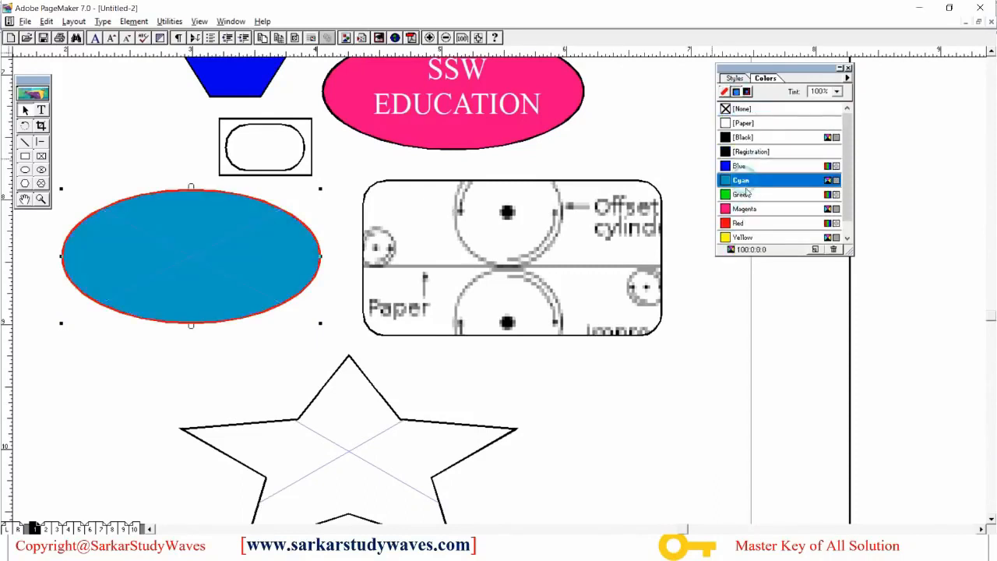
Apply Green to both the stroke and fill of the elliptical frame and reduce its tint to 50%.
click(747, 92)
click(747, 208)
click(740, 223)
click(748, 208)
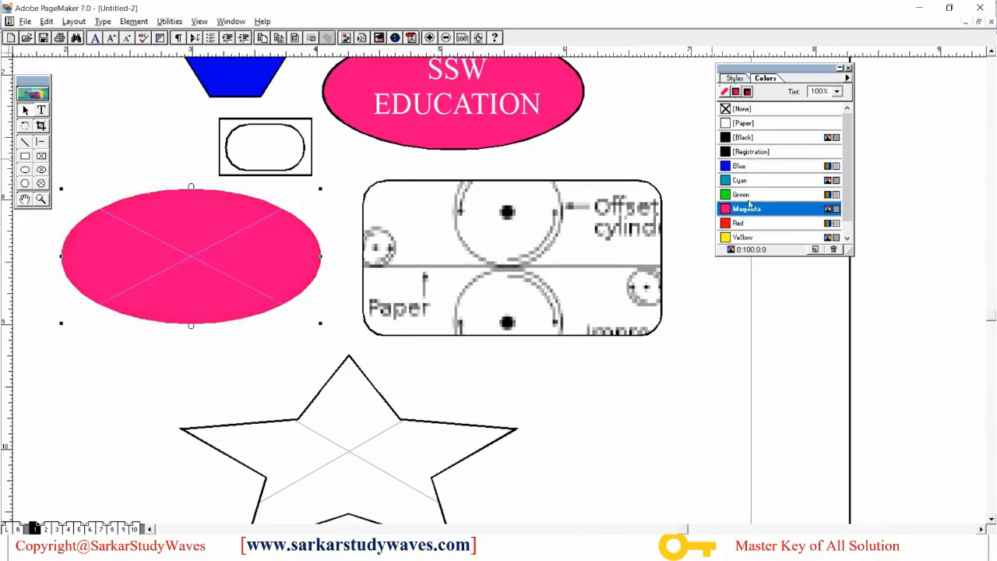
click(741, 195)
click(837, 92)
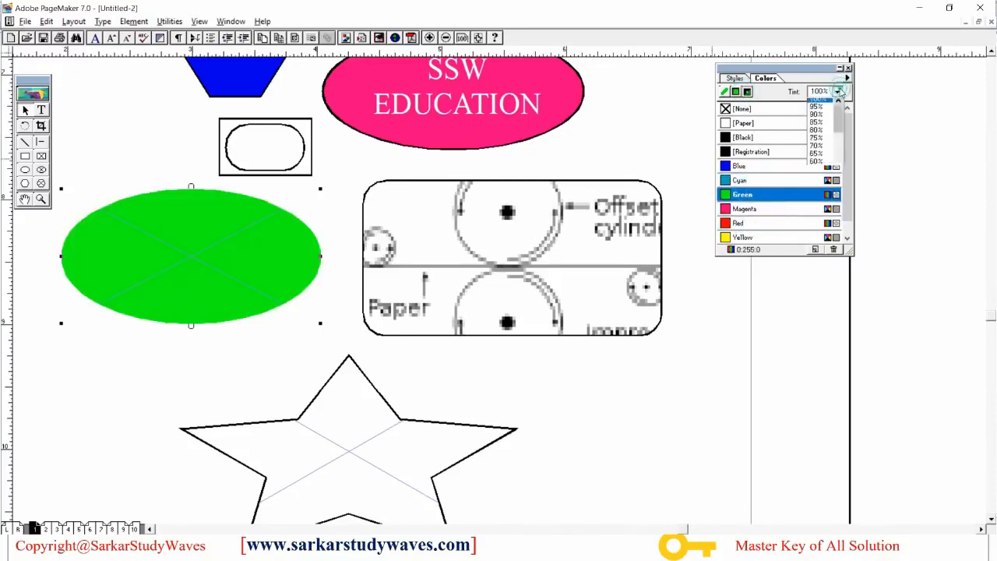
click(816, 134)
click(837, 92)
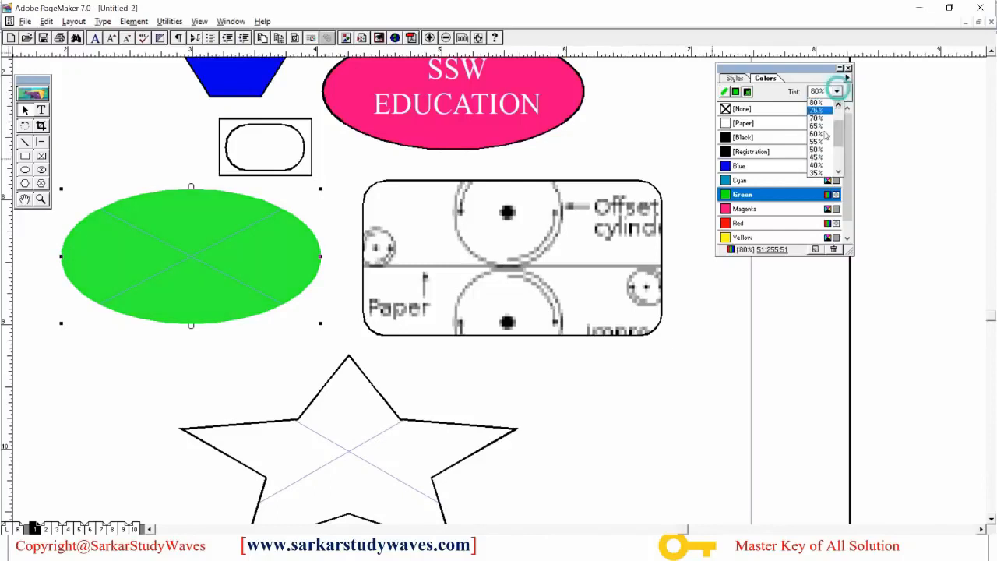
click(825, 155)
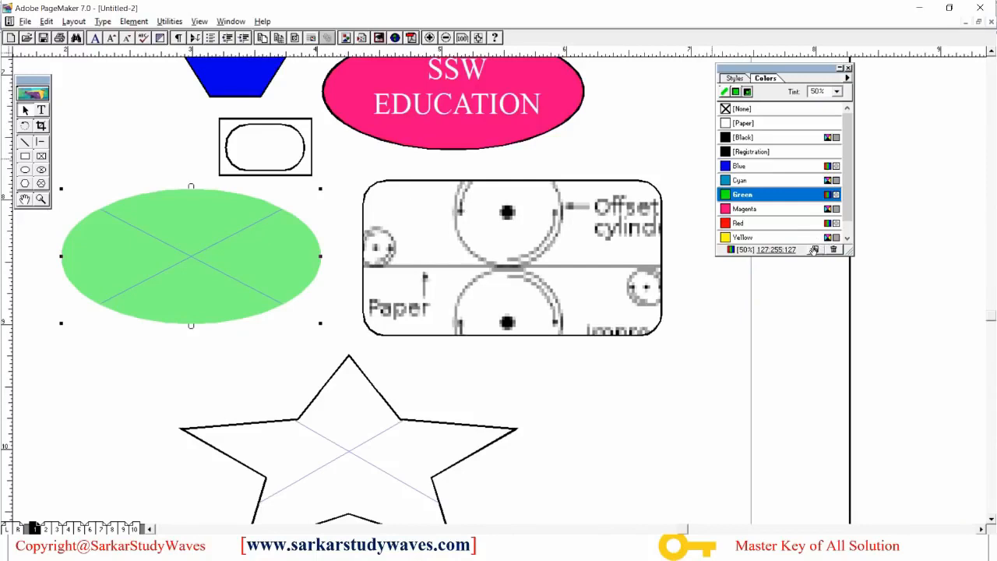
Start a new colour definition in Define Colors and name it Mycolor.
click(133, 21)
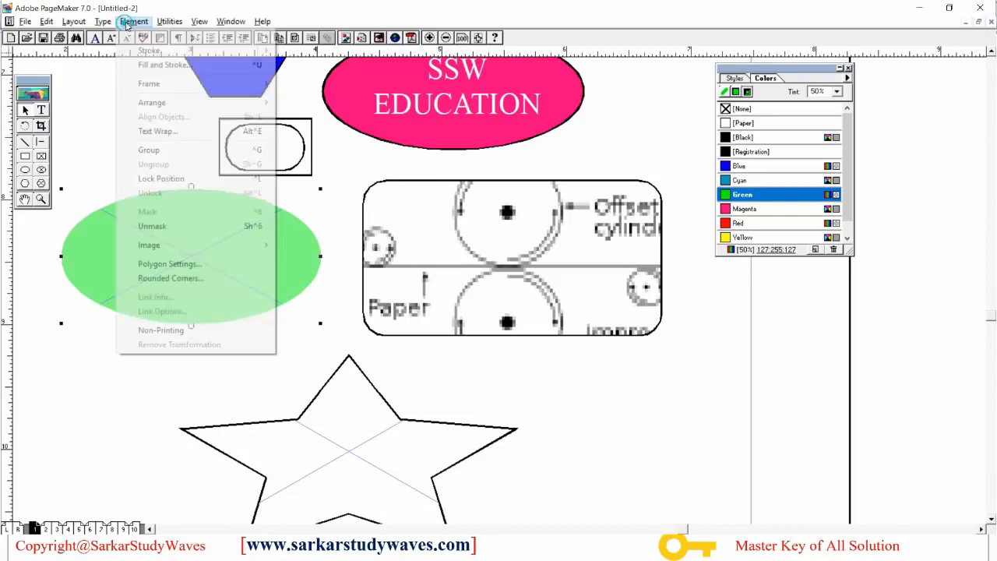
mouse_move(155, 29)
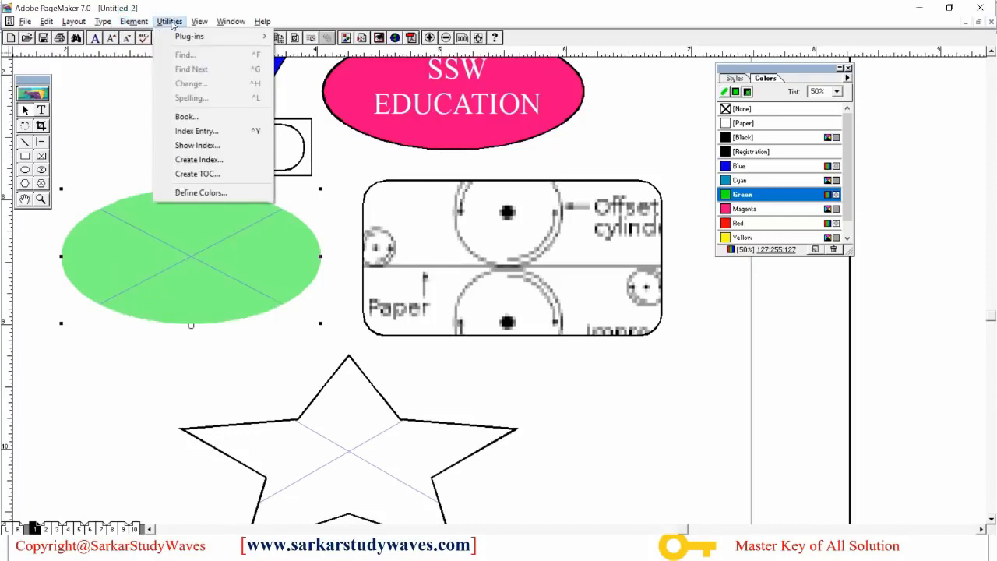
click(199, 193)
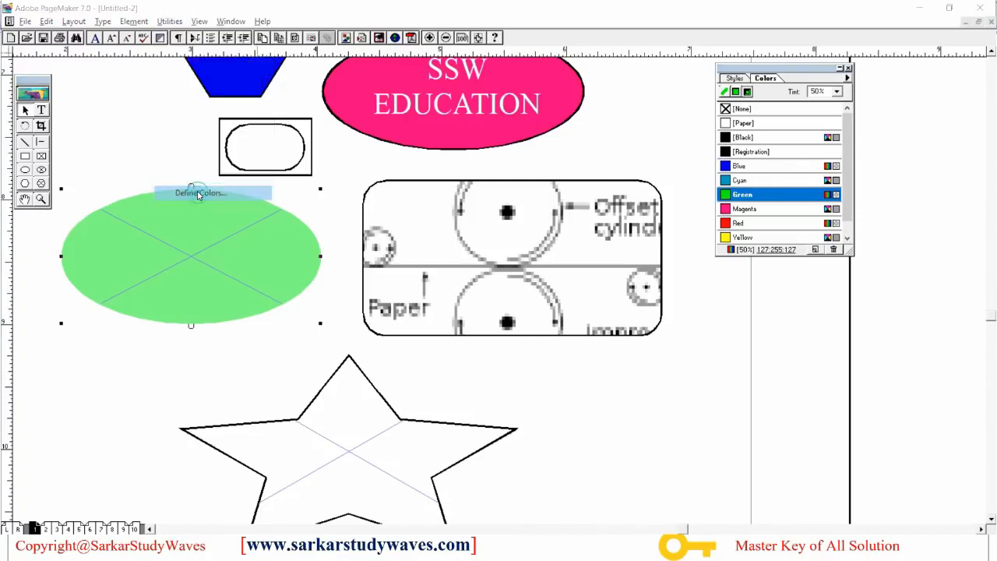
drag(535, 173, 634, 146)
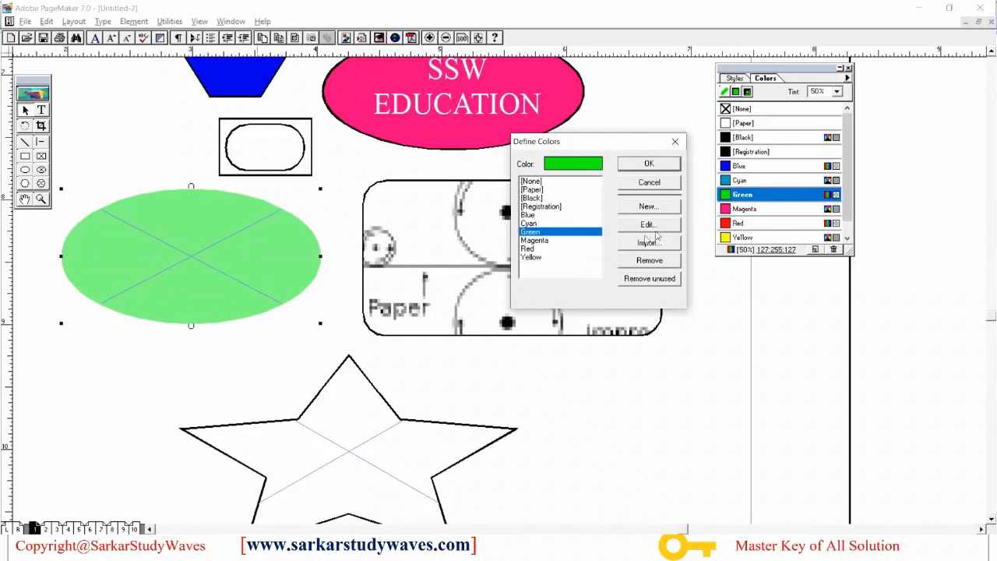
click(648, 206)
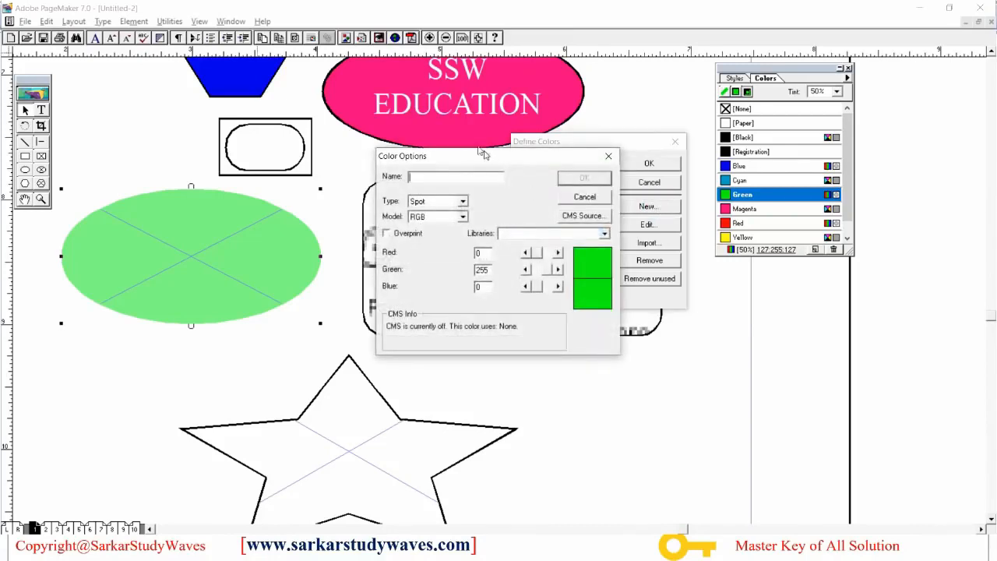
drag(483, 154, 402, 112)
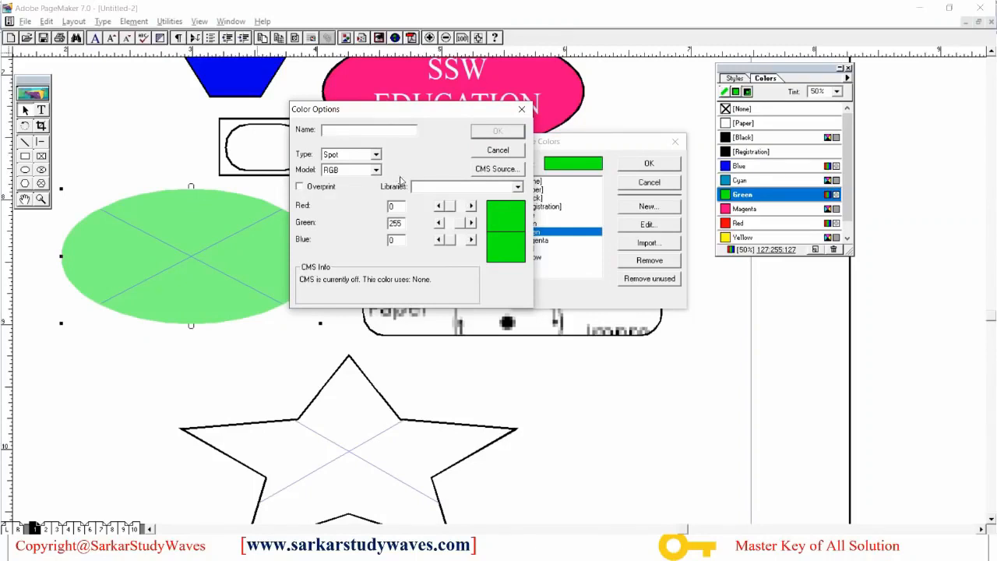
text(M)
Define Mycolor with the CMYK model at 13% cyan, 67% magenta, 7% yellow and 13% black, and save the colour definitions.
click(376, 170)
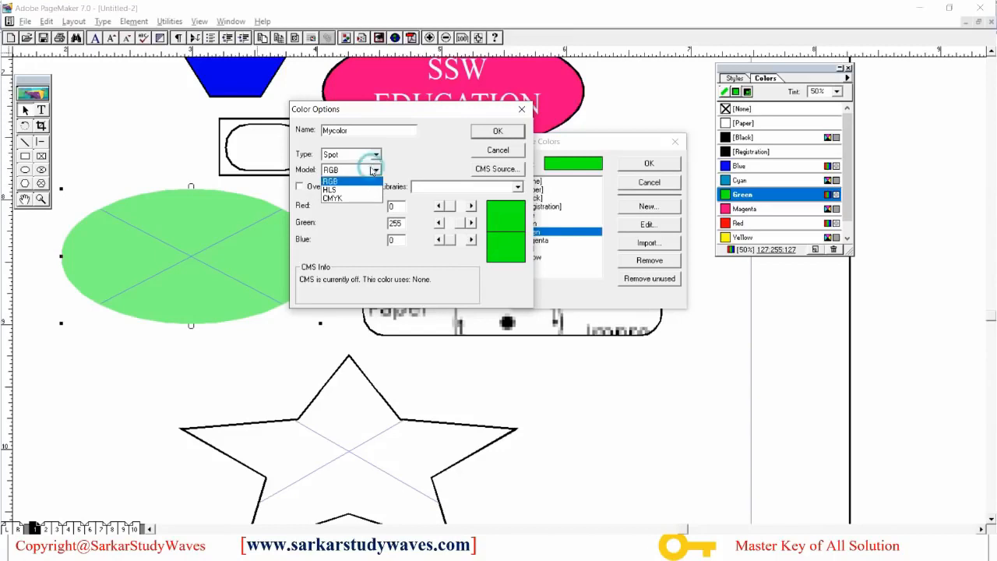
click(339, 200)
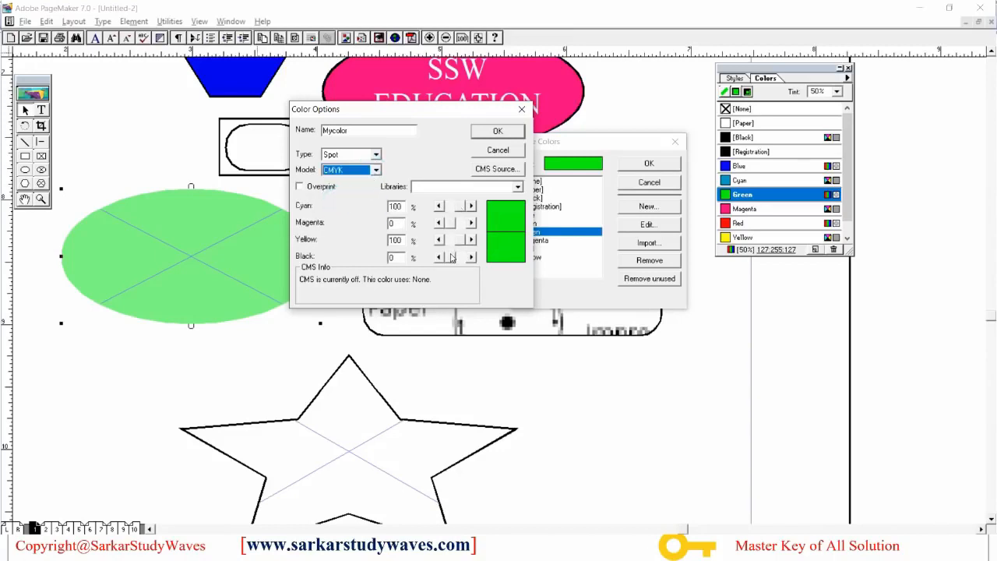
click(376, 170)
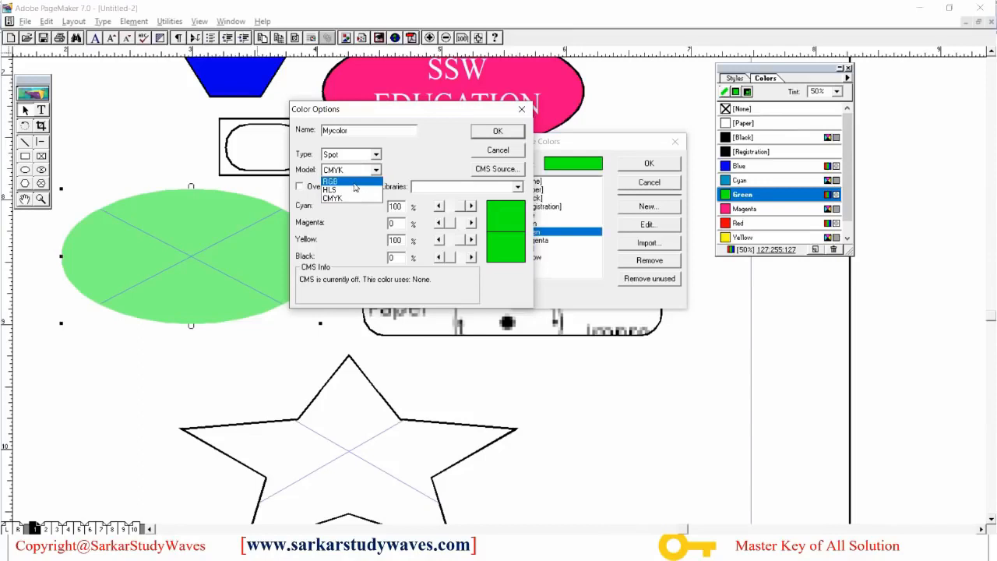
click(354, 178)
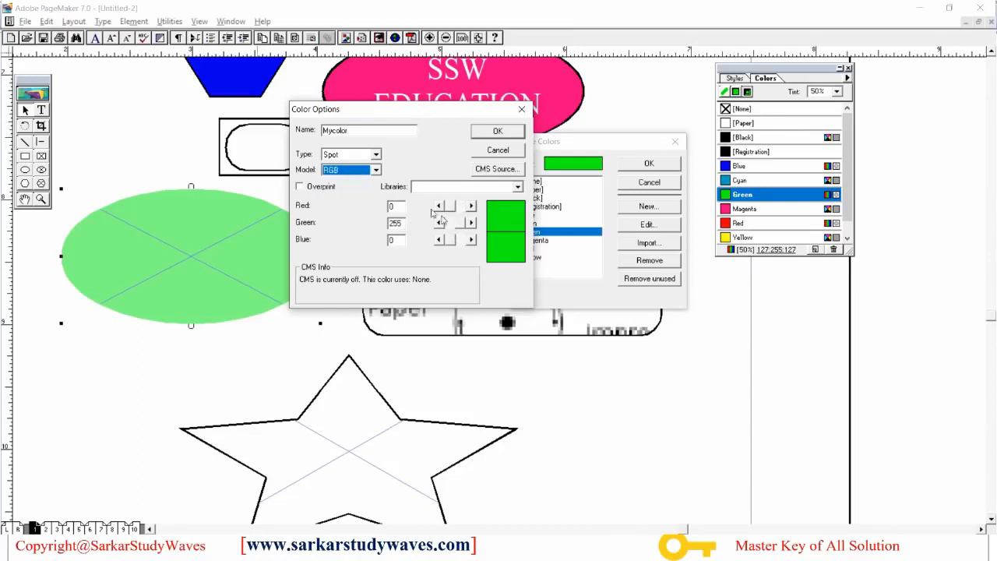
click(376, 170)
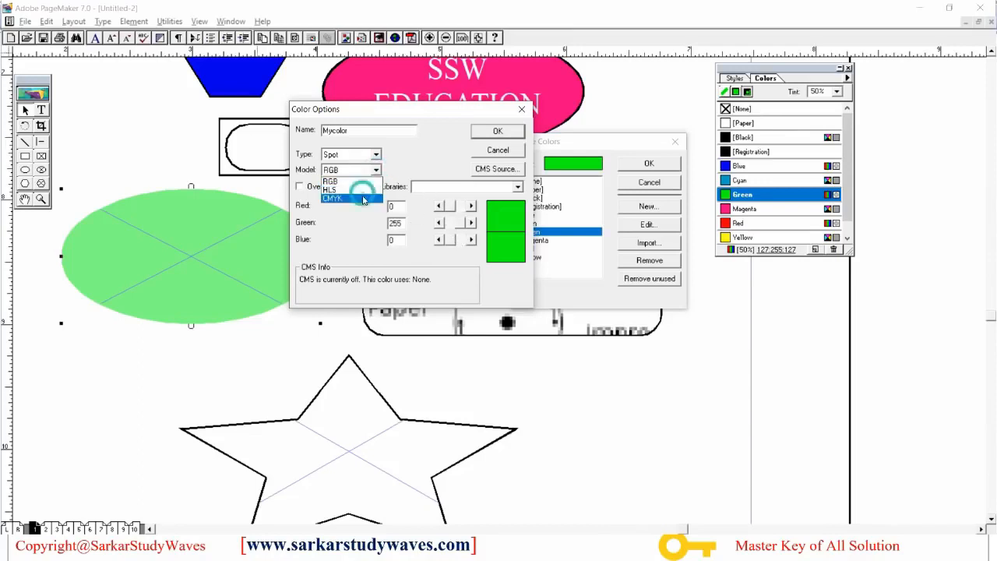
click(363, 200)
drag(464, 206, 462, 259)
drag(459, 224, 456, 260)
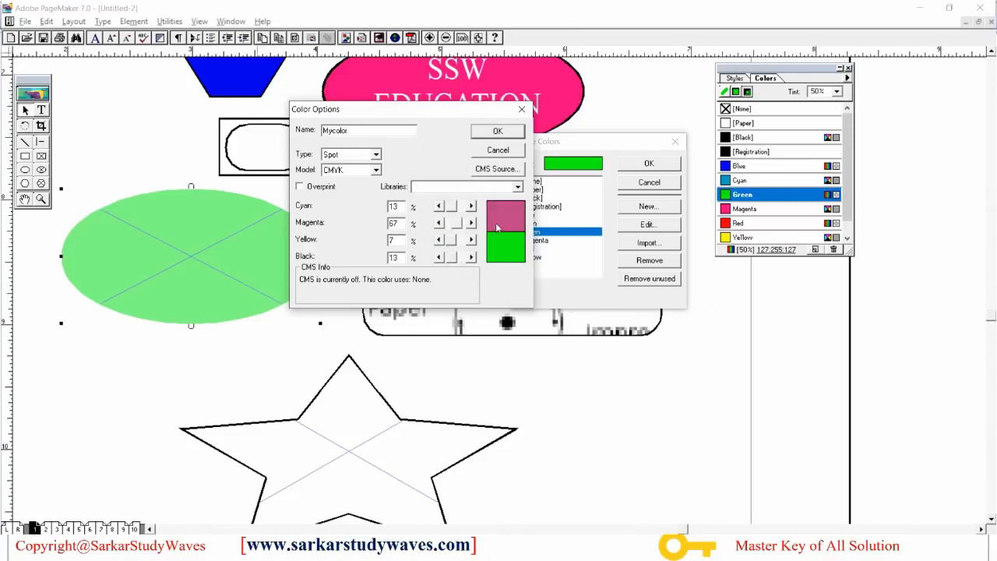
click(500, 132)
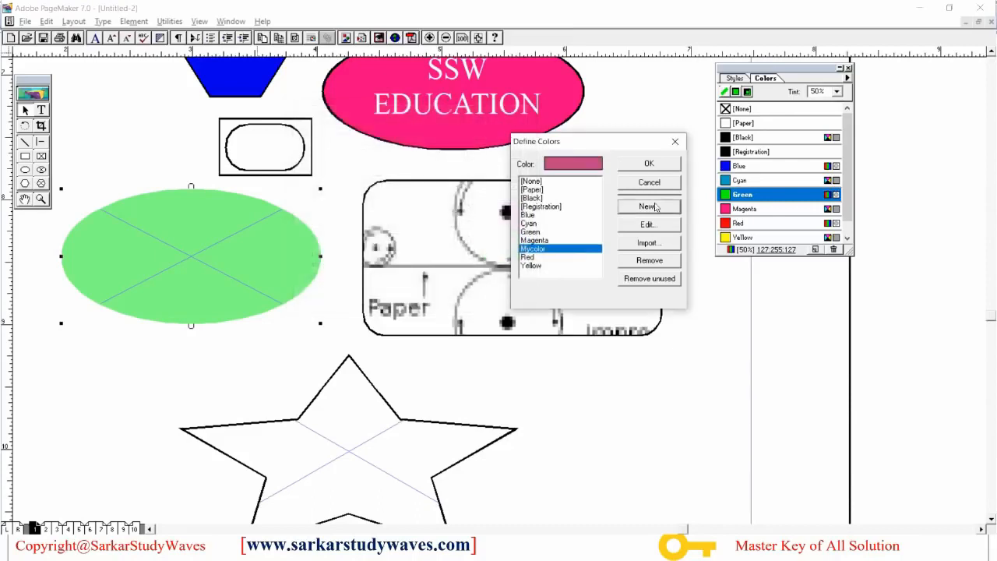
click(650, 165)
Apply Mycolor to the elliptical frame, and remove that colour from the palette so its items change to black.
click(753, 196)
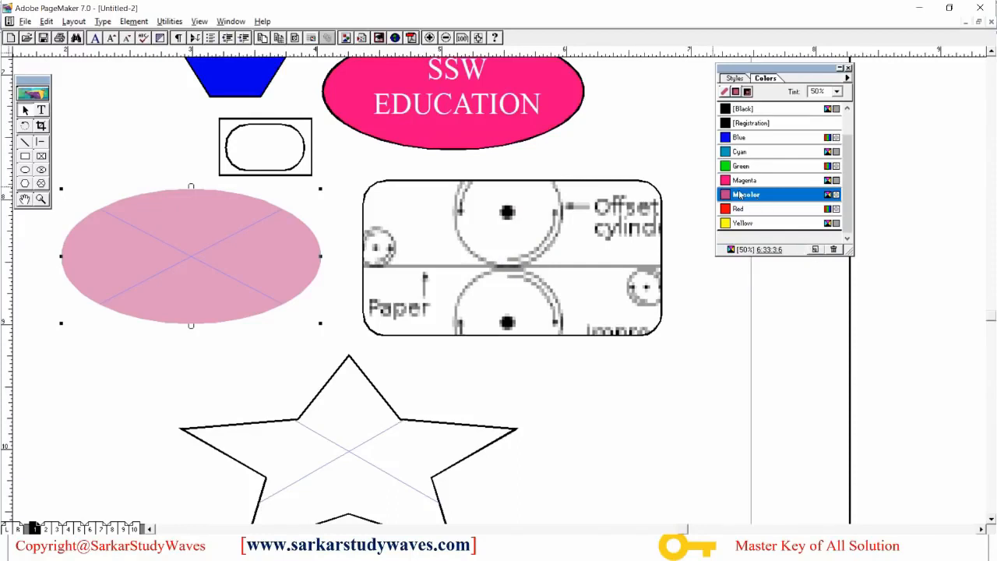
click(833, 249)
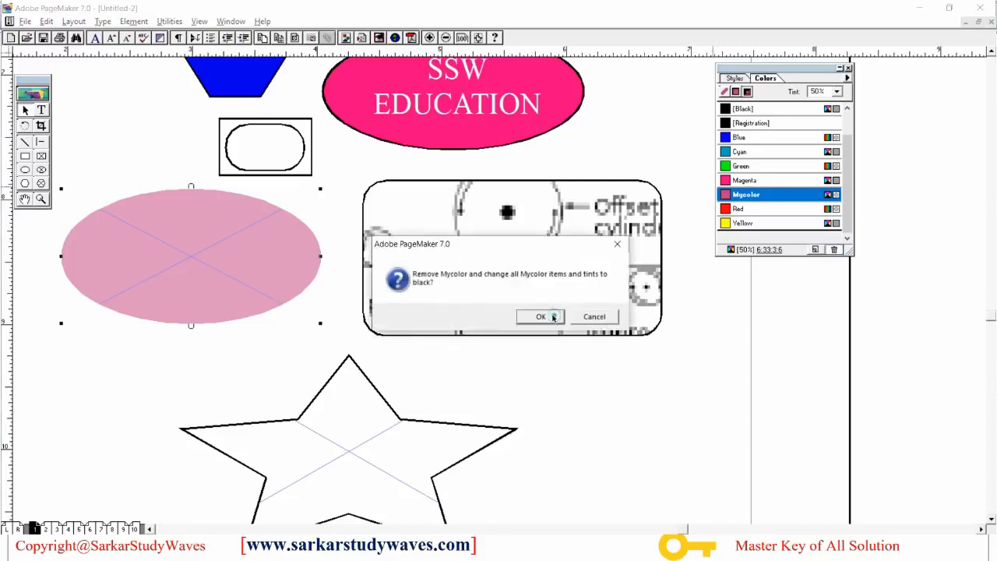
click(541, 316)
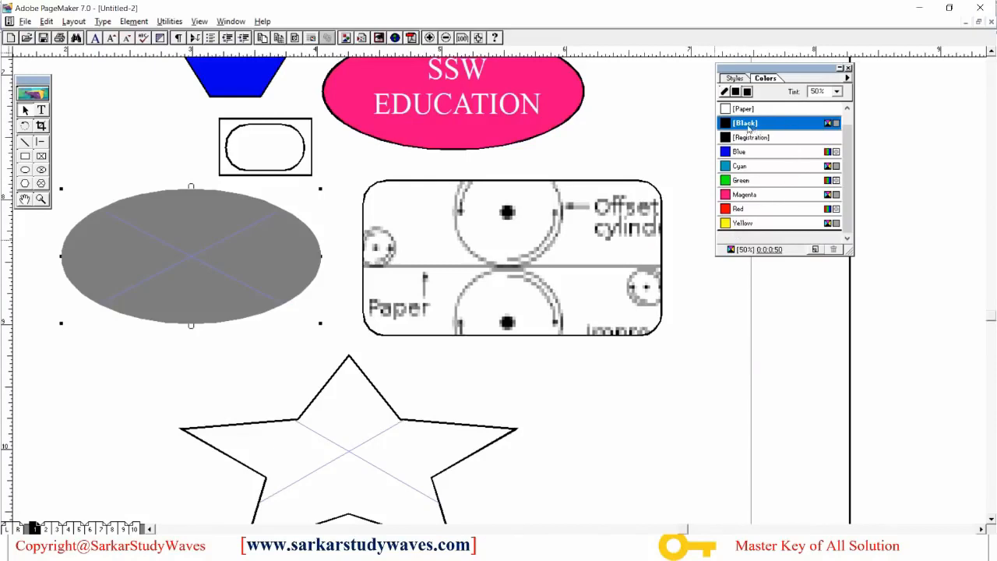
Create a process colour named mycolor with the RGB model at red 153, green 204 and blue 255.
click(816, 250)
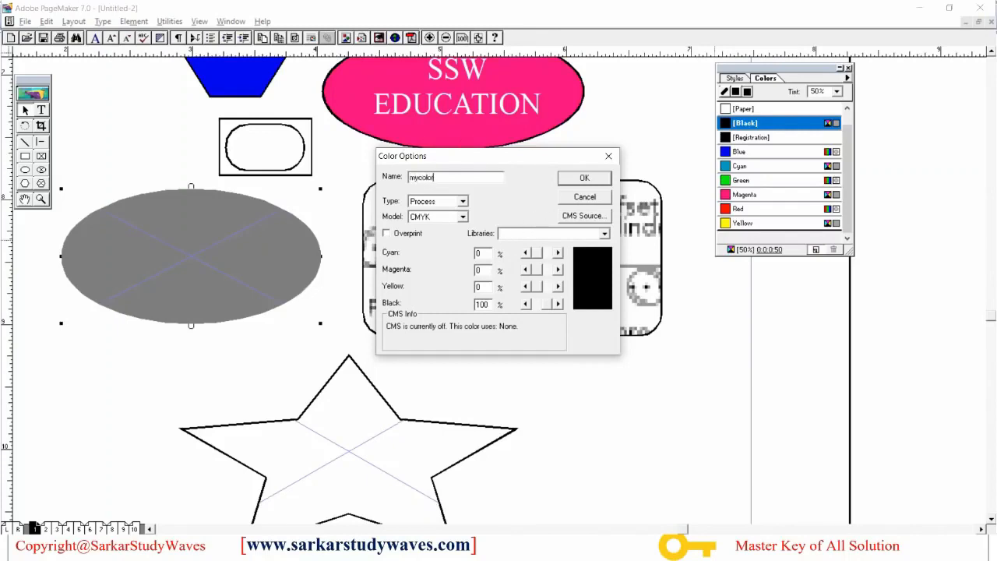
click(460, 216)
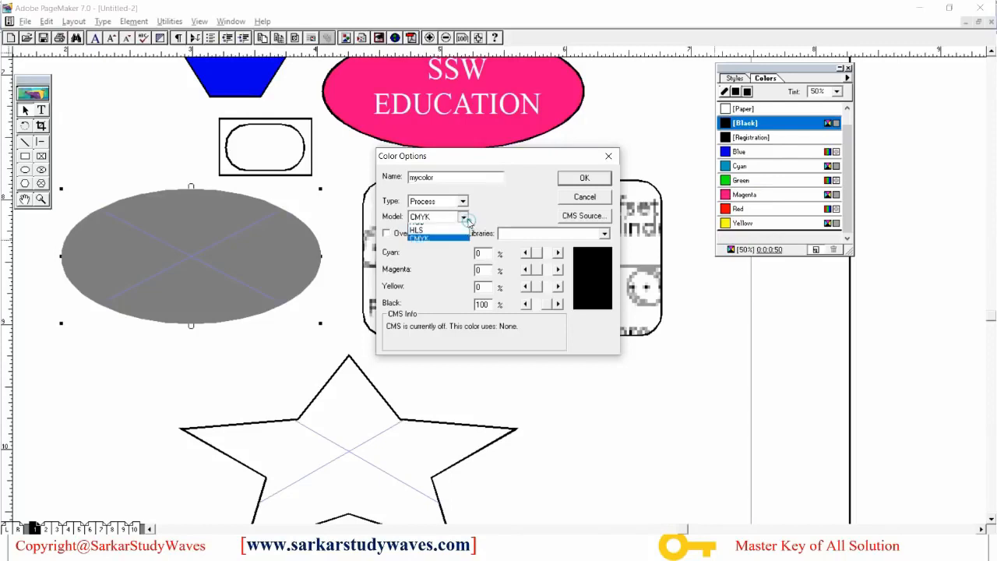
click(449, 225)
drag(538, 252, 551, 292)
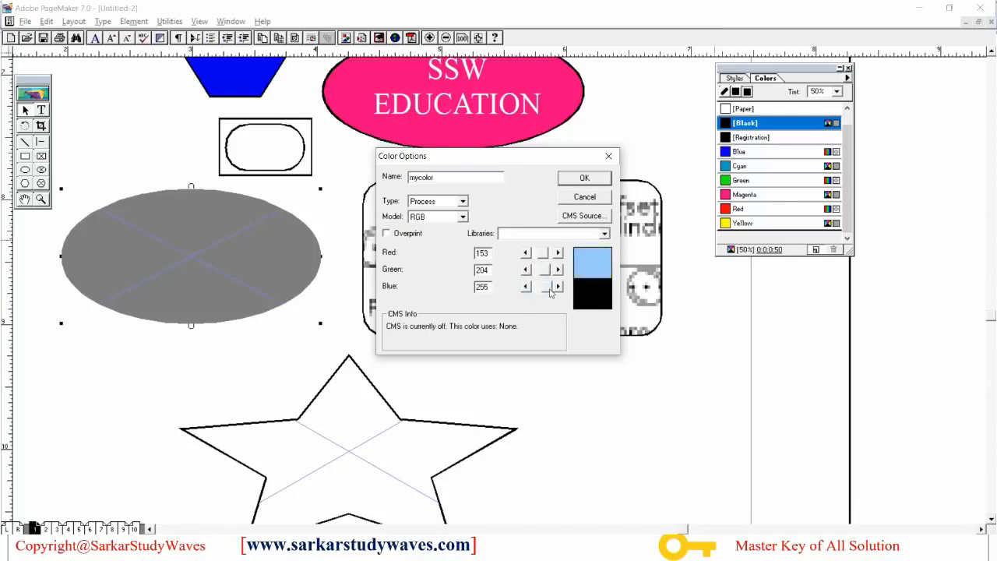
click(581, 179)
Apply the light blue mycolor to the elliptical frame, and remove it from the palette, changing its items to black.
click(754, 194)
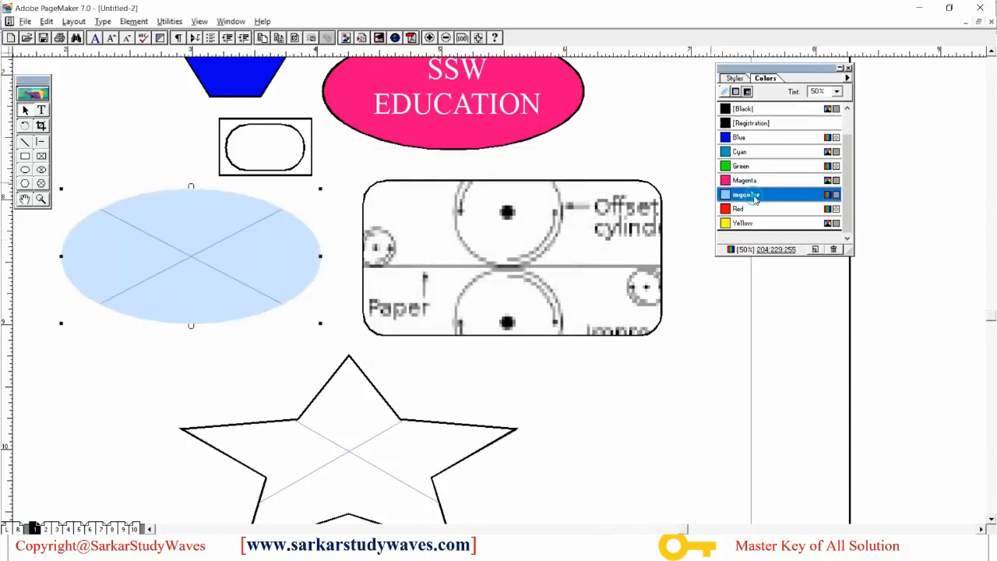
click(835, 249)
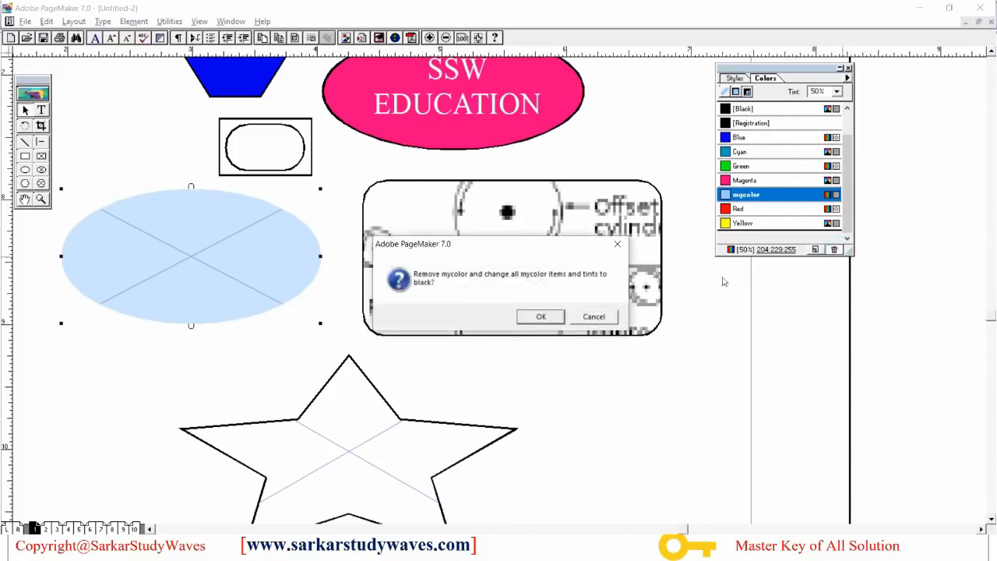
click(551, 317)
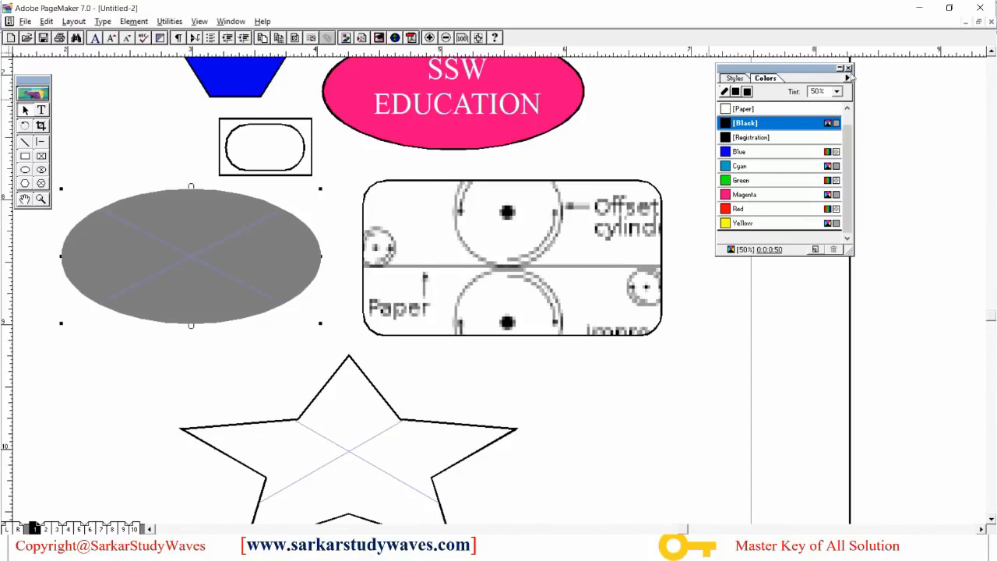
click(231, 21)
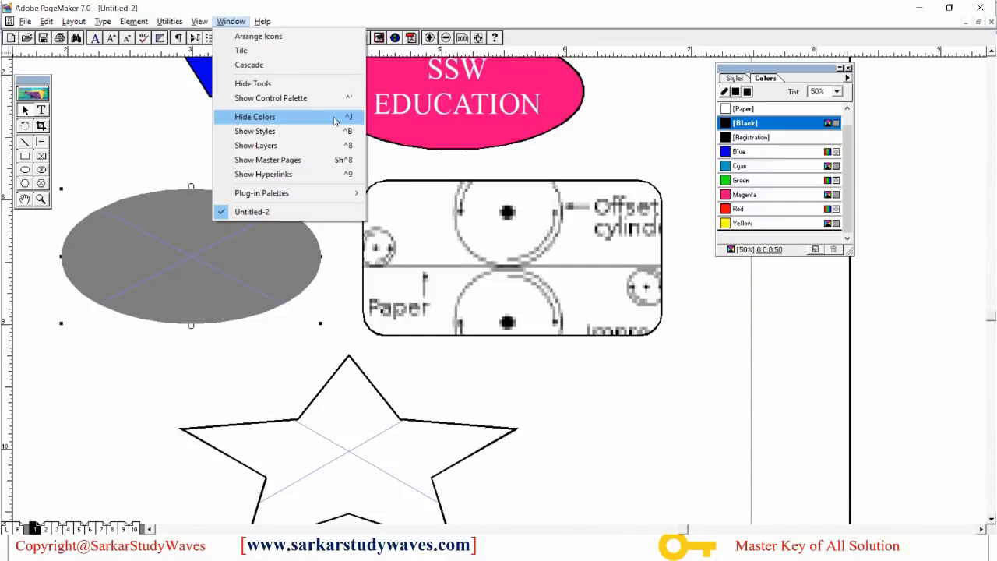
click(169, 21)
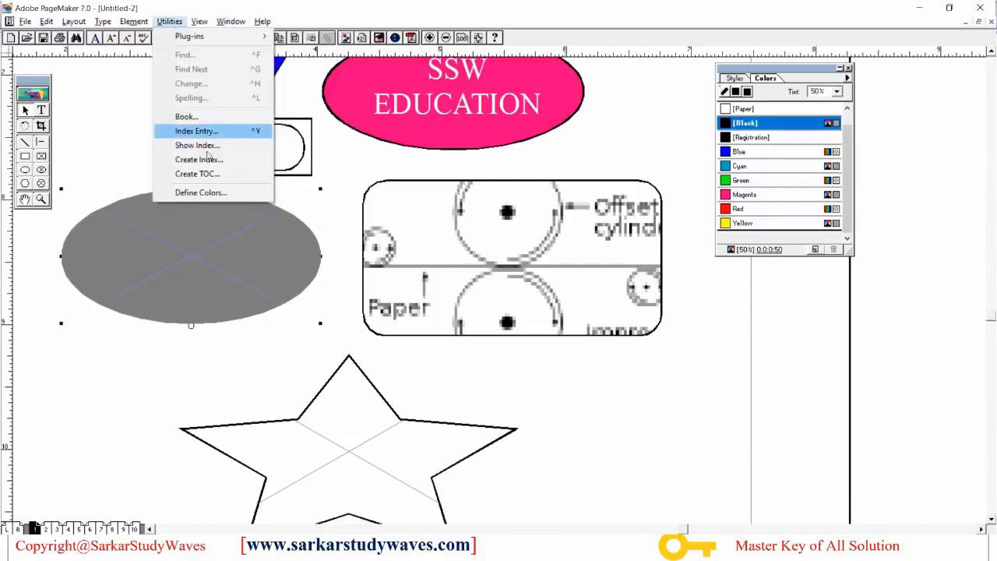
click(290, 270)
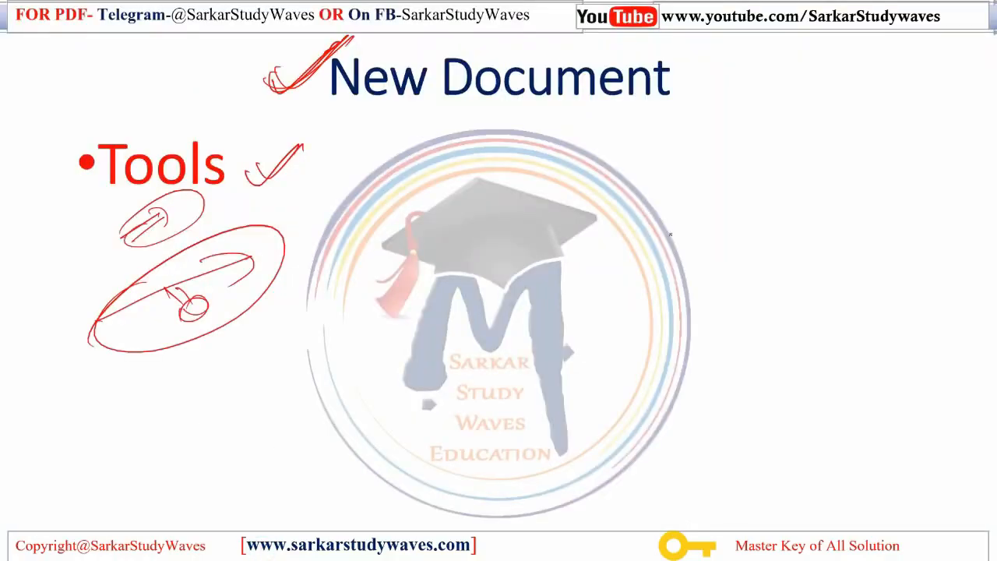
mouse_move(369, 175)
mouse_down()
mouse_move(477, 125)
mouse_move(366, 198)
mouse_move(378, 138)
mouse_move(423, 190)
mouse_up()
mouse_move(698, 166)
mouse_down()
mouse_move(732, 178)
mouse_move(737, 160)
mouse_move(789, 159)
mouse_move(800, 169)
mouse_move(694, 210)
mouse_up()
mouse_move(674, 155)
mouse_down()
mouse_move(810, 177)
mouse_move(694, 209)
mouse_up()
drag(752, 187, 756, 217)
drag(769, 185, 771, 215)
mouse_move(779, 200)
mouse_down()
mouse_move(760, 226)
mouse_move(779, 200)
mouse_up()
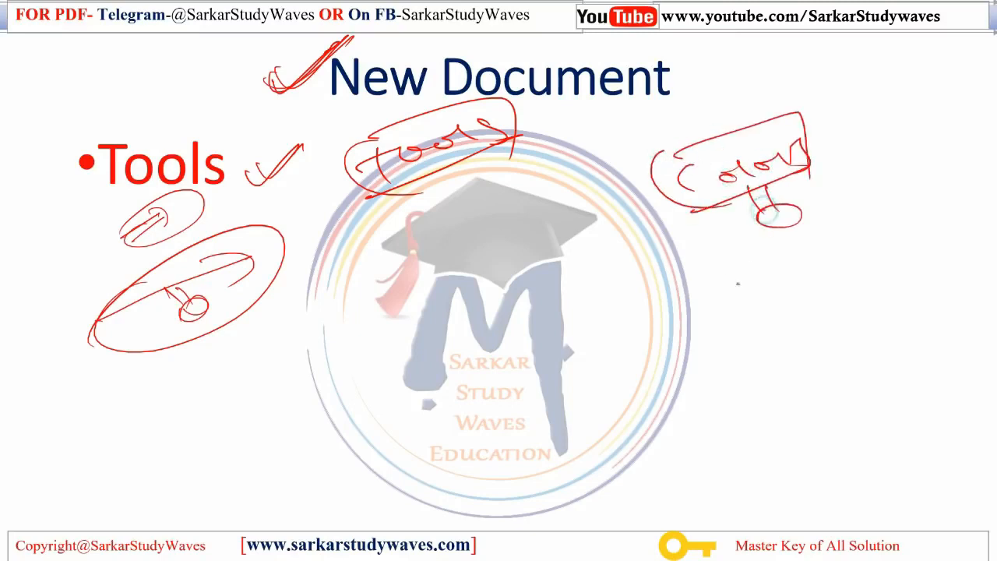
mouse_move(736, 246)
mouse_down()
mouse_move(857, 249)
mouse_move(747, 233)
mouse_up()
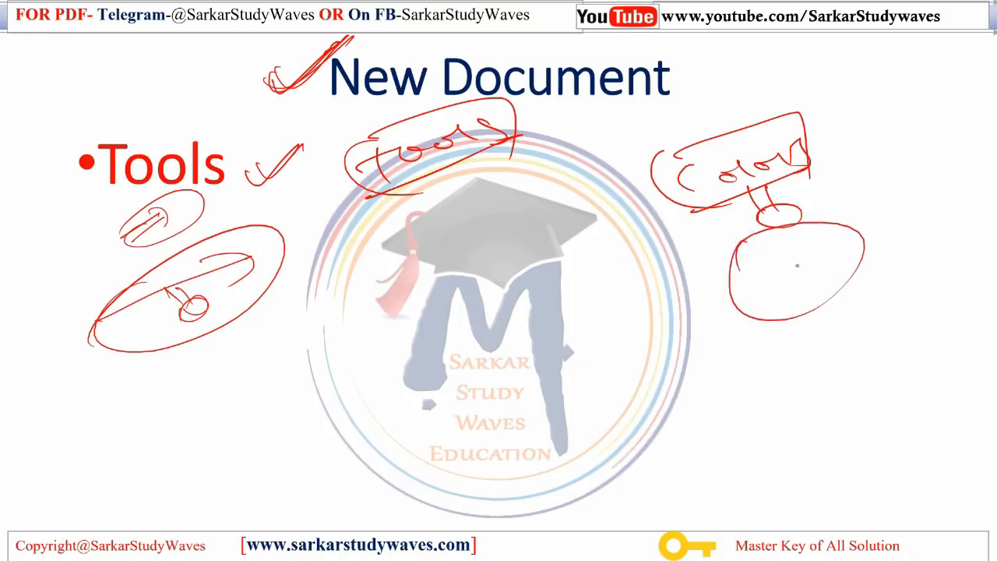
mouse_move(777, 275)
mouse_down()
mouse_move(802, 280)
mouse_move(834, 289)
mouse_move(786, 278)
mouse_move(814, 289)
mouse_move(795, 335)
mouse_up()
mouse_move(810, 310)
mouse_down()
mouse_move(810, 339)
mouse_move(840, 347)
mouse_up()
drag(739, 292, 680, 321)
mouse_move(690, 293)
mouse_down()
mouse_move(668, 335)
mouse_move(717, 325)
mouse_up()
mouse_move(779, 312)
mouse_down()
mouse_move(760, 352)
mouse_move(741, 345)
mouse_up()
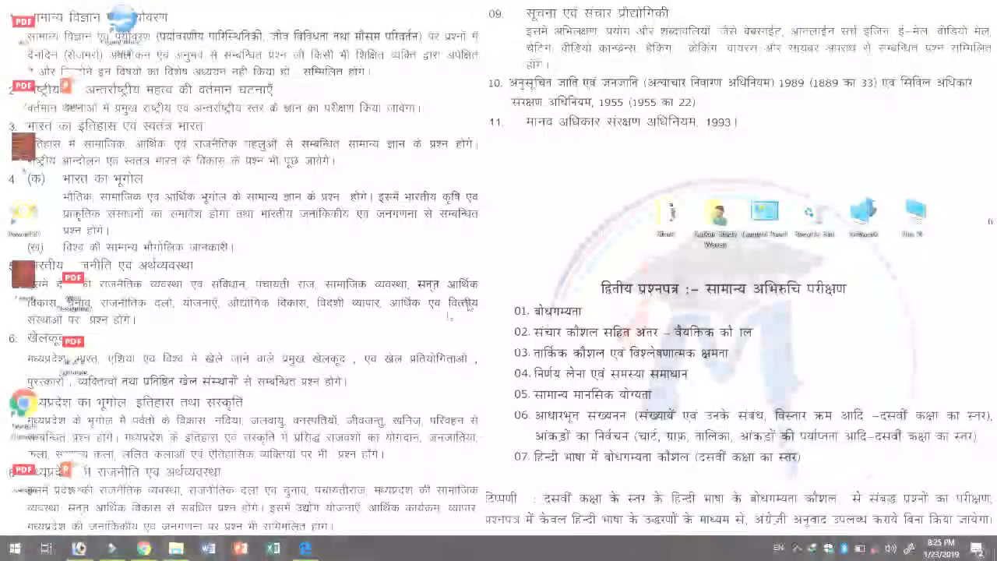
Browse the installed programs list and expand the Adobe group to find Adobe PageMaker 7.0.
click(14, 550)
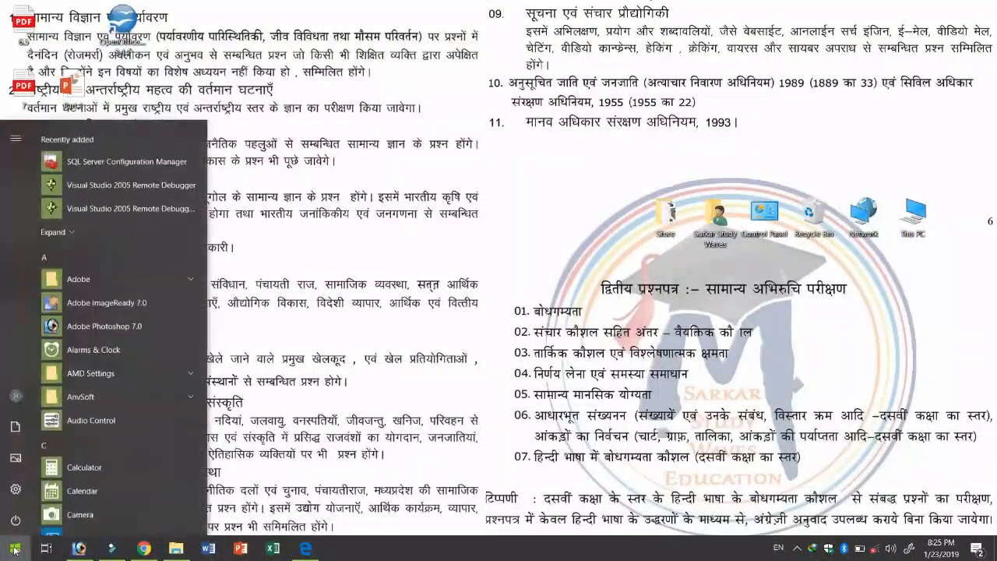
scroll(153, 283, down, 5)
scroll(152, 284, down, 6)
scroll(125, 441, down, 2)
scroll(129, 410, up, 10)
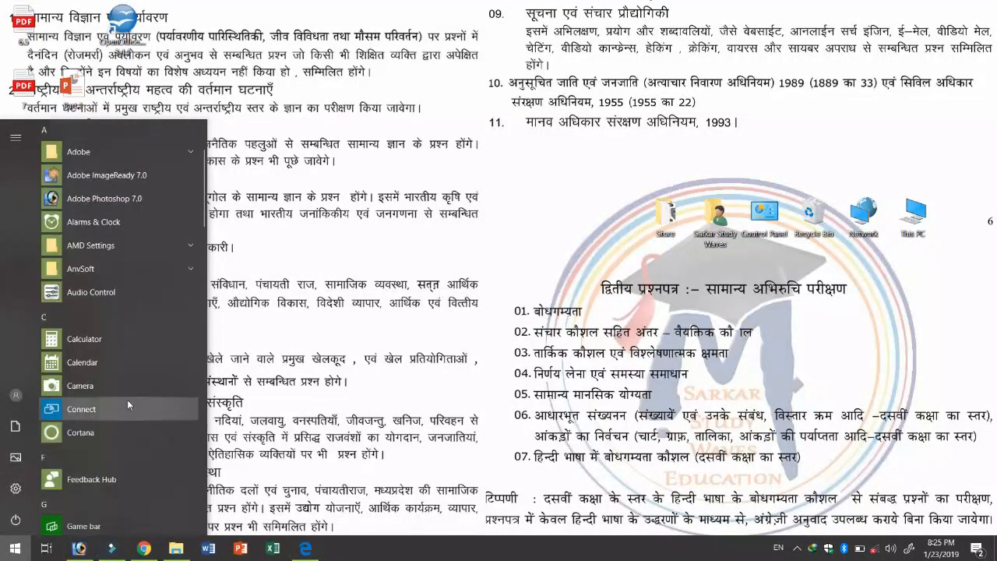
click(109, 155)
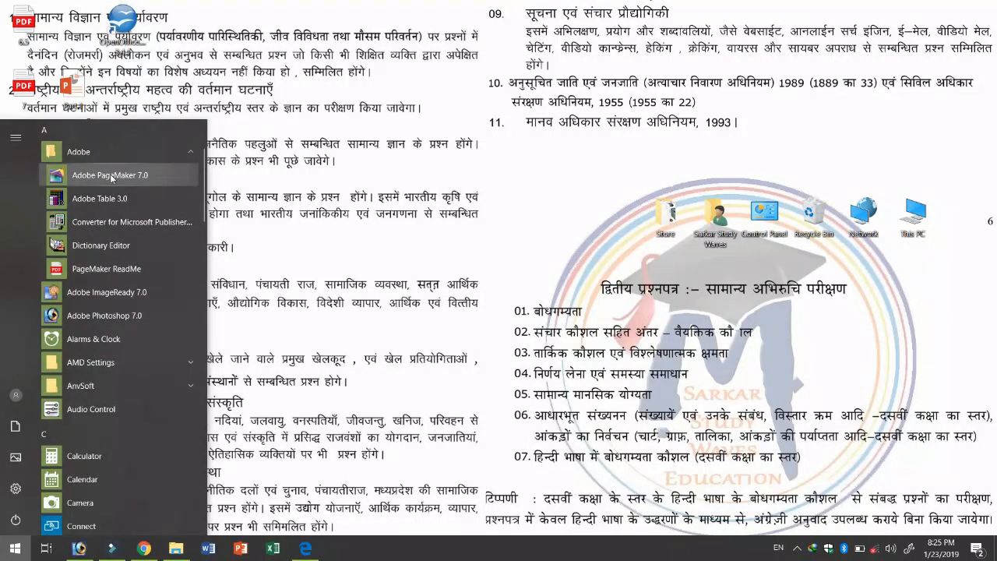
Search the computer for "page" and launch Adobe PageMaker 7.0.
click(21, 545)
click(21, 545)
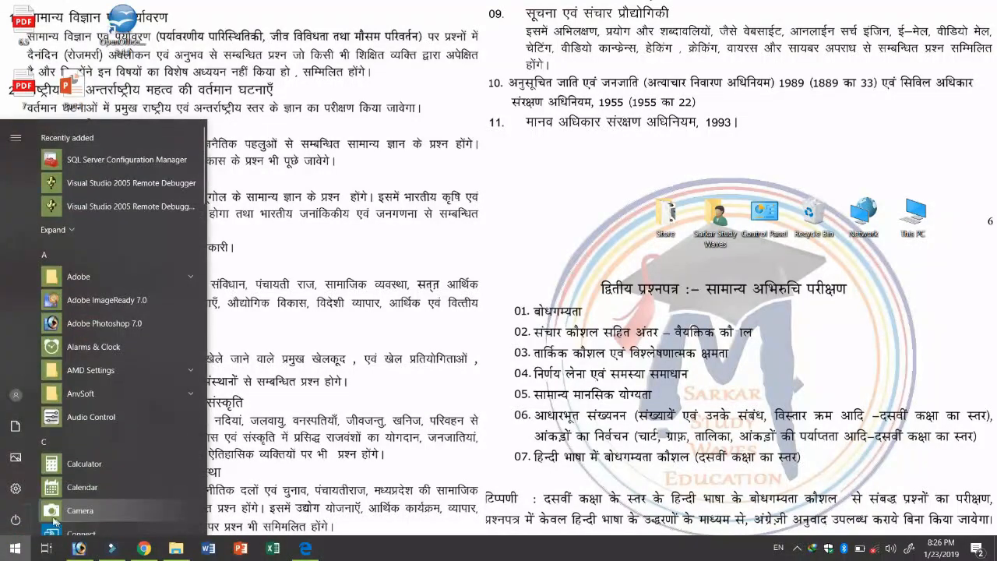
click(51, 519)
text(page)
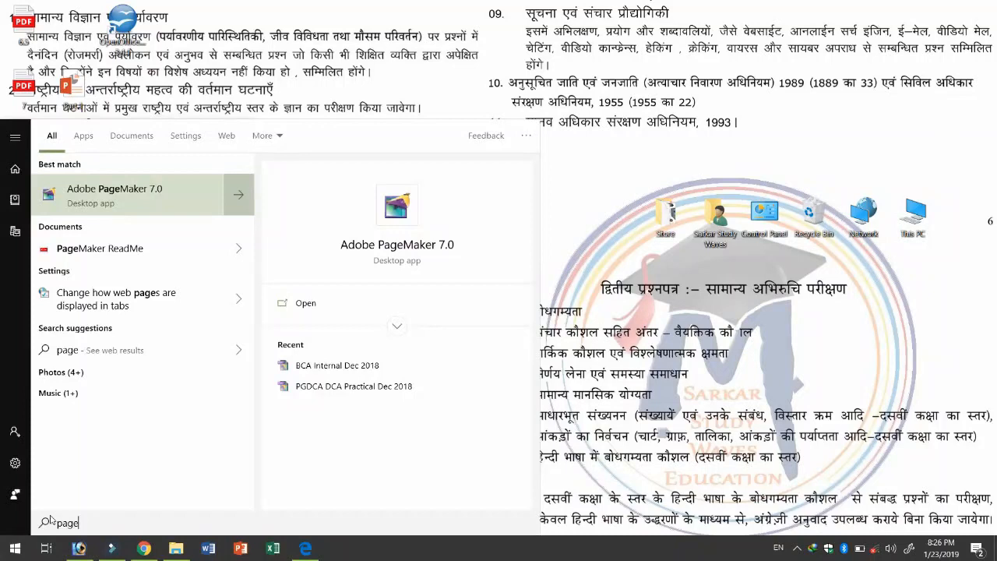
key(Return)
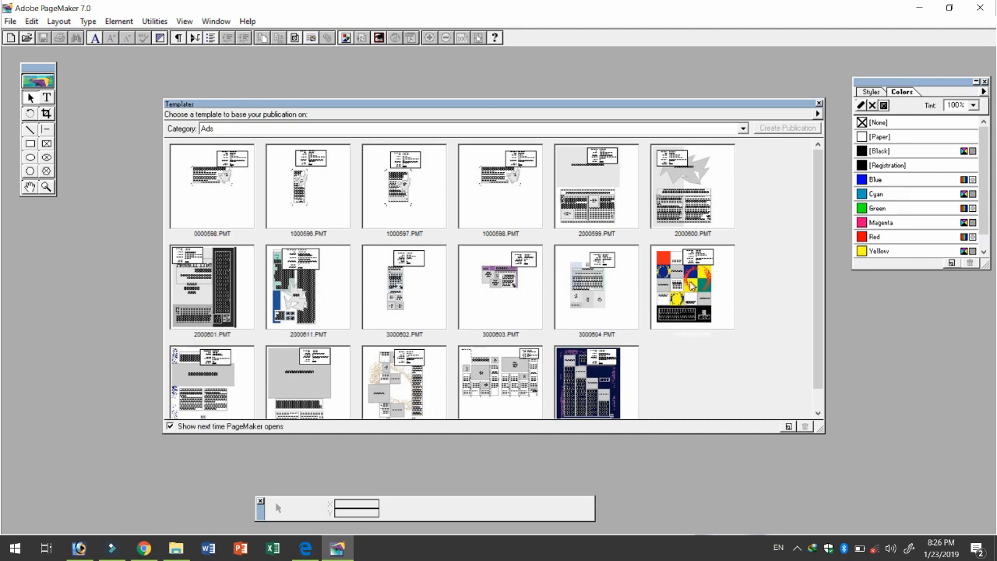
Create a publication from the Ads template with multicoloured squares and rings, accepting temporary Courier substitution for the missing ACaslon Regular font.
click(686, 282)
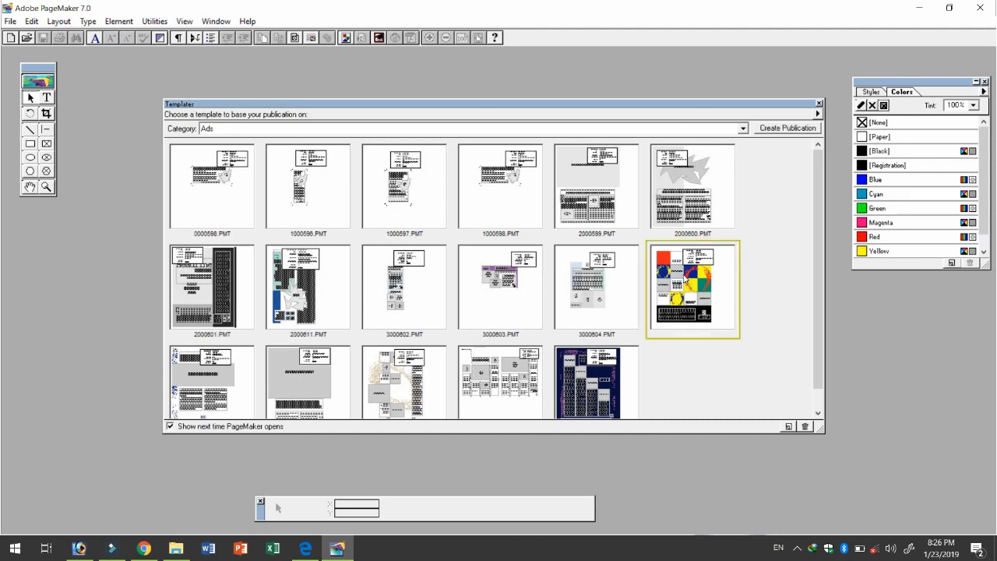
double_click(685, 278)
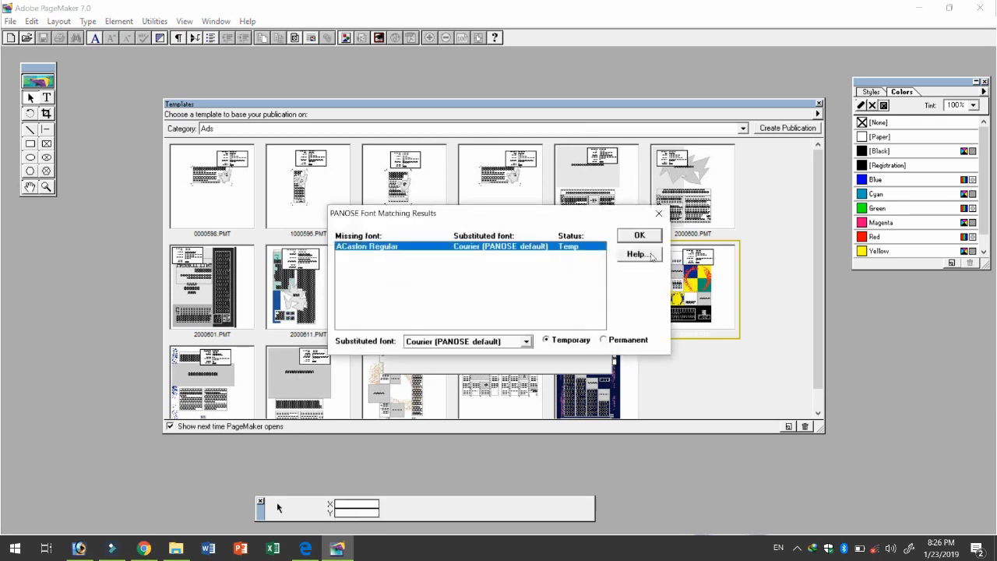
click(645, 235)
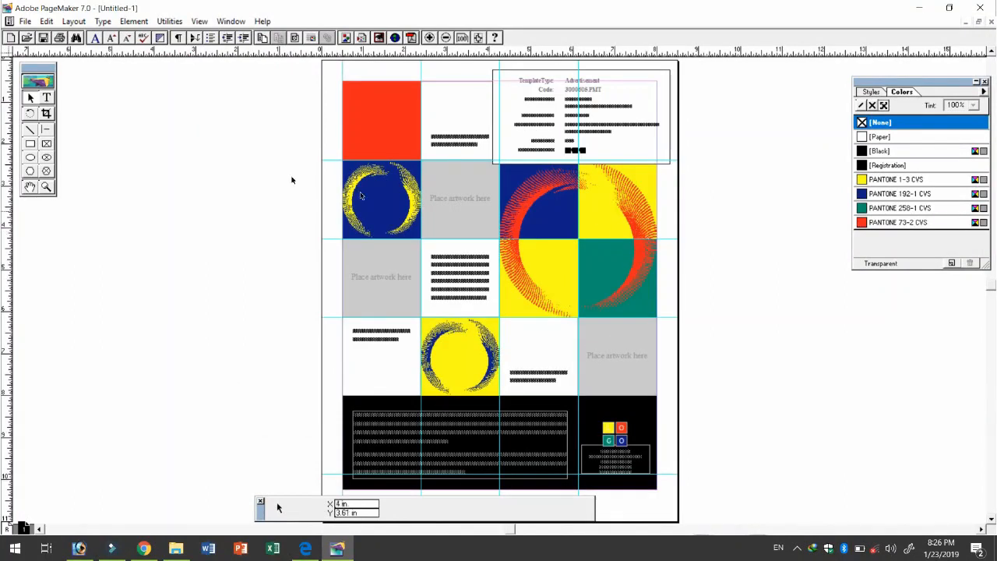
Magnify the advertisement page with the Zoom tool and examine the template information block using the Hand tool.
click(46, 187)
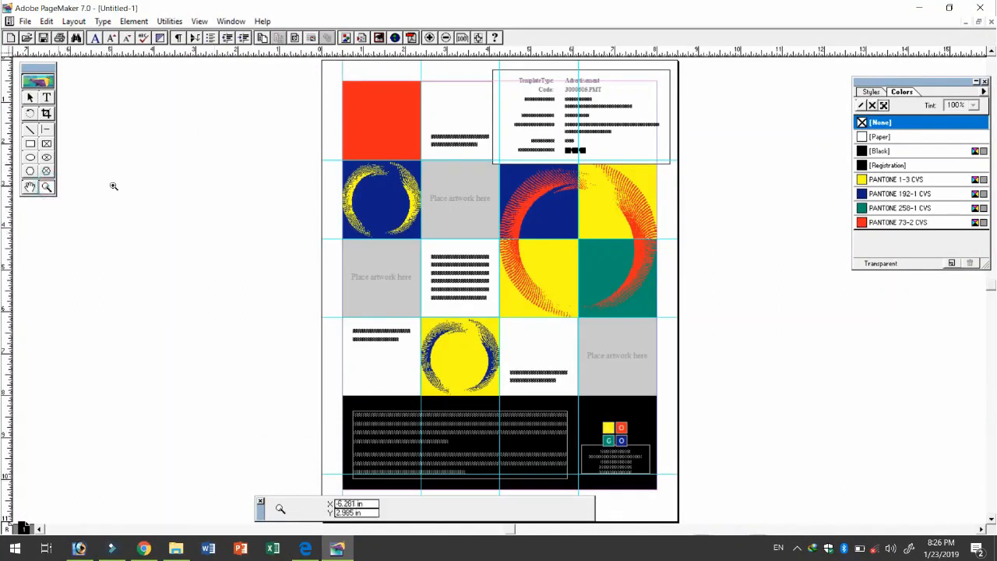
click(412, 186)
click(648, 347)
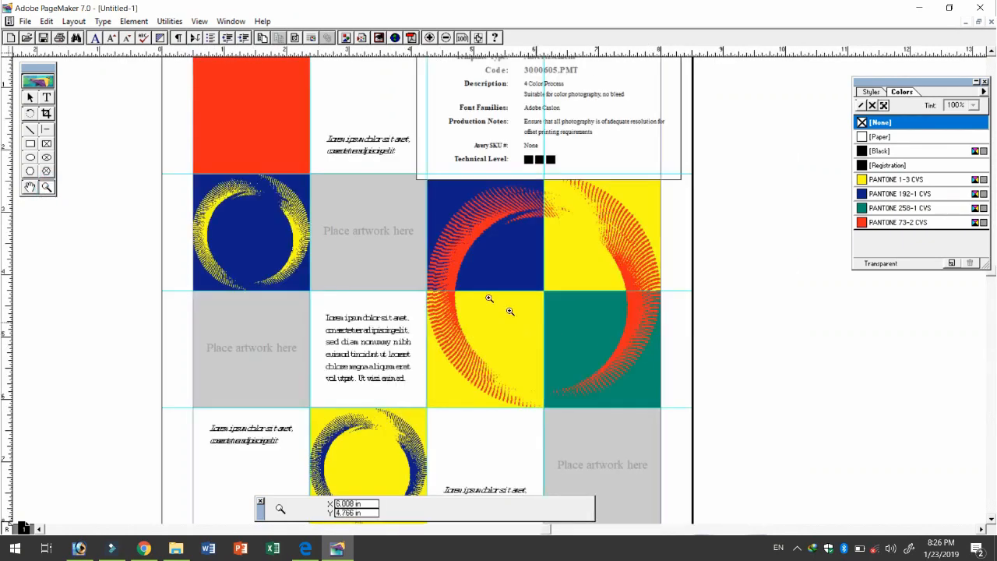
click(435, 261)
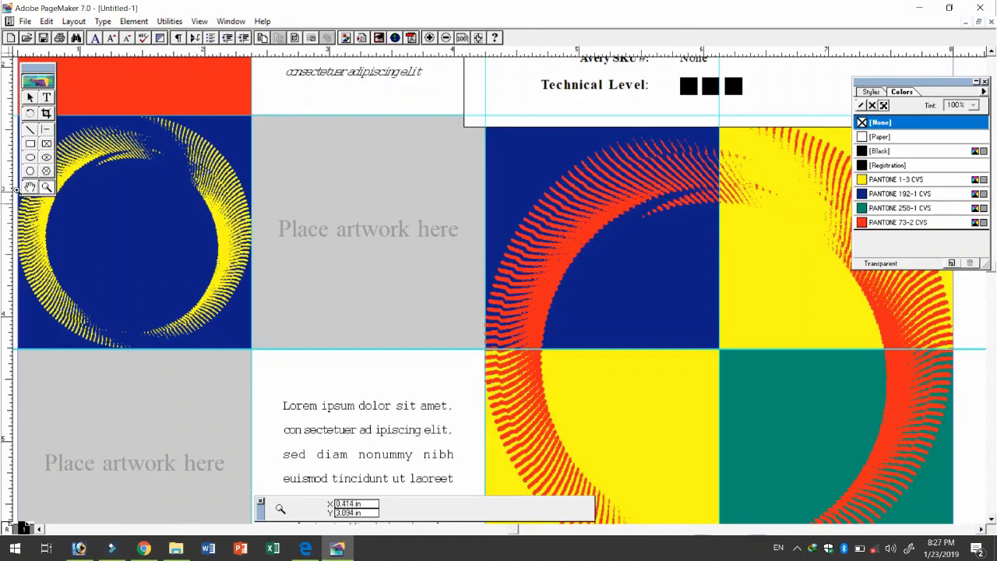
click(30, 187)
drag(297, 204, 328, 397)
drag(296, 254, 377, 407)
drag(710, 470, 554, 411)
drag(607, 342, 368, 334)
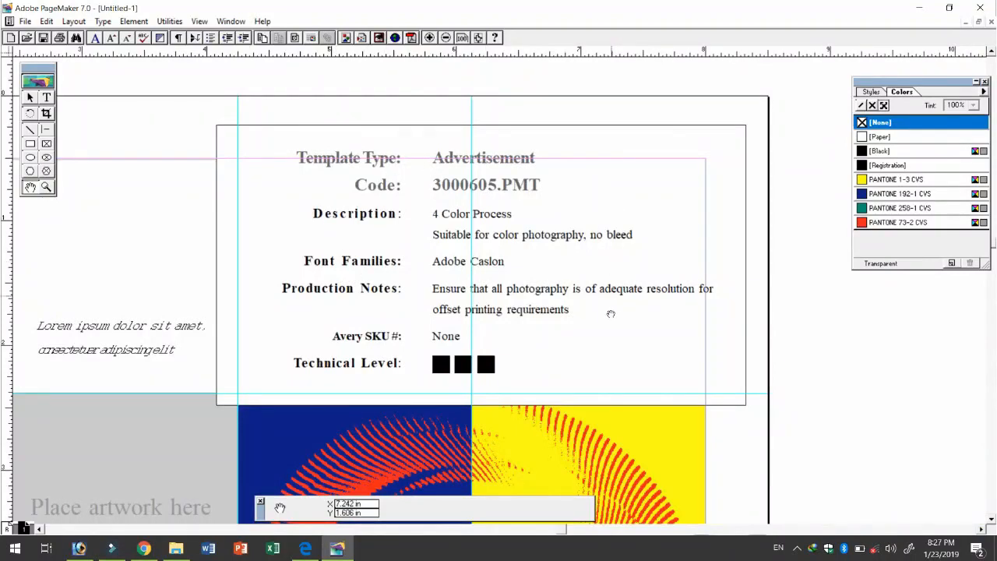
Examine the magnified advertisement's artwork, black footer text, logo block and middle placeholder text with the Hand tool.
drag(610, 412, 581, 341)
drag(563, 432, 574, 328)
drag(566, 463, 579, 212)
drag(537, 328, 597, 248)
drag(568, 334, 567, 201)
drag(552, 335, 561, 221)
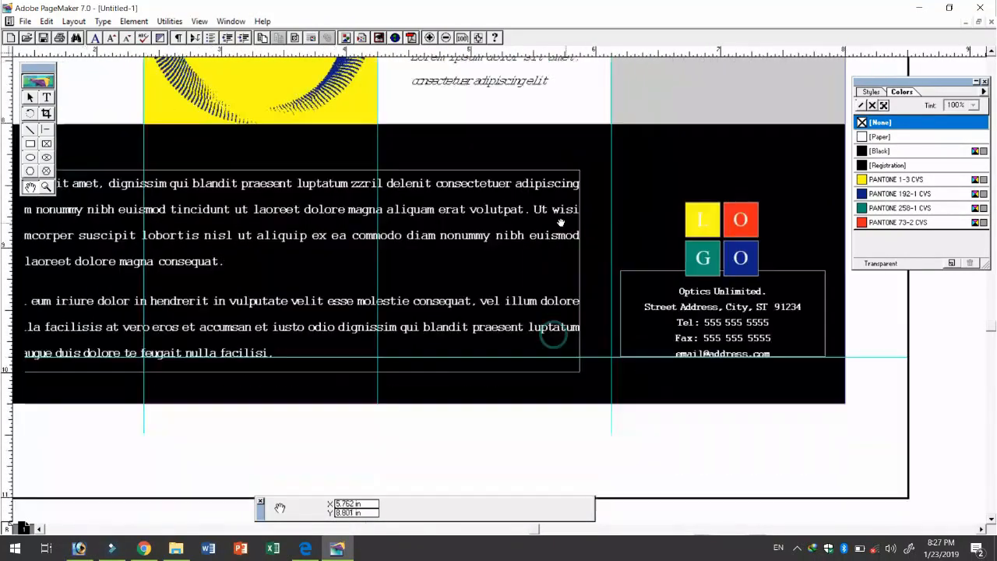
drag(378, 224, 541, 419)
drag(391, 248, 506, 321)
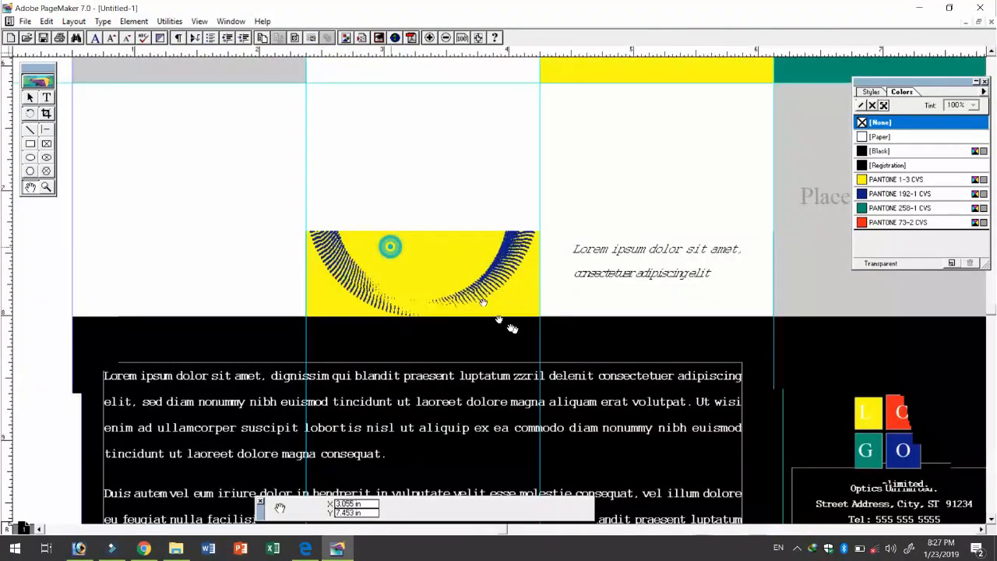
drag(482, 240, 483, 343)
drag(493, 236, 483, 320)
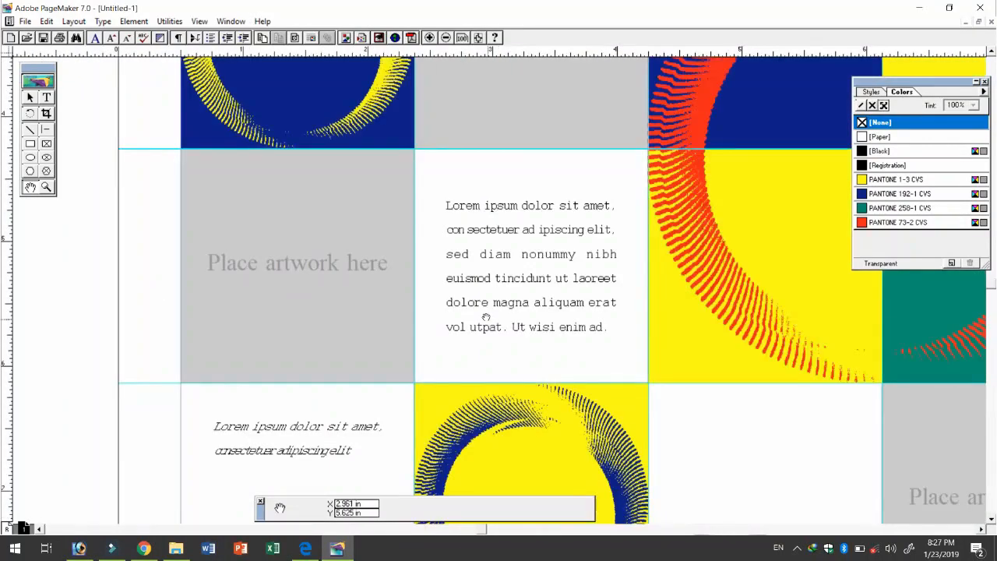
Zoom out to view the whole advertisement page, and magnify its centre one level with the Zoom tool.
ctrl+alt+click(494, 303)
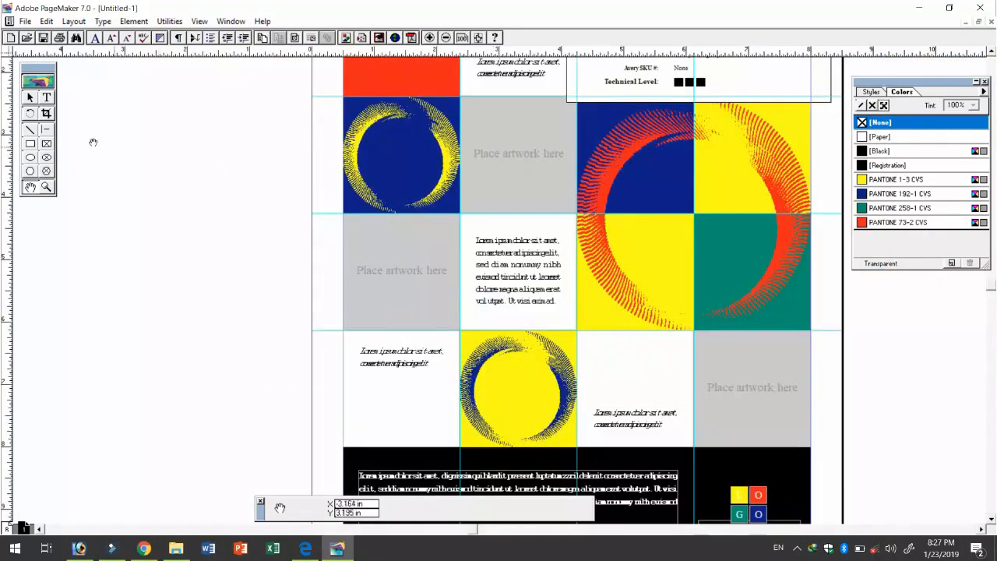
click(46, 188)
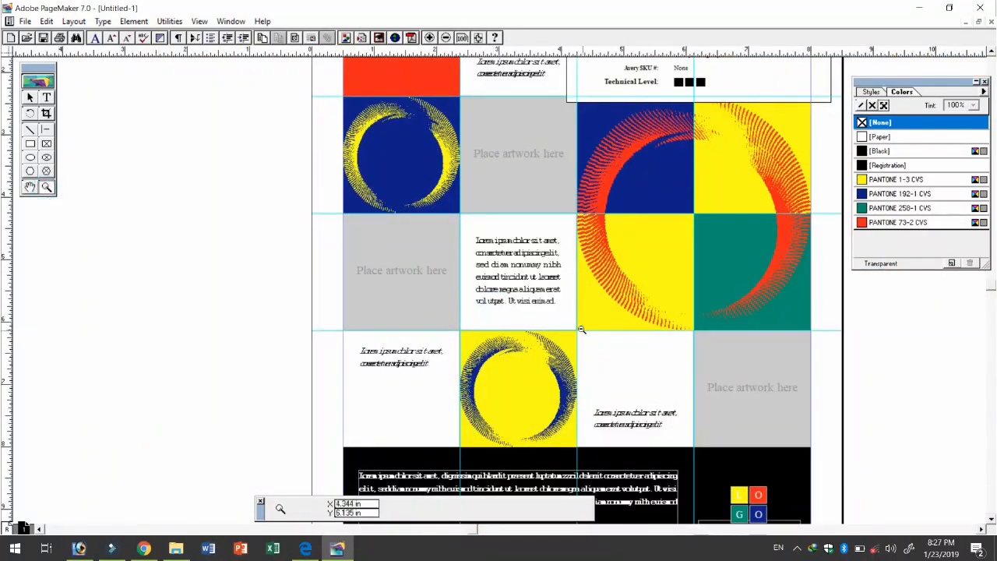
ctrl+click(611, 323)
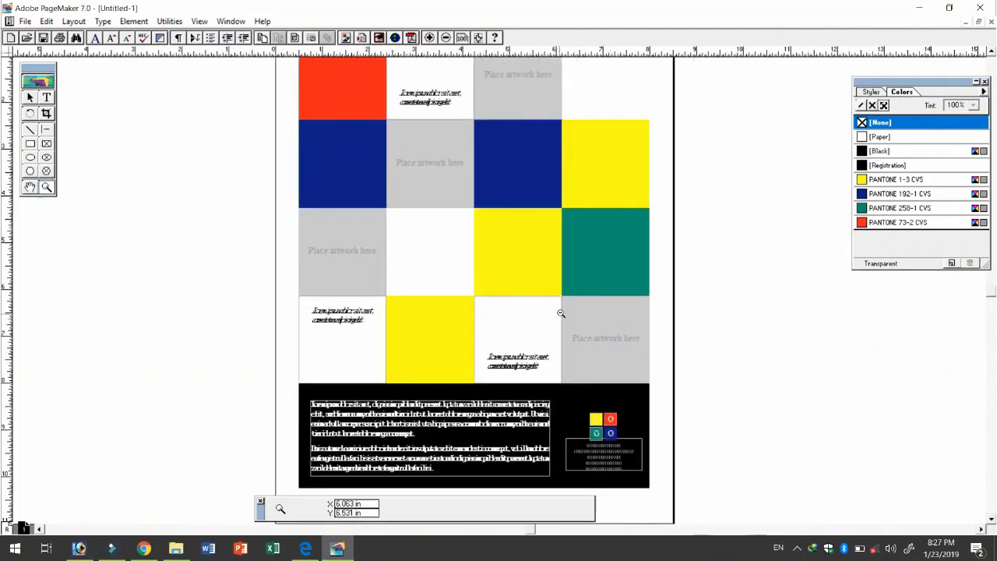
ctrl+click(556, 309)
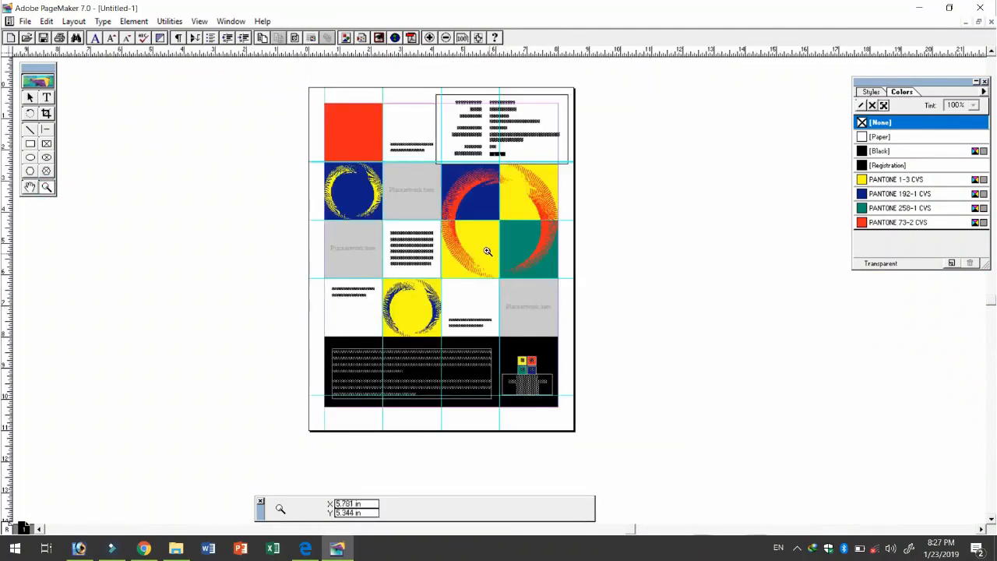
click(480, 248)
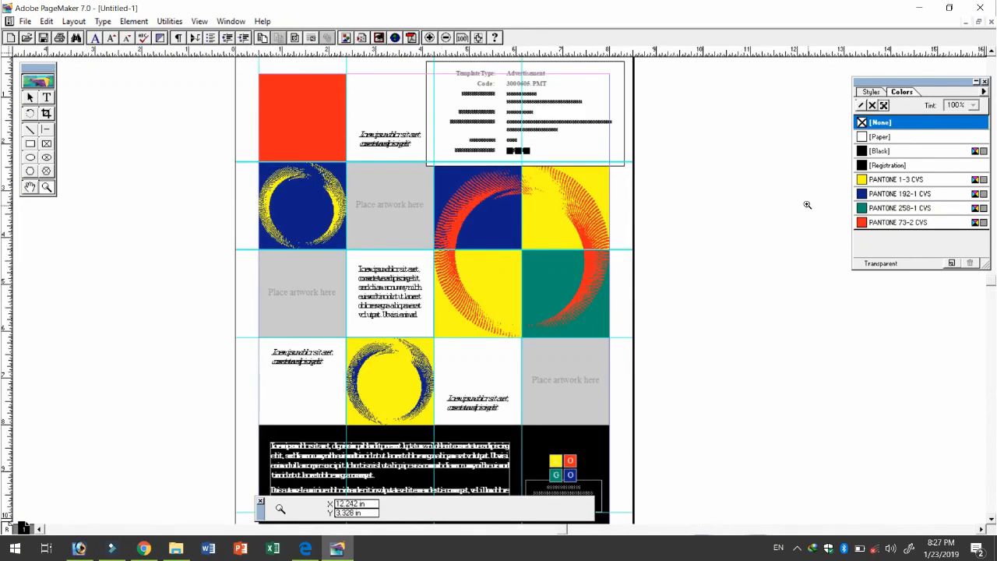
Bring the Styles palette to the front, and close both the control palette and the Styles and Colors palette group.
click(872, 93)
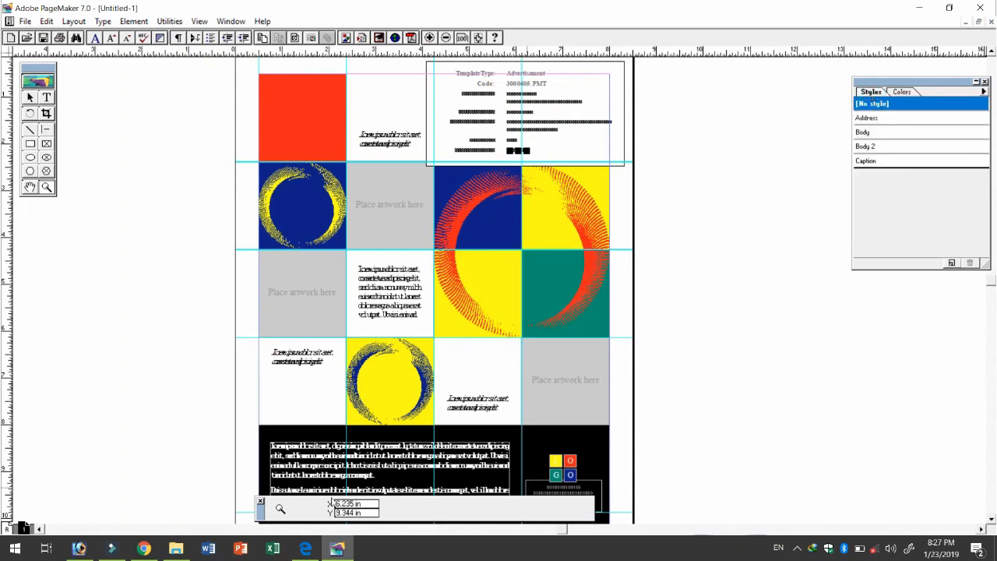
click(260, 502)
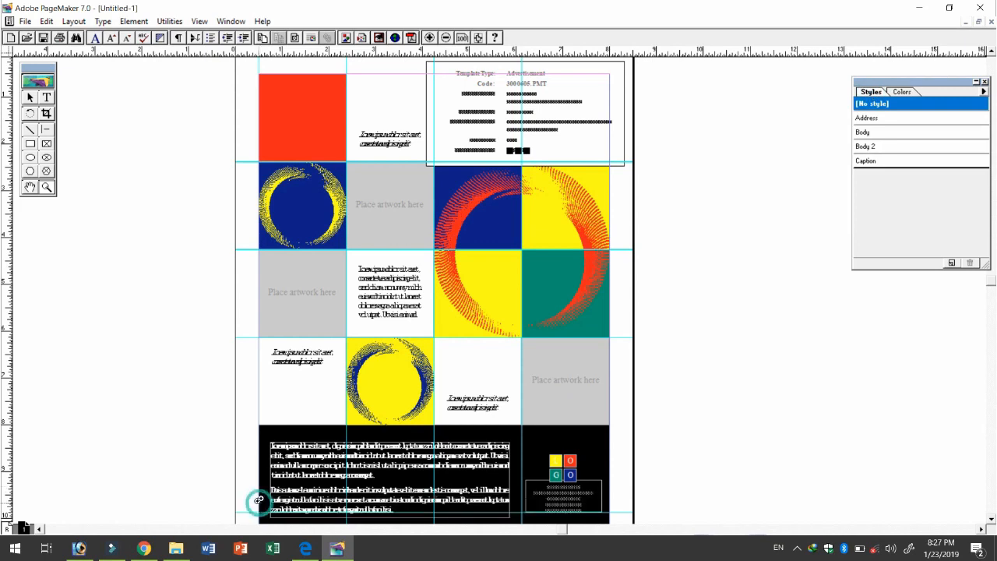
click(985, 82)
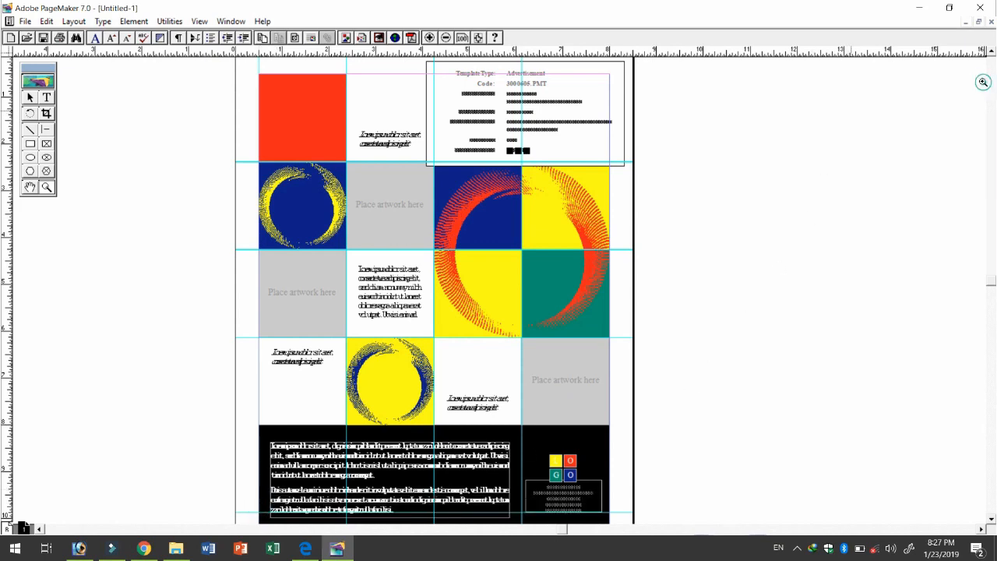
Show the control palette and the Styles palette, and activate the Text tool to display the character formatting controls.
click(229, 22)
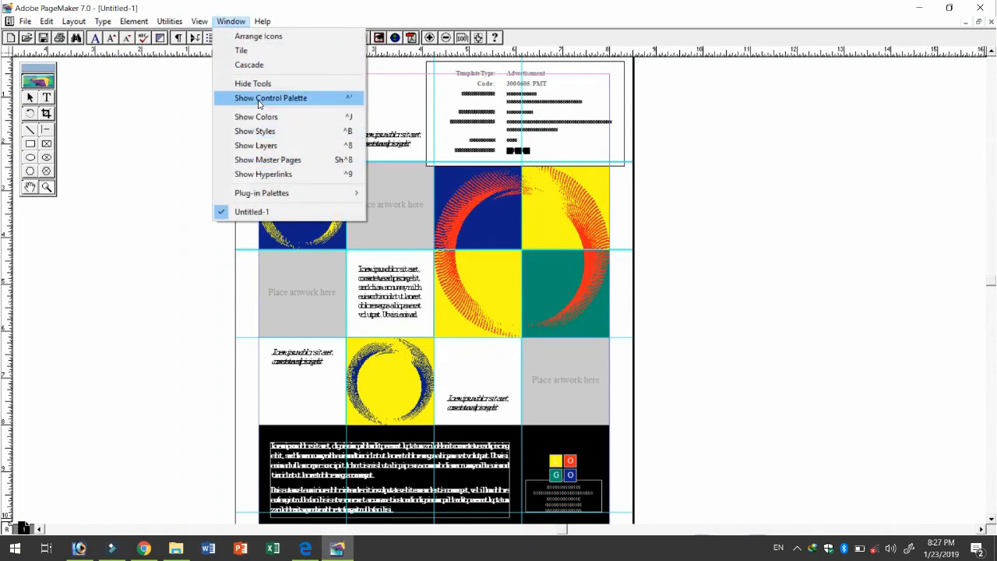
click(261, 100)
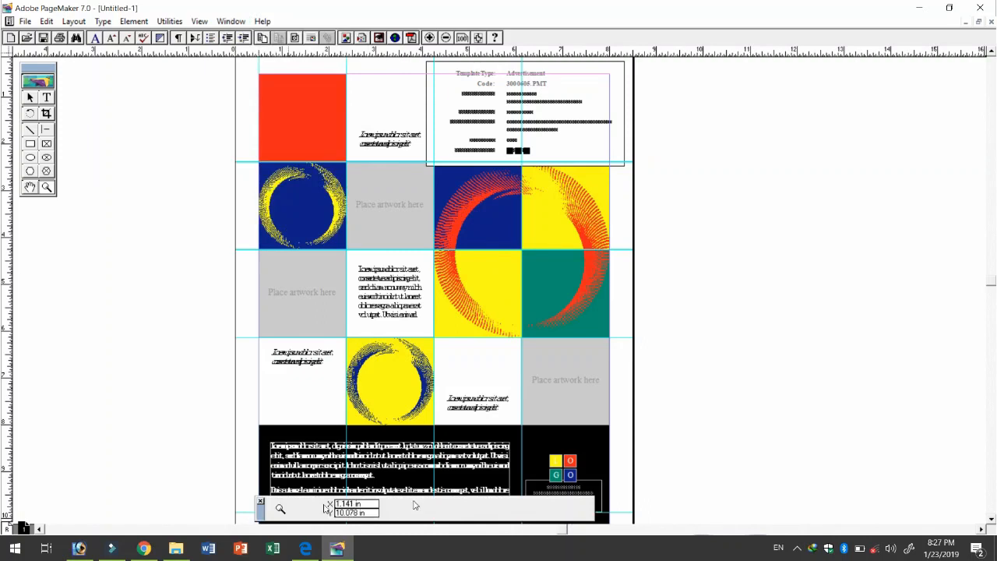
click(234, 22)
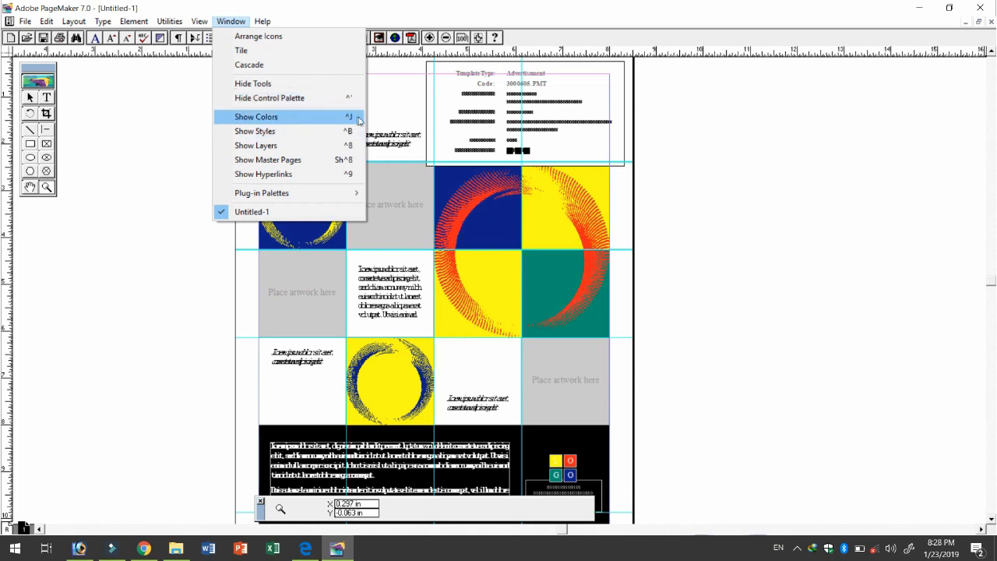
click(310, 138)
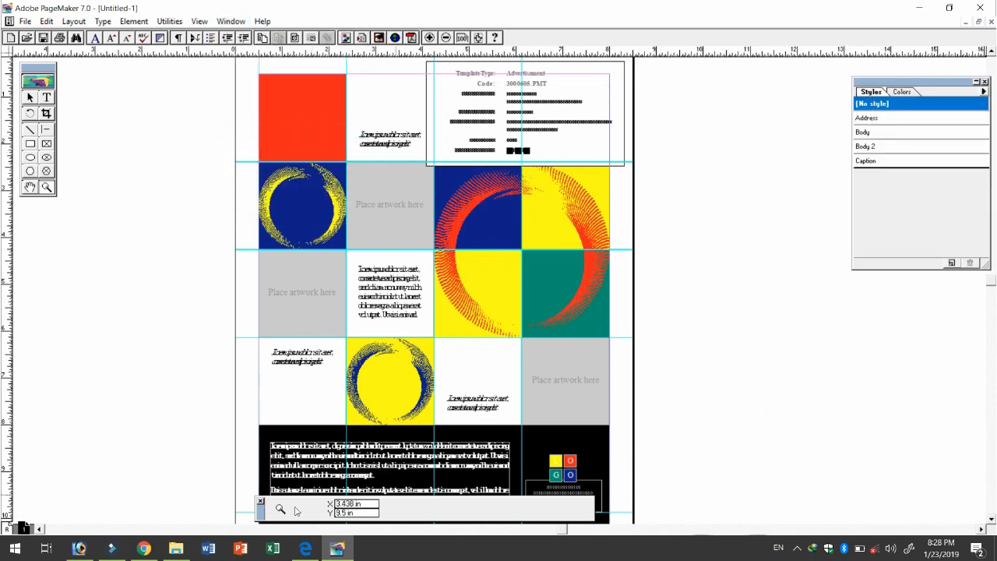
click(47, 98)
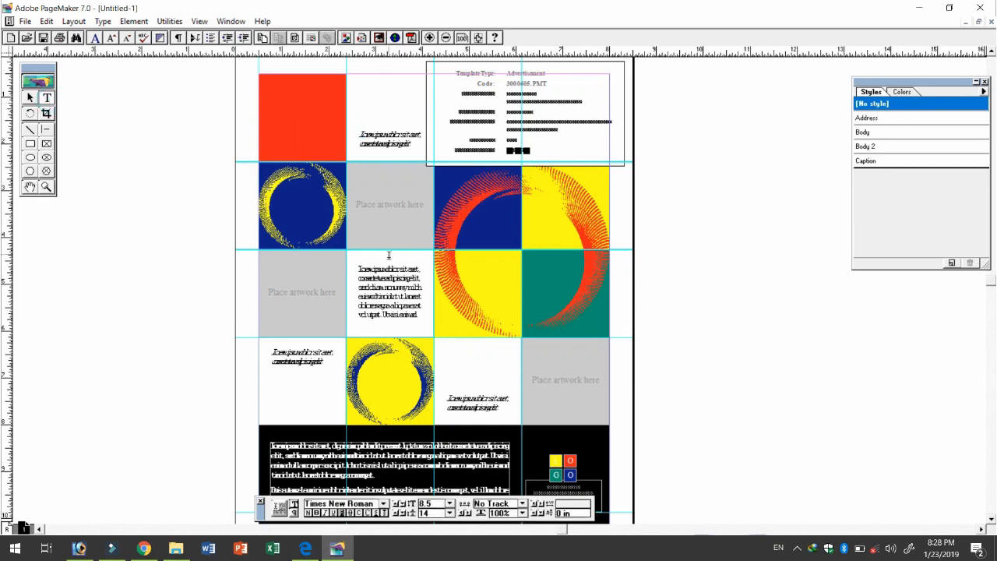
Create a new one-page Letter publication in tall orientation with double-sided, facing pages.
click(11, 37)
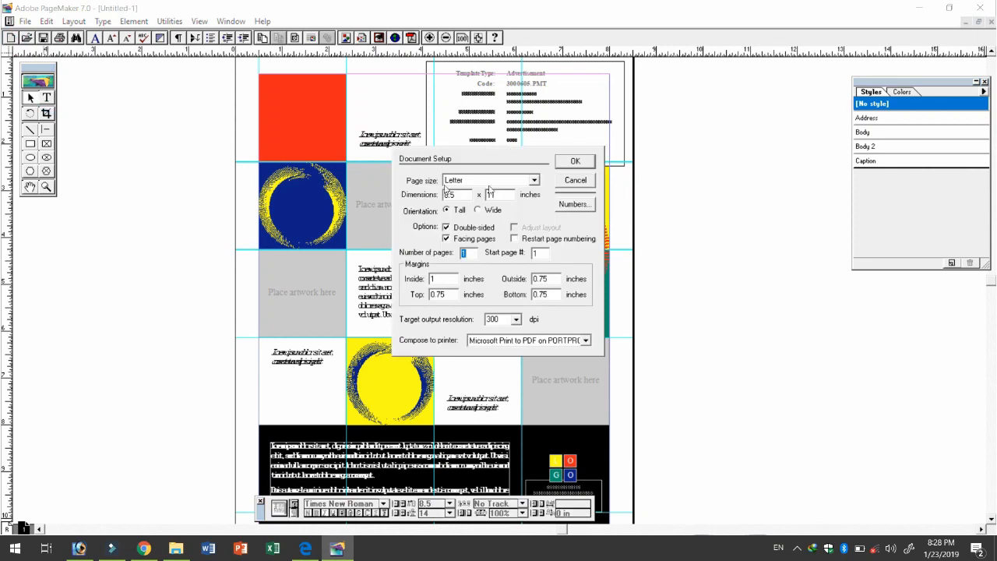
click(576, 161)
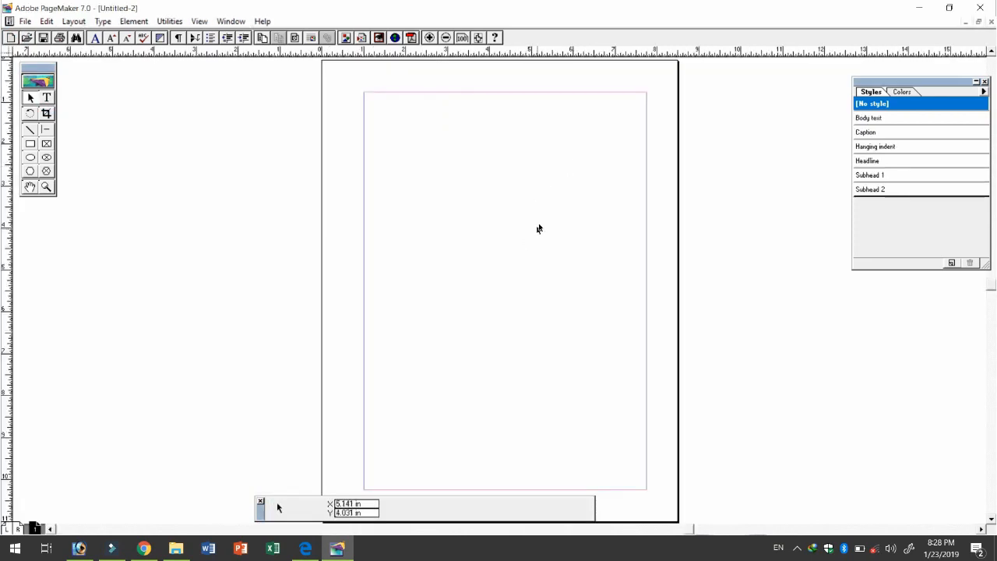
Add the text line "Sarkar Study Waves Education" at the page's left margin, below the upper margin.
ctrl+click(541, 215)
ctrl+click(465, 305)
ctrl+click(495, 300)
ctrl+alt+click(488, 297)
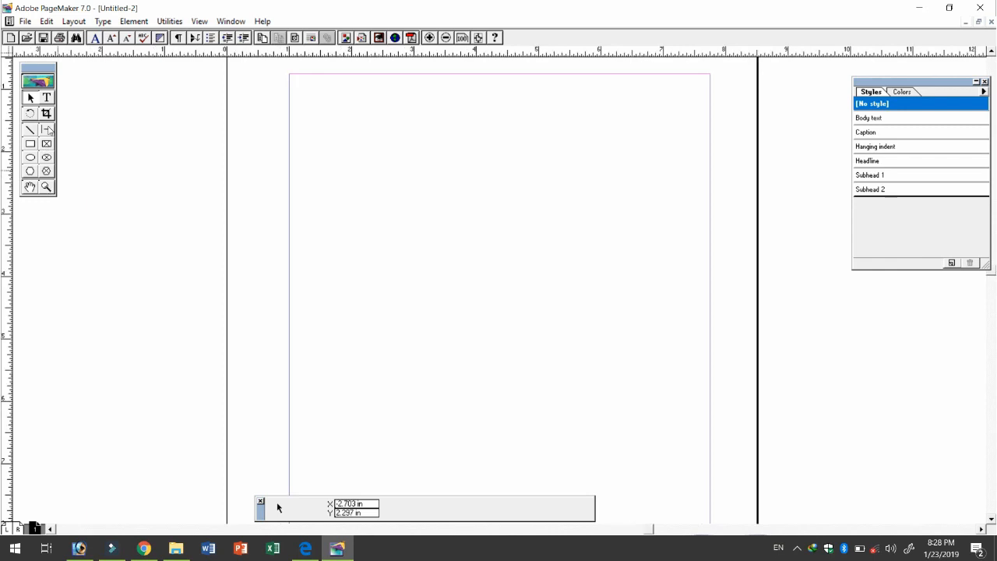
click(47, 98)
click(292, 140)
text(S)
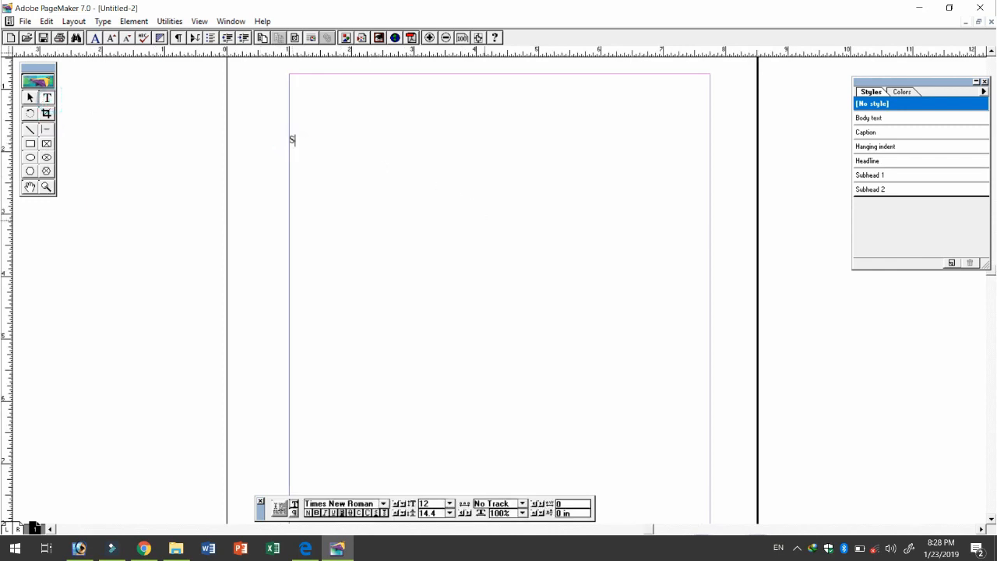
text(arkar Study Waves Education)
key(ctrl+a)
click(424, 143)
Try the Body text, Caption, Hanging indent, Headline, Subhead 1 and Subhead 2 styles on the text line.
ctrl+click(423, 150)
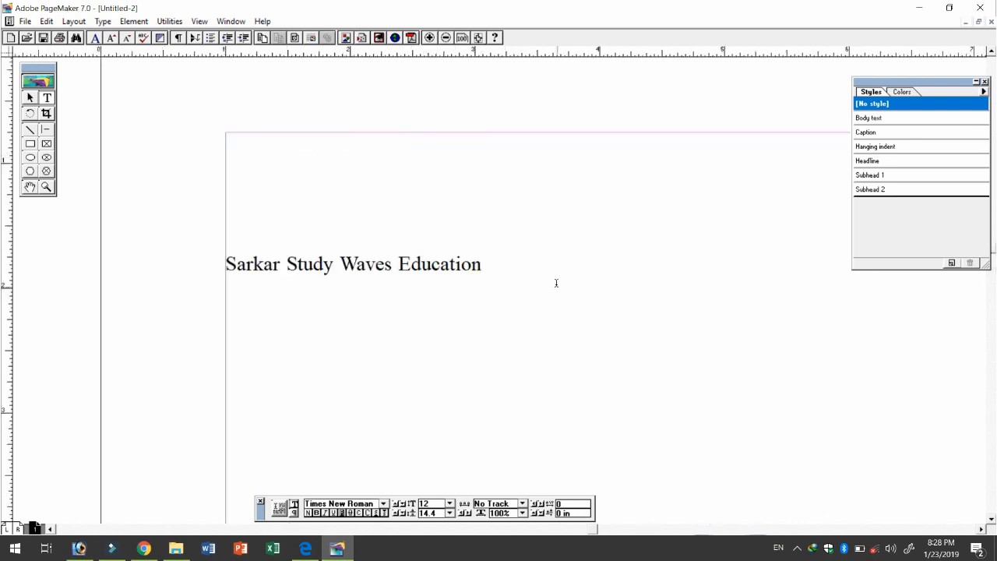
click(881, 149)
click(874, 134)
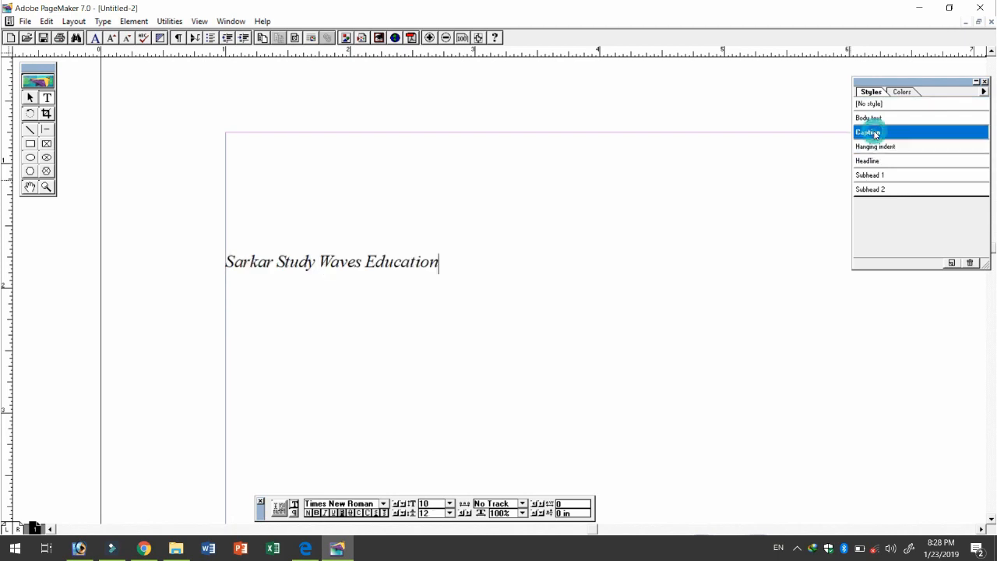
click(872, 118)
click(875, 162)
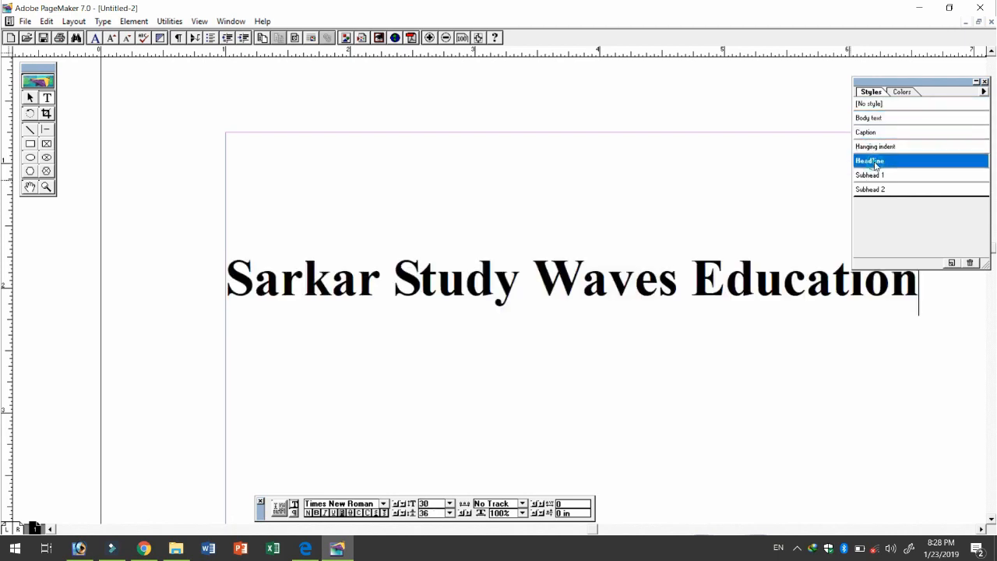
click(871, 190)
click(871, 175)
click(872, 162)
click(875, 146)
click(868, 132)
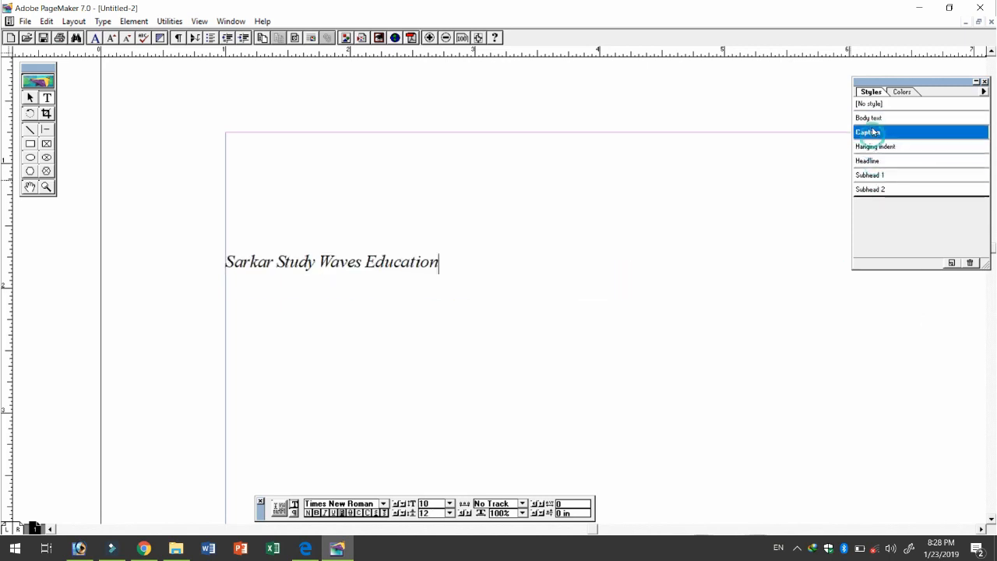
click(869, 118)
click(869, 132)
click(873, 147)
click(873, 161)
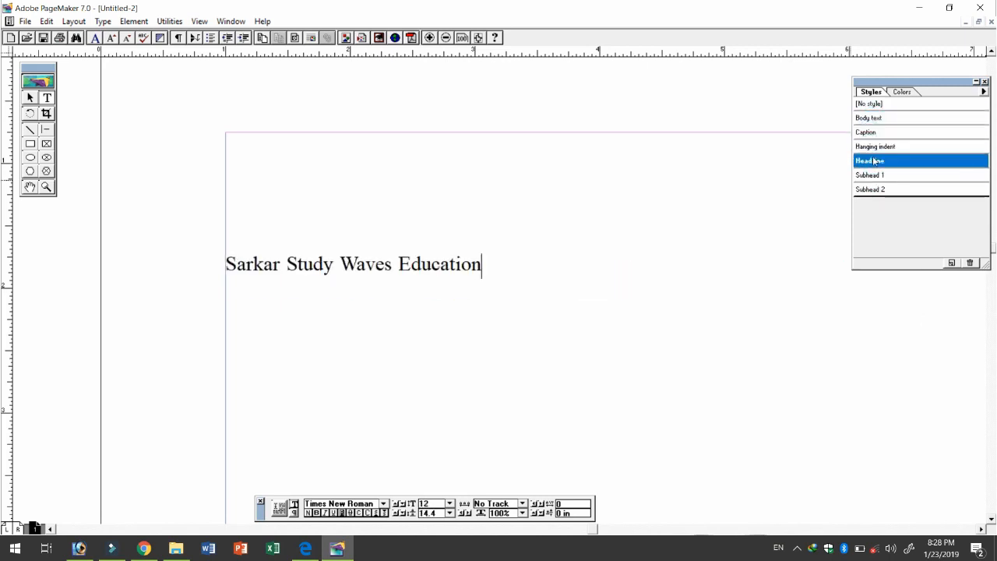
click(873, 176)
click(873, 189)
click(873, 176)
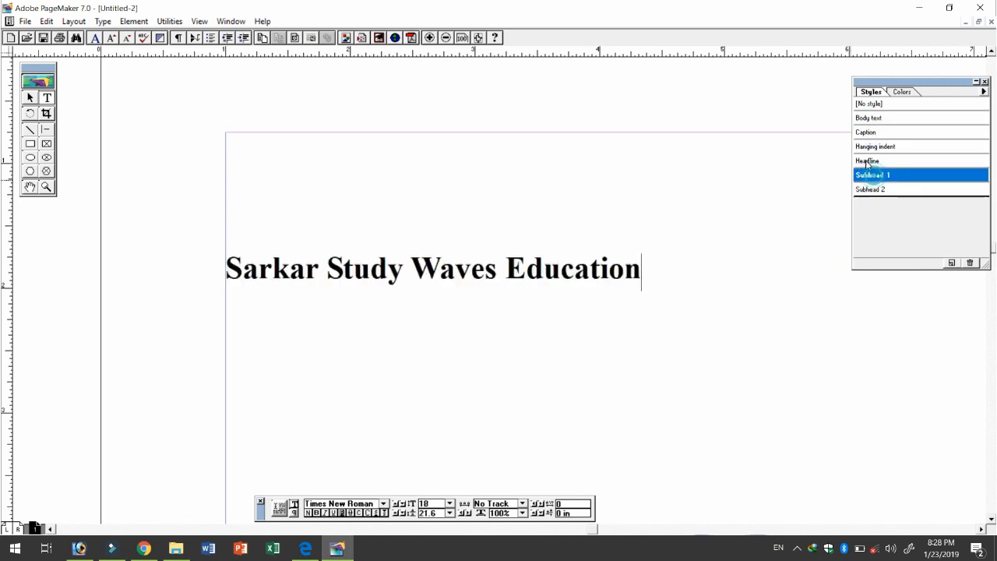
click(871, 161)
click(870, 147)
click(869, 133)
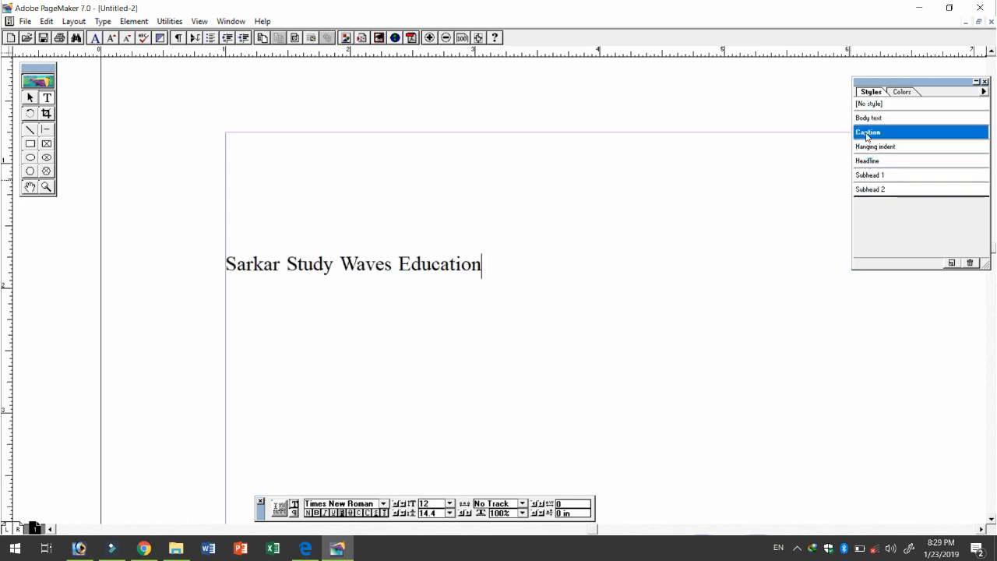
click(868, 119)
click(866, 133)
click(871, 147)
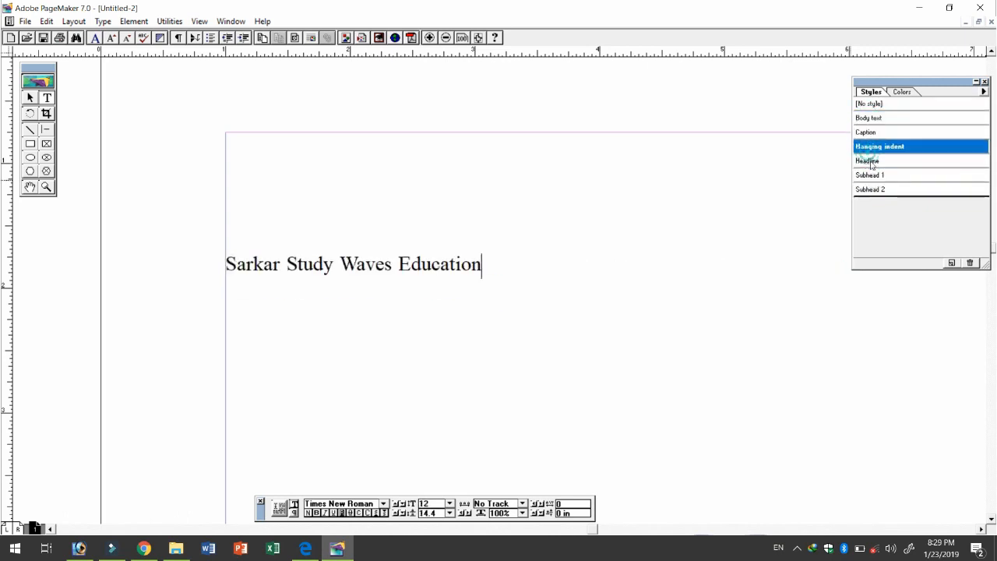
Compare the Subhead, Hanging indent and Headline styles on the text line and apply the Headline style.
click(871, 161)
click(872, 190)
click(871, 175)
click(871, 162)
click(872, 147)
click(869, 161)
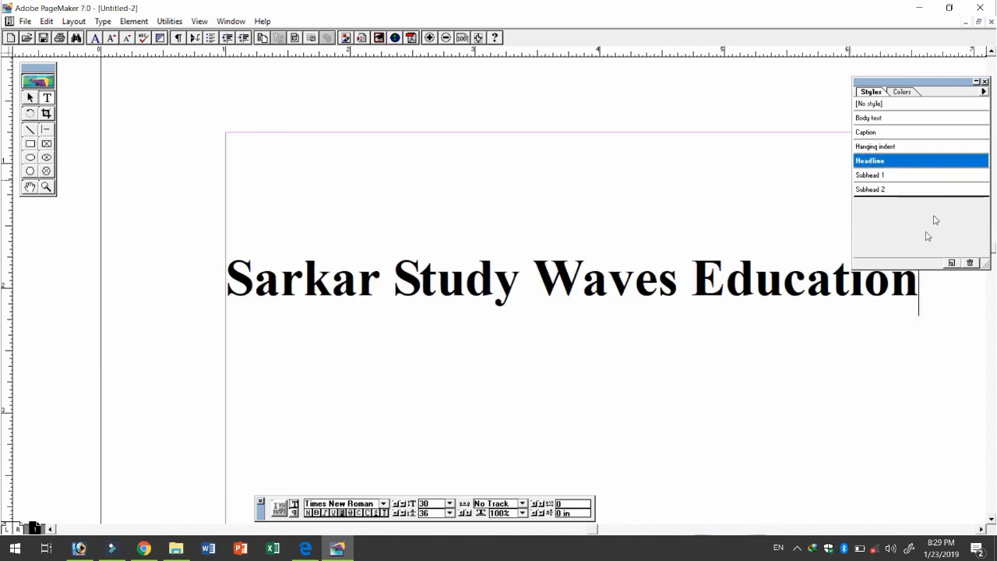
click(907, 93)
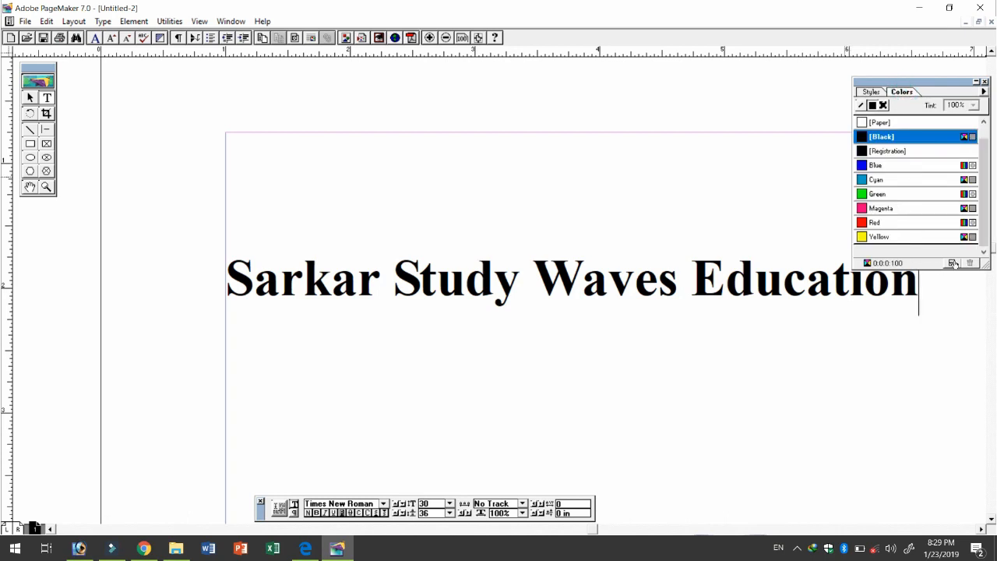
click(178, 23)
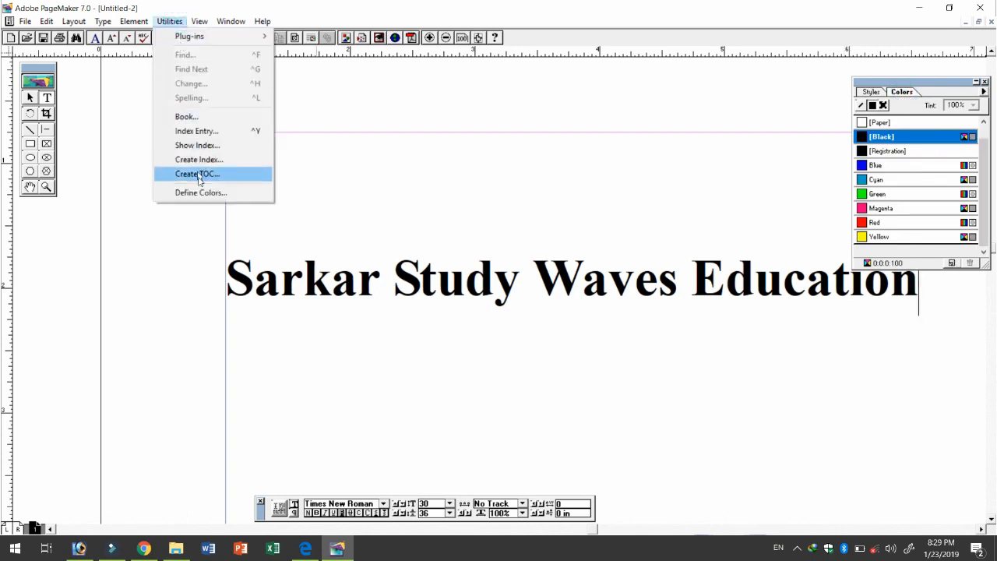
mouse_move(99, 22)
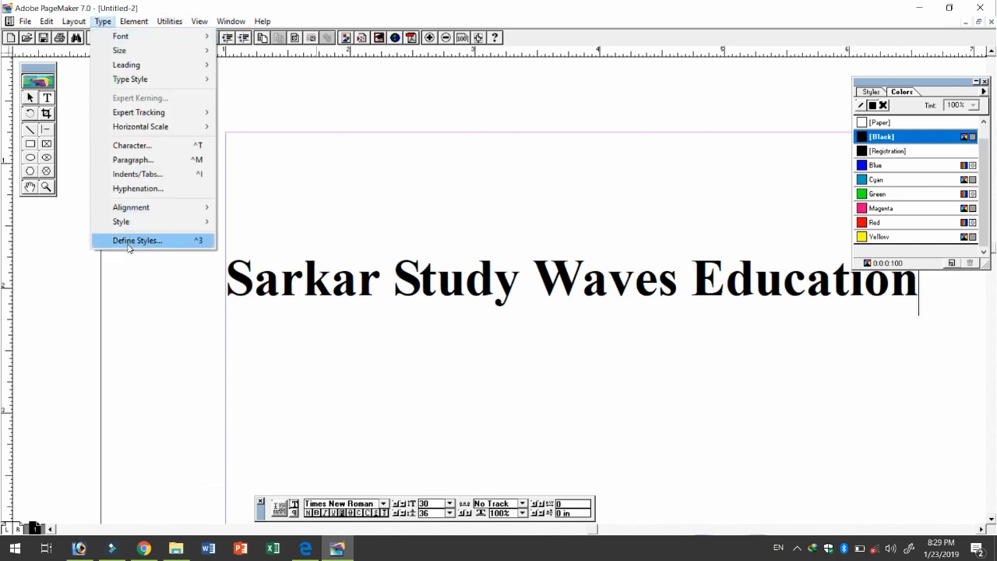
mouse_move(169, 22)
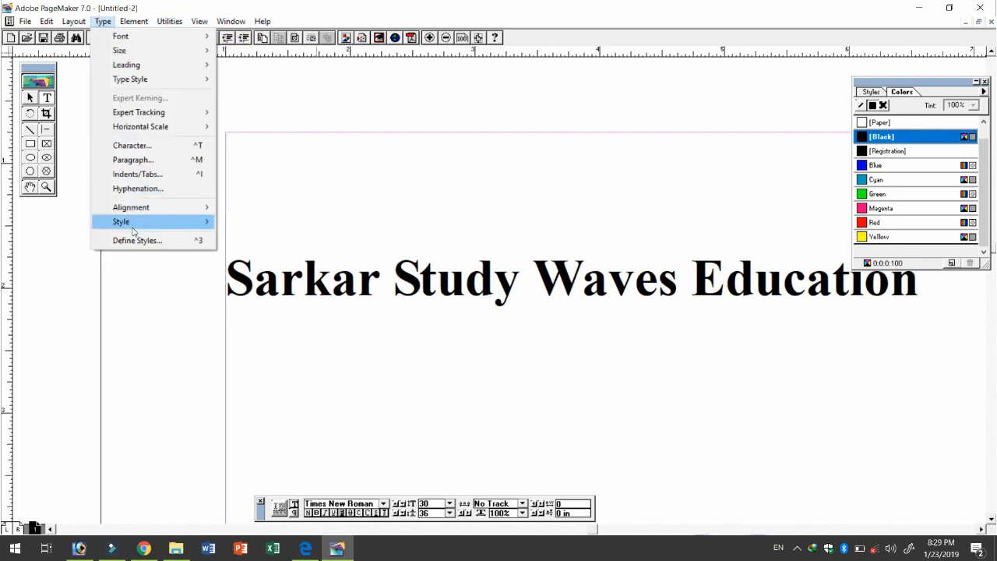
click(873, 97)
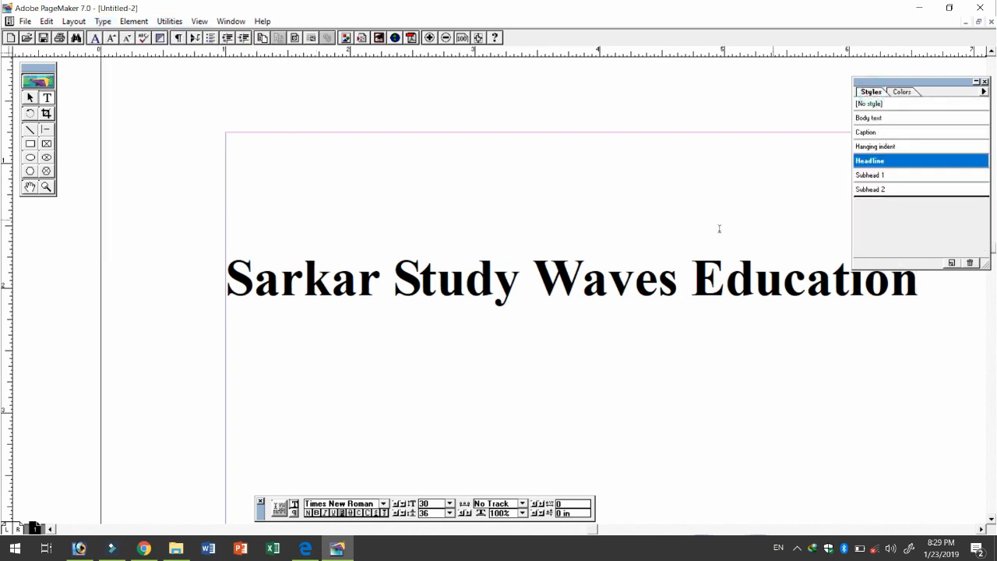
Add a second text line at the left margin below the heading, repeating the heading's first word.
click(30, 98)
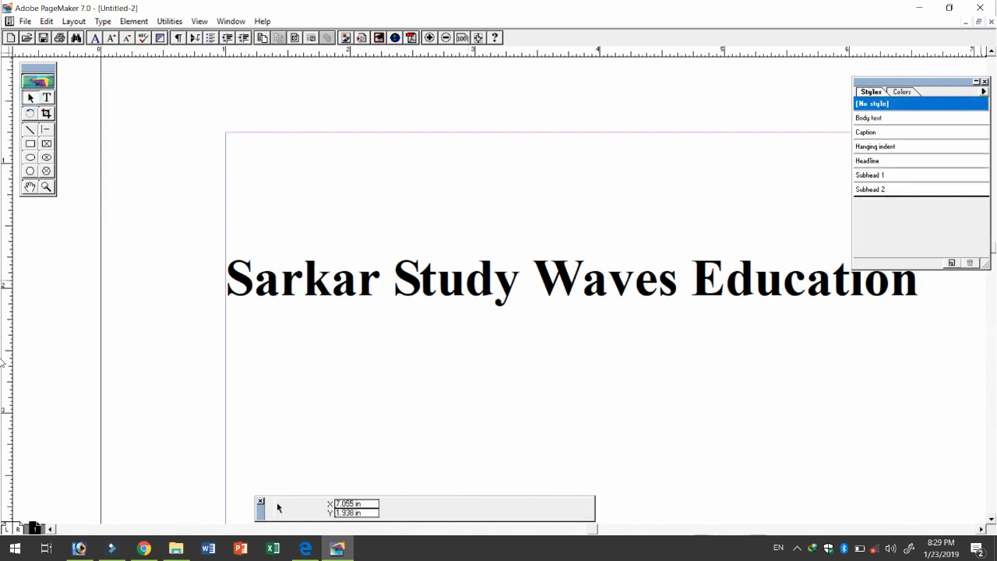
click(991, 521)
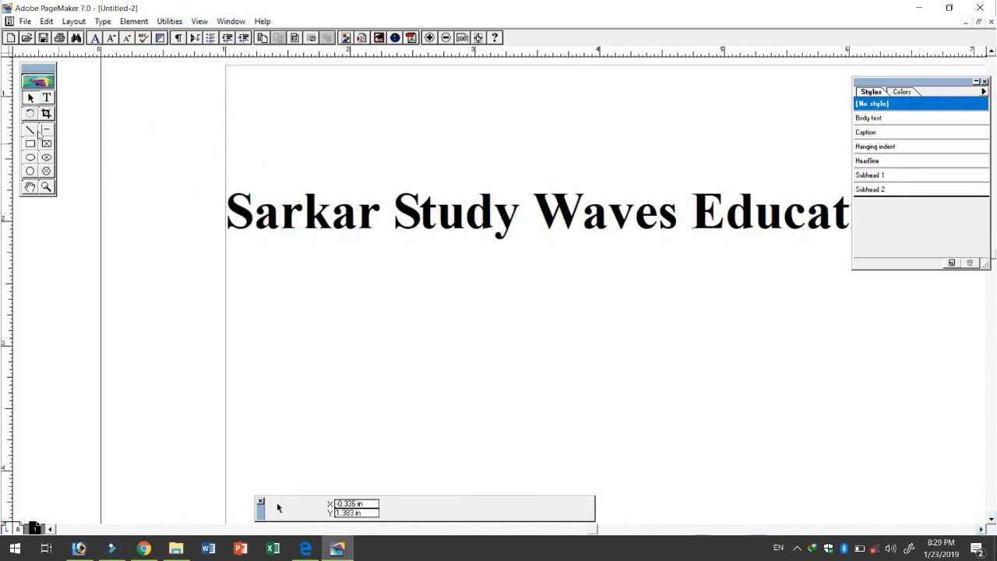
click(47, 98)
click(256, 336)
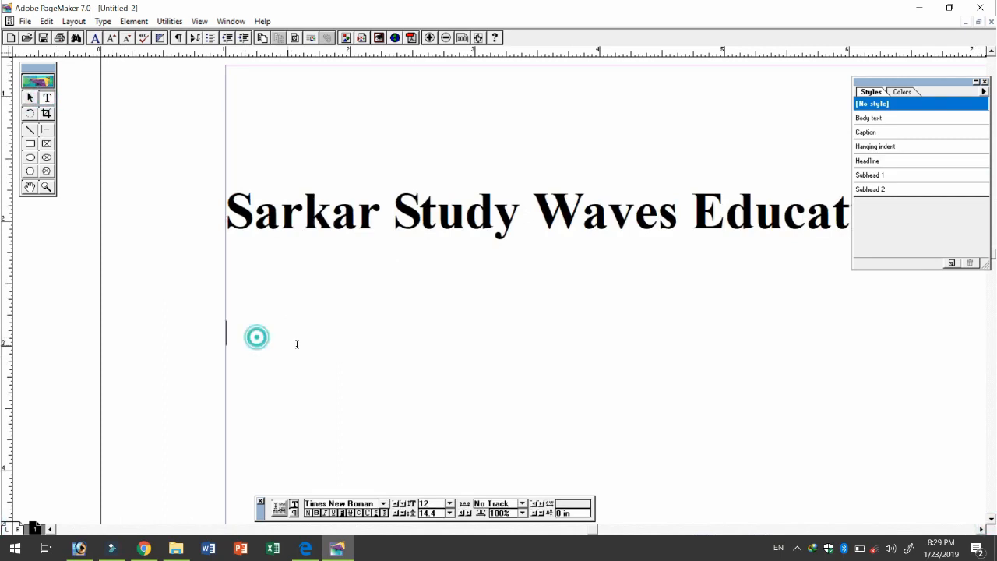
text(Sarkar)
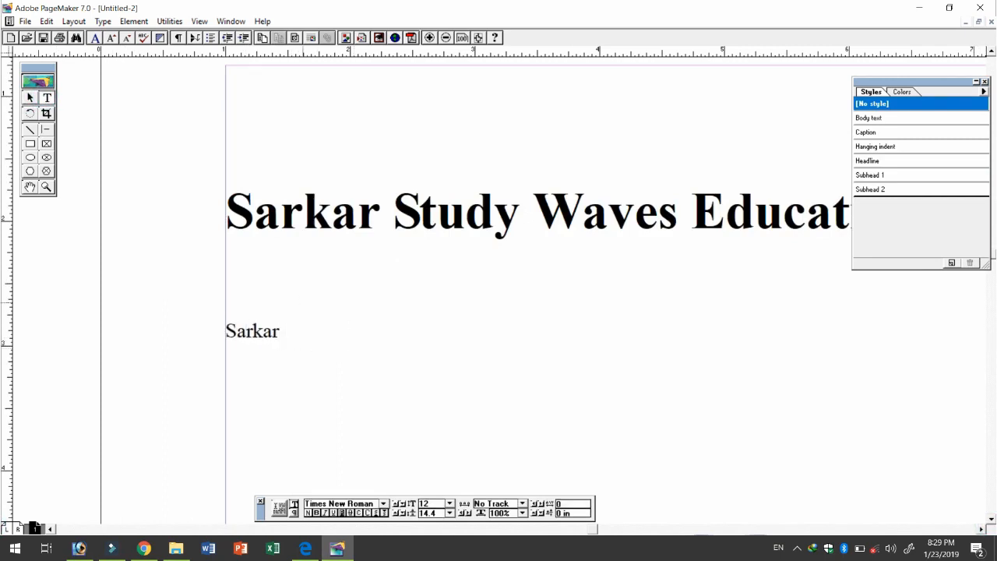
drag(281, 335, 224, 326)
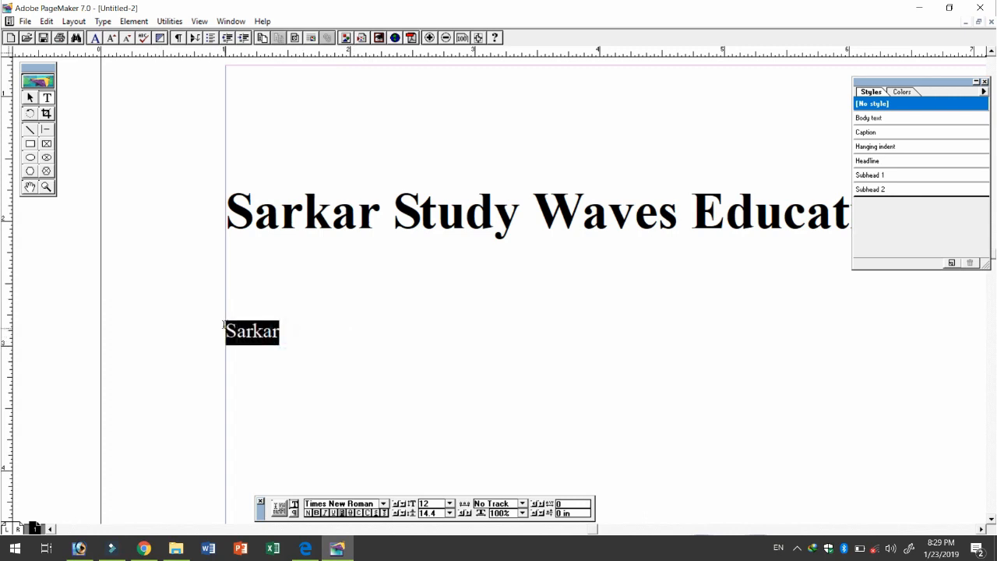
click(256, 343)
click(282, 331)
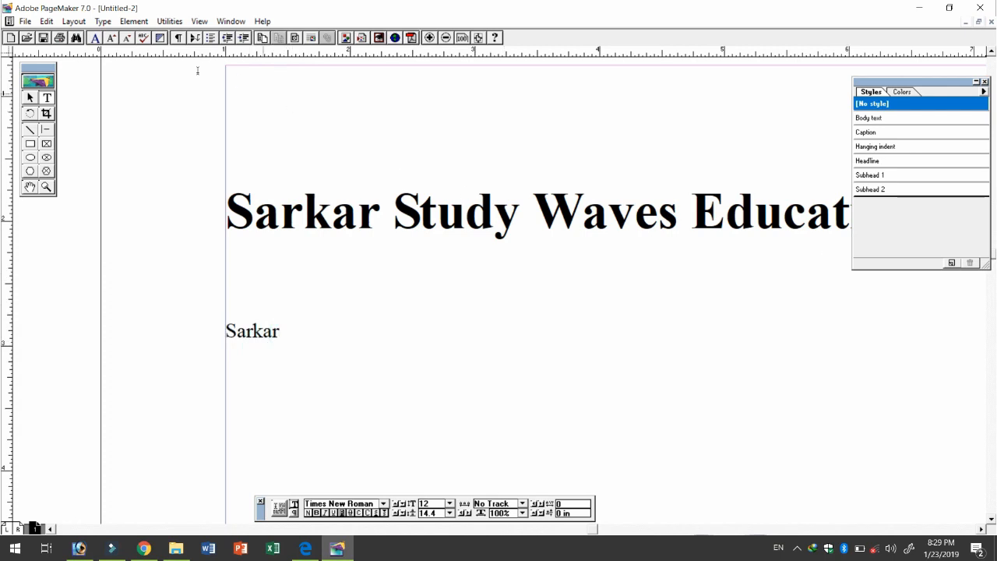
Start defining a new paragraph style named MyStyle.
click(103, 21)
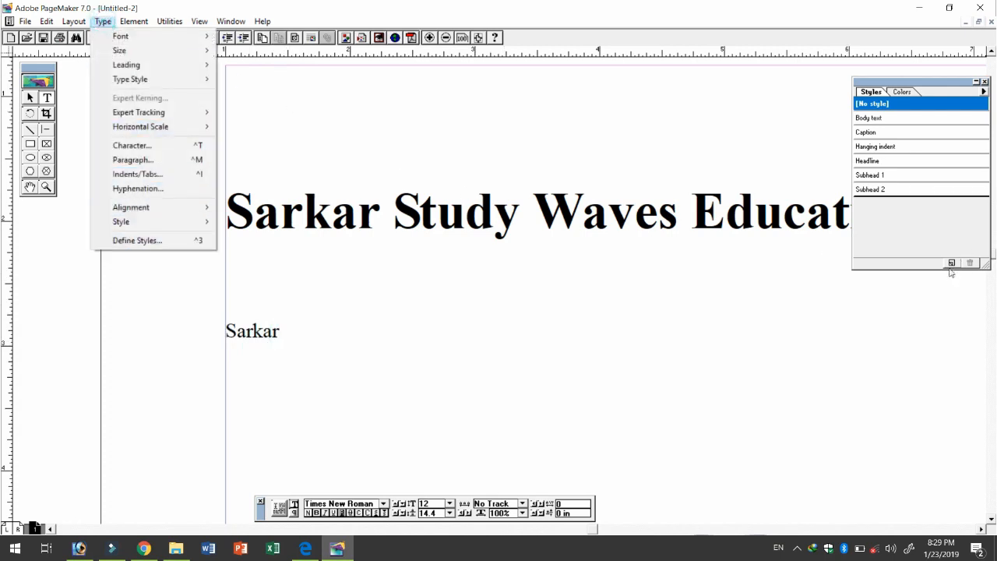
click(144, 240)
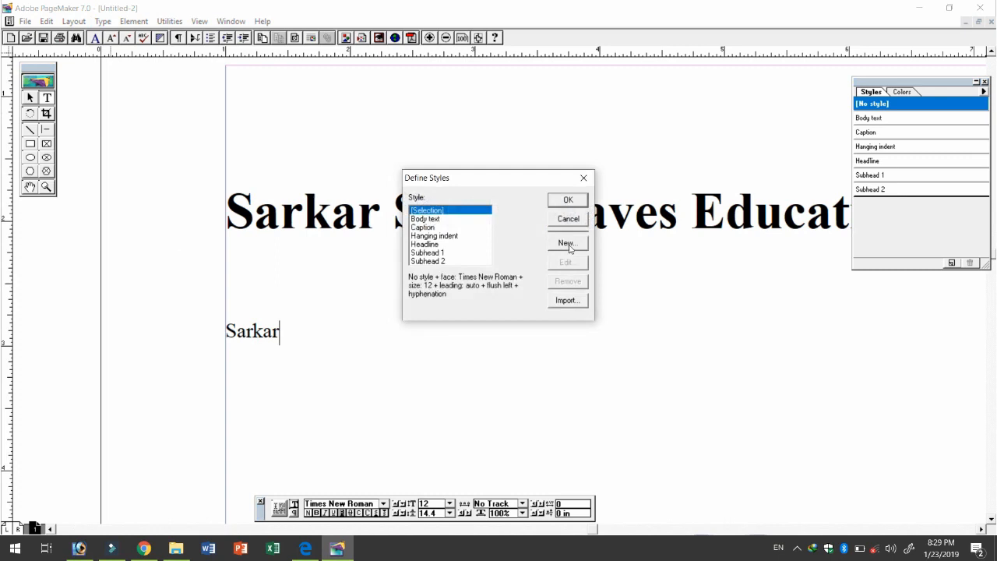
click(567, 243)
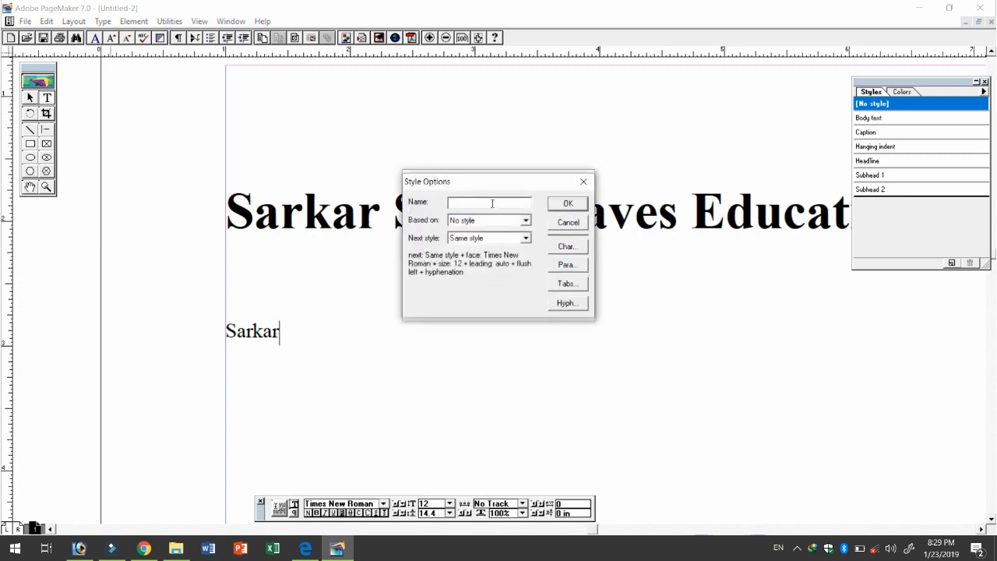
click(480, 201)
Set the MyStyle character specifications to the Times New Roman Baltic font at 30 points.
click(573, 250)
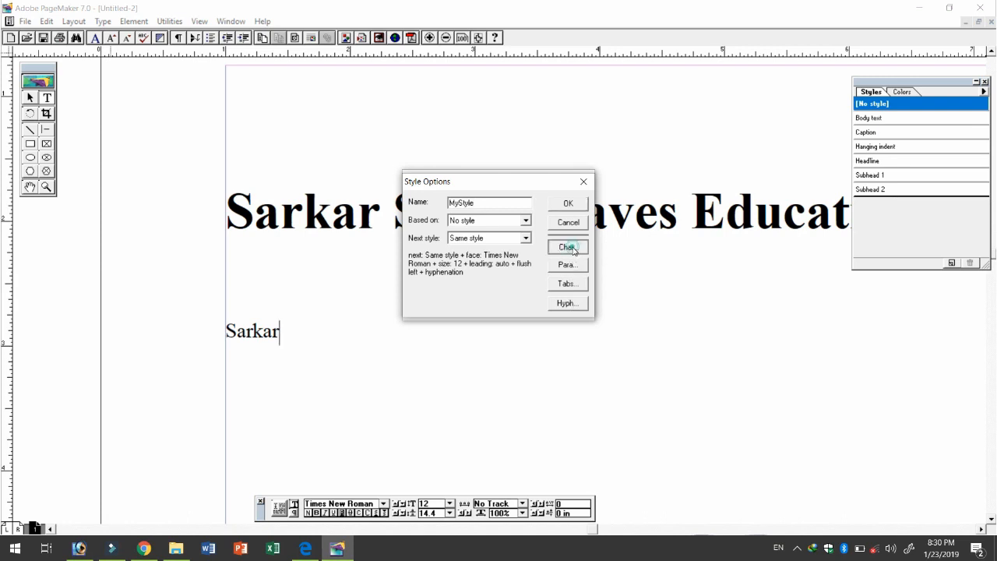
drag(533, 182, 535, 178)
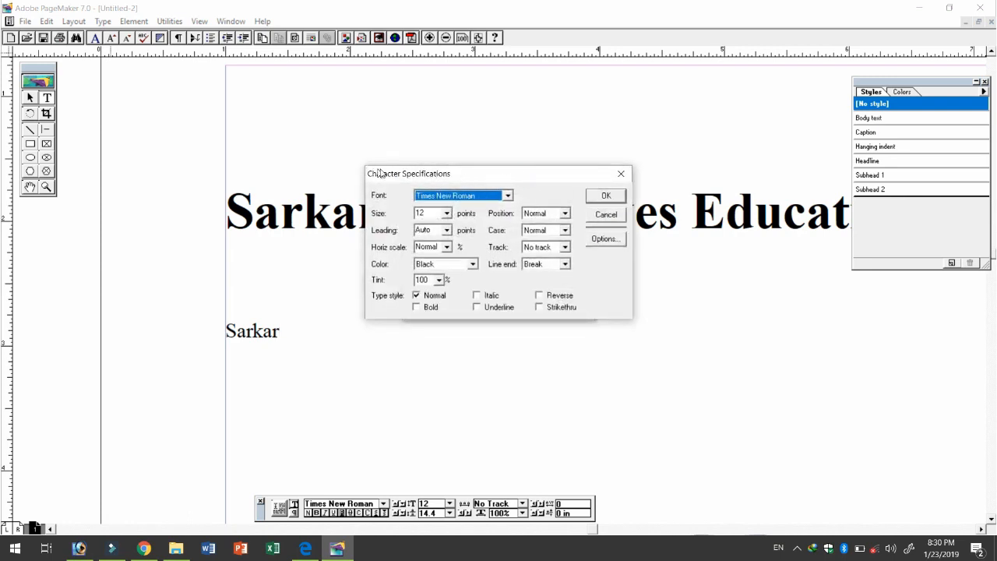
click(507, 195)
scroll(490, 234, down, 2)
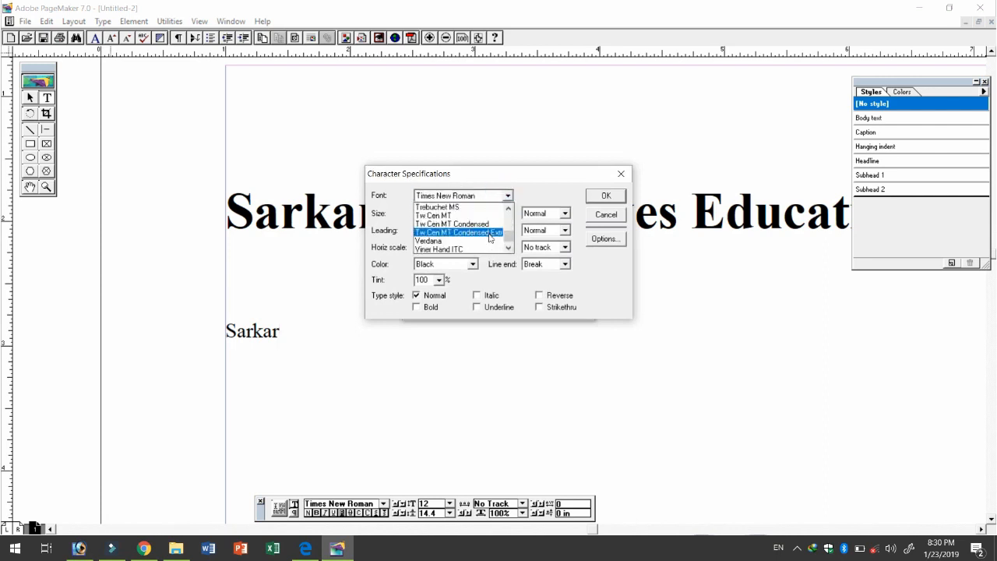
scroll(455, 246, down, 4)
scroll(456, 247, up, 6)
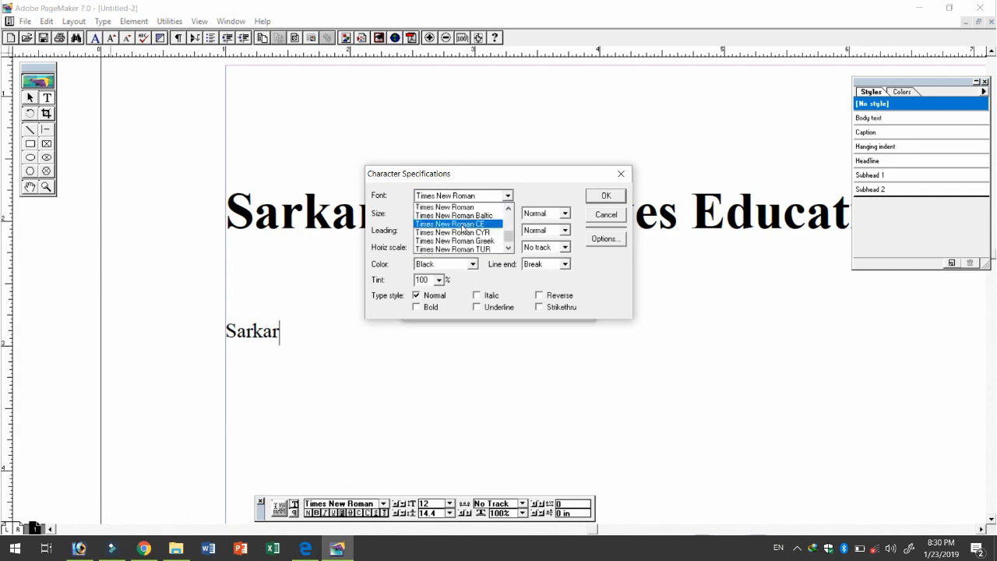
scroll(465, 251, down, 3)
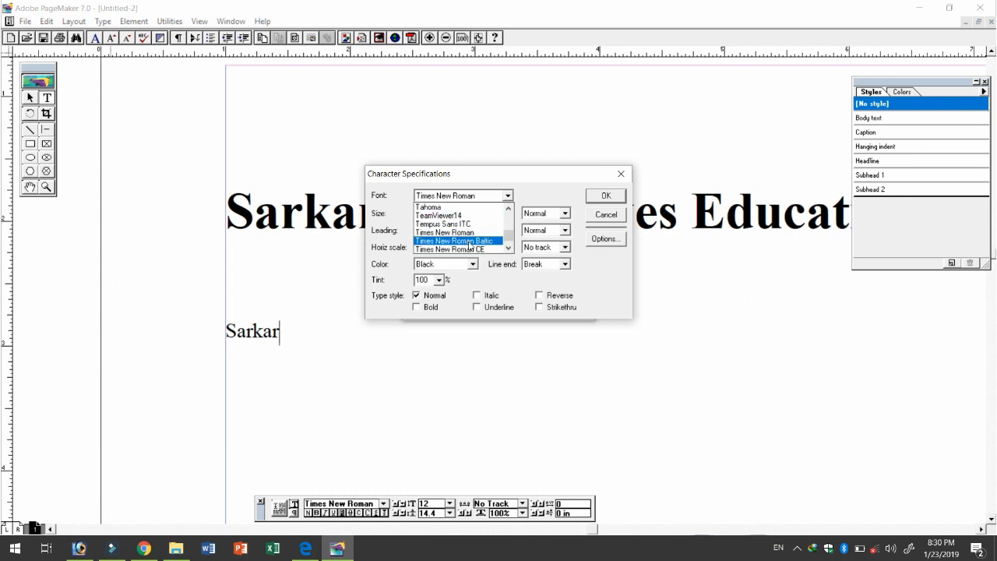
click(469, 244)
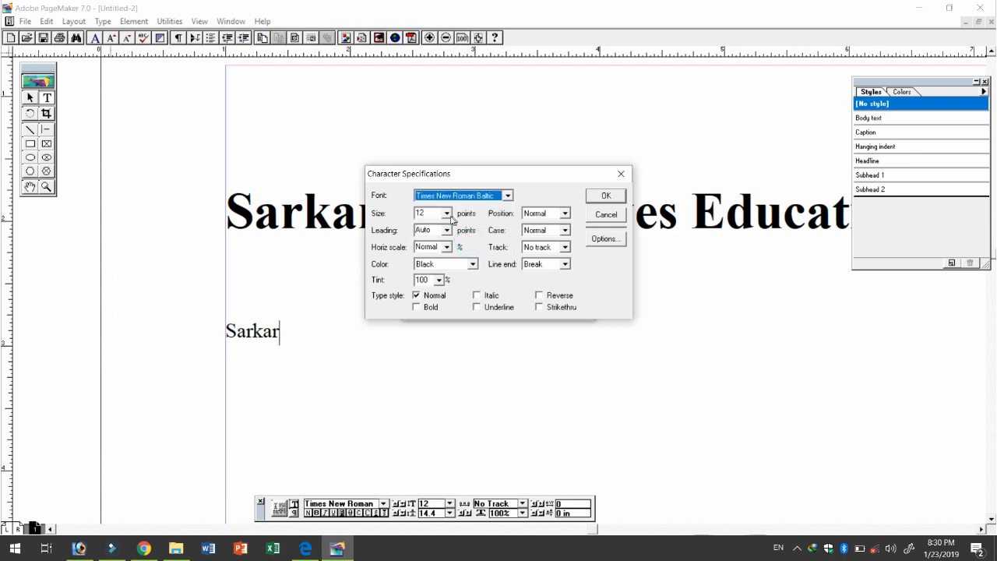
click(446, 214)
click(427, 257)
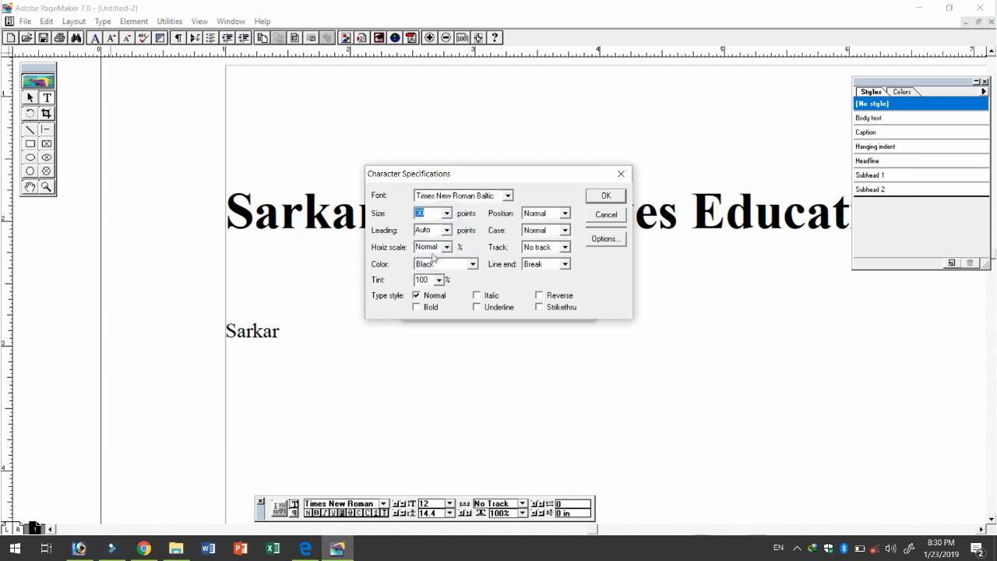
Complete the MyStyle character specifications with the Magenta colour and the Bold type style.
click(446, 230)
click(446, 230)
click(472, 265)
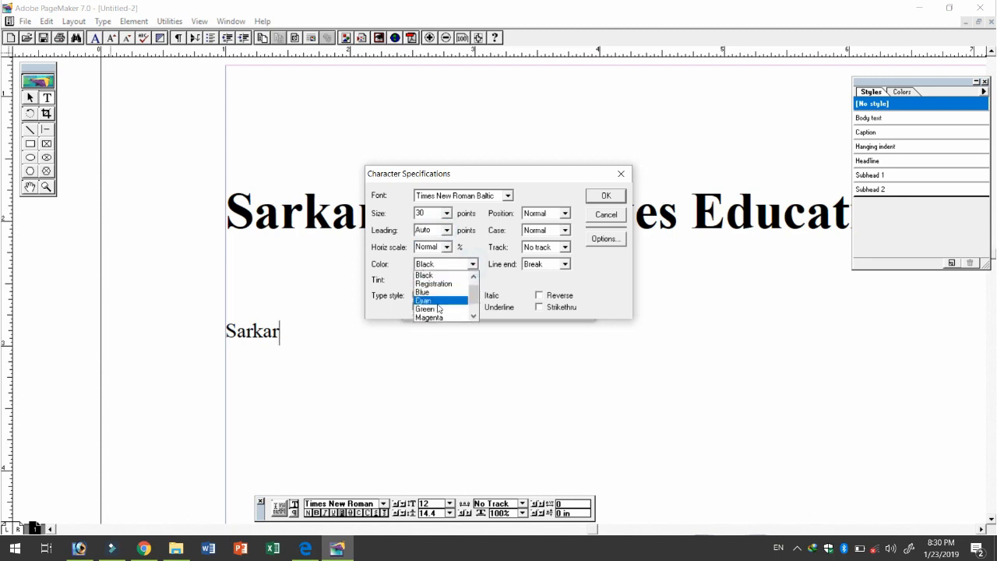
click(433, 317)
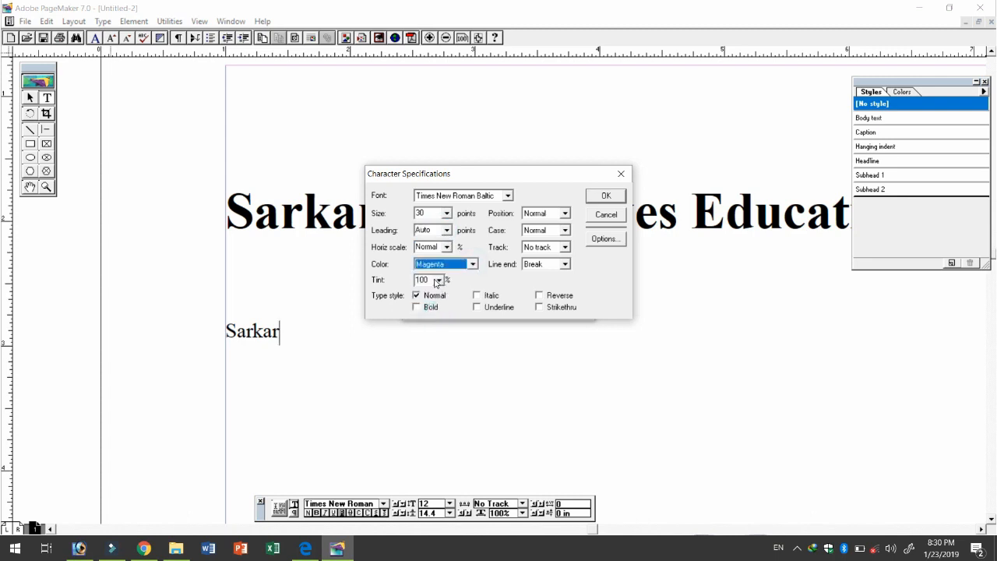
drag(429, 278, 415, 278)
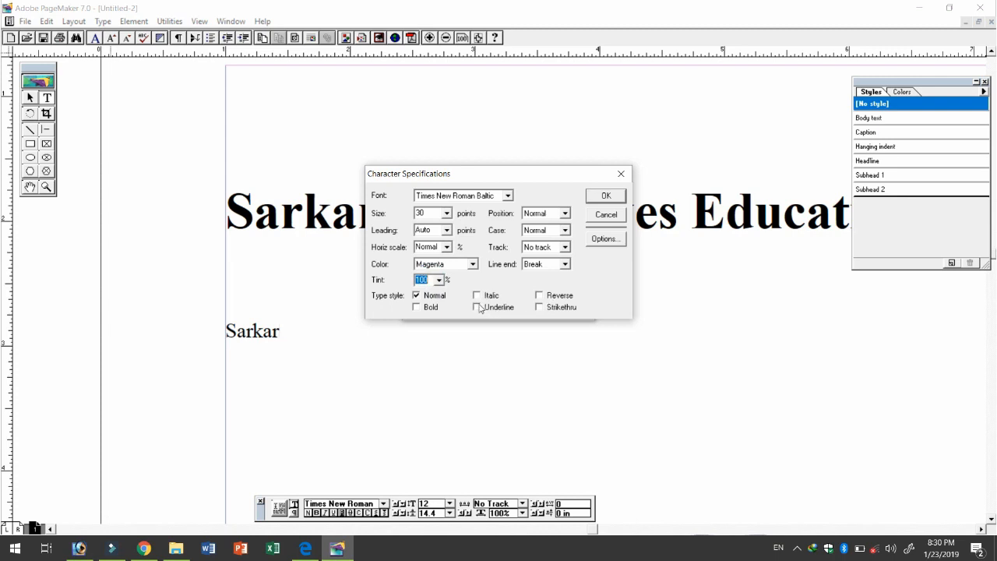
click(431, 308)
click(605, 195)
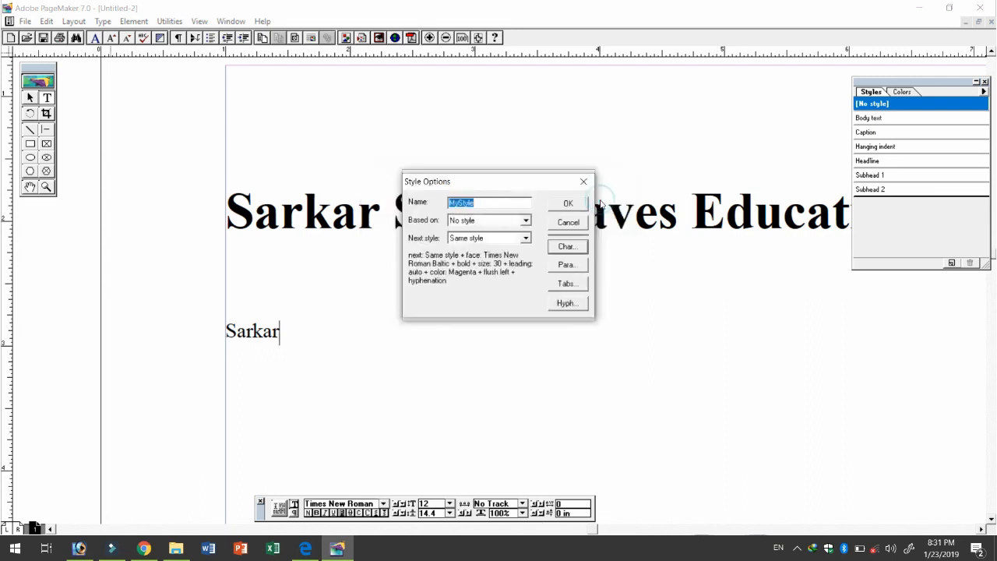
Give MyStyle Center paragraph alignment and save the style definition.
click(566, 265)
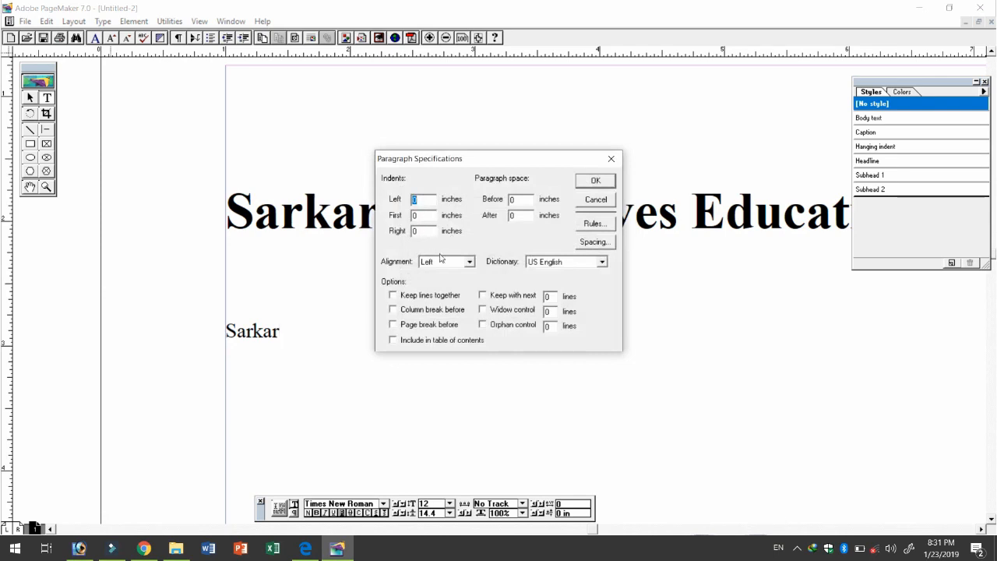
click(462, 263)
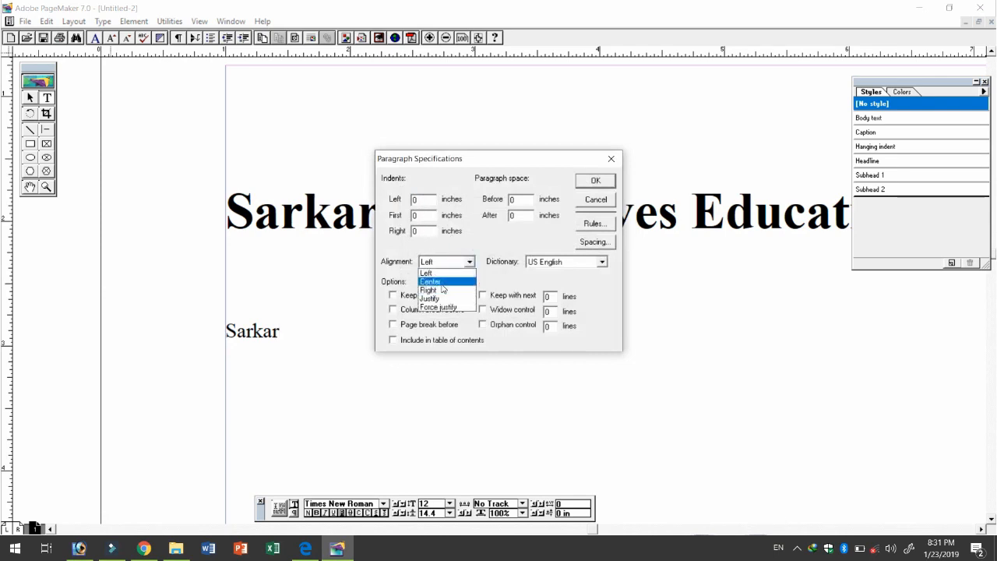
click(440, 280)
click(592, 183)
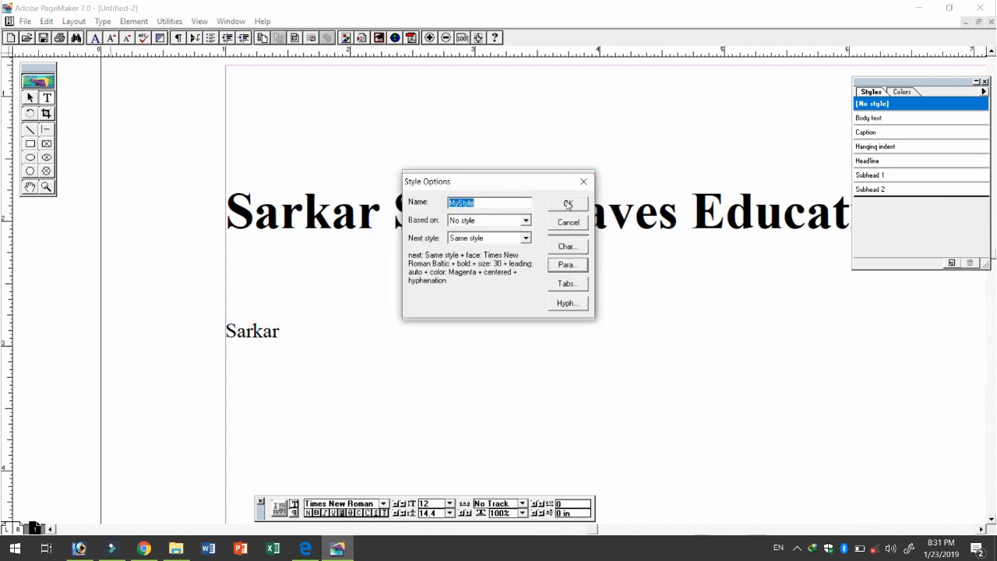
click(566, 201)
click(567, 201)
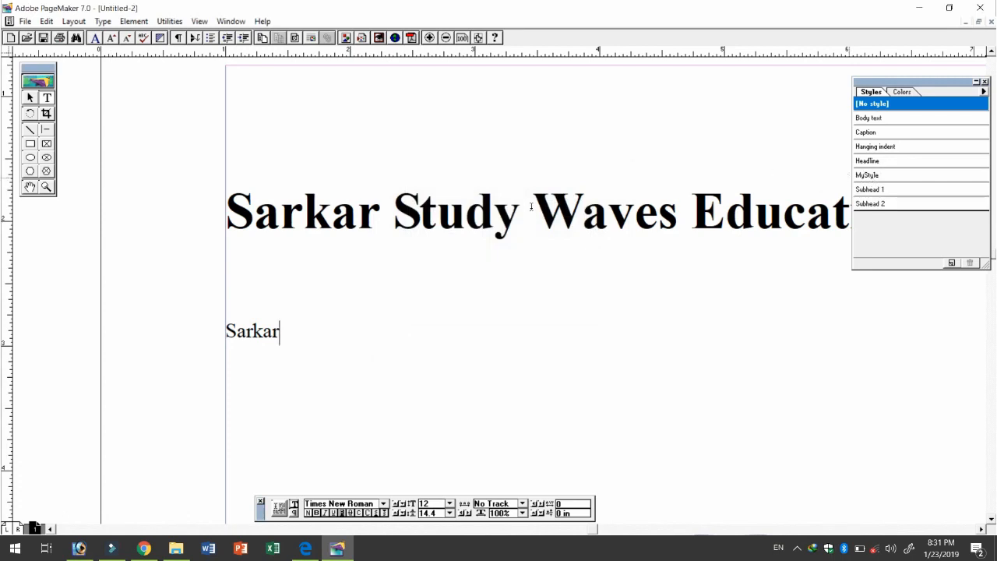
Apply MyStyle to the text line below the heading.
drag(226, 332, 280, 331)
click(283, 335)
click(869, 175)
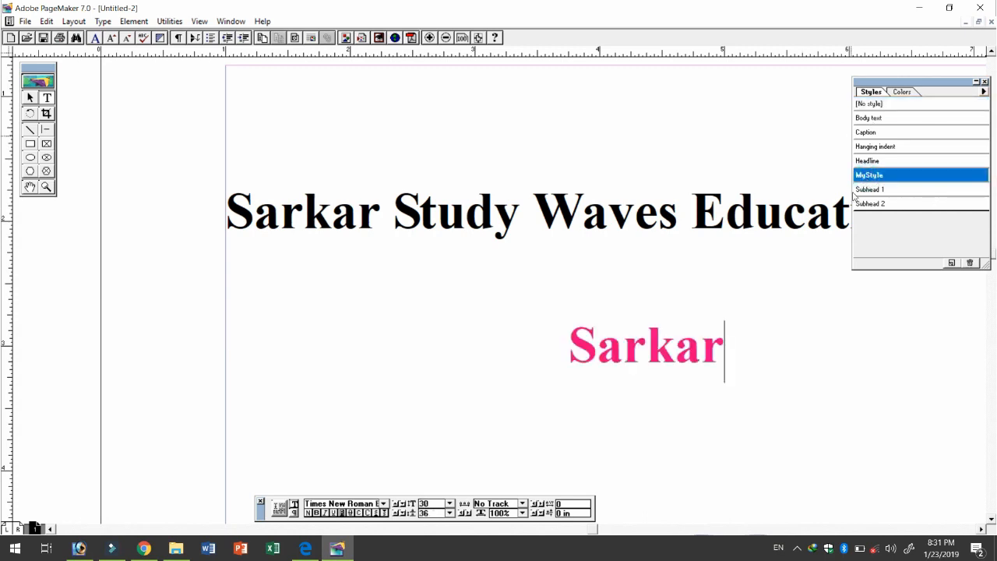
Compare the Headline, Subhead 1 and Subhead 2 styles on the line below the heading and reapply MyStyle.
mouse_move(722, 356)
mouse_down()
mouse_move(549, 354)
mouse_move(730, 347)
mouse_up()
click(625, 356)
click(729, 347)
double_click(730, 346)
click(623, 343)
click(883, 161)
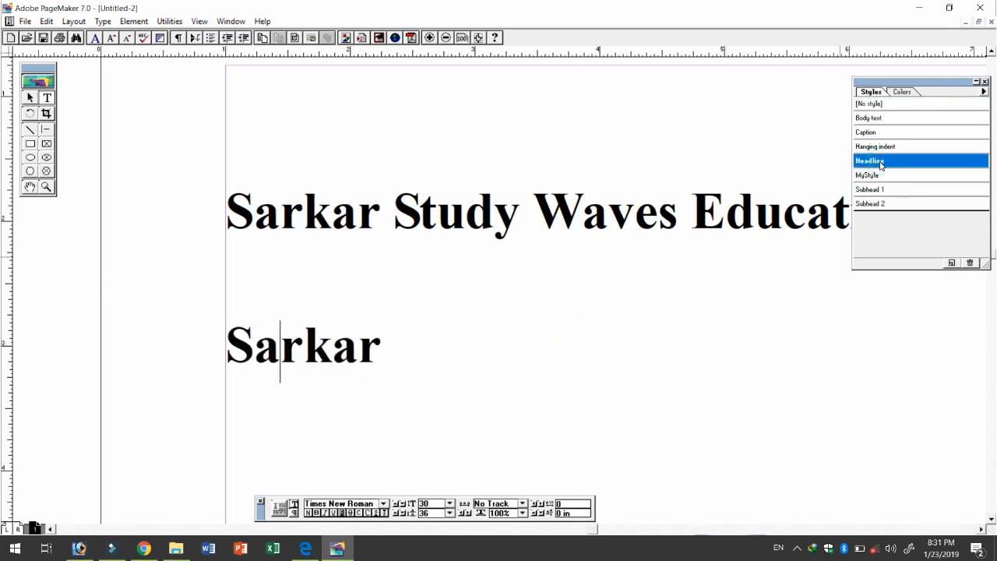
click(879, 174)
click(879, 189)
click(879, 203)
click(879, 189)
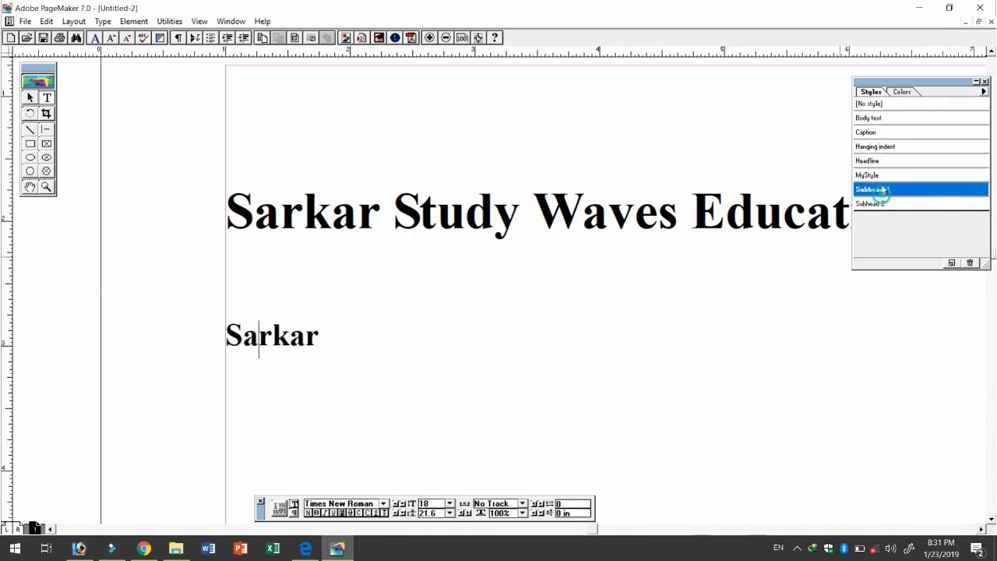
click(884, 175)
Dismiss a new style definition unsaved and delete the MyStyle paragraph style from the publication.
click(950, 263)
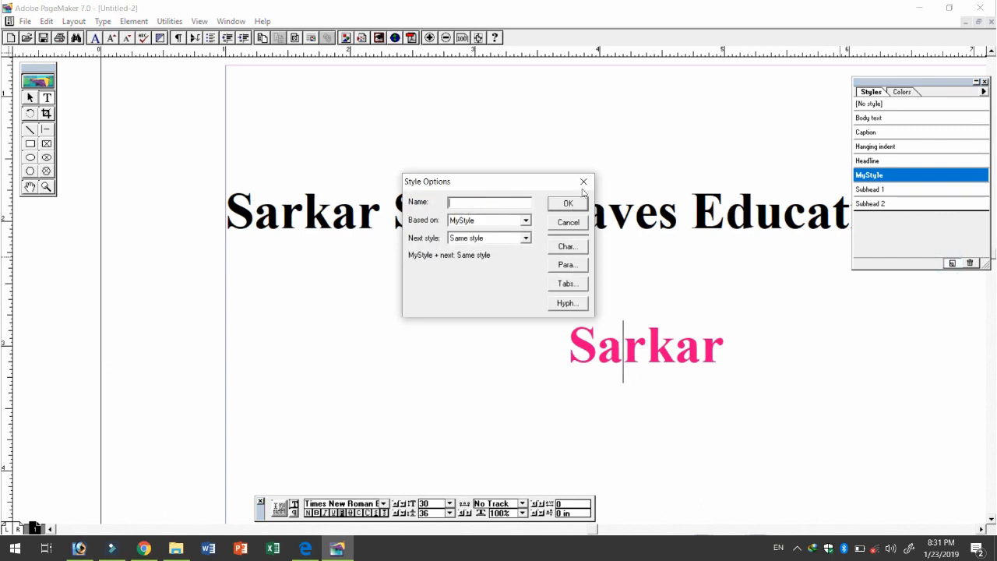
click(582, 180)
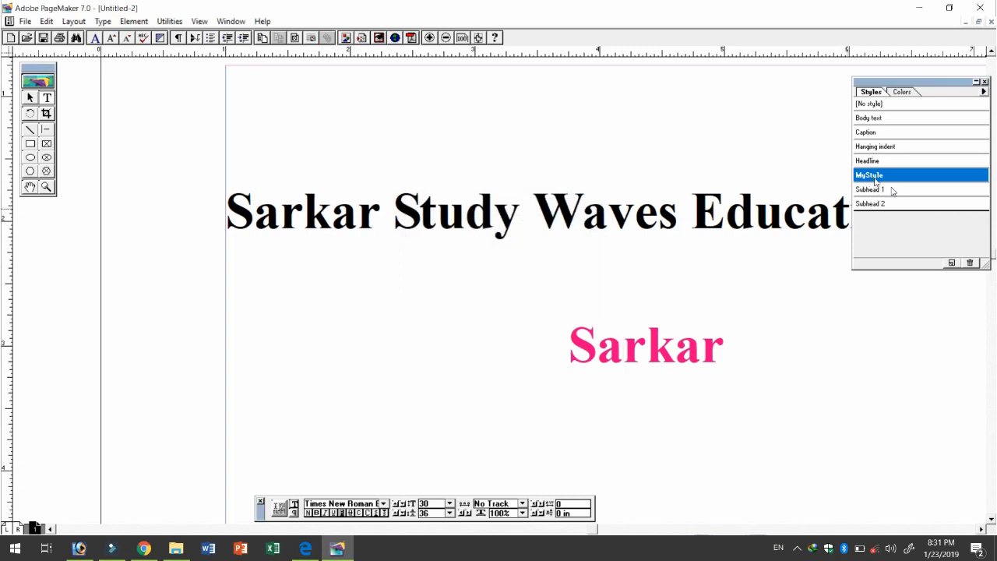
click(970, 263)
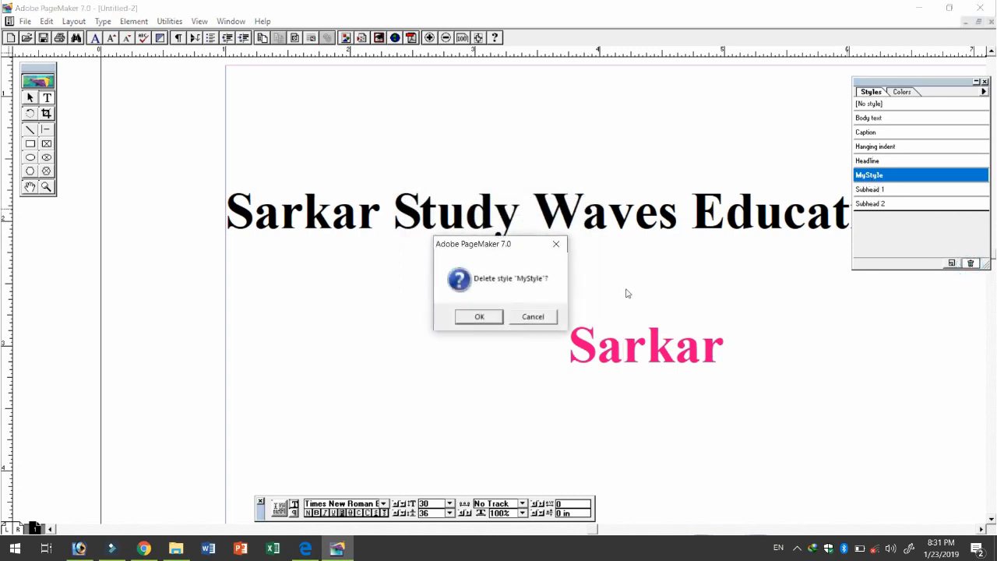
click(479, 317)
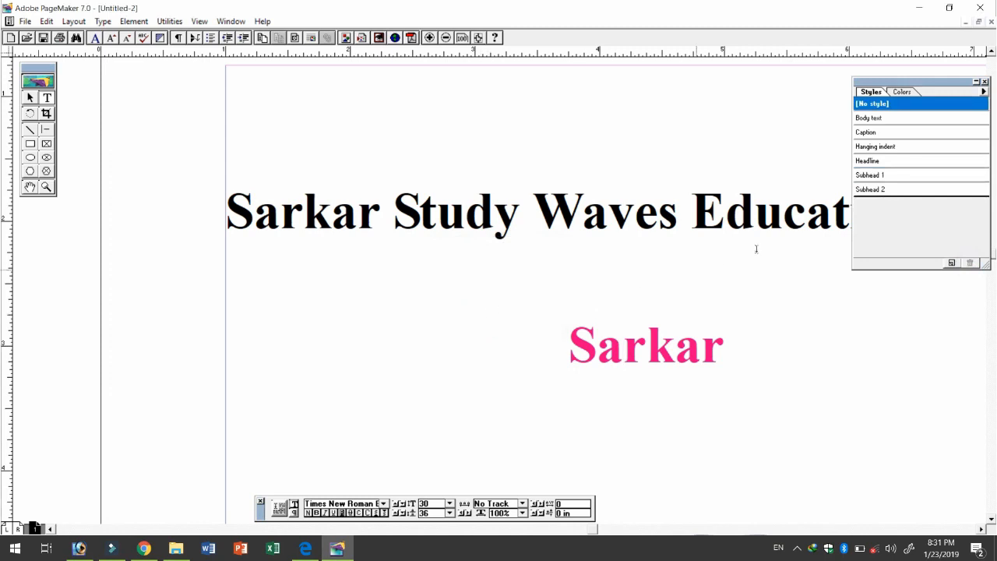
Compare the Hanging indent, Subhead and Headline styles on the line below the heading and apply Headline.
click(897, 161)
click(894, 146)
click(884, 190)
click(883, 161)
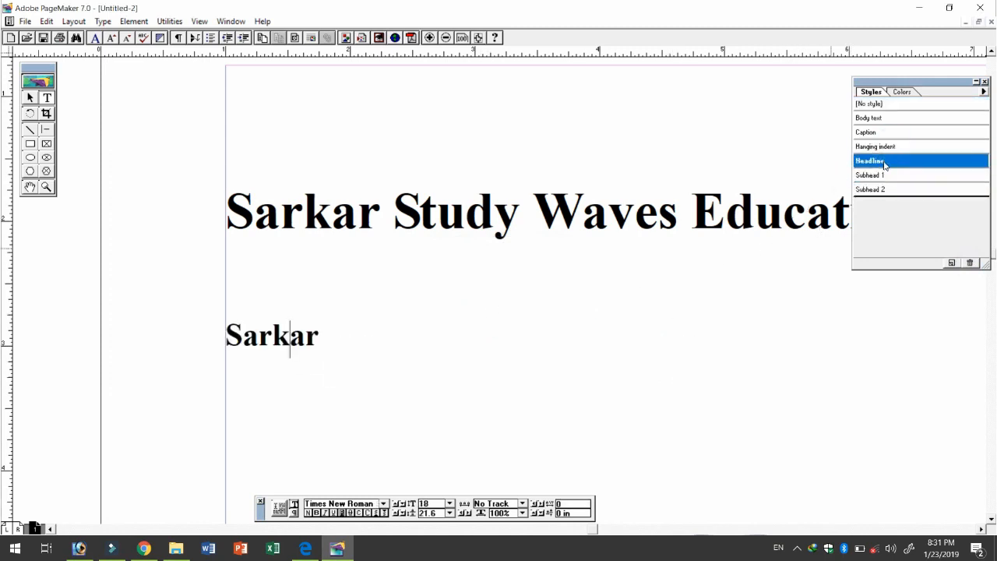
click(891, 148)
click(878, 174)
click(877, 161)
click(881, 149)
click(879, 161)
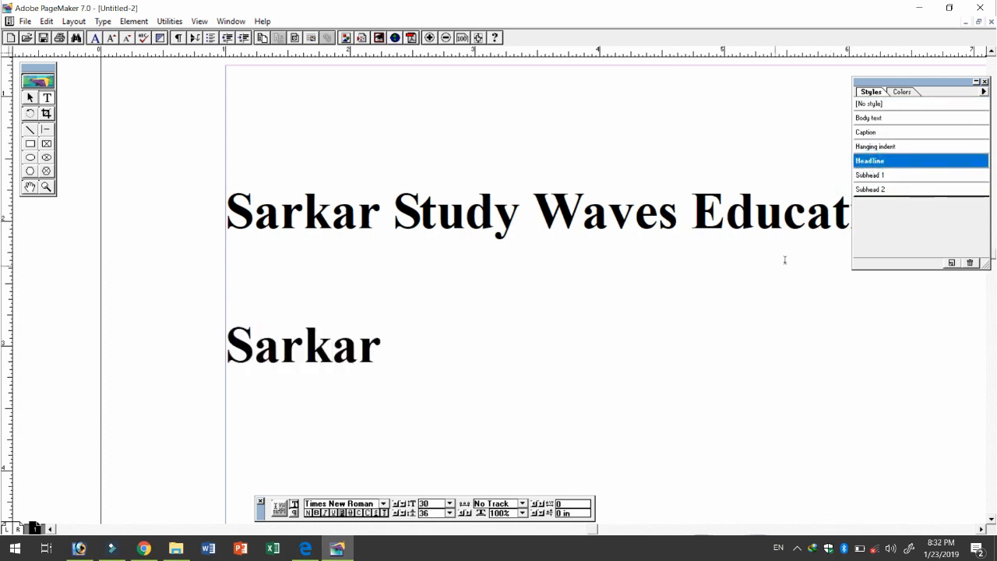
Add three more lines reading Study, Waves and Education beneath the line below the heading.
drag(401, 345, 256, 349)
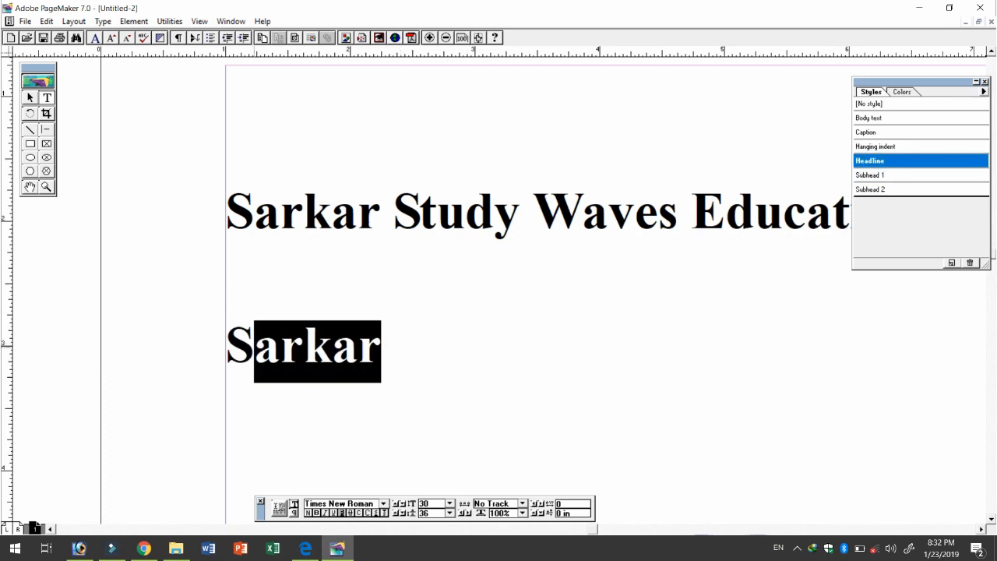
click(390, 346)
key(Return)
text(S)
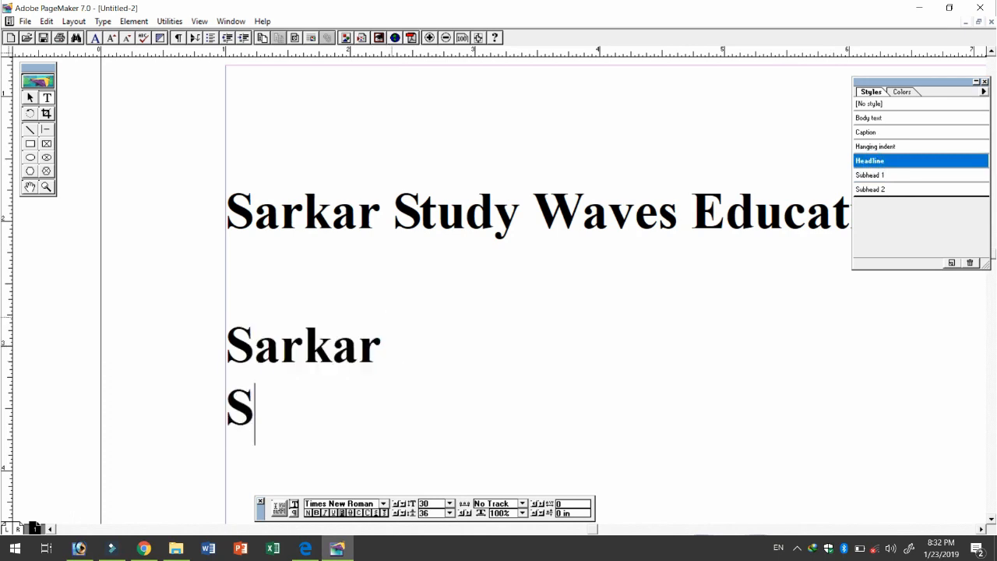
text(tudy W)
key(BackSpace)
key(BackSpace)
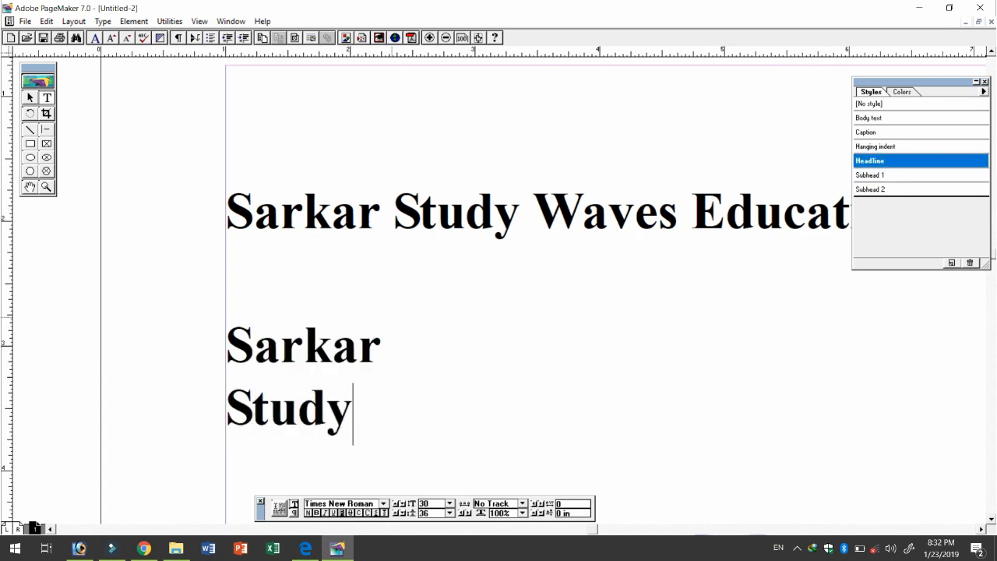
key(Return)
text(Waves)
key(BackSpace)
text(es)
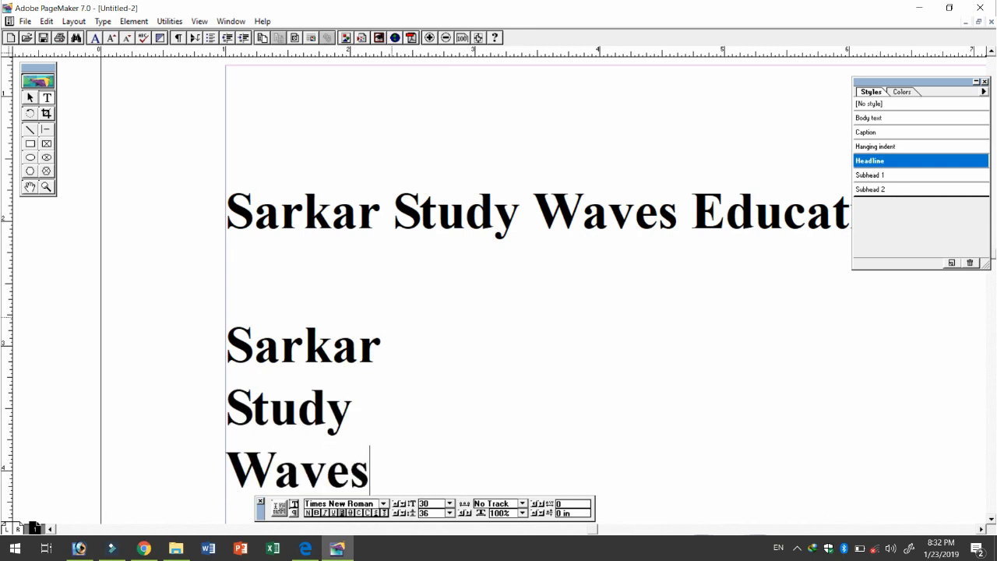
key(Return)
text(Education)
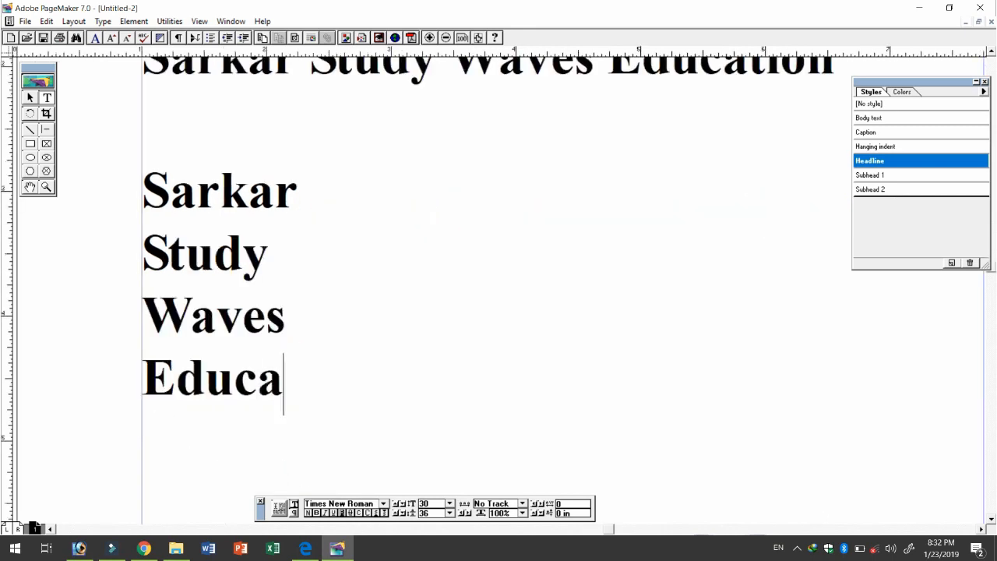
Select the four lines below the heading and look through their paragraph and character settings.
drag(375, 376, 136, 194)
click(282, 285)
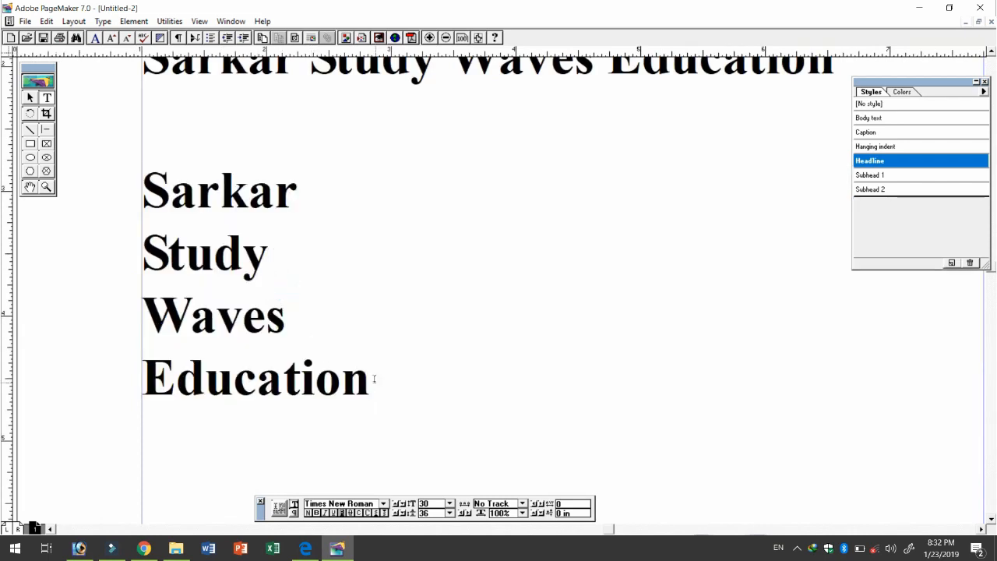
drag(377, 383, 109, 205)
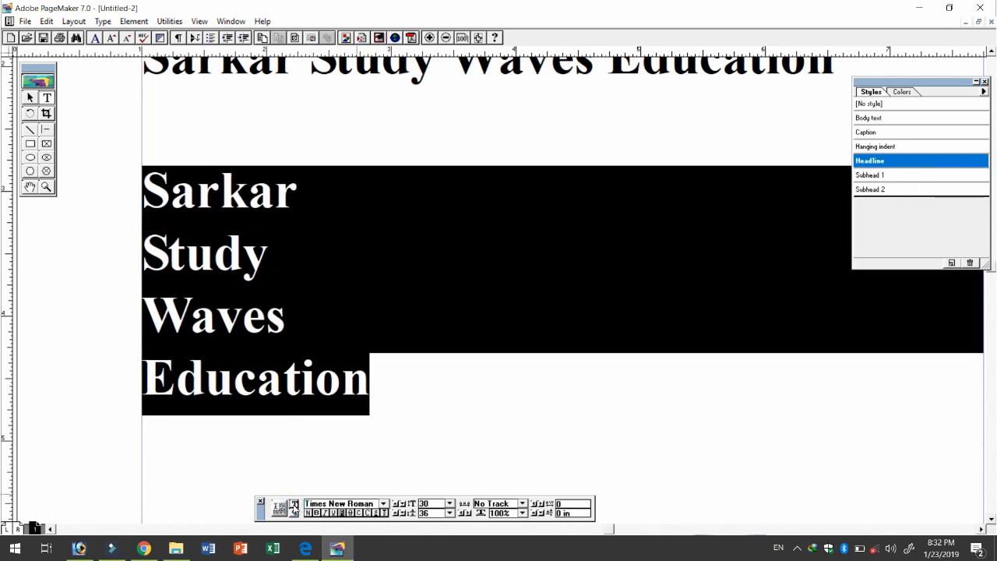
click(295, 513)
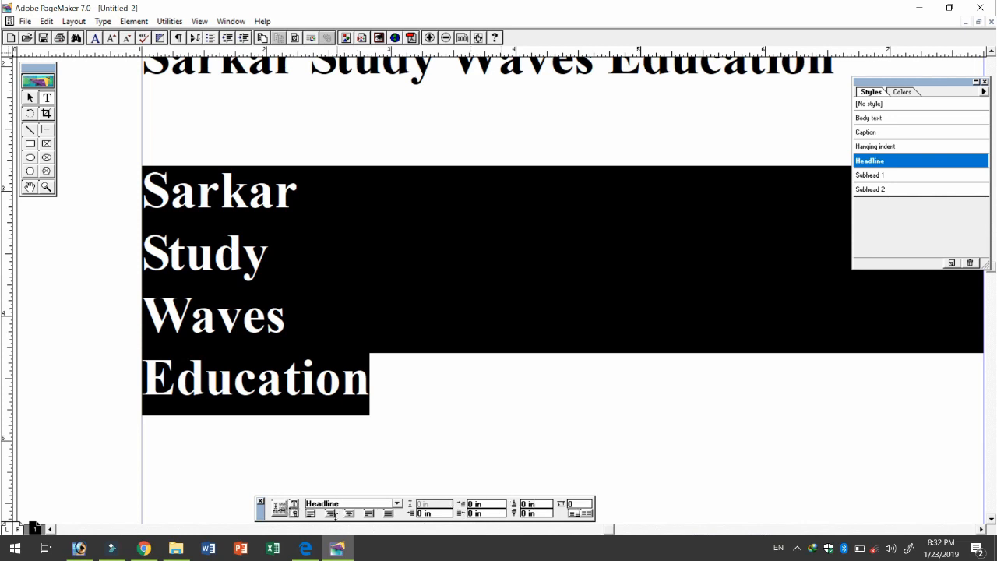
click(294, 507)
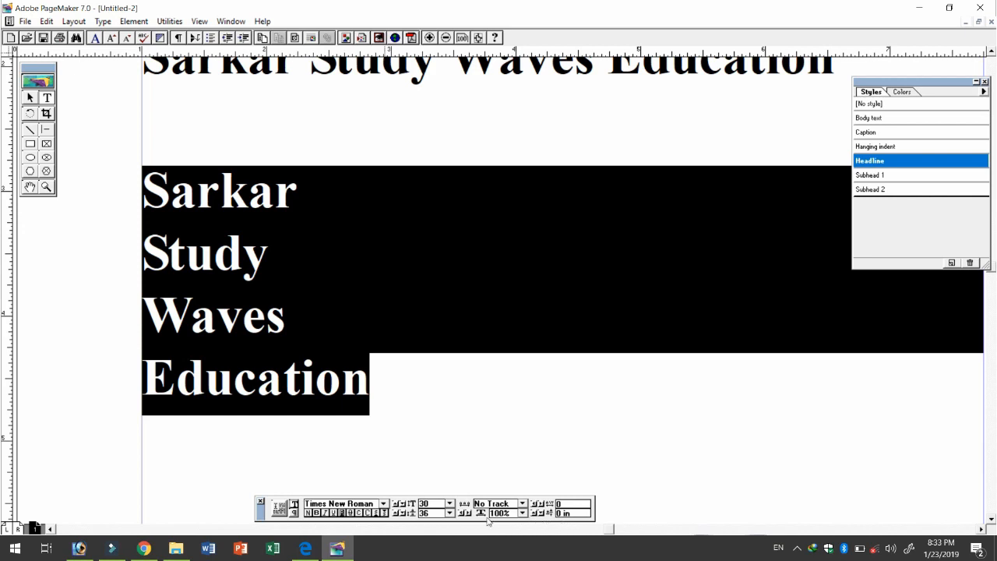
Try the Vladimir Script font on the four selected lines.
click(383, 505)
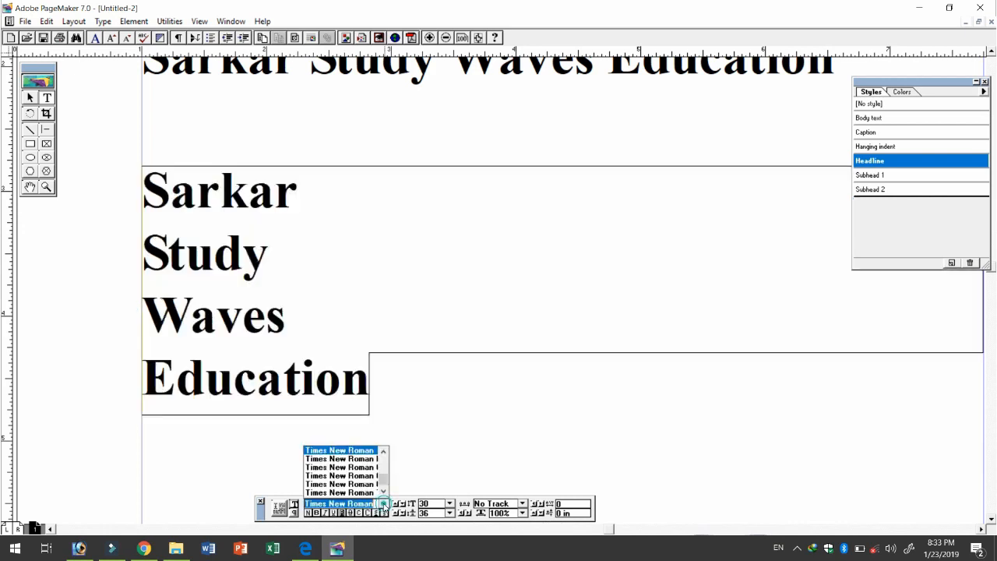
click(383, 492)
click(382, 492)
click(383, 493)
click(339, 453)
click(384, 505)
click(382, 491)
click(383, 491)
click(331, 473)
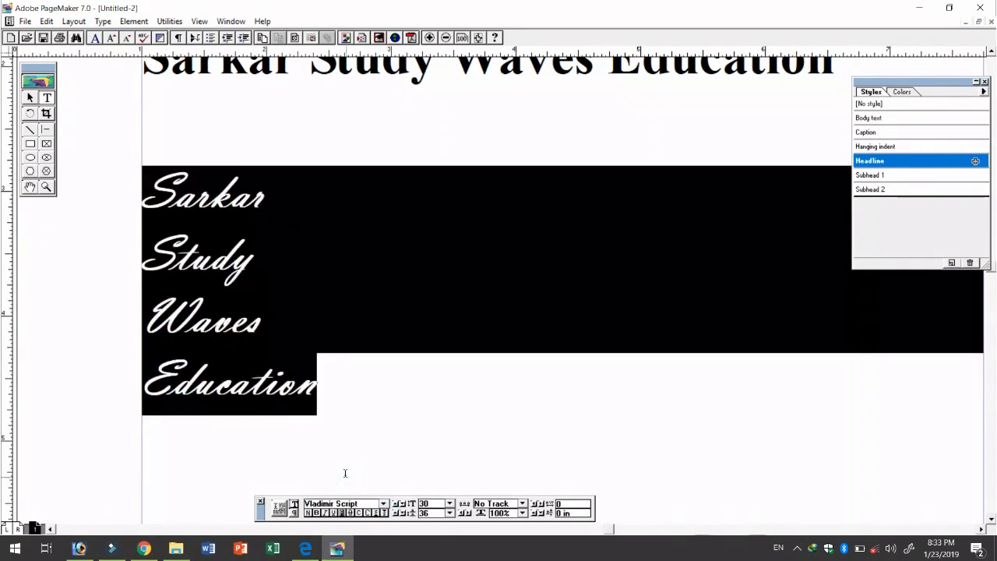
Try the Wingdings 2, Wide Latin and Webdings fonts in turn on the four selected lines.
click(383, 504)
click(336, 482)
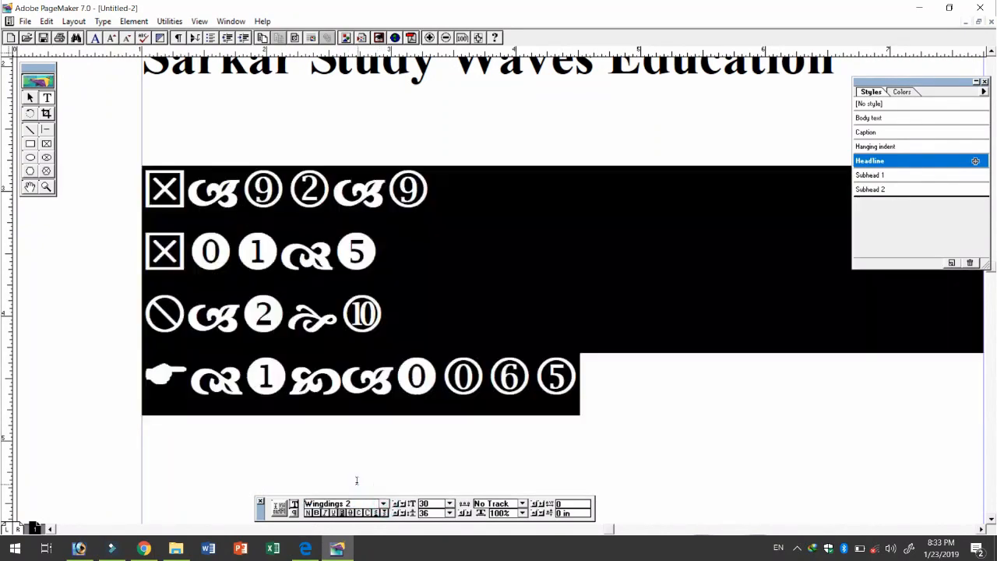
click(384, 504)
scroll(343, 468, up, 1)
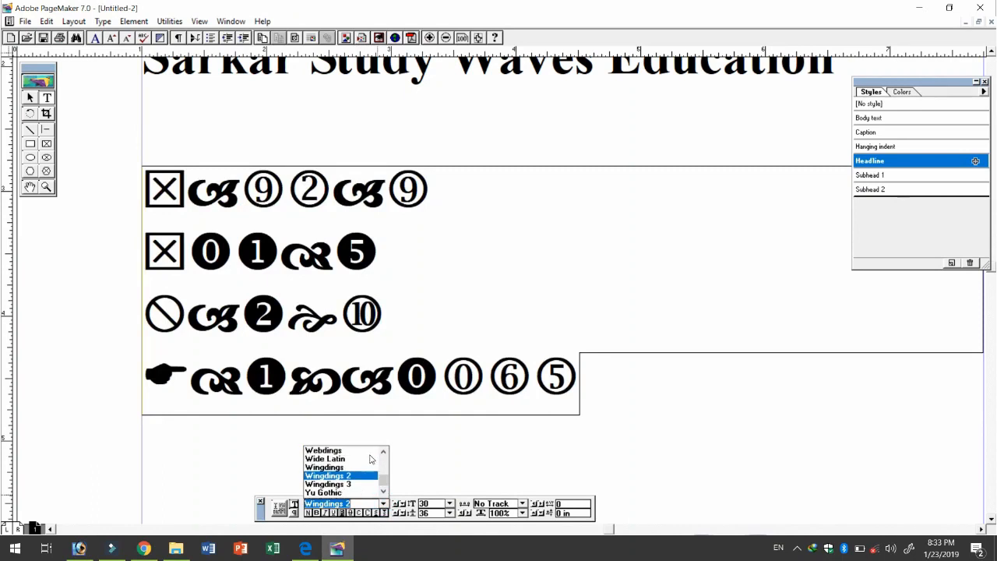
click(337, 455)
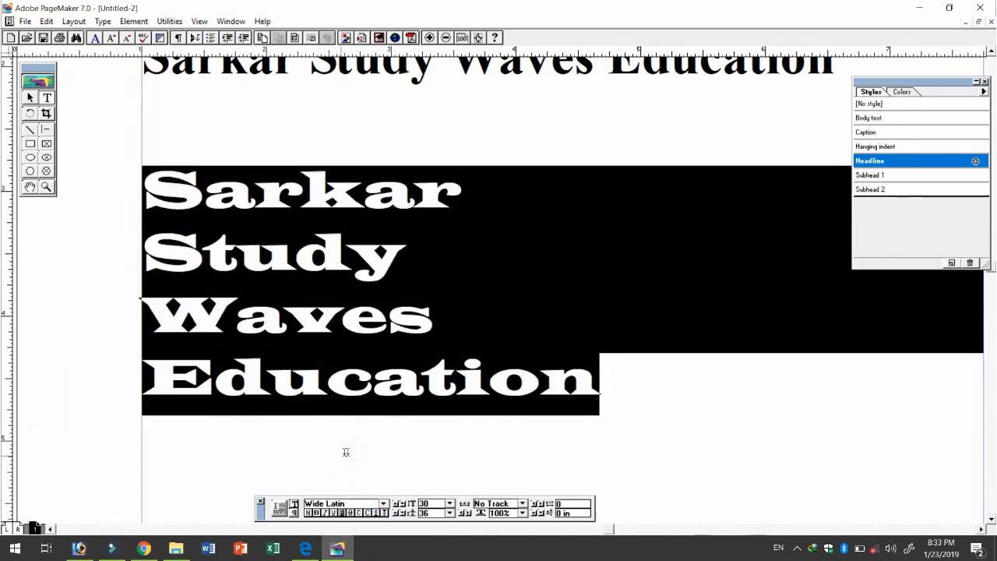
click(383, 504)
scroll(343, 468, up, 1)
click(335, 450)
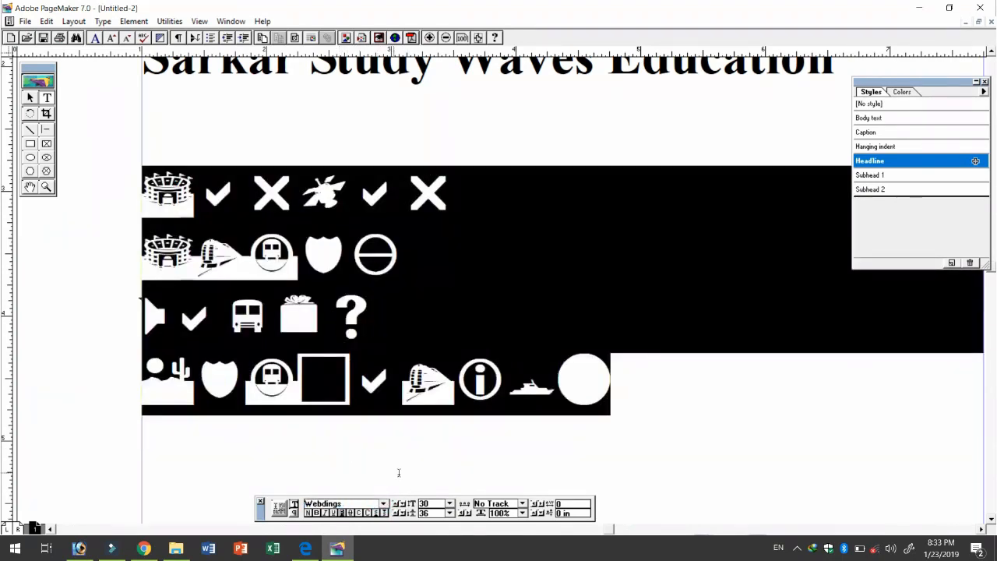
Set the font of the four selected lines to Verdana.
click(384, 504)
click(382, 452)
click(383, 451)
click(382, 451)
click(328, 449)
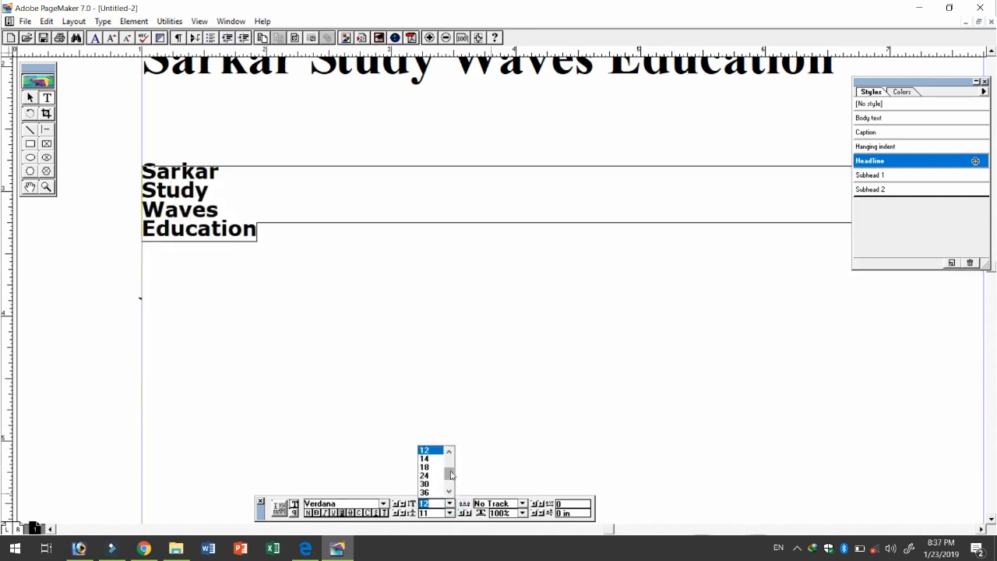
Try font size 30 on the four selected lines and set their size to 24.
click(450, 453)
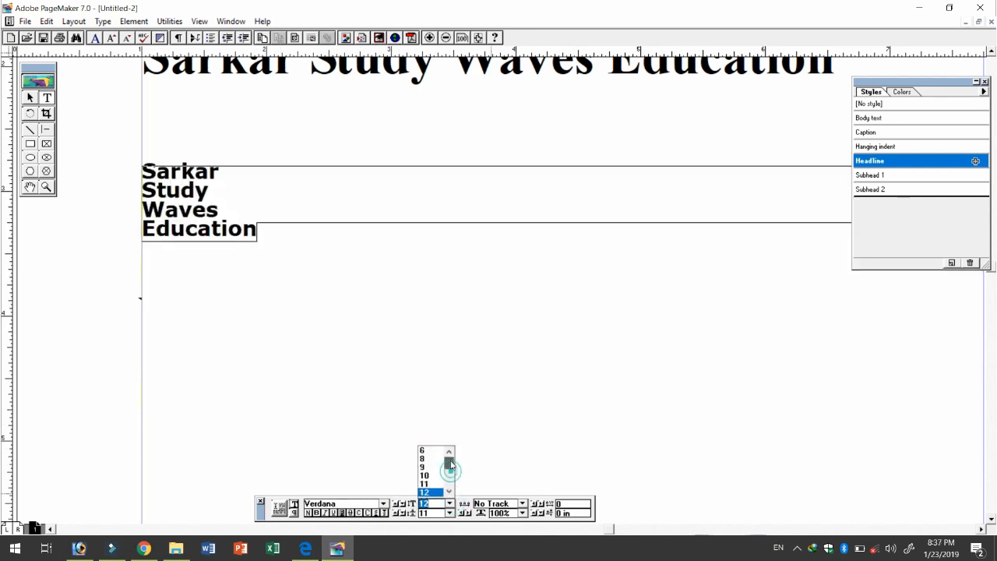
drag(449, 459, 447, 473)
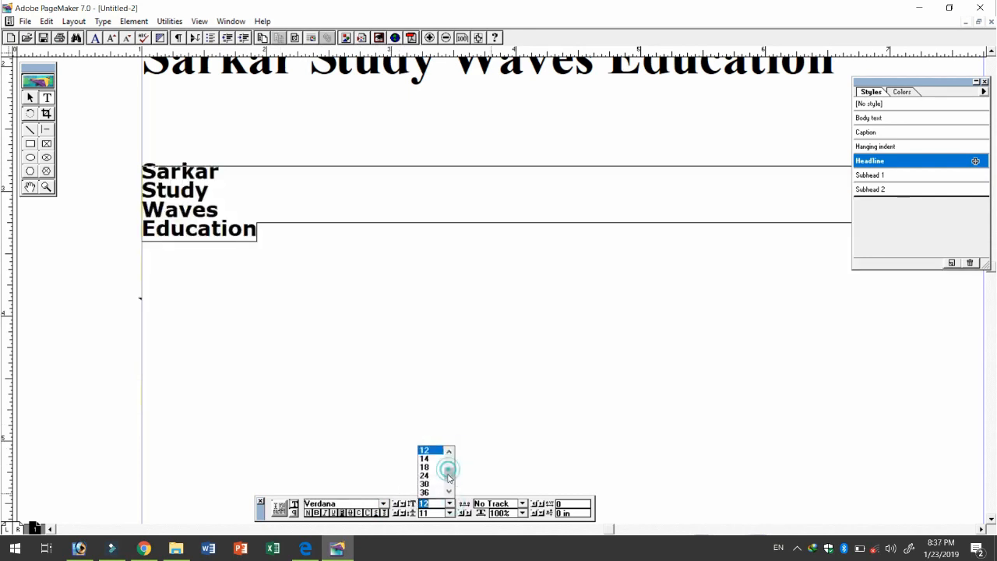
click(430, 484)
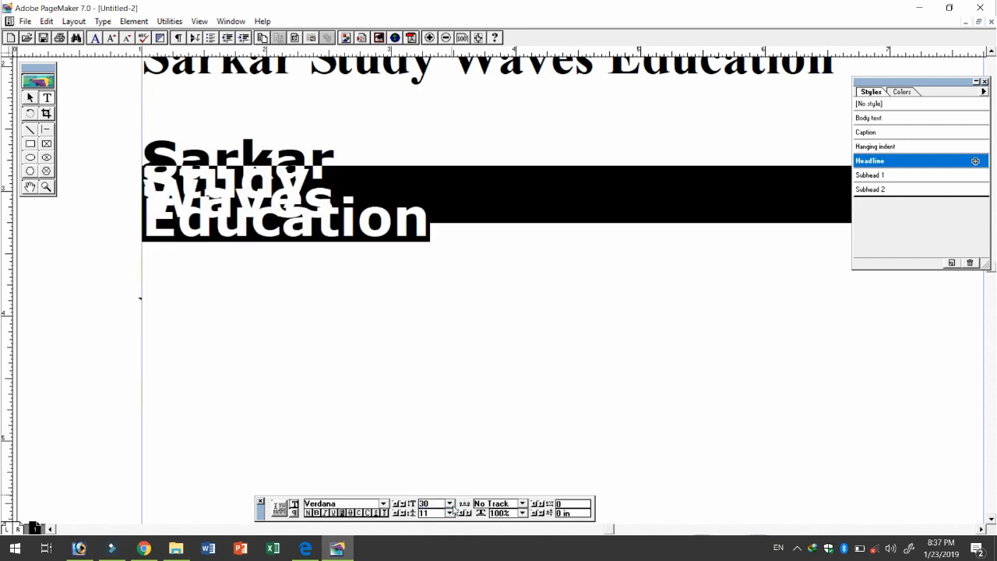
click(450, 504)
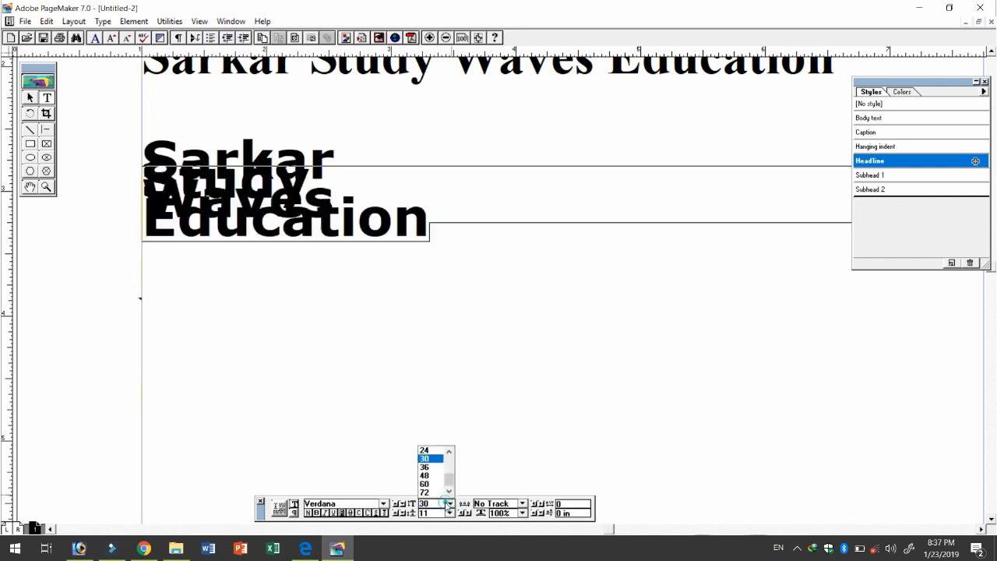
click(431, 454)
Set the leading of the four selected lines to Auto and inspect the spacing up close.
click(450, 513)
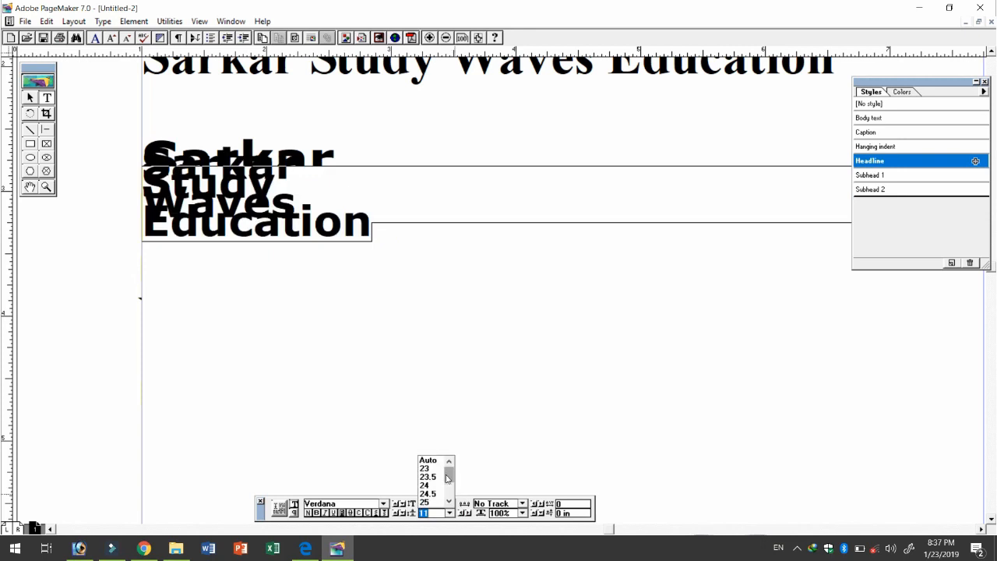
click(427, 460)
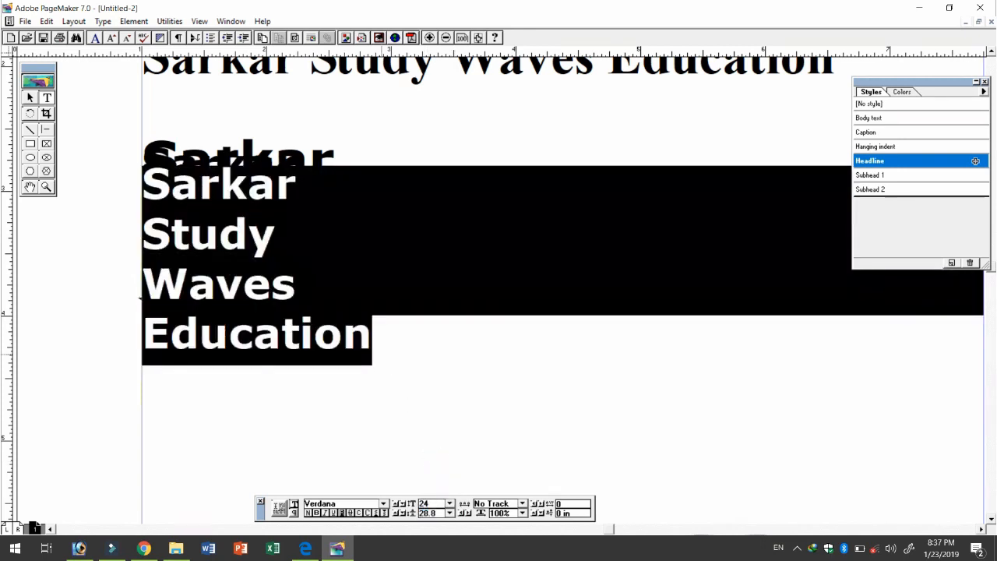
click(367, 288)
key(ctrl+2)
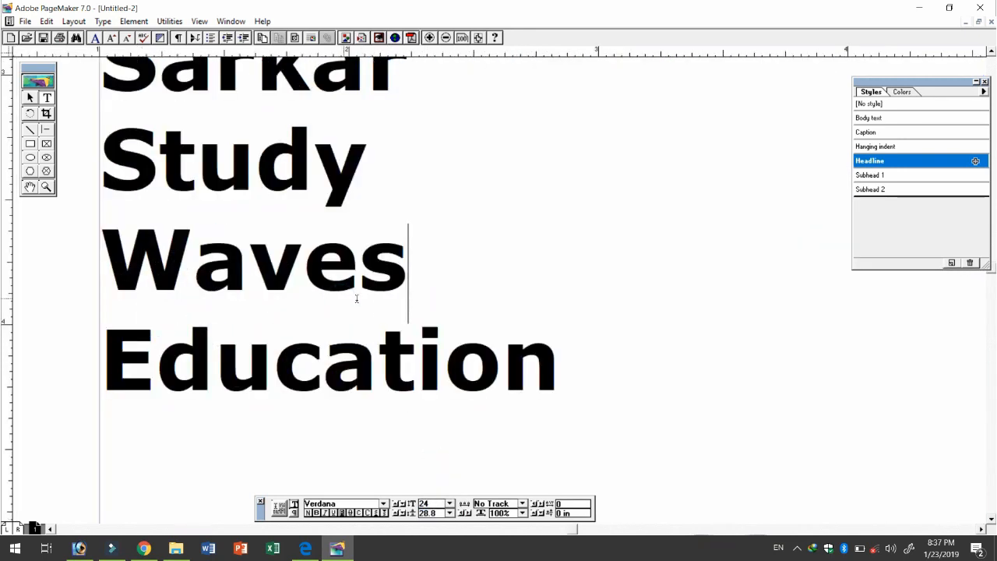
key(ctrl+1)
Select the four lines below the heading, try a leading of 24, and set their leading to 36.
drag(594, 331, 340, 185)
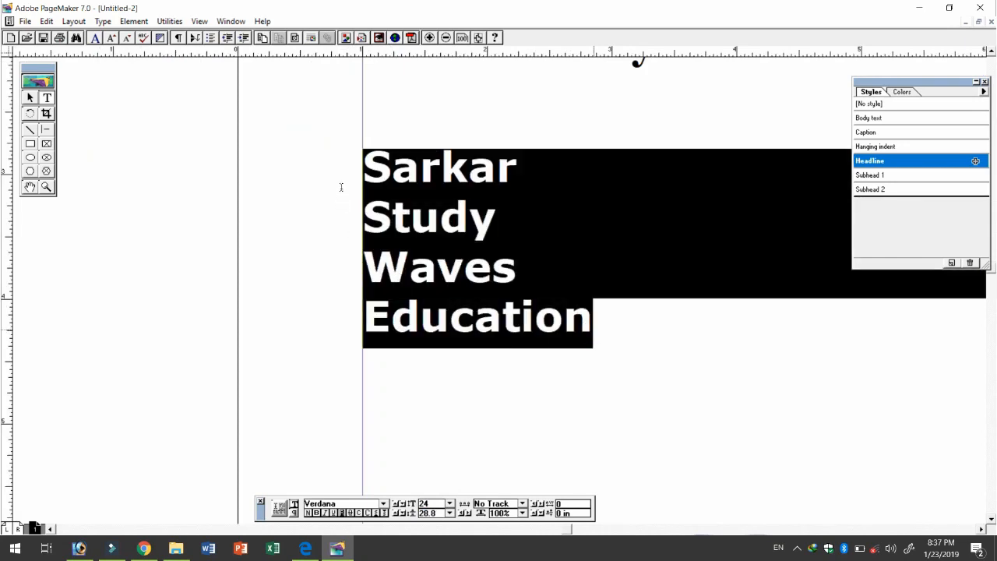
click(450, 505)
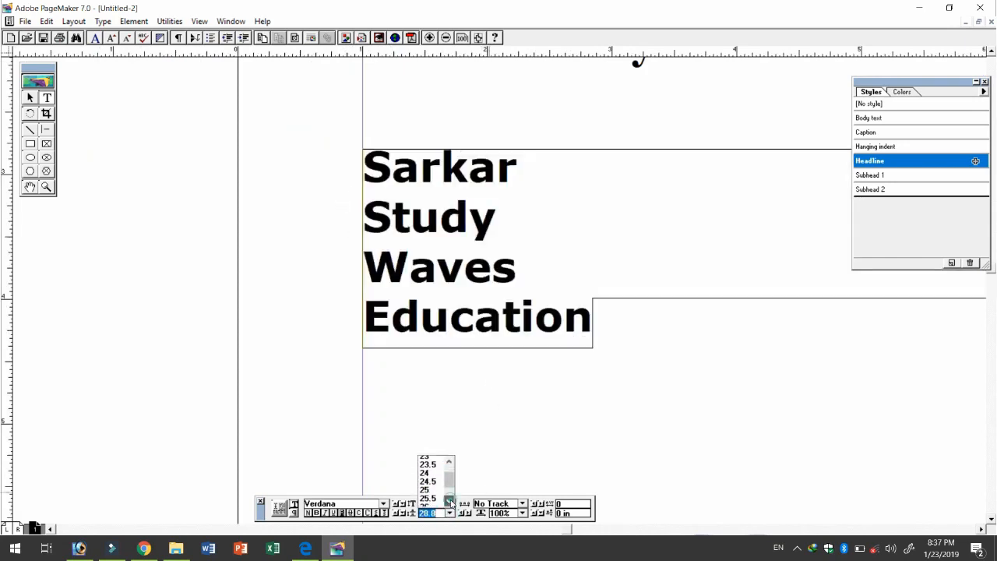
click(431, 468)
click(449, 513)
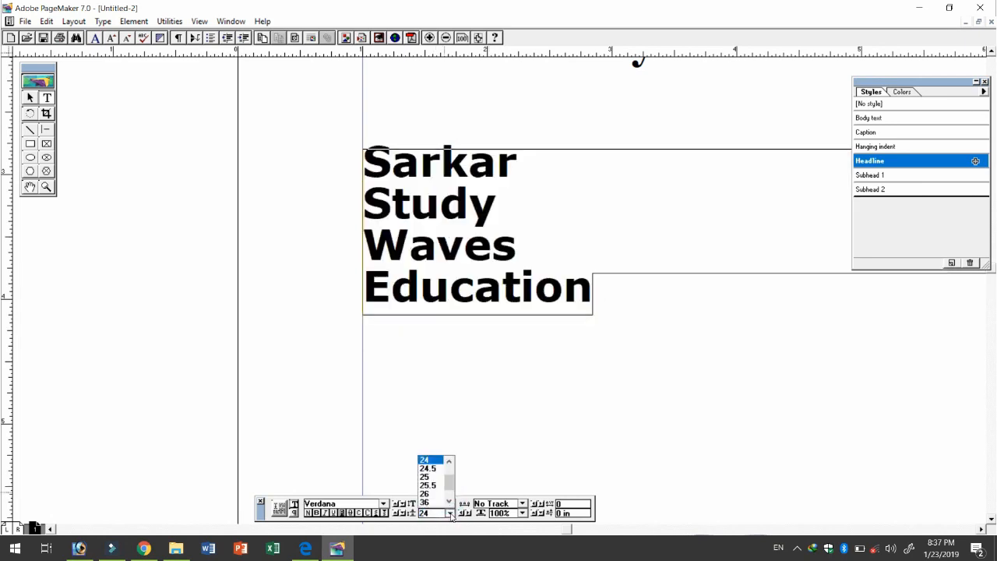
click(427, 502)
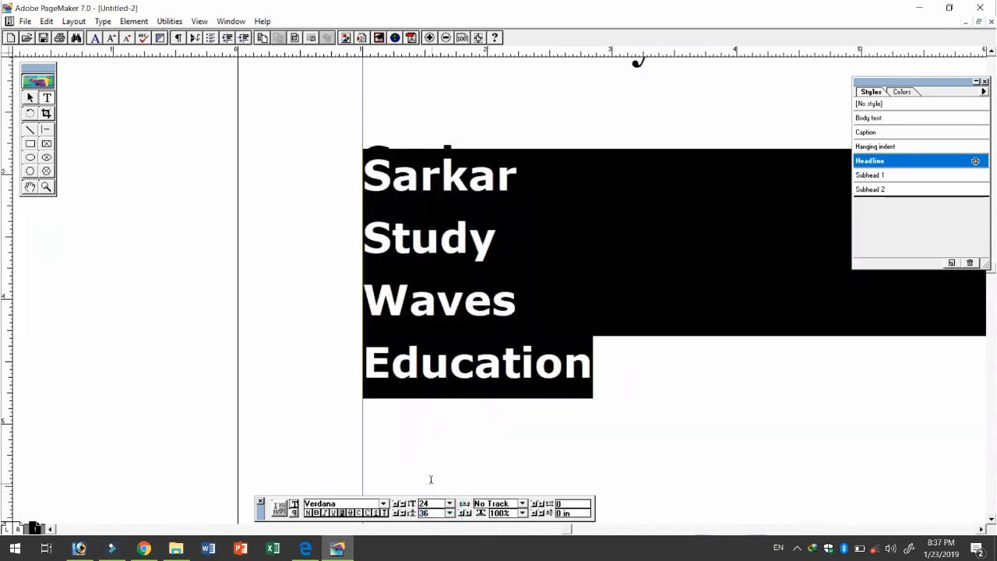
Try font size 30 on the four selected lines and reduce their size to 14.
click(449, 504)
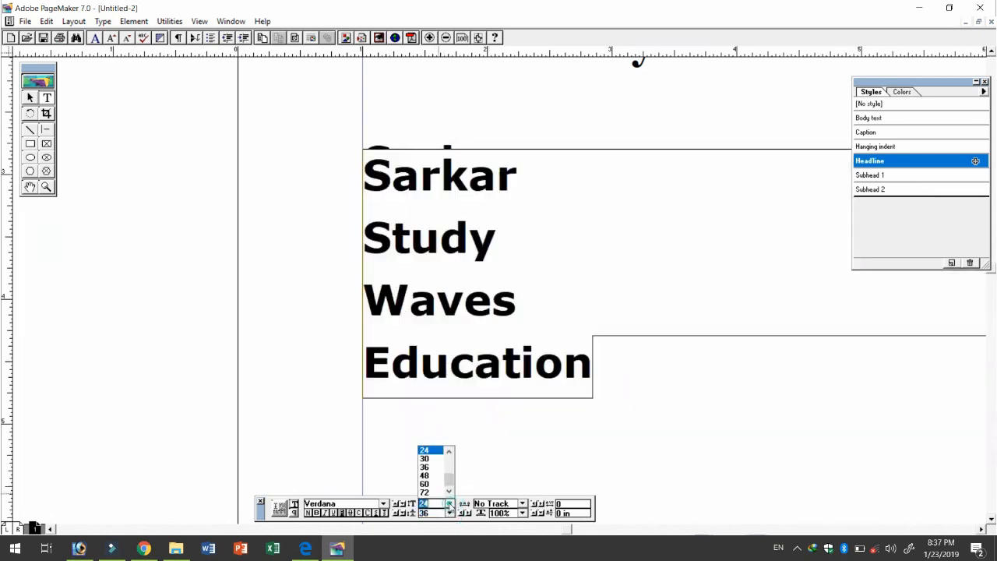
click(434, 460)
click(449, 504)
click(450, 452)
click(449, 452)
click(425, 451)
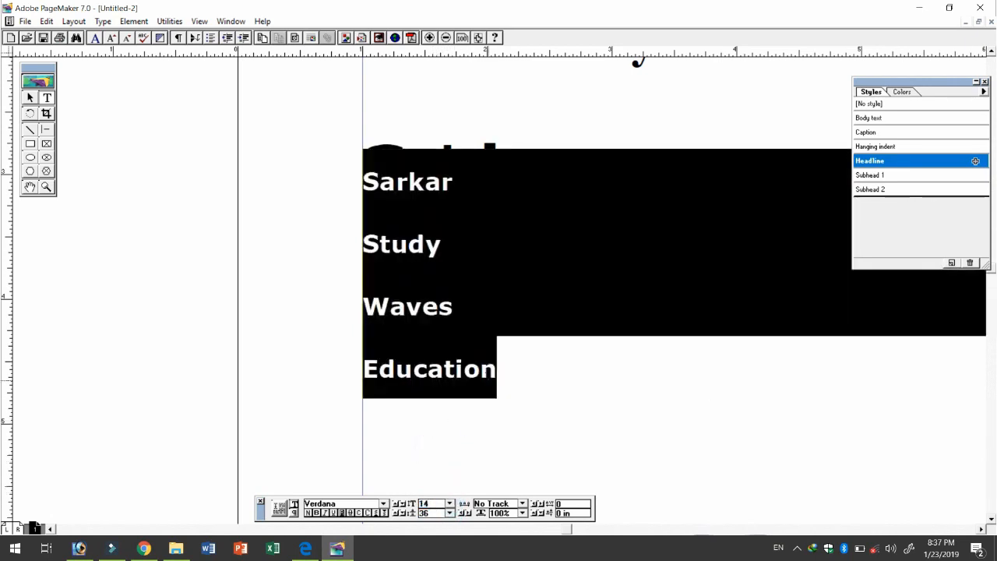
Enlarge the four lines in one-point increments until their font size is 20, and deselect them.
drag(401, 274, 363, 153)
key(ctrl+alt+shift+period)
key(ctrl+alt+shift+period)
key(ctrl+alt+shift+period)
key(ctrl+alt+shift+period)
key(ctrl+alt+shift+period)
key(ctrl+alt+shift+period)
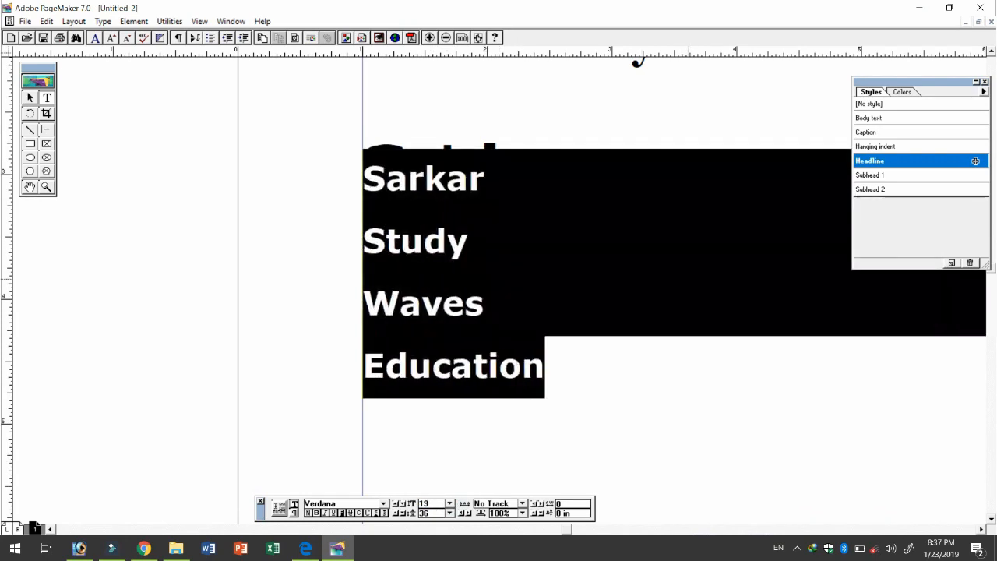
click(532, 196)
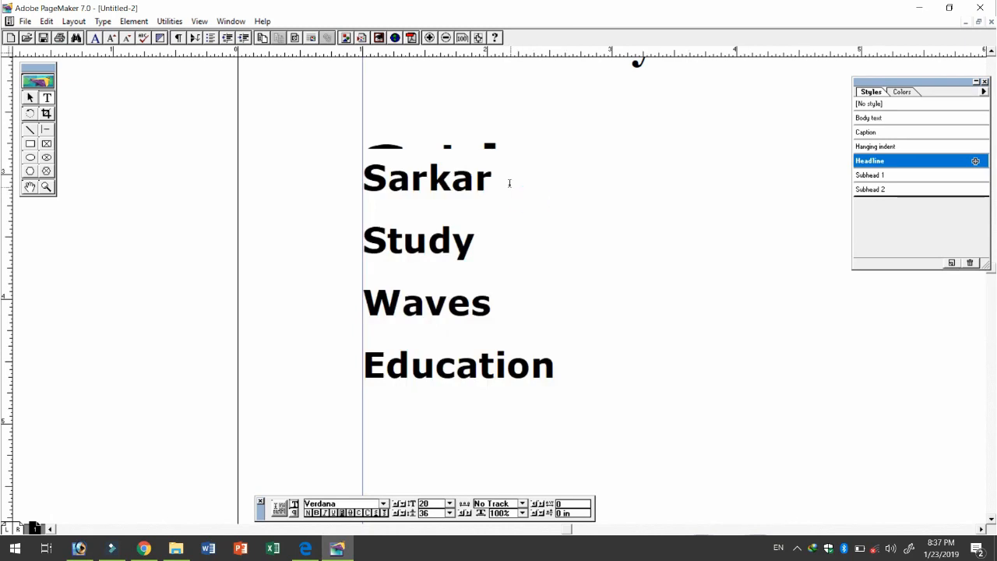
Add a new line reading "Ctrl+Shift+<" below the word Education.
click(555, 364)
key(Return)
text(Ctrl_S)
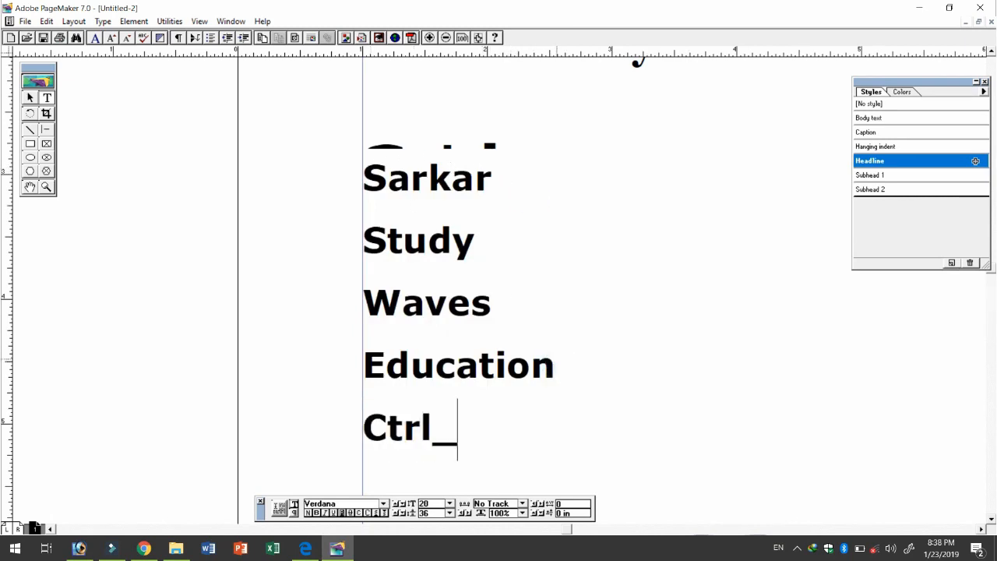
key(BackSpace)
key(BackSpace)
text(+Shift)
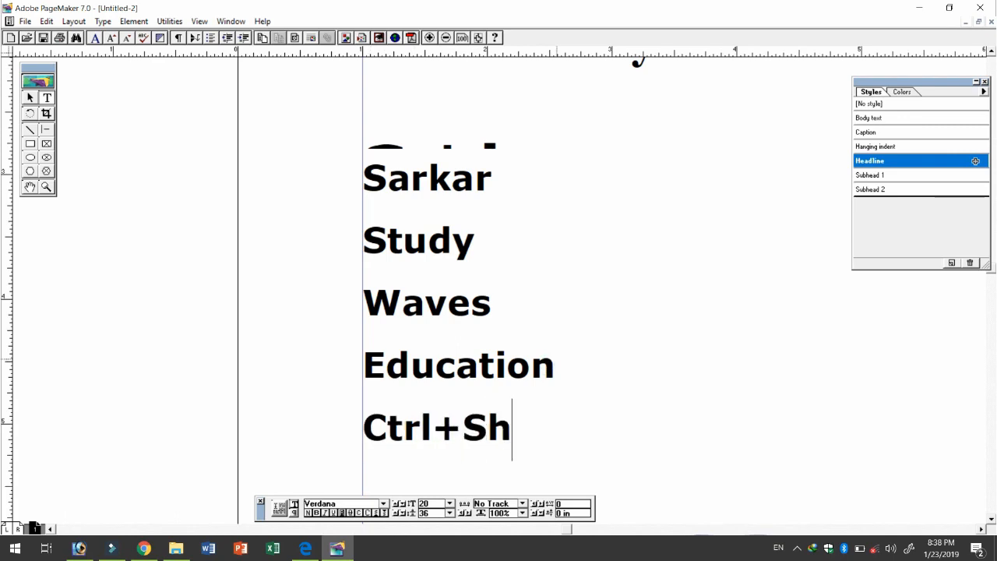
text(>)
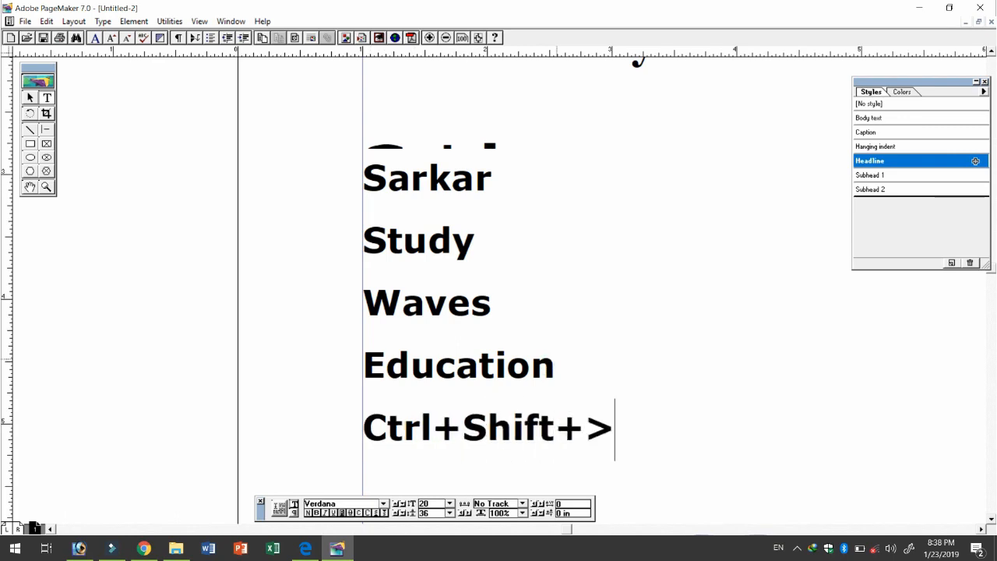
key(BackSpace)
text(<)
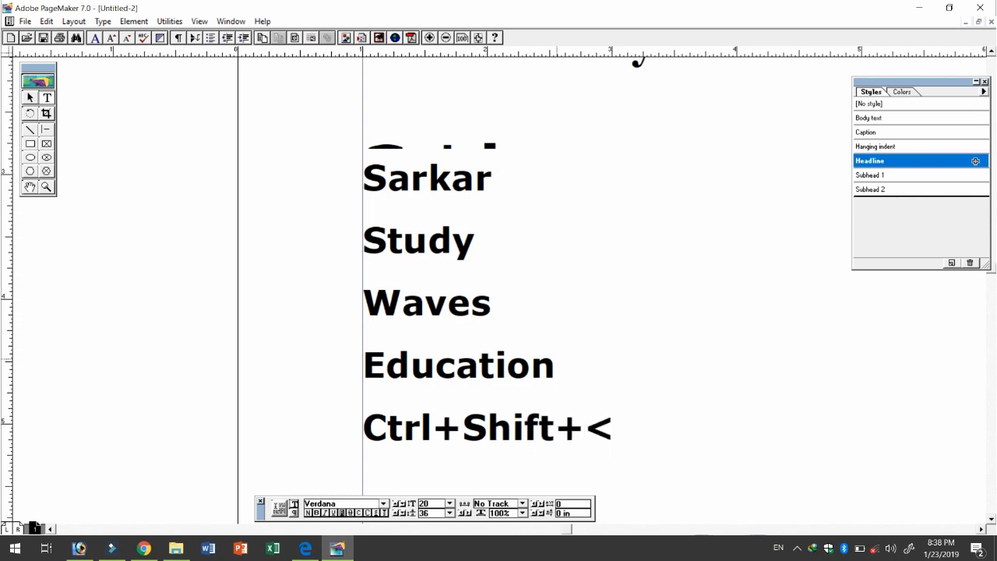
Select all five lines and look through the available leading values and the font and size settings.
drag(624, 436, 287, 204)
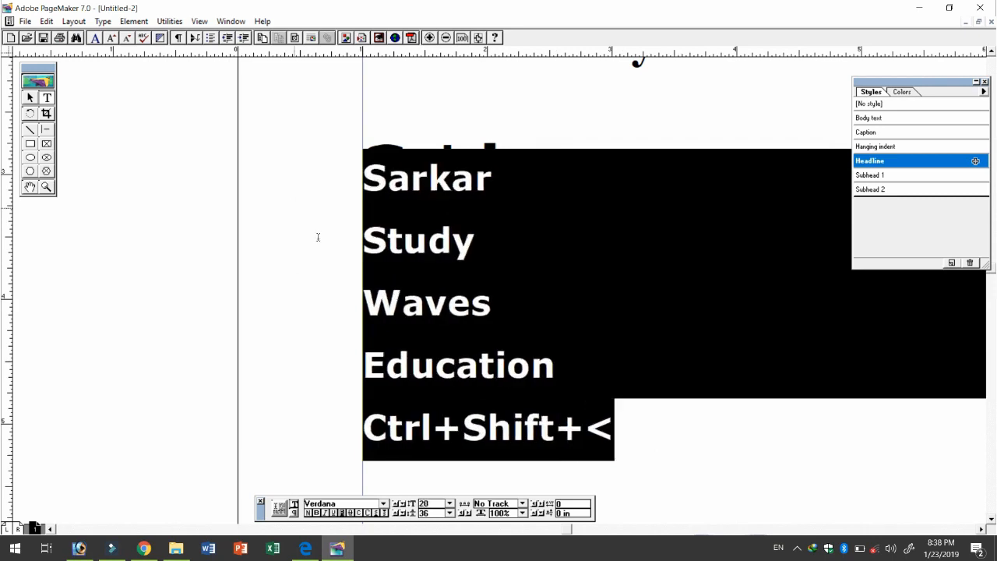
click(449, 513)
mouse_move(447, 472)
mouse_down()
mouse_move(447, 488)
mouse_move(449, 462)
mouse_move(453, 471)
mouse_up()
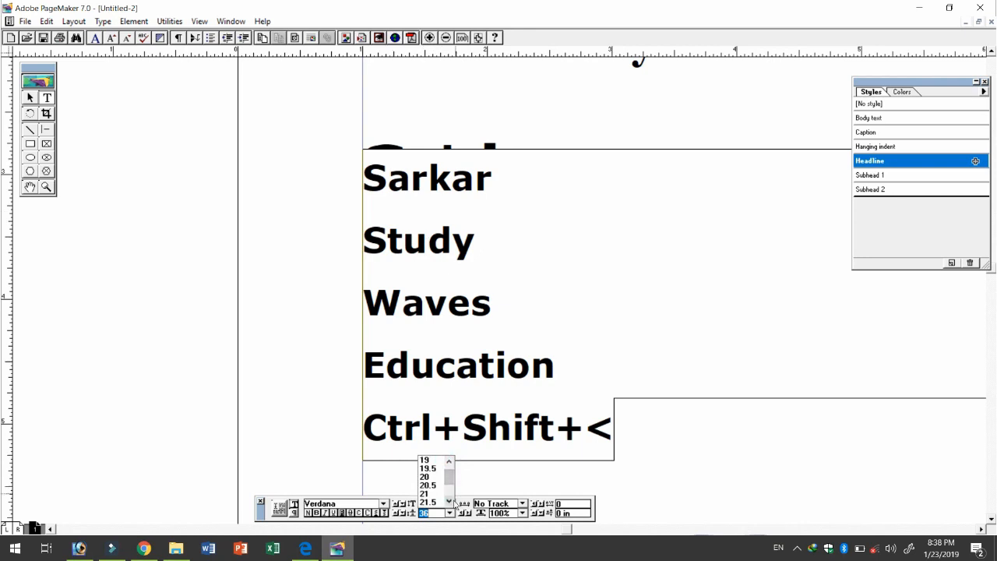
click(449, 513)
click(325, 503)
drag(436, 505, 416, 514)
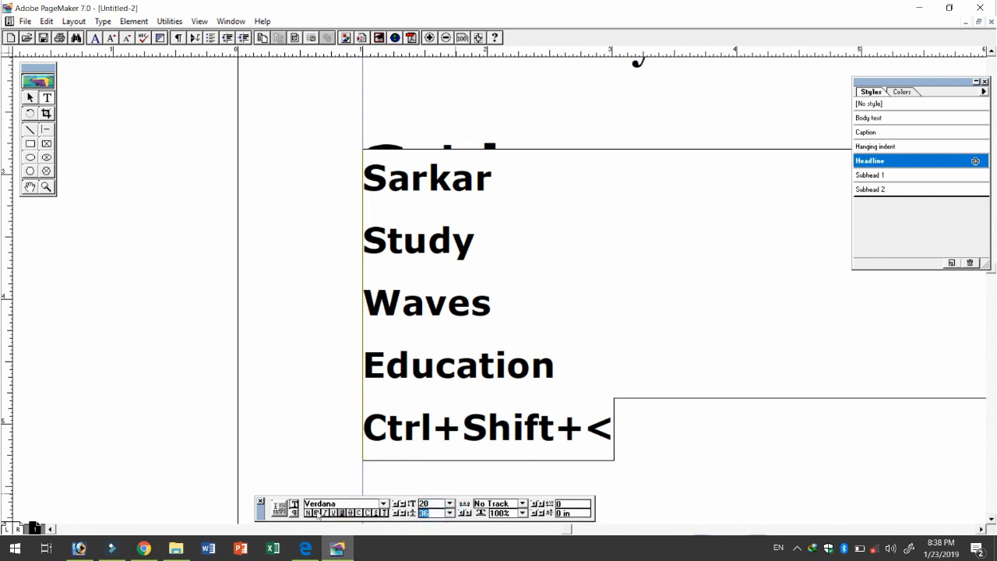
Select all the text and toggle the bold, italic and underline styles on and off.
key(ctrl+a)
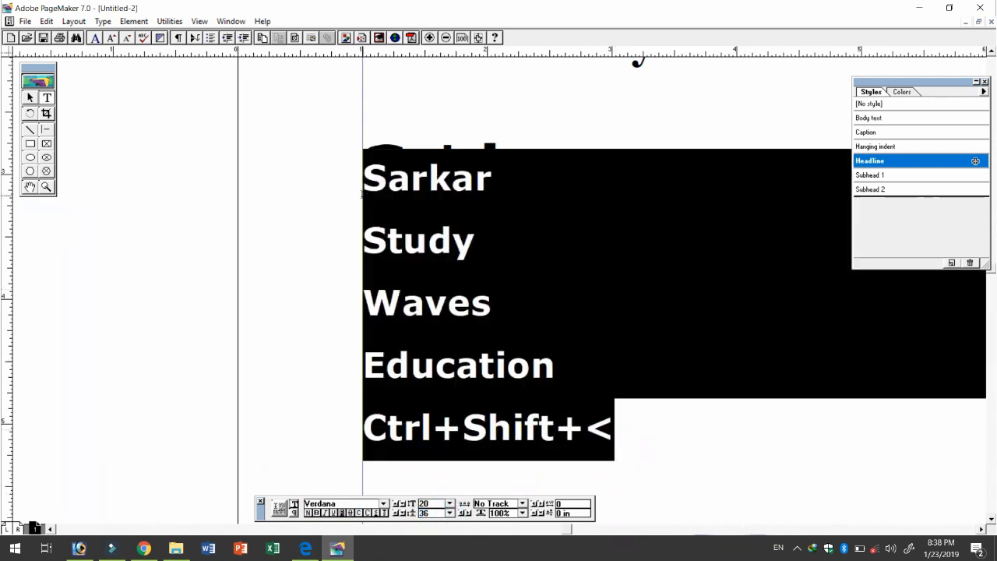
click(313, 512)
click(316, 514)
click(332, 513)
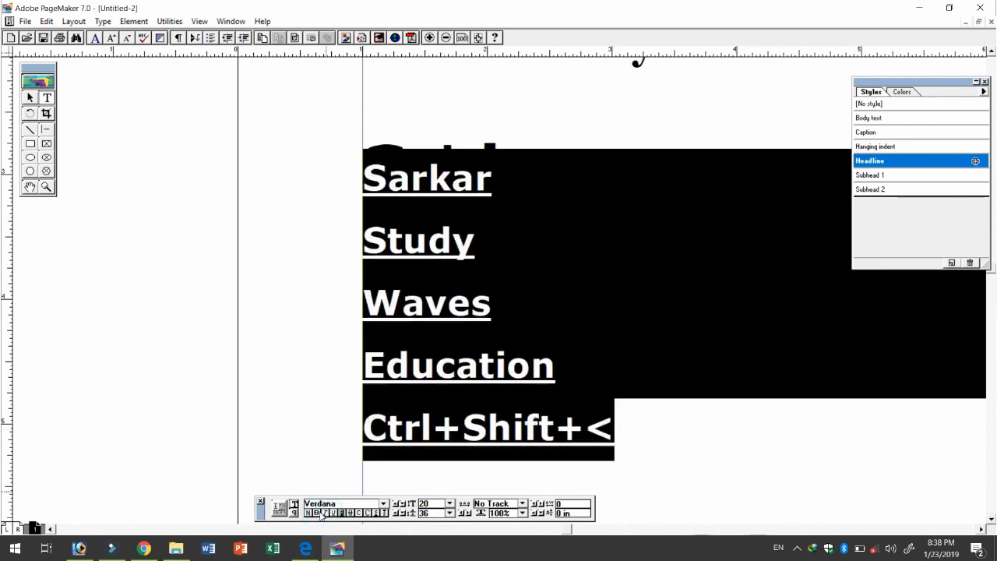
click(325, 514)
click(325, 514)
click(334, 514)
click(334, 514)
click(333, 514)
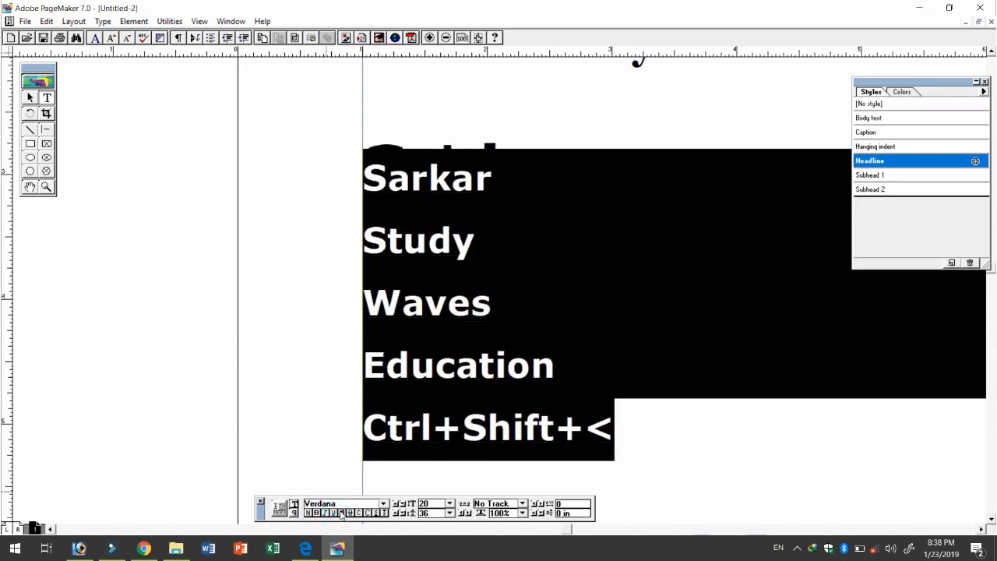
Toggle the reverse and strikethrough styles on and off for the five selected lines.
click(341, 513)
click(342, 514)
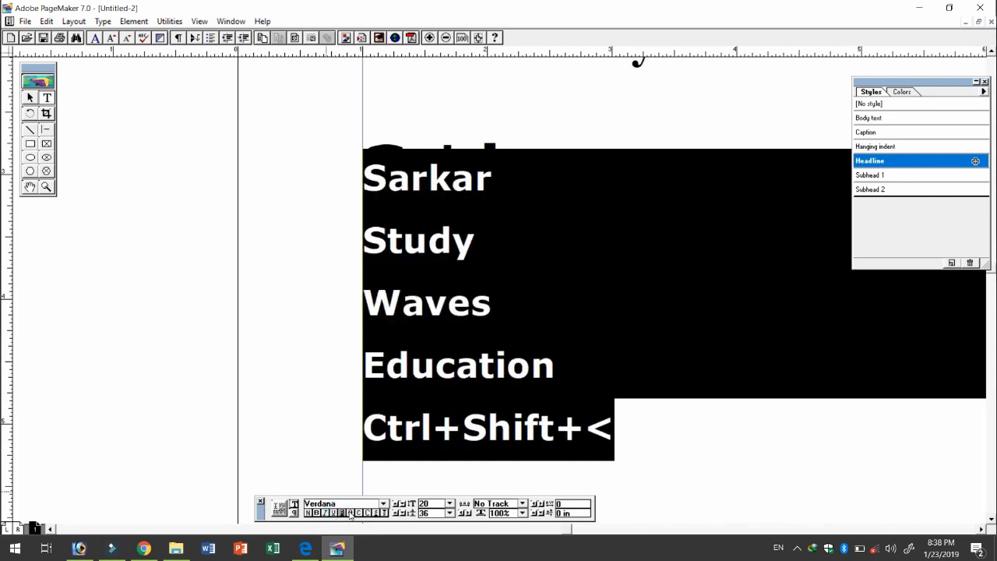
click(350, 514)
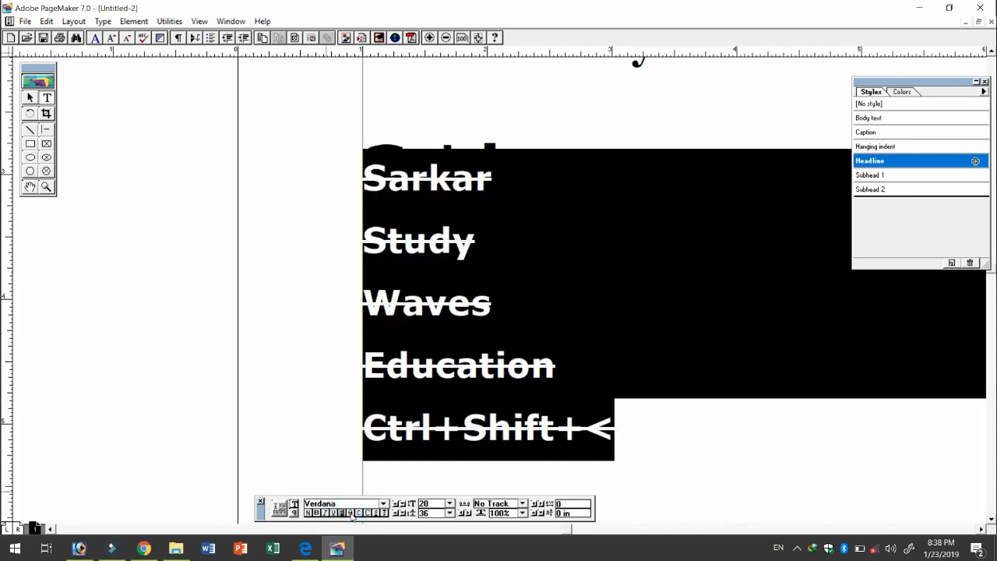
click(350, 514)
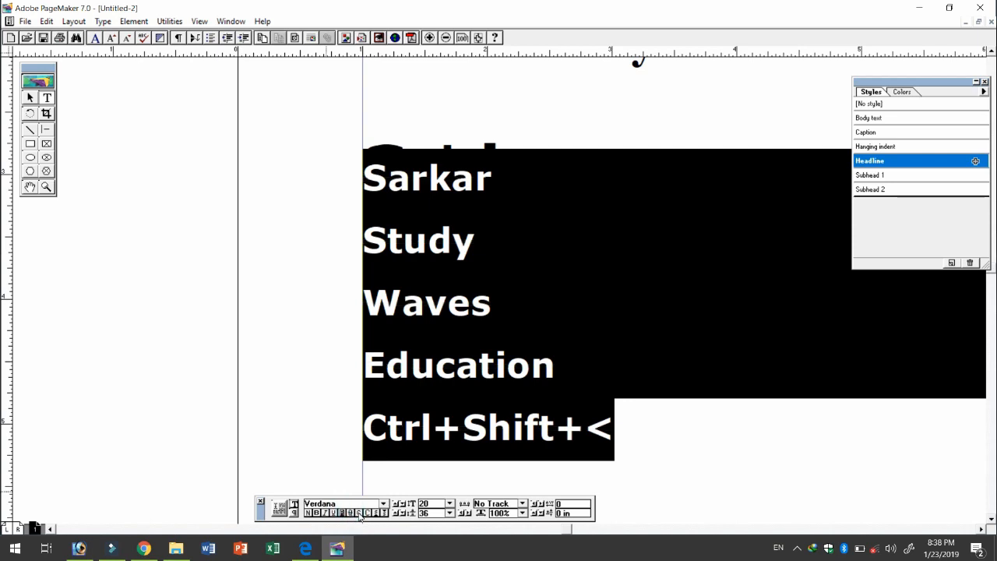
Try small caps on the five selected lines, apply all caps to them, and deselect the text.
click(360, 514)
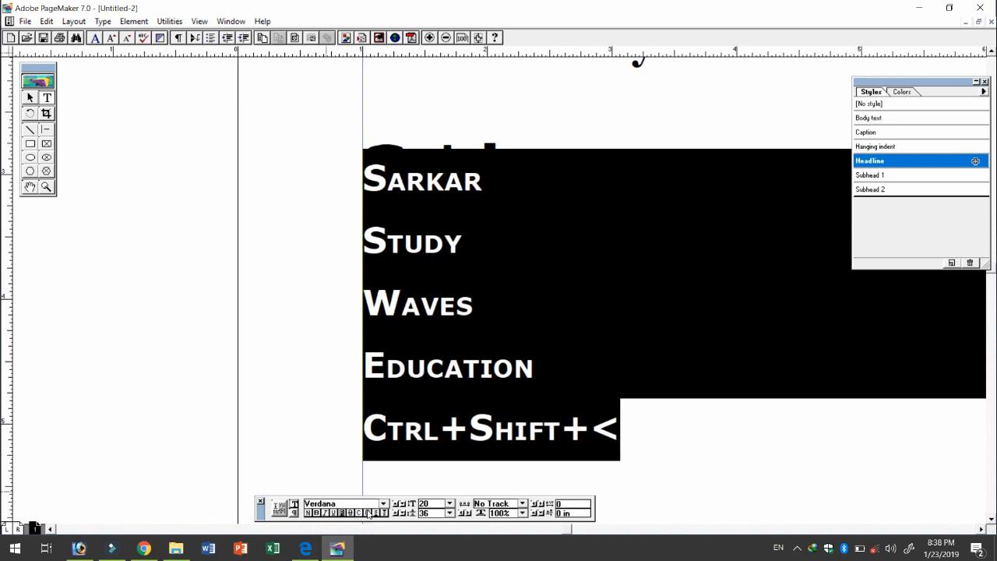
click(368, 514)
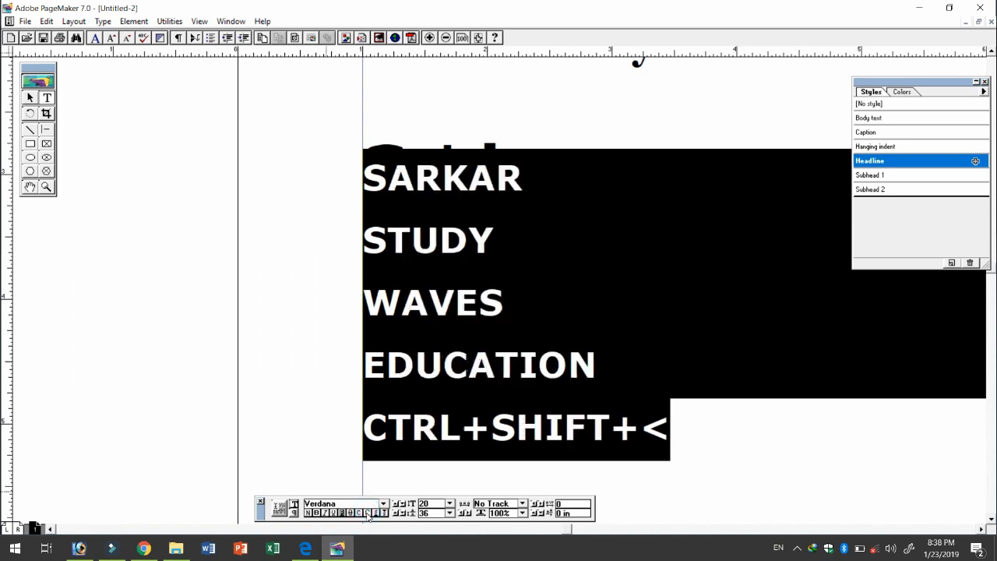
click(367, 515)
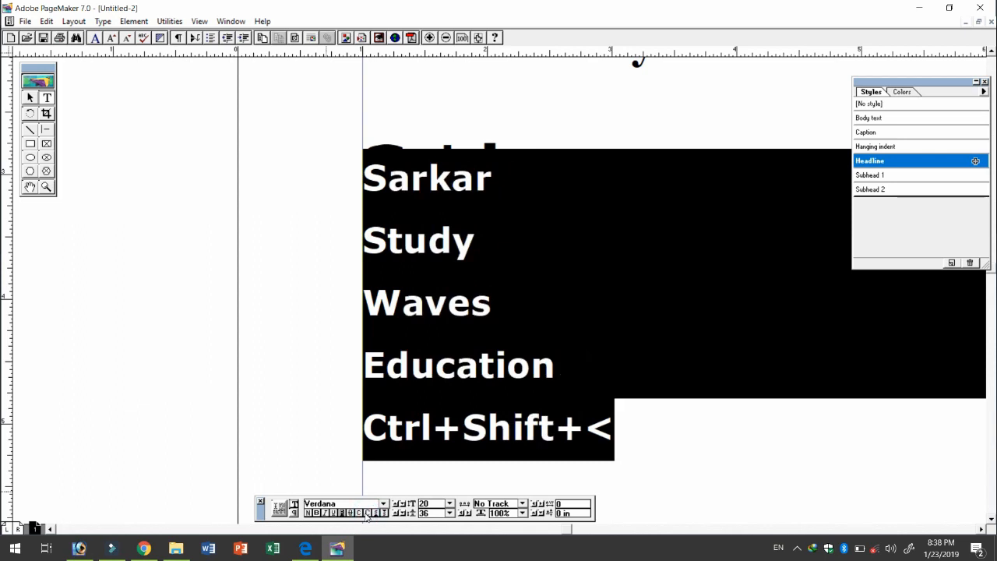
click(367, 514)
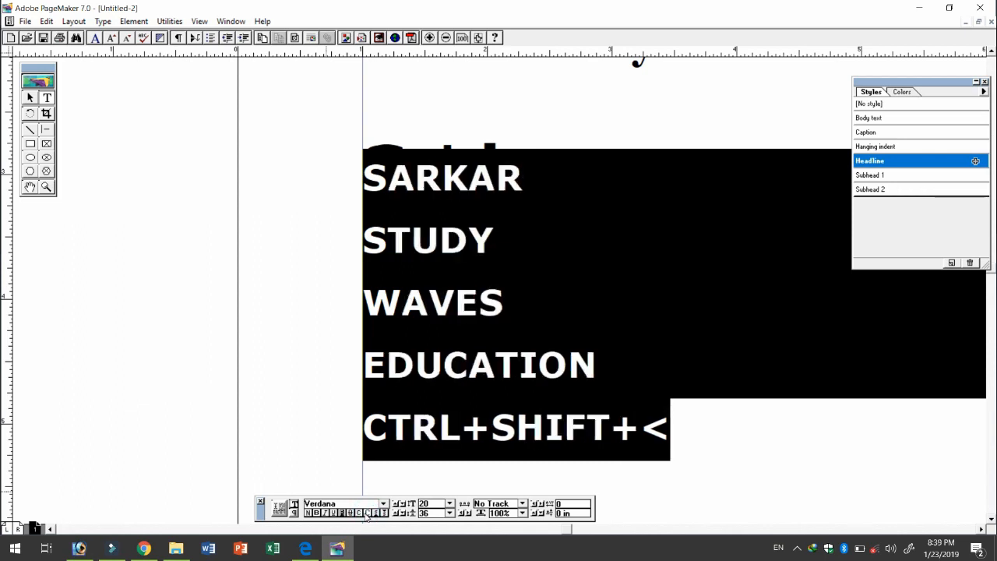
click(575, 363)
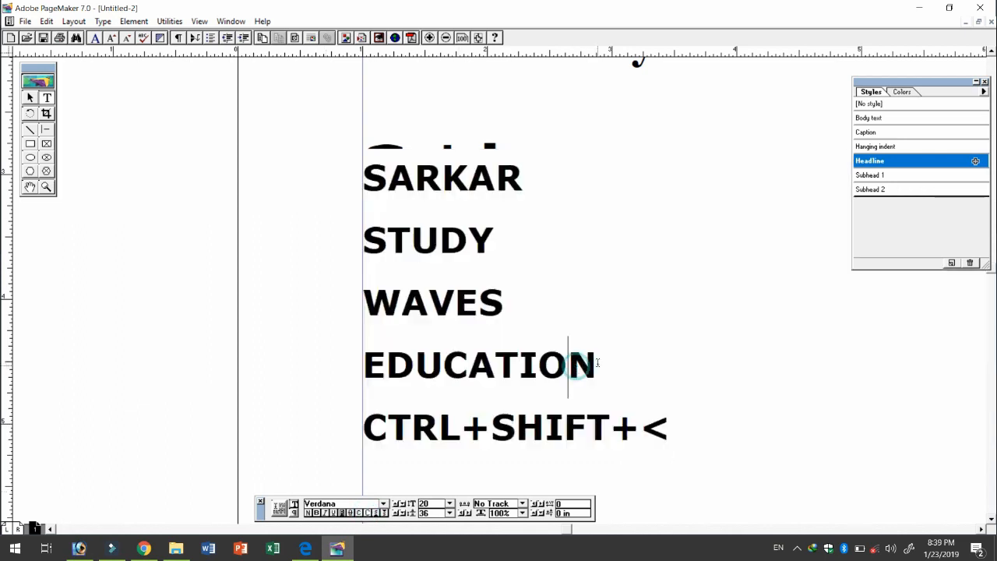
Add a 2 after the word EDUCATION and format that character as subscript.
text(2)
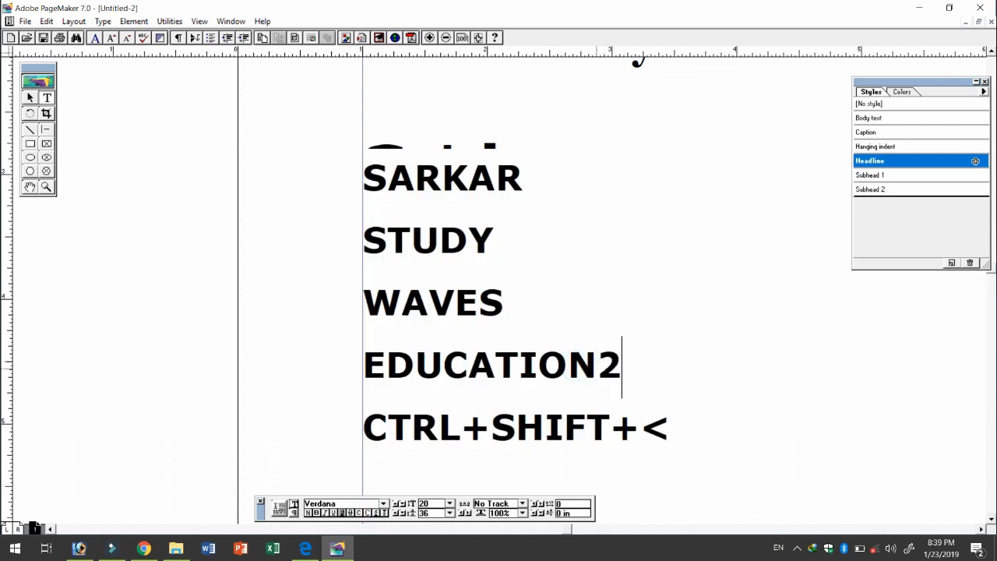
drag(627, 365, 597, 365)
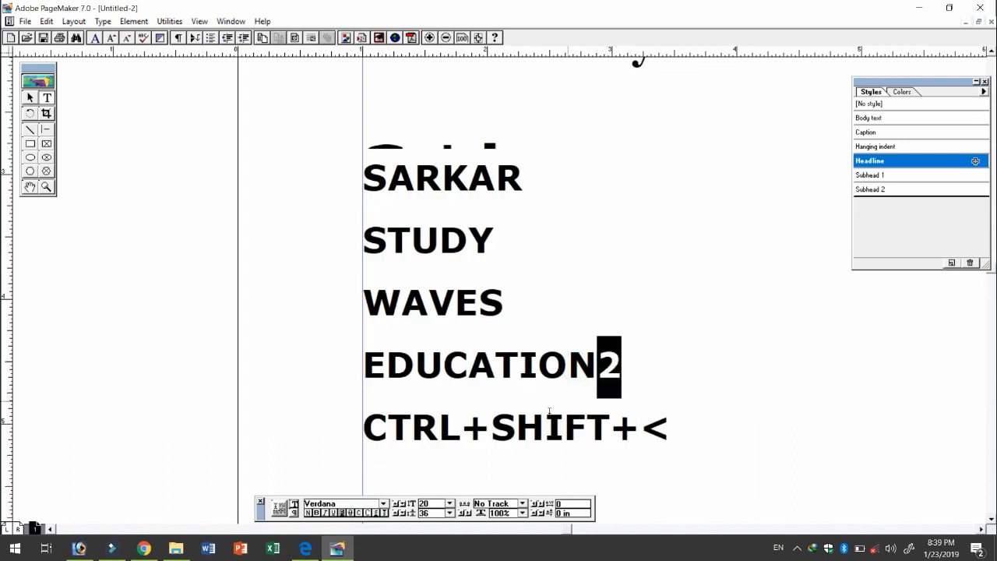
click(384, 513)
click(376, 514)
click(384, 514)
click(376, 514)
click(383, 513)
Set the five lines from SARKAR to CTRL+SHIFT+< to the normal, non-bold type style.
drag(704, 425, 366, 181)
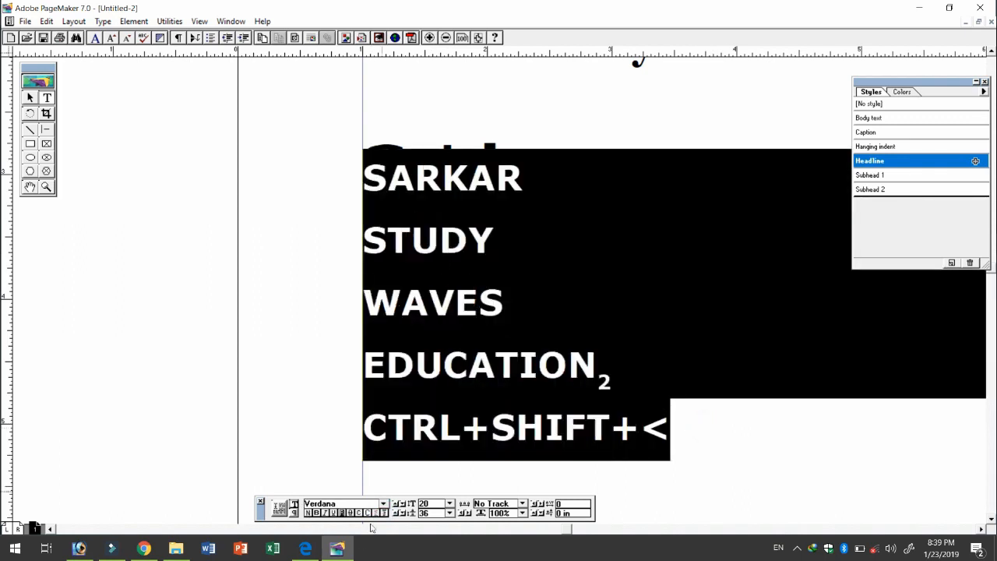
click(310, 513)
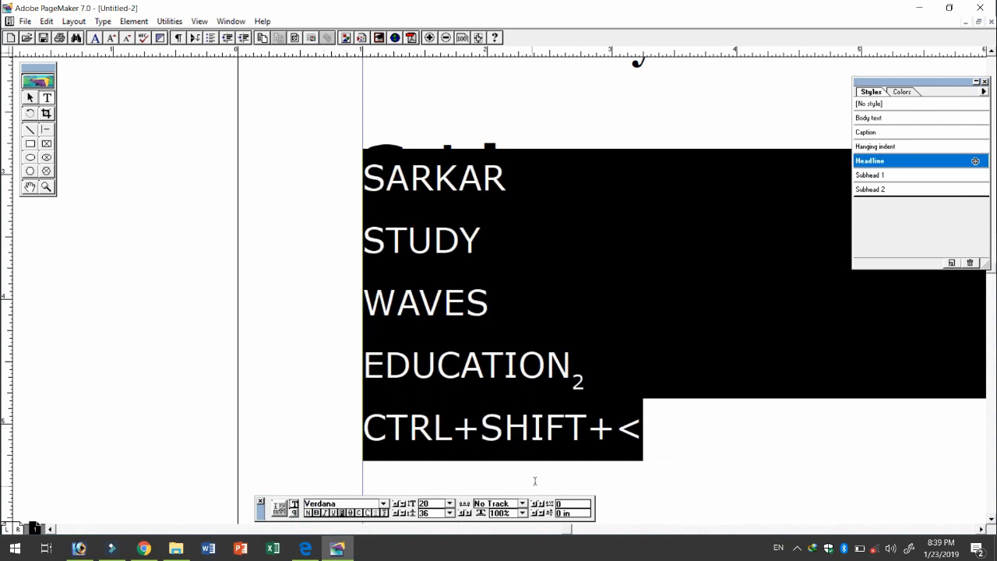
click(658, 427)
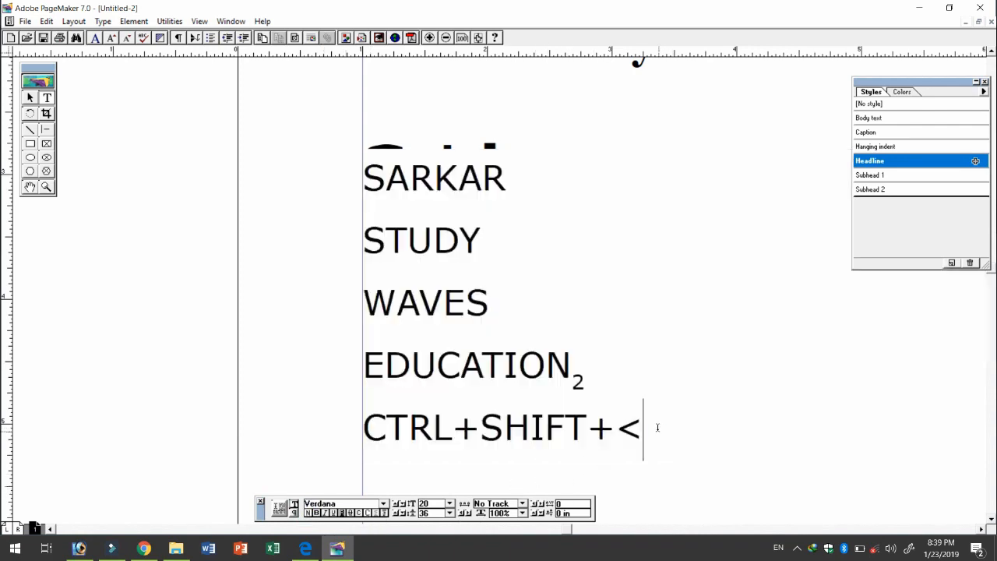
Apply Very Loose tracking to all five lines from SARKAR to CTRL+SHIFT+<.
drag(644, 428, 353, 197)
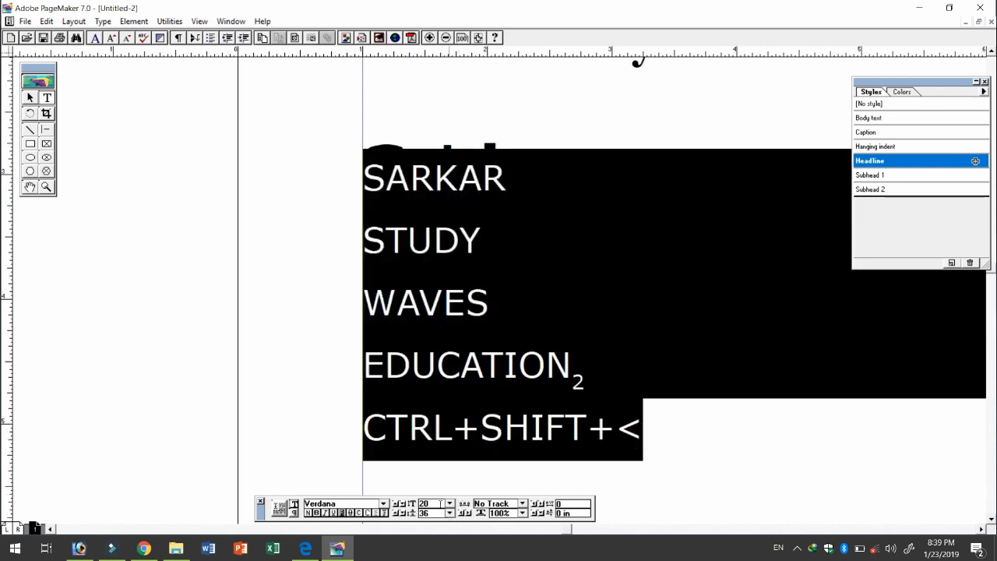
click(523, 504)
click(523, 504)
click(521, 504)
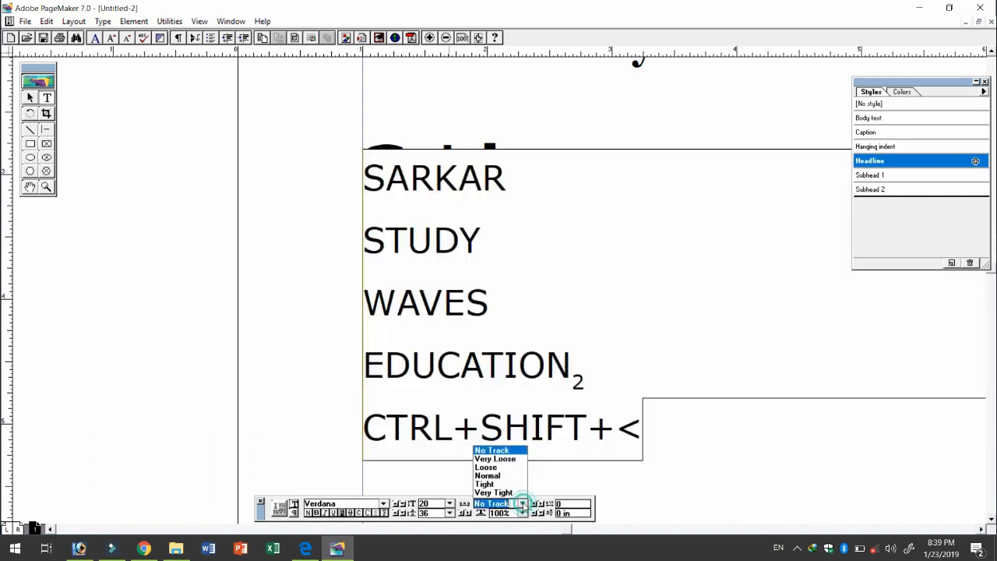
click(494, 459)
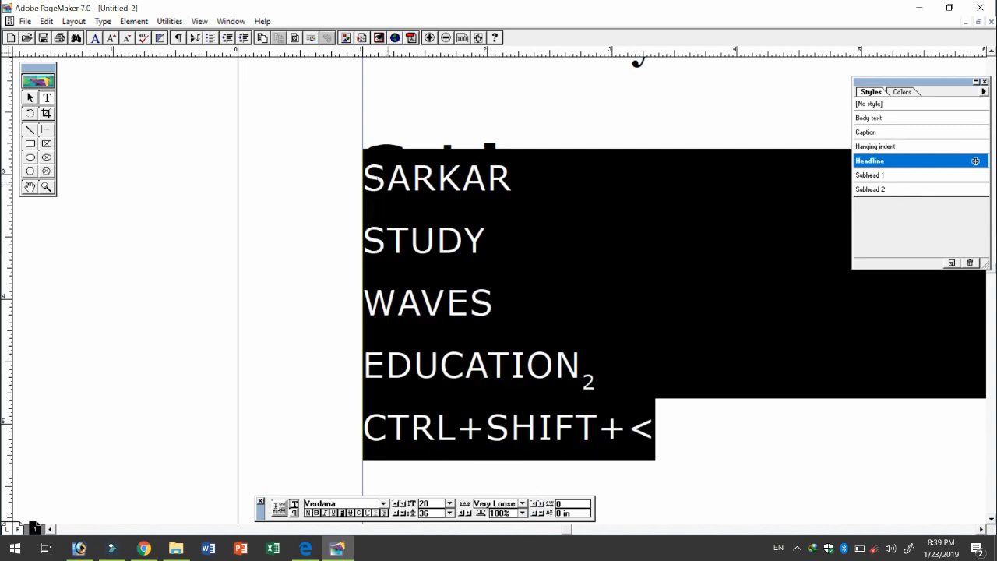
Try Very Tight, Very Loose and No Track tracking on the word SARKAR alone.
drag(386, 181, 511, 178)
click(396, 184)
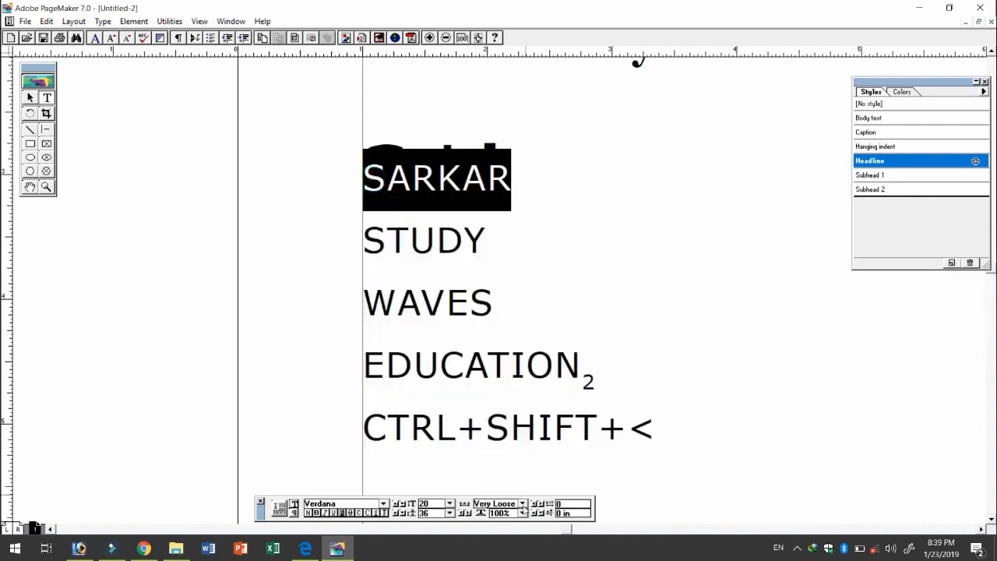
click(522, 504)
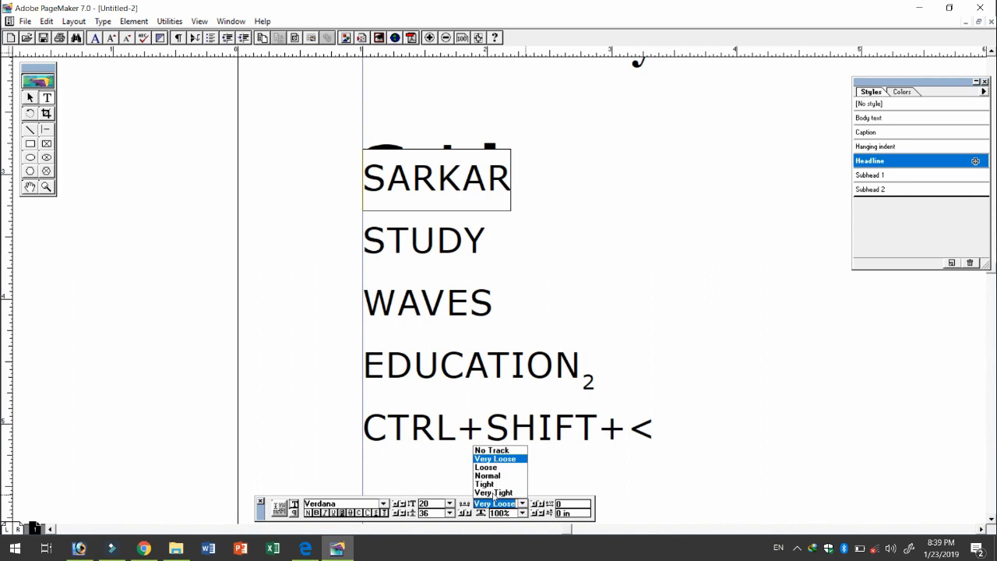
click(495, 493)
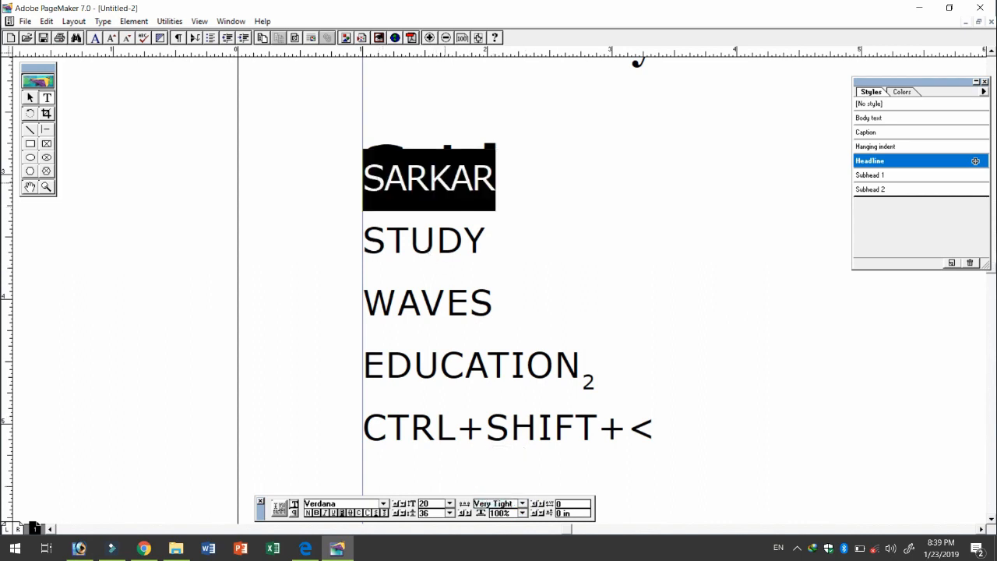
click(521, 507)
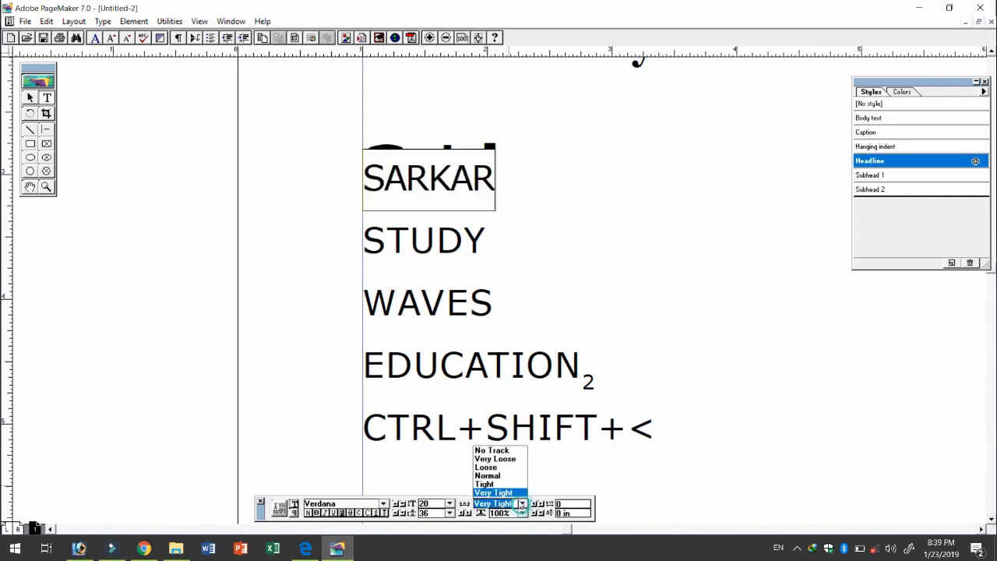
click(503, 461)
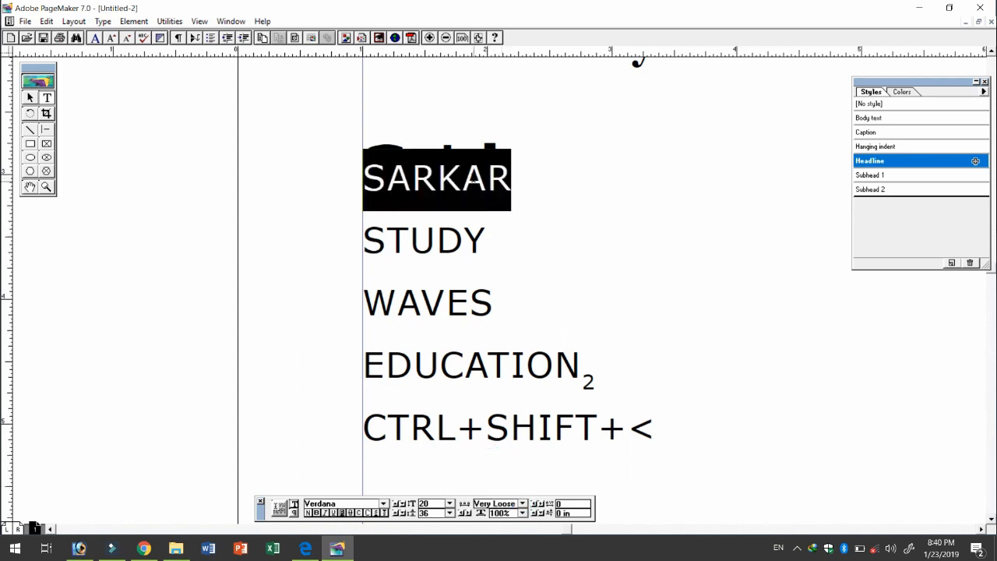
click(522, 504)
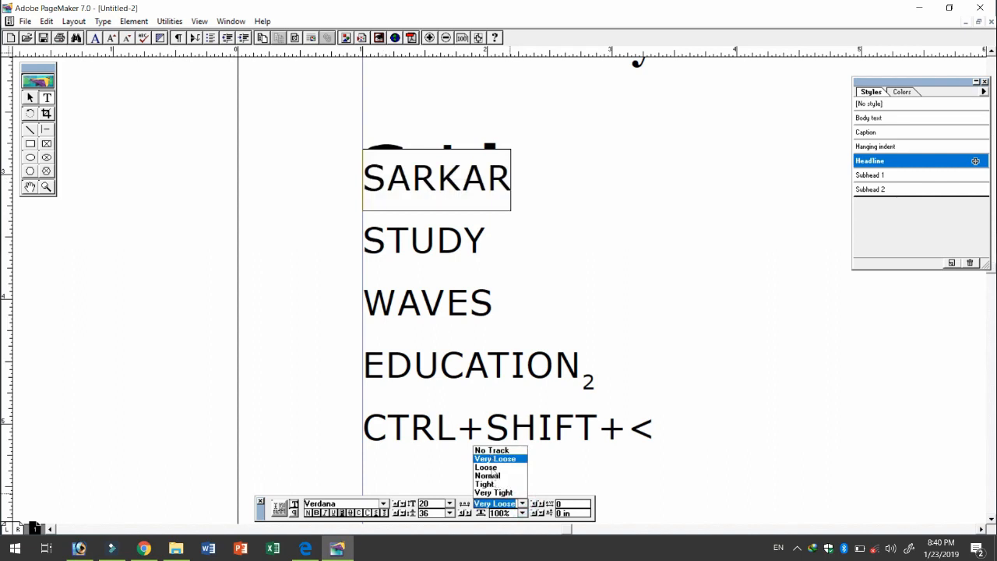
click(491, 452)
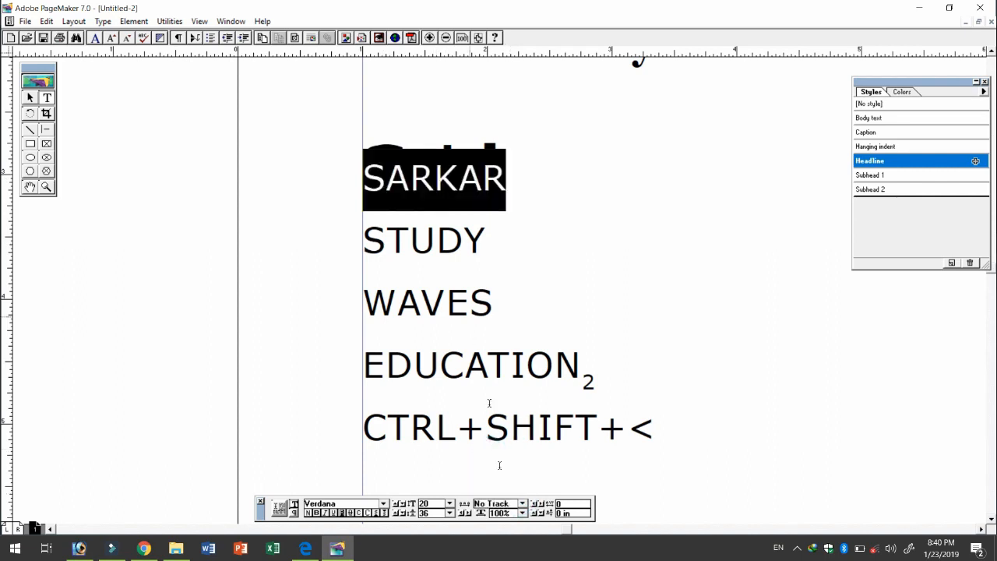
Set the tracking of the word SARKAR to Normal.
click(522, 504)
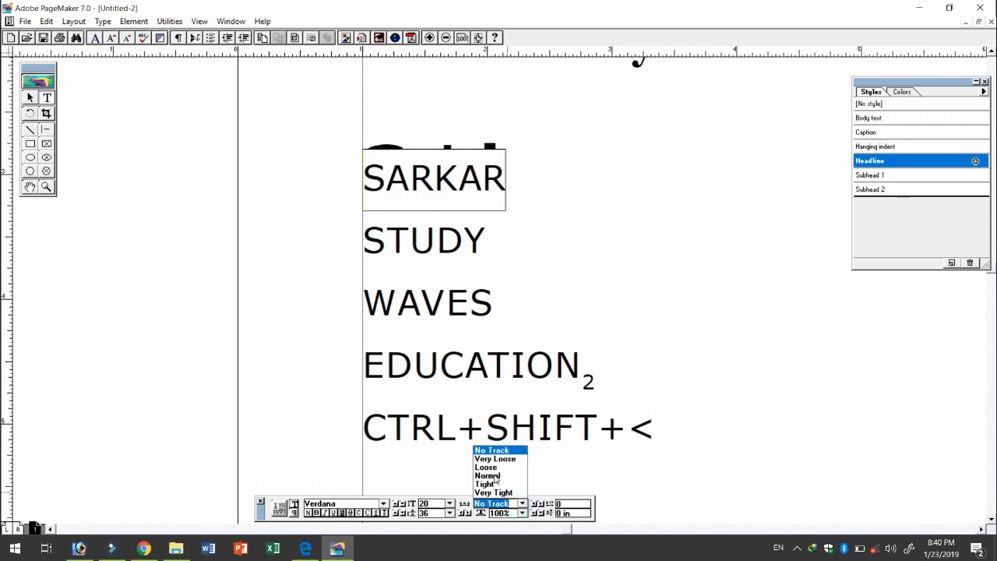
click(494, 476)
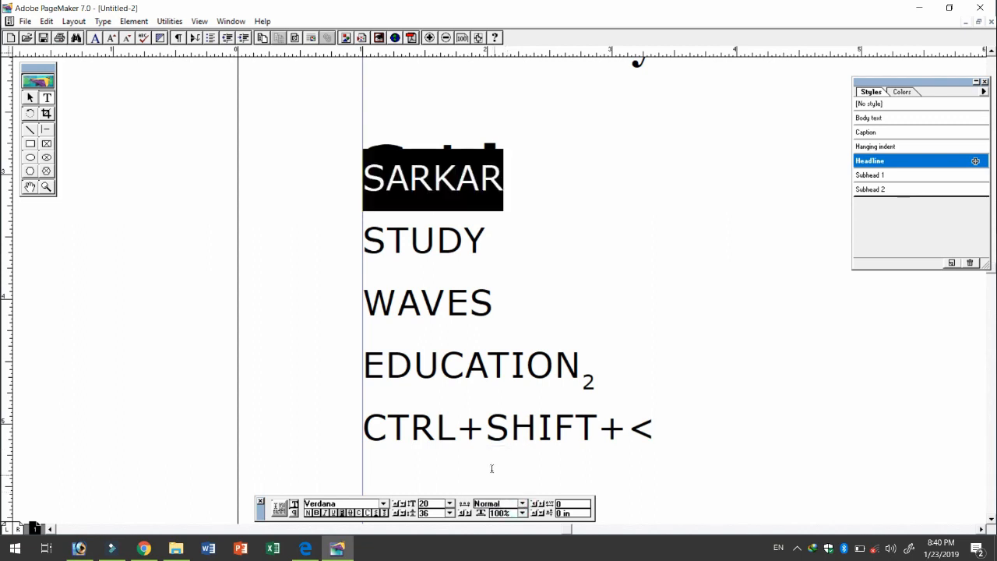
click(522, 507)
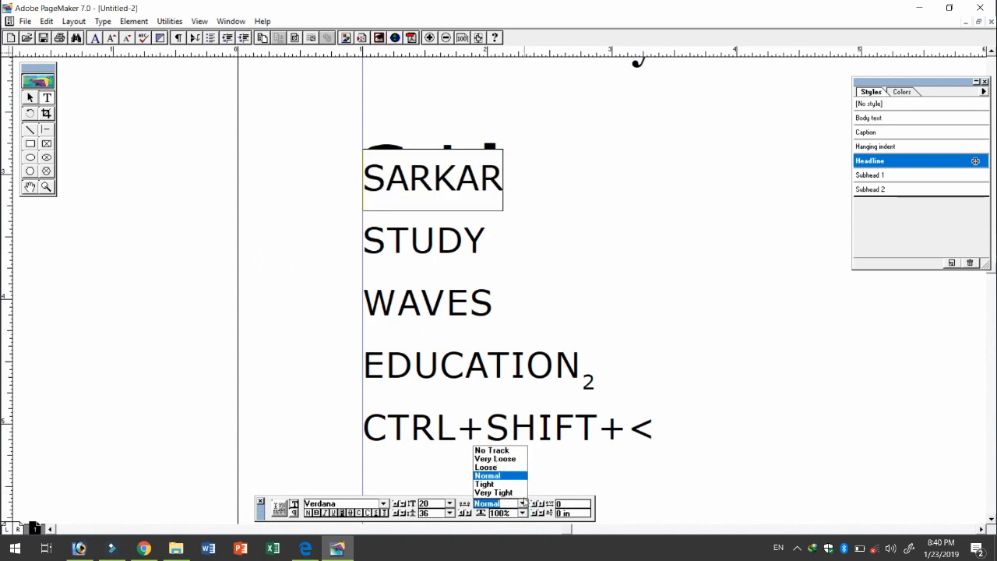
click(524, 504)
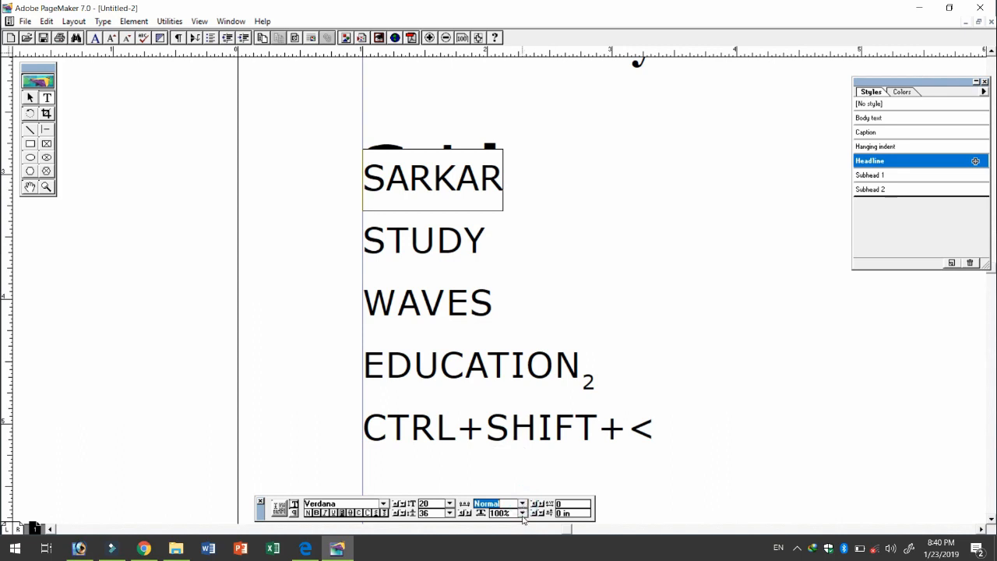
Widen the characters of SARKAR to 130% and to 150% of normal width.
click(524, 514)
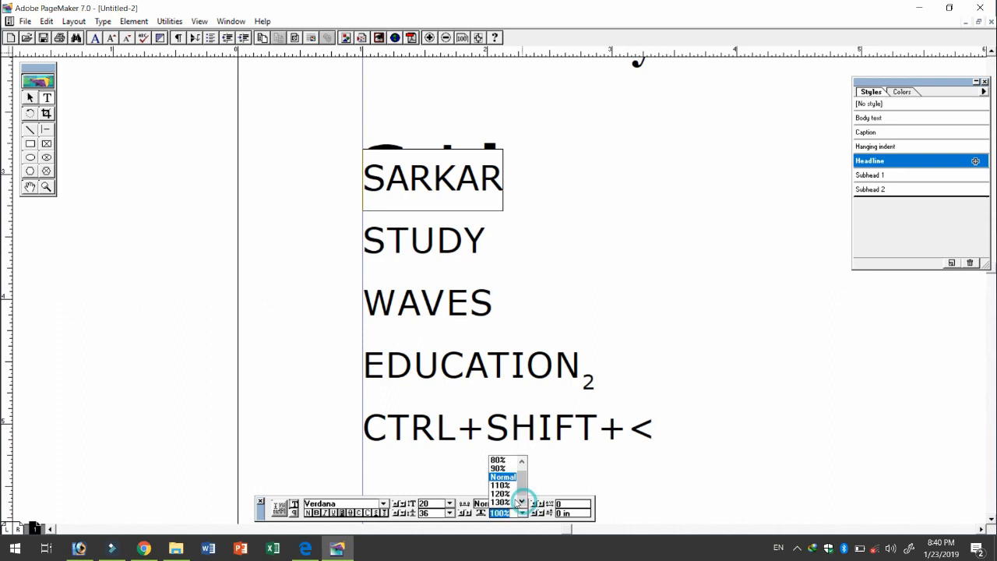
click(500, 502)
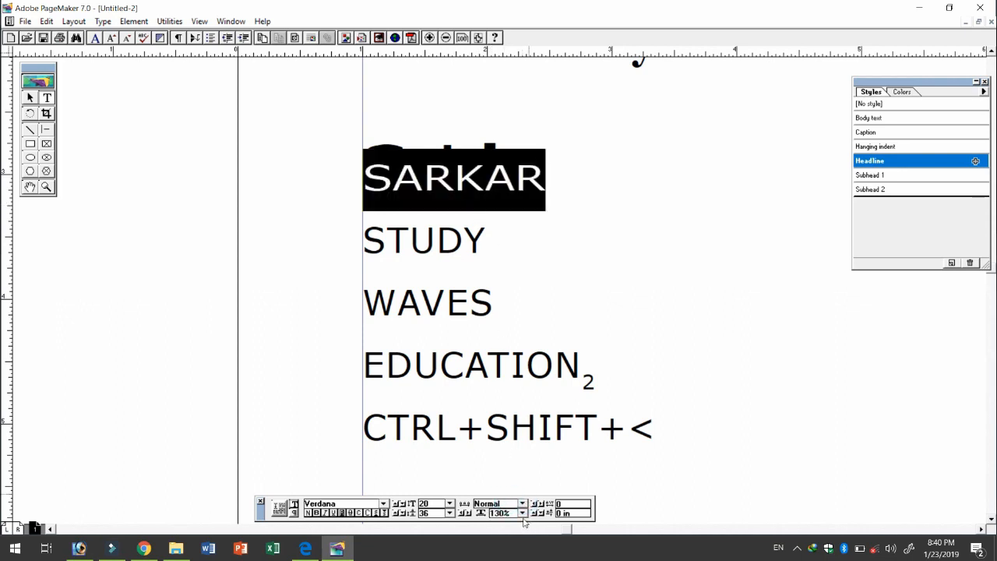
double_click(494, 514)
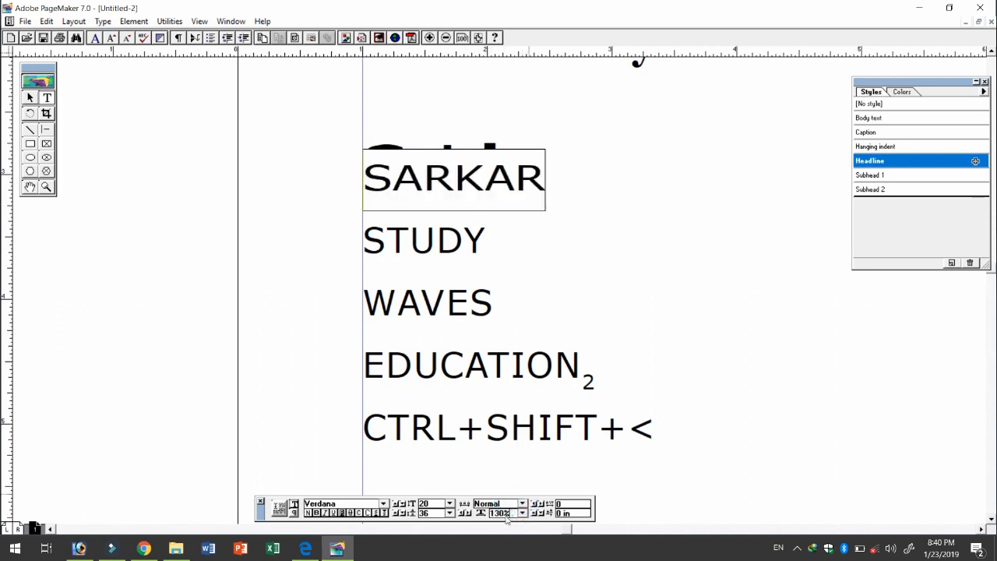
text(1)
key(Return)
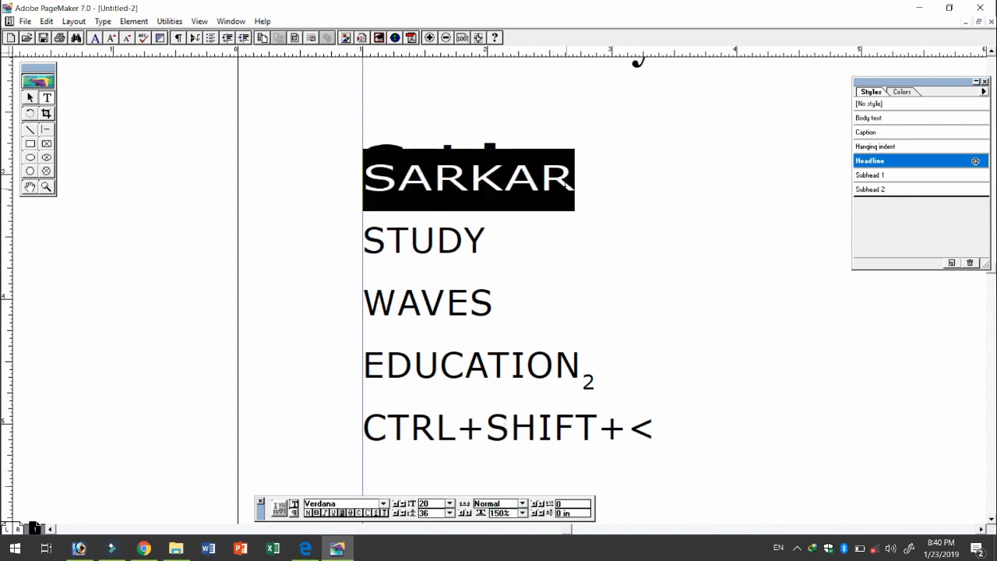
Set the character width of the word SARKAR to 80%.
click(513, 512)
drag(513, 513, 471, 514)
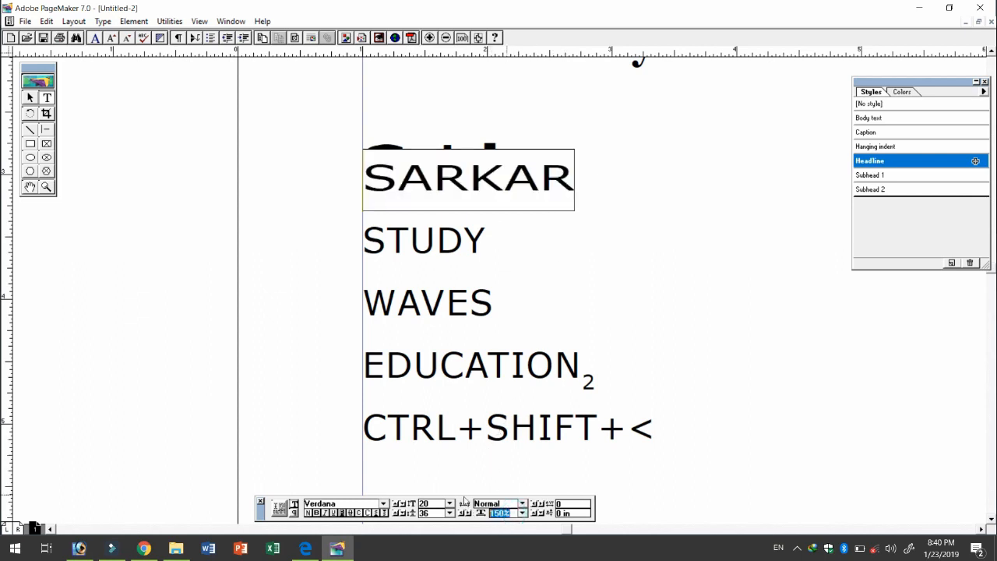
text(8)
key(Return)
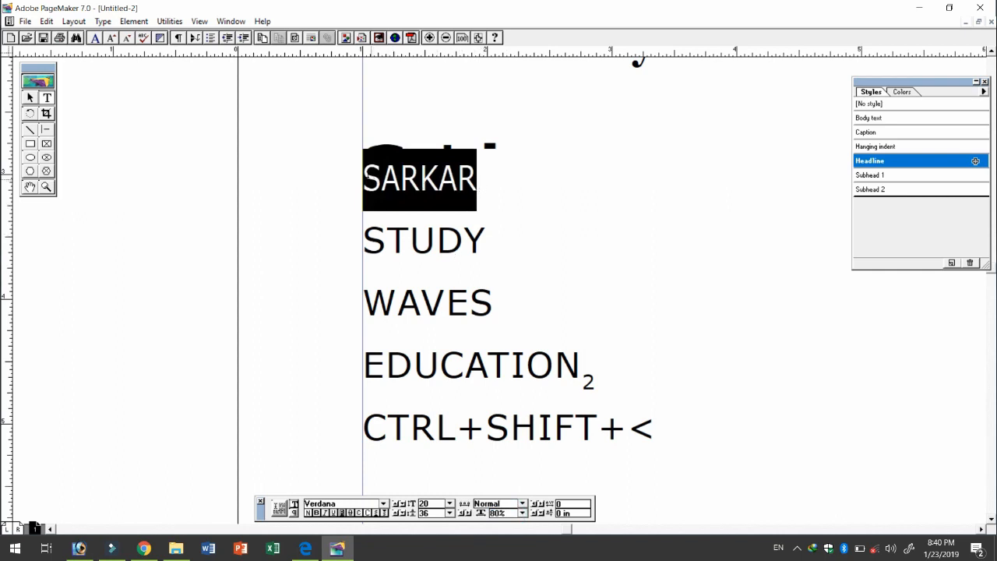
click(503, 513)
key(Return)
Add a 2 after the word SARKAR and set that character's baseline shift to -0.2 in.
click(480, 179)
text(2)
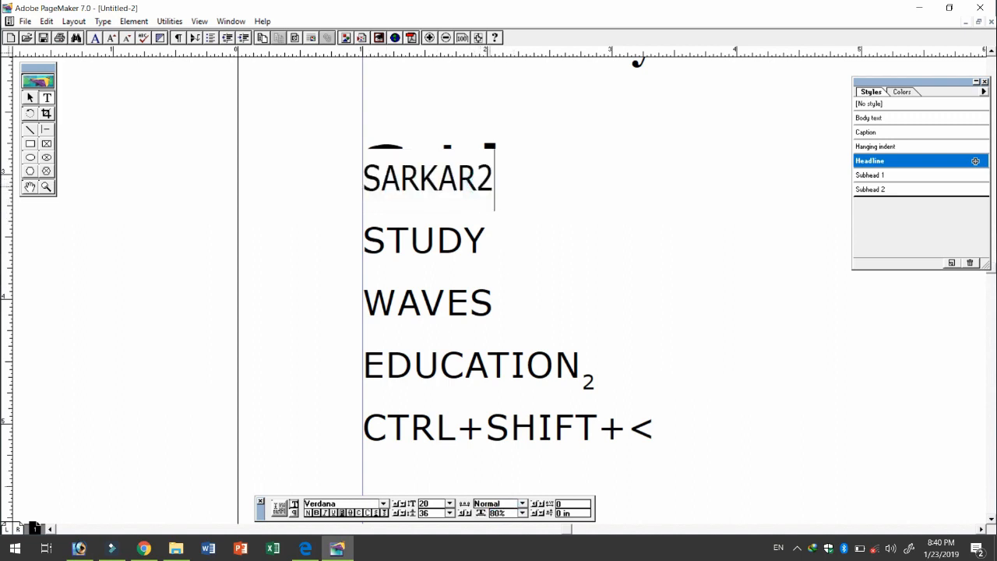
drag(477, 179, 496, 178)
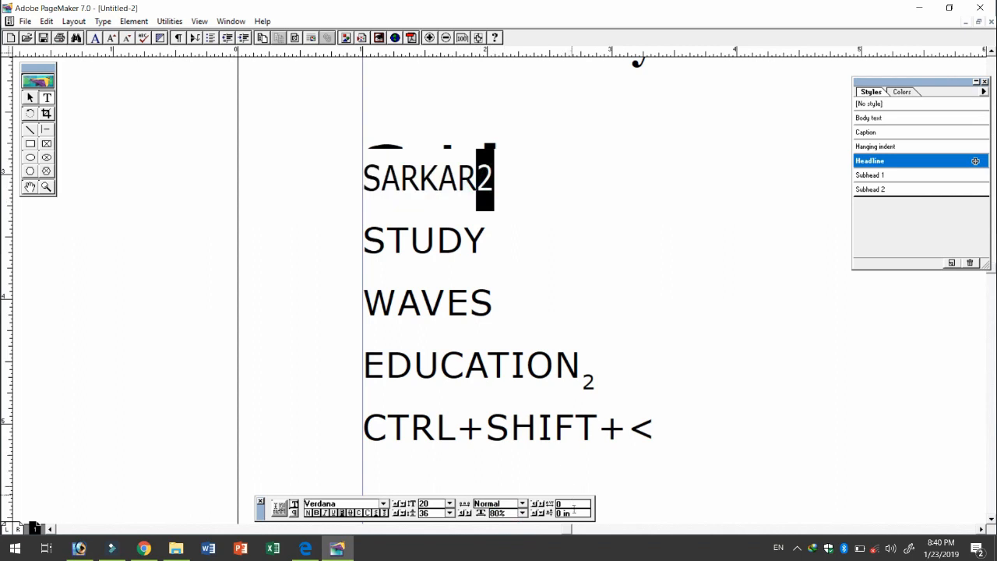
key(ctrl+grave)
key(Tab)
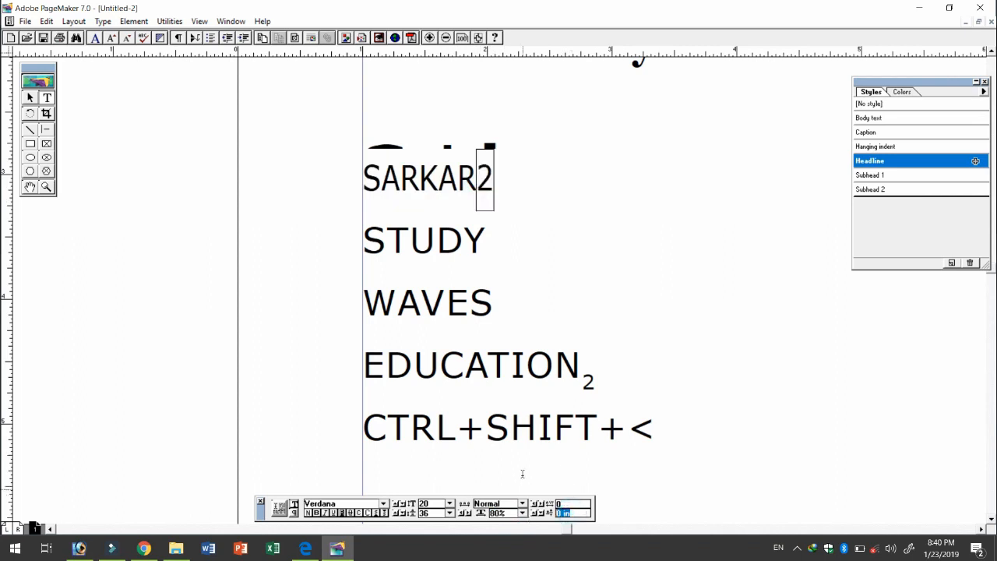
key(BackSpace)
text(-0)
key(Return)
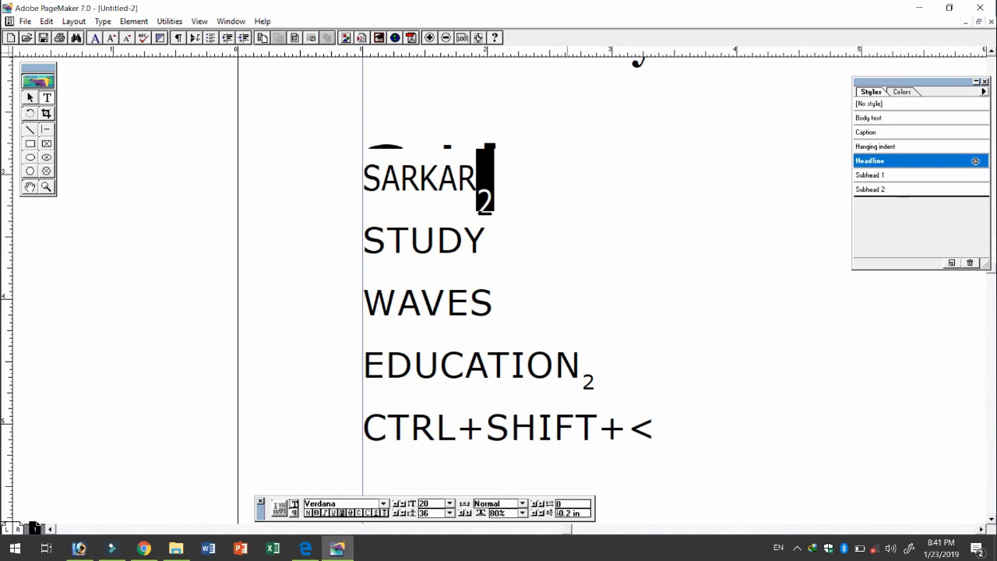
Raise the 2 after SARKAR by setting its baseline shift to 0.2 in.
click(558, 512)
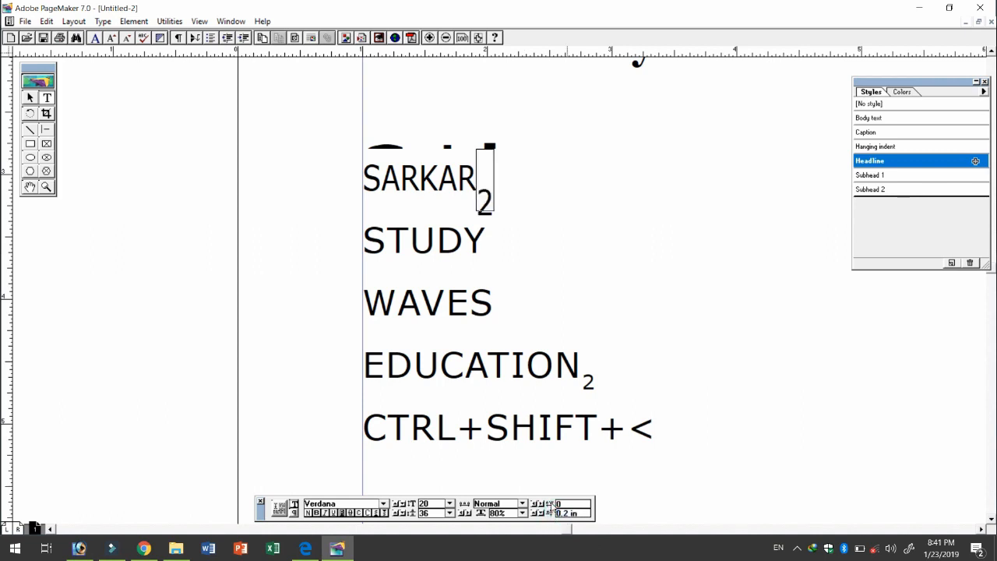
key(Return)
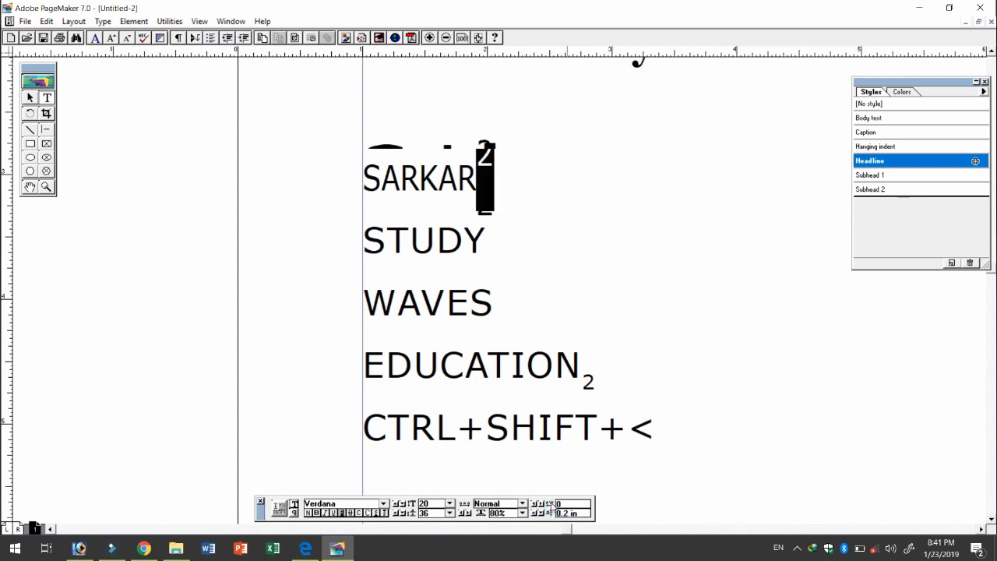
click(483, 134)
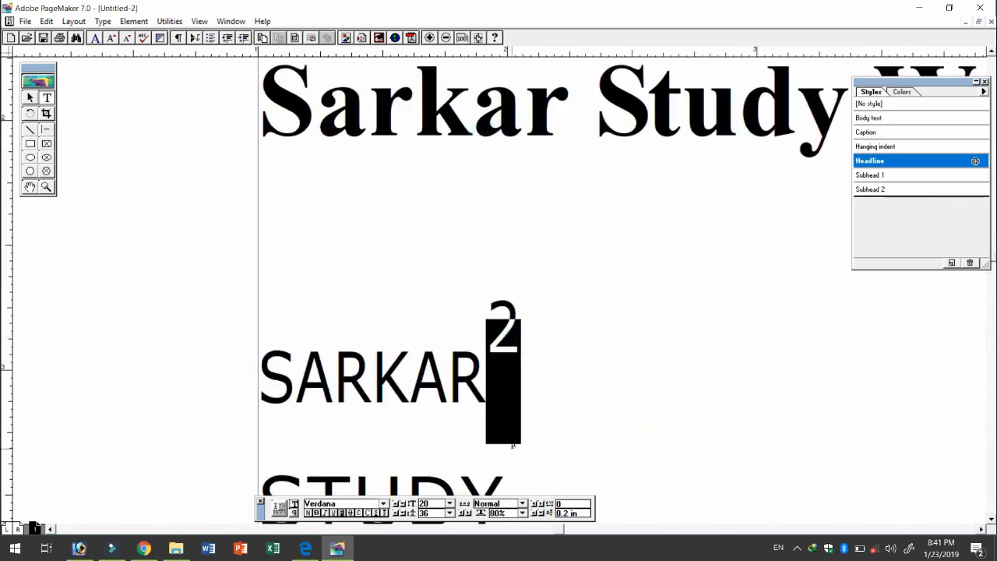
click(567, 514)
drag(581, 513, 554, 512)
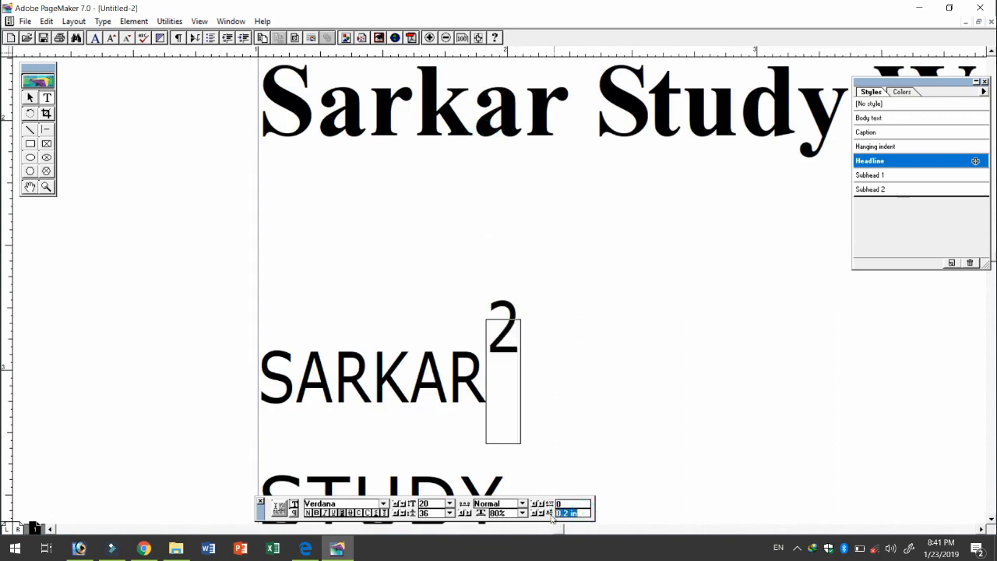
Set the kerning of the word SARKAR and its raised 2 to 0.2.
click(547, 381)
key(shift+Left)
key(shift+Left)
key(shift+Left)
key(shift+Left)
key(shift+Left)
key(shift+Left)
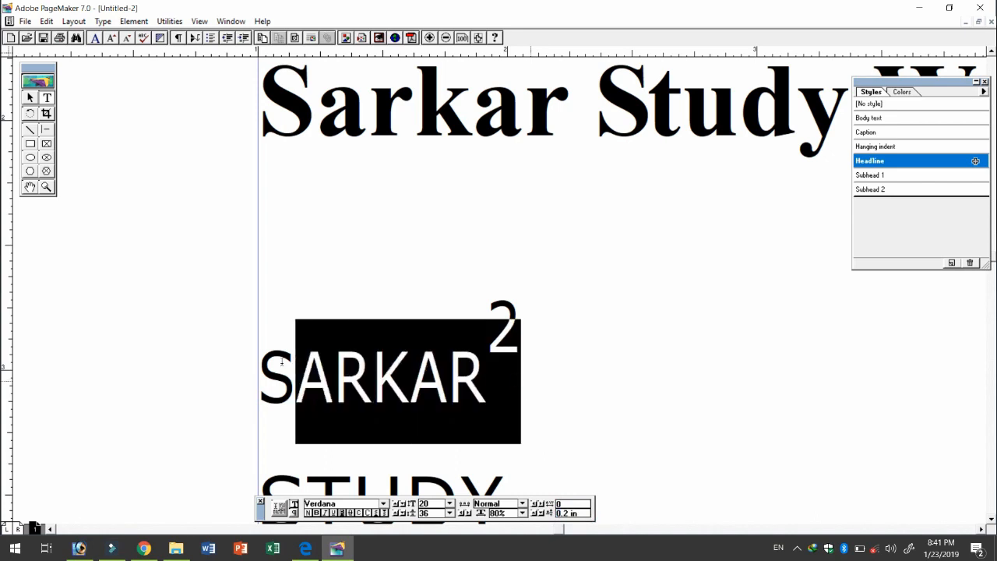
double_click(583, 504)
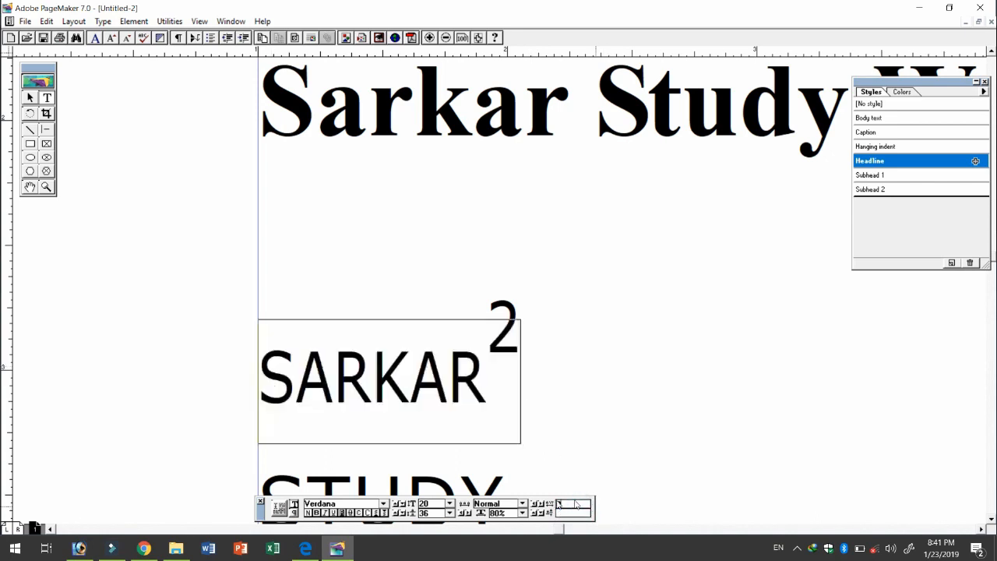
text(0.2)
key(Return)
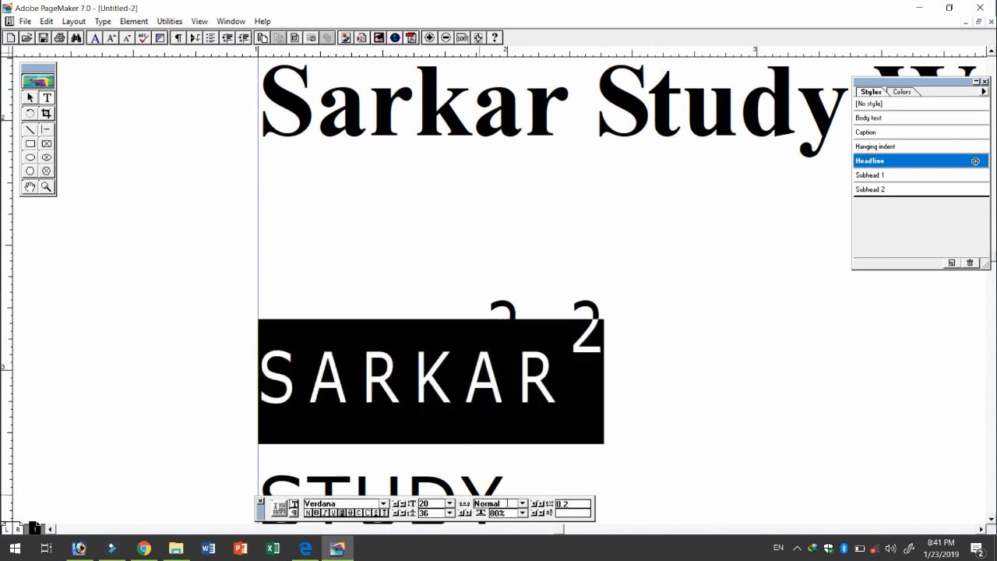
Spread the letters of SARKAR and its raised 2 by setting their kerning to 1.
click(522, 508)
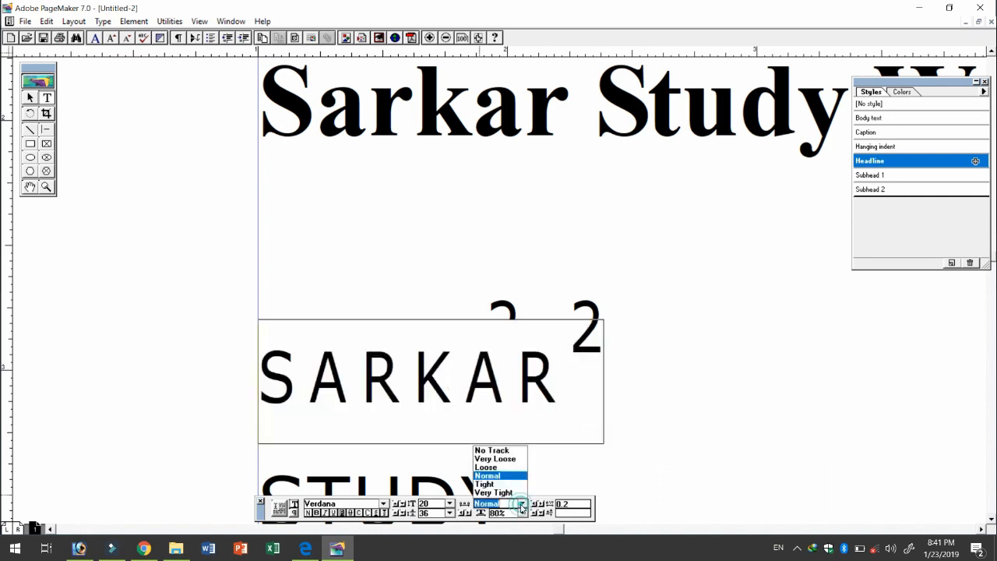
key(Escape)
drag(621, 381, 258, 381)
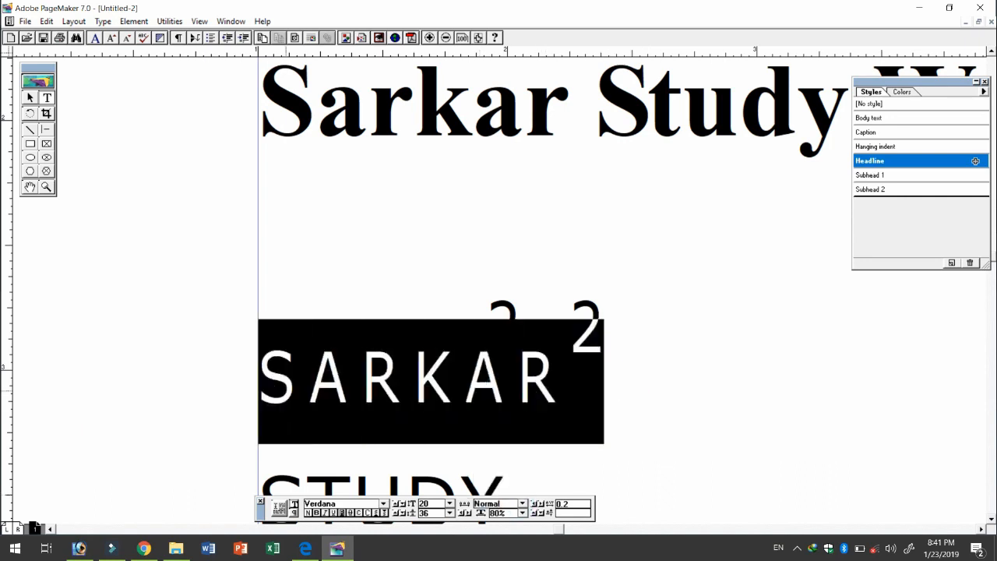
click(576, 504)
text(1)
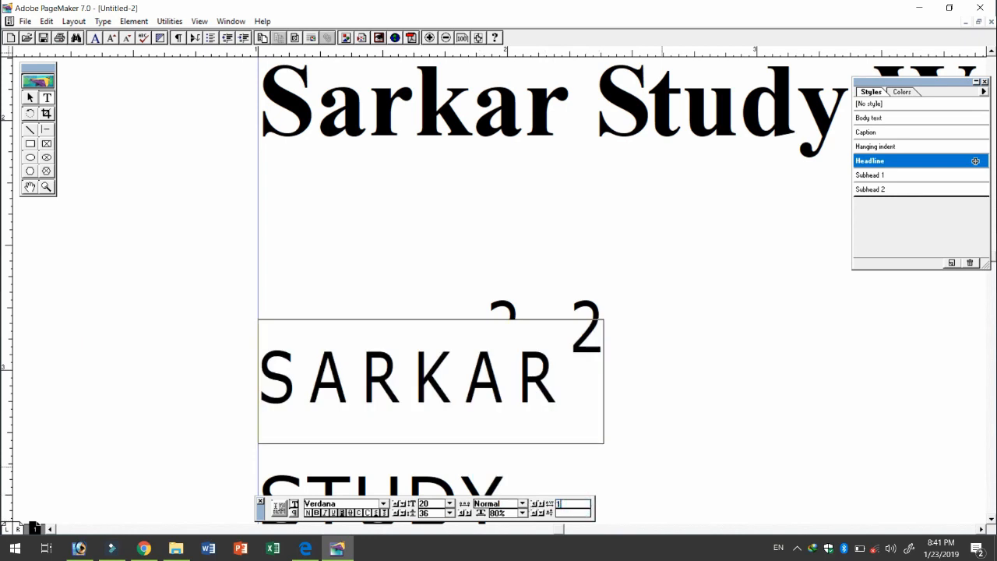
key(Return)
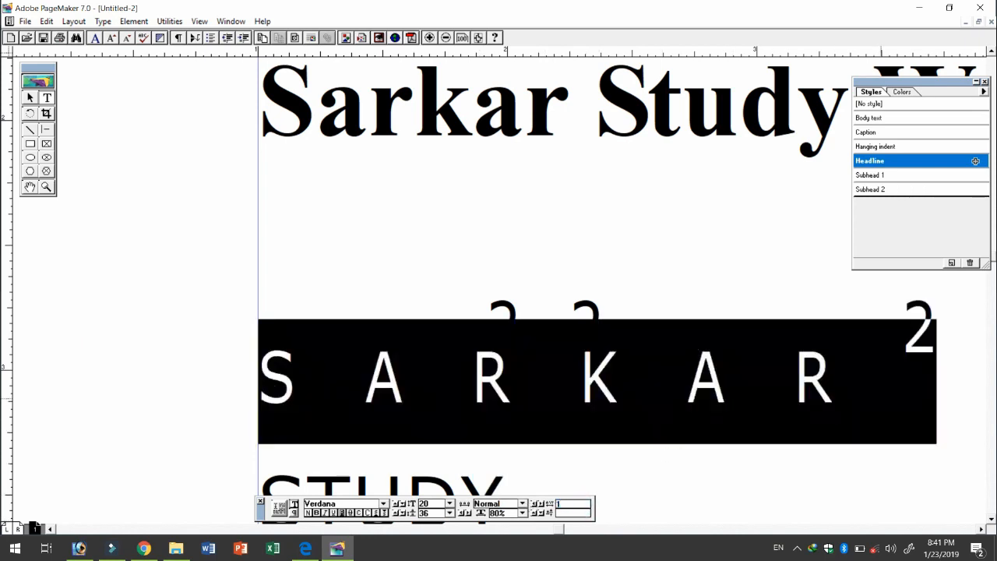
Tighten the kerning of SARKAR and its raised 2 to 0.5 and to 0.3.
click(558, 503)
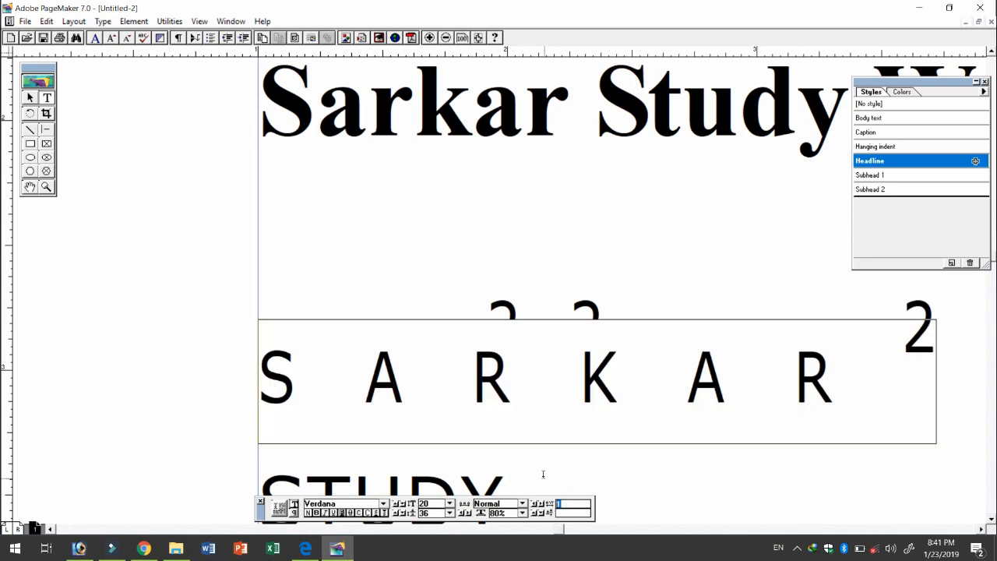
key(Return)
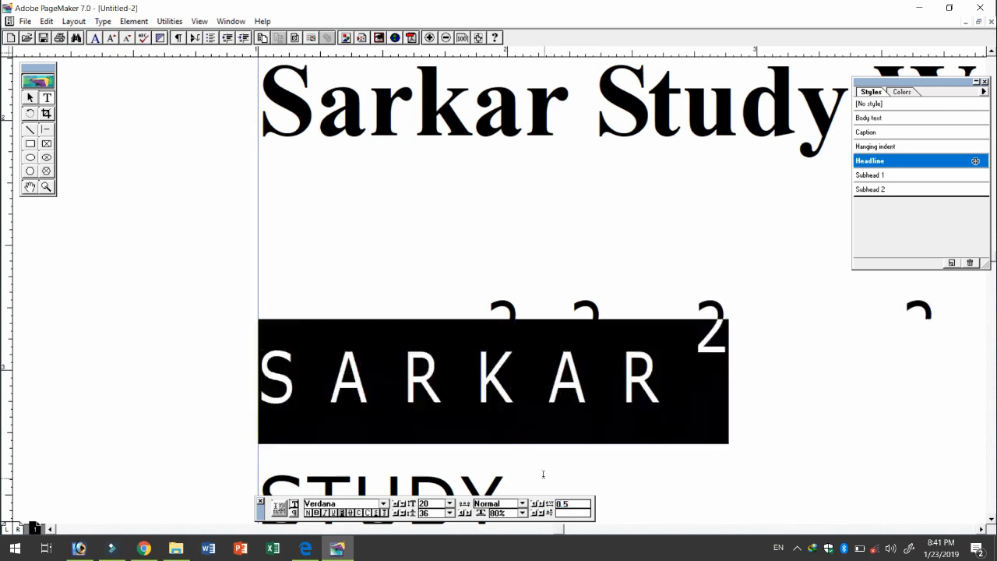
click(569, 504)
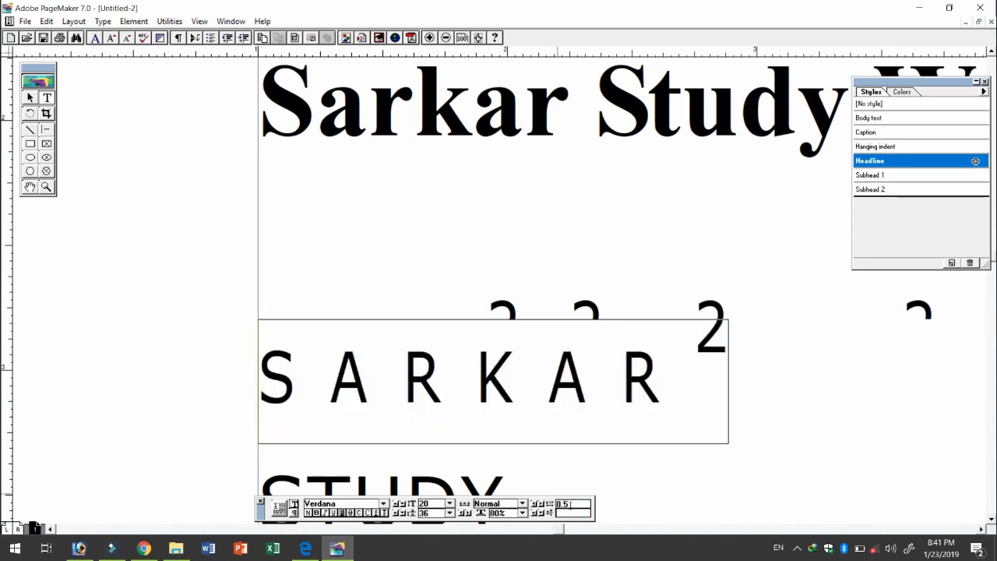
text(0.3)
key(Return)
Make the letters of SARKAR overlap by setting the kerning to -0.3.
click(557, 504)
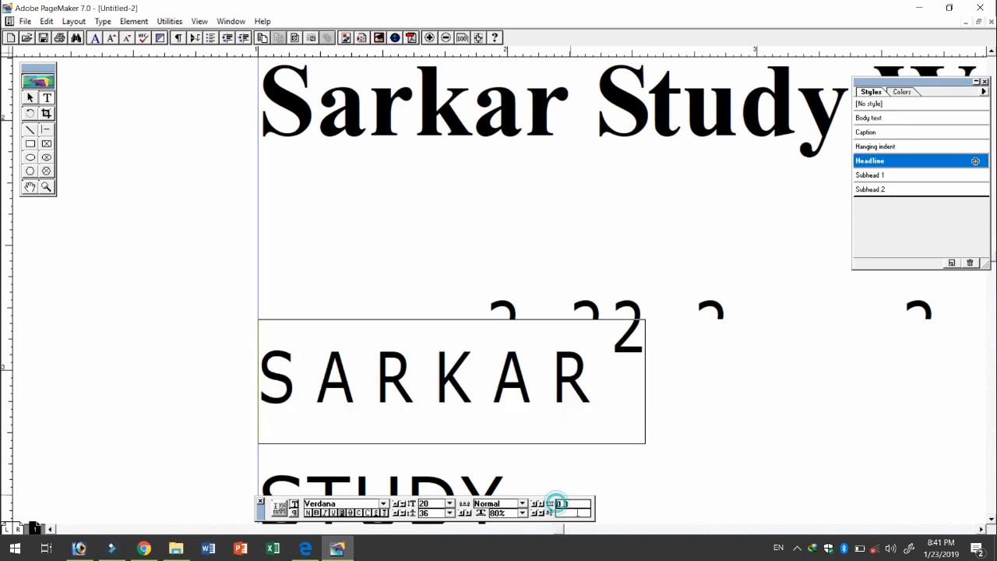
text(-)
key(Return)
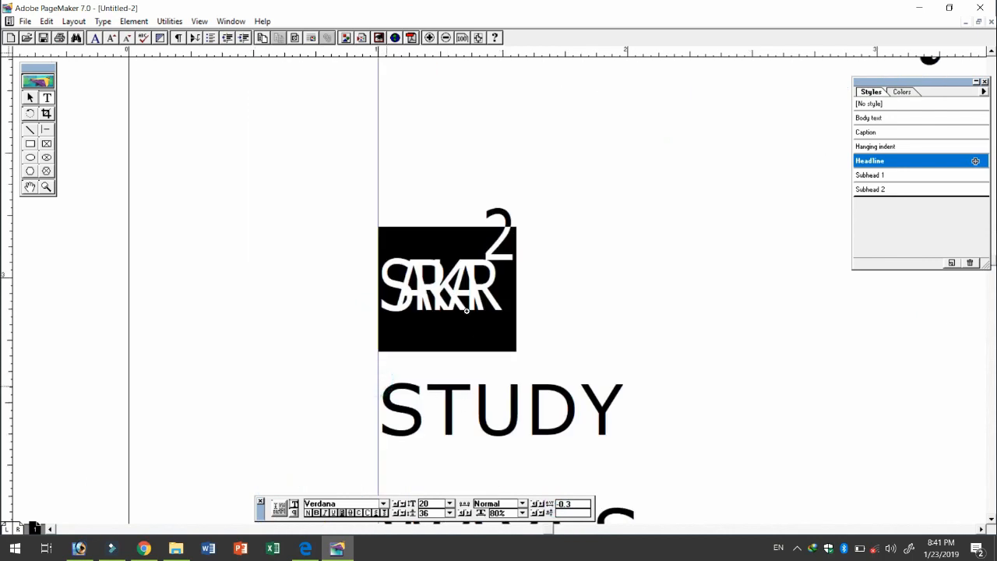
Reset the kerning of SARKAR and its raised 2 to 0.
double_click(572, 503)
text(0)
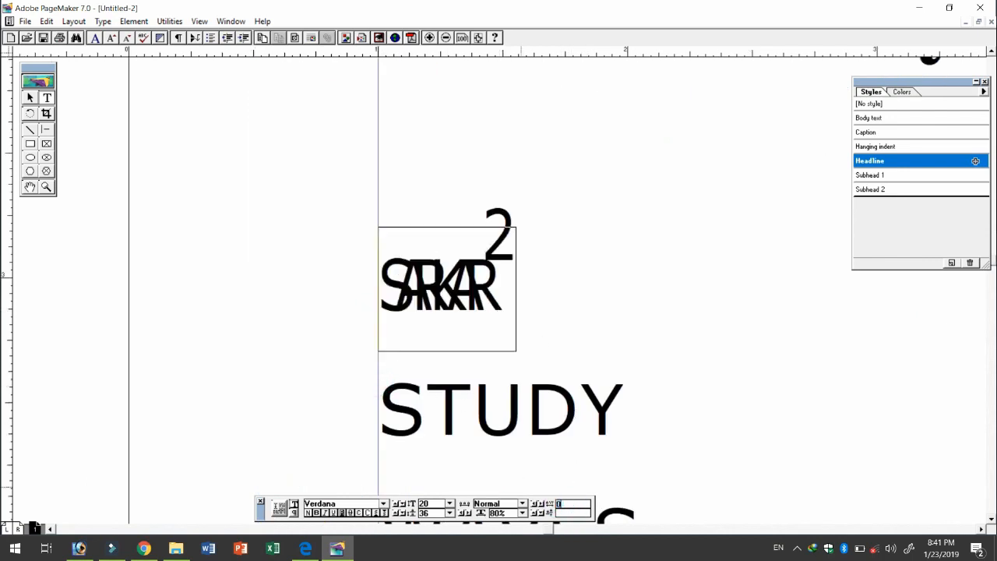
key(Return)
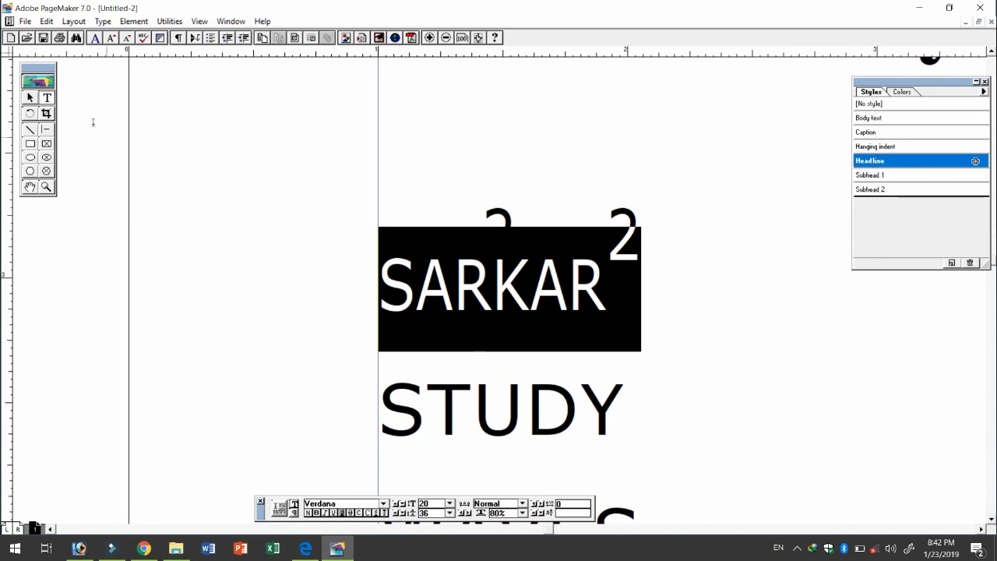
Show the list of available colors in place of the paragraph styles.
click(902, 92)
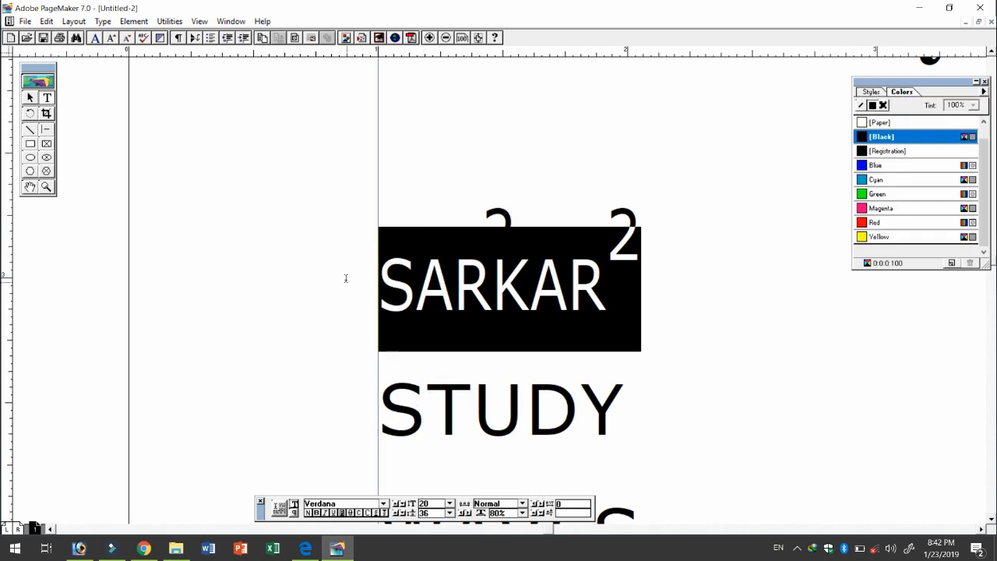
click(25, 21)
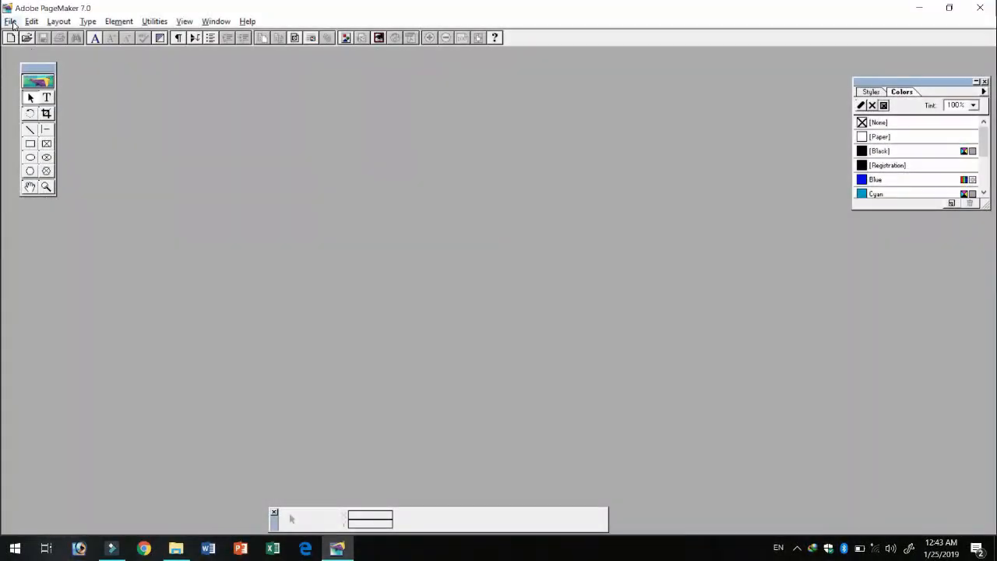
Create a new publication with the page size set to A4.
click(11, 22)
click(12, 22)
click(12, 22)
click(209, 93)
click(10, 21)
click(27, 35)
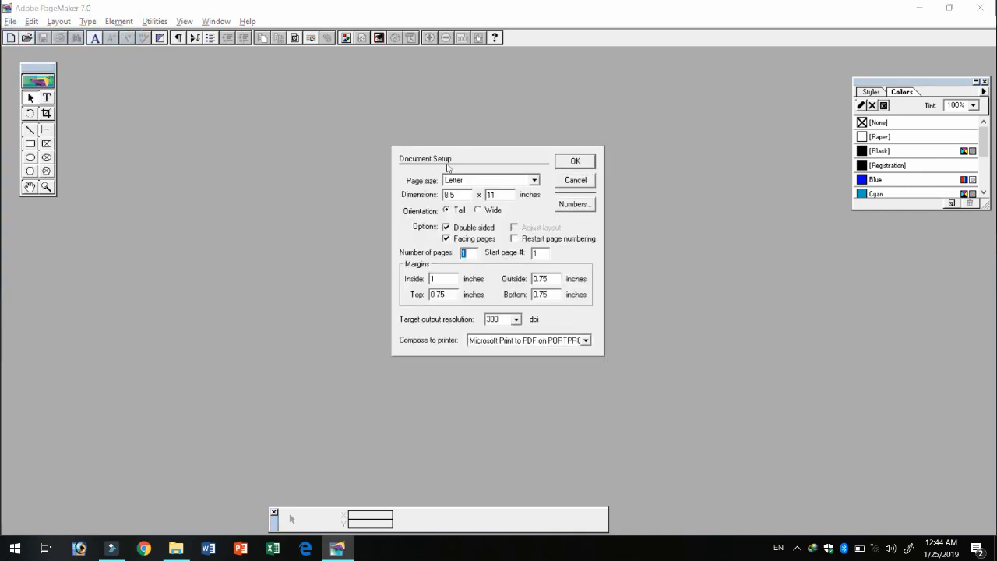
click(535, 180)
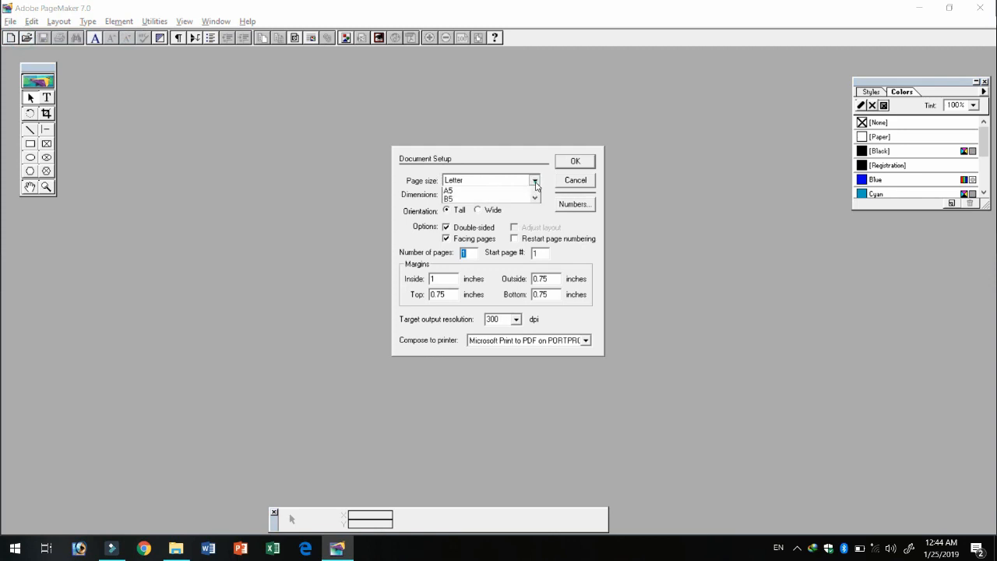
click(469, 220)
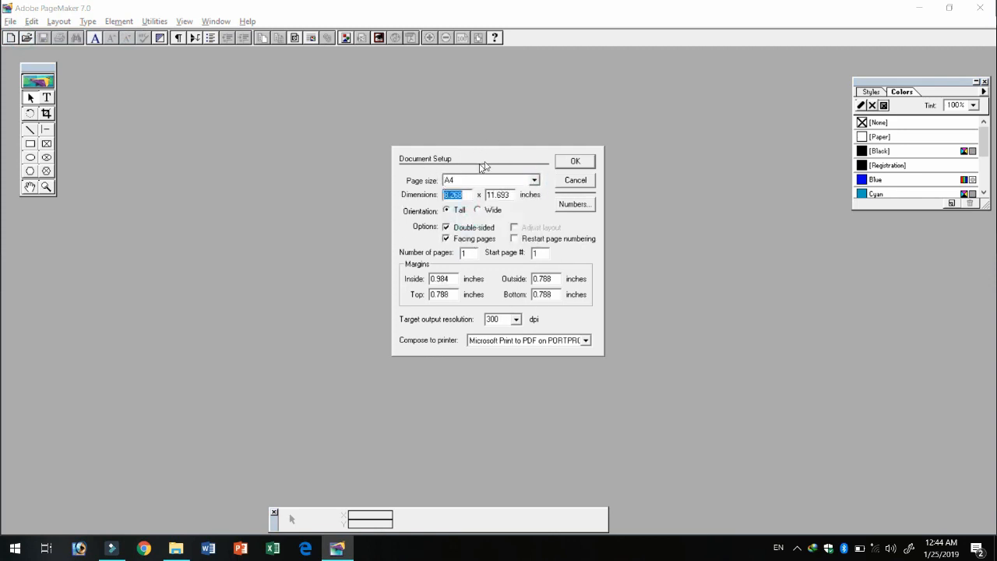
click(574, 162)
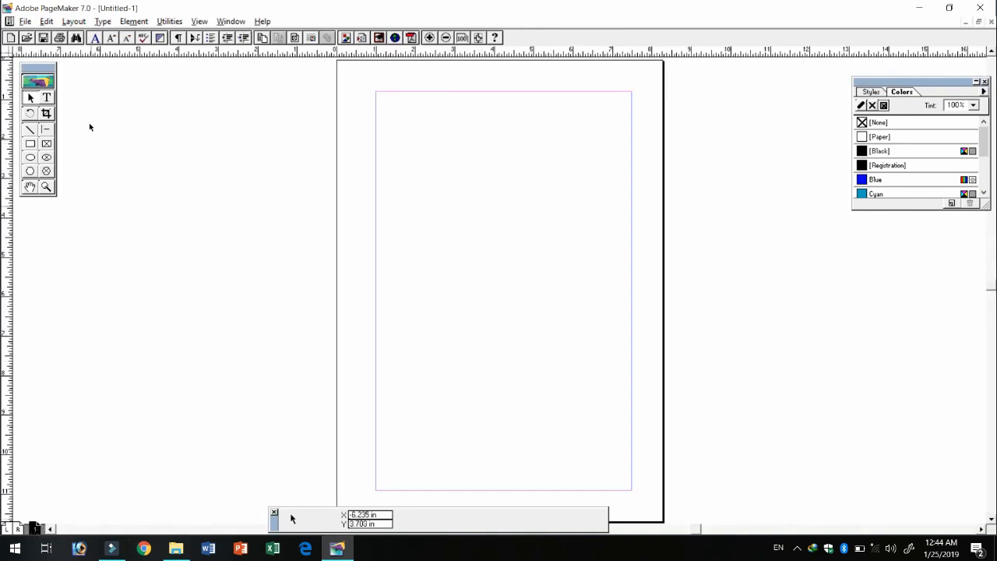
Change the document setup of the A4 publication to 10 pages.
click(26, 22)
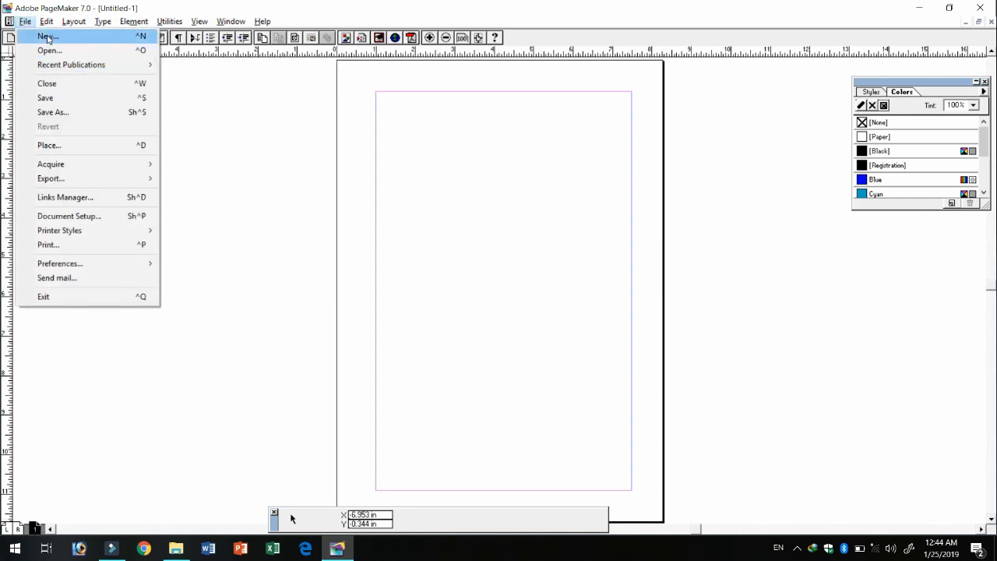
click(82, 216)
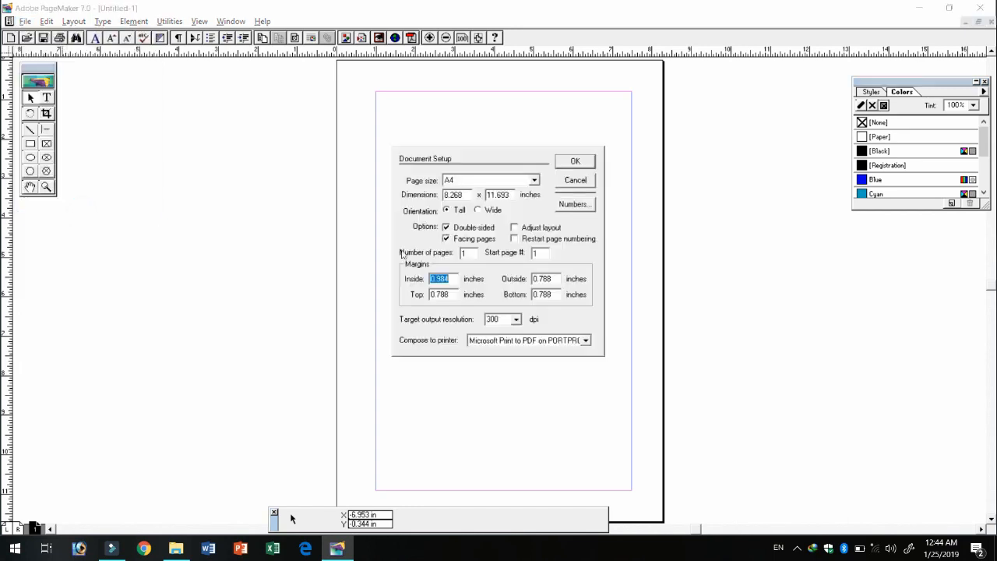
double_click(472, 253)
text(10)
key(Return)
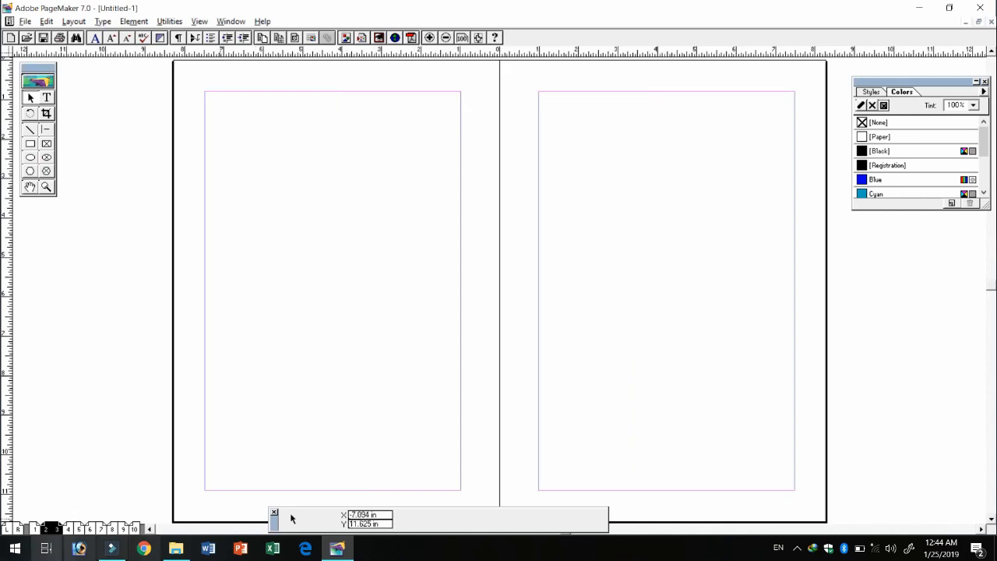
Examine the publication's pages from 1 to 10, comparing the single first and last pages with the facing spreads.
click(35, 529)
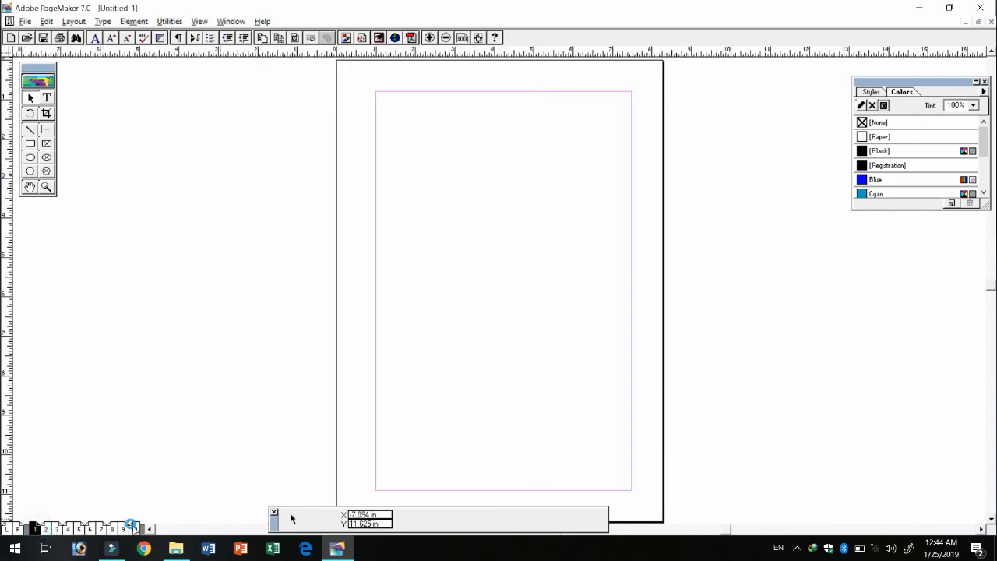
click(133, 529)
click(32, 529)
click(46, 529)
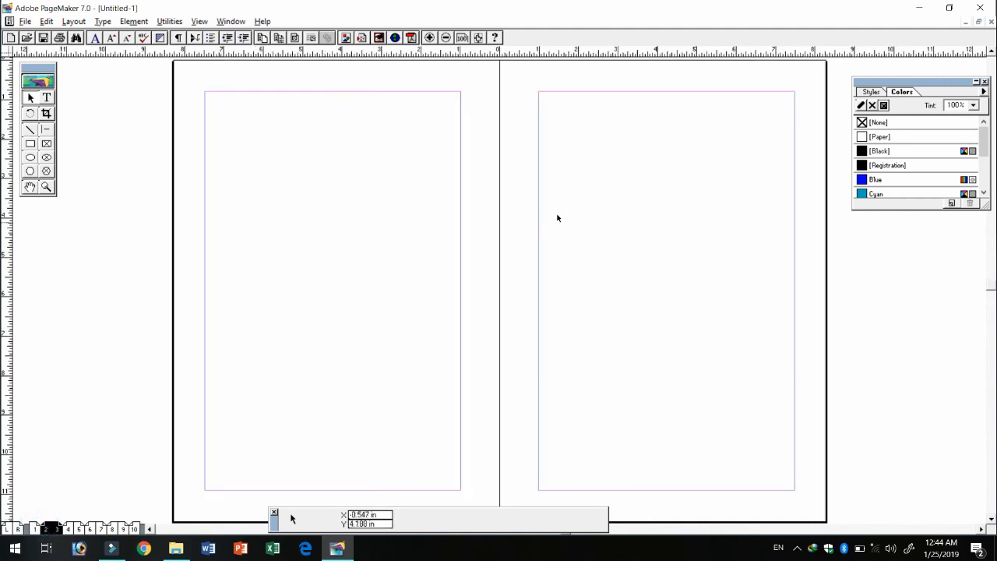
click(74, 529)
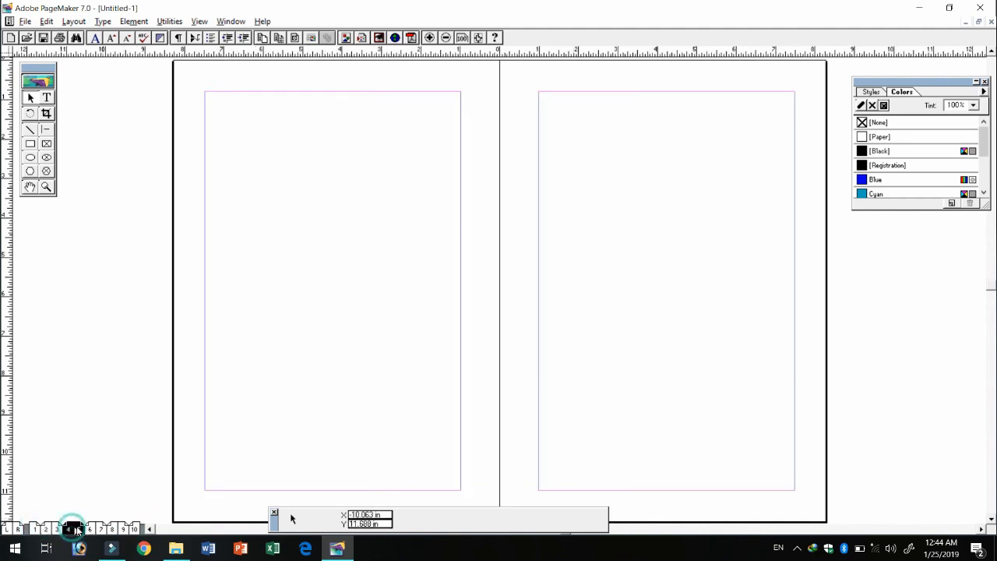
click(95, 529)
click(117, 530)
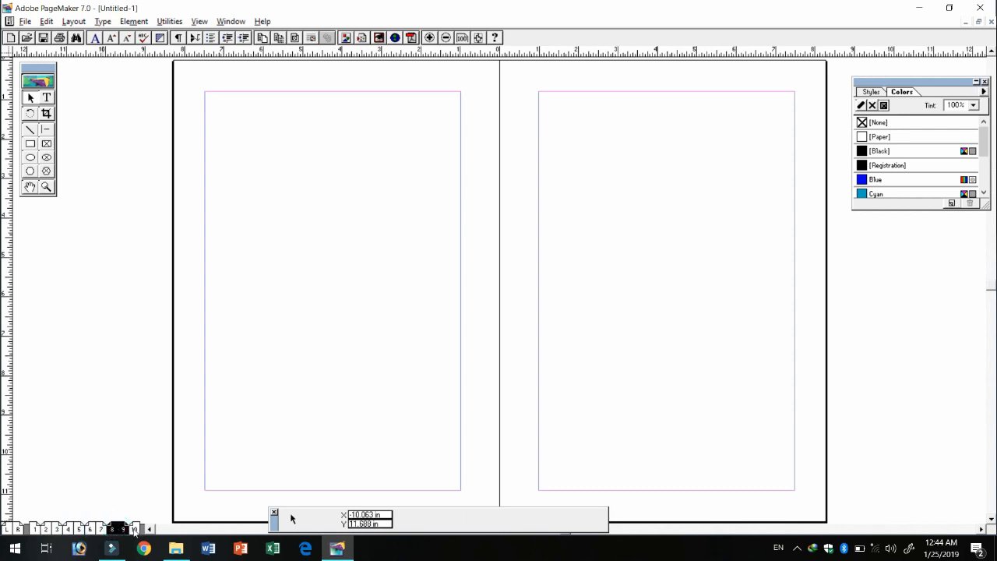
click(135, 530)
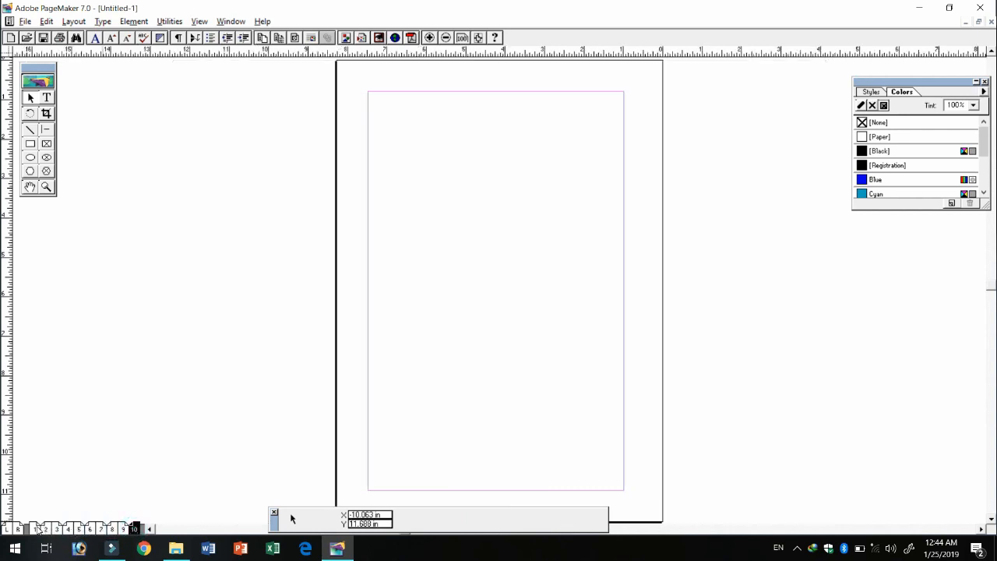
click(39, 529)
click(136, 530)
click(46, 529)
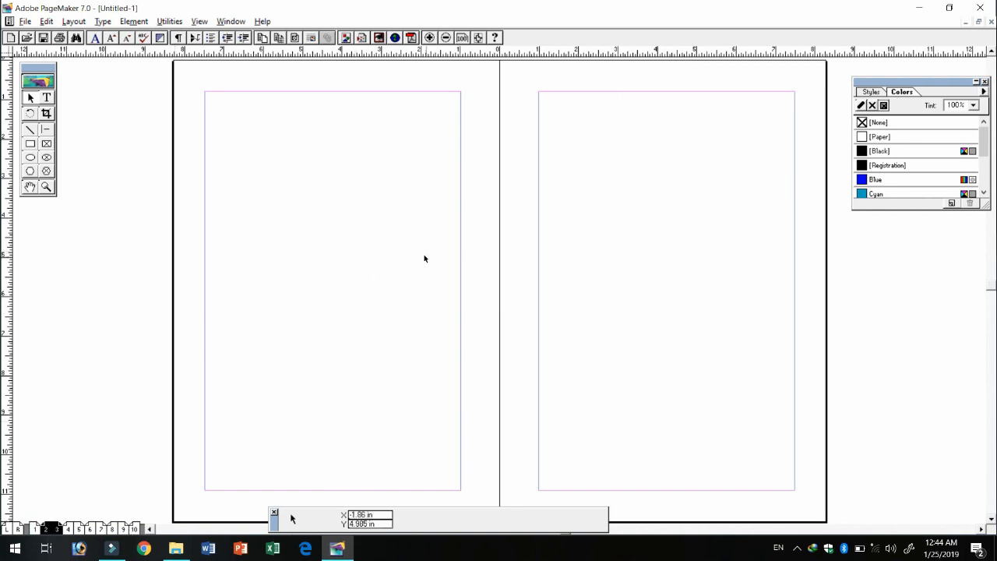
click(37, 529)
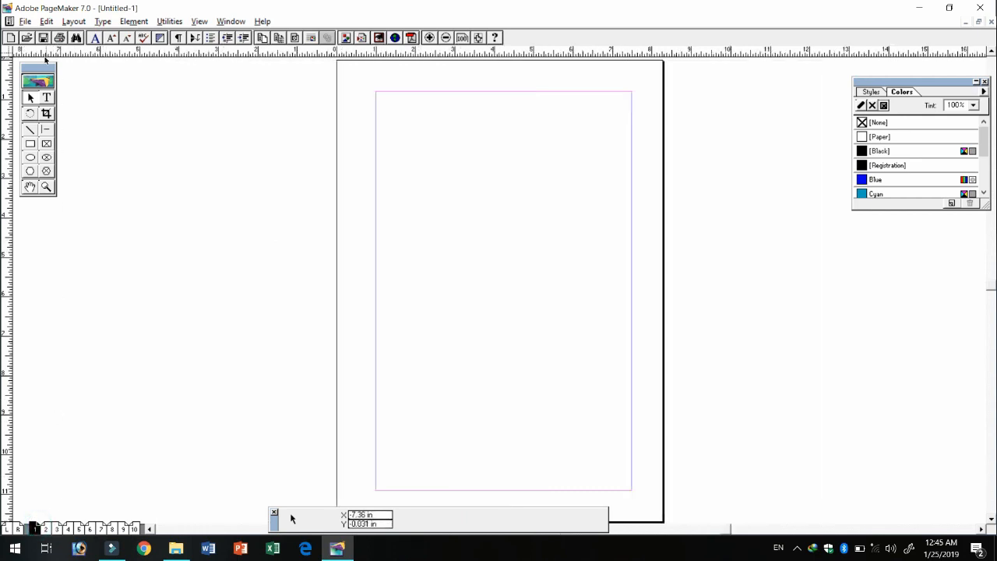
Start opening an existing publication and browse to Local Disk (E:).
click(27, 22)
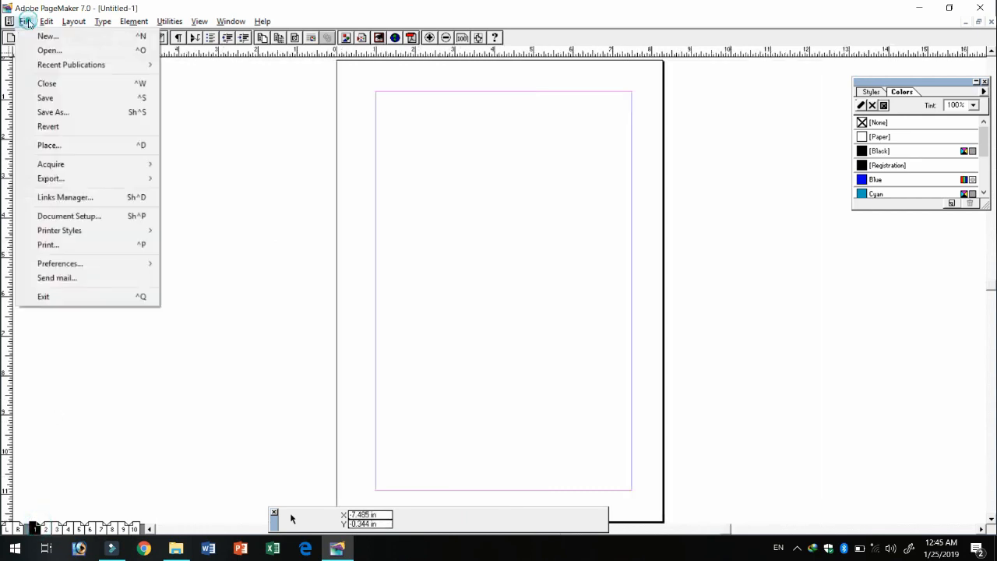
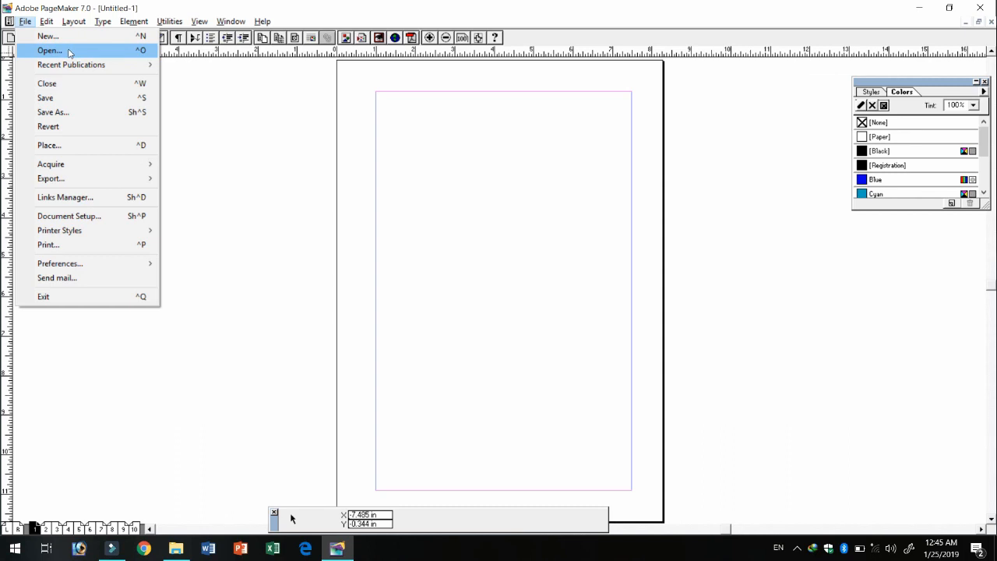
click(69, 52)
drag(193, 47, 470, 126)
click(456, 141)
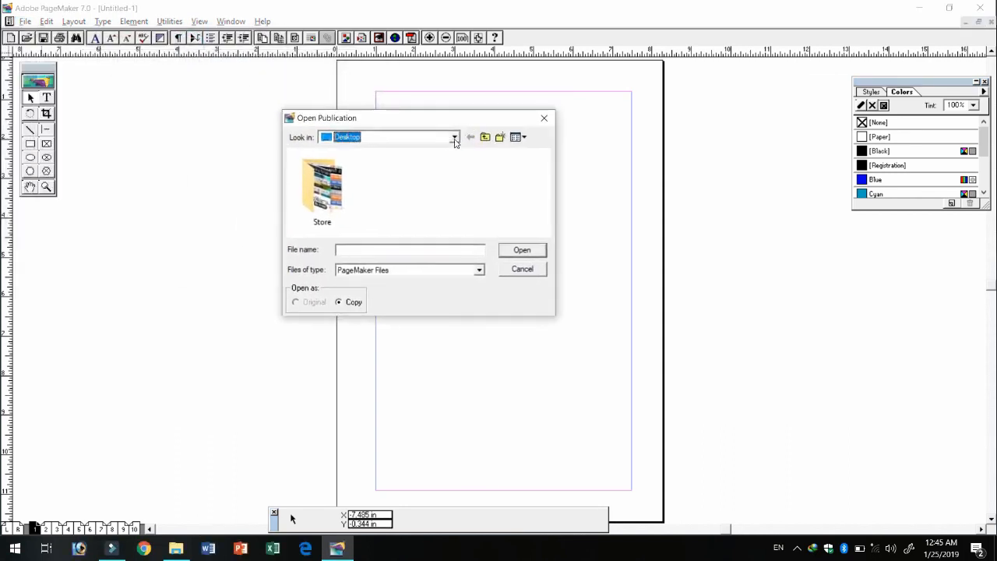
click(455, 138)
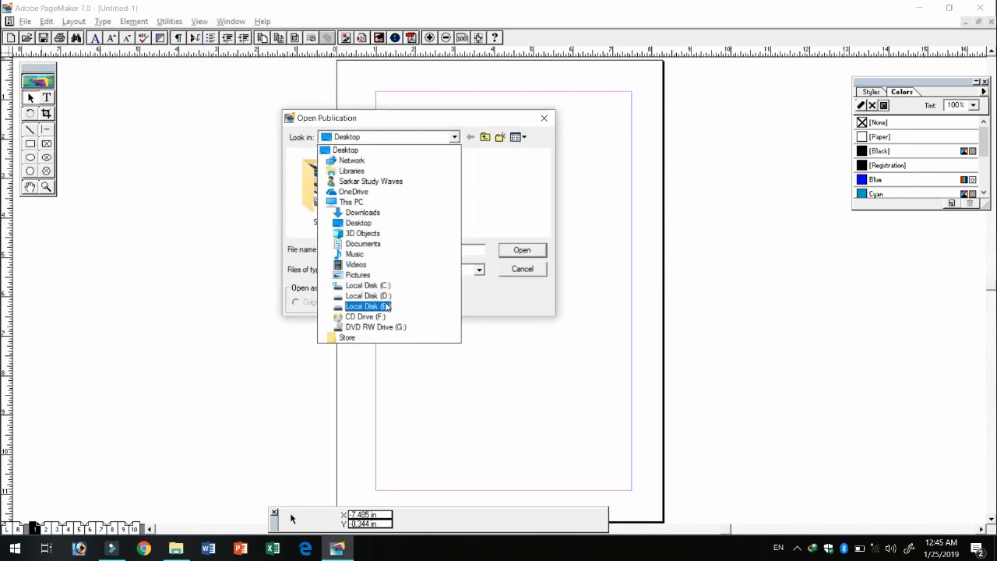
click(385, 306)
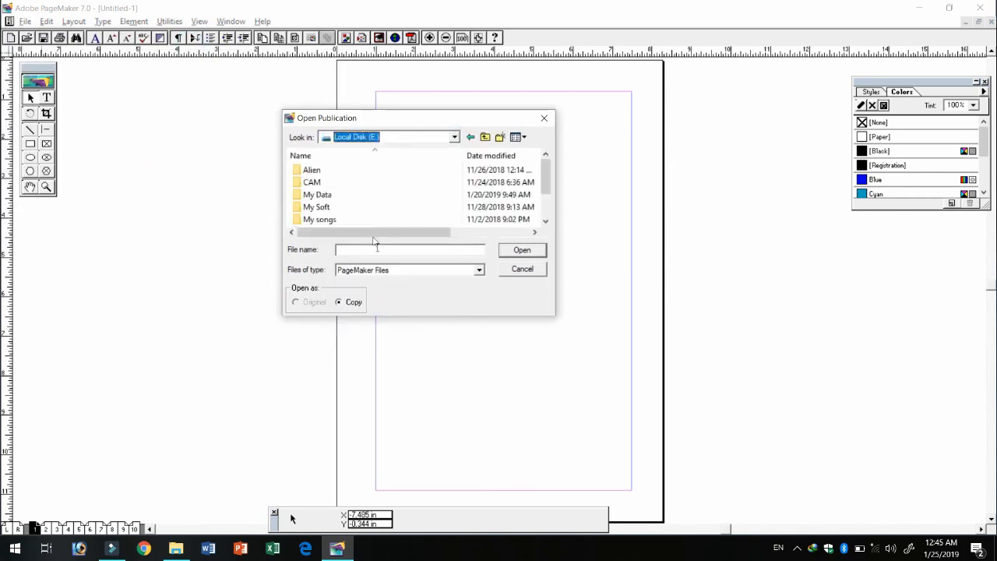
Open BCA Internal Dec 2018 from My Data, Gvit, Covering Letter as the original, accepting the proposed temporary font substitutions.
double_click(319, 195)
scroll(323, 201, down, 1)
double_click(311, 195)
scroll(319, 198, down, 1)
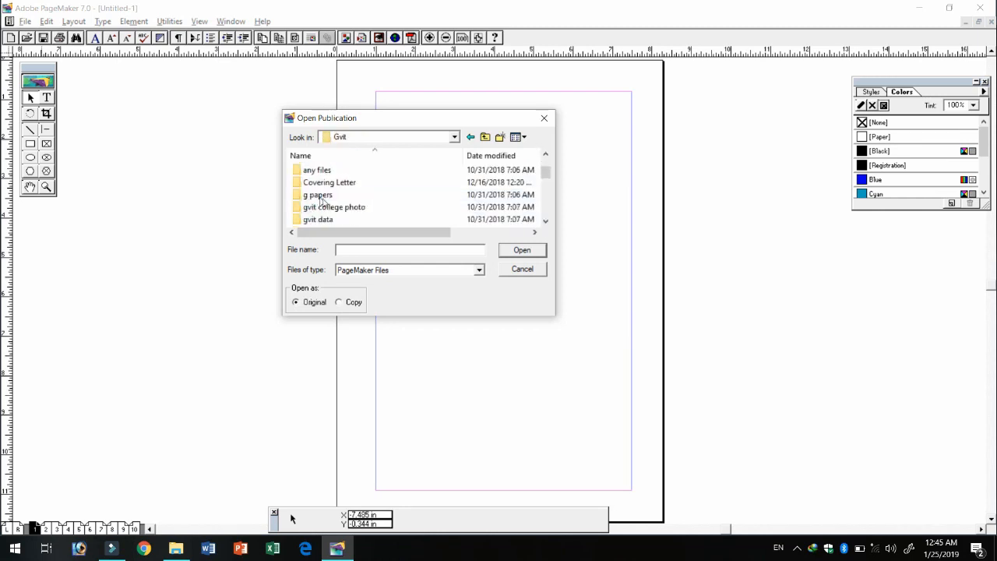
double_click(341, 183)
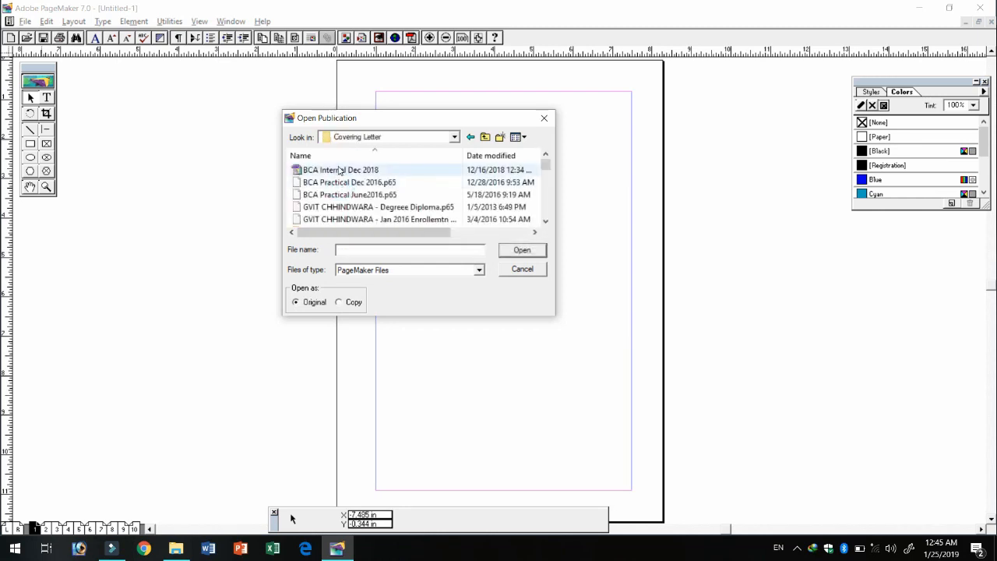
click(340, 170)
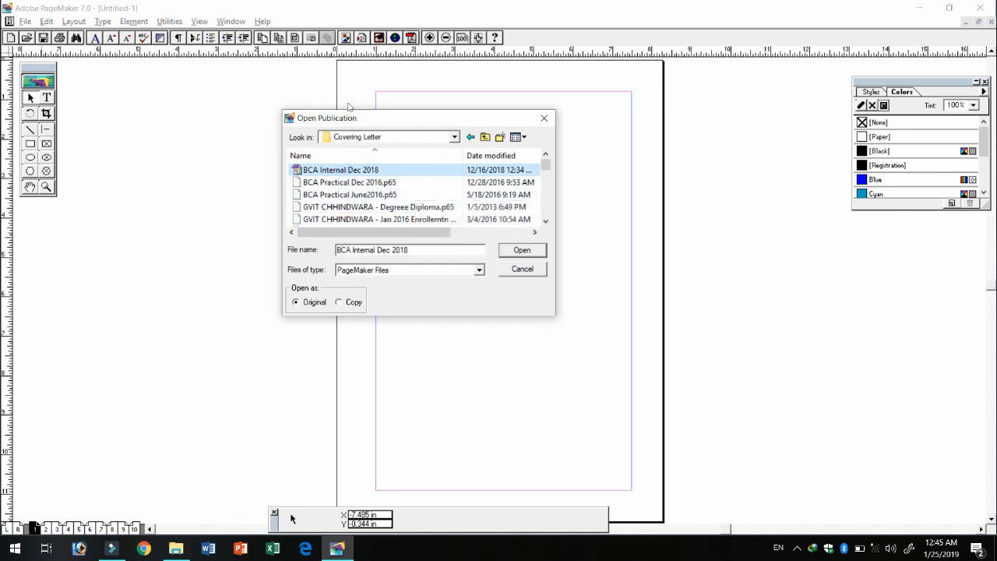
click(520, 251)
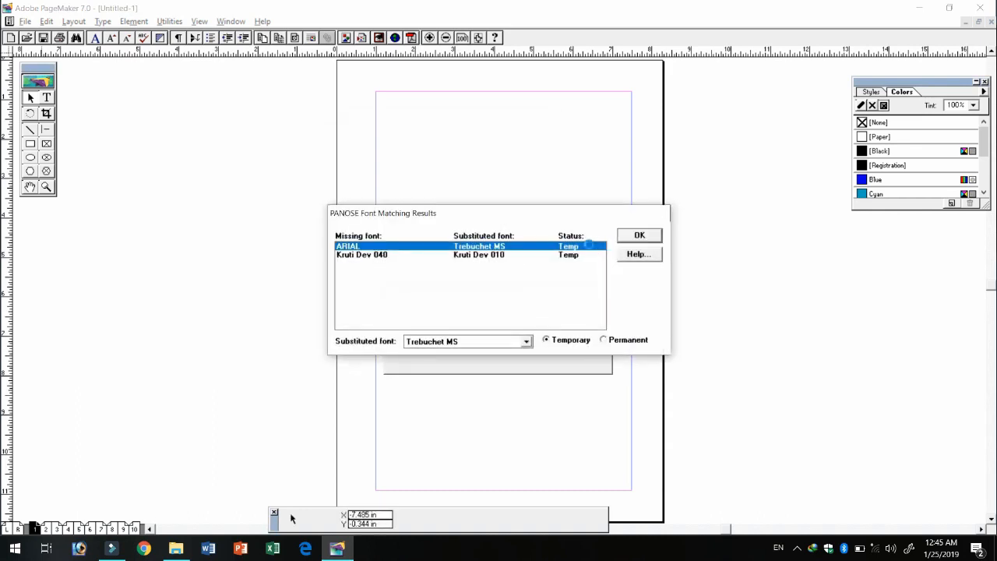
key(Return)
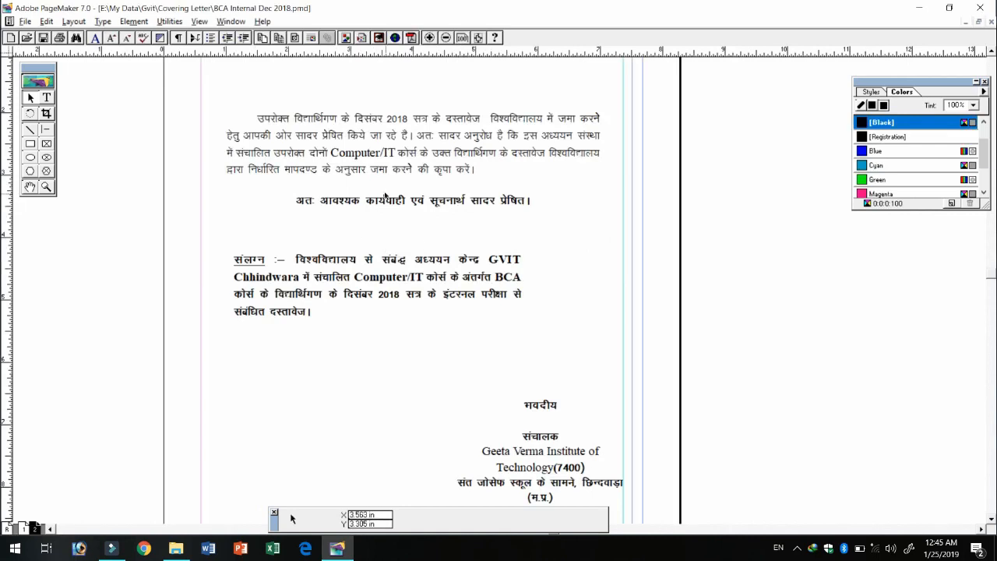
Close the BCA Internal Dec 2018 publication and view the list of recent publications.
click(26, 22)
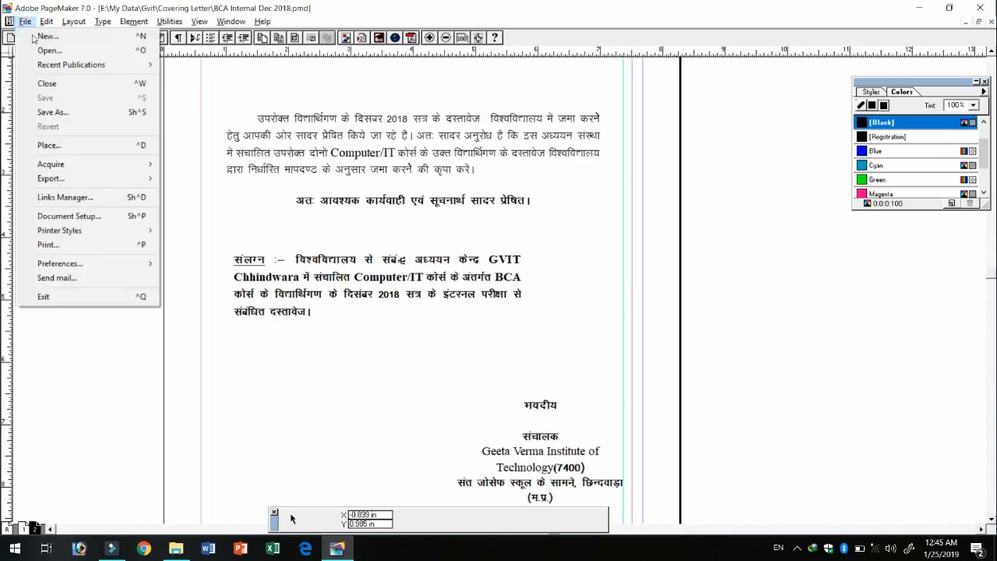
click(49, 84)
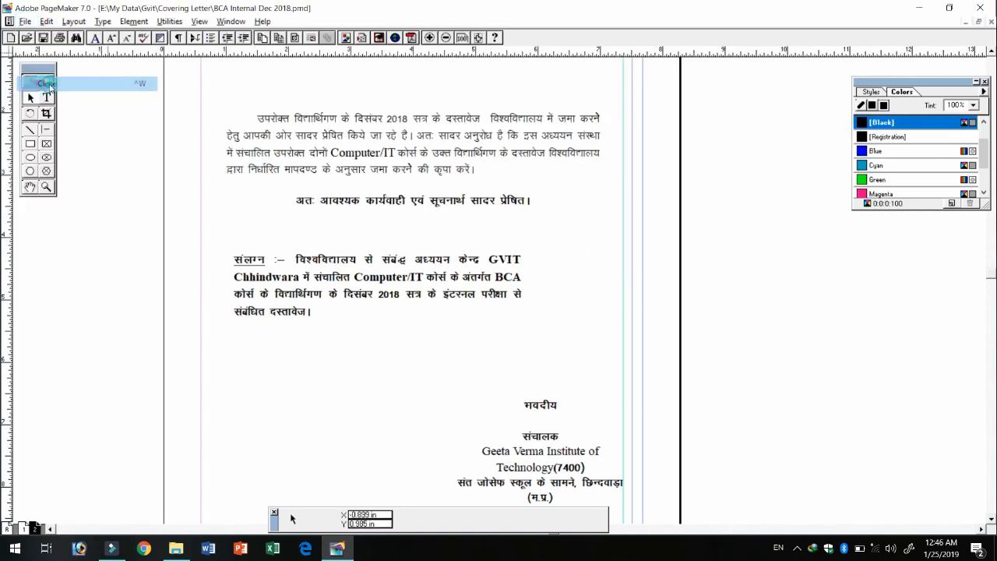
click(28, 24)
mouse_move(58, 65)
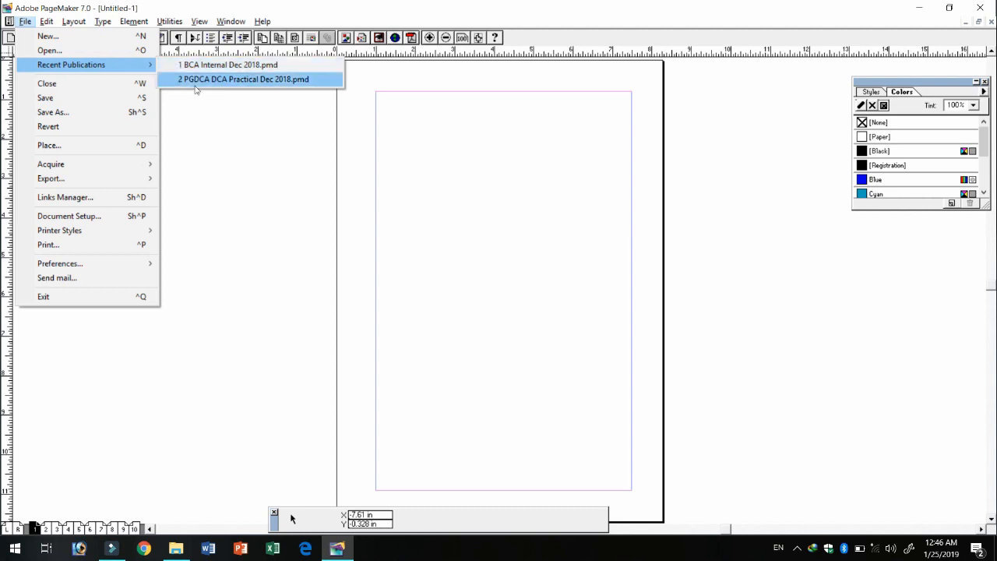
Start saving the untitled publication and review the available file types, keeping Publication as the type.
click(71, 97)
drag(168, 39, 458, 151)
drag(395, 276, 325, 275)
click(527, 296)
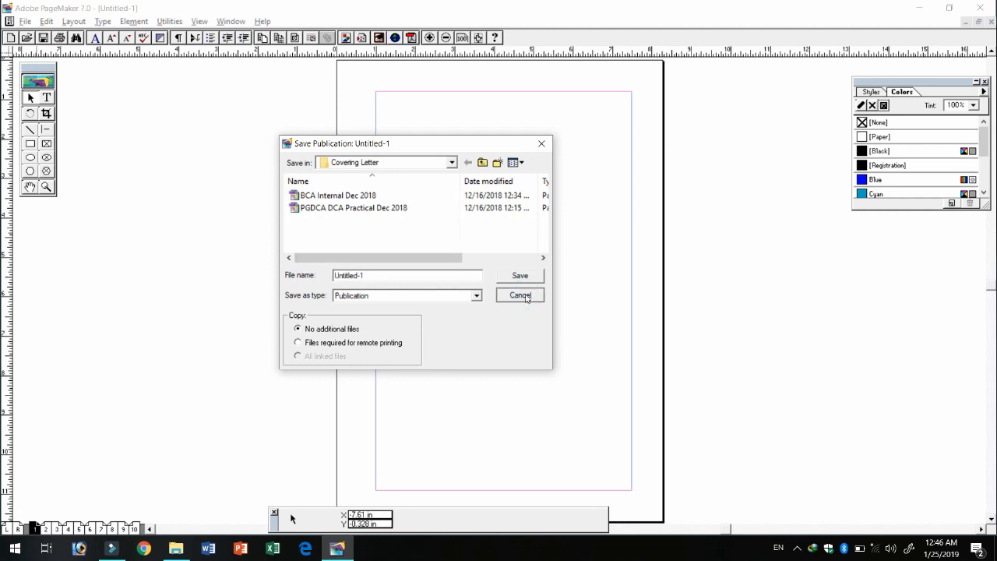
click(417, 301)
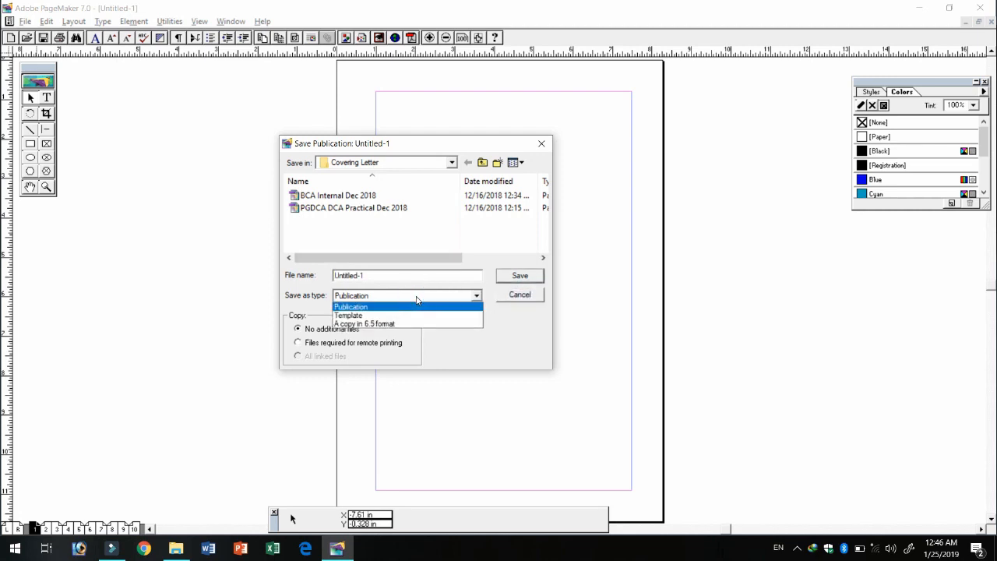
click(417, 300)
click(417, 296)
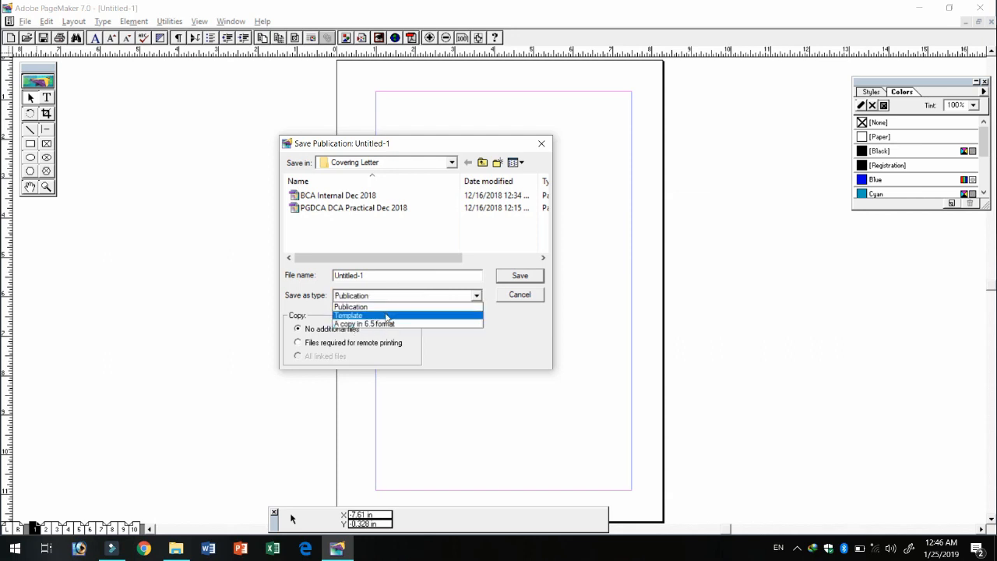
click(392, 308)
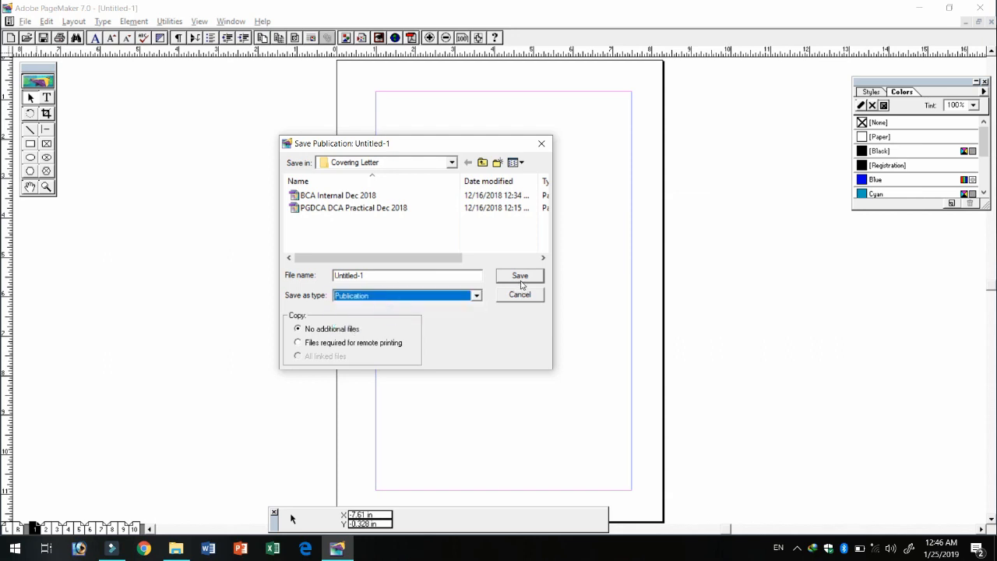
Save the publication on the Desktop under the file name Mypage.
click(407, 162)
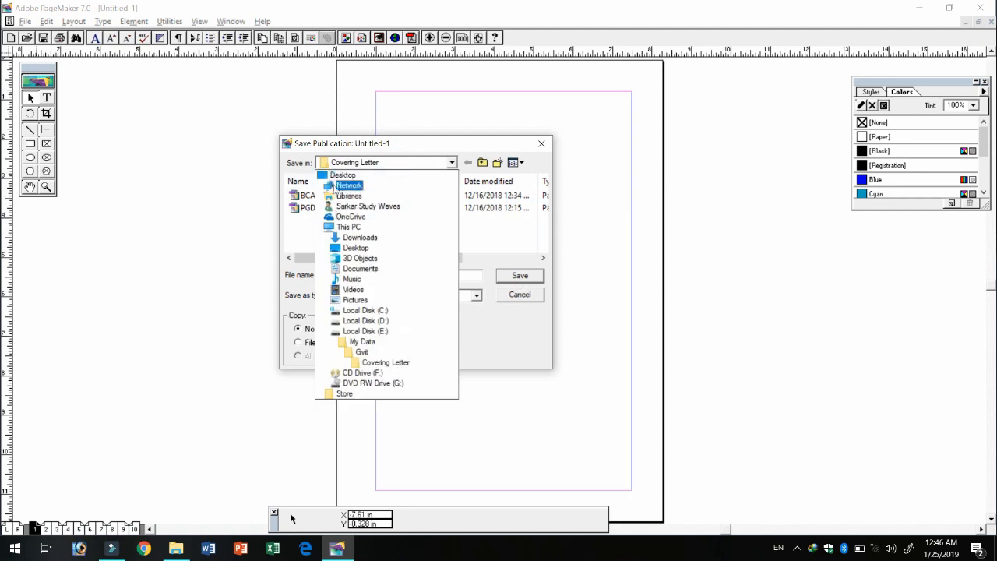
click(343, 175)
drag(369, 276, 327, 274)
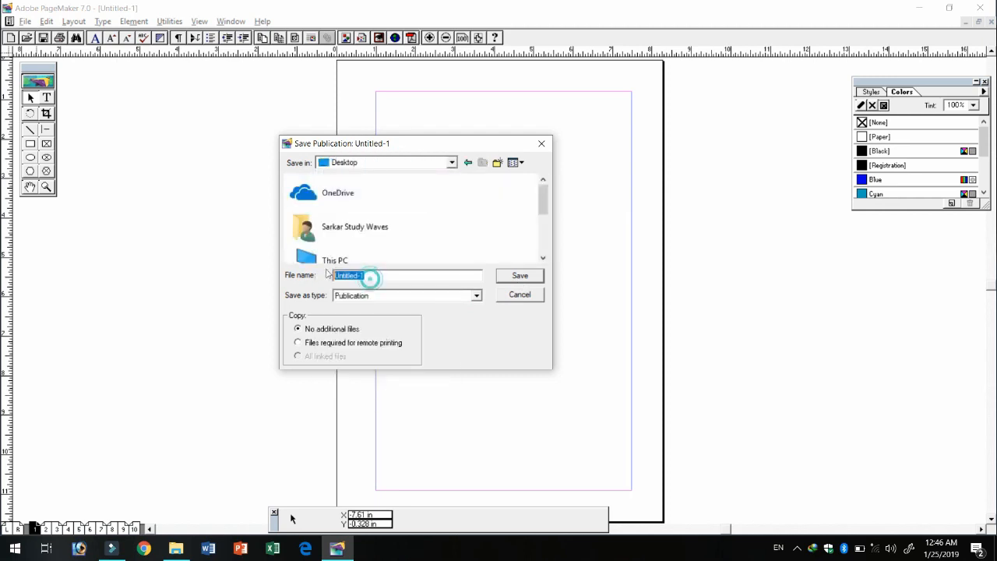
text(Mypage)
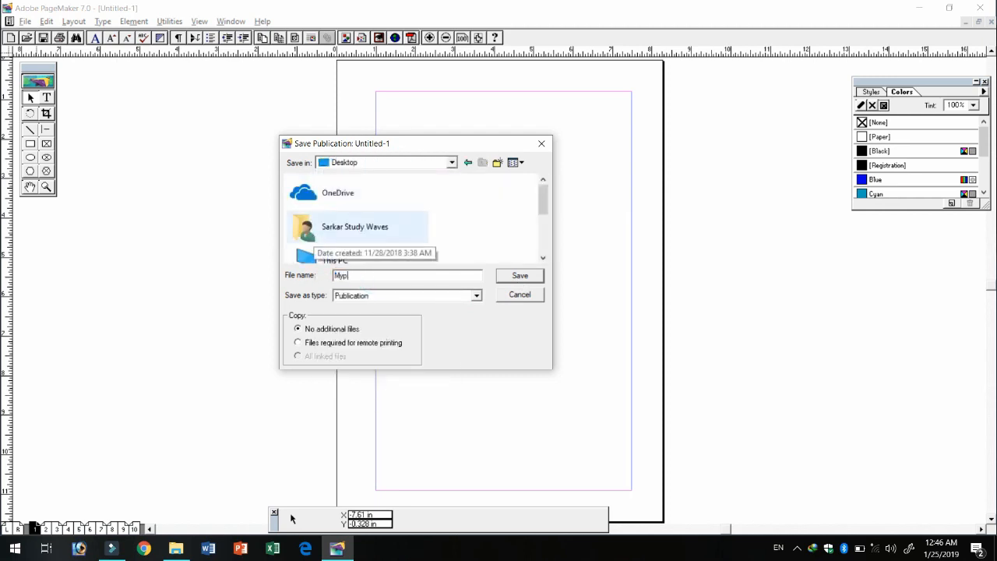
click(518, 275)
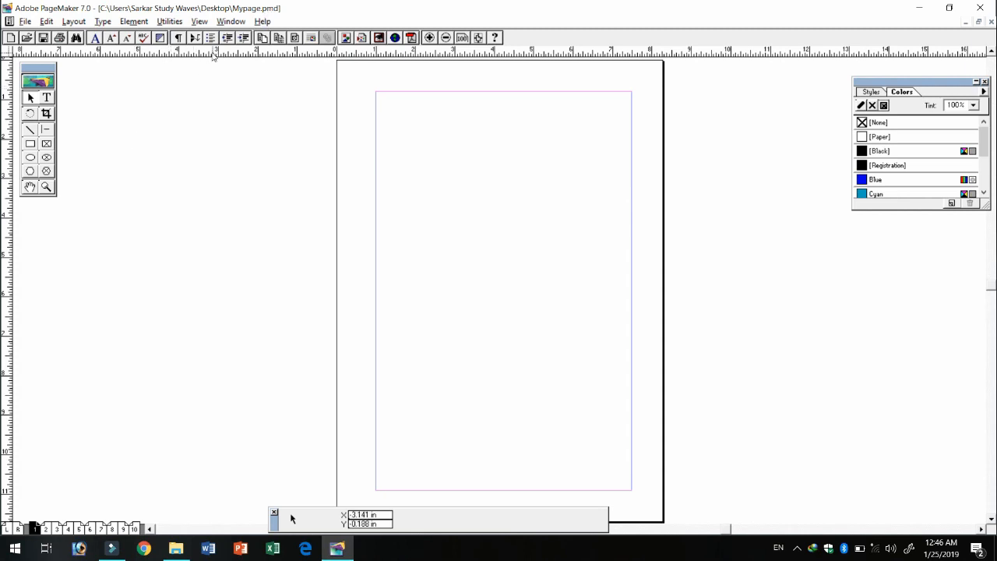
Save a copy of the Mypage publication on the Desktop under the new name Mypage1.
click(25, 22)
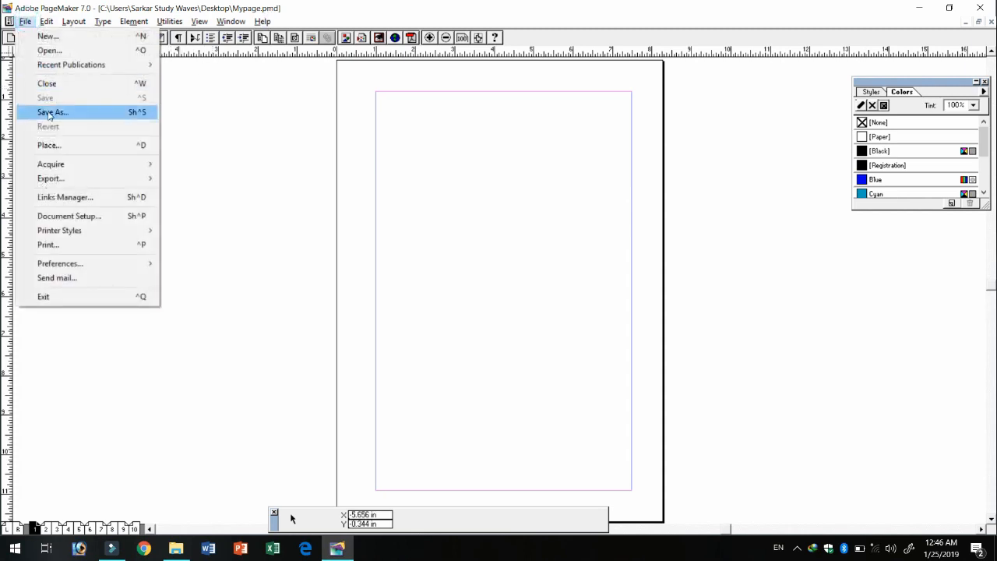
click(48, 112)
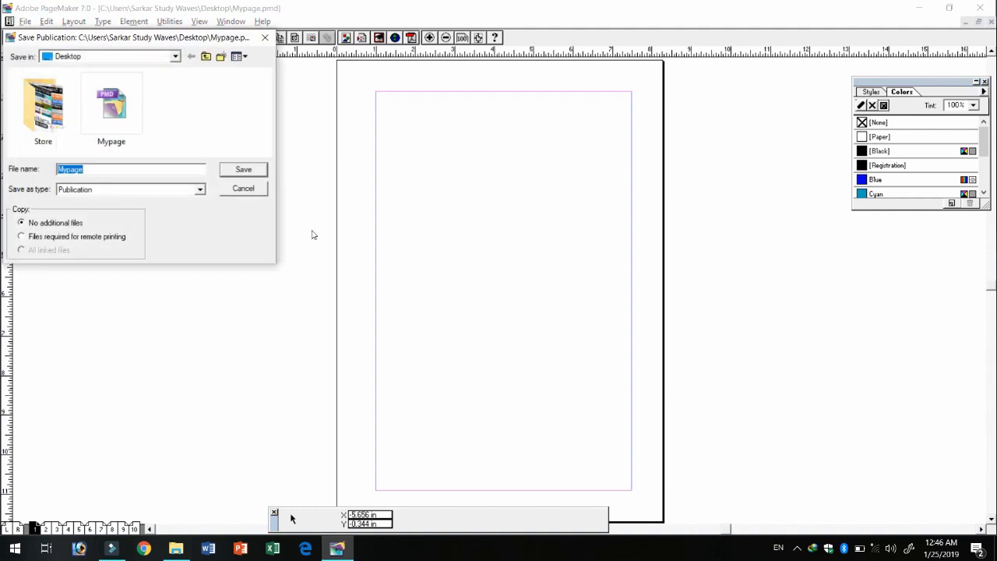
click(138, 166)
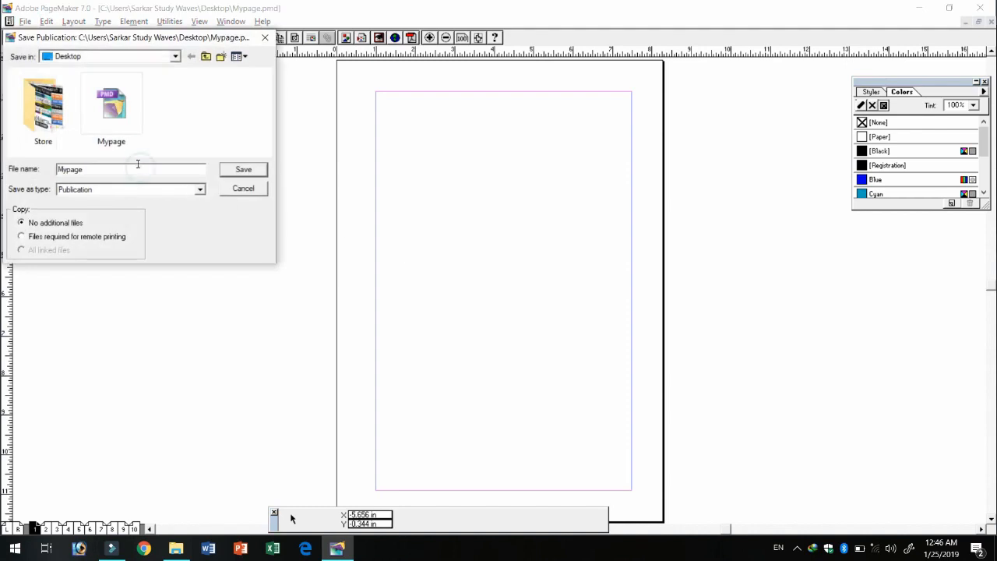
click(243, 171)
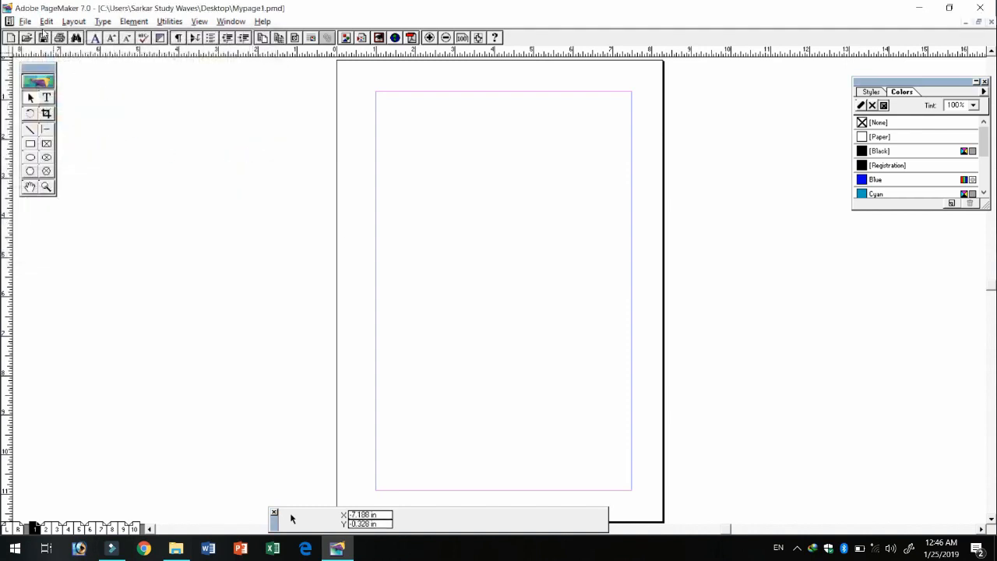
View the options for placing an external file in the publication, without importing anything.
click(28, 22)
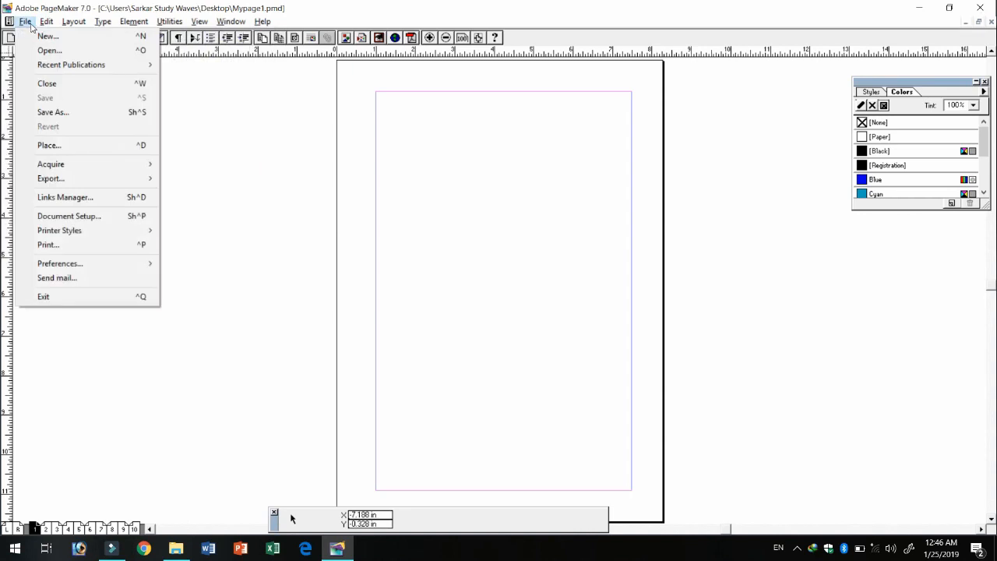
click(48, 145)
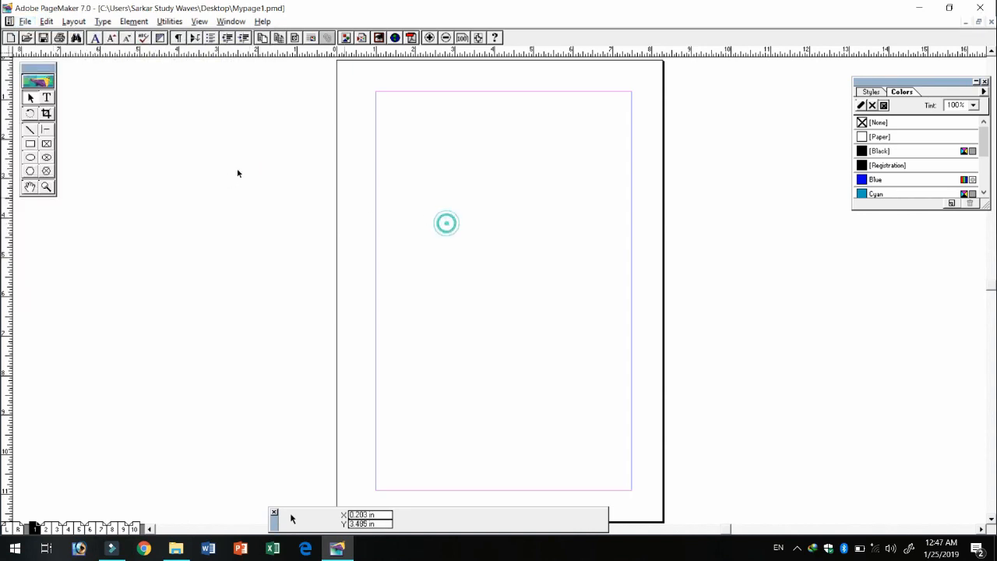
Draw a rectangle about 6.5 by 0.87 in along the upper margin of page 1 and fill it with Magenta.
click(31, 158)
click(31, 144)
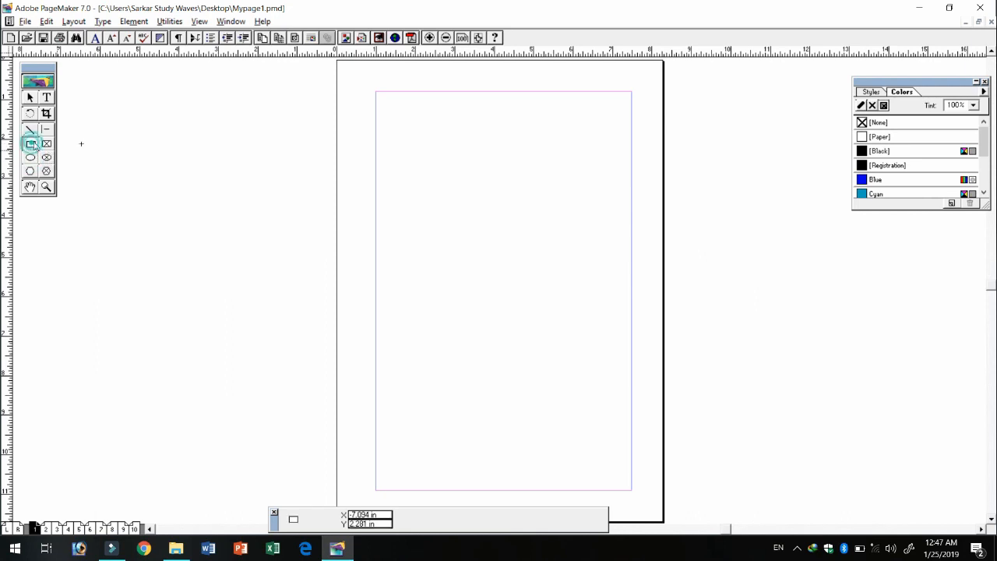
drag(375, 90, 631, 125)
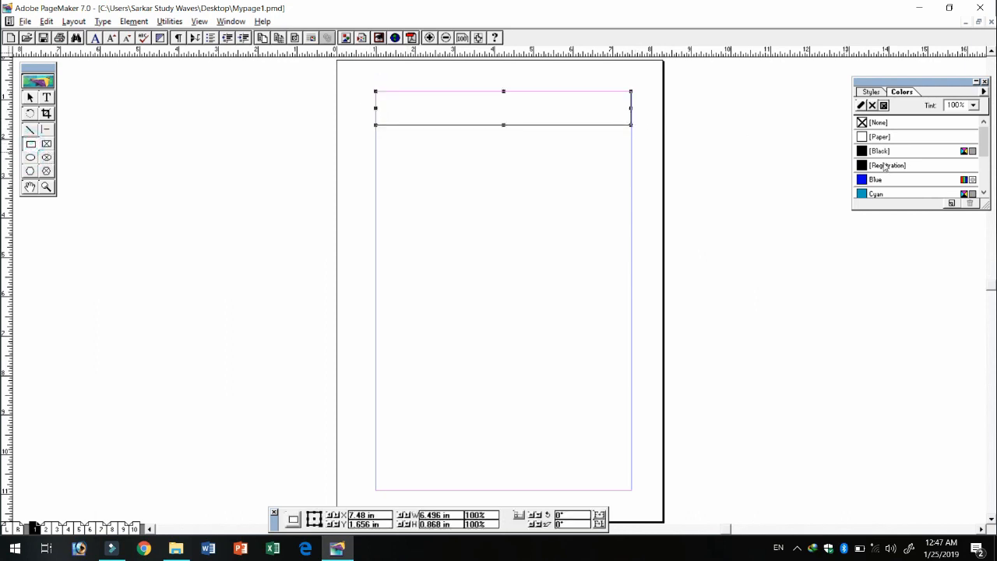
click(873, 106)
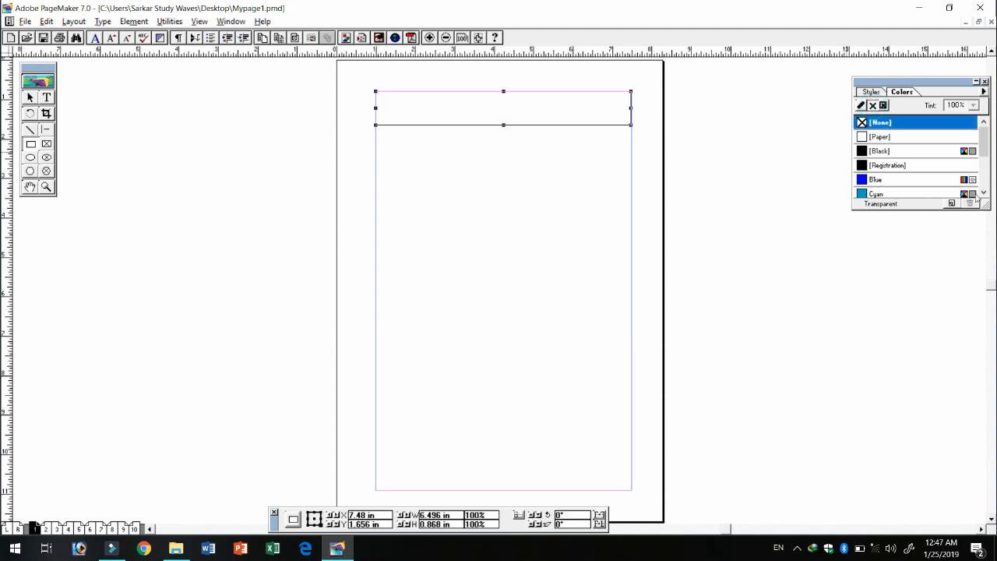
drag(986, 204, 989, 273)
click(893, 238)
click(888, 224)
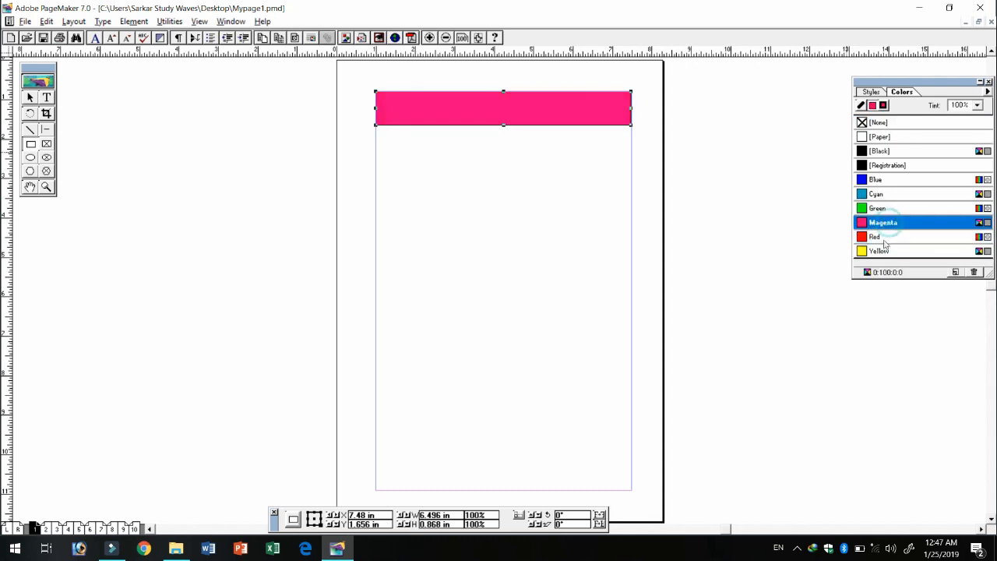
Add the text "Sarkar Study Waves Education" inside the magenta rectangle and enlarge it to 22 points.
click(47, 97)
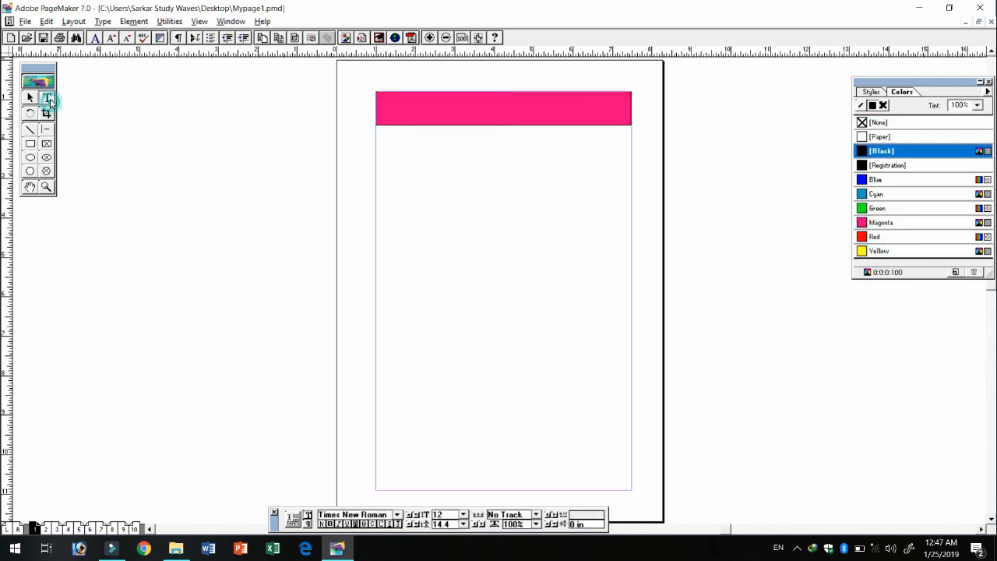
drag(393, 99, 622, 116)
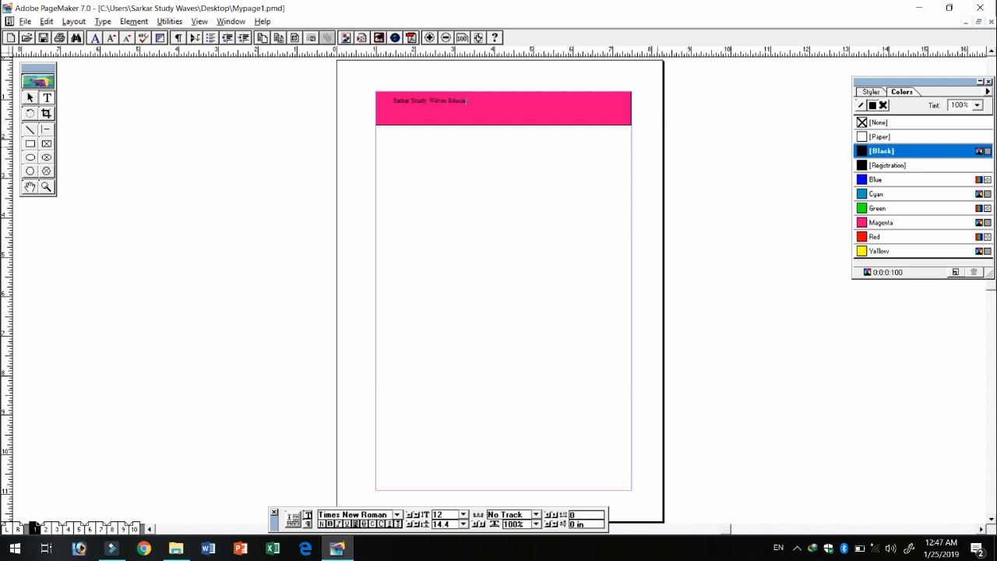
key(ctrl+a)
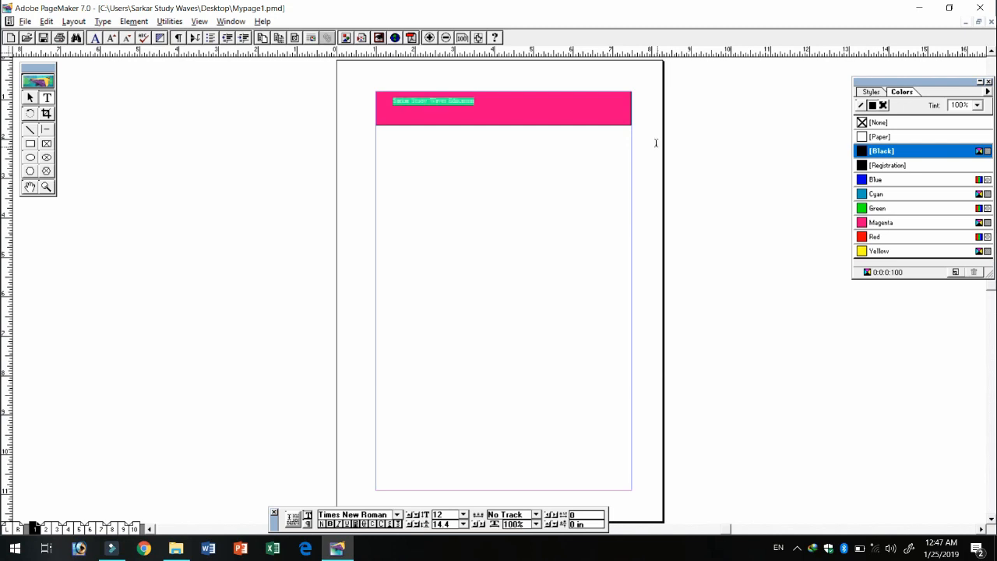
key(ctrl+shift+period)
key(ctrl+shift+period)
key(ctrl+shift+period)
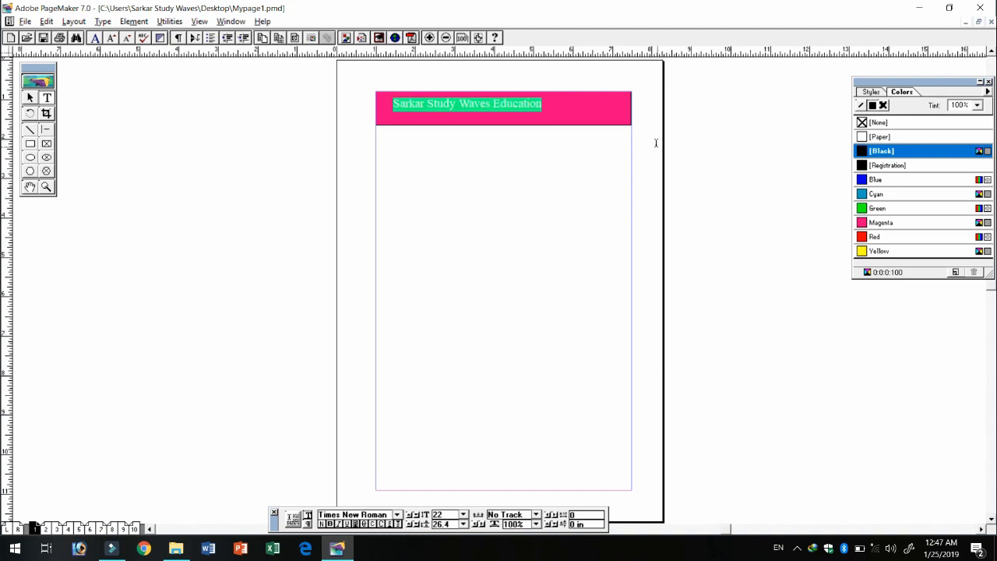
Enlarge the heading text in the magenta rectangle to 33 points and colour it Paper.
key(ctrl+alt+shift+period)
key(ctrl+alt+shift+period)
key(ctrl+alt+shift+period)
key(ctrl+alt+shift+period)
key(ctrl+alt+shift+period)
key(ctrl+alt+shift+period)
key(ctrl+alt+shift+period)
key(ctrl+alt+shift+period)
key(ctrl+alt+shift+period)
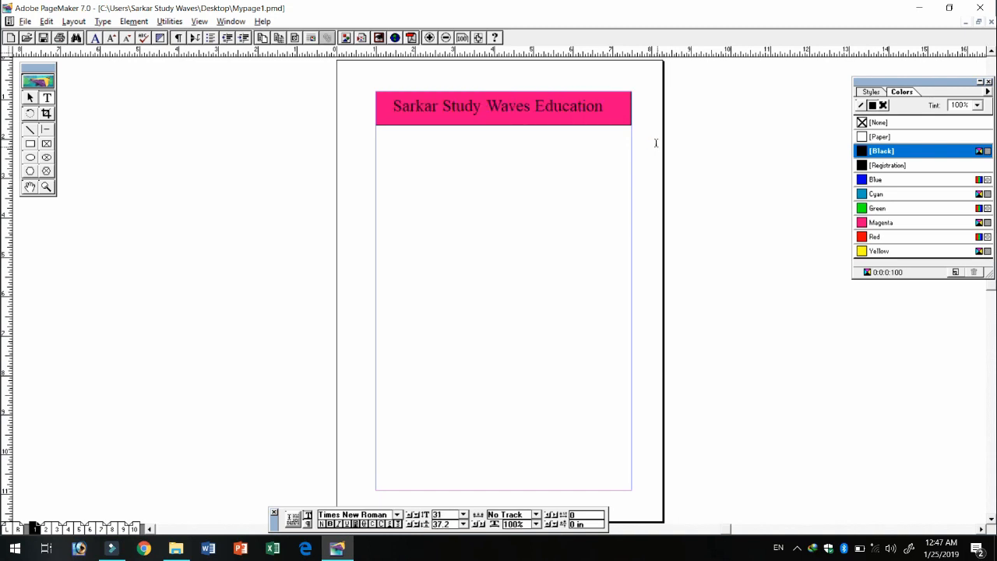
key(ctrl+alt+shift+period)
key(ctrl+alt+shift+comma)
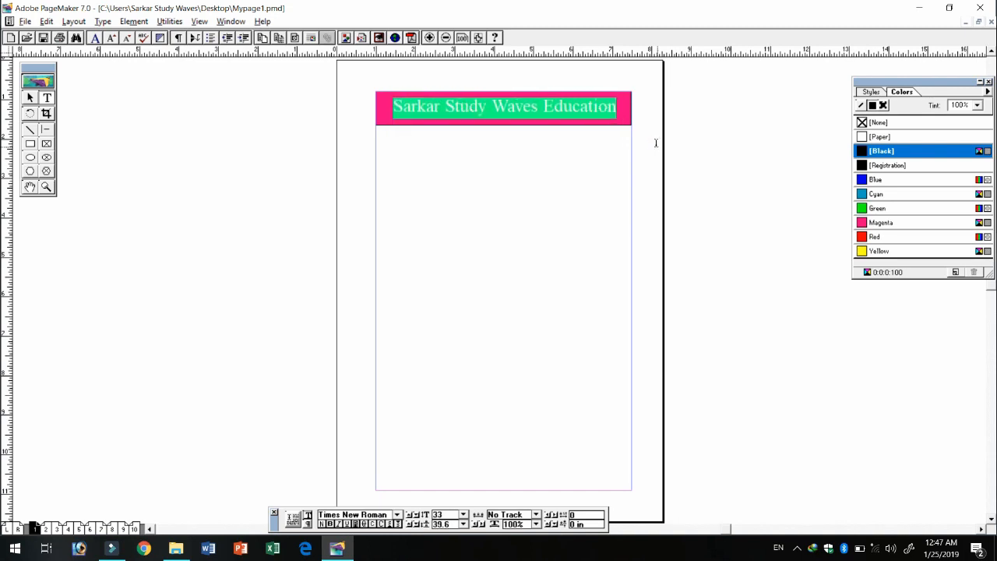
click(880, 139)
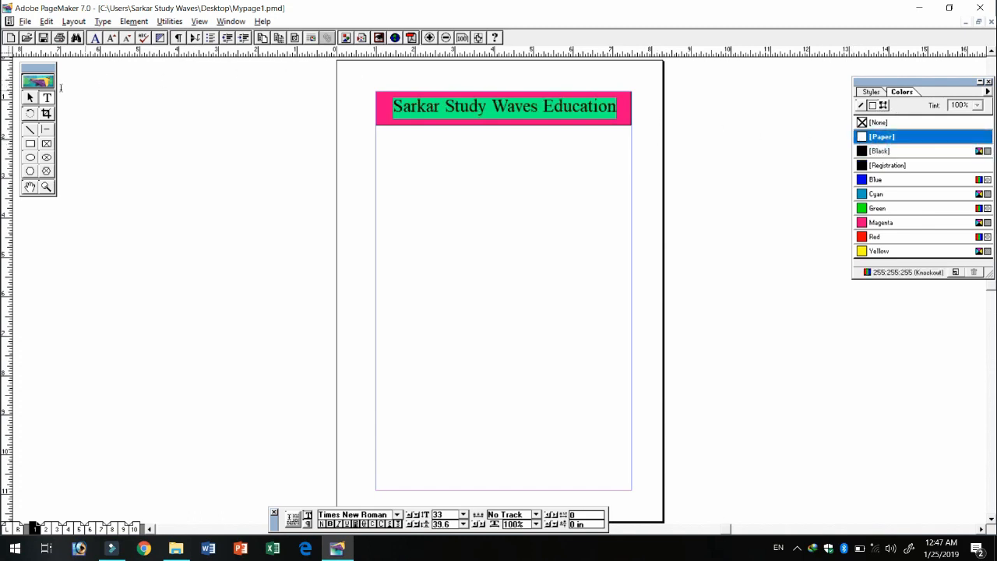
click(29, 97)
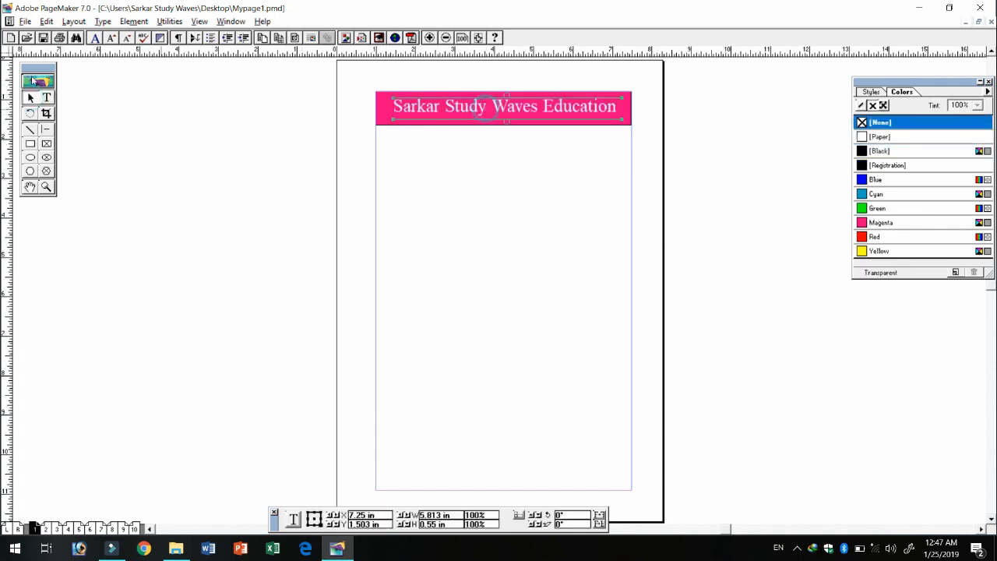
Draw a rectangular frame about 4.95 by 3.09 in below the heading and try to place a Desktop file inside it.
click(47, 144)
drag(399, 183, 594, 304)
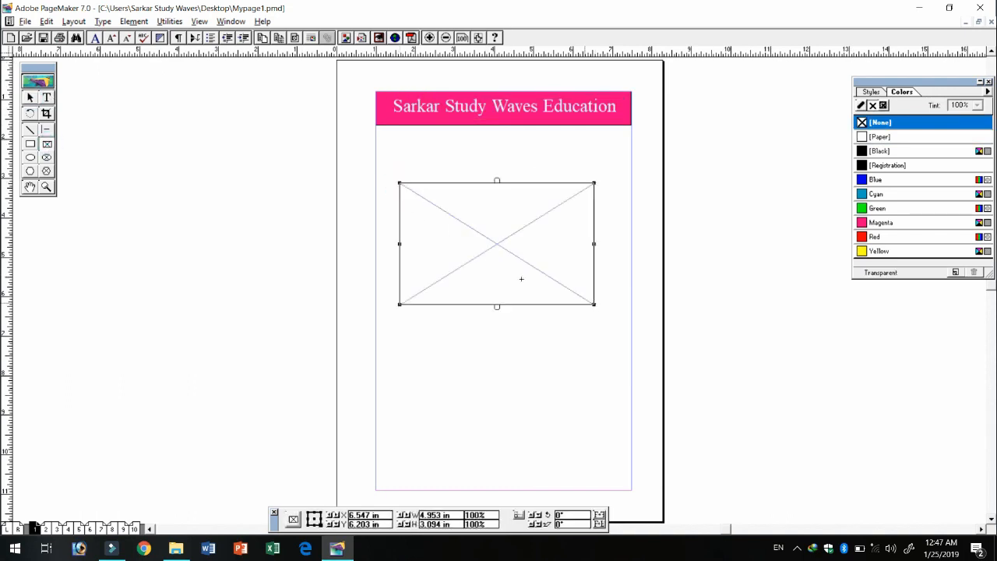
click(25, 21)
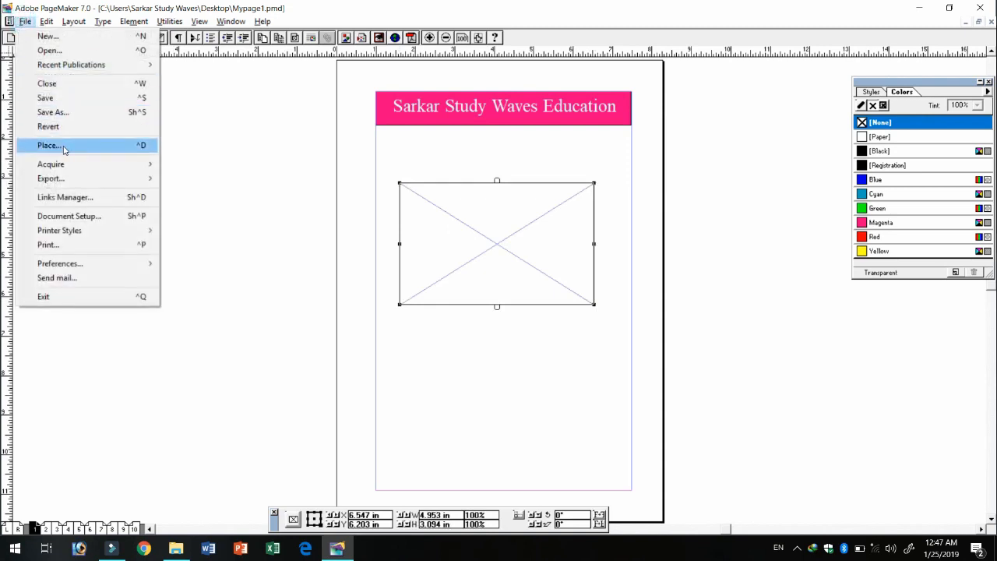
click(64, 146)
double_click(183, 123)
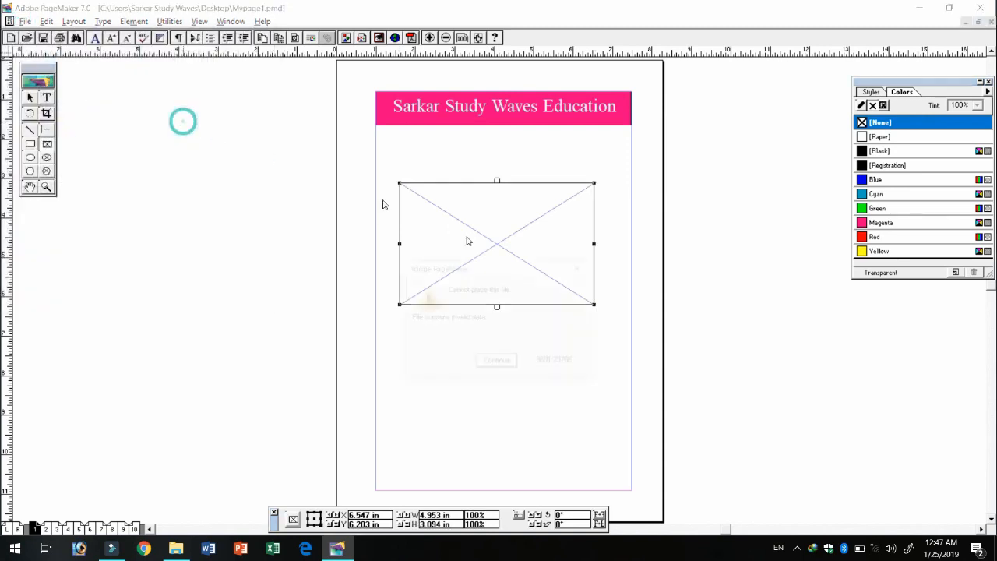
click(499, 360)
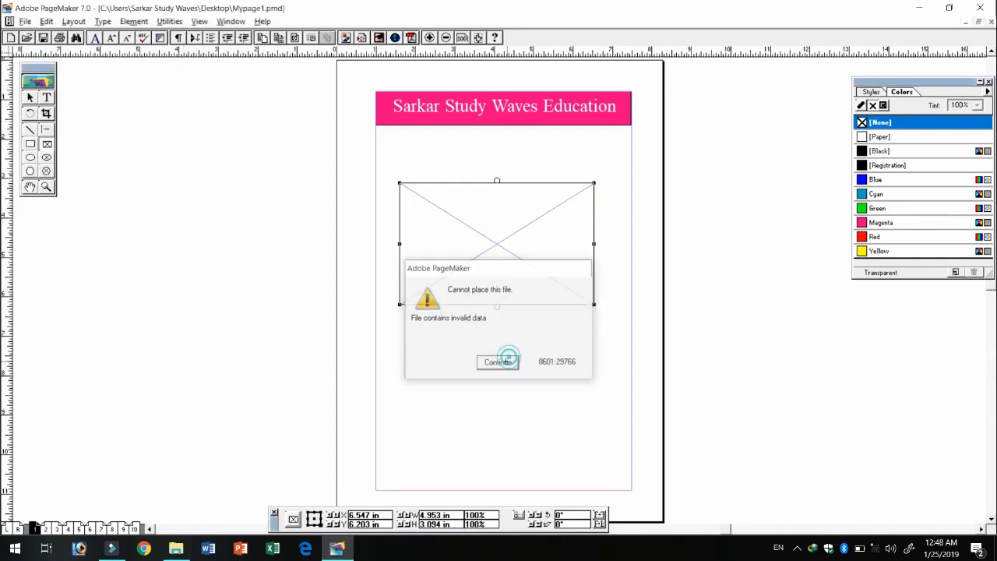
Place the Big Bang image from the World Geography folder in Documents within the rectangular frame.
click(25, 21)
click(129, 145)
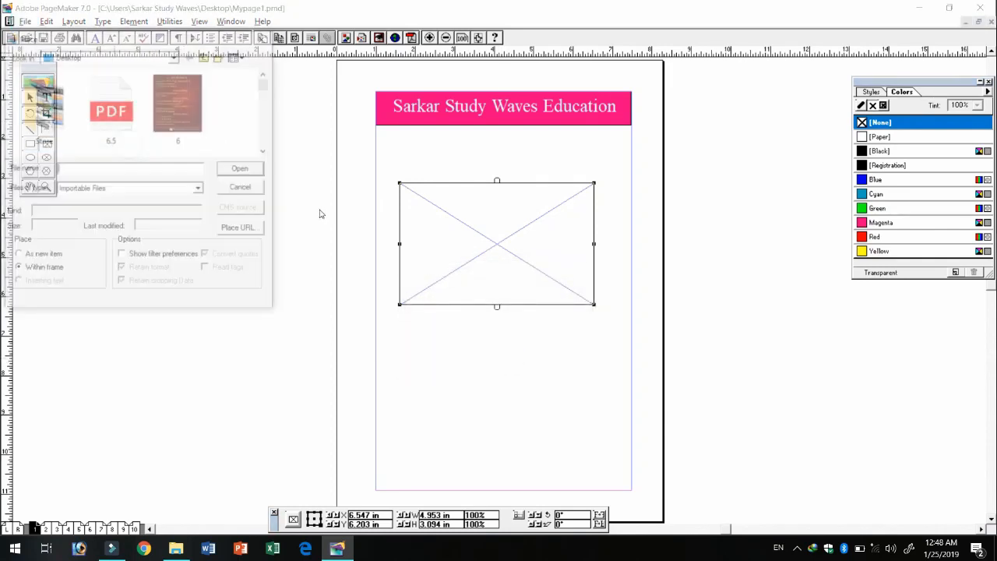
click(266, 149)
click(265, 149)
click(265, 149)
click(266, 149)
click(265, 149)
click(266, 149)
click(265, 149)
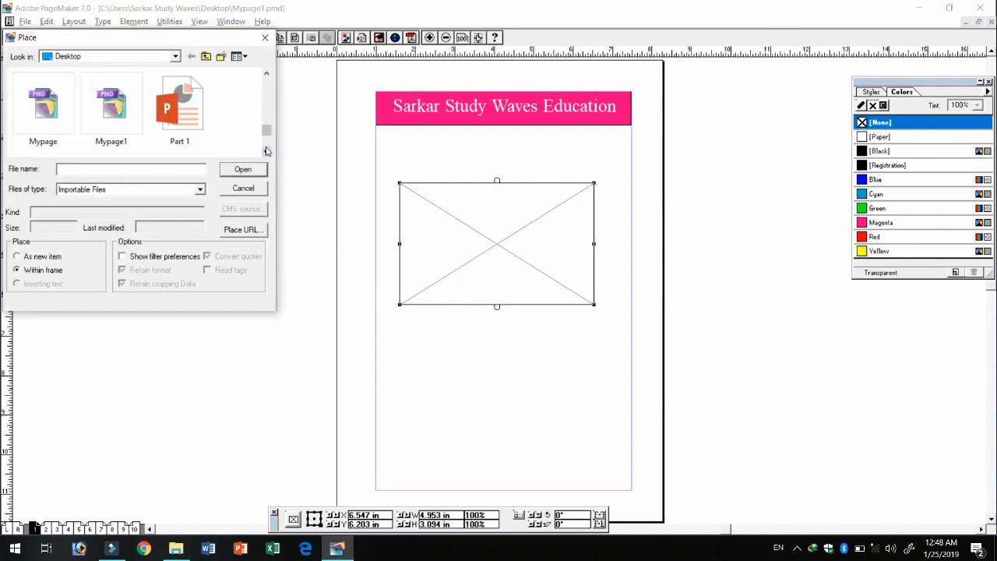
click(175, 56)
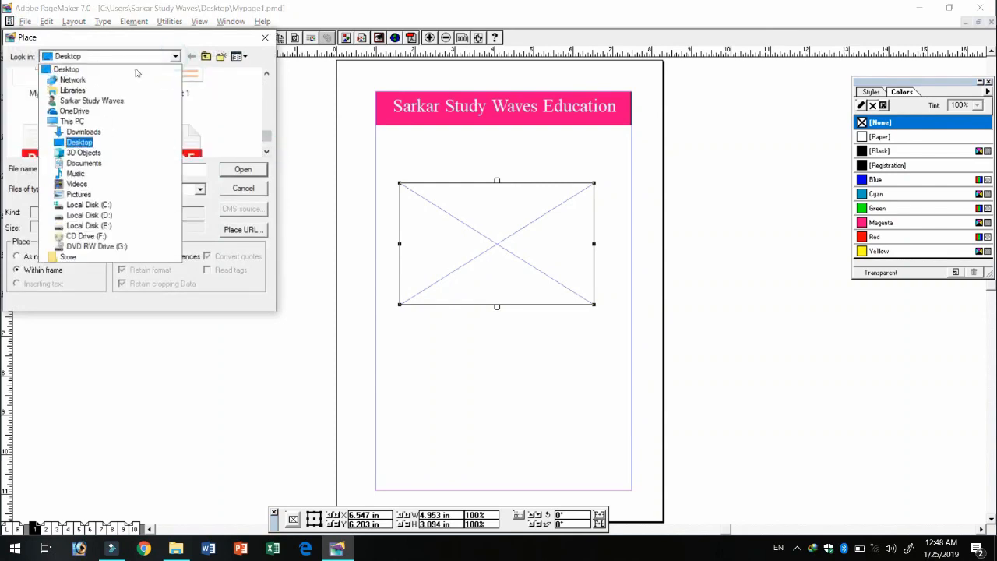
click(113, 162)
click(266, 146)
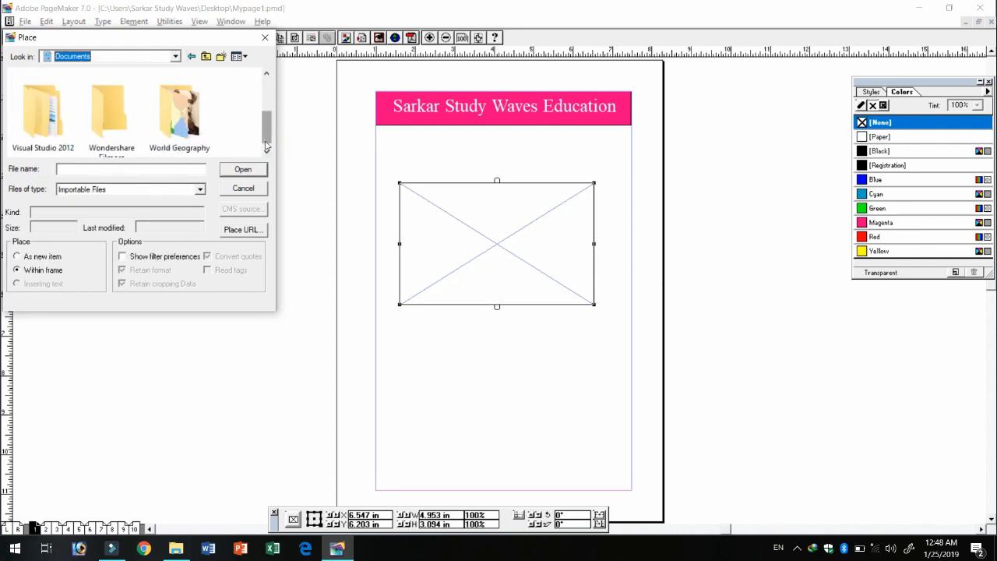
double_click(179, 113)
double_click(43, 107)
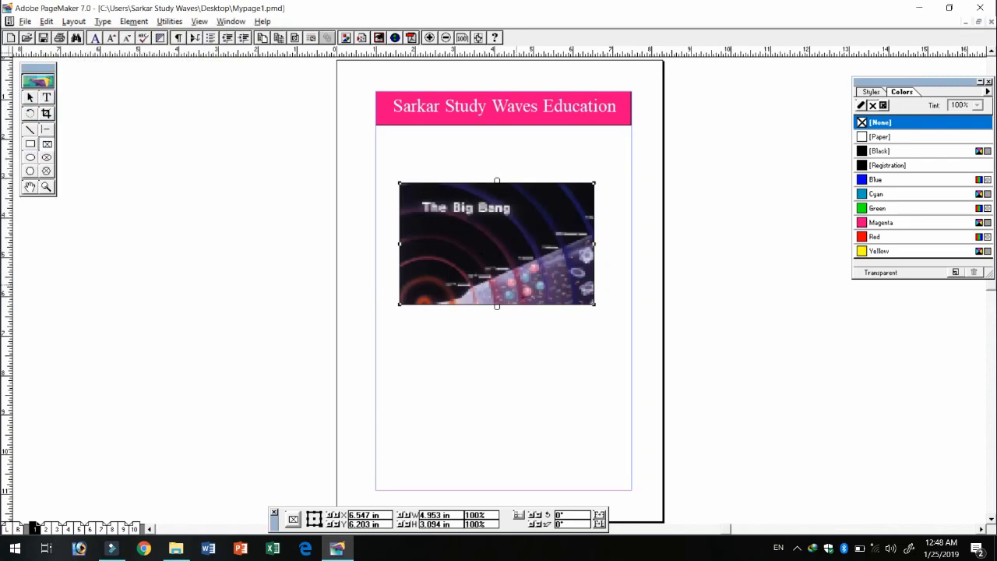
Shift the Big Bang image inside its frame with the Cropping tool to show its far end, and save the publication.
click(46, 115)
drag(576, 269, 485, 231)
click(30, 113)
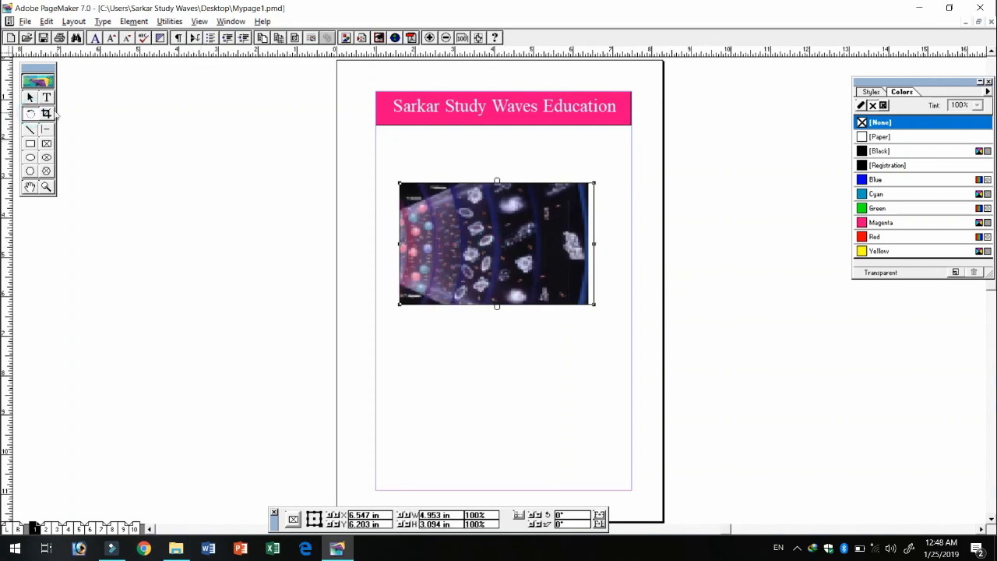
click(47, 114)
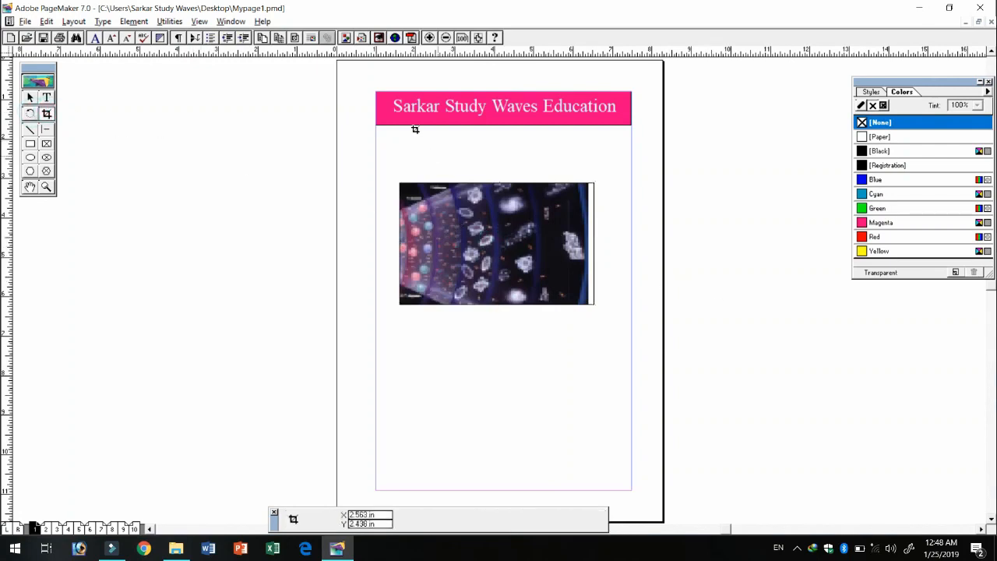
click(25, 21)
click(47, 97)
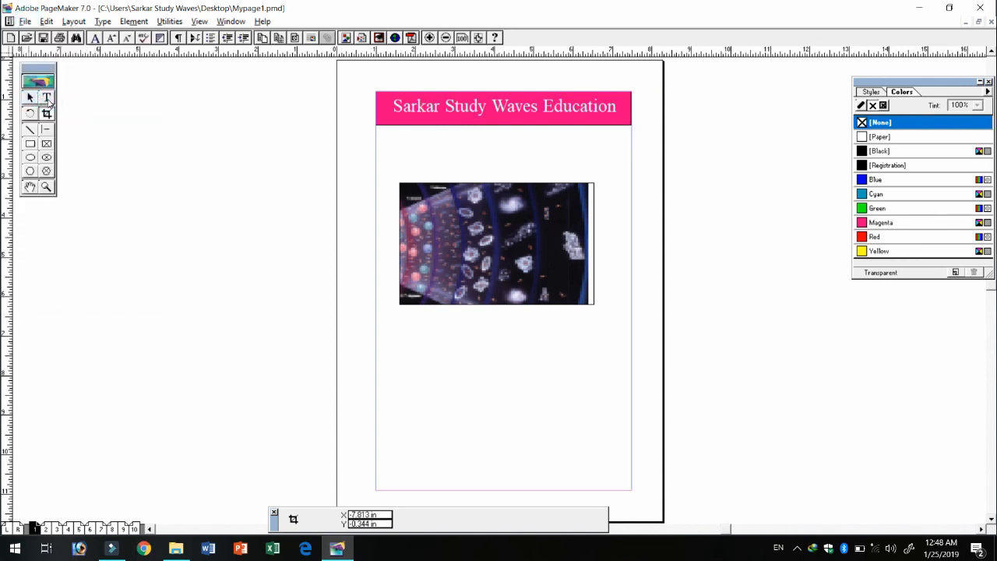
Draw an elliptical frame about 2.84 by 2.53 in on the pasteboard beside the page and fill it with Red.
click(47, 159)
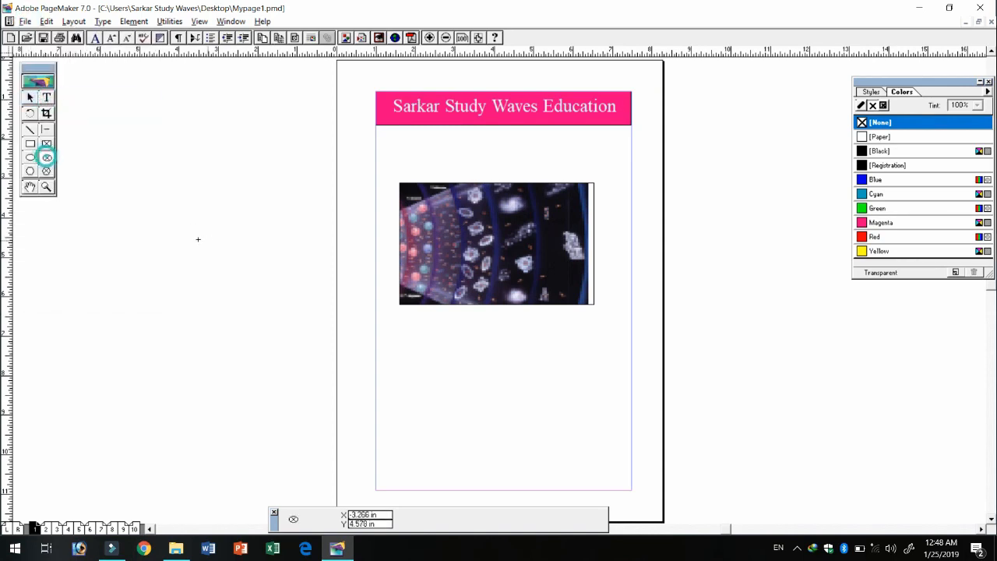
drag(130, 214, 243, 314)
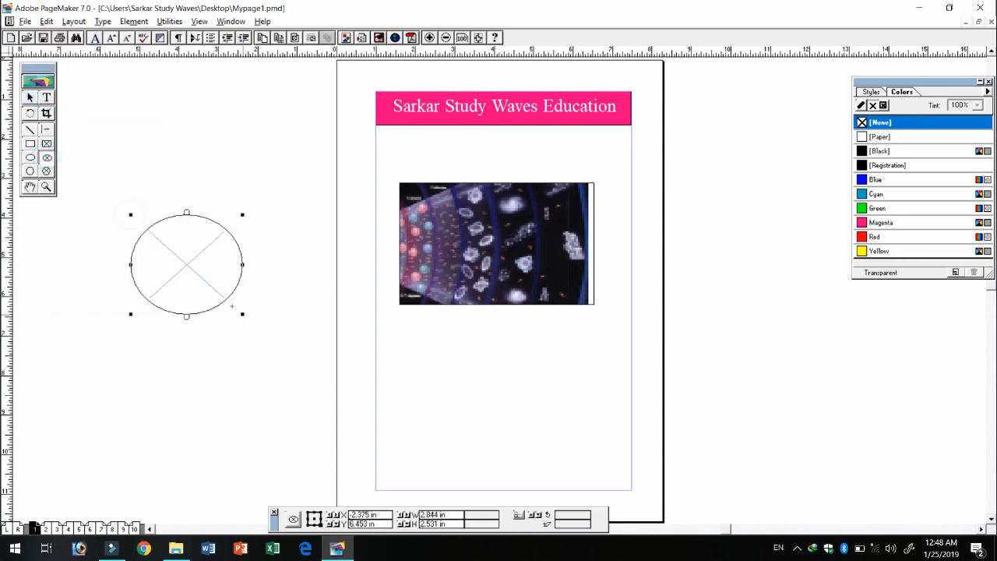
click(892, 237)
Configure the polygon as a many-pointed star, draw it about 2.11 by 2.13 in below the red ellipse, and fill it with Cyan.
double_click(29, 171)
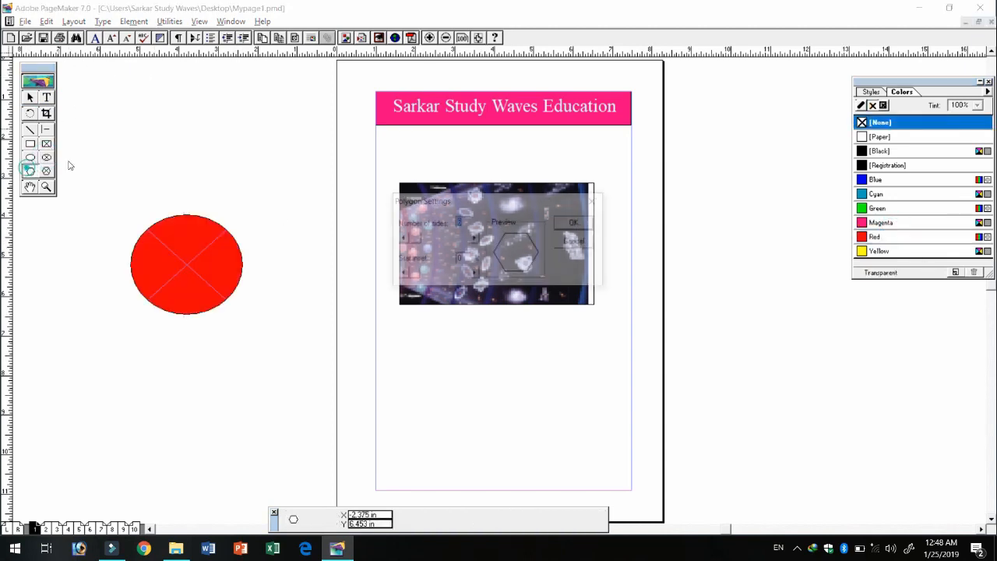
drag(419, 241, 424, 238)
drag(413, 274, 424, 274)
click(591, 223)
drag(152, 339, 235, 421)
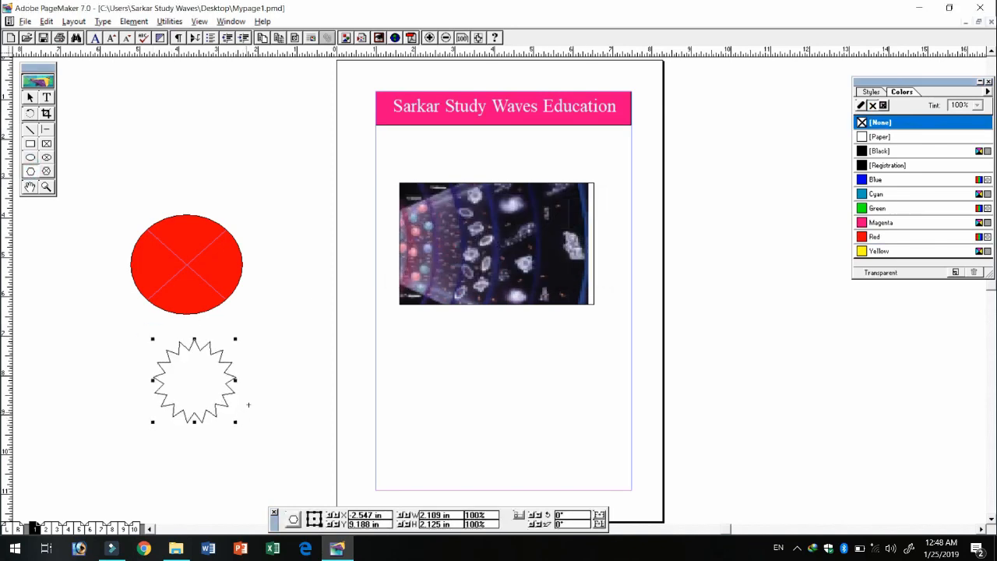
click(877, 194)
Revert the publication to its last saved version, discarding the ellipse and the star.
click(26, 22)
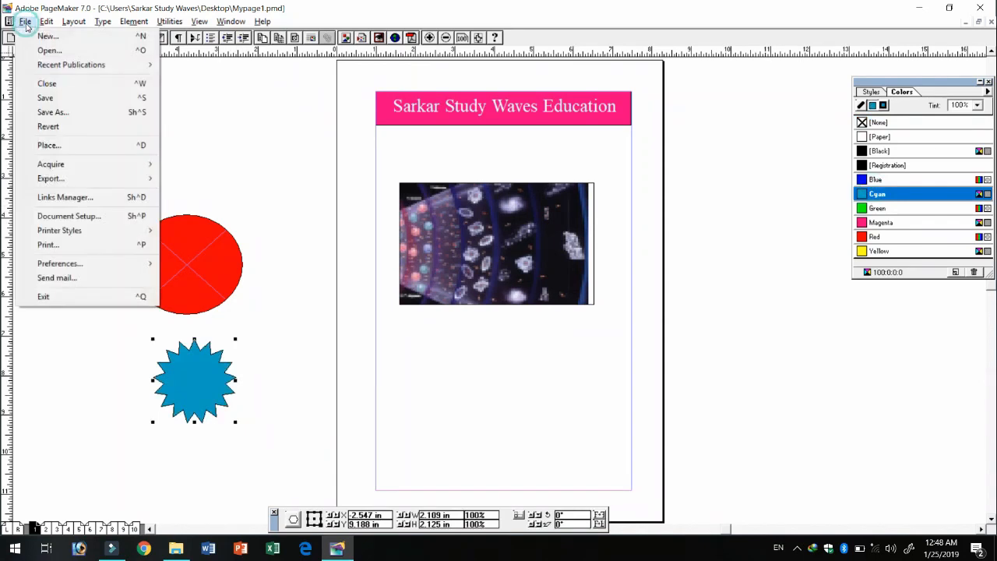
click(48, 126)
click(490, 323)
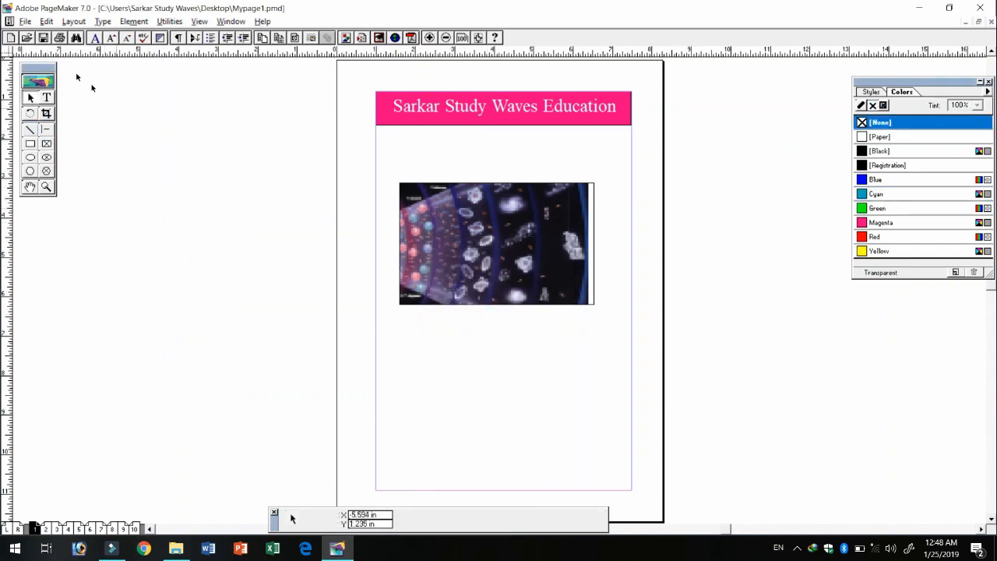
click(24, 21)
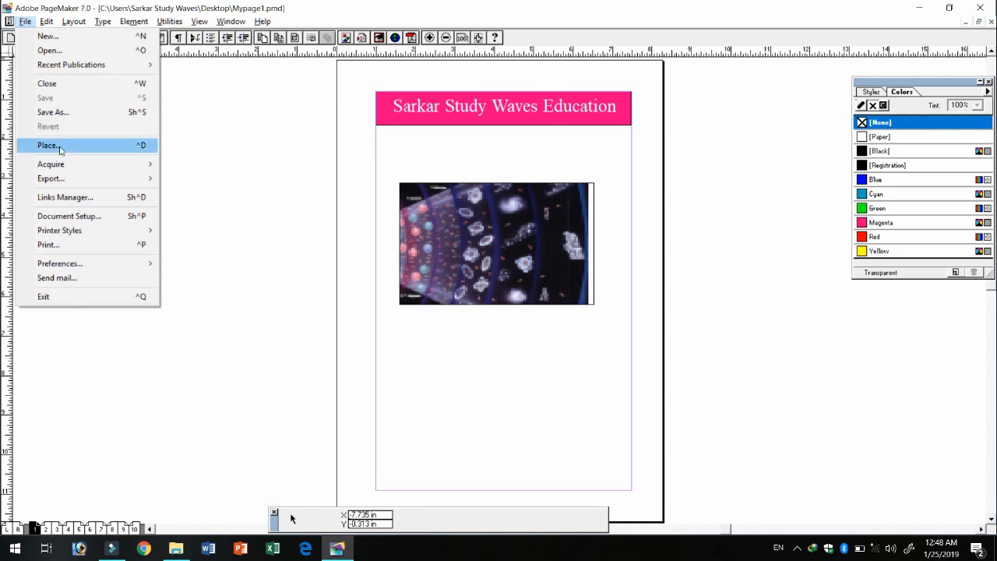
click(545, 354)
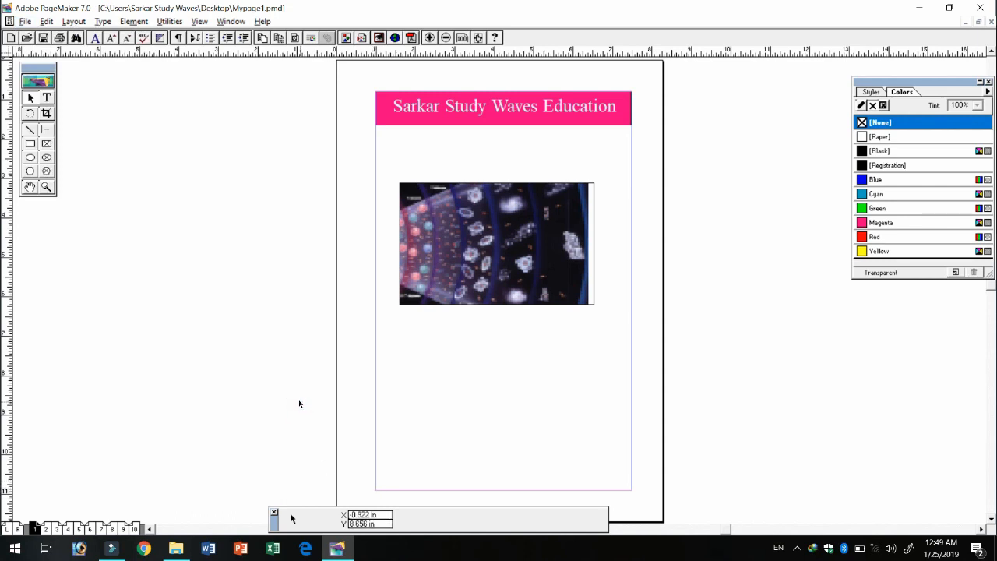
Switch to Notepad by launching it with a blank document.
key(super)
text(notepad)
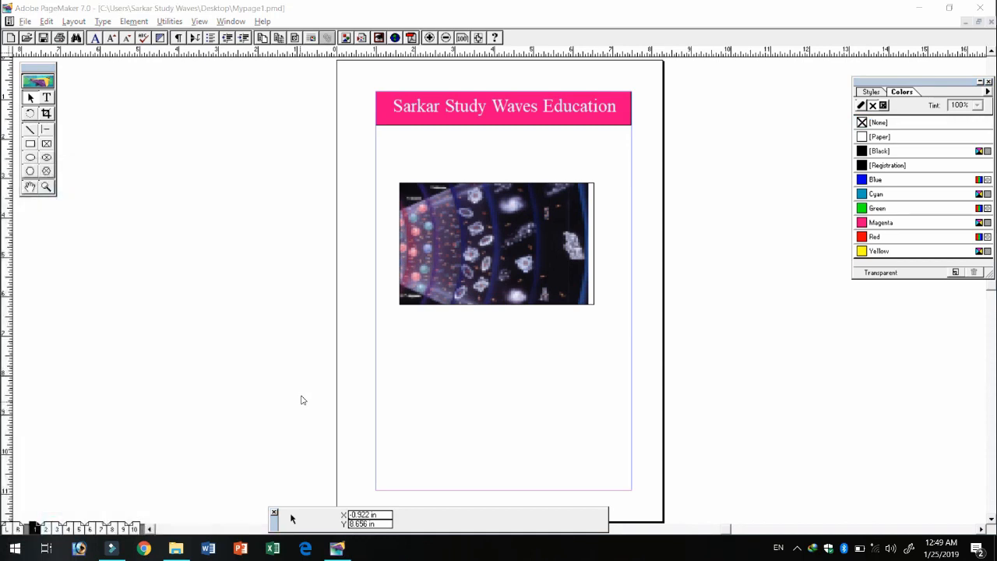
key(Return)
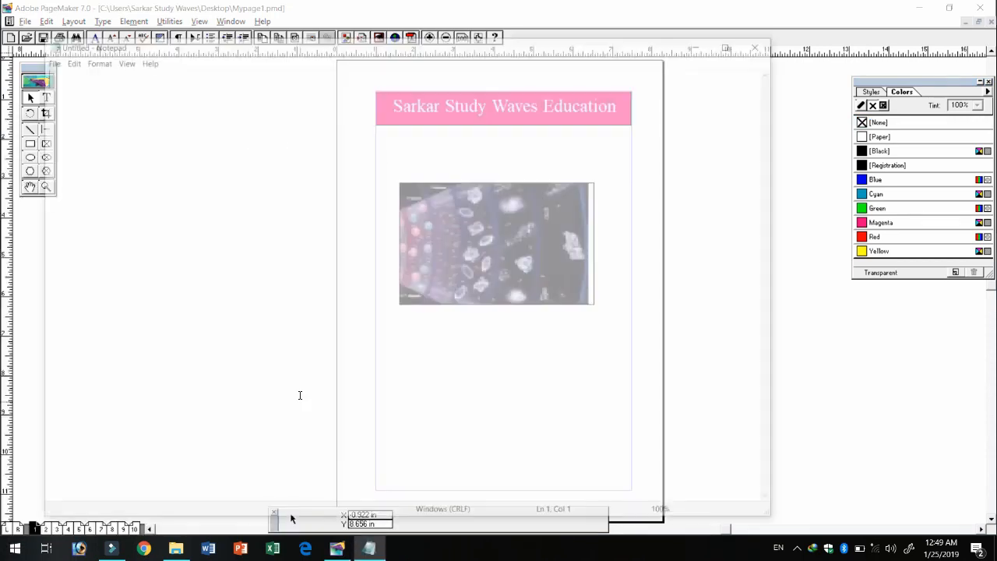
View Notepad's version and licence information and close it.
click(142, 60)
click(172, 91)
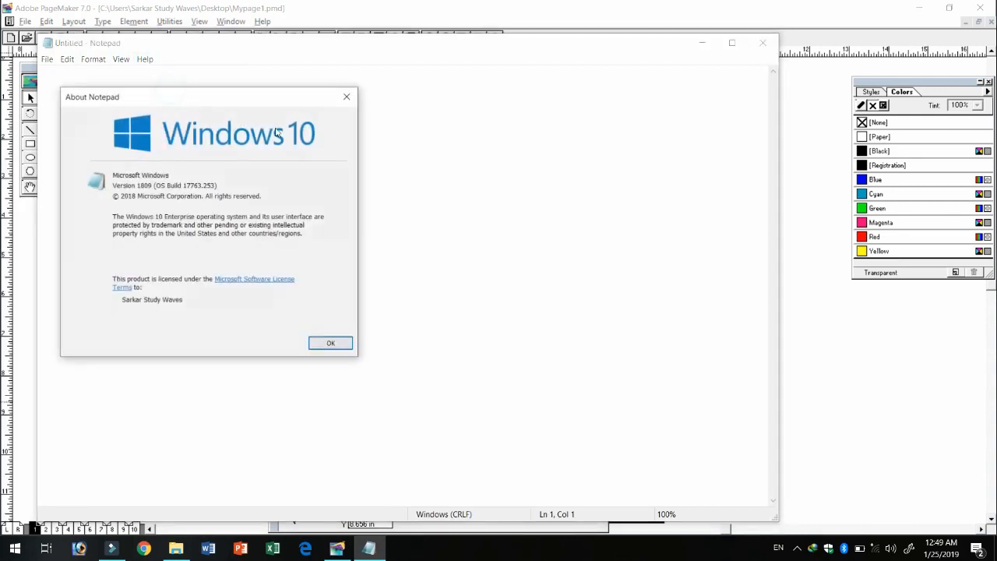
click(327, 343)
Open Notepad's online help page, copy the "No internet" page text, and paste it into the blank Notepad document.
click(145, 59)
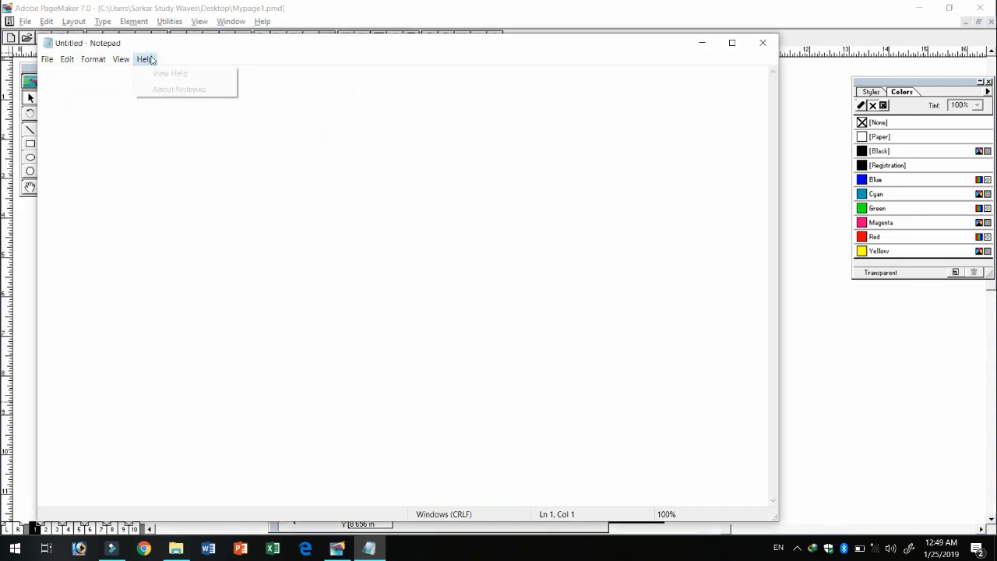
click(172, 73)
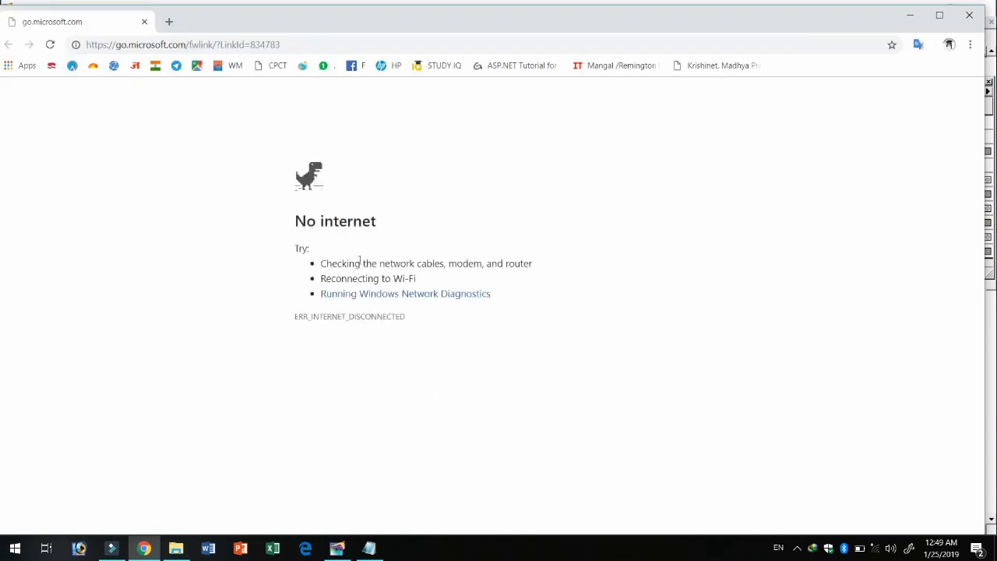
drag(313, 237, 439, 323)
key(ctrl+c)
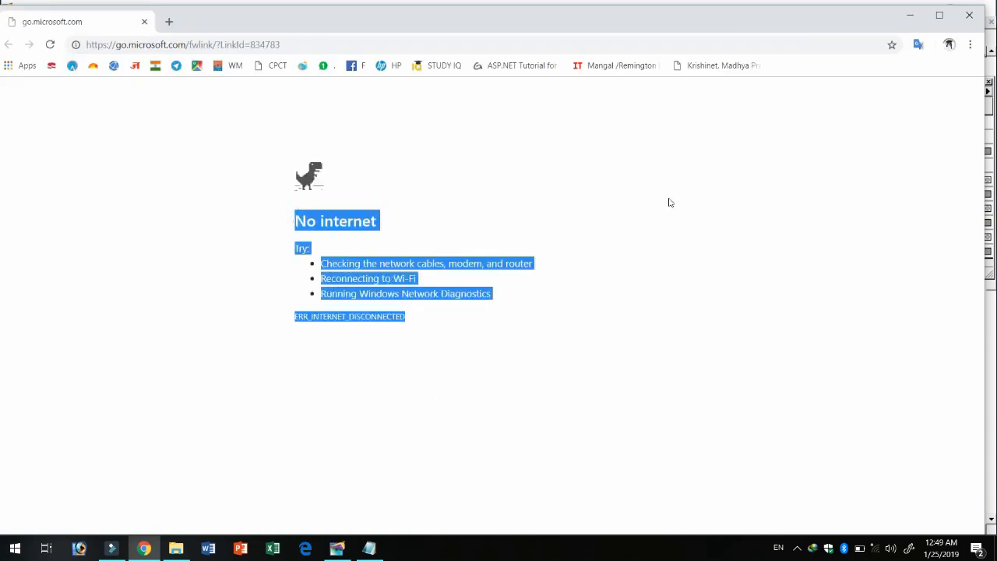
click(969, 15)
click(309, 209)
key(ctrl+v)
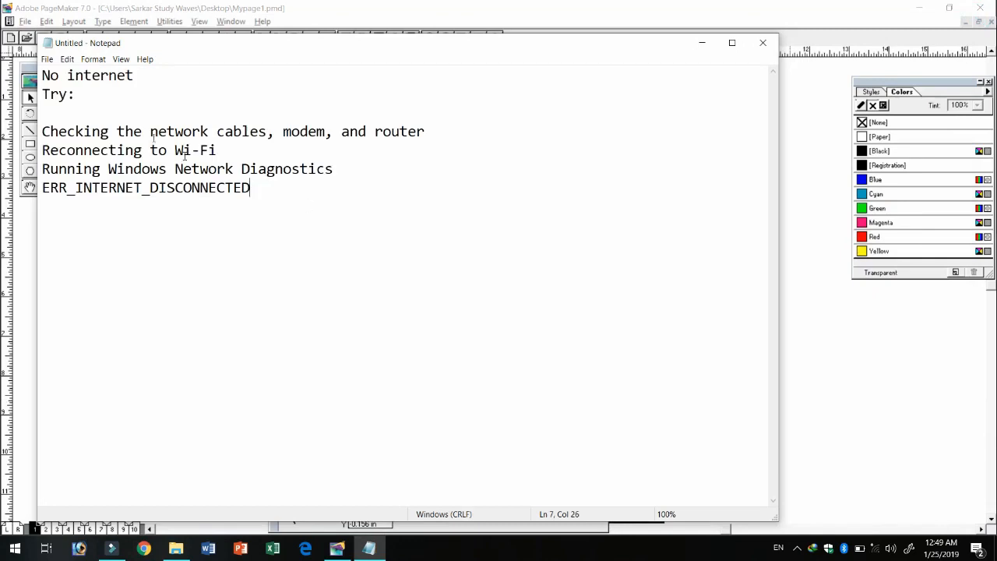
Save the pasted text on the Desktop as text1 and close Notepad.
click(47, 59)
click(65, 99)
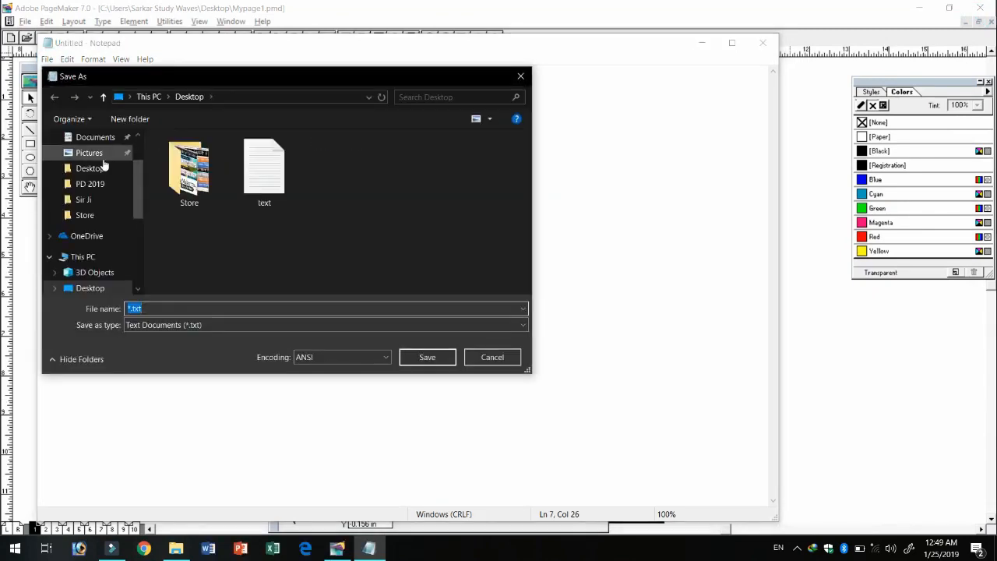
scroll(133, 175, up, 2)
click(90, 163)
text(tex)
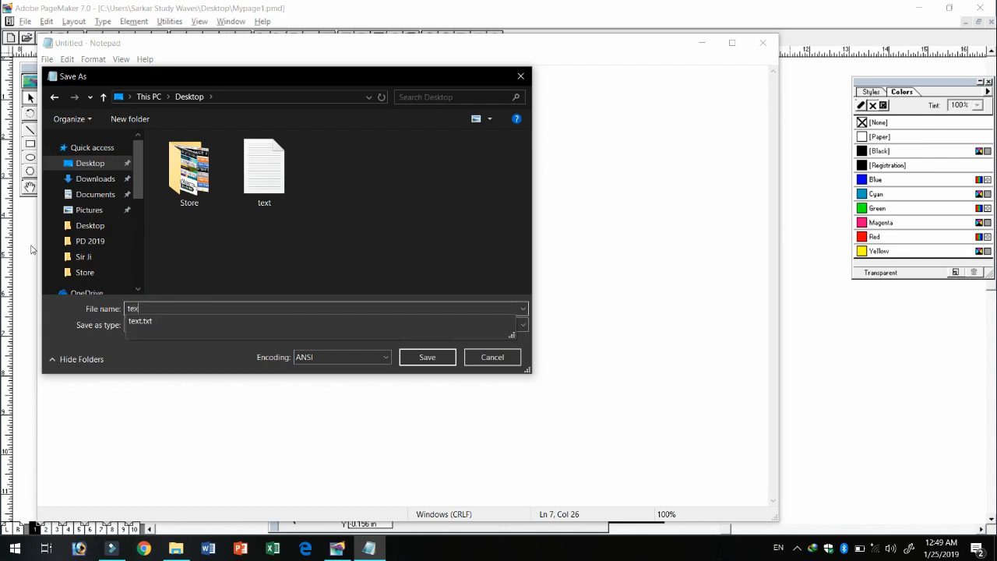
text(t1)
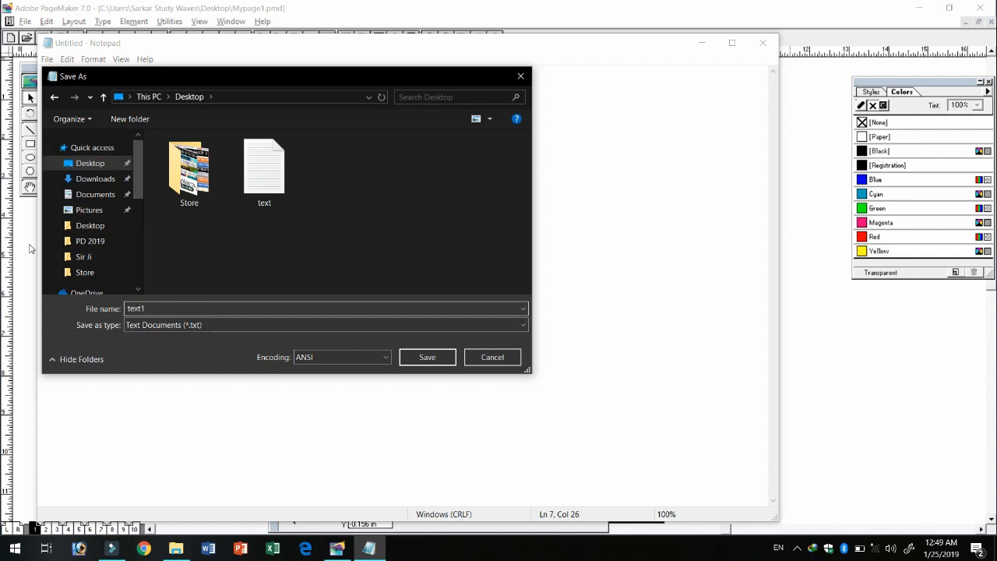
click(425, 356)
click(775, 44)
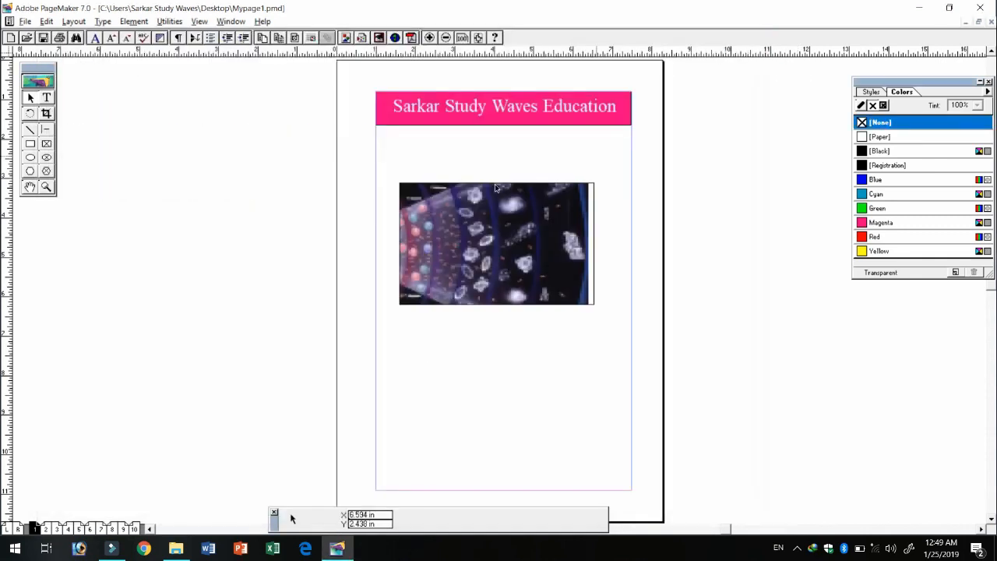
Place the Desktop text file text1 as a new story at the left margin, just below the image on page 1.
click(25, 21)
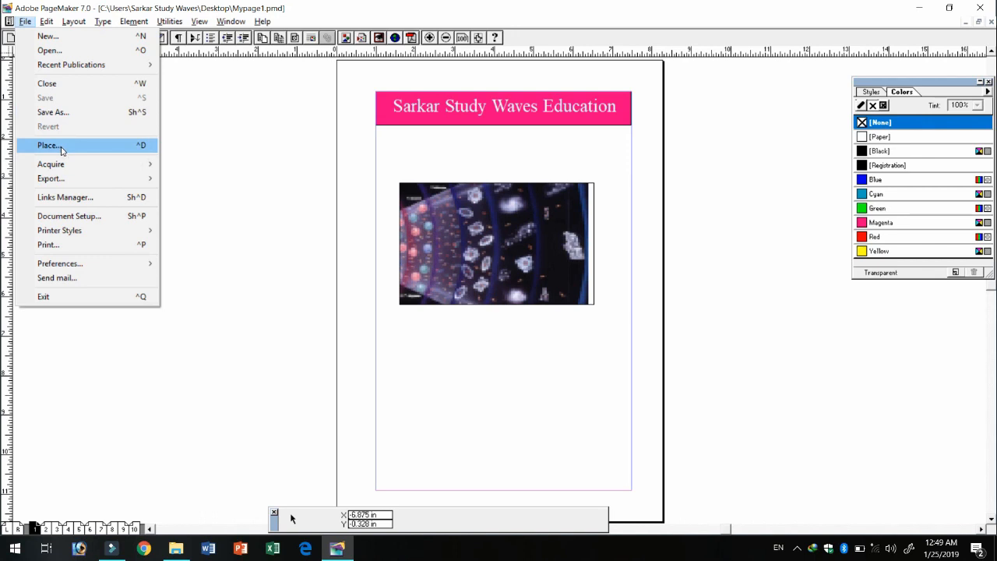
click(62, 146)
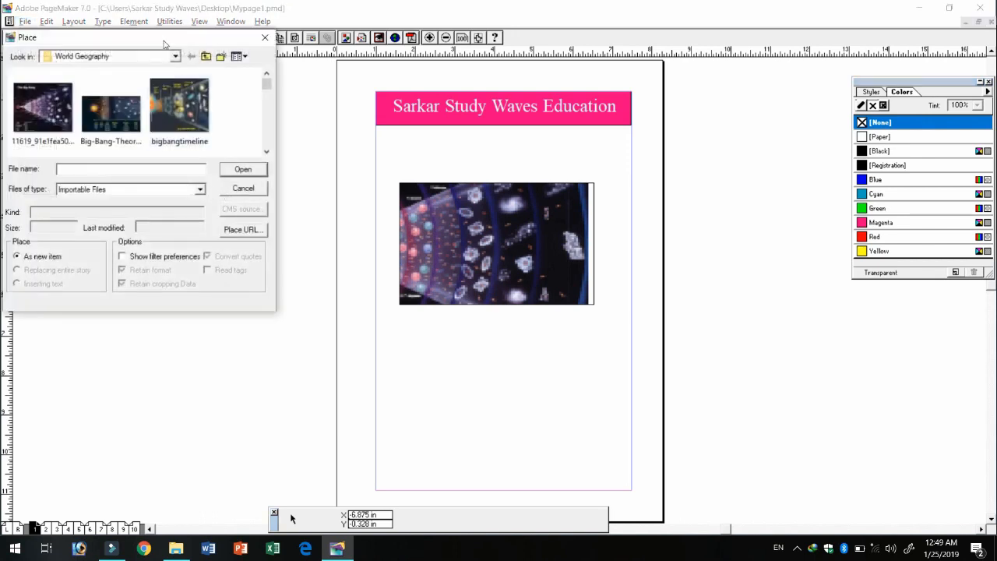
click(175, 56)
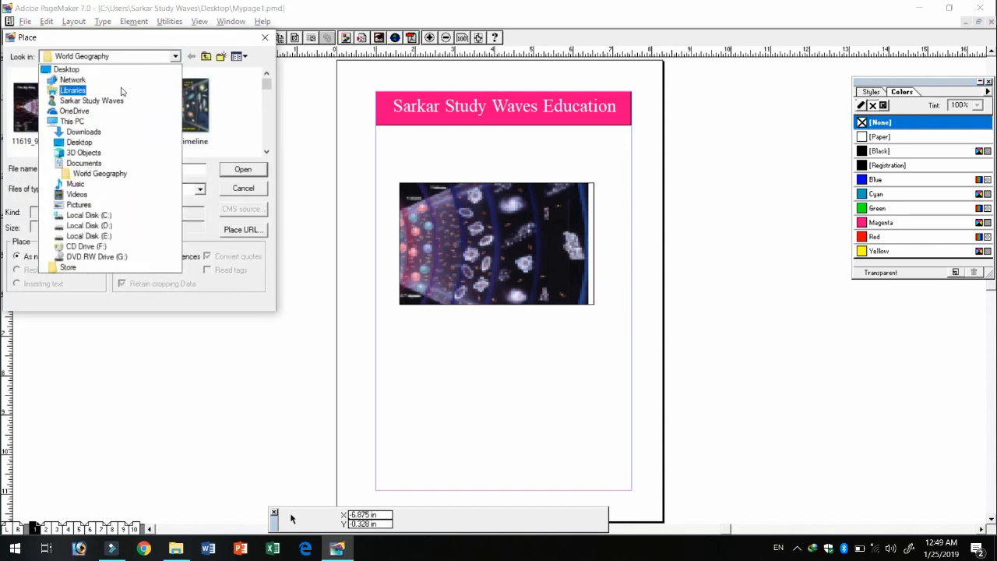
click(109, 70)
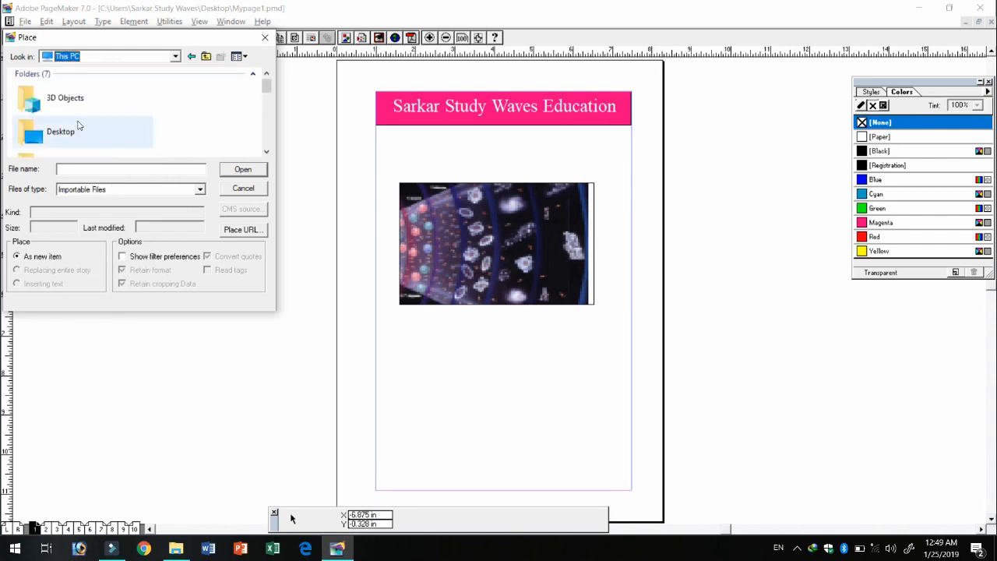
double_click(78, 126)
scroll(78, 117, down, 2)
click(86, 116)
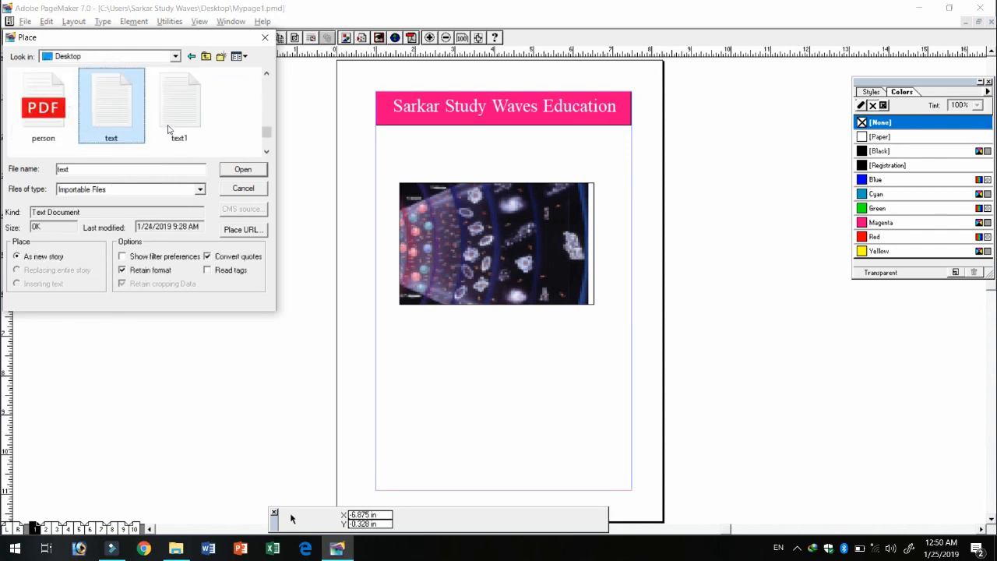
click(179, 109)
click(243, 169)
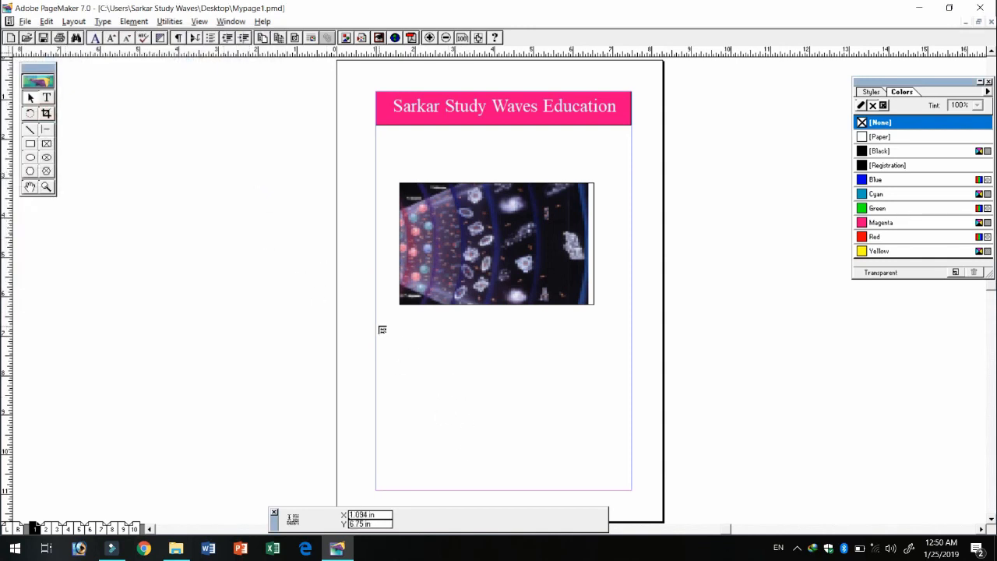
click(382, 329)
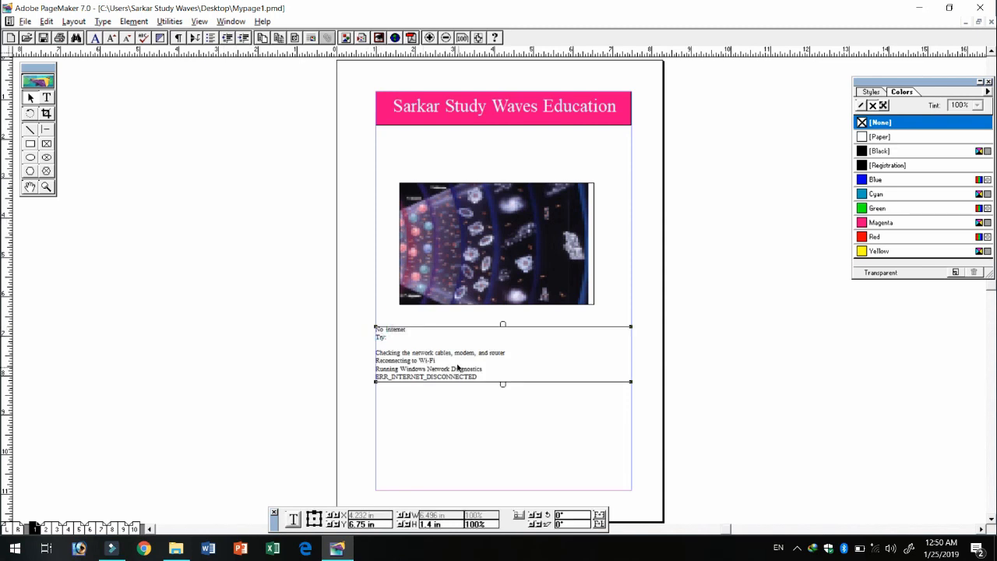
Magnify the placed text below the image to examine its lines.
click(46, 187)
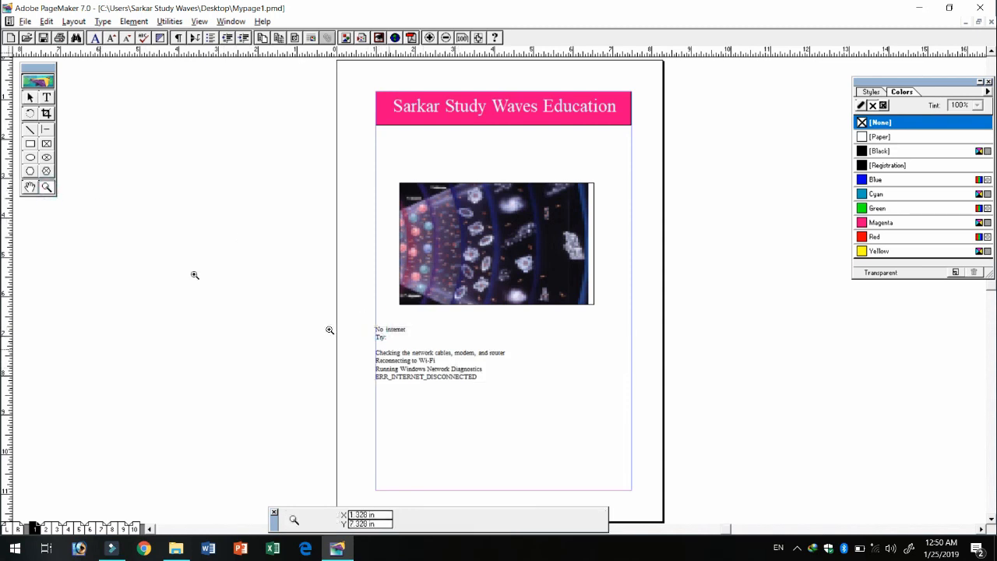
click(445, 362)
click(608, 340)
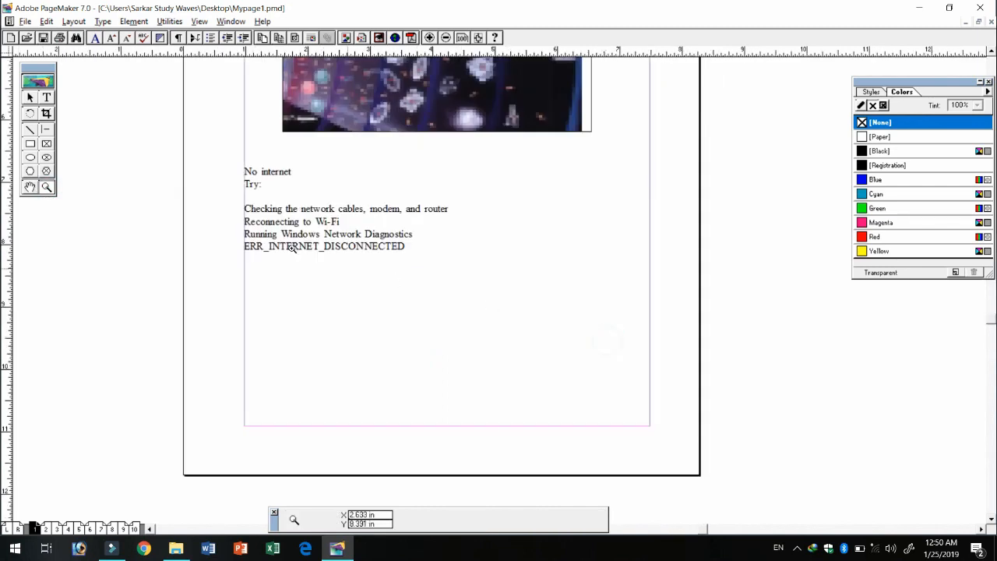
click(286, 245)
click(695, 270)
ctrl+click(556, 260)
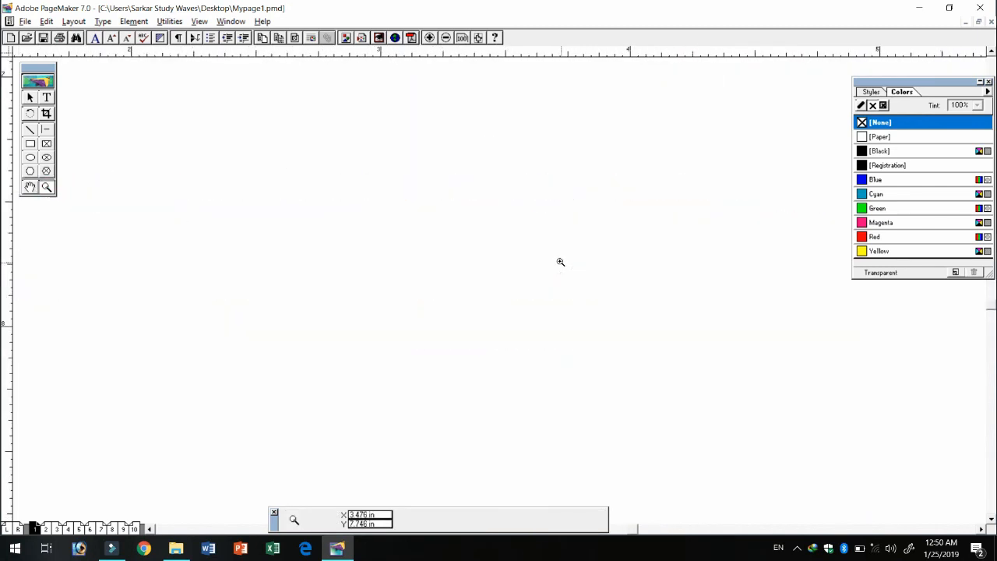
ctrl+click(560, 264)
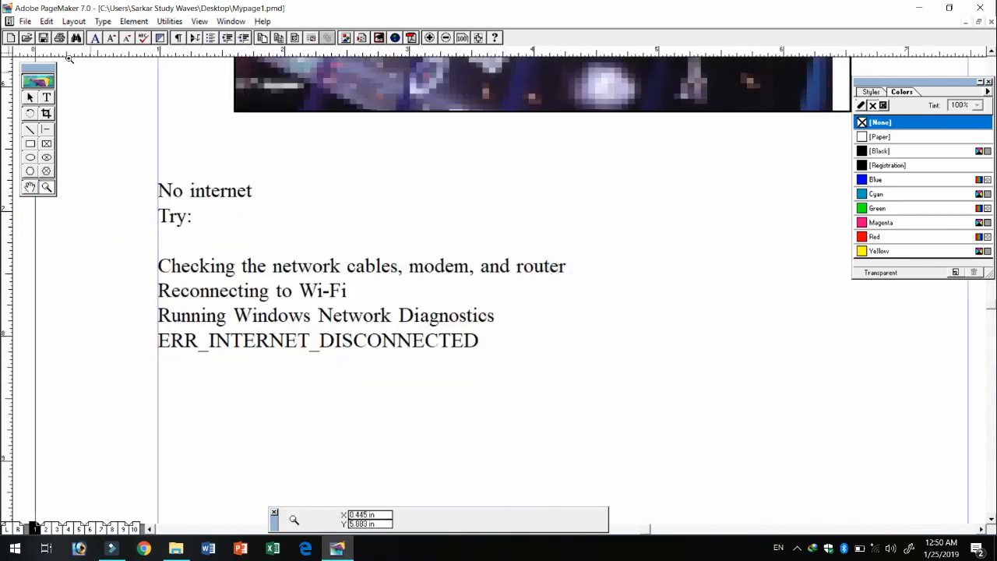
click(25, 21)
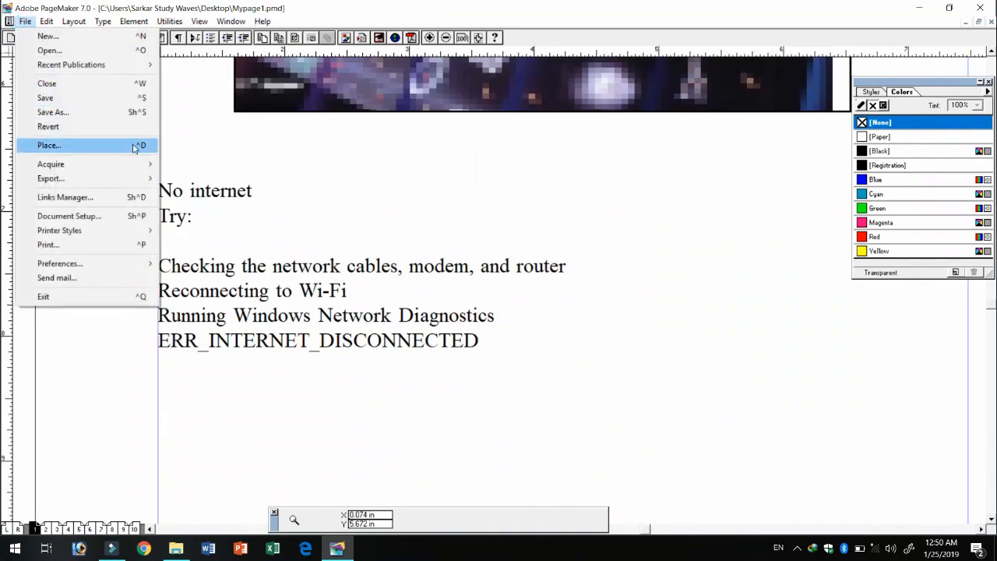
mouse_move(115, 169)
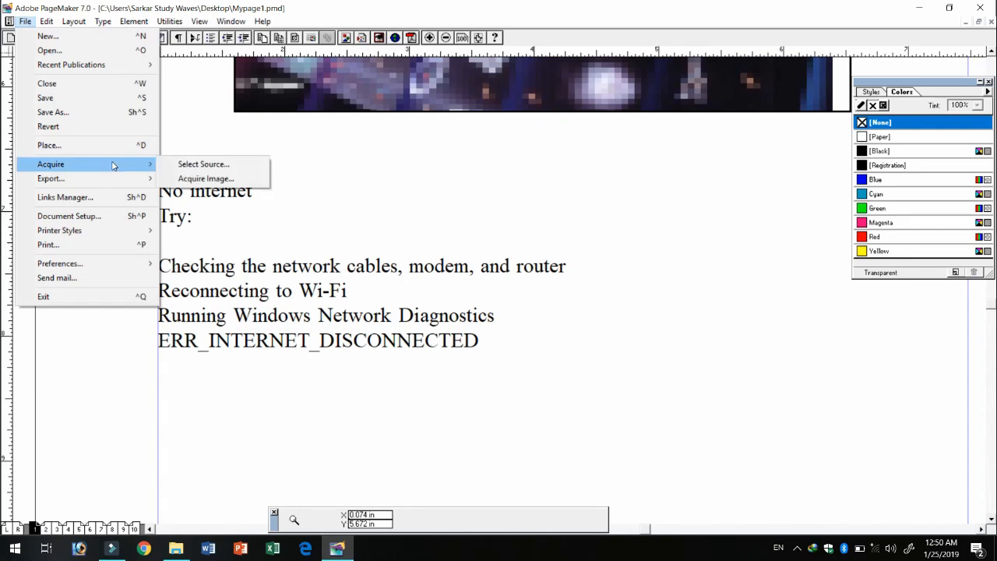
click(197, 179)
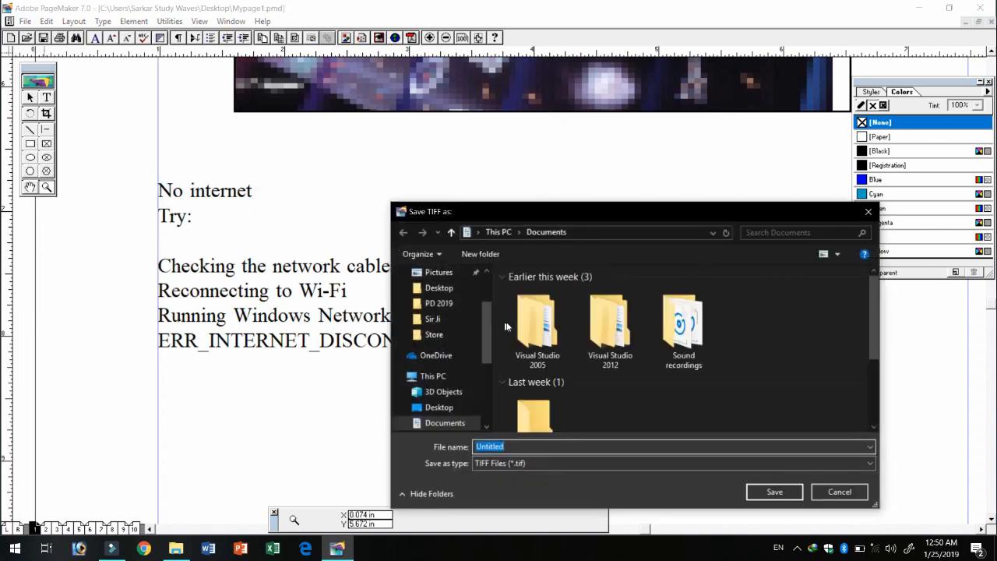
click(839, 492)
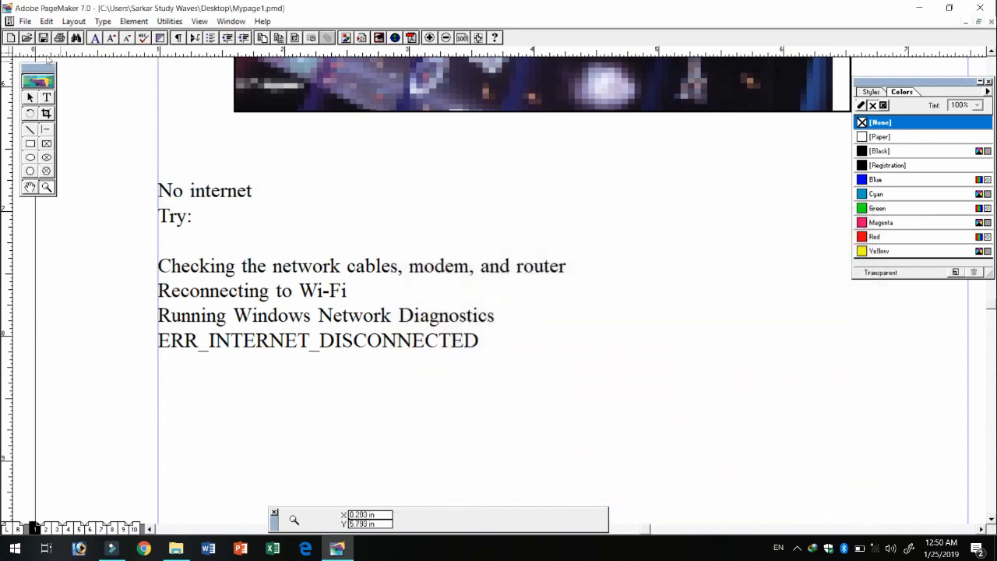
Try to acquire a scanned image, saving it over bigbangtimeline in the World Geography folder under Documents.
click(25, 21)
click(80, 163)
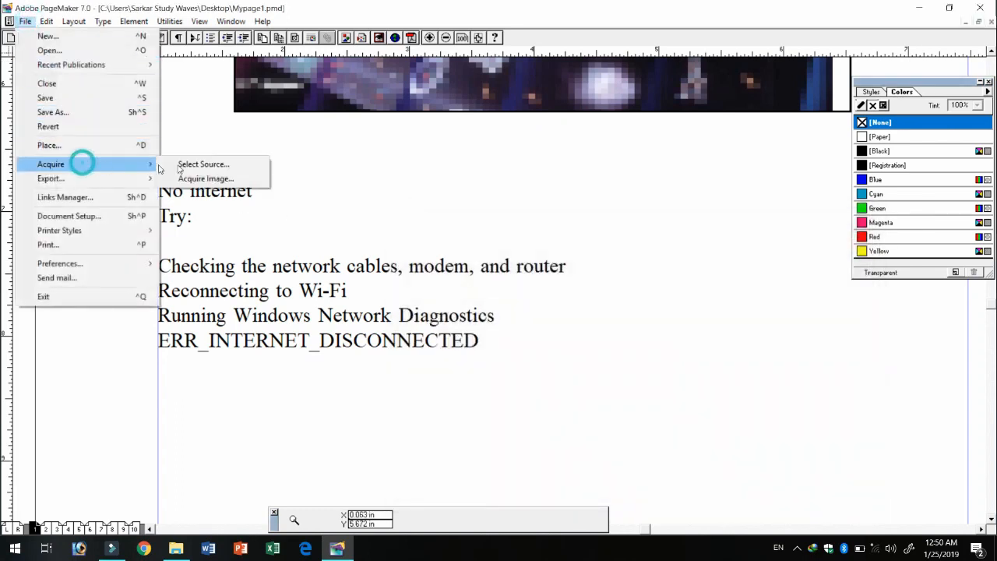
click(207, 179)
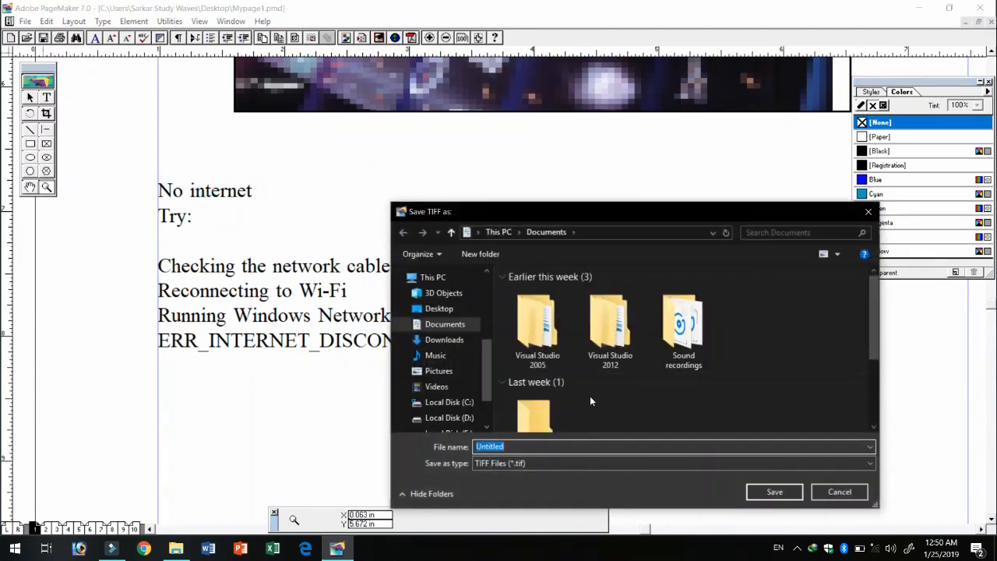
click(456, 340)
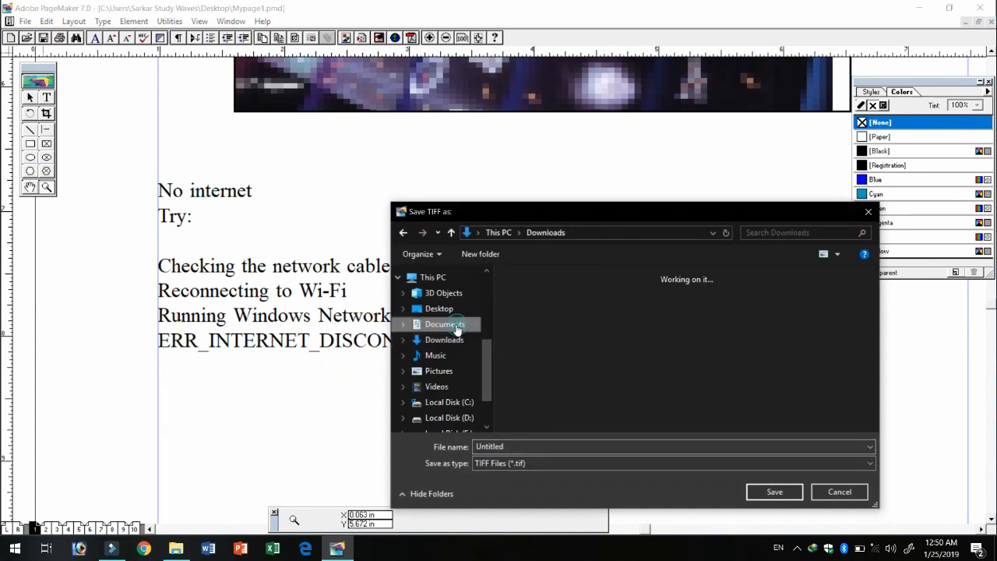
click(441, 324)
scroll(605, 350, down, 1)
scroll(605, 351, down, 2)
double_click(536, 378)
click(656, 327)
double_click(694, 308)
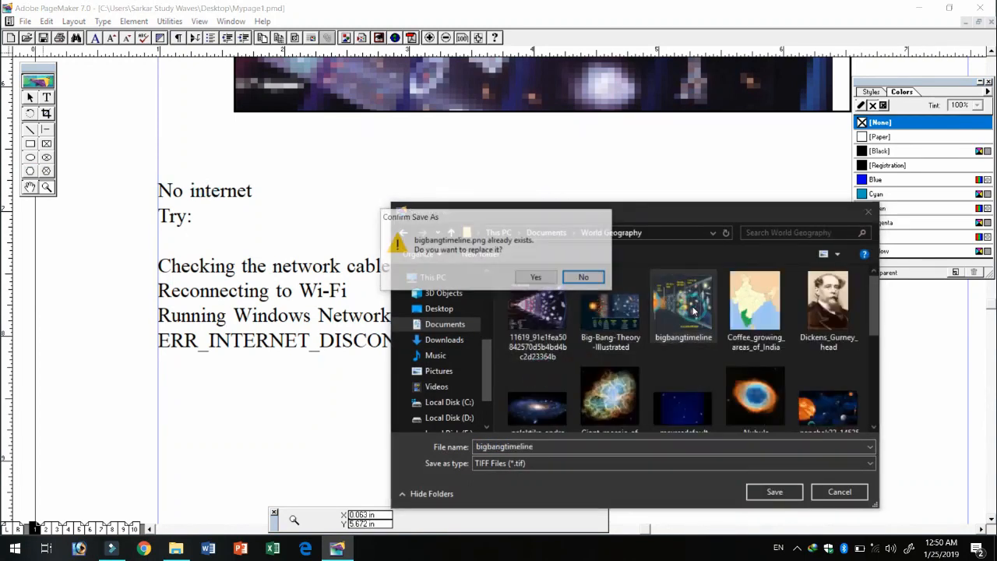
click(540, 279)
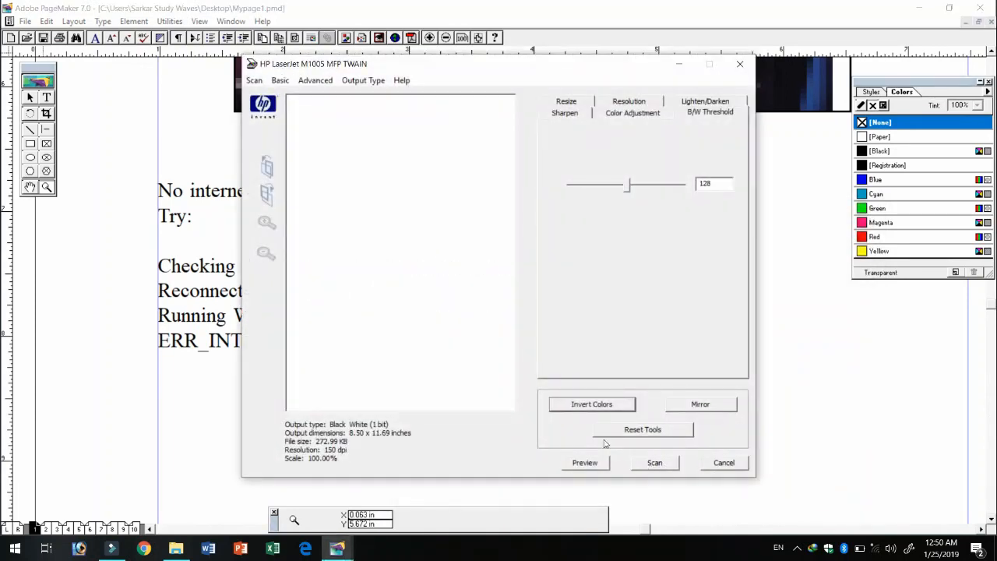
click(653, 468)
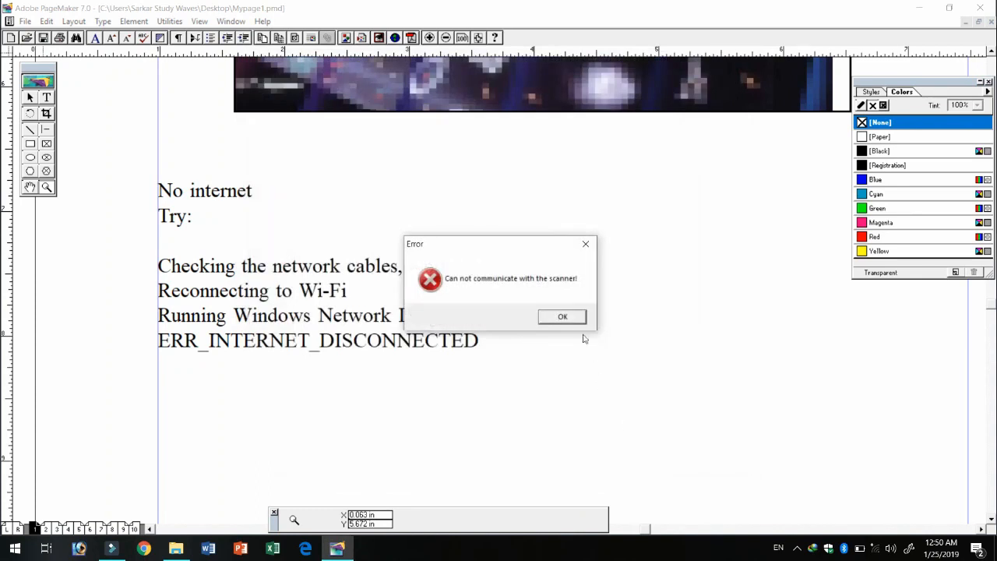
click(566, 317)
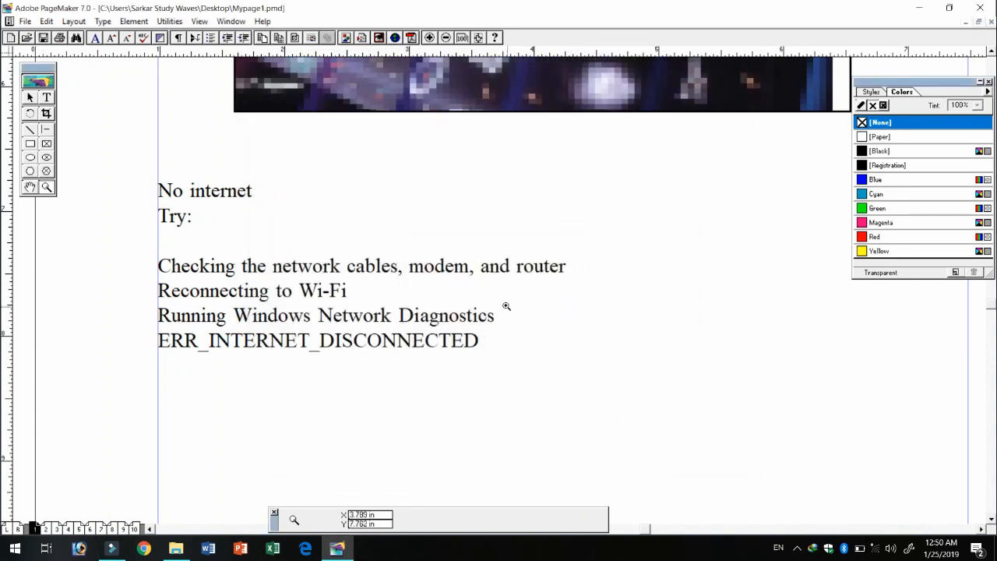
Examine the available scanner sources for acquiring images and leave the selection dialog without choosing one.
click(24, 22)
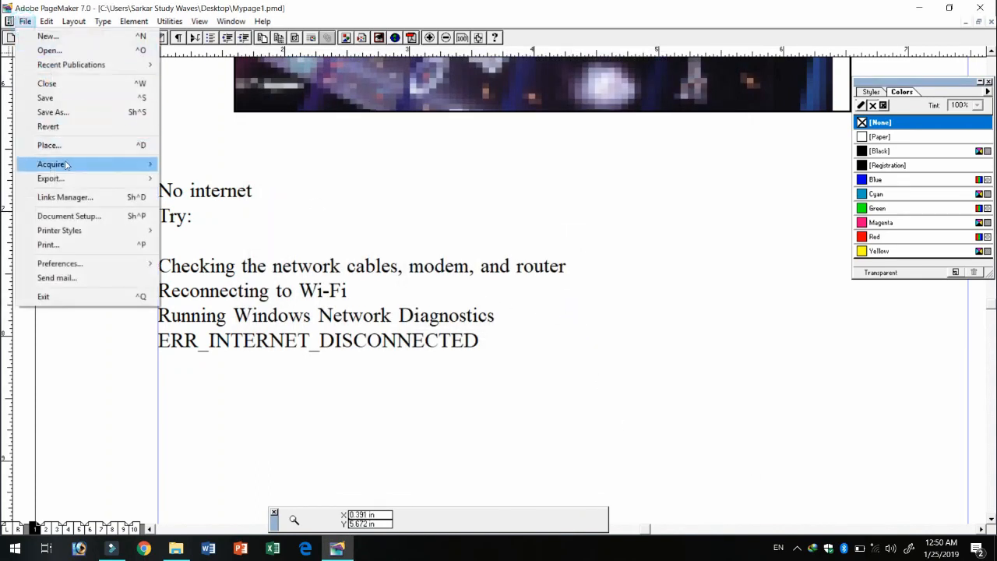
mouse_move(67, 163)
click(183, 166)
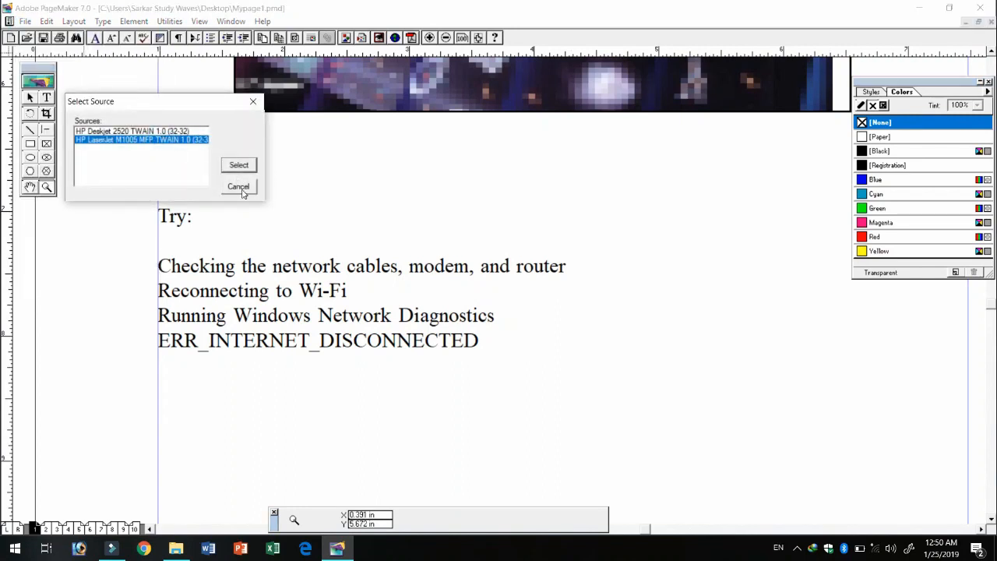
click(140, 131)
click(133, 141)
click(132, 132)
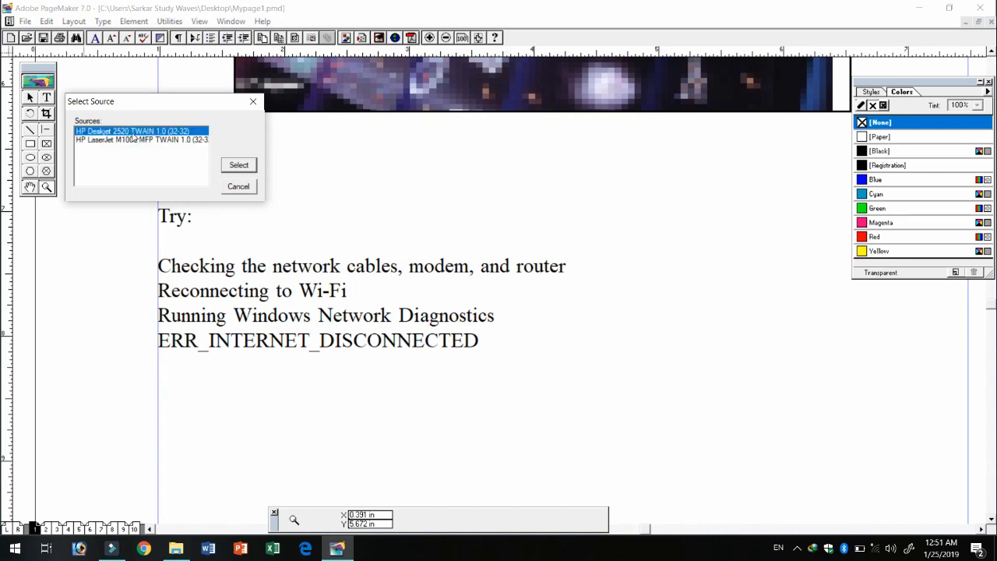
click(132, 141)
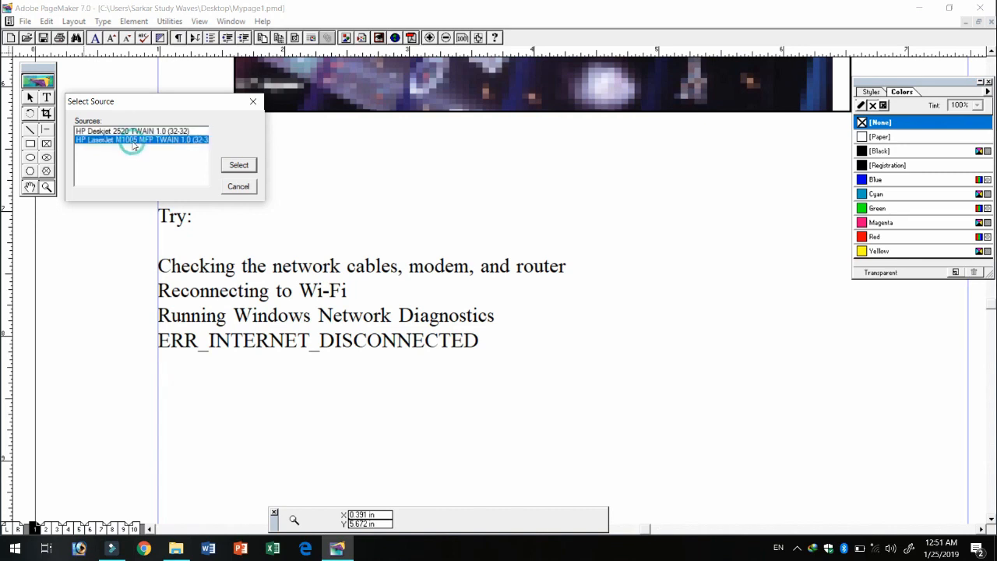
click(234, 188)
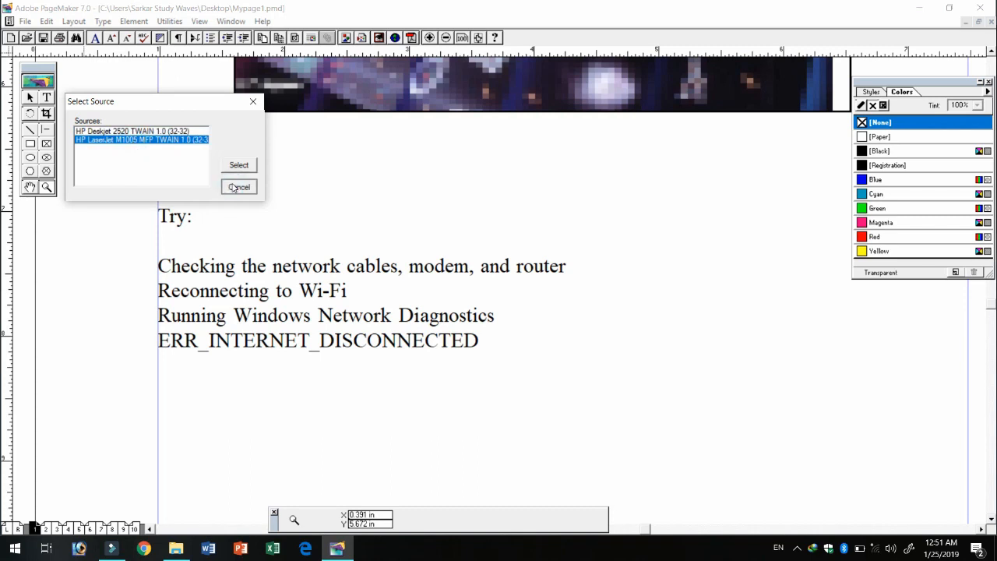
Check the Export options with nothing selected, and select the placed text block as a whole for comparison.
click(25, 21)
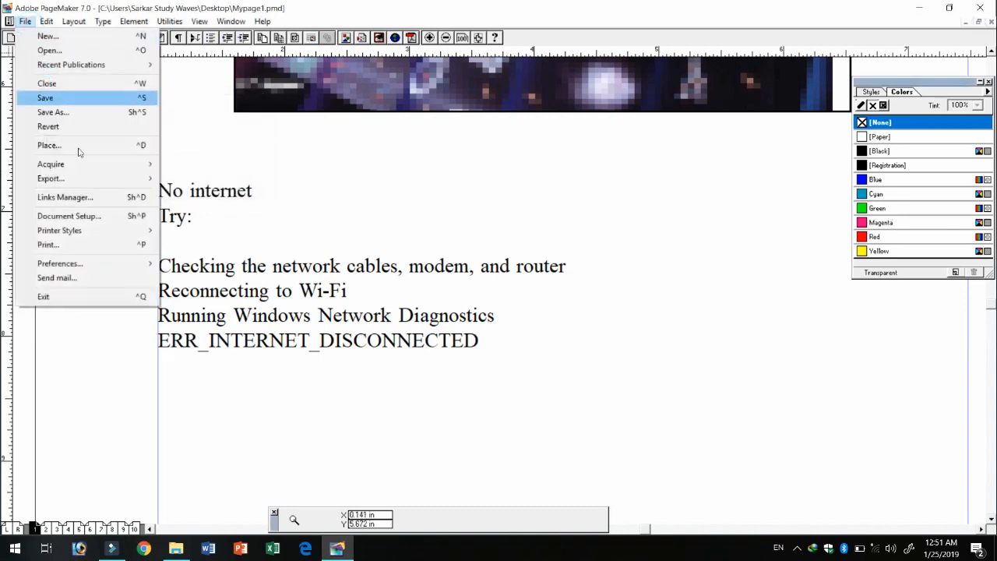
mouse_move(87, 186)
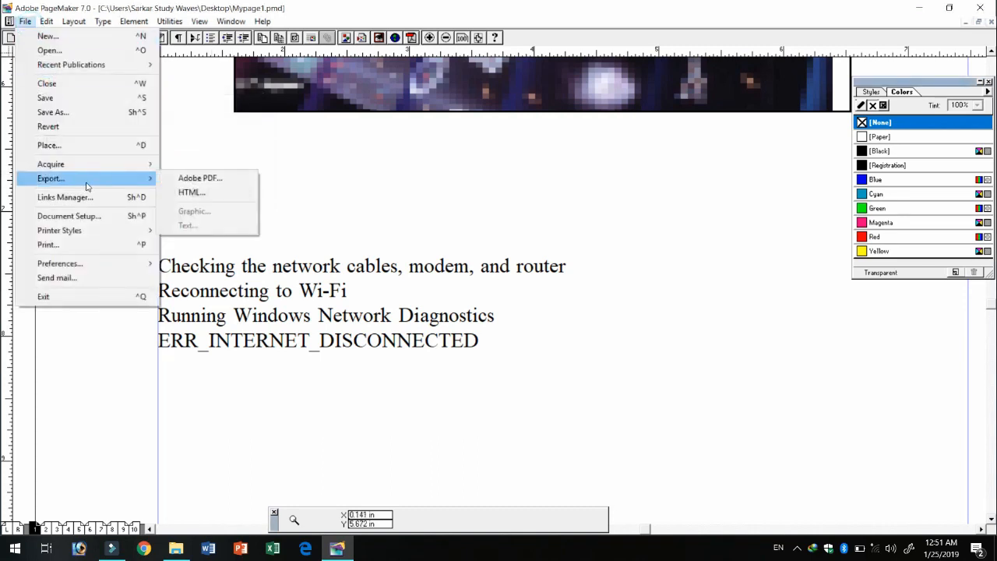
click(308, 295)
click(346, 287)
click(480, 306)
click(31, 97)
click(618, 325)
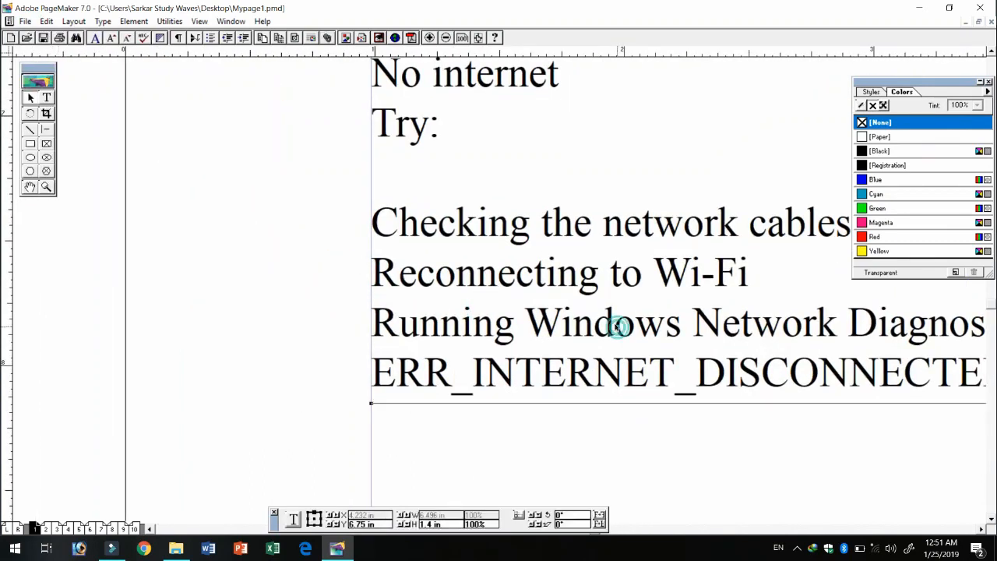
click(27, 21)
click(616, 277)
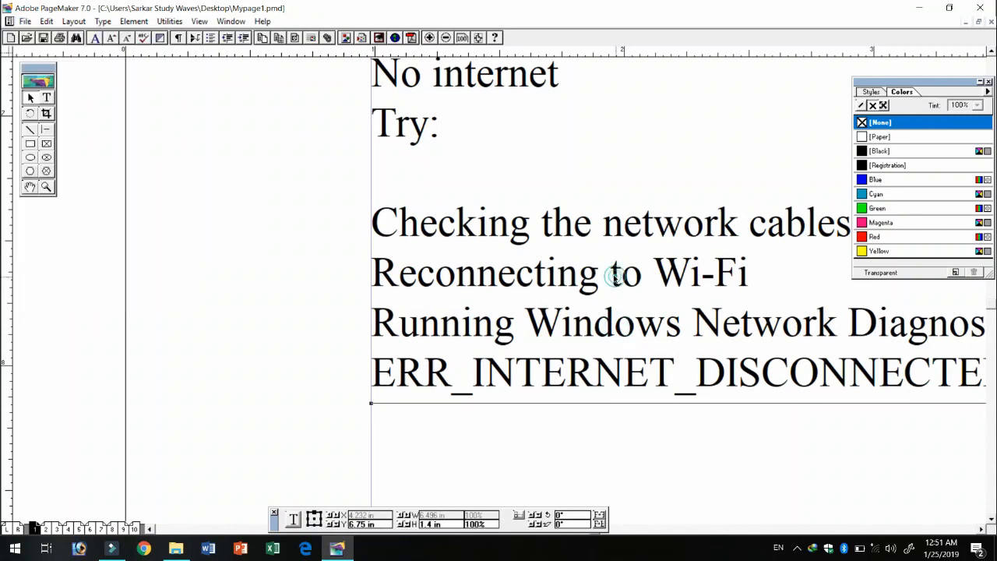
Export only the word "Checking" from the placed text to the Desktop as a text-only file named text3.
click(47, 97)
double_click(475, 222)
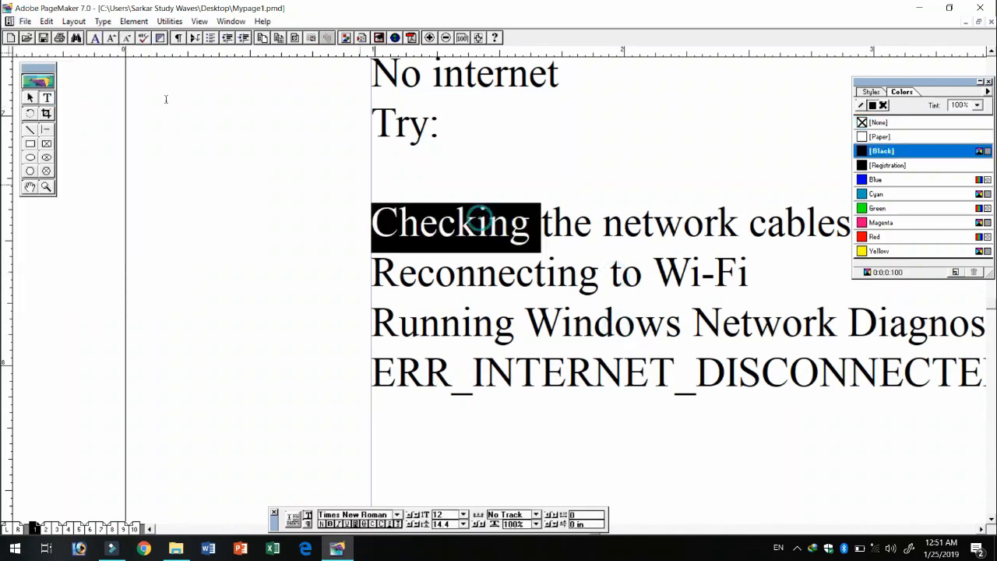
click(25, 21)
mouse_move(89, 178)
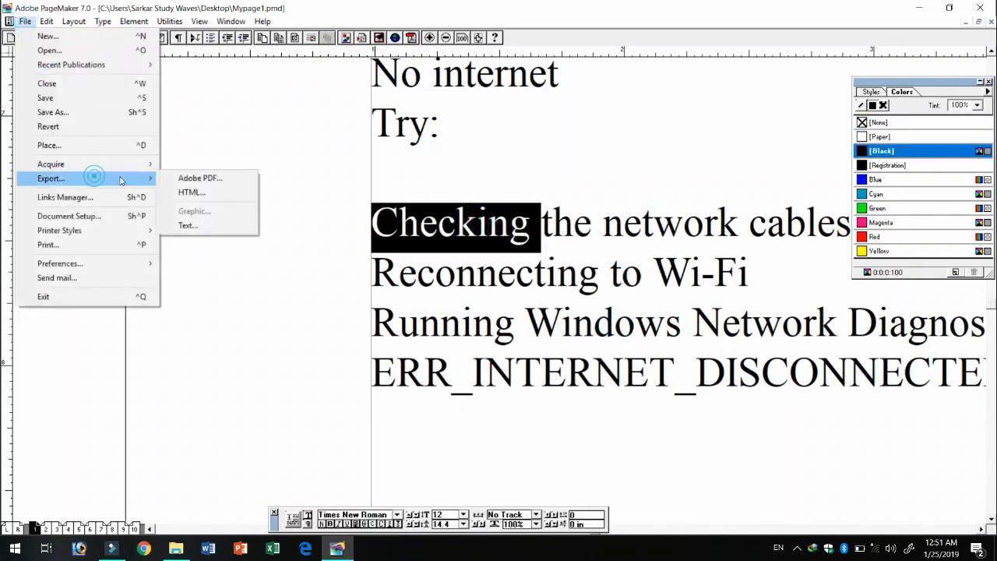
click(203, 229)
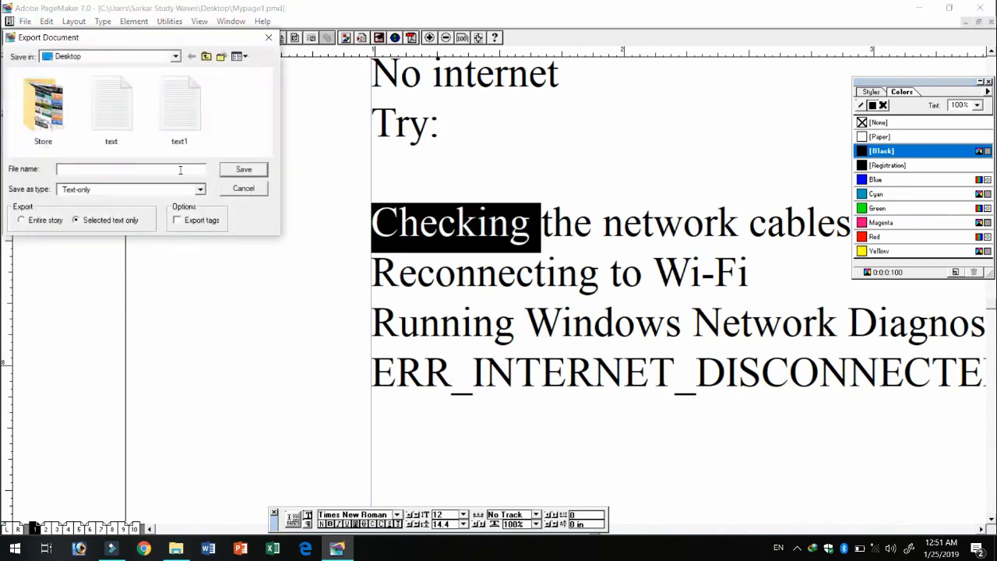
text(tex)
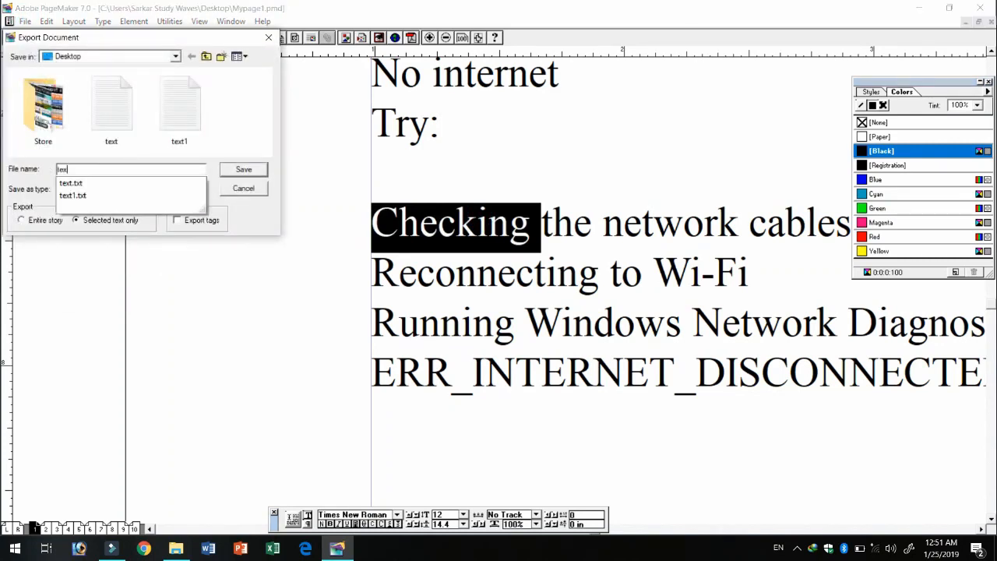
text(t2)
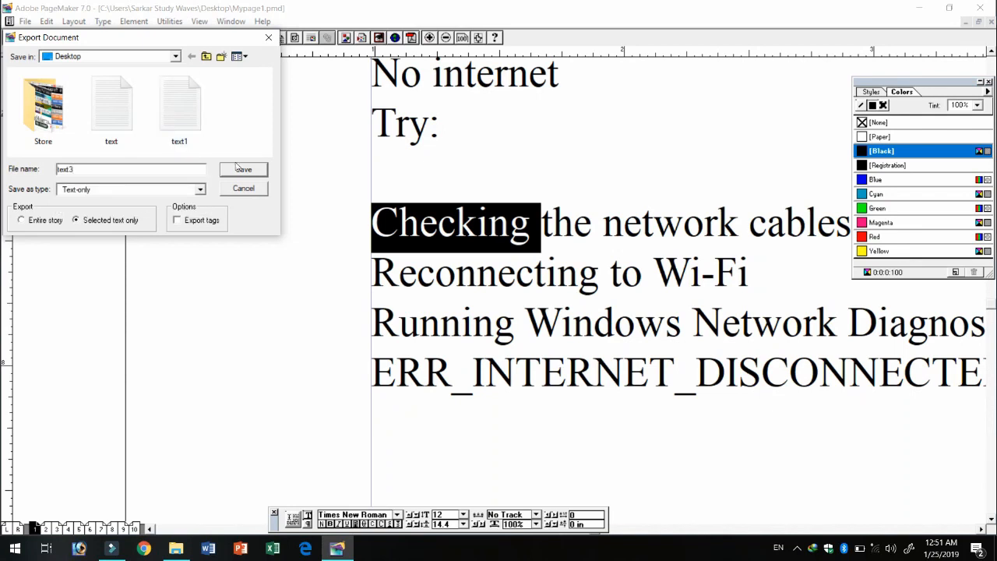
click(242, 168)
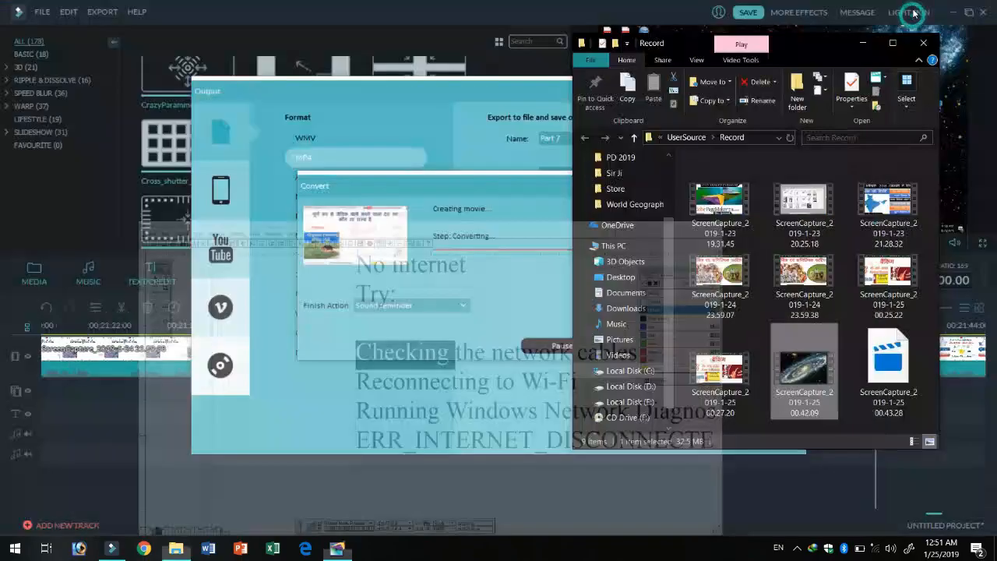
Open text3 from the desktop with Notepad, check the exported text, and switch back to PageMaker.
click(920, 7)
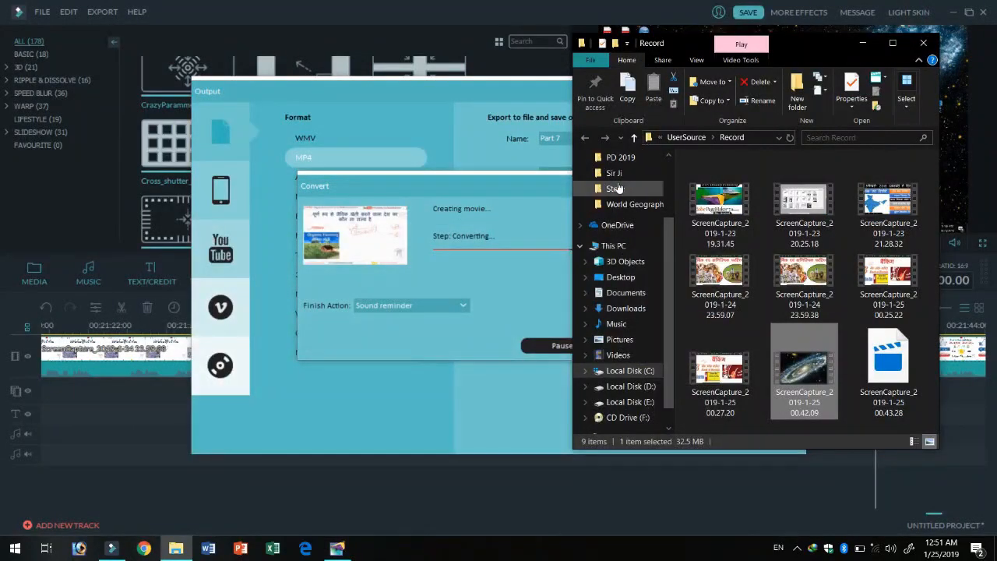
key(super+d)
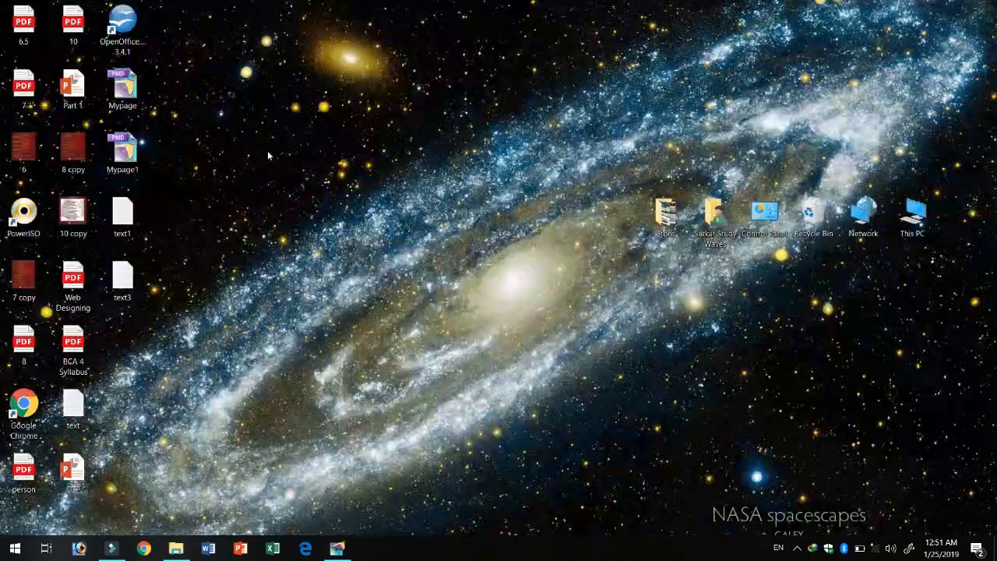
double_click(128, 282)
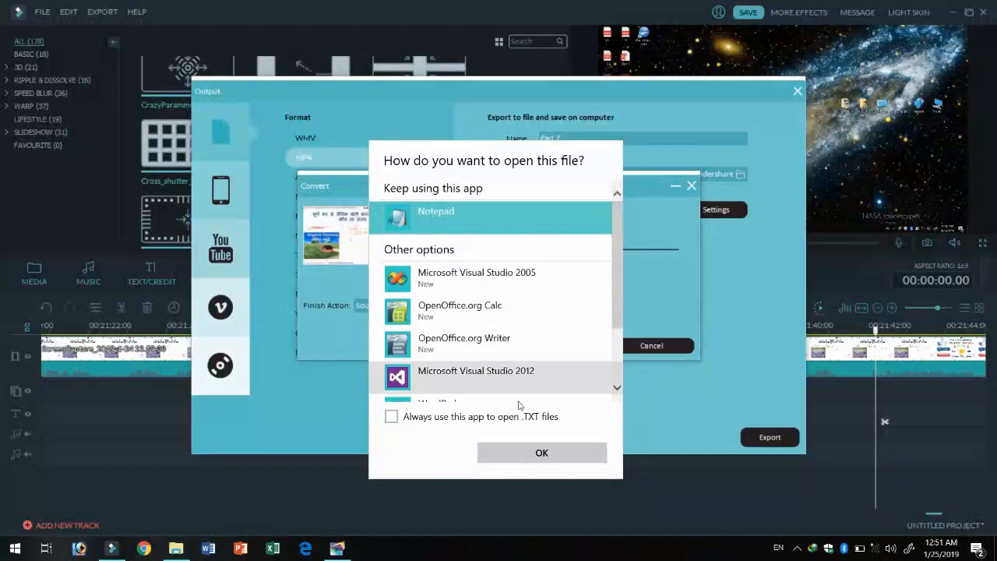
click(516, 453)
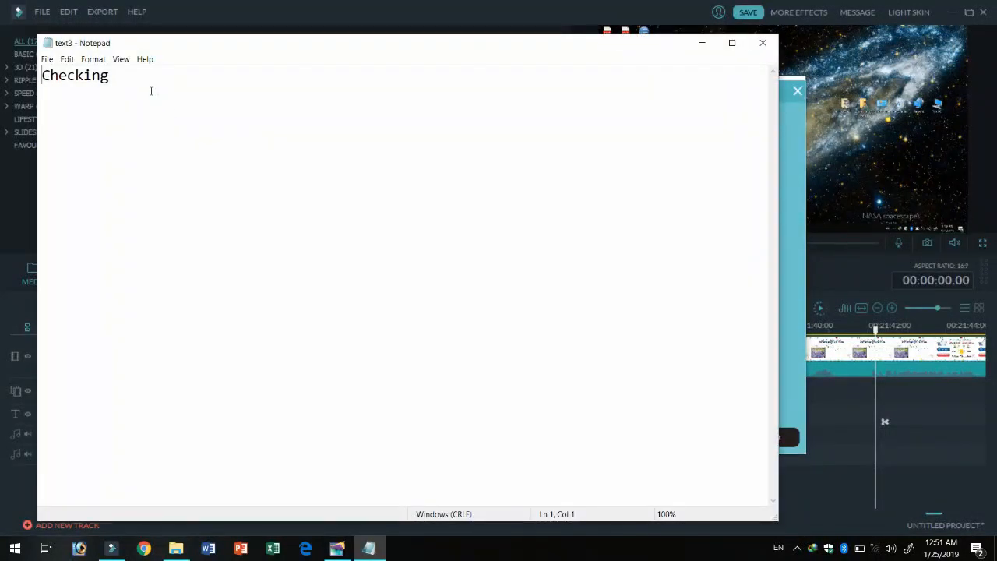
drag(152, 89, 30, 67)
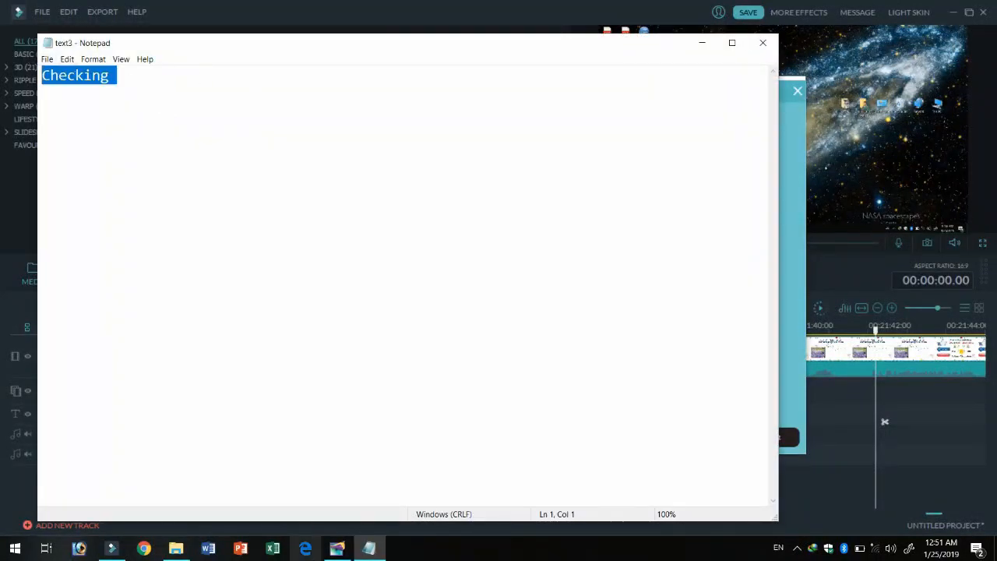
click(336, 549)
click(436, 265)
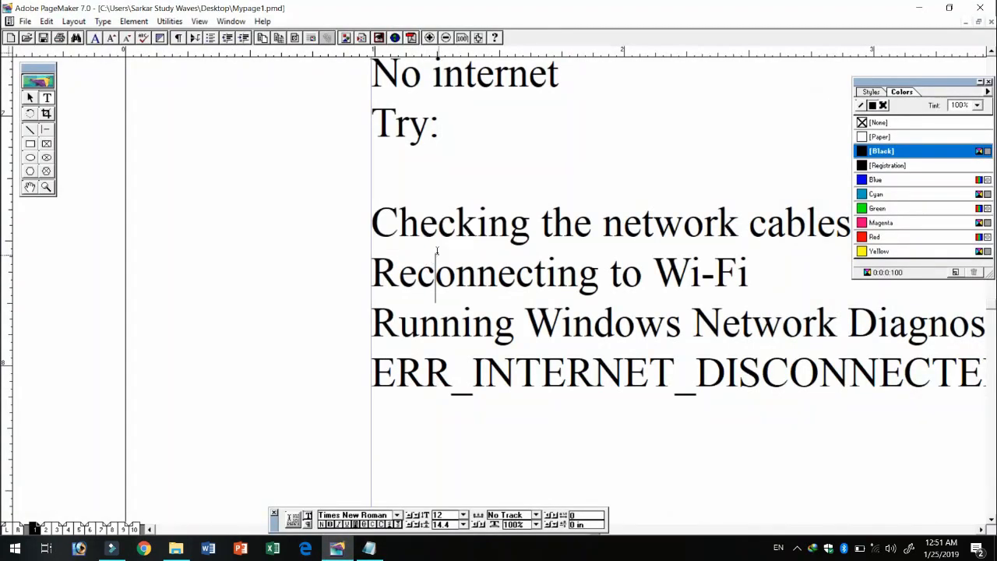
drag(375, 78, 749, 282)
drag(995, 312, 424, 286)
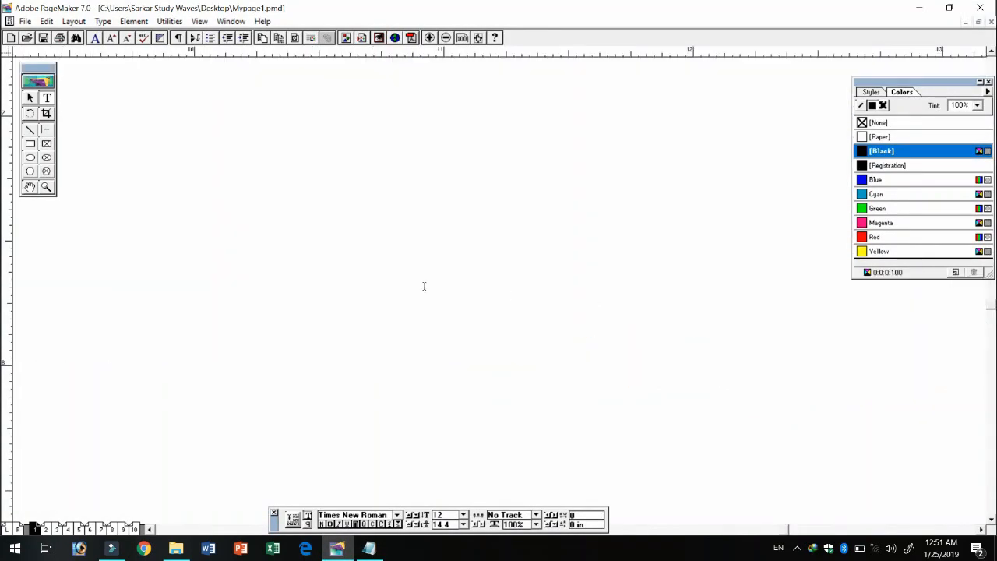
Select the placed text from "No internet" through "ERR_INTERNET_DISCONNECTED" and export the selection to the Desktop as a text-only file named text4.
ctrl+alt+click(525, 337)
ctrl+alt+click(526, 337)
ctrl+alt+click(272, 271)
ctrl+click(196, 298)
click(640, 288)
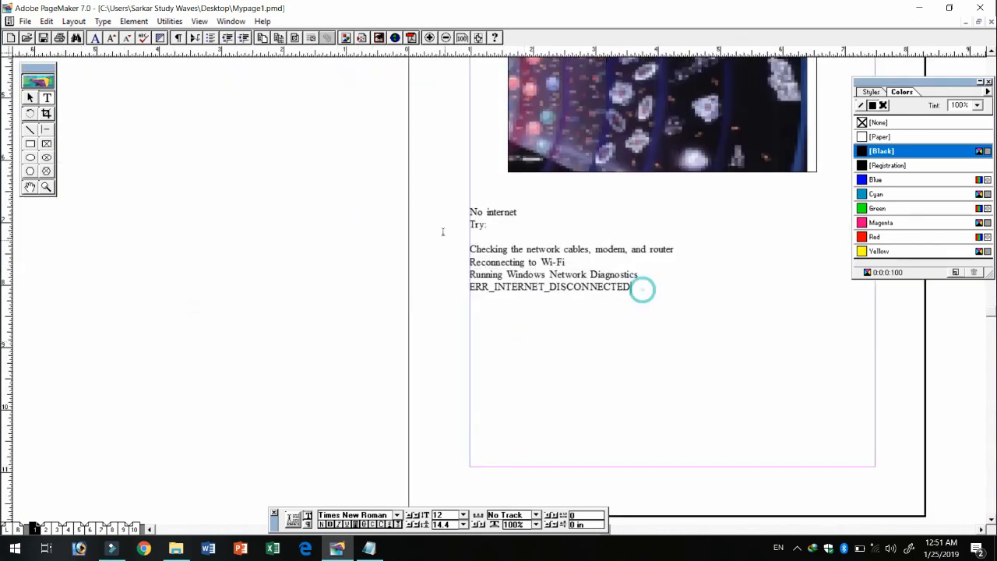
drag(472, 212, 663, 285)
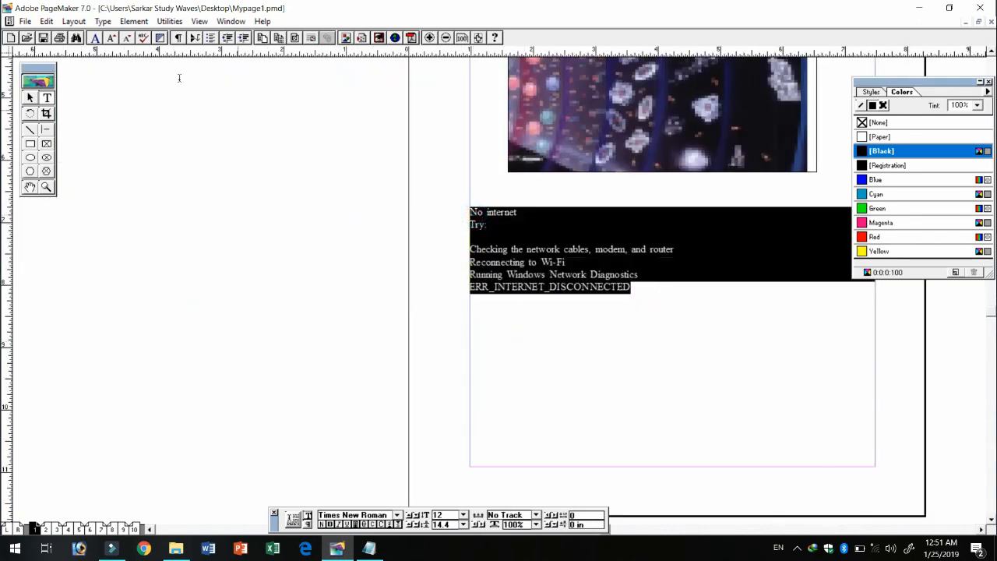
click(26, 22)
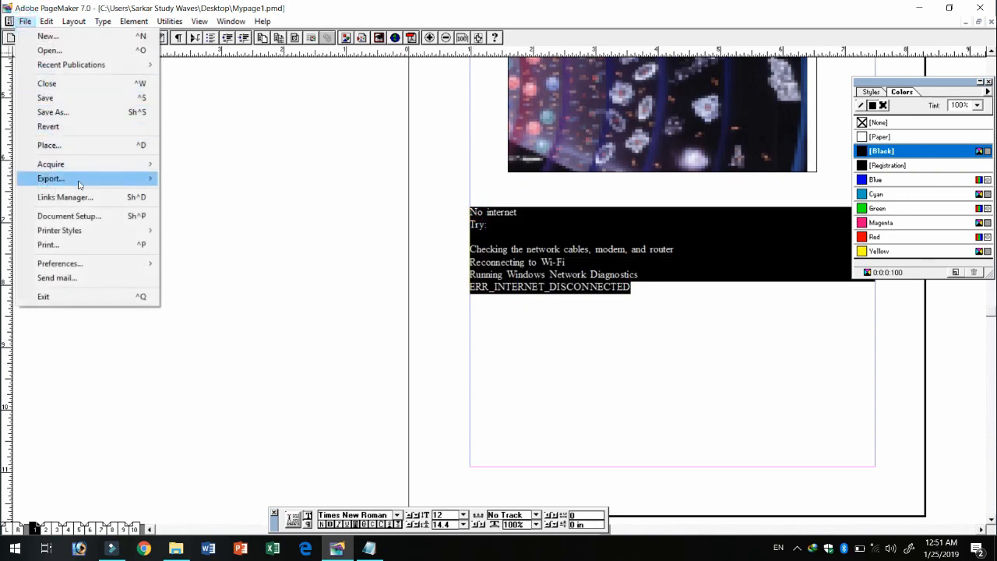
mouse_move(75, 179)
click(188, 225)
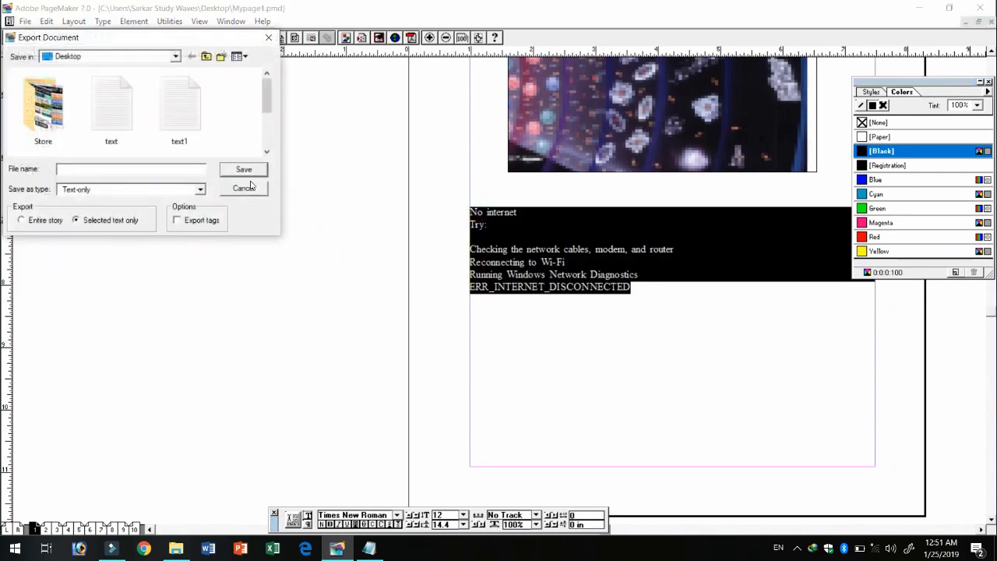
text(text)
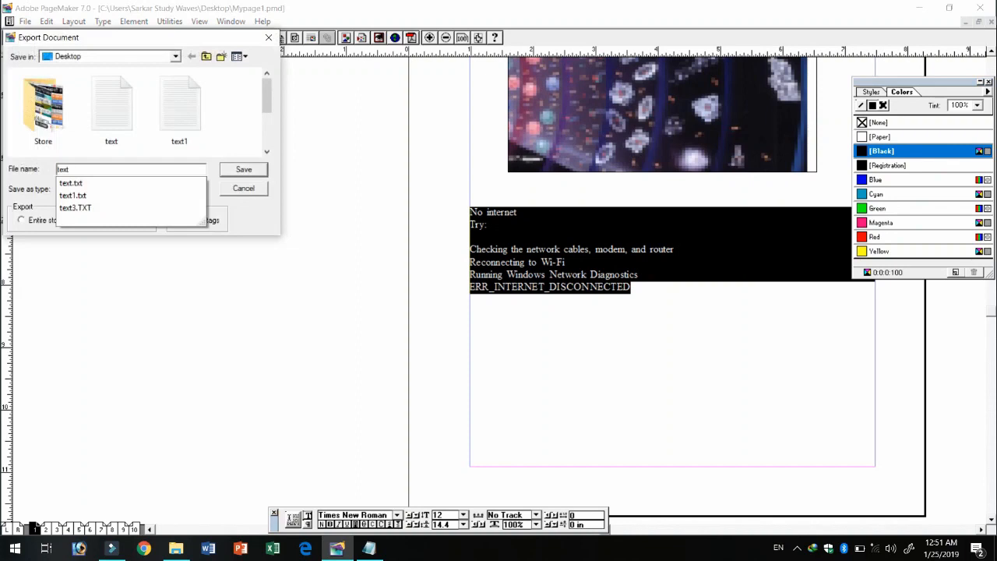
text(4)
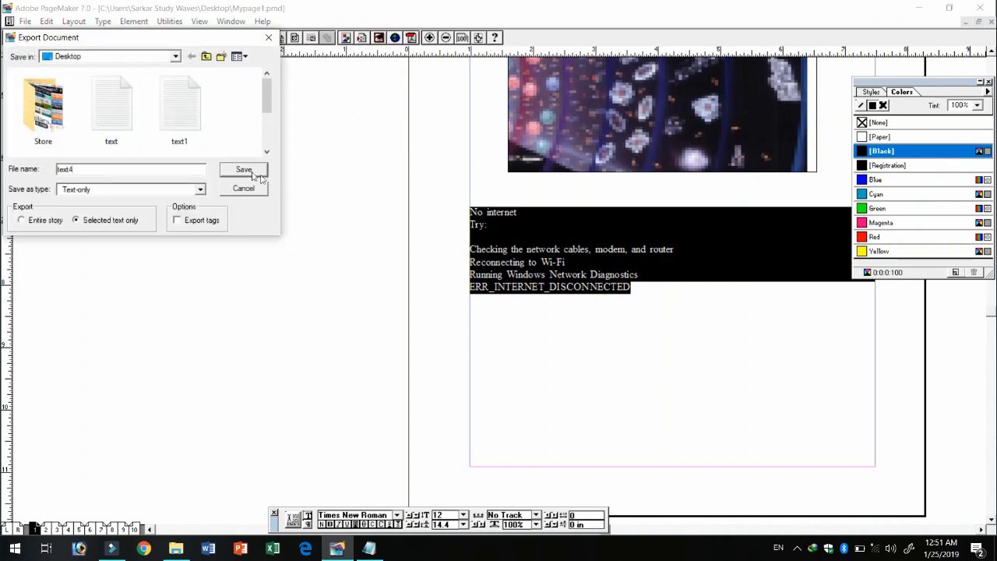
click(248, 170)
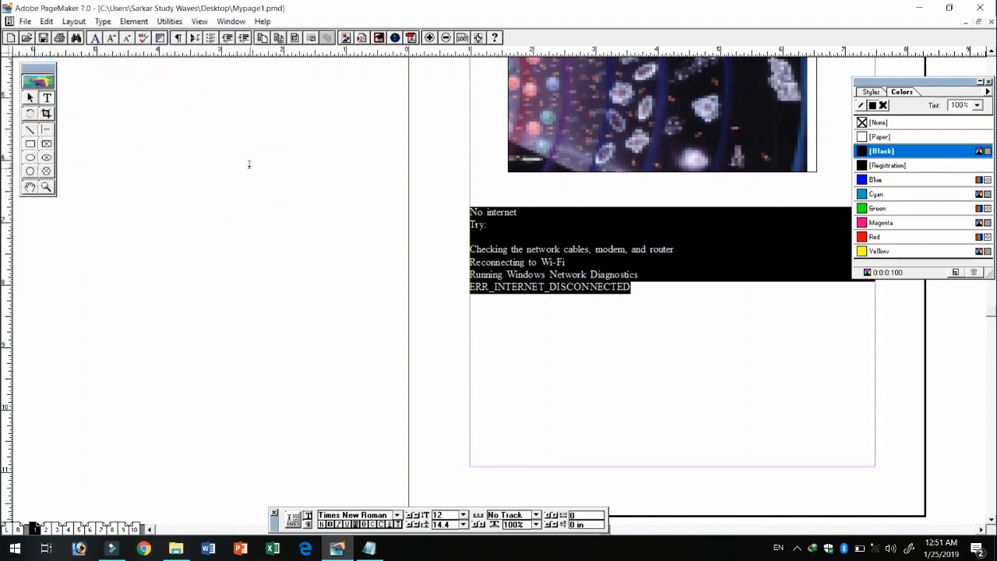
Open text4 from the Desktop folder in File Explorer, review its lines, and close both the file and the folder.
key(super+e)
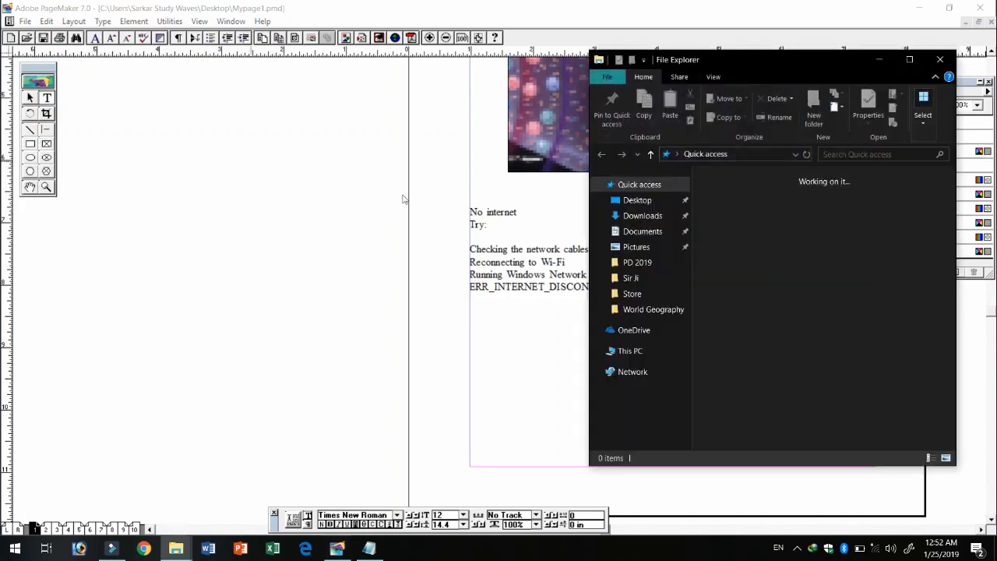
click(636, 200)
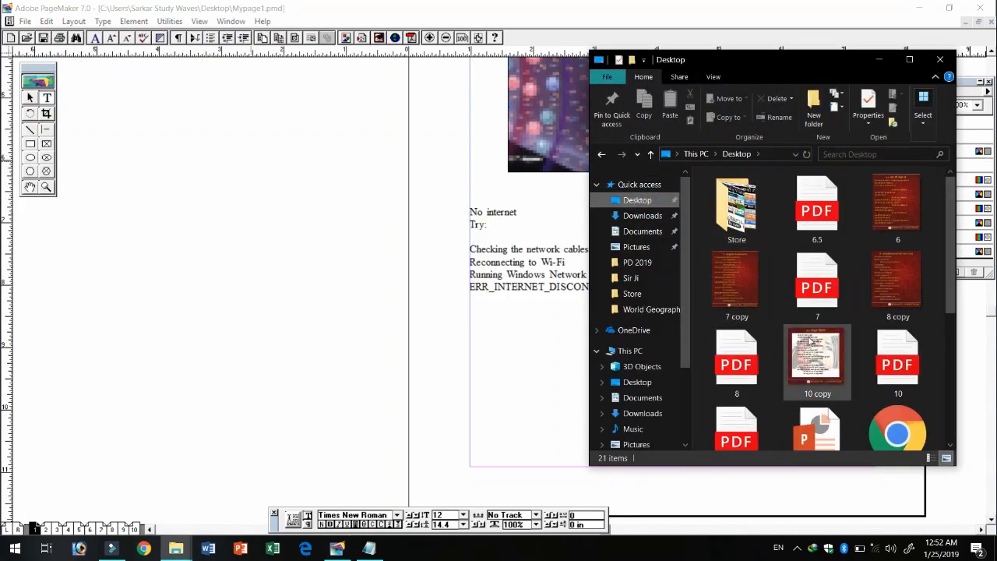
scroll(818, 359, down, 5)
double_click(818, 413)
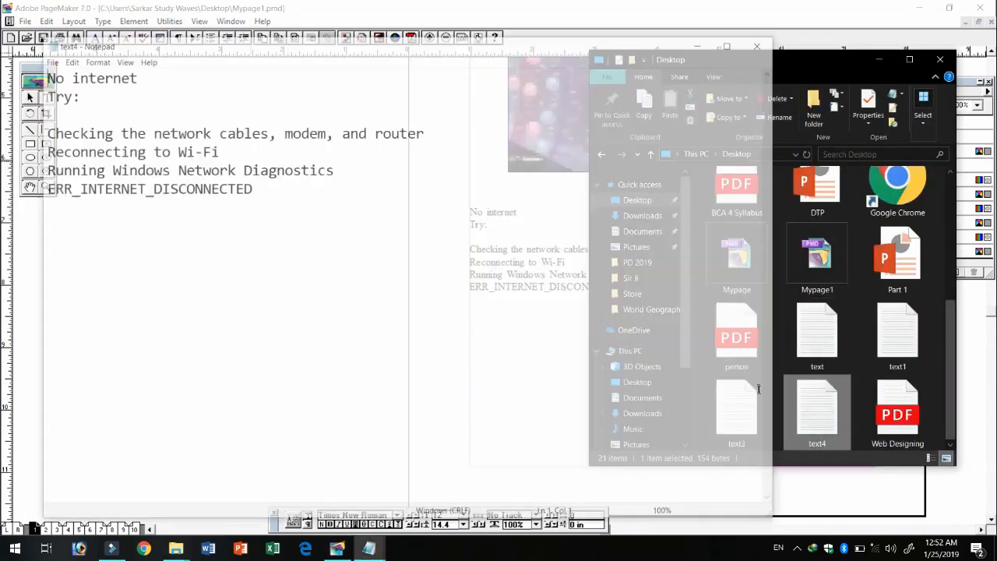
drag(299, 207, 2, 68)
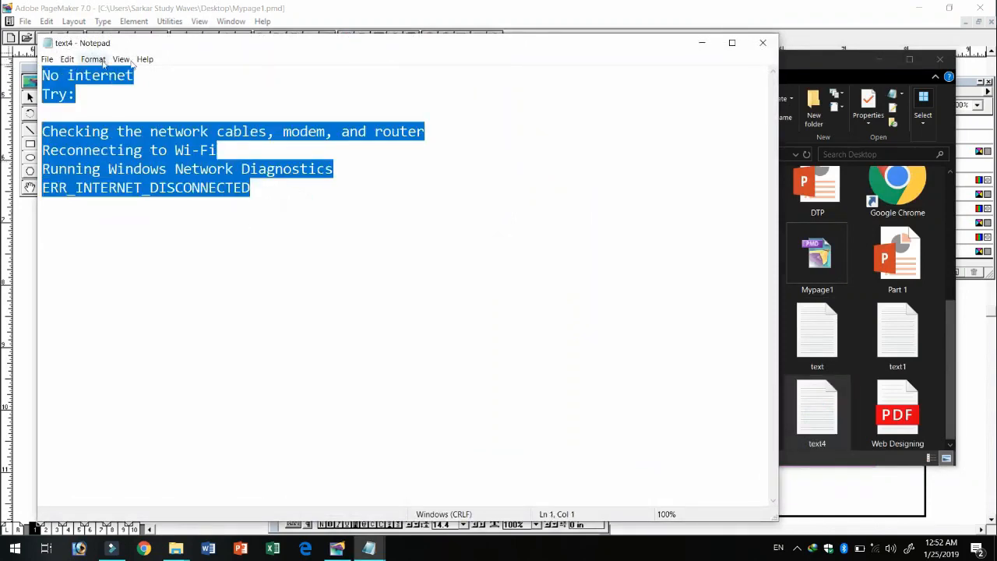
click(763, 43)
click(941, 61)
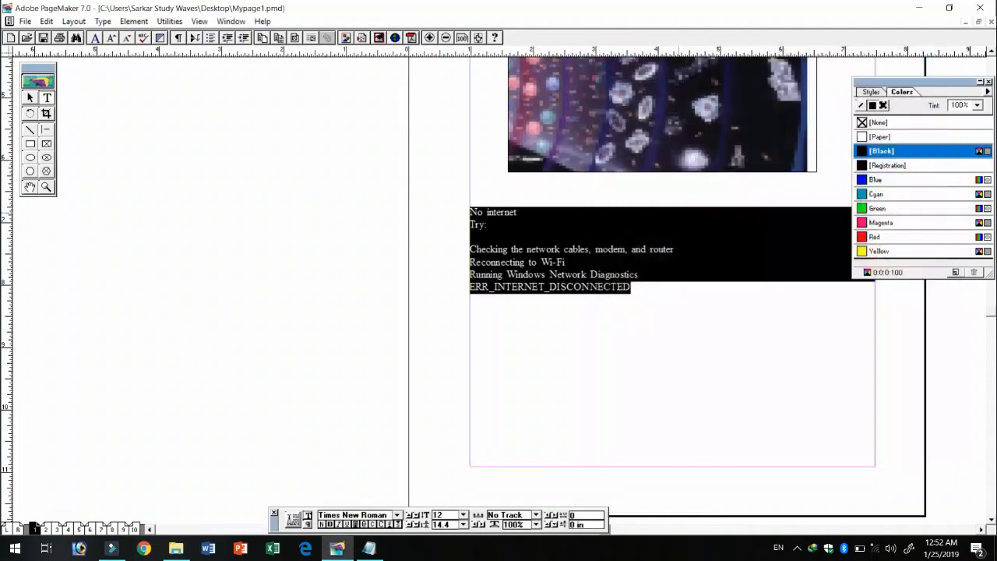
Check the Export options with the cursor in the text, and the file commands with the image above it selected.
click(542, 264)
click(25, 21)
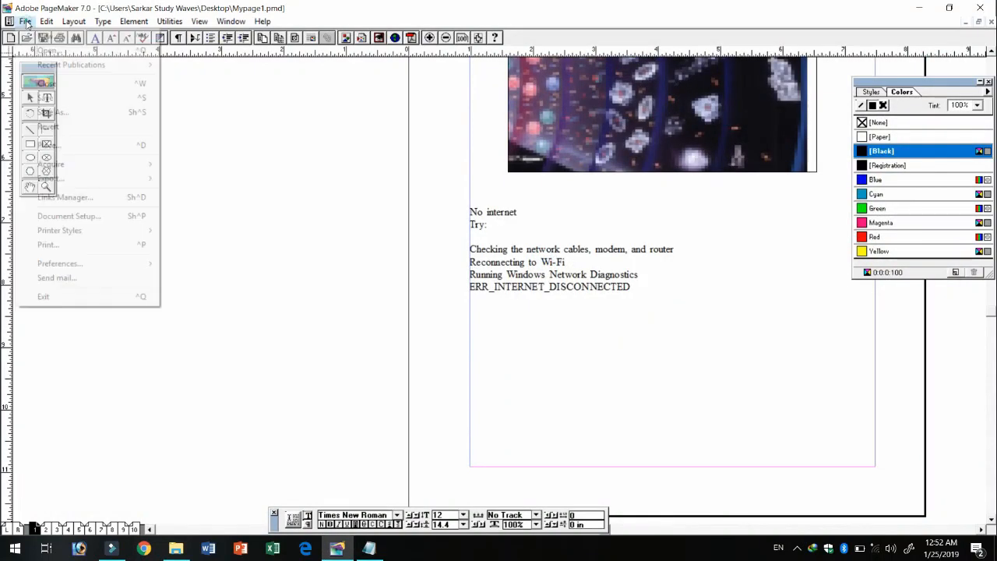
mouse_move(78, 178)
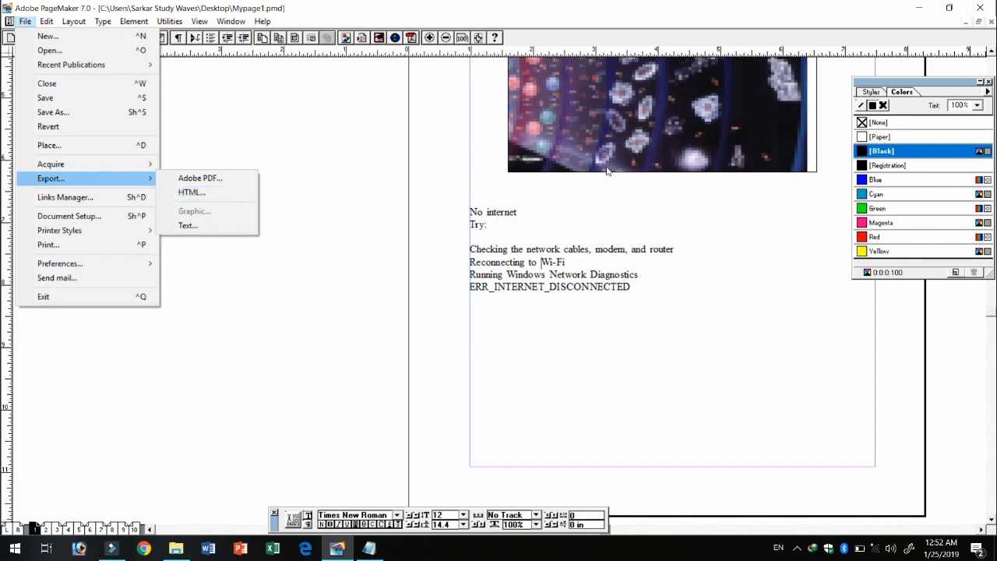
click(223, 76)
click(30, 97)
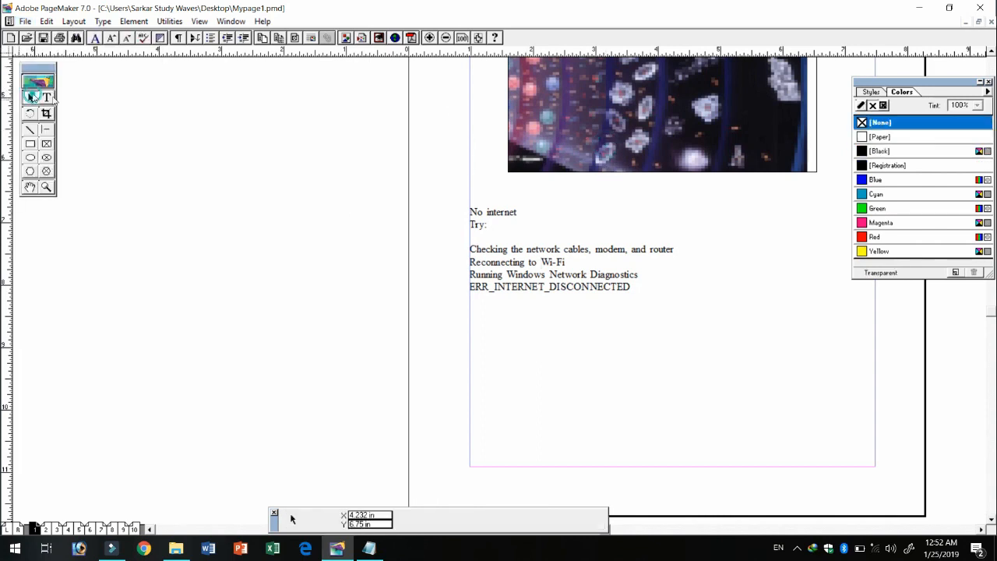
click(572, 116)
click(25, 21)
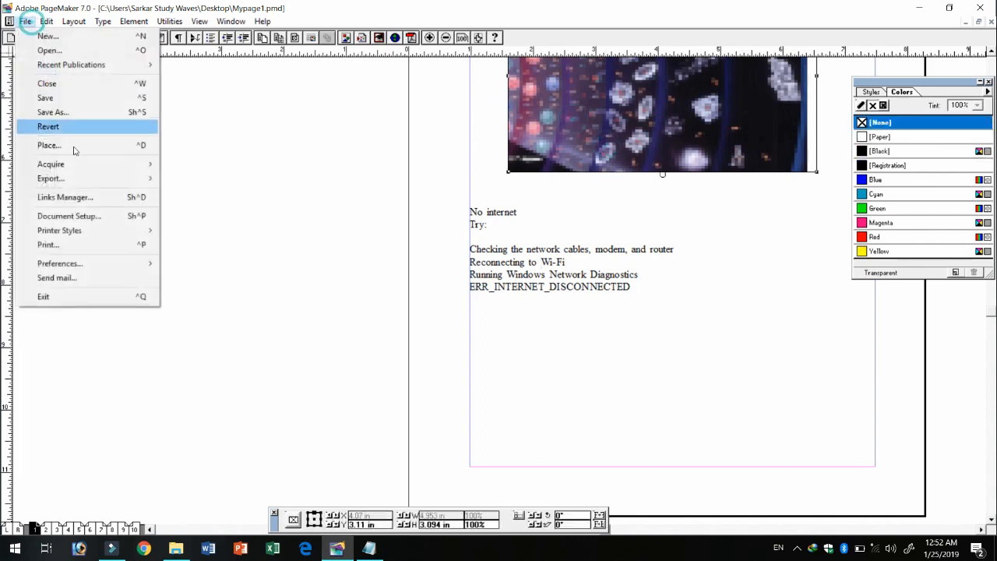
click(402, 146)
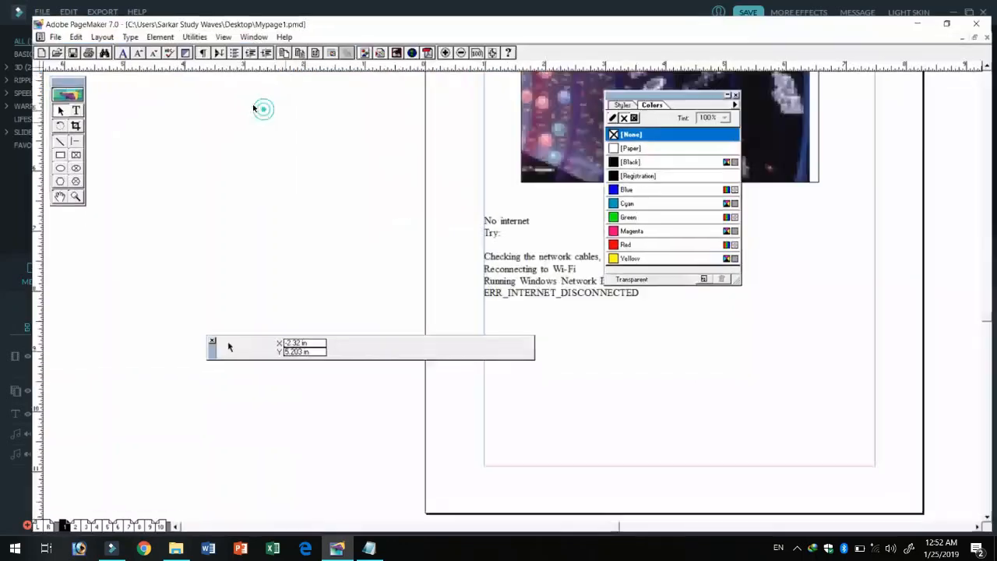
click(26, 21)
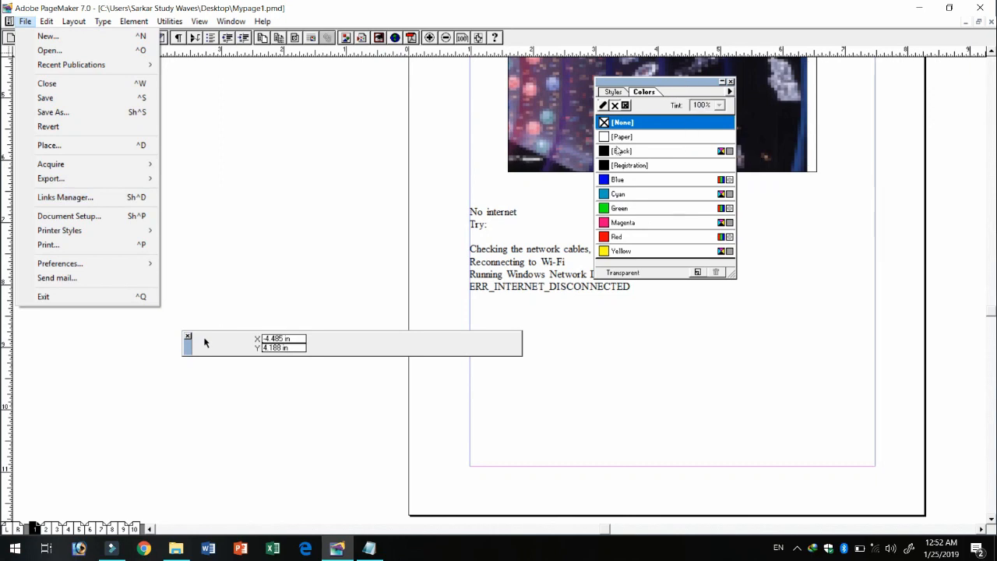
click(375, 240)
Move the Colors palette and the Control palette away so they no longer cover the image and placed text.
ctrl+alt+click(524, 195)
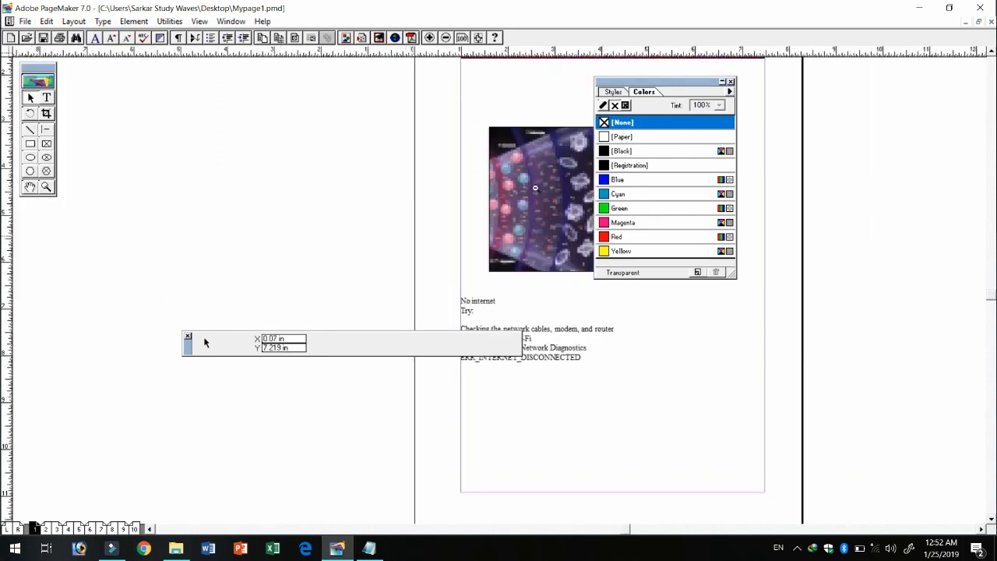
drag(667, 87, 878, 93)
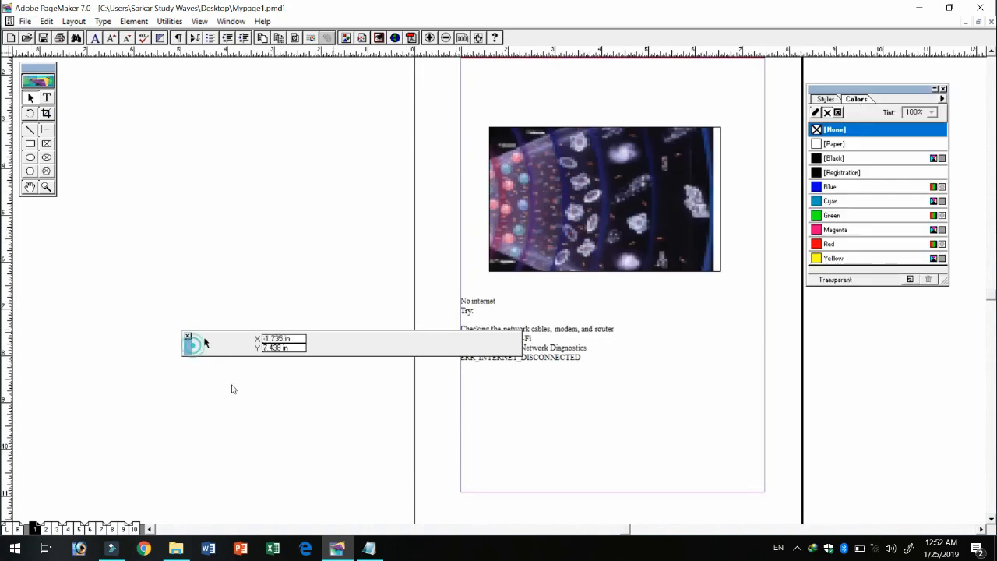
drag(292, 437, 356, 485)
Review the entries for the placed JPEG image and text1.txt in the Links Manager and close it.
click(571, 207)
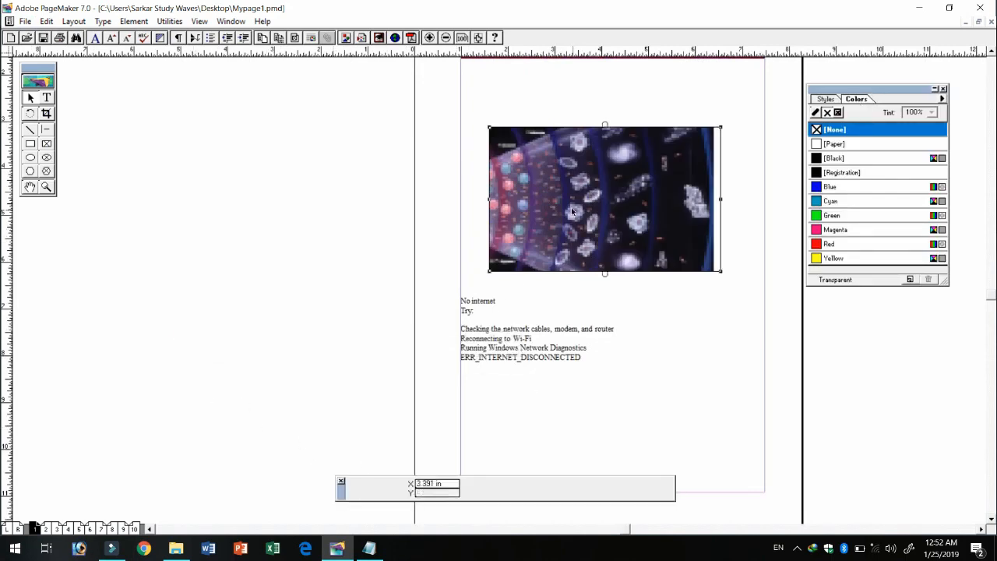
click(512, 341)
click(25, 22)
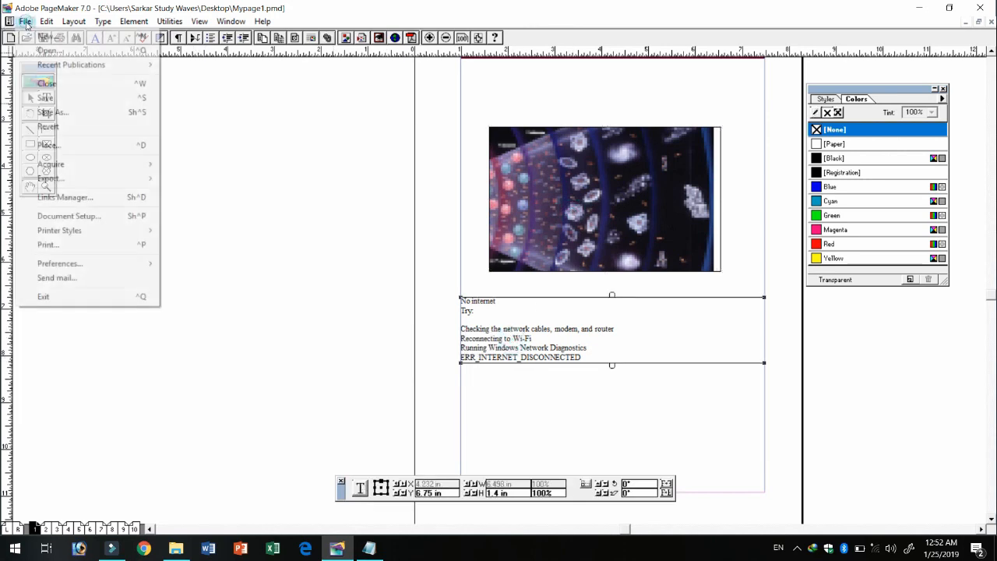
click(66, 199)
click(373, 211)
click(374, 223)
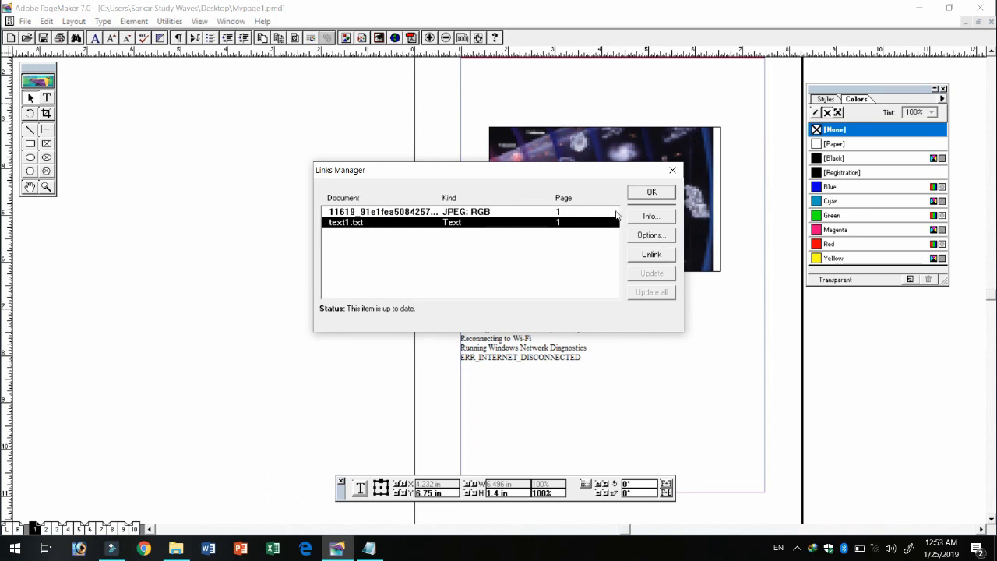
click(672, 171)
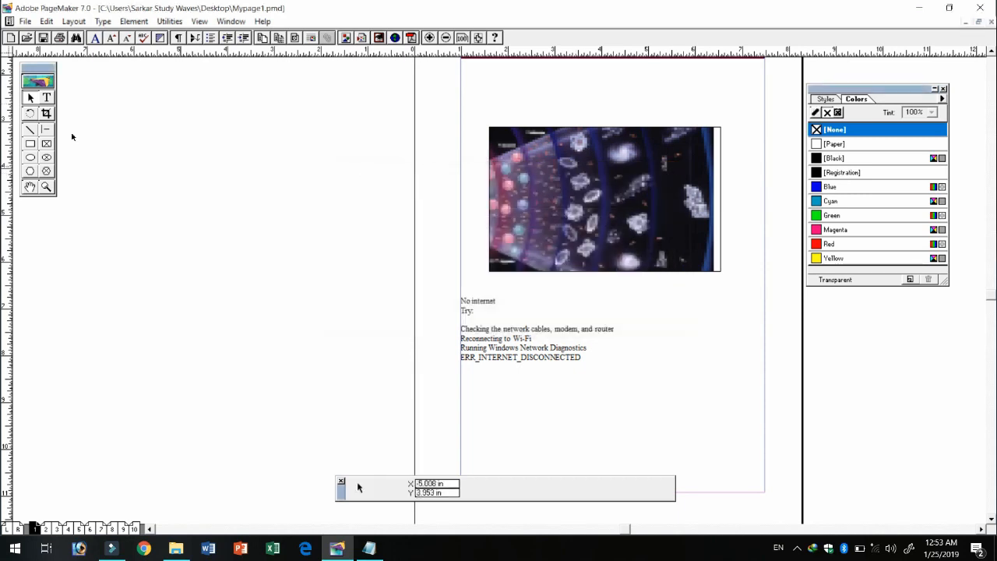
Review the Document Setup settings, cancel them, and look over the available printer styles.
click(26, 22)
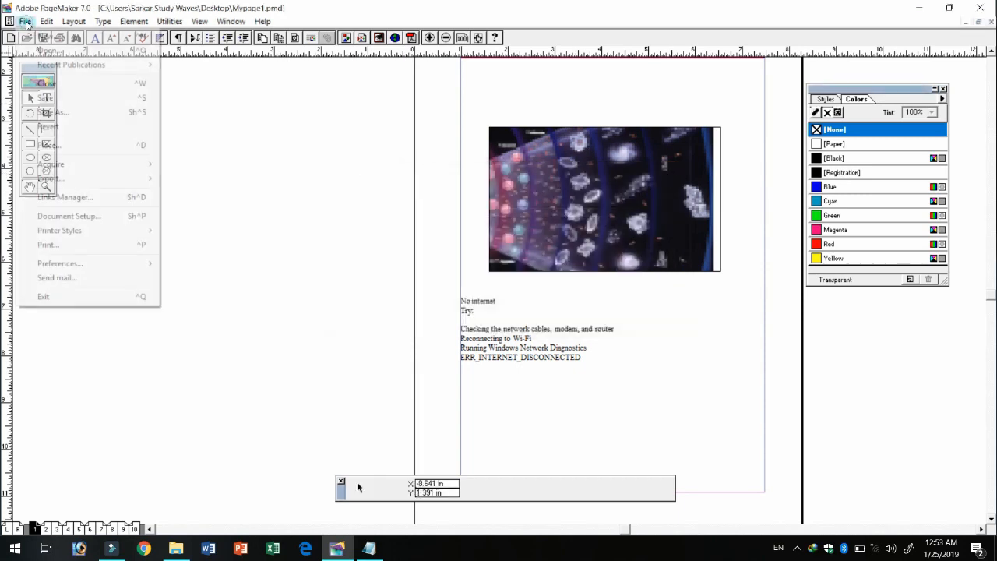
click(113, 217)
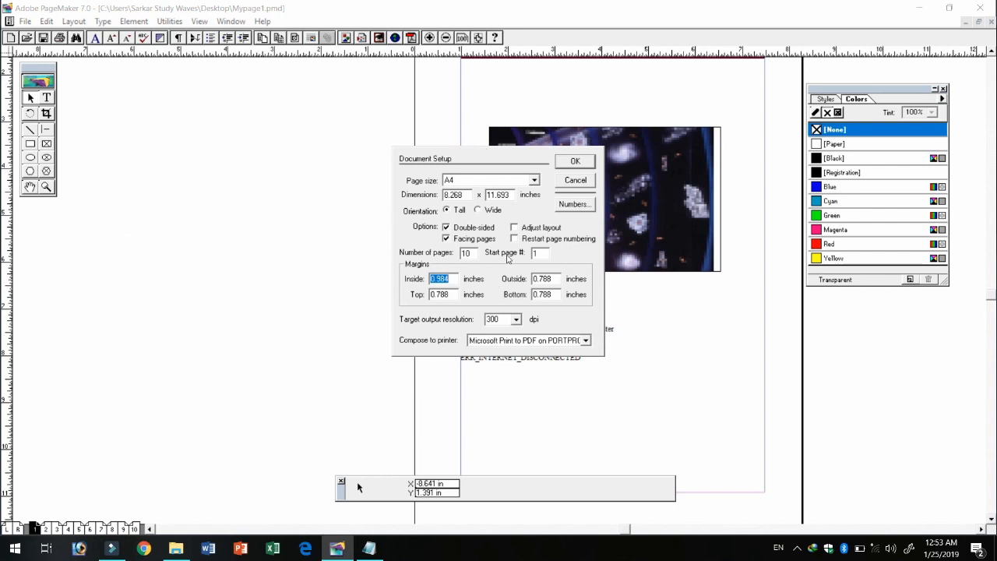
click(581, 181)
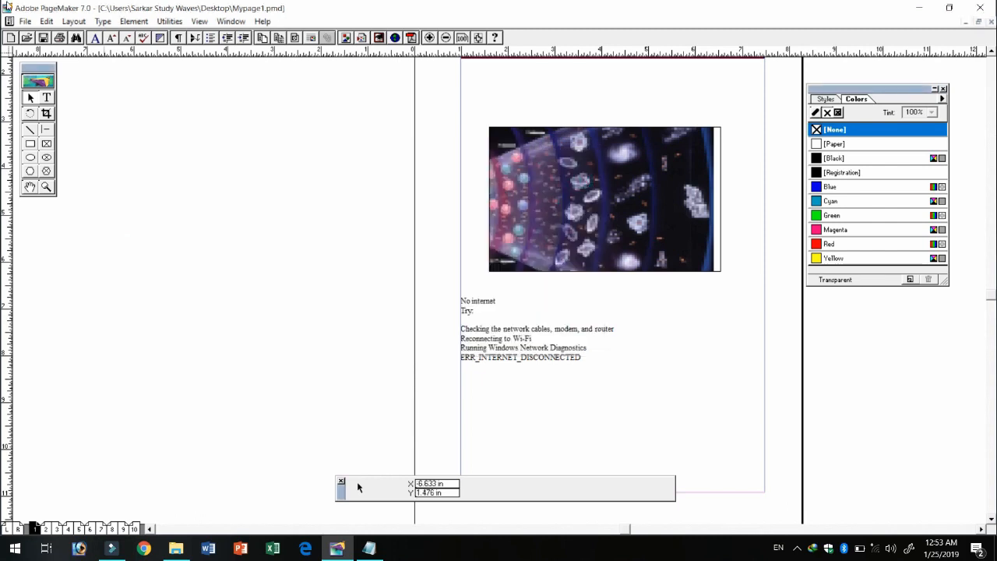
click(25, 21)
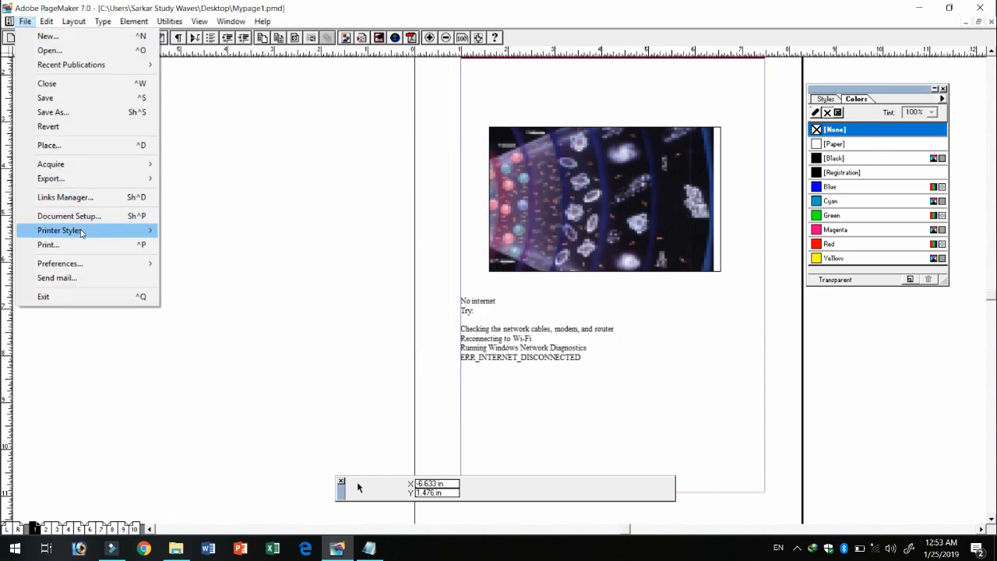
mouse_move(81, 233)
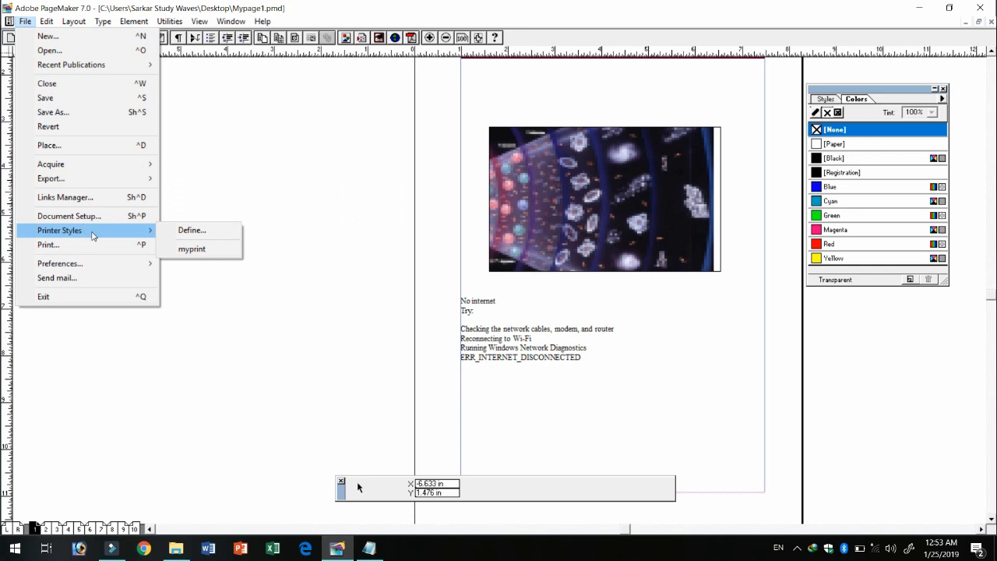
Apply the Headline paragraph style to the "No internet" line of the placed text.
click(831, 100)
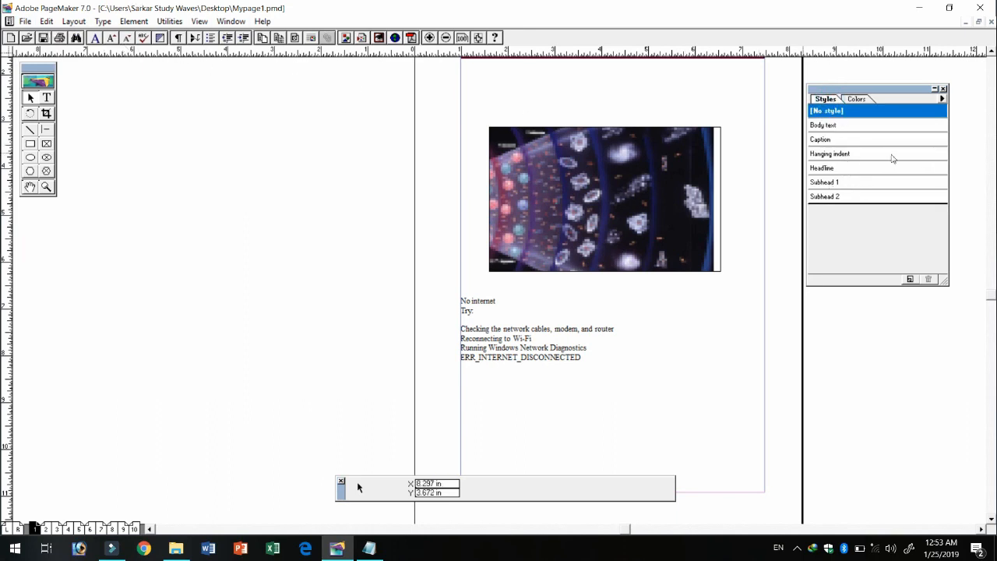
click(508, 339)
click(46, 97)
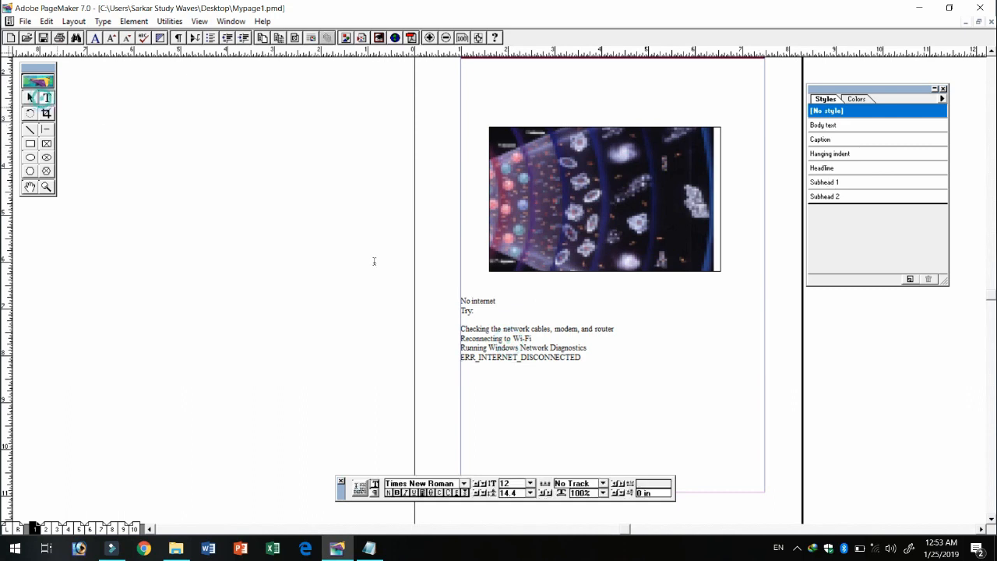
click(484, 302)
click(828, 168)
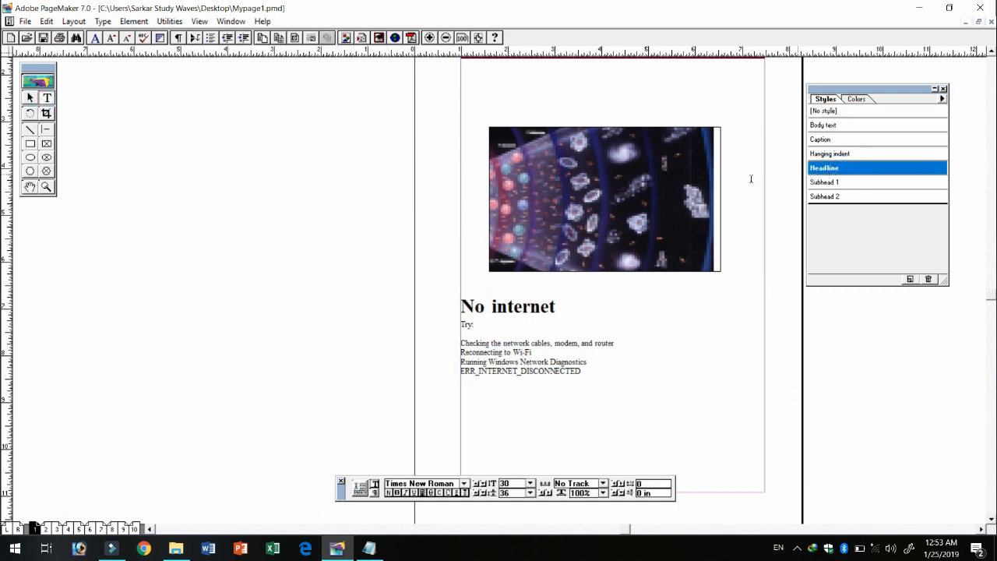
ctrl+click(601, 328)
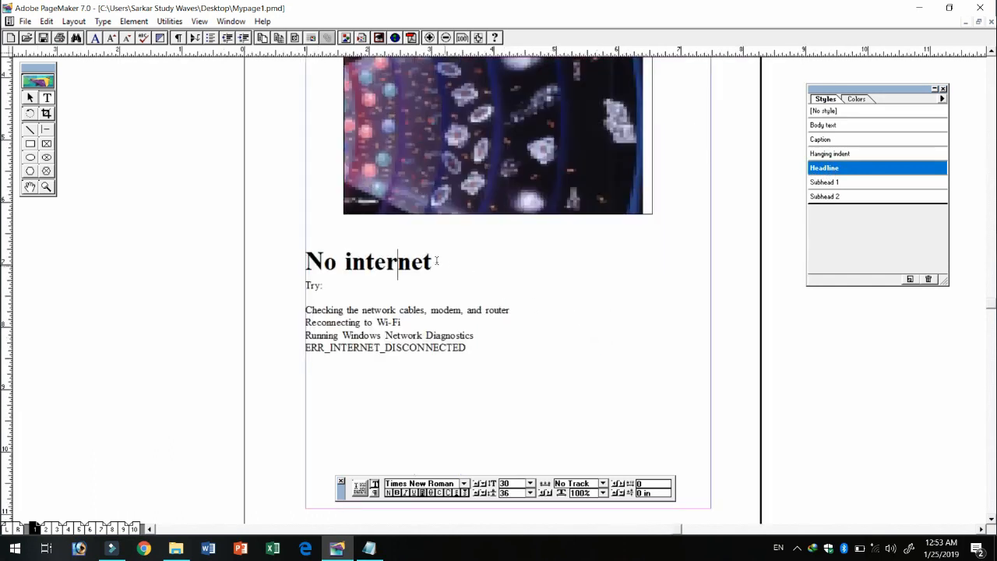
ctrl+click(401, 269)
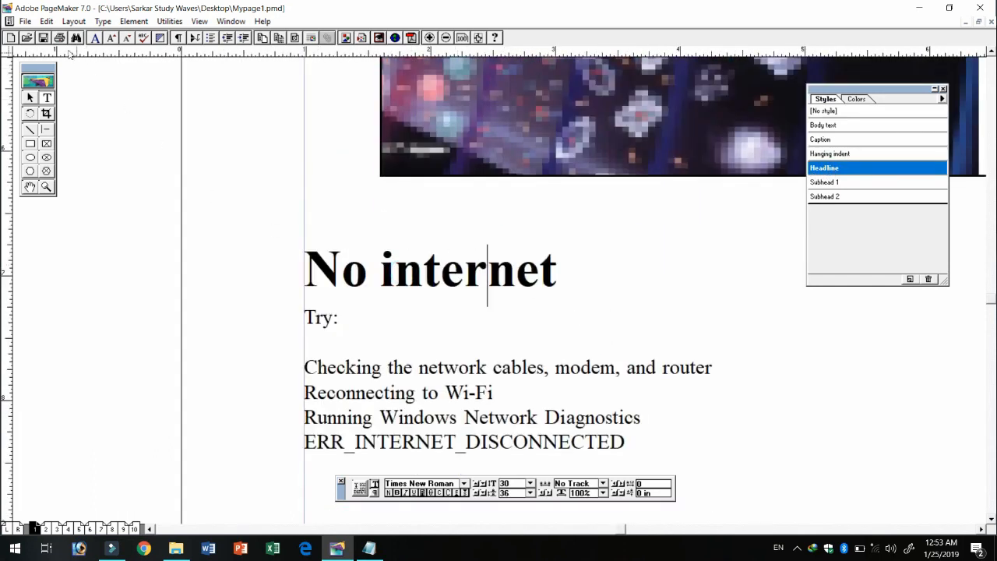
Define a new printer style named myprint1.
click(24, 22)
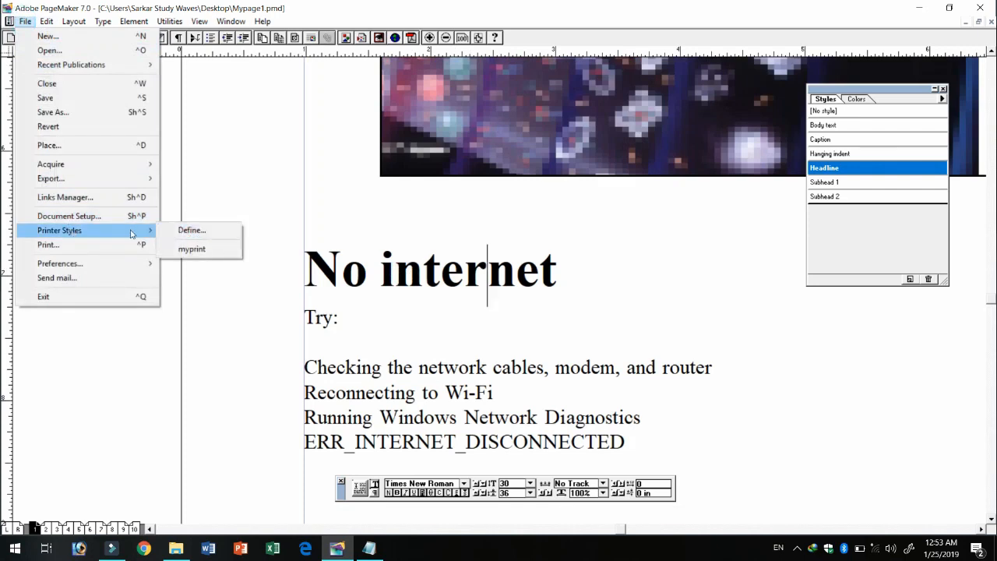
click(194, 231)
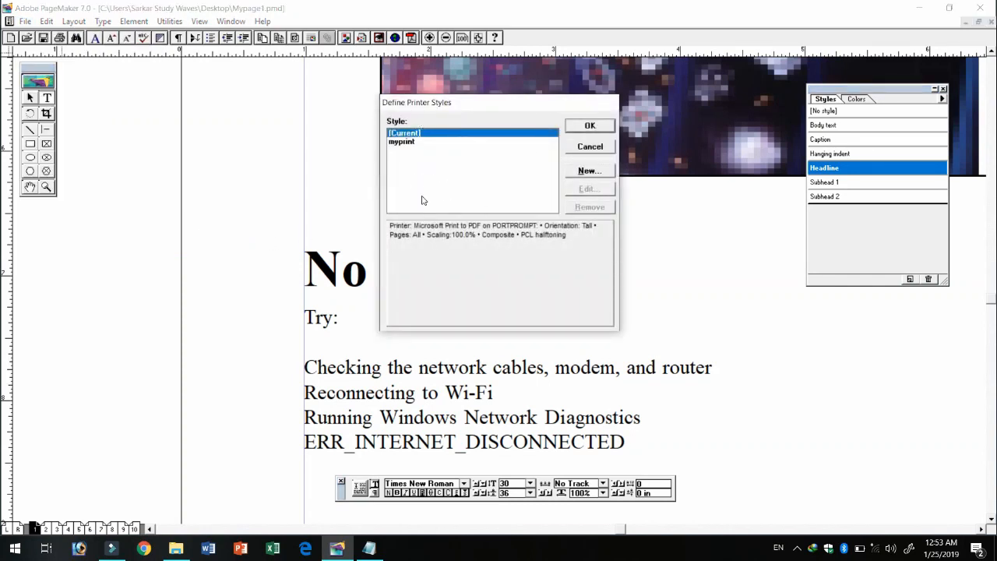
click(590, 171)
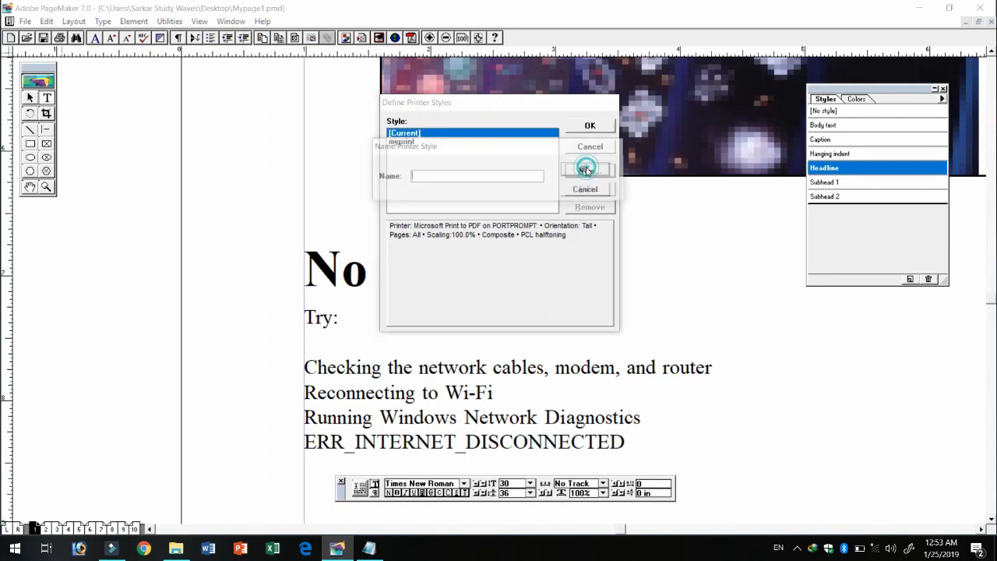
text(myprint1)
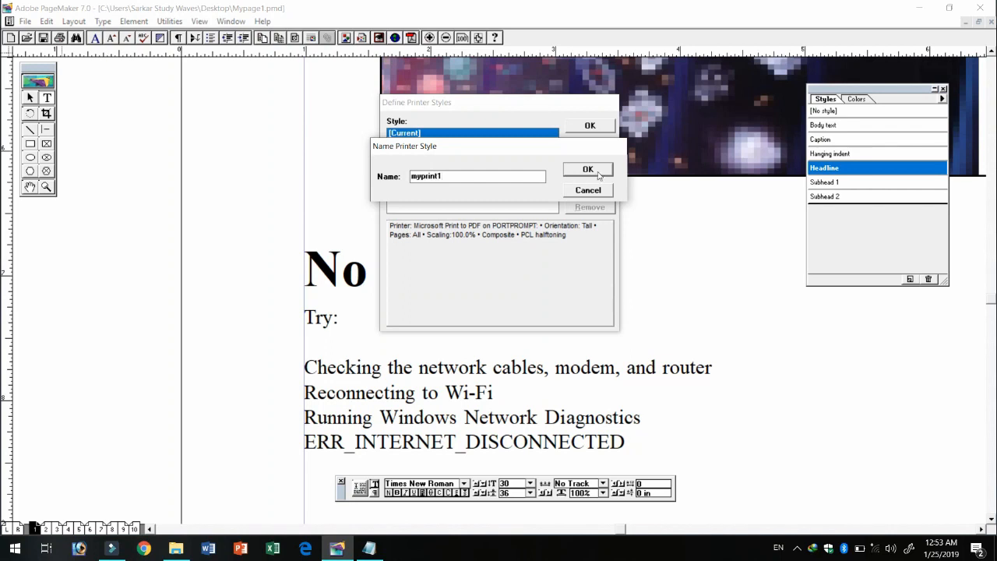
click(598, 172)
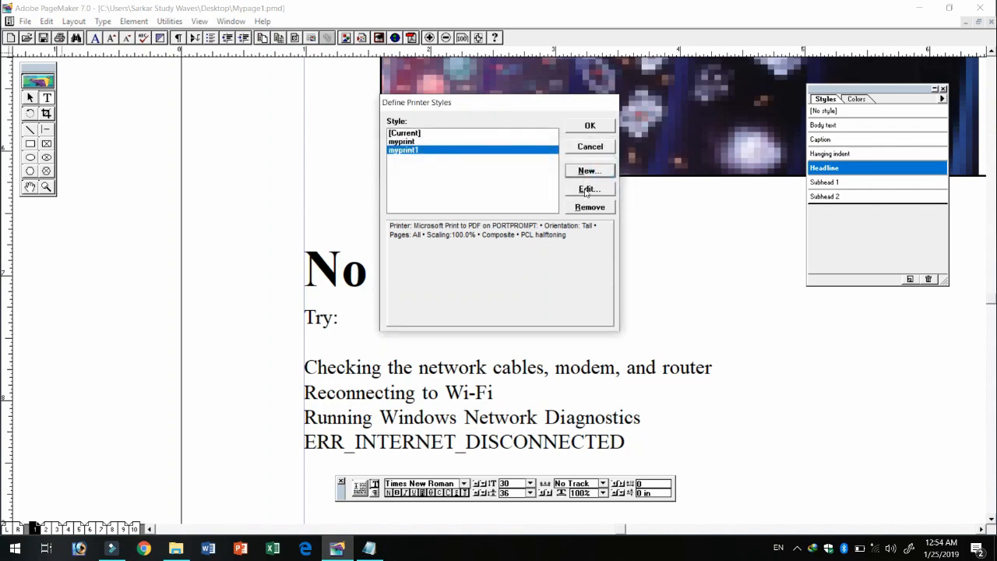
Edit the myprint1 printer style to print 4 copies of the even pages only.
click(586, 189)
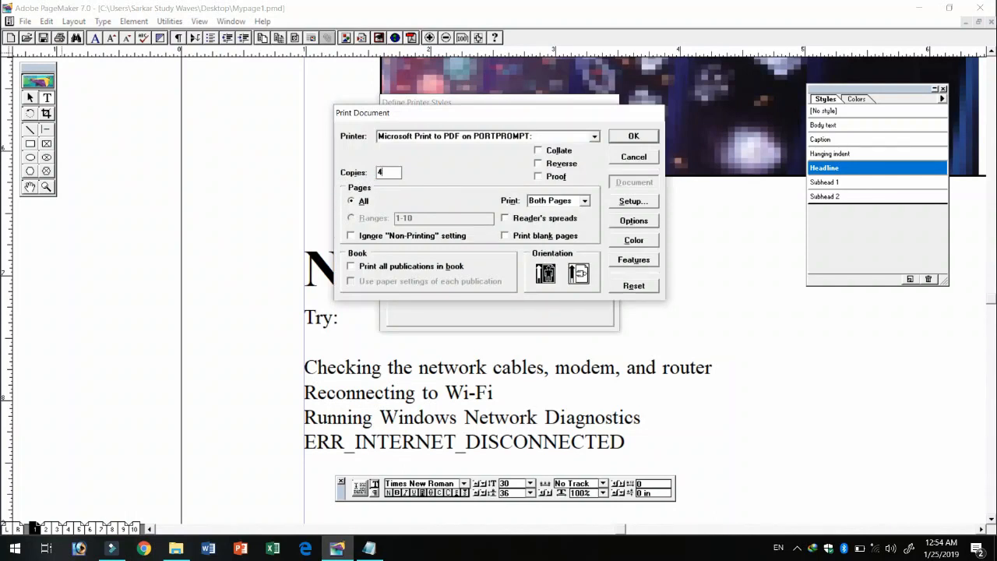
double_click(387, 171)
click(578, 204)
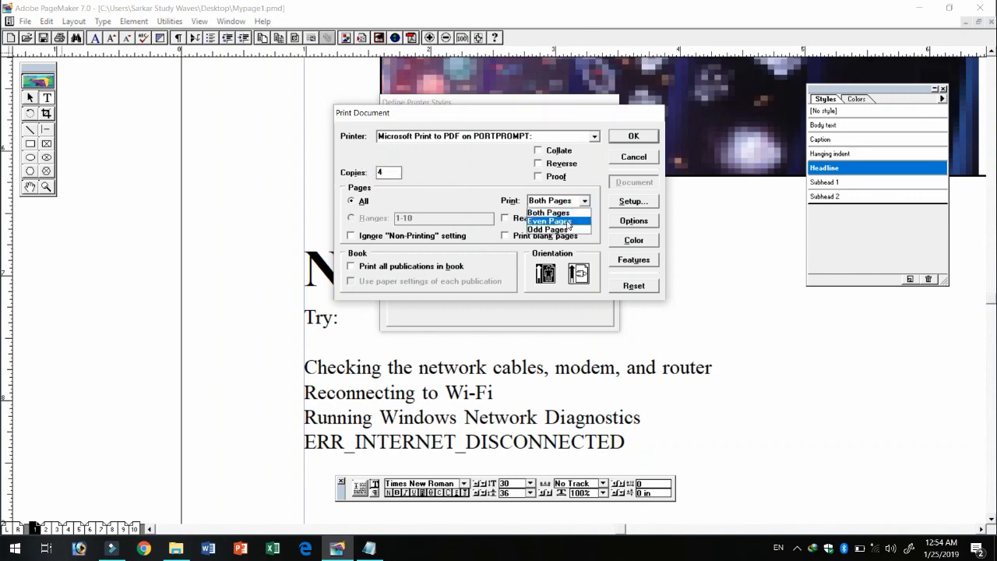
click(569, 222)
click(568, 204)
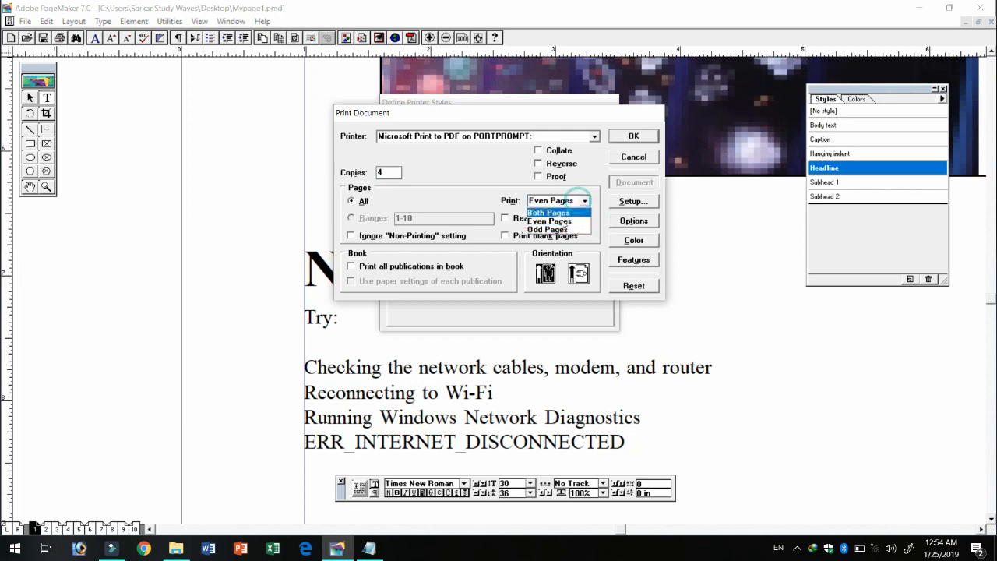
click(559, 230)
click(565, 201)
click(560, 212)
click(575, 202)
click(559, 221)
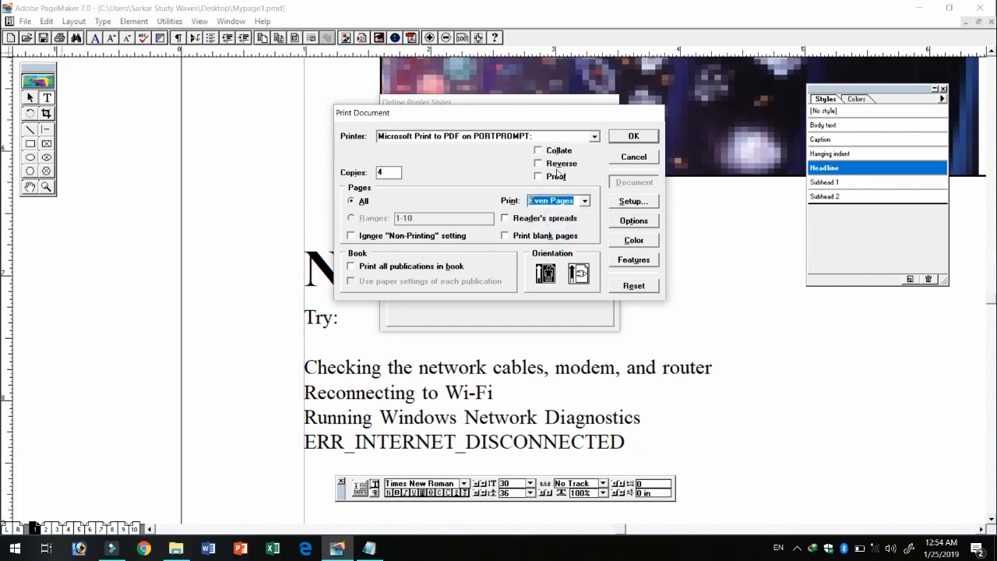
Try the wide orientation for myprint1, set it back to tall, and save the printer style definitions.
click(579, 274)
click(546, 272)
click(634, 136)
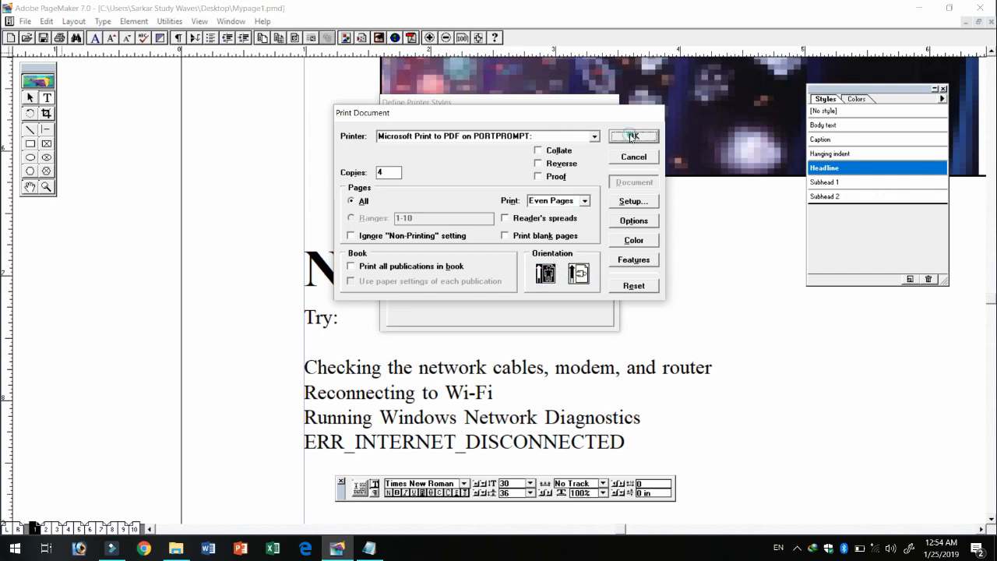
click(589, 126)
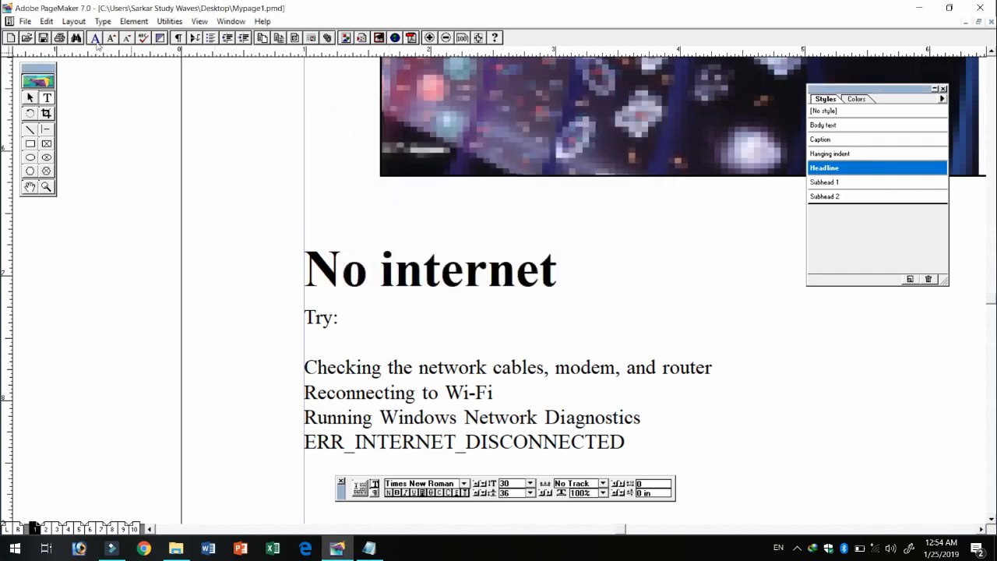
Open the print settings through the myprint1 printer style, check its copies and pages, and cancel printing.
click(27, 22)
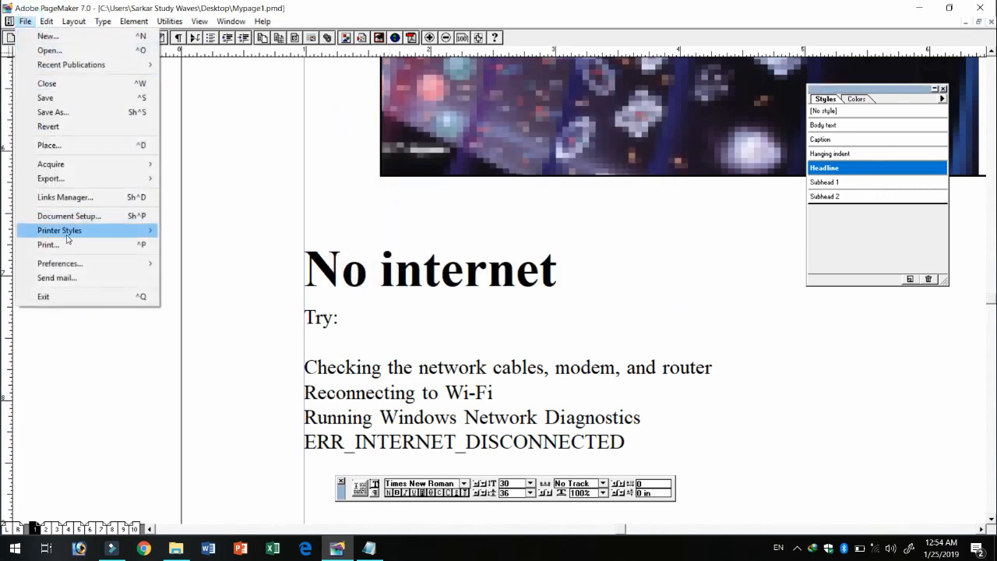
mouse_move(66, 232)
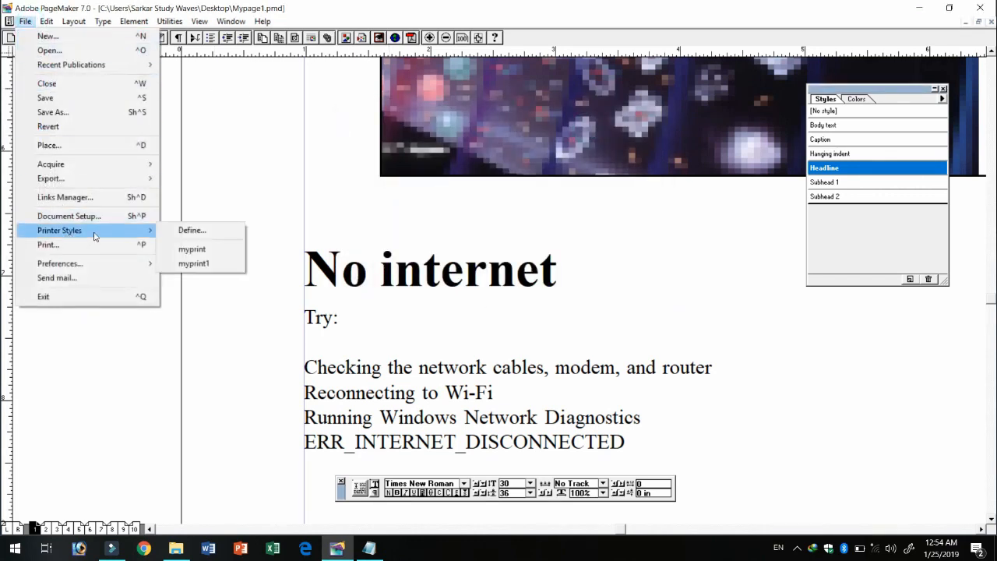
click(196, 264)
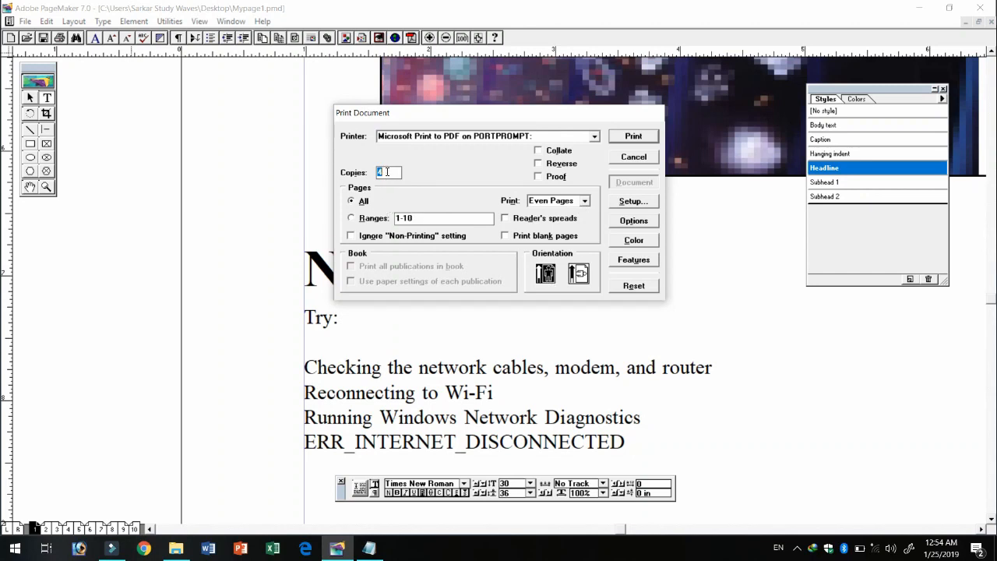
click(635, 157)
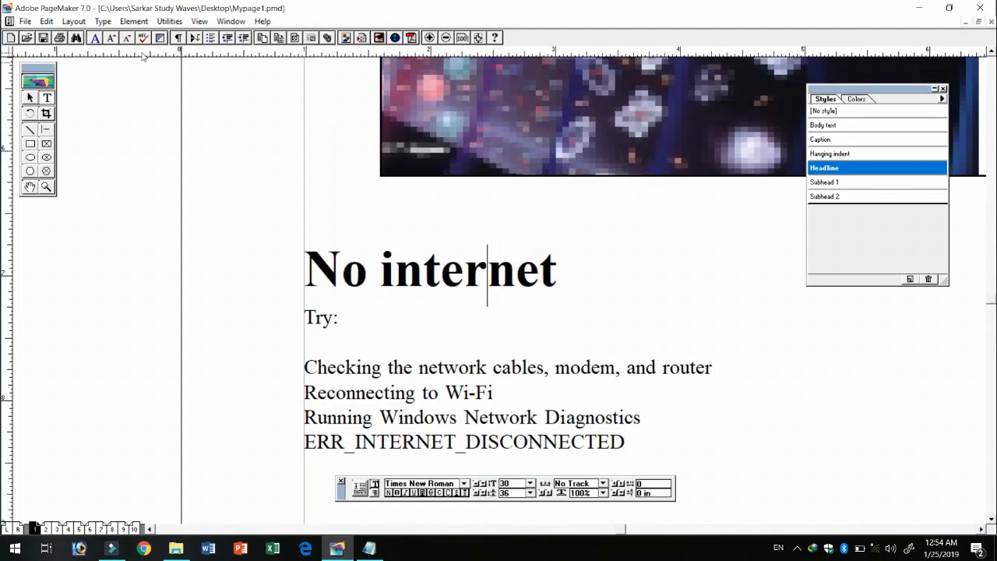
Open the publication's print settings, choose the HP LaserJet M1005 on USB001 printer, and set 3 copies.
click(28, 21)
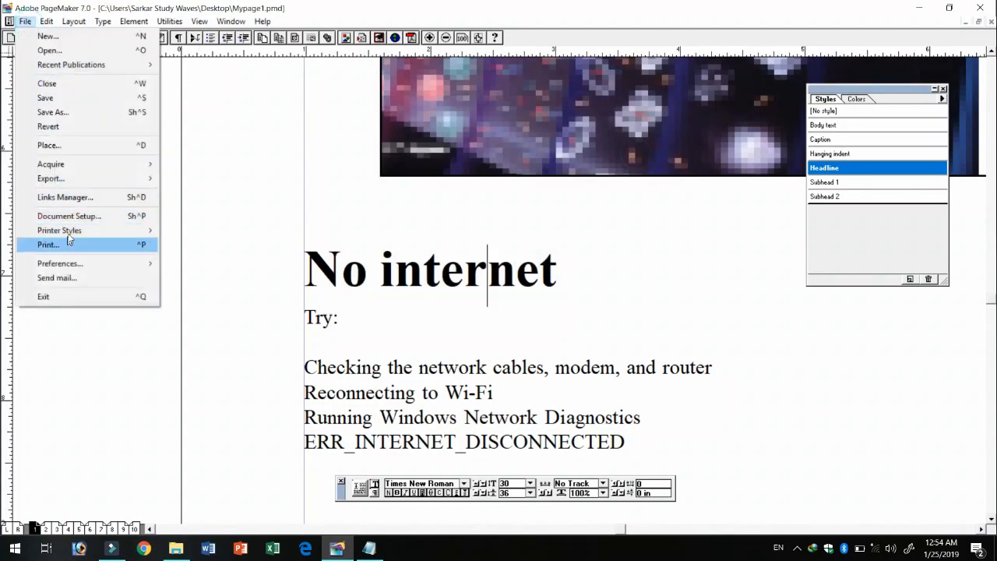
mouse_move(120, 233)
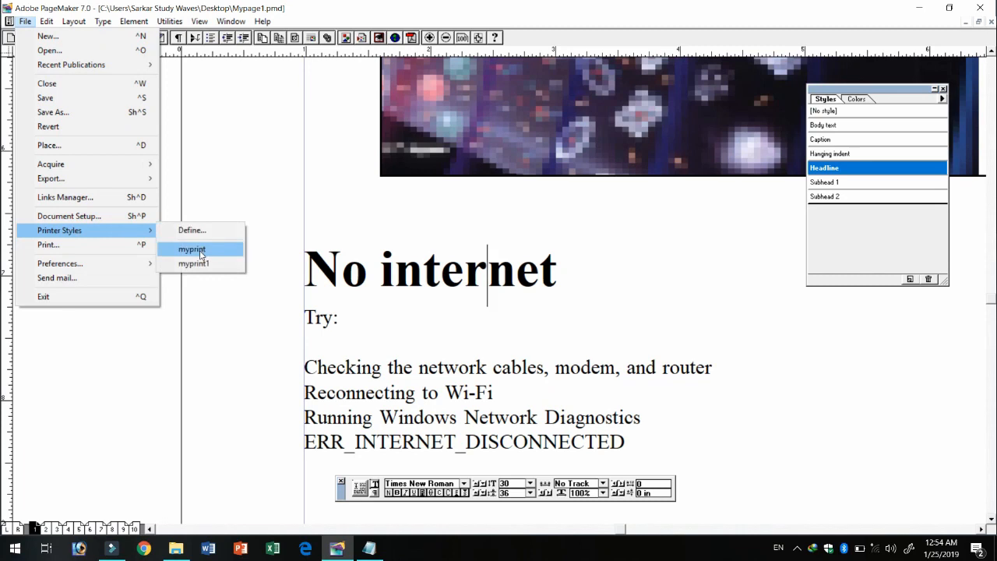
click(61, 247)
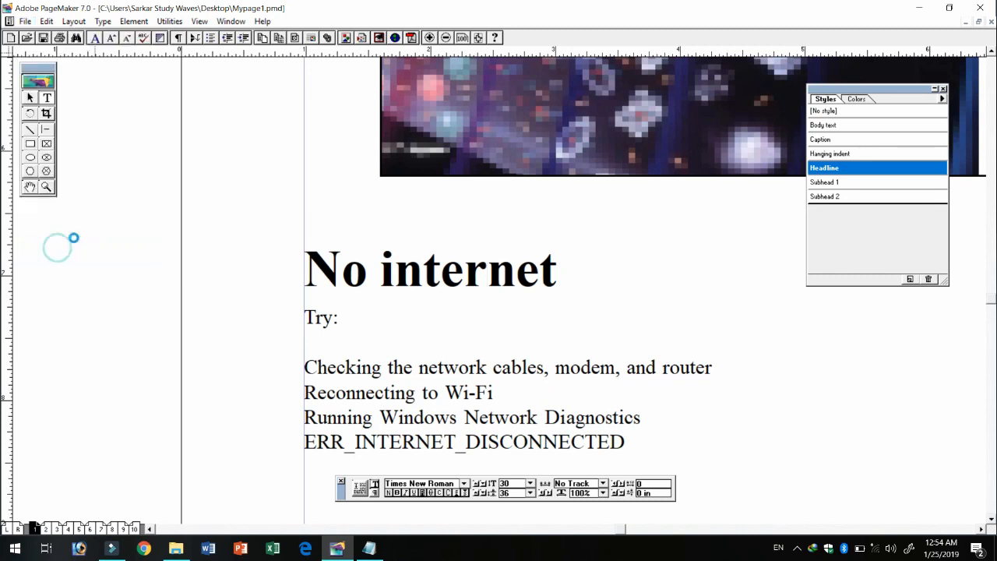
drag(517, 113, 523, 140)
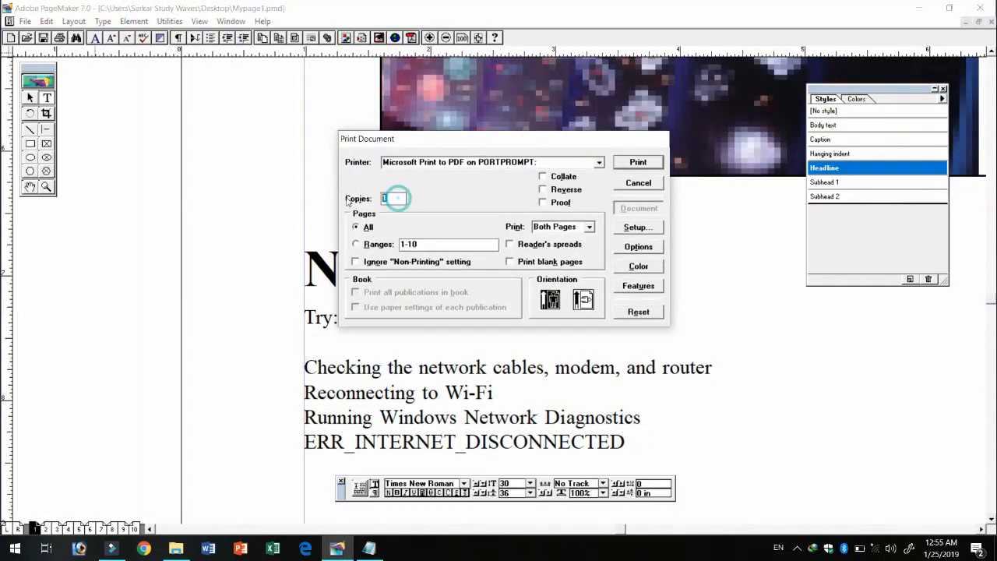
click(599, 162)
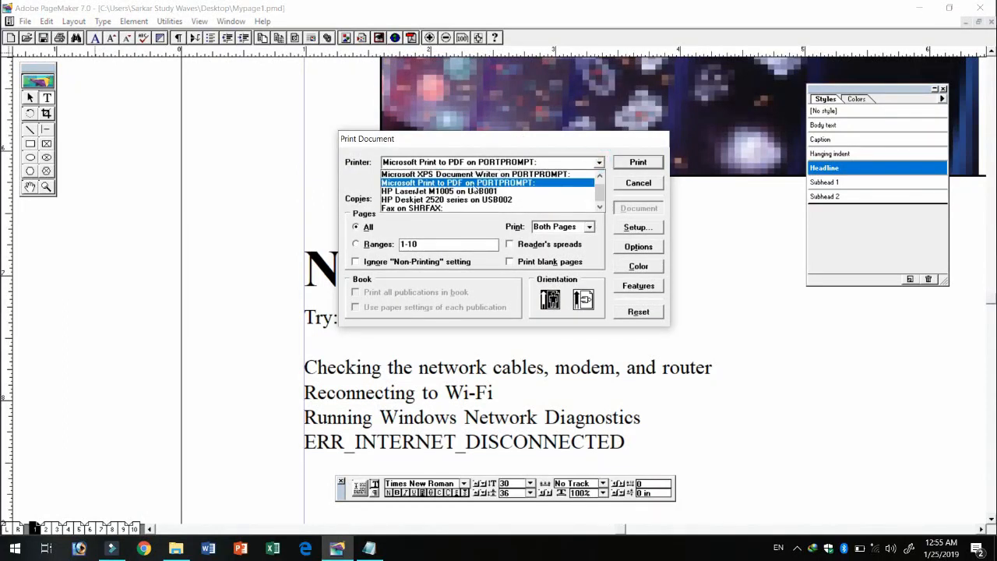
click(466, 191)
double_click(383, 198)
text(3)
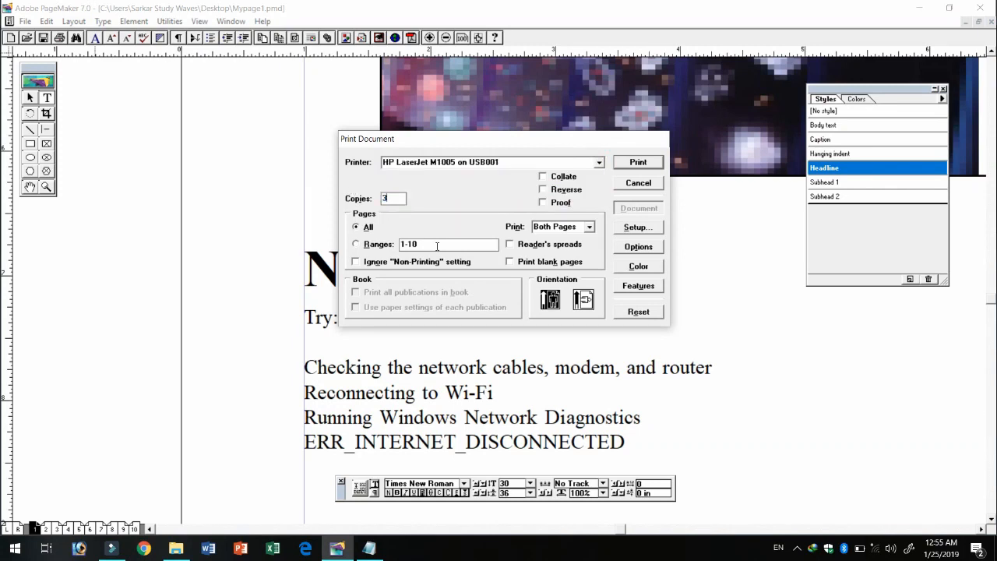
Review the print options and the HP LaserJet M1005 printer properties, return to the document print settings, and cancel printing.
key(Tab)
click(367, 226)
click(639, 246)
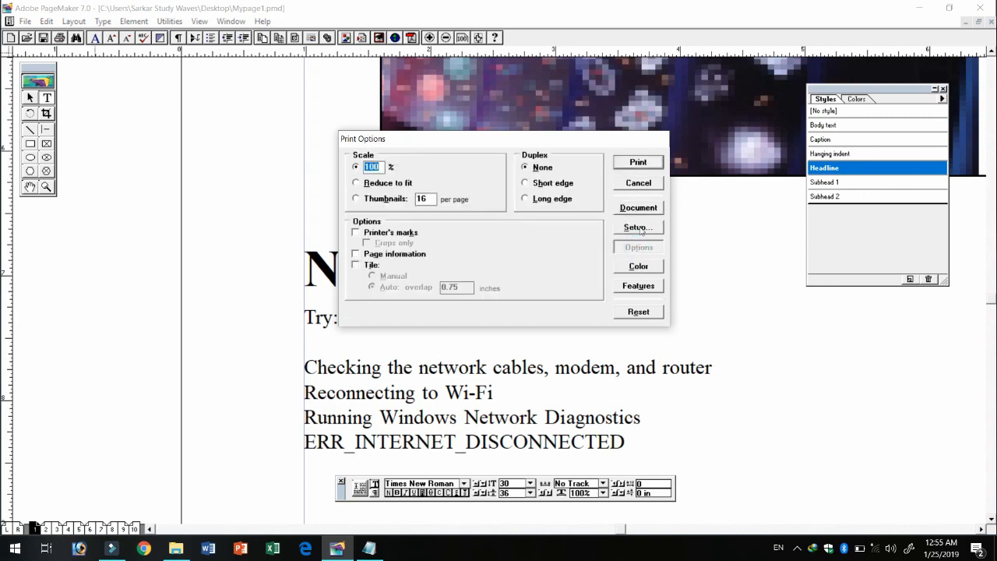
click(637, 227)
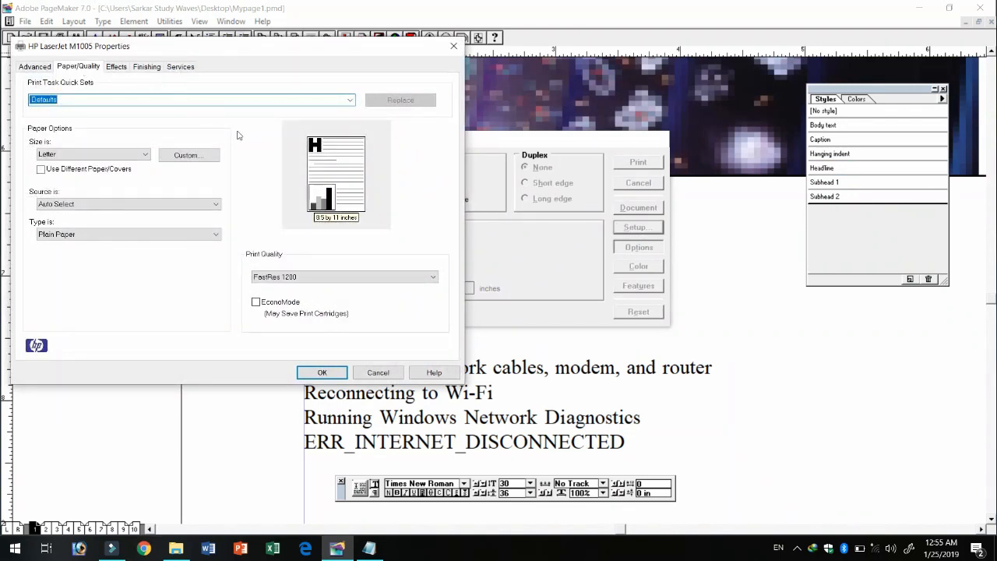
click(378, 372)
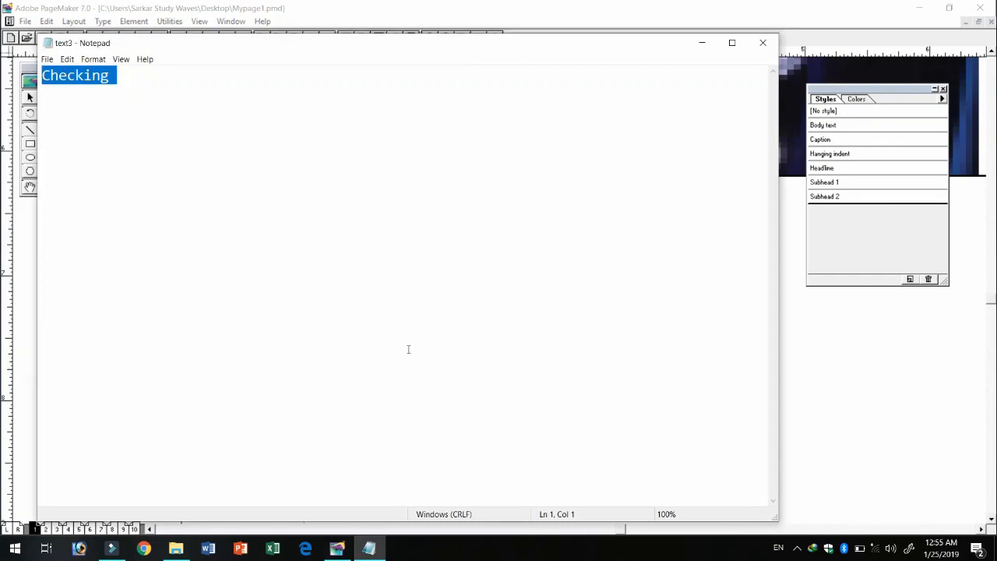
click(337, 548)
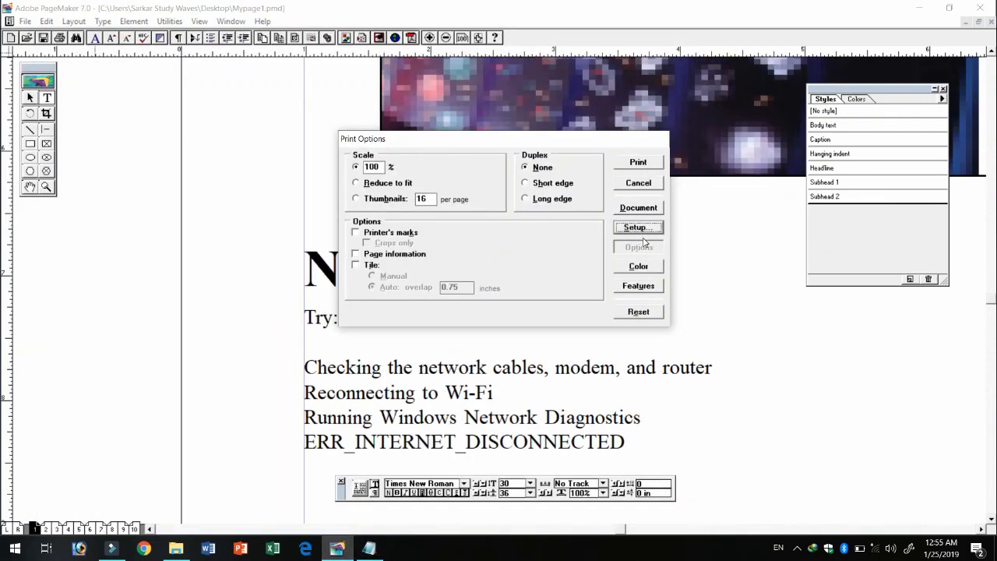
click(645, 211)
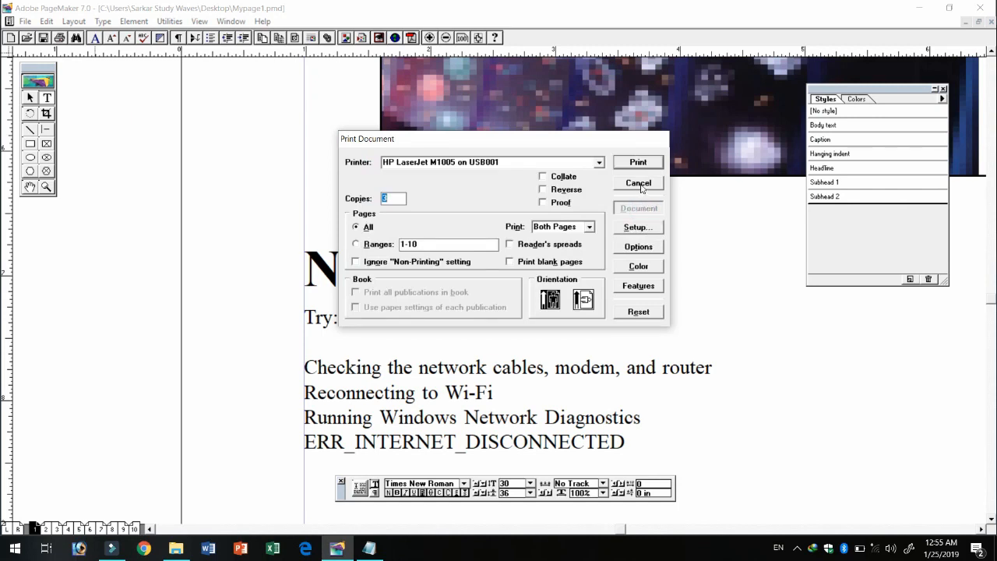
click(488, 179)
click(639, 183)
Review the measurement and vertical ruler unit choices in the general preferences, keeping both in inches.
click(25, 21)
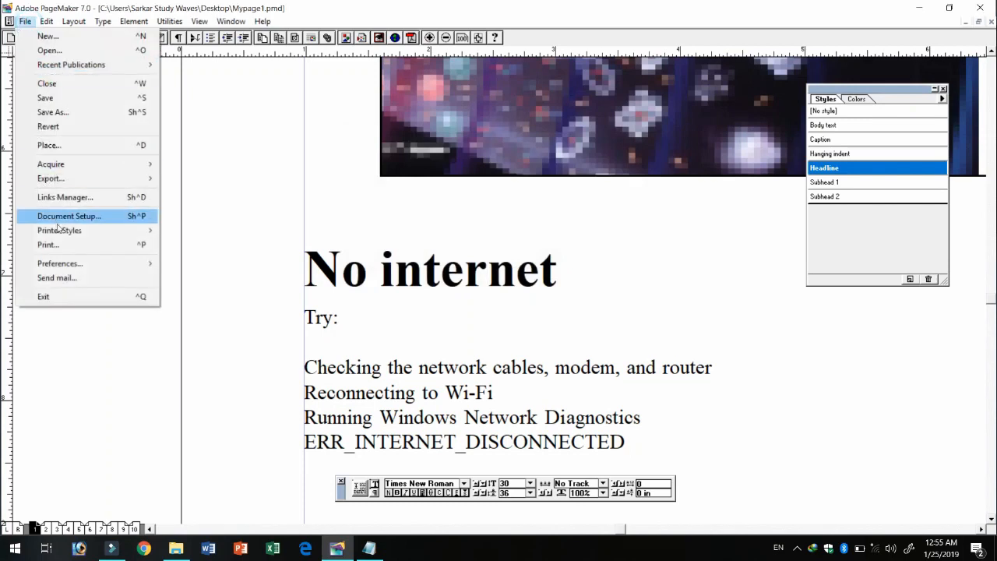
mouse_move(67, 266)
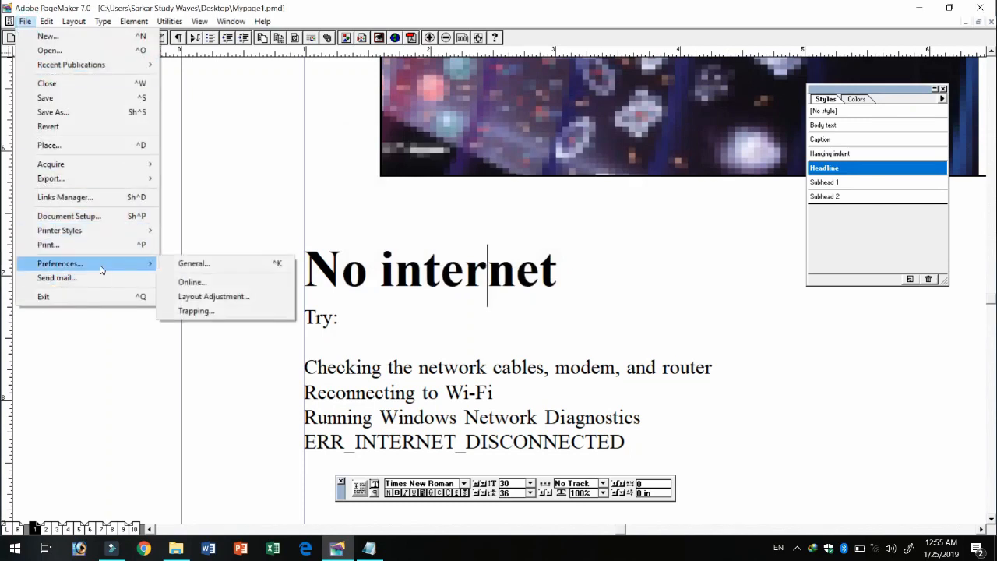
click(193, 265)
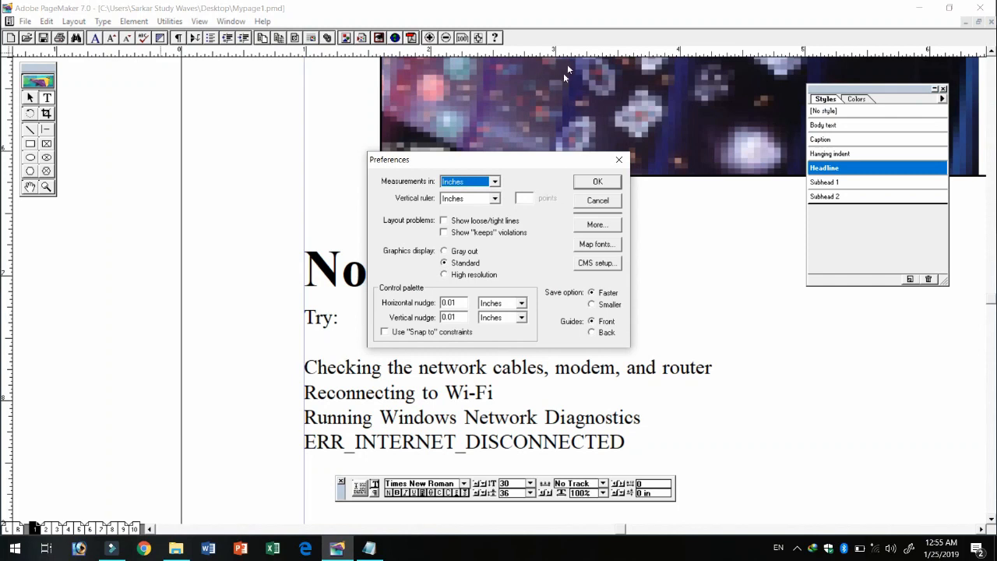
drag(495, 187, 493, 224)
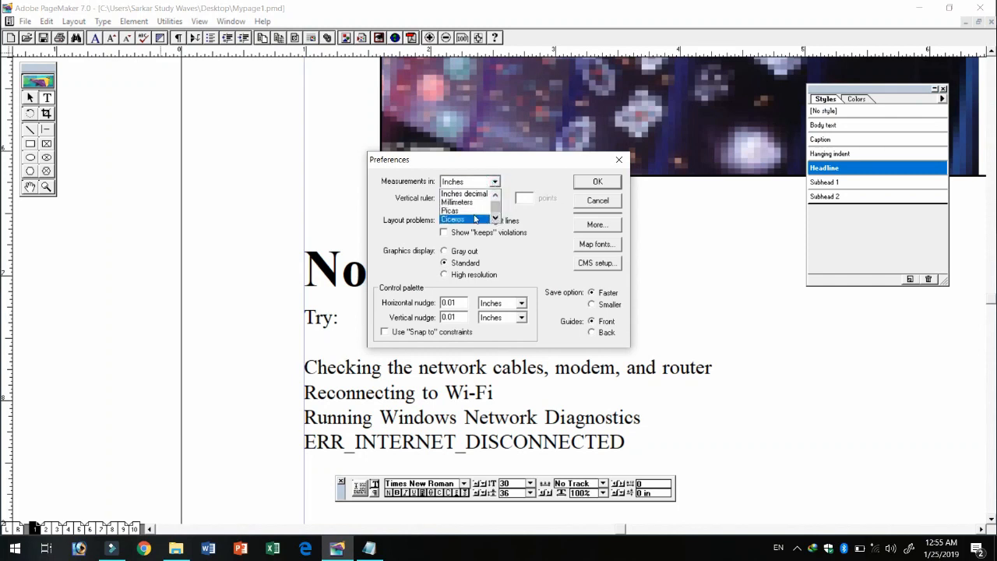
click(496, 194)
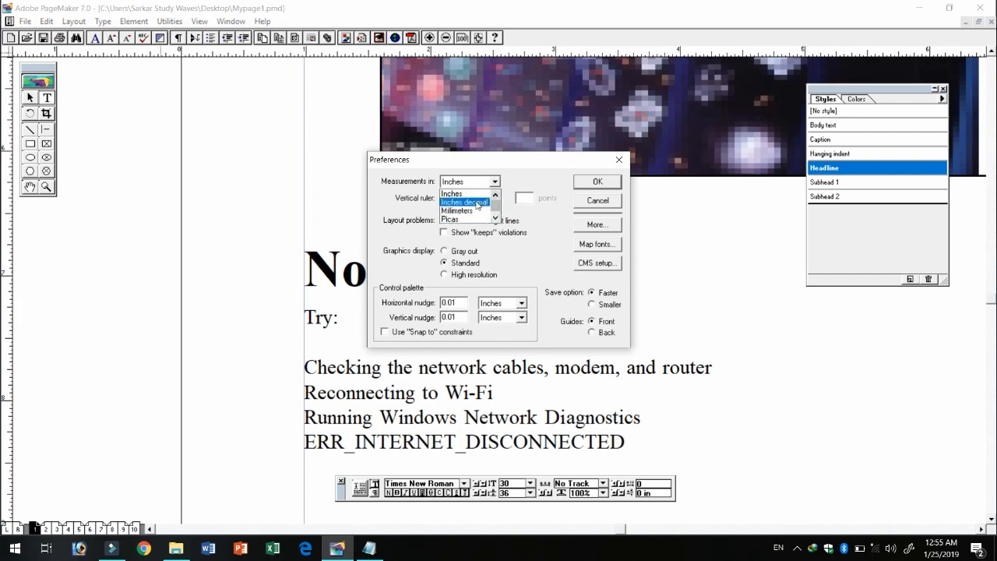
click(514, 182)
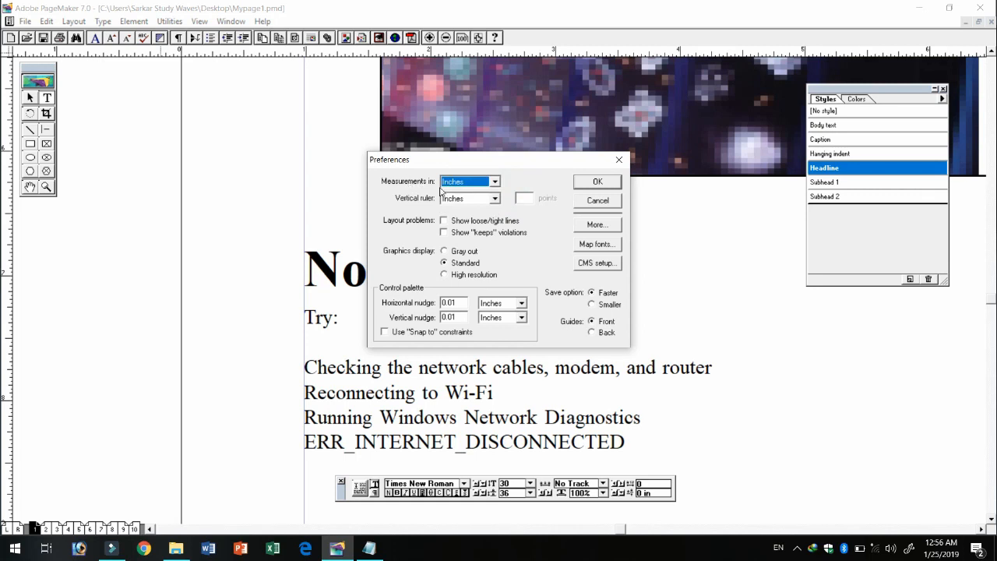
click(494, 199)
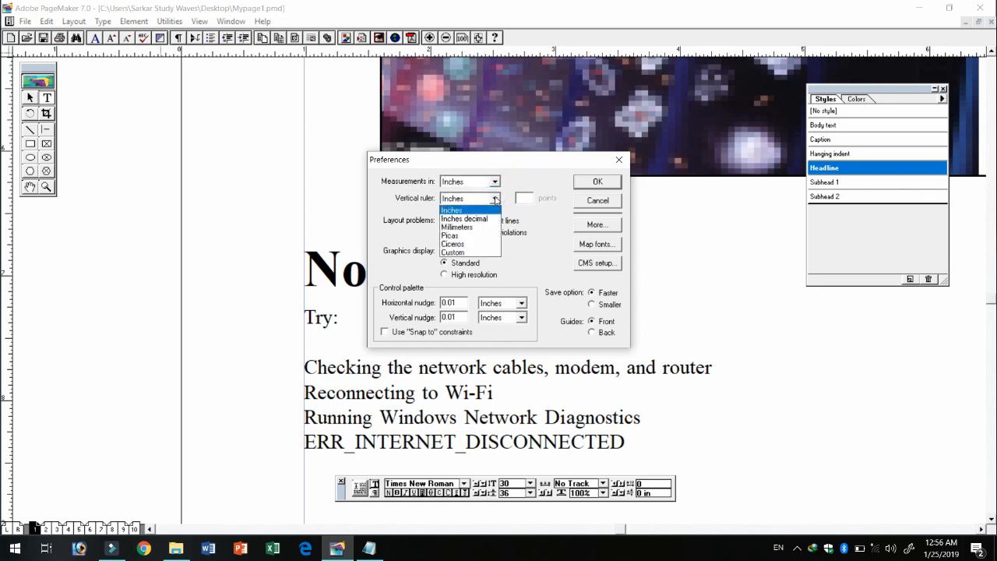
click(494, 200)
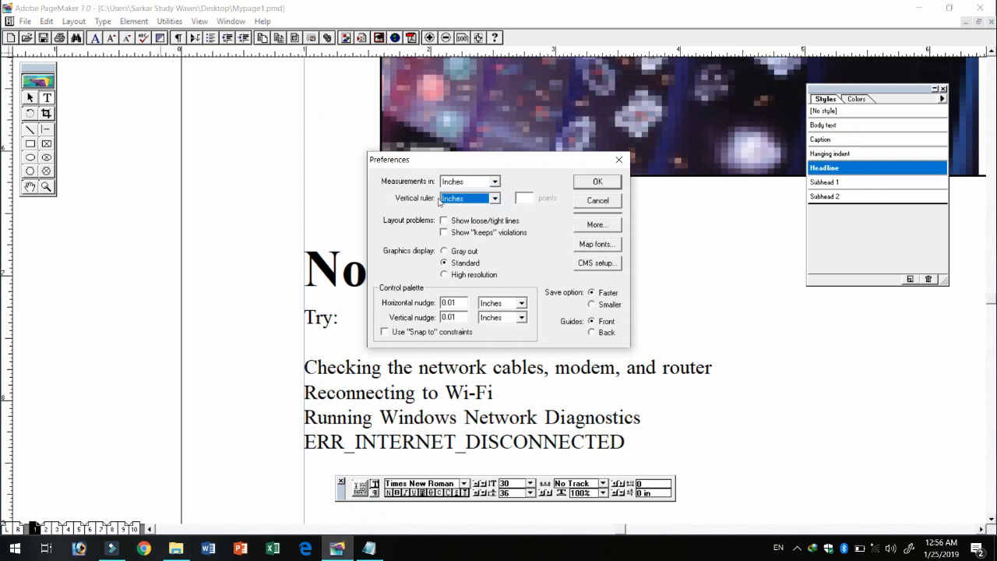
click(521, 221)
click(597, 183)
click(25, 21)
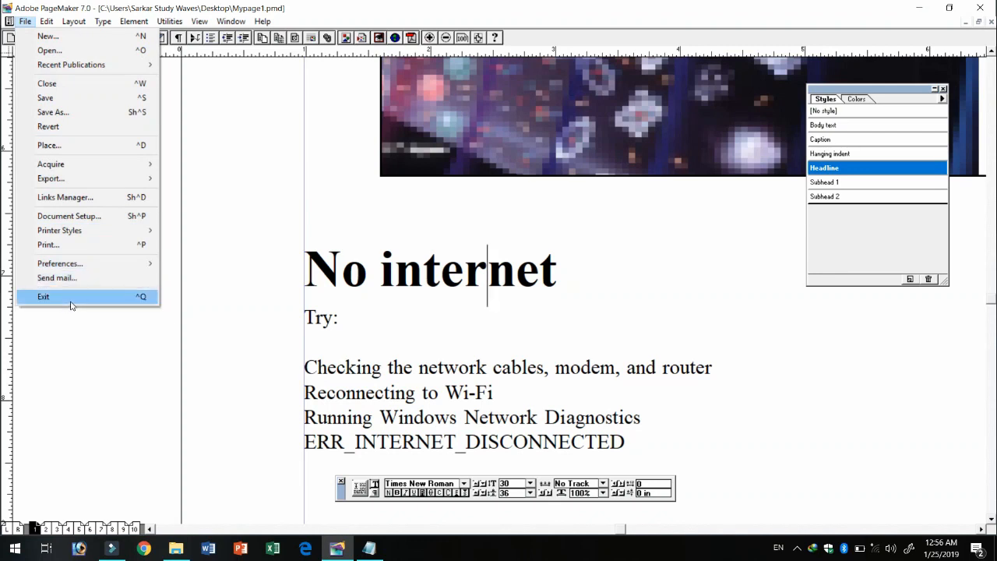
click(348, 338)
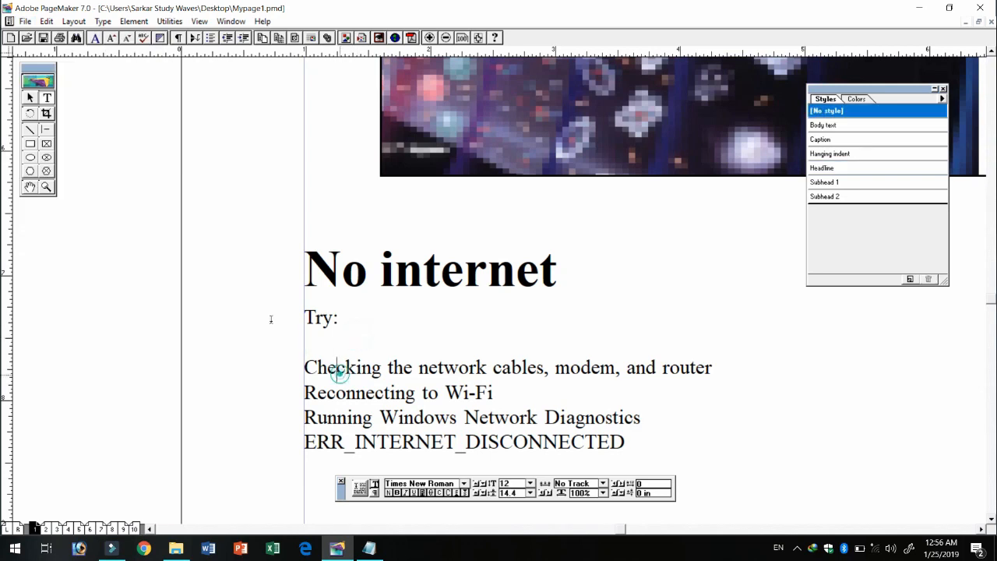
click(25, 21)
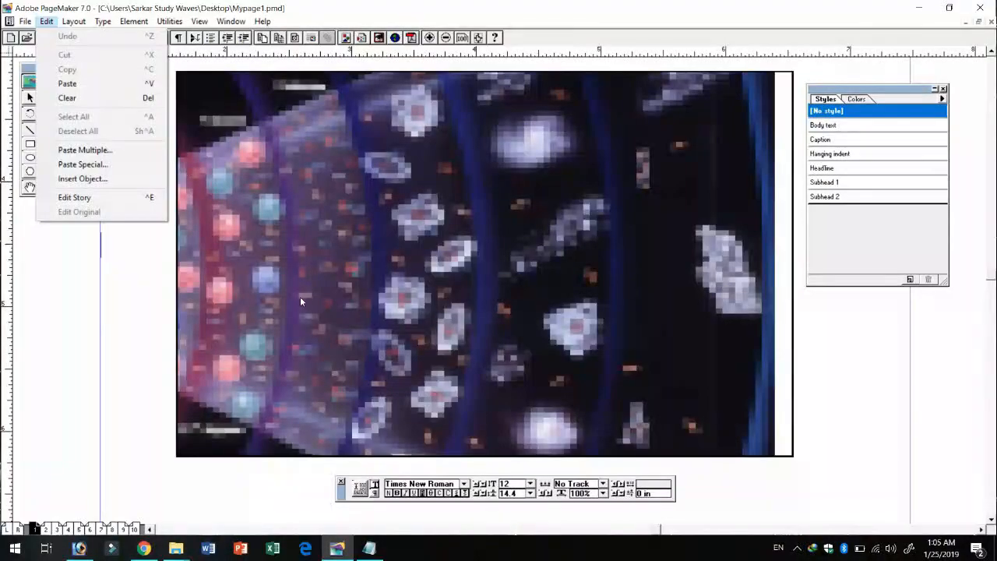
Delete the "No internet" heading below the picture on page 1.
click(991, 523)
click(991, 521)
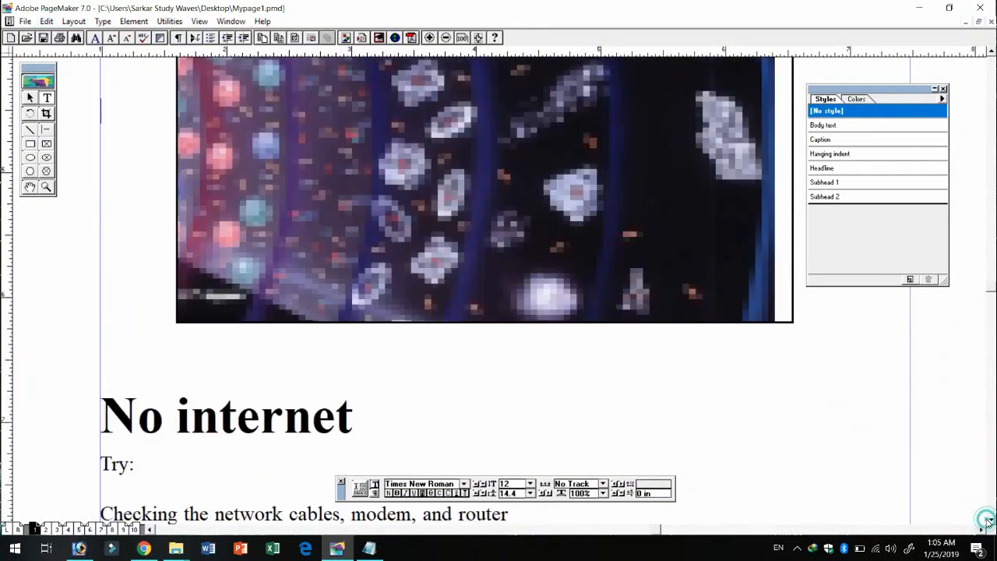
click(991, 521)
click(991, 521)
click(46, 21)
click(282, 380)
triple_click(348, 290)
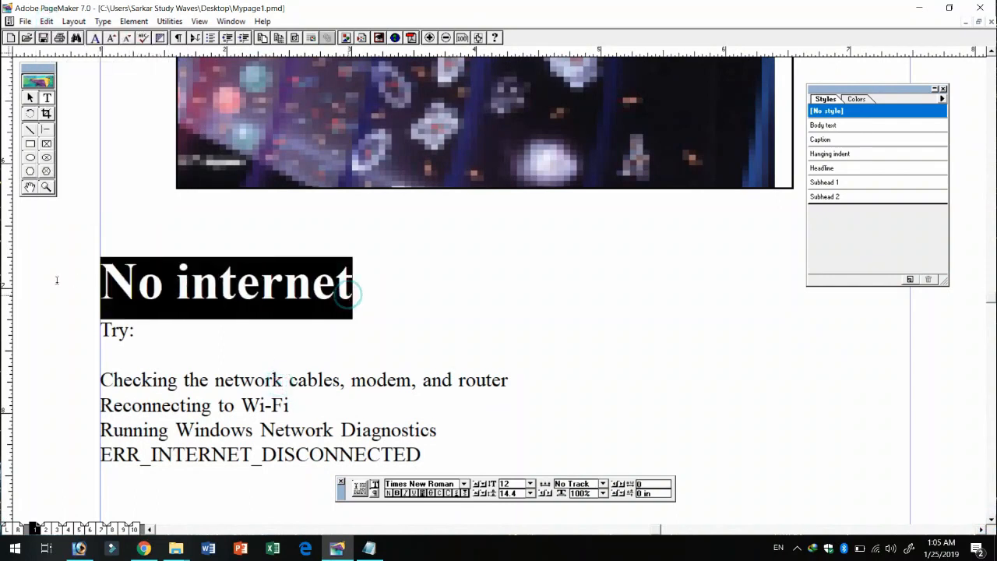
key(BackSpace)
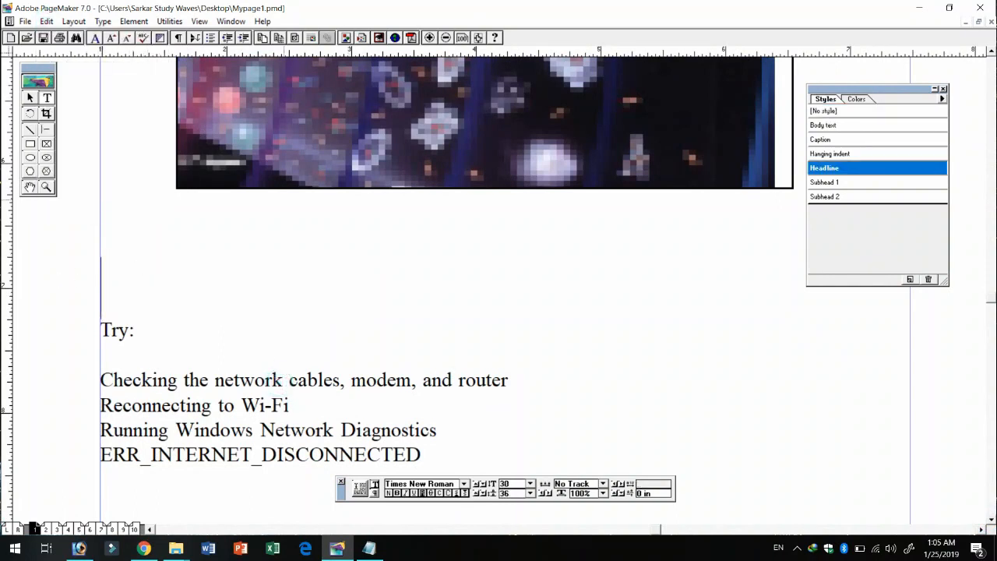
Delete the text "Try:" above the network checklist.
click(290, 170)
click(142, 284)
click(47, 23)
click(173, 304)
drag(147, 331, 67, 314)
key(ctrl+c)
key(BackSpace)
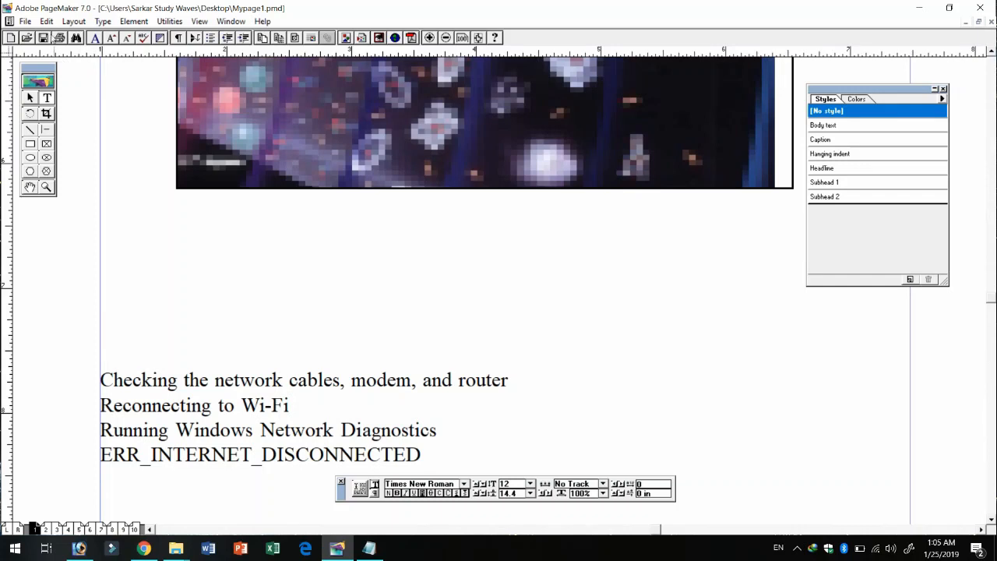
Undo and redo the deletion of "Try:" several times, ending with the text restored.
click(46, 21)
click(74, 36)
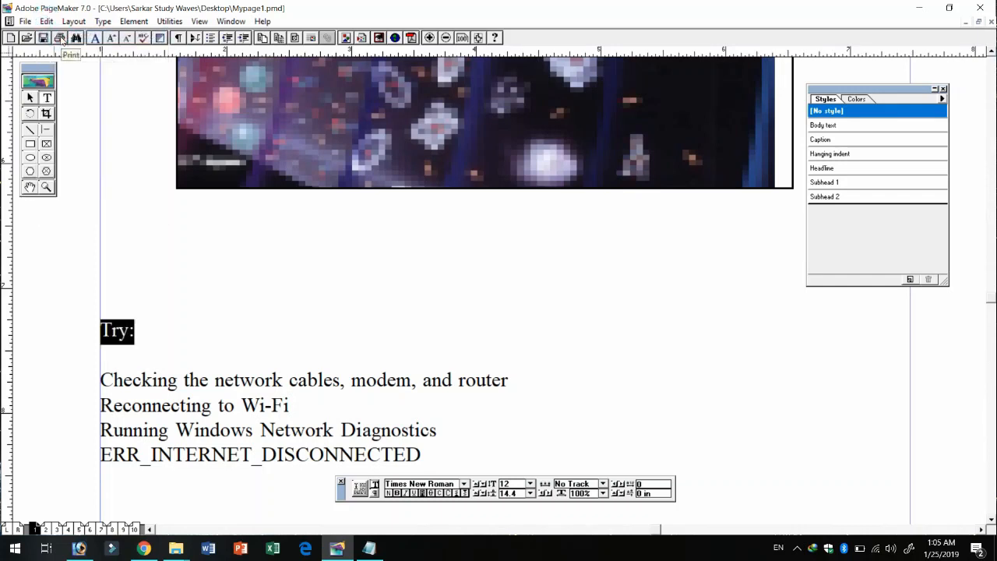
click(47, 21)
click(73, 36)
click(48, 22)
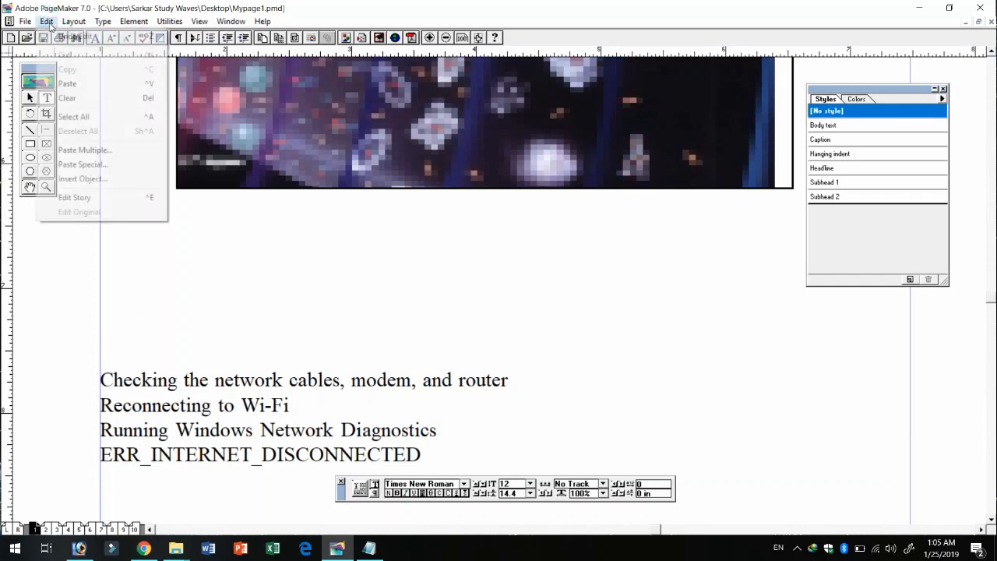
click(59, 36)
click(47, 21)
click(59, 37)
click(47, 21)
click(61, 36)
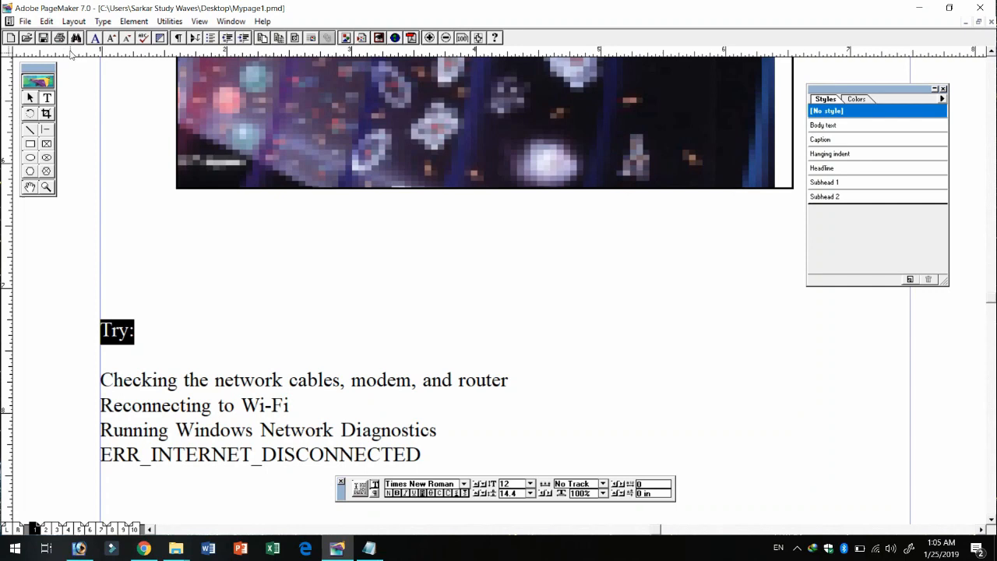
key(ctrl+z)
key(ctrl+z)
Cut "Try:" and paste it on a new line below "Reconnecting to Wi-Fi".
click(47, 21)
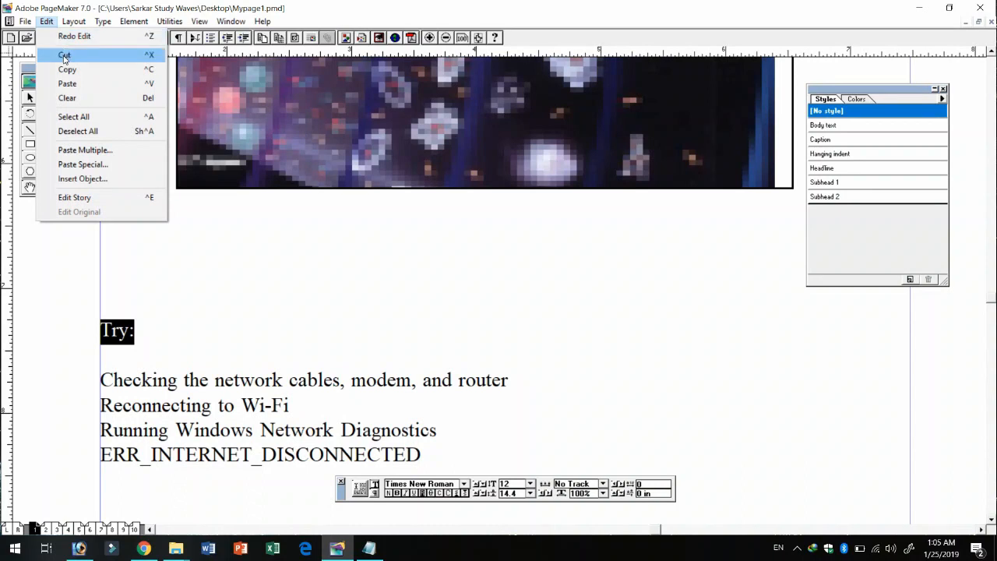
click(65, 56)
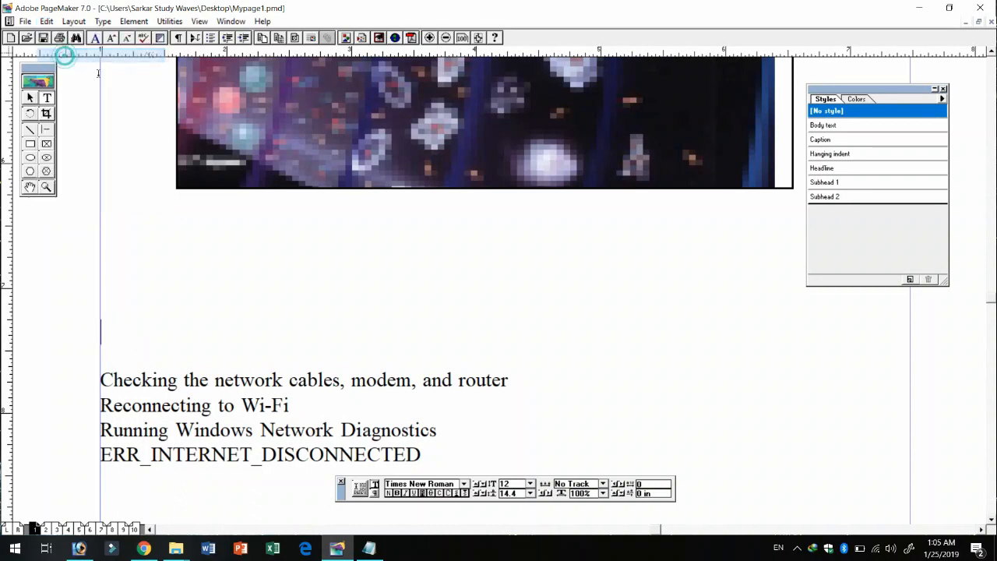
key(Return)
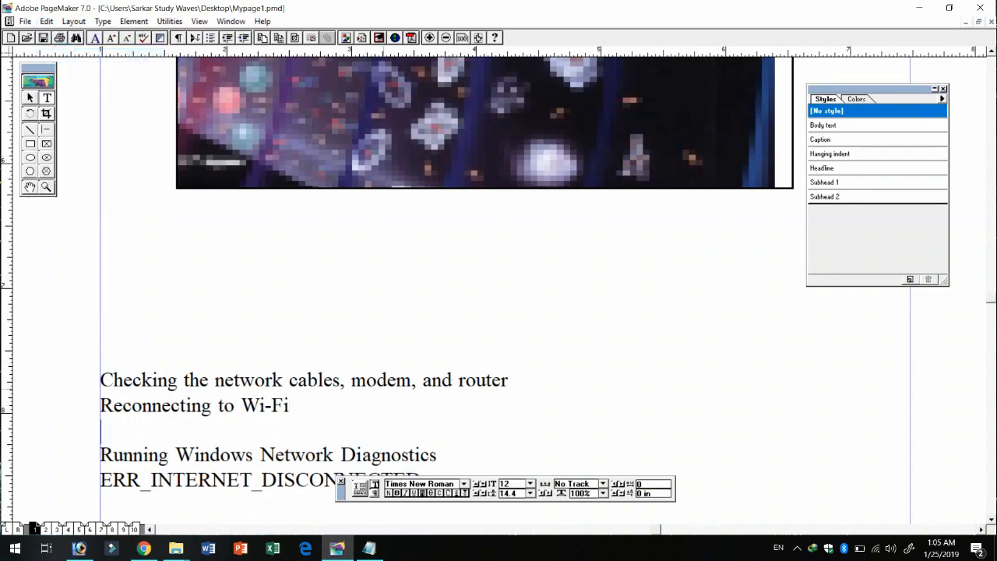
key(ctrl+v)
Copy "Try:" and paste it on the blank line above "Checking the network cables, modem, and router".
click(46, 22)
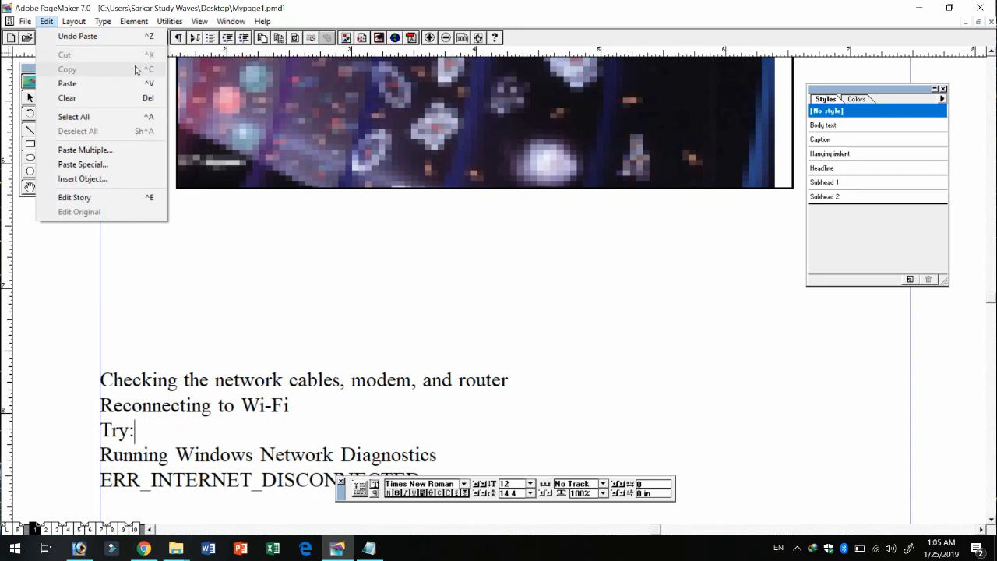
click(174, 475)
drag(152, 426, 78, 425)
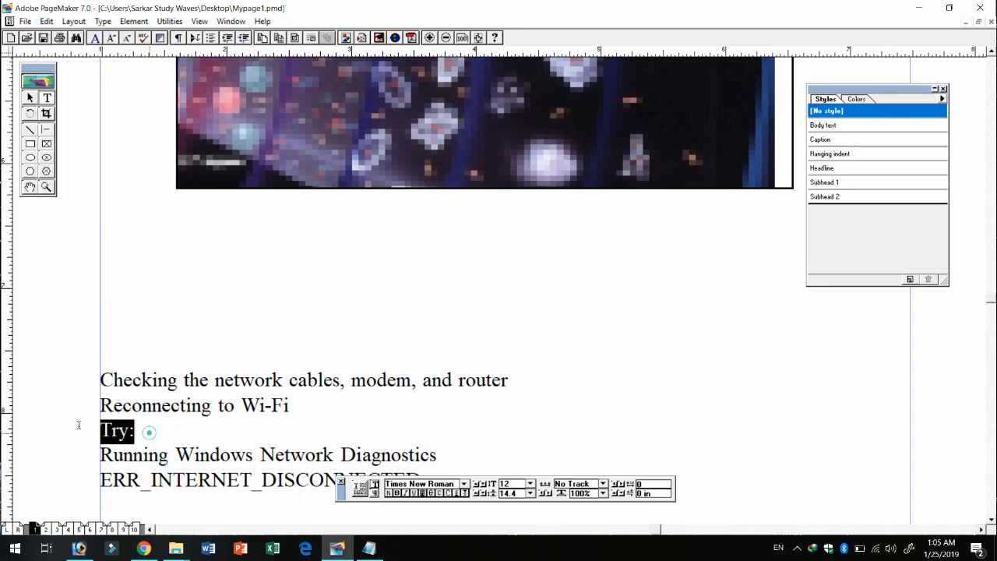
click(47, 21)
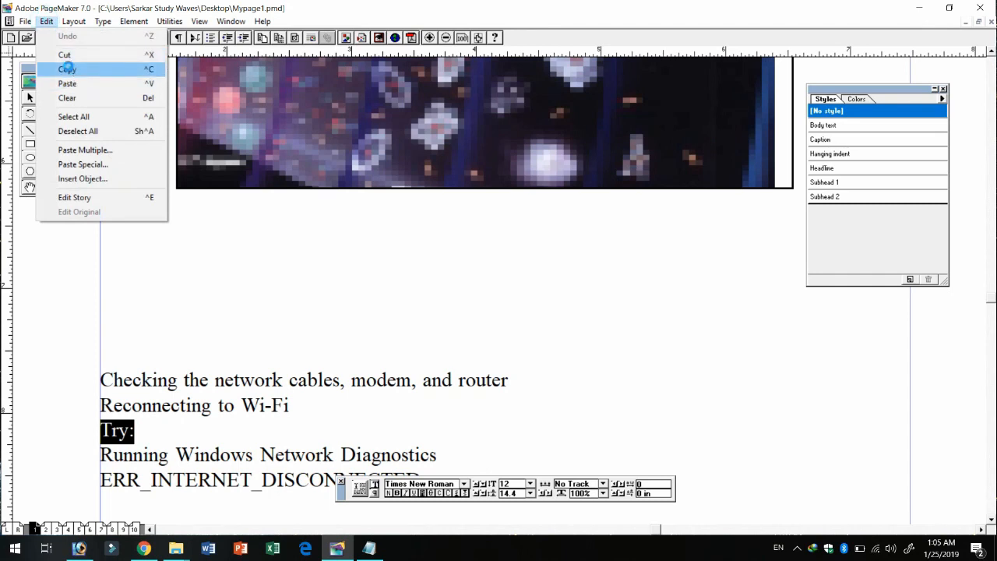
click(67, 69)
click(128, 353)
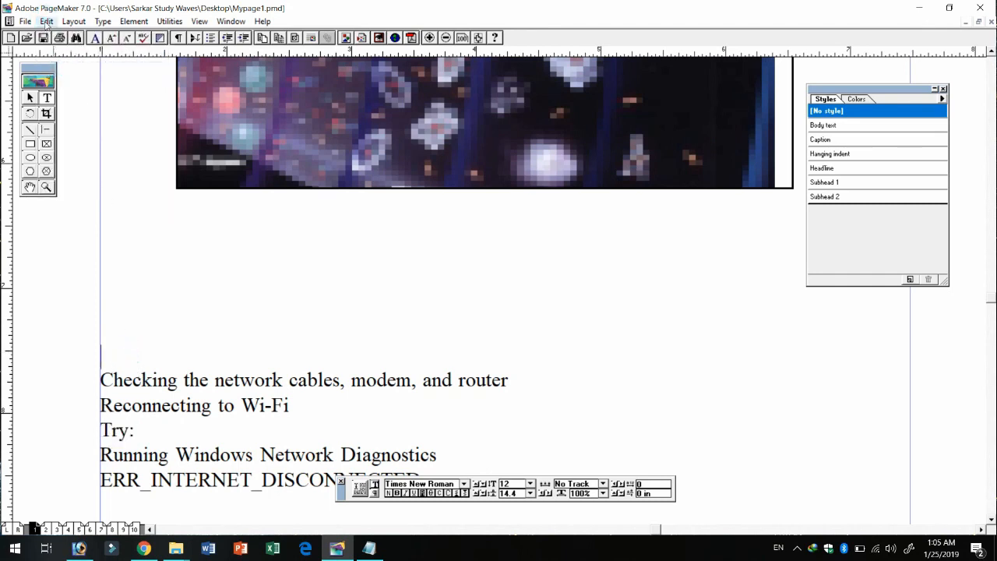
click(46, 21)
click(39, 84)
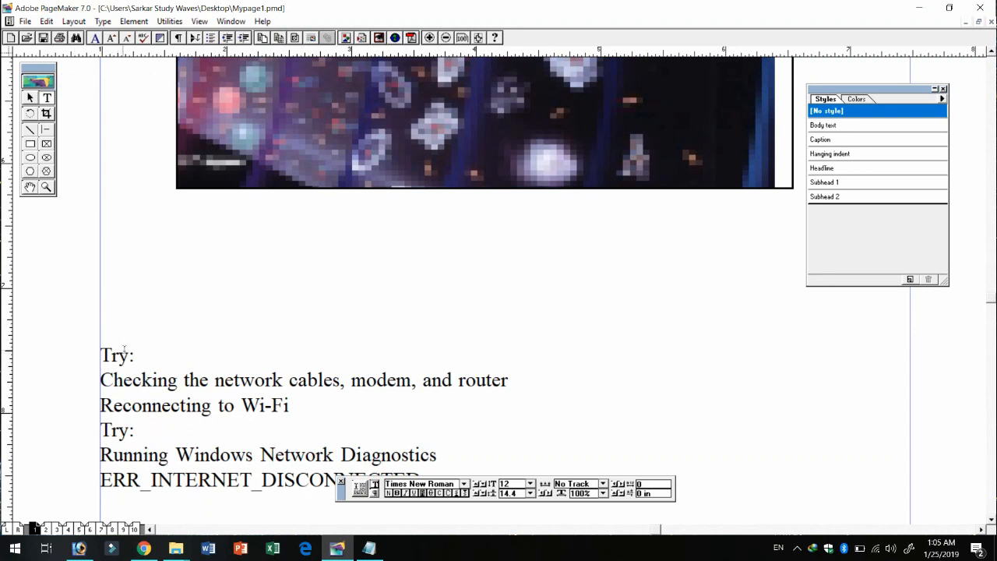
Clear the lines from the upper "Try:" through "Reconnecting to Wi-Fi", and select all the remaining text of the story.
shift+click(96, 355)
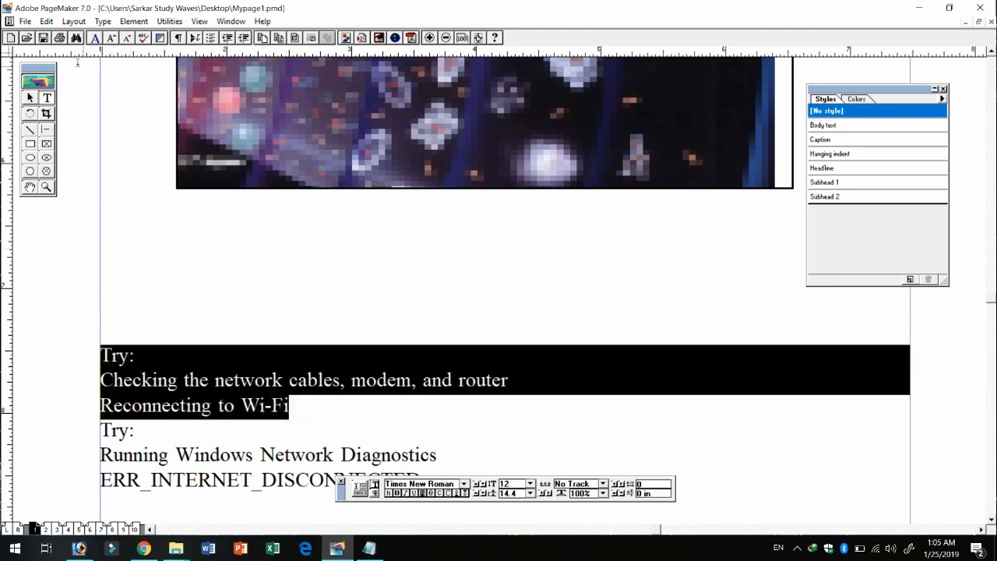
click(51, 21)
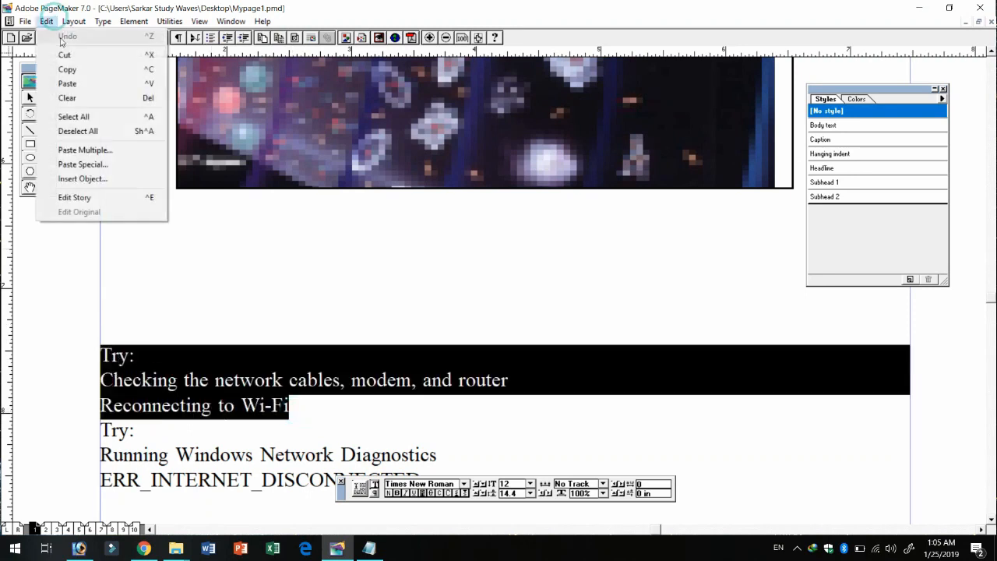
click(82, 98)
click(47, 21)
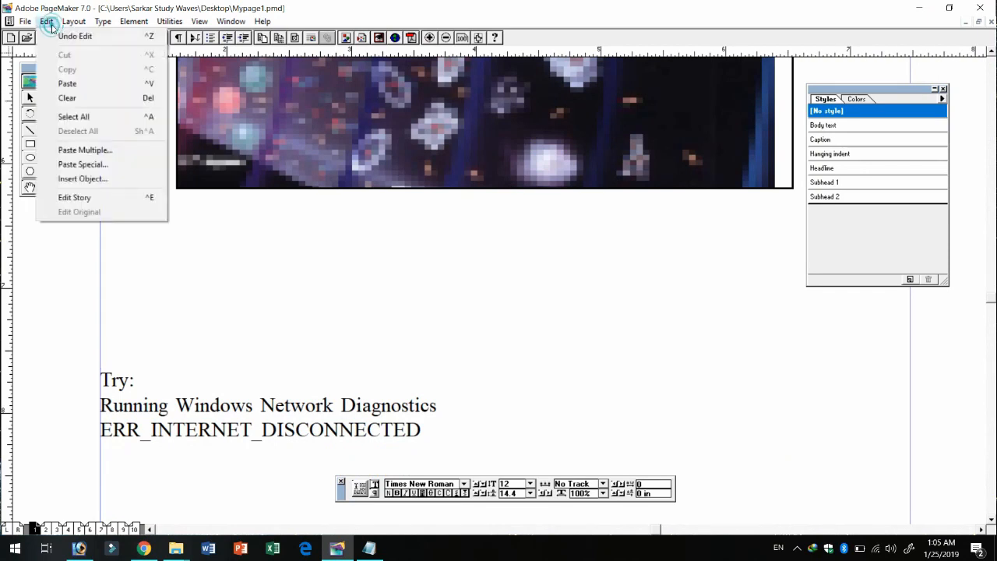
click(77, 115)
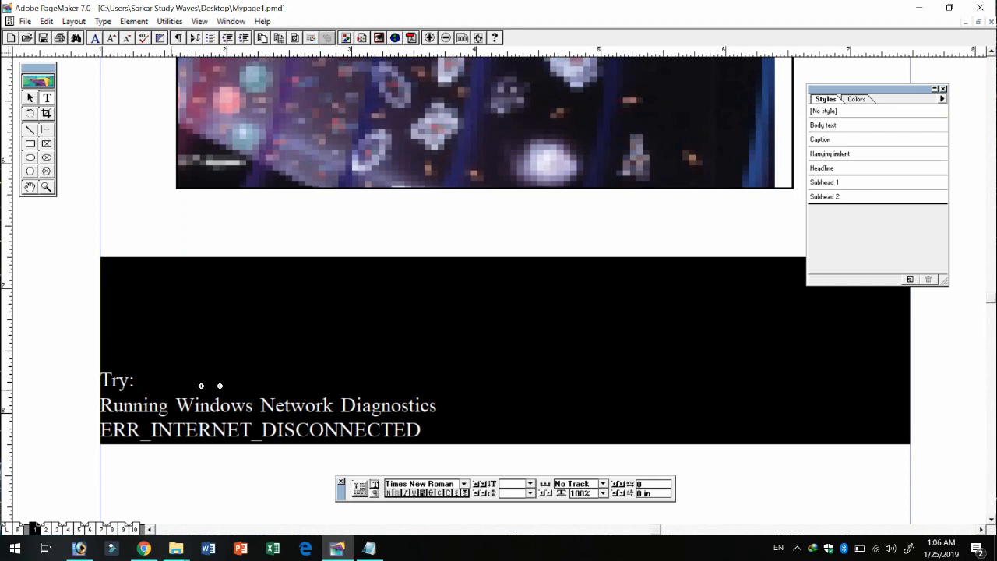
Deselect the story text, use the Pointer tool to select all objects on page 1, and clear that selection.
click(240, 388)
click(460, 351)
click(629, 303)
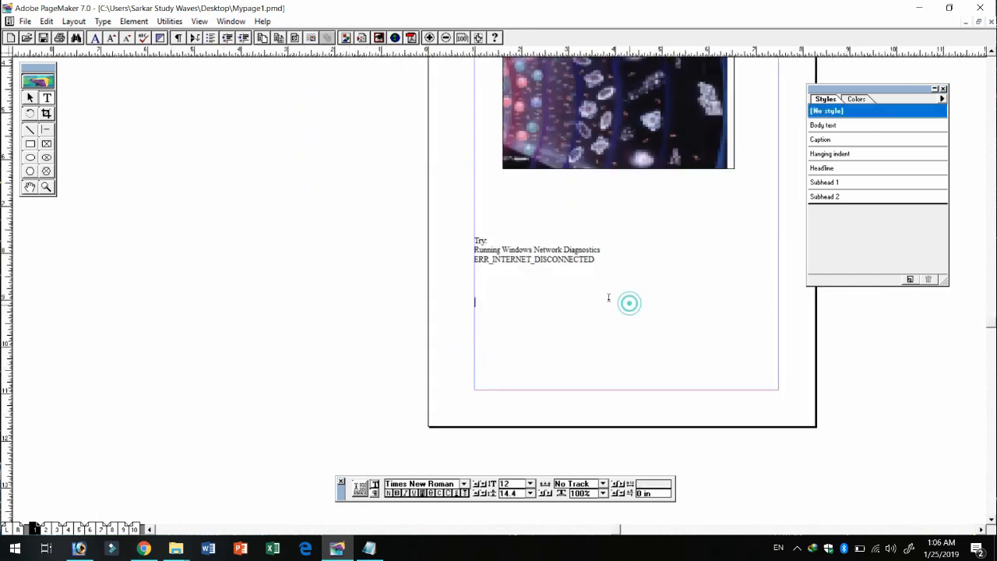
click(29, 97)
click(330, 163)
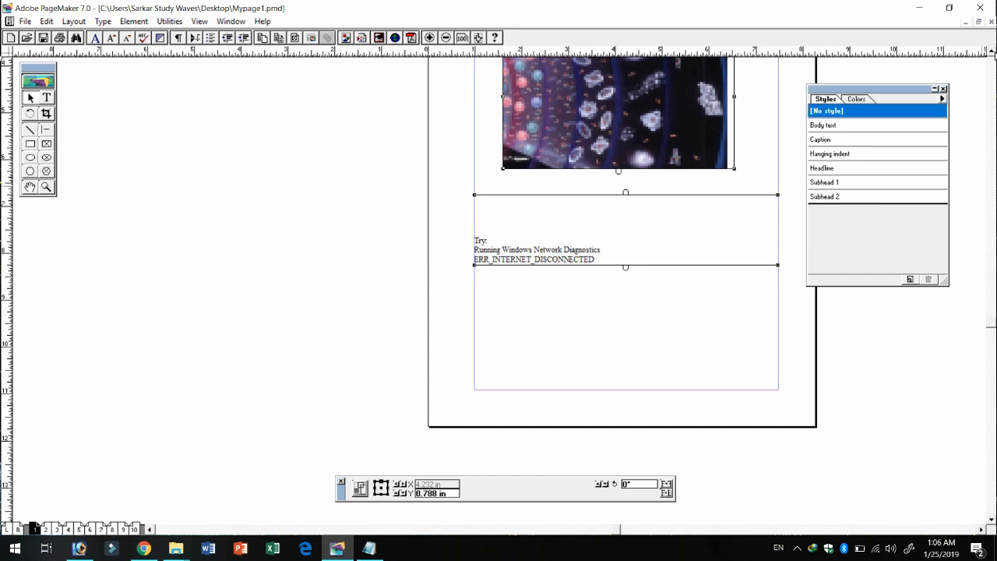
scroll(983, 83, up, 3)
scroll(988, 53, up, 2)
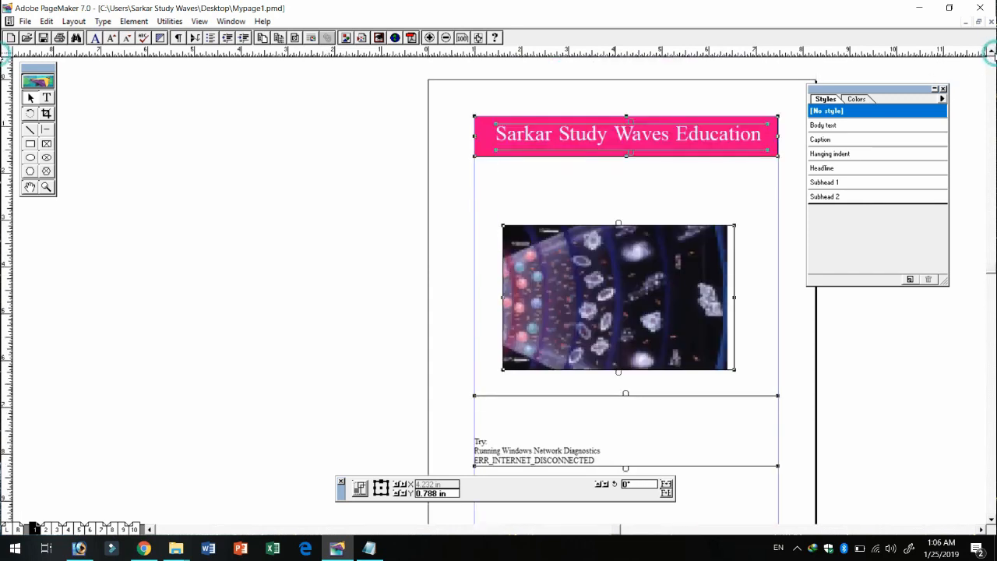
click(468, 279)
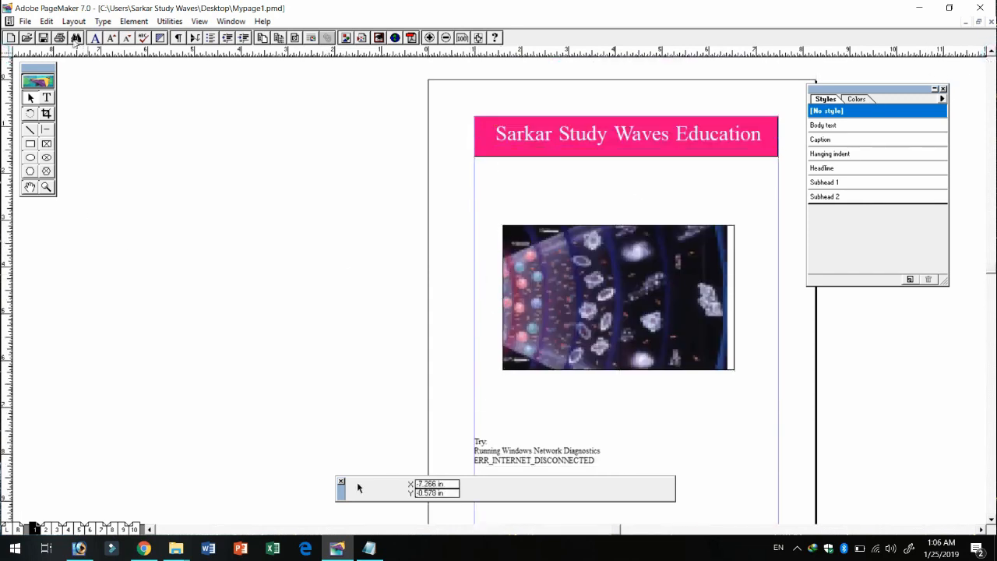
Select all objects on page 1, try moving them together, undo the move, and deselect them.
click(47, 21)
click(73, 116)
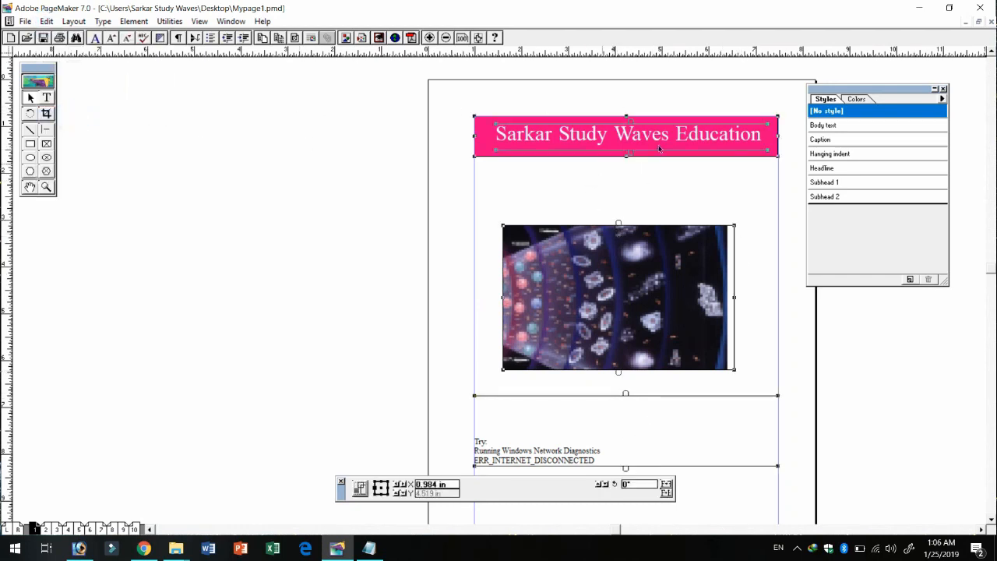
key(ctrl+1)
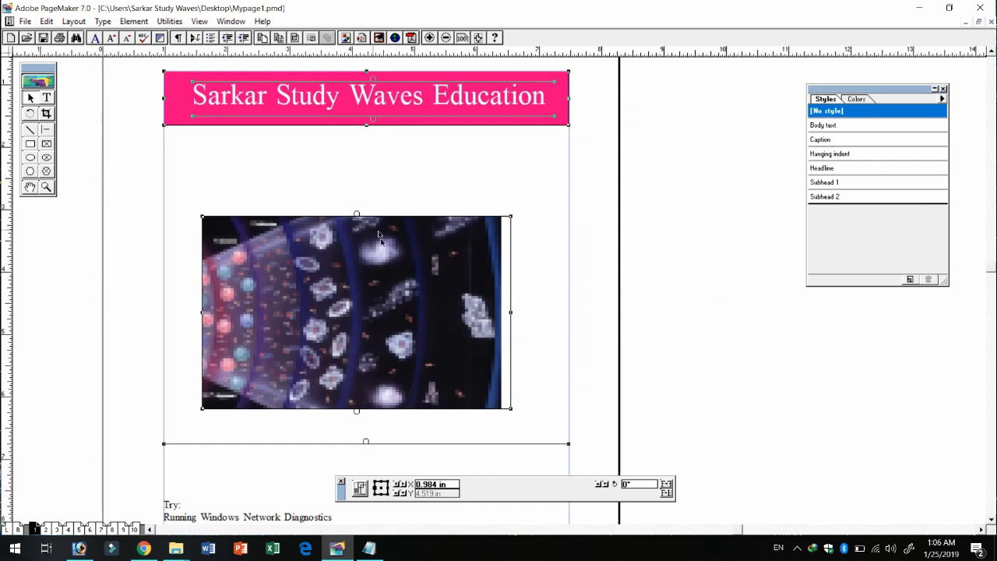
mouse_move(434, 271)
mouse_down()
mouse_move(459, 273)
mouse_move(425, 279)
mouse_up()
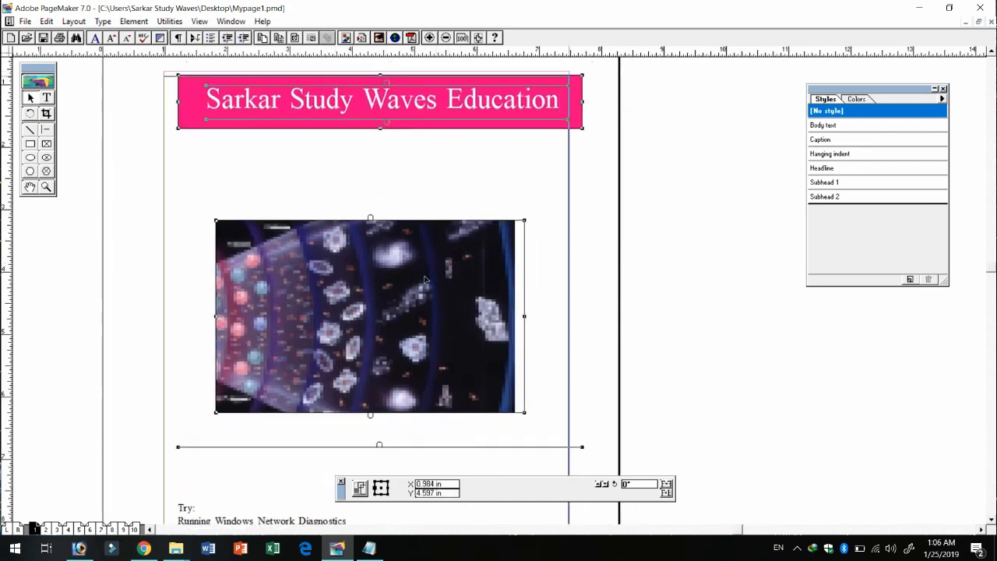
key(ctrl+z)
click(532, 223)
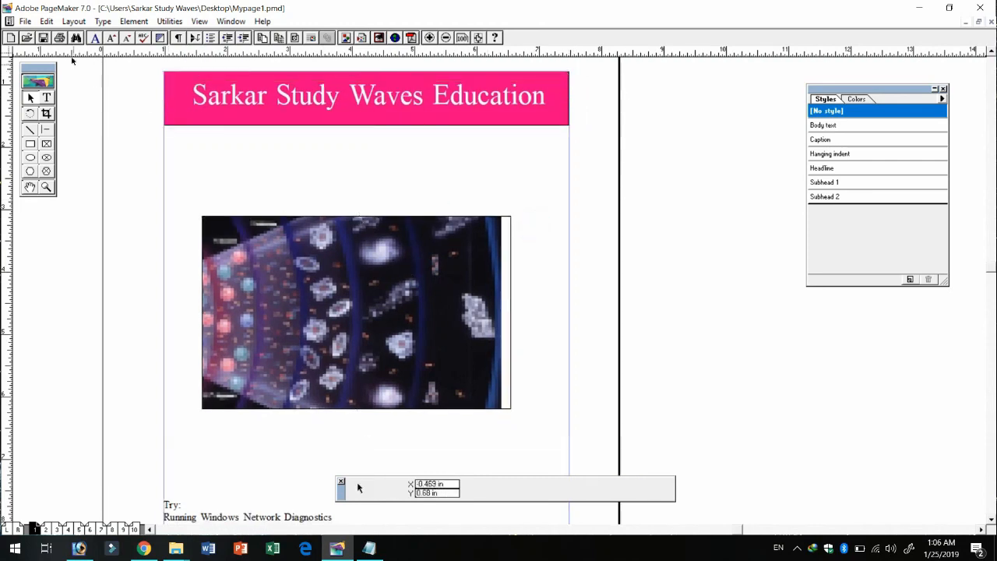
Select everything on page 1 once more and apply Deselect All.
click(46, 21)
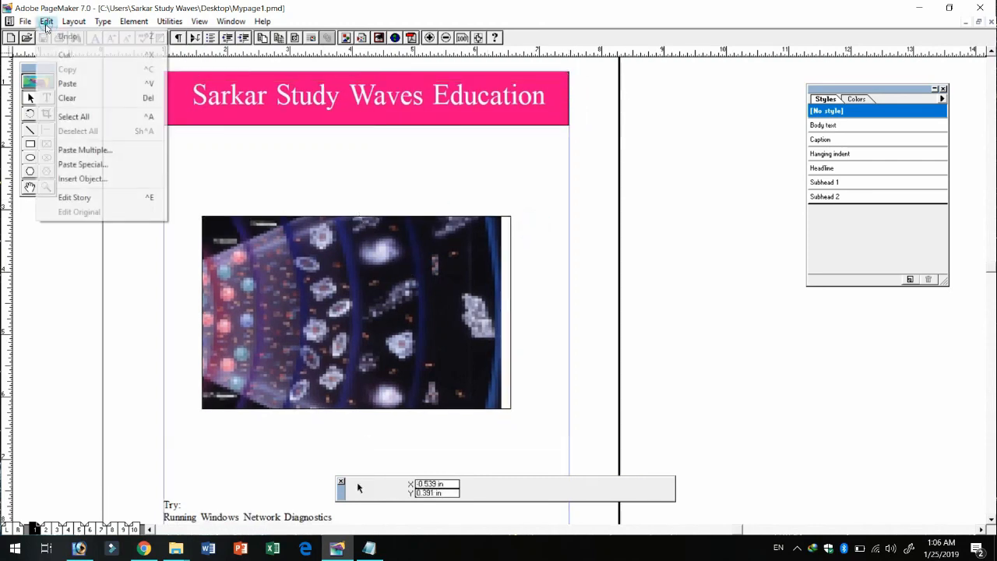
click(396, 275)
key(ctrl+a)
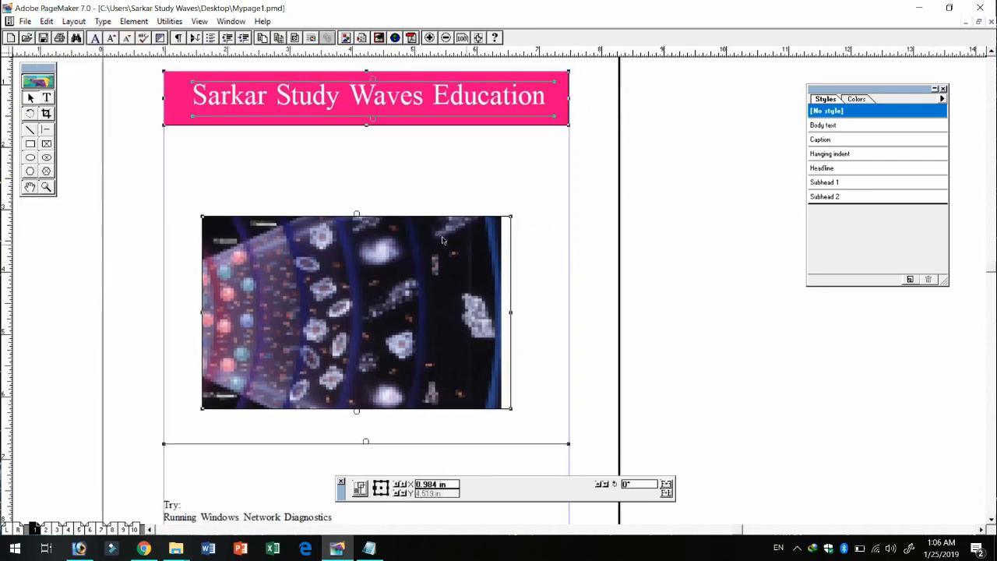
click(47, 22)
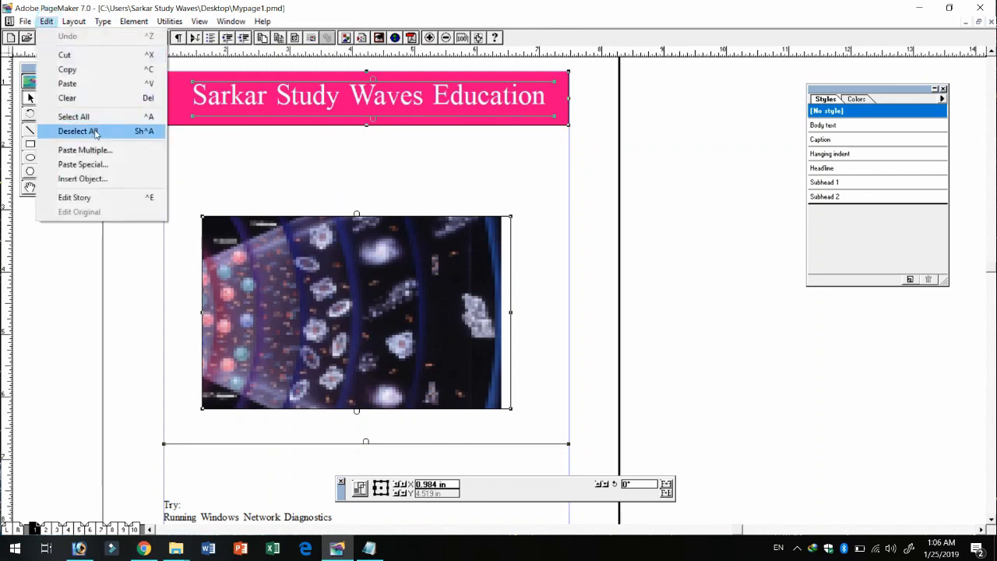
click(133, 138)
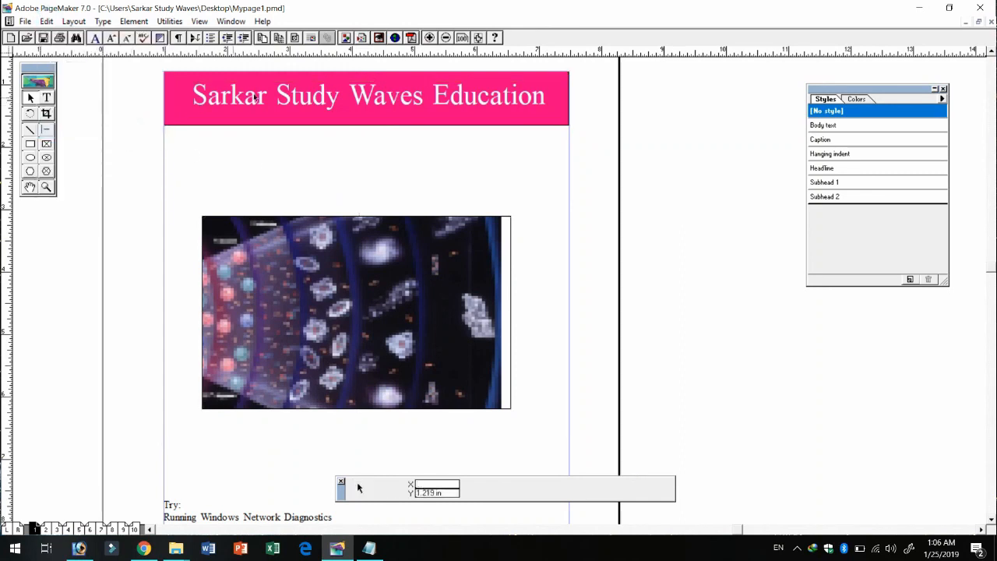
Cancel Paste Special without pasting and deselect the story text.
click(46, 22)
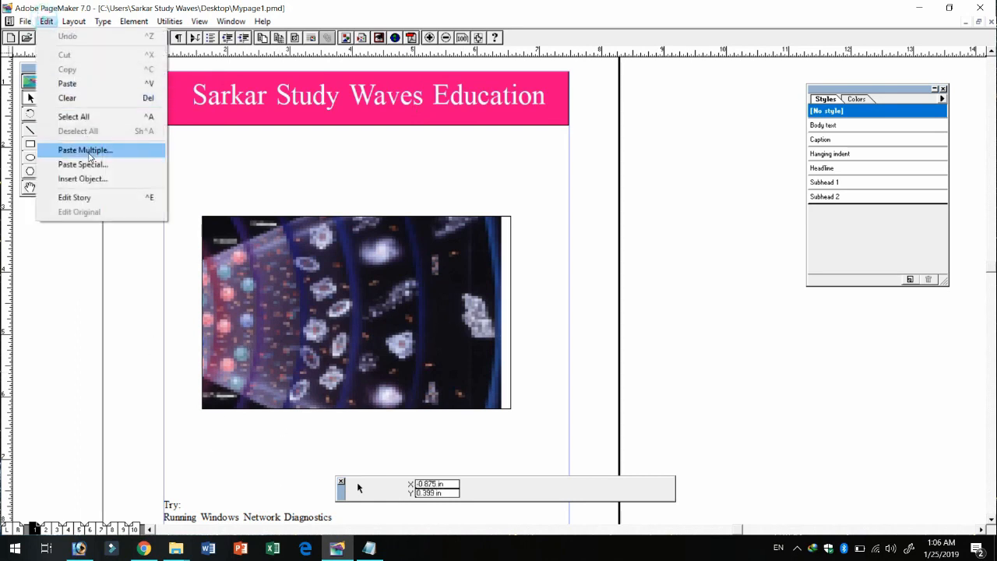
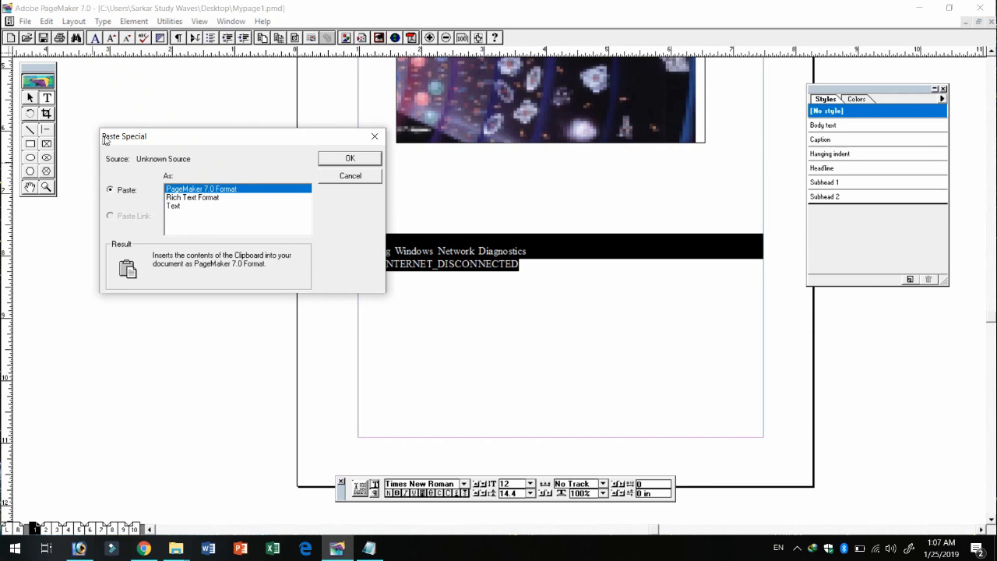
click(359, 183)
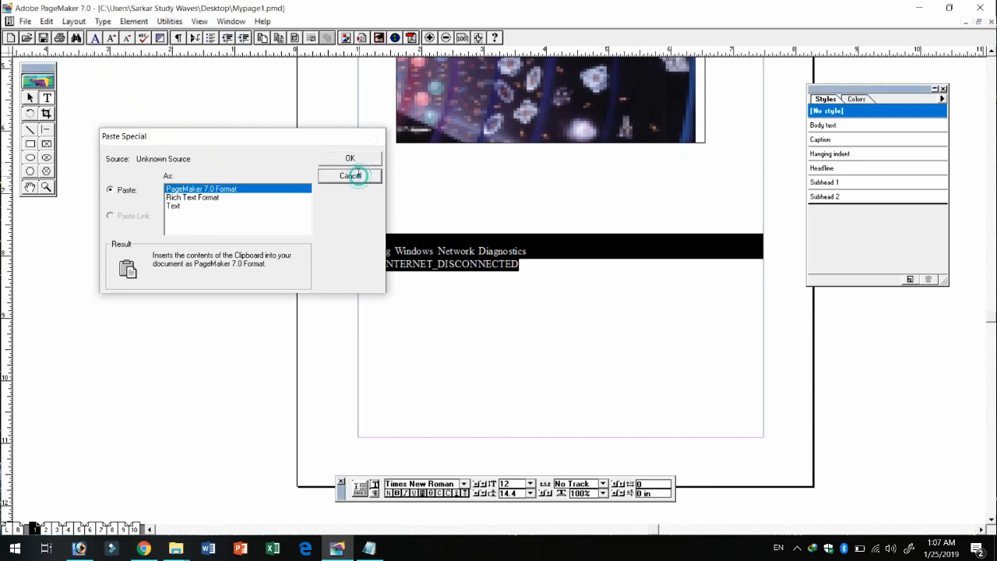
click(47, 21)
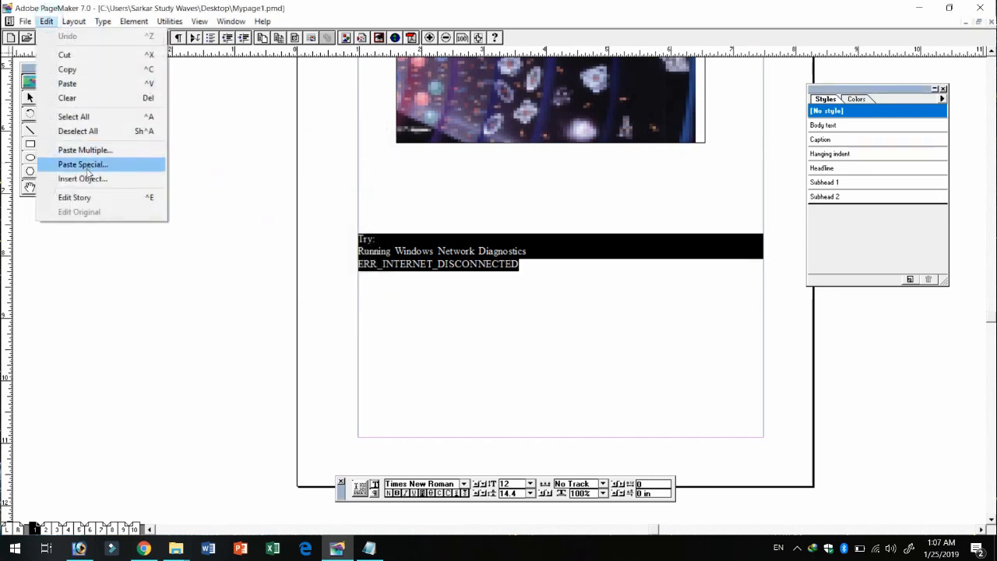
click(545, 348)
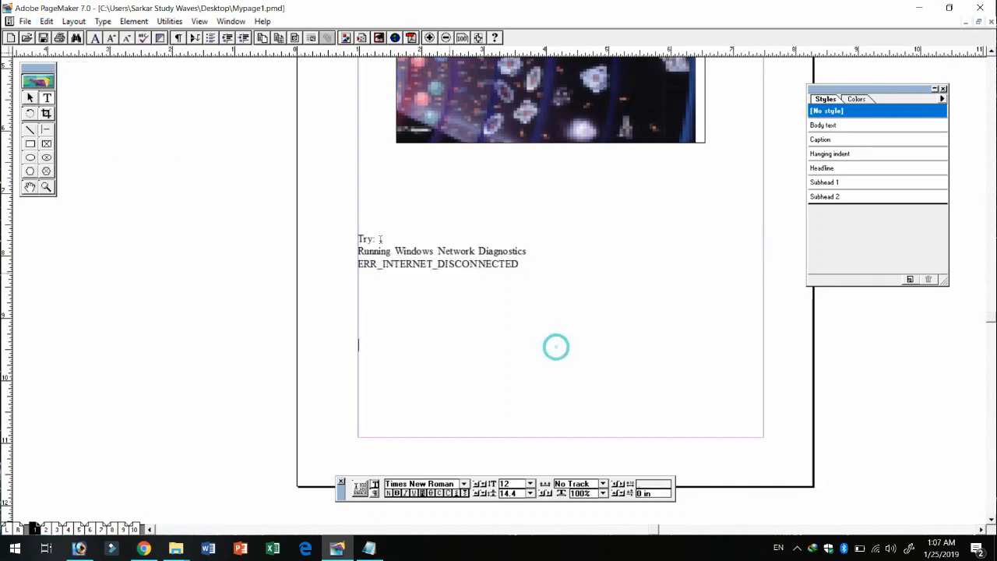
Delete the text block below the picture containing "Try:" and "Running Windows Network Diagnostics".
click(30, 97)
click(439, 225)
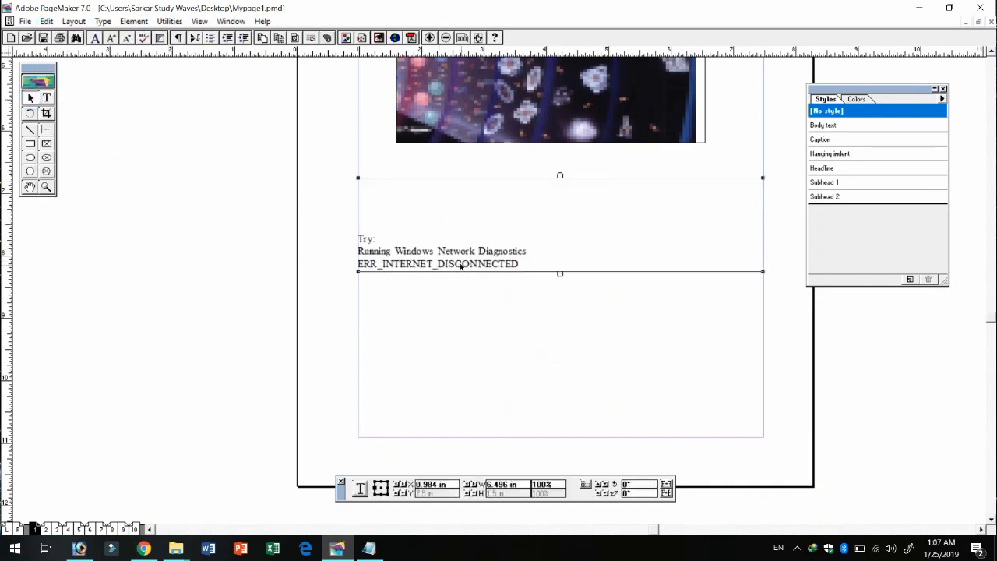
key(Delete)
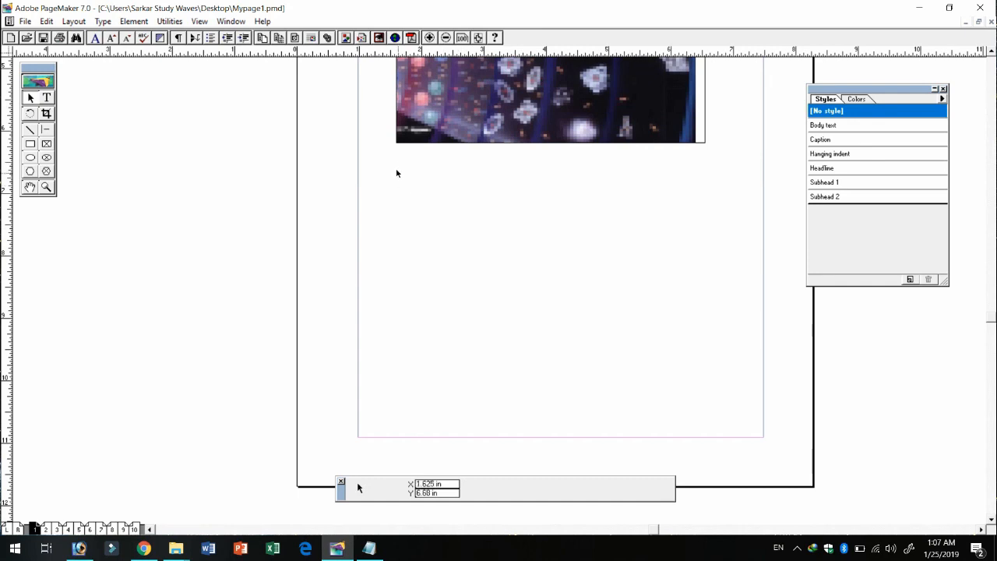
Go to the blank spread of pages 2 and 3 and open the Insert Object dialog.
key(ctrl+space)
click(668, 150)
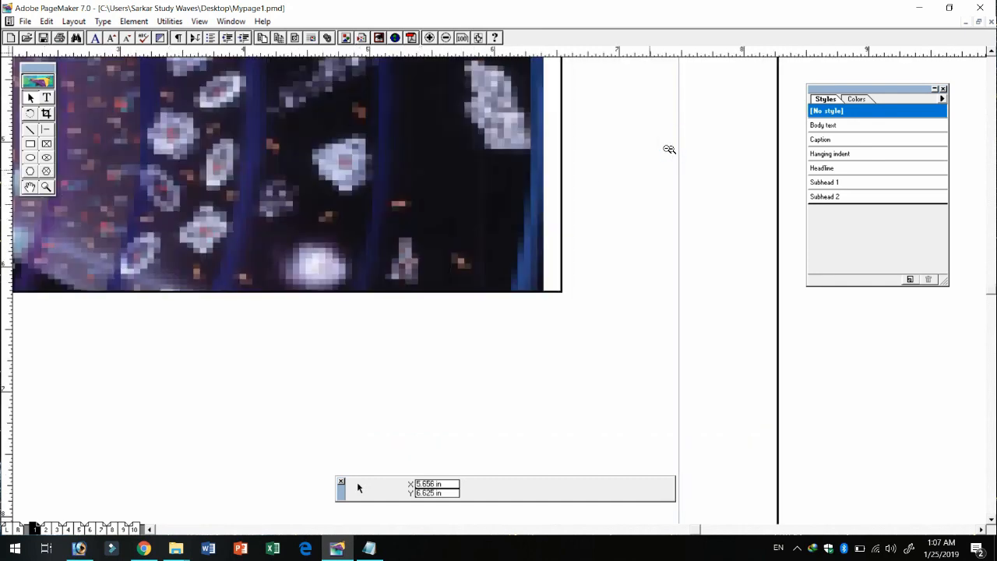
ctrl+alt+click(669, 150)
ctrl+alt+click(303, 387)
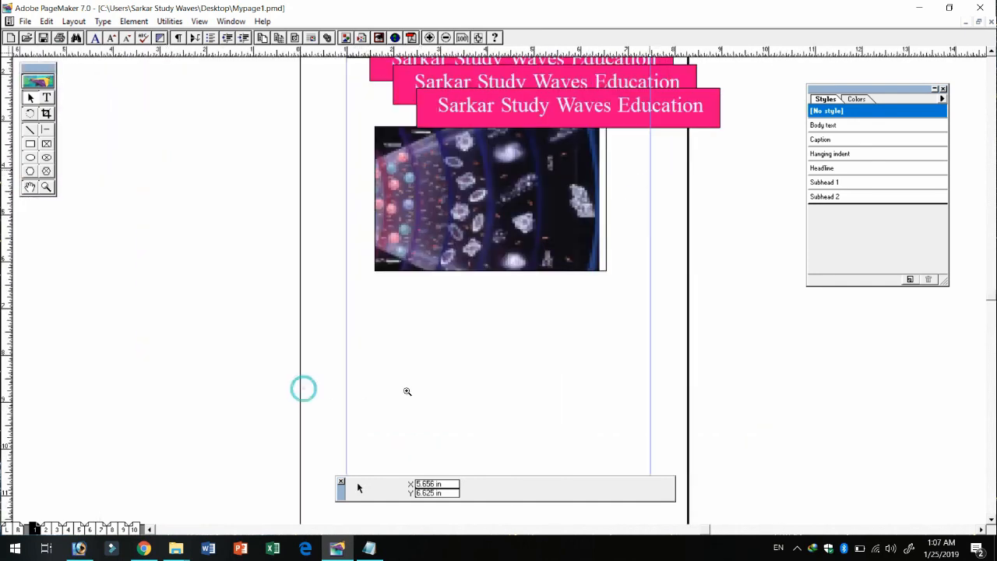
click(509, 361)
click(46, 21)
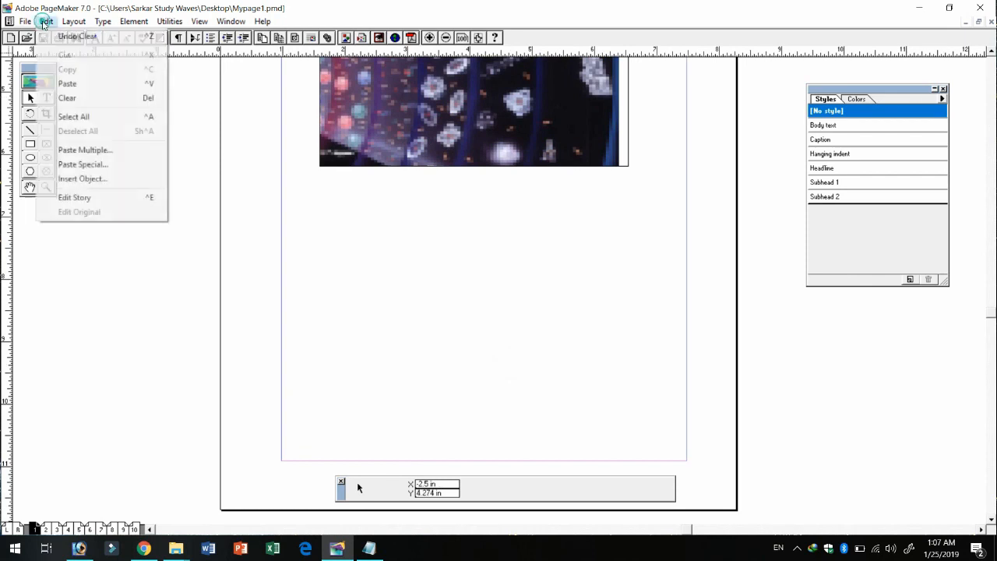
click(47, 530)
click(47, 21)
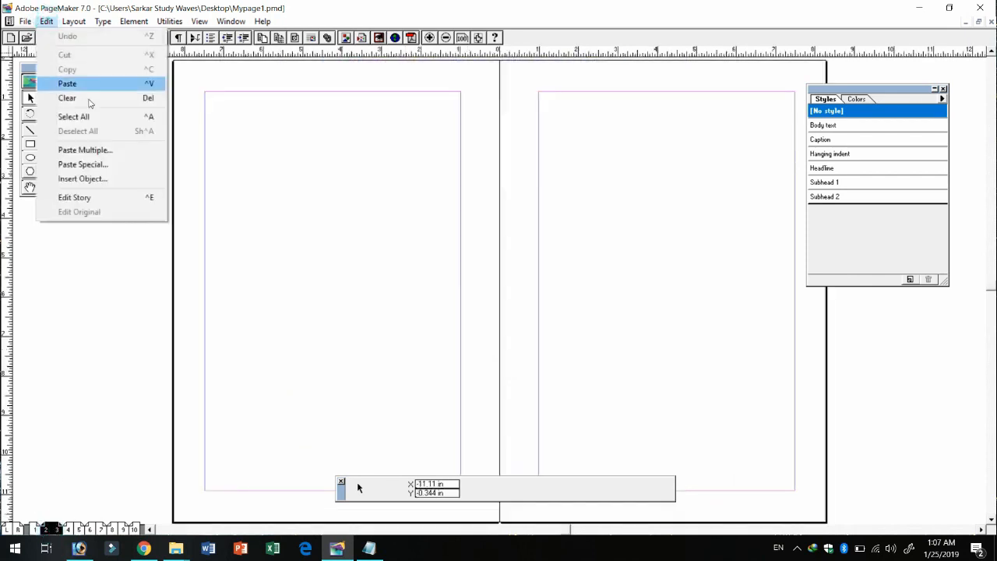
click(102, 178)
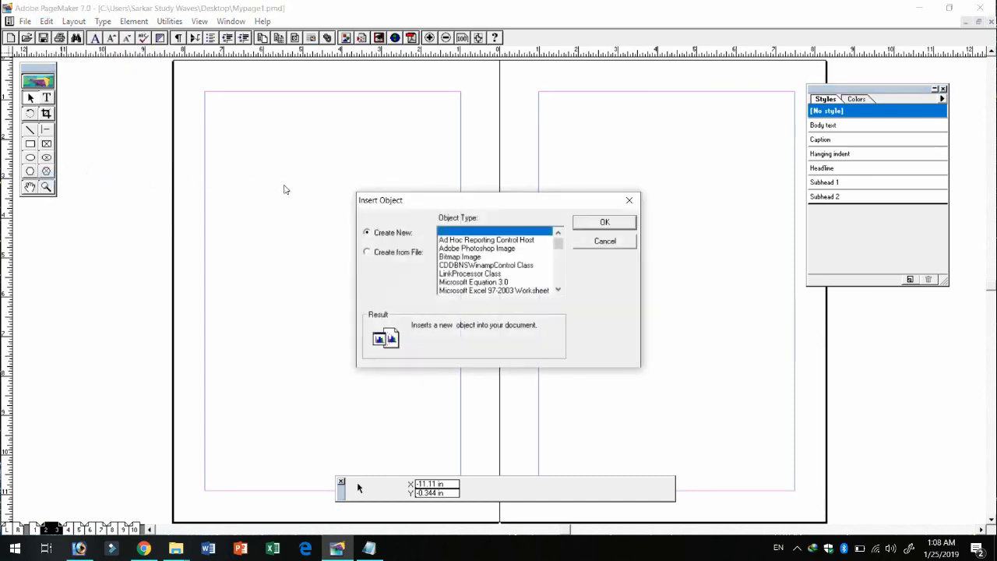
Browse the object types available for insertion, picking Microsoft Excel Worksheet and Bitmap Image in turn.
click(558, 288)
click(558, 288)
click(558, 288)
click(558, 288)
click(558, 289)
click(480, 275)
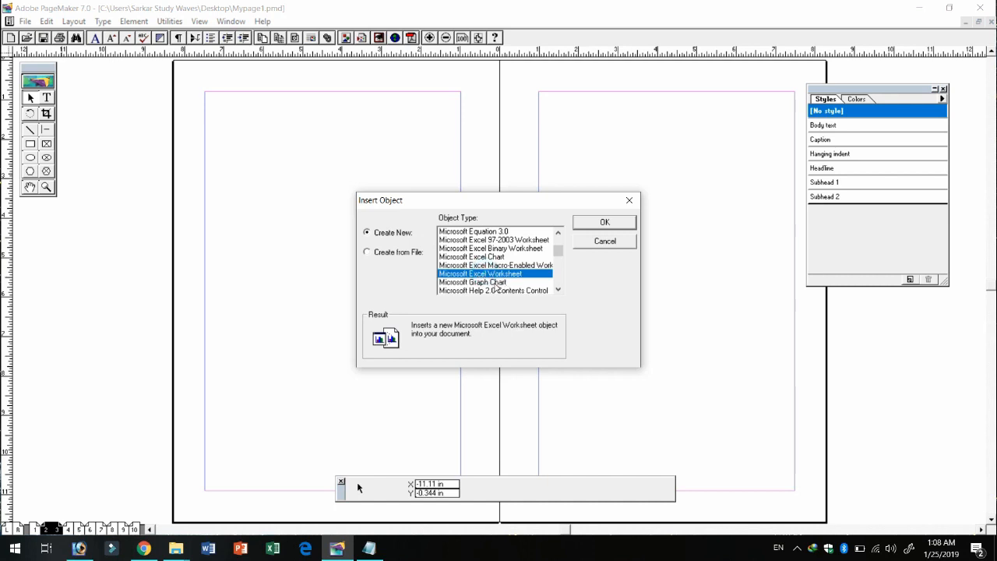
click(558, 241)
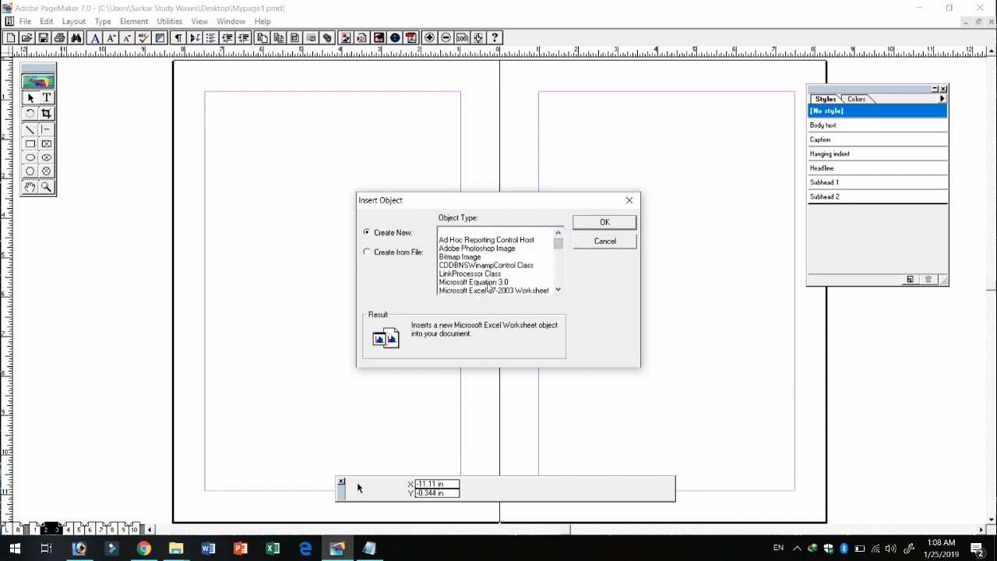
click(462, 257)
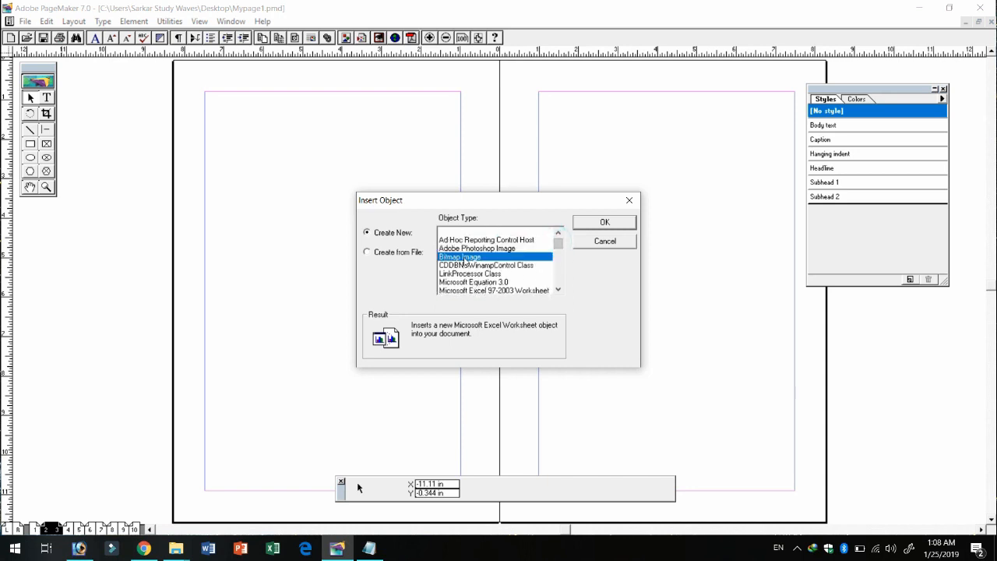
Insert a newly created Microsoft Excel Worksheet object, checking the Create from File option before confirming.
click(559, 290)
click(558, 289)
click(559, 290)
click(559, 290)
click(558, 290)
click(558, 290)
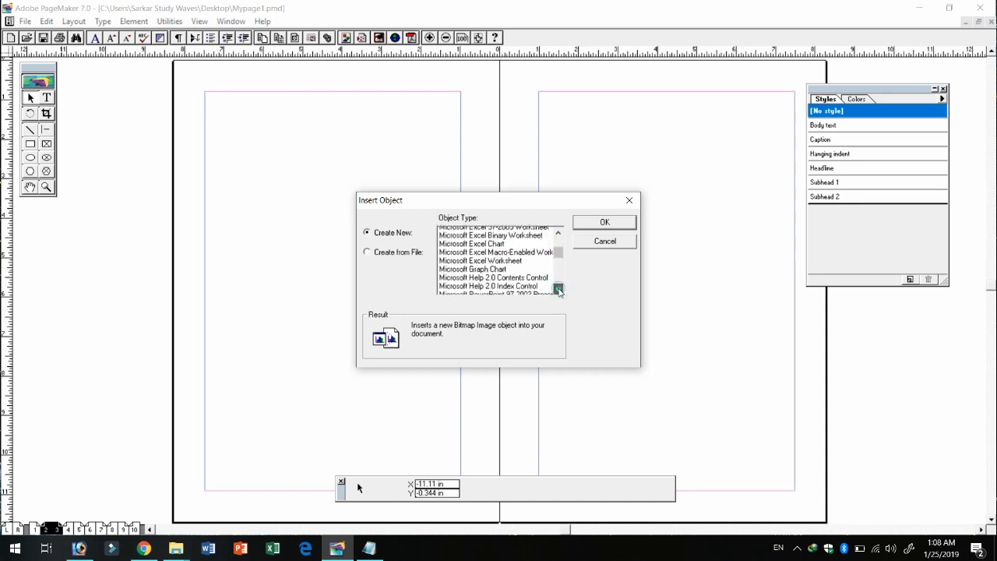
click(508, 258)
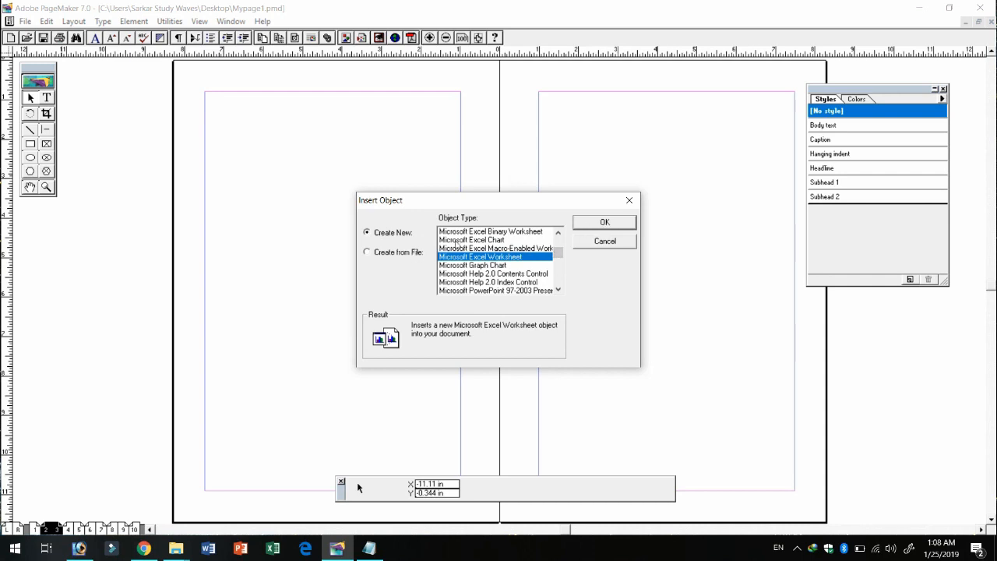
click(399, 256)
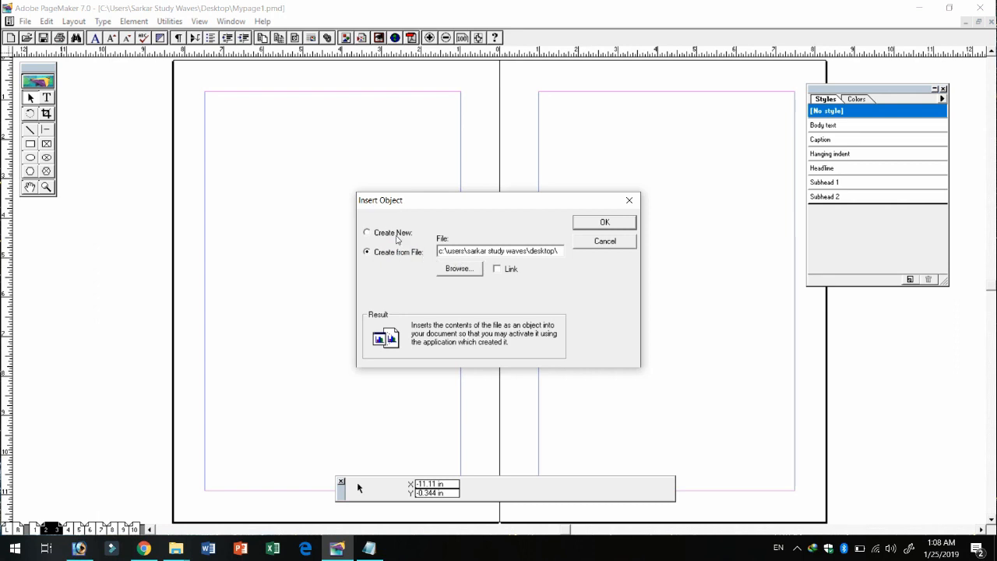
click(395, 233)
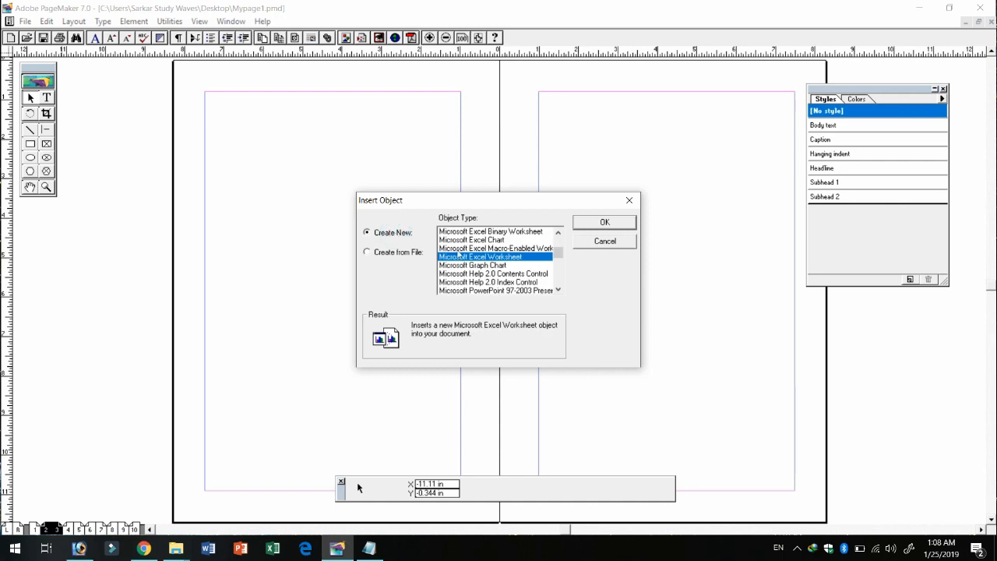
click(601, 224)
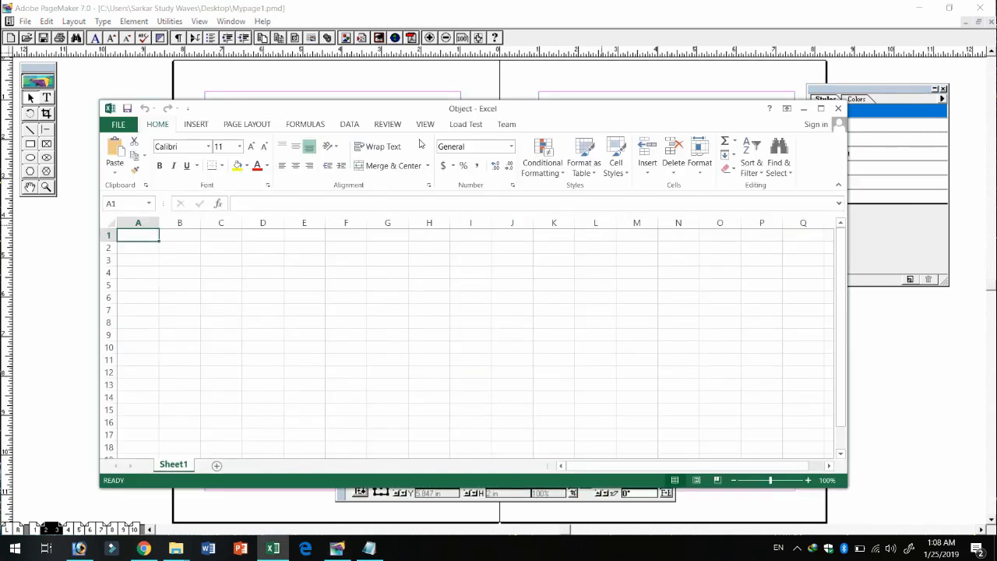
Enter the column headings Rno, Name, Address and Course in cells A1 to D1 of the worksheet.
drag(442, 116, 487, 88)
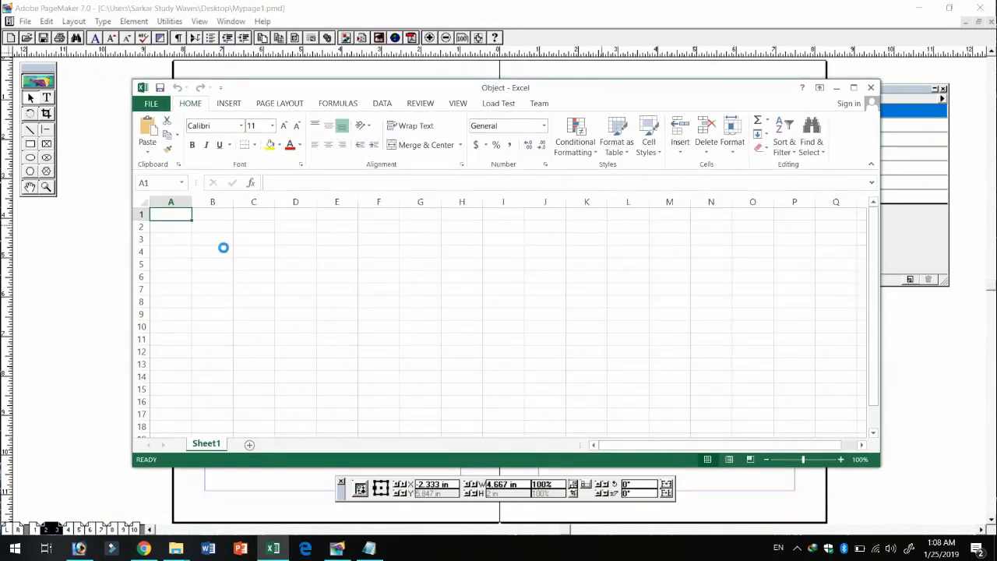
ctrl+scroll(227, 244, up, 5)
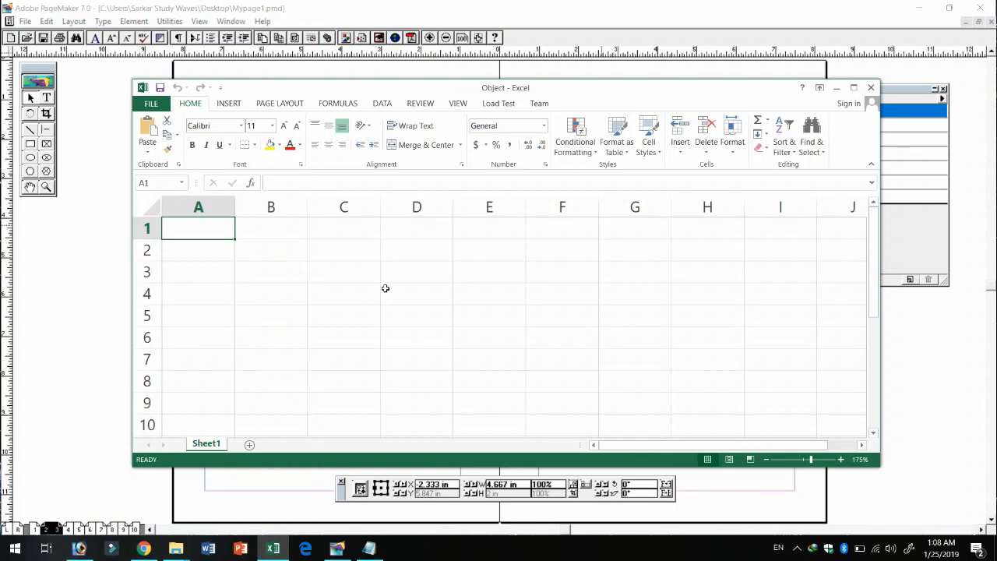
text(Rno)
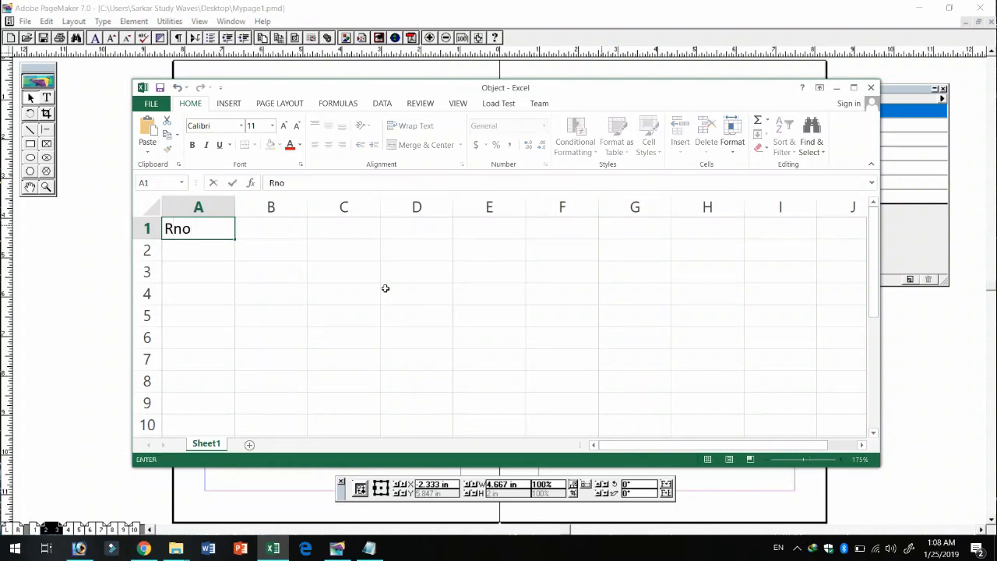
key(Tab)
text(Name)
key(Tab)
text(Address)
key(Tab)
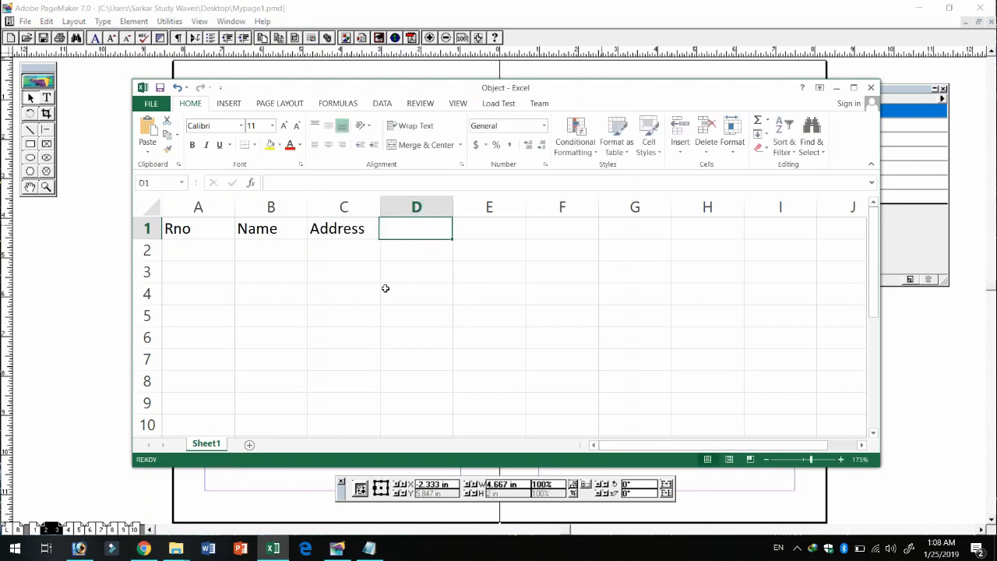
text(F)
key(BackSpace)
text(Course)
key(Return)
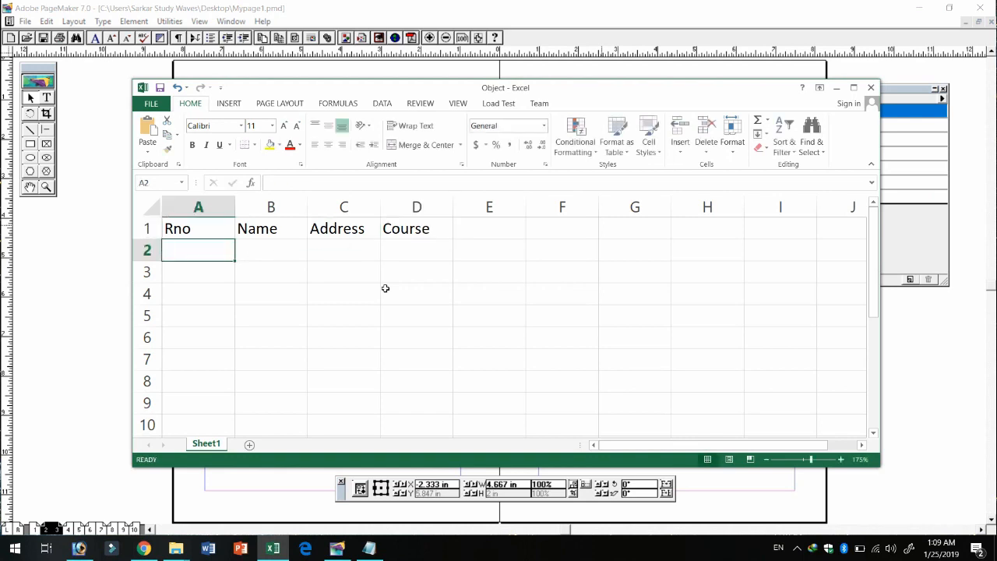
Fill row 2 with roll number 1101, the first student's name, address Chhindwara and course MSC.
text(11)
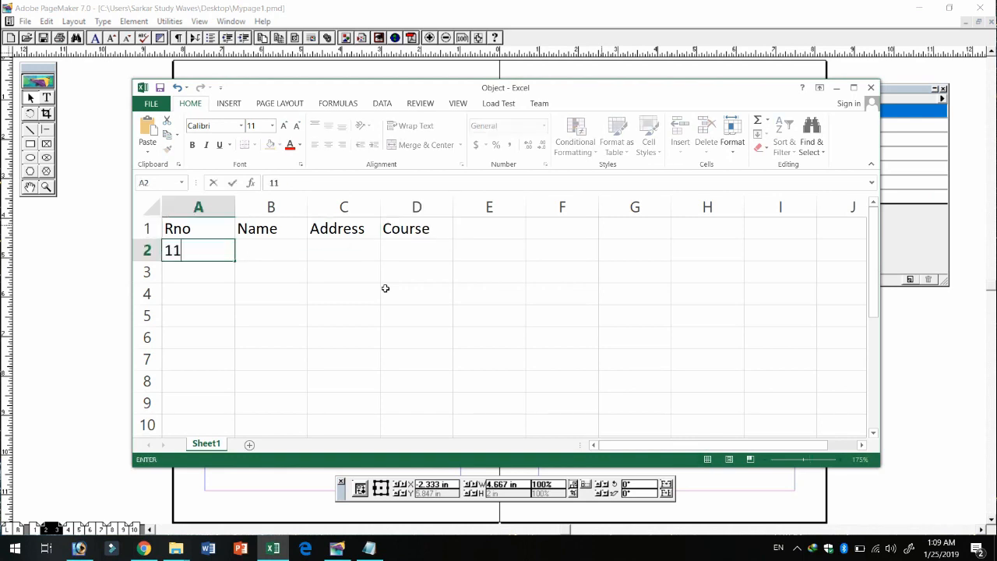
text(01)
key(Tab)
text(Rakesh)
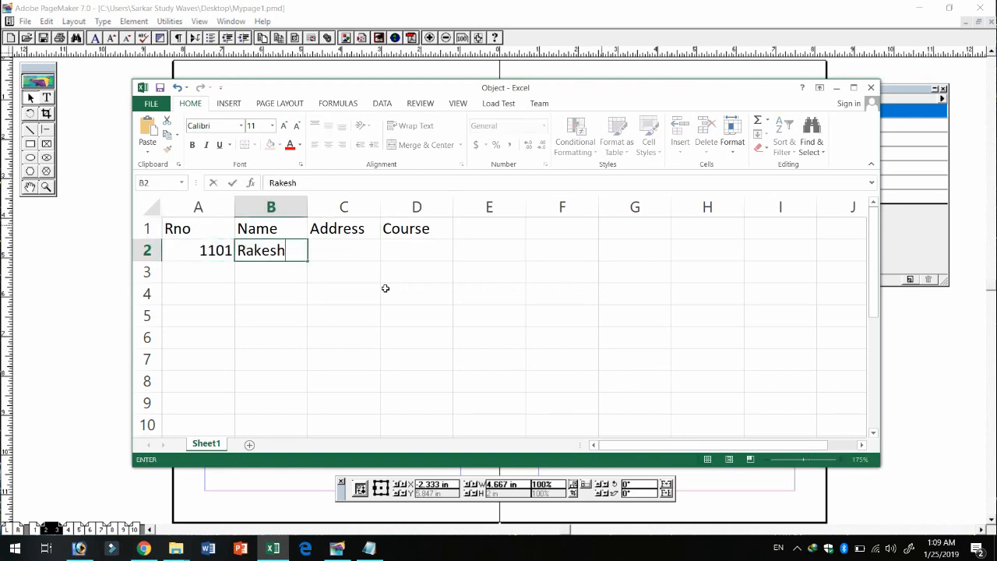
key(Tab)
text(Chhindwara)
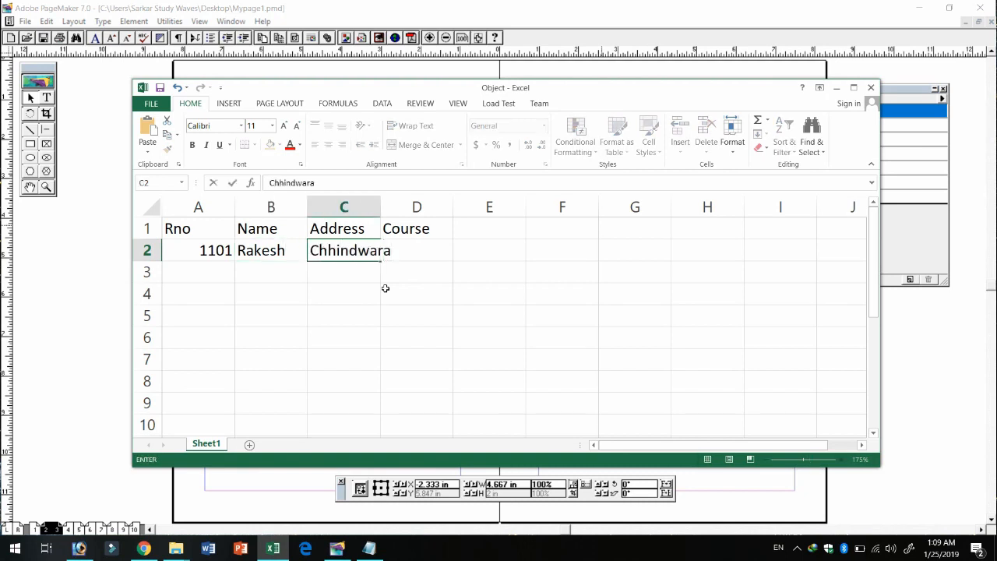
key(Tab)
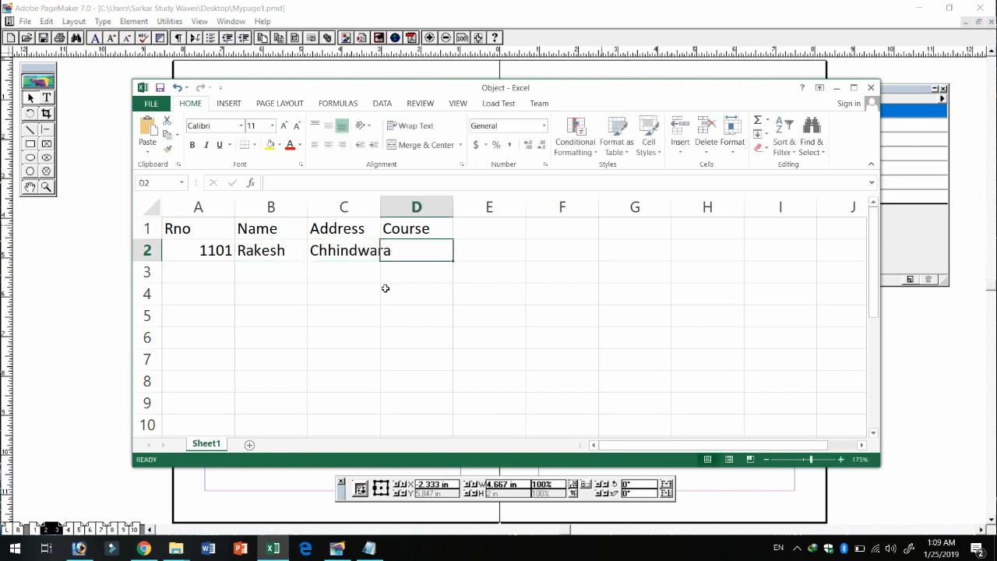
text(BCA)
key(BackSpace)
key(BackSpace)
key(BackSpace)
text(MS)
key(Return)
Fill row 3 with roll number 1102, the second student's name, address Bhopal and course BCA.
text(1102)
key(Tab)
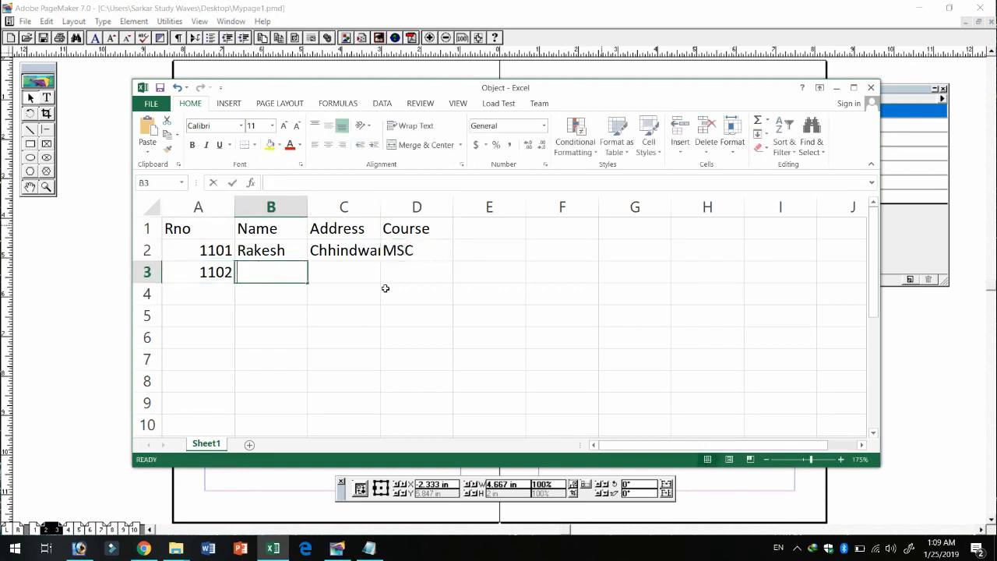
text(Mukes)
key(BackSpace)
key(BackSpace)
text(kesh)
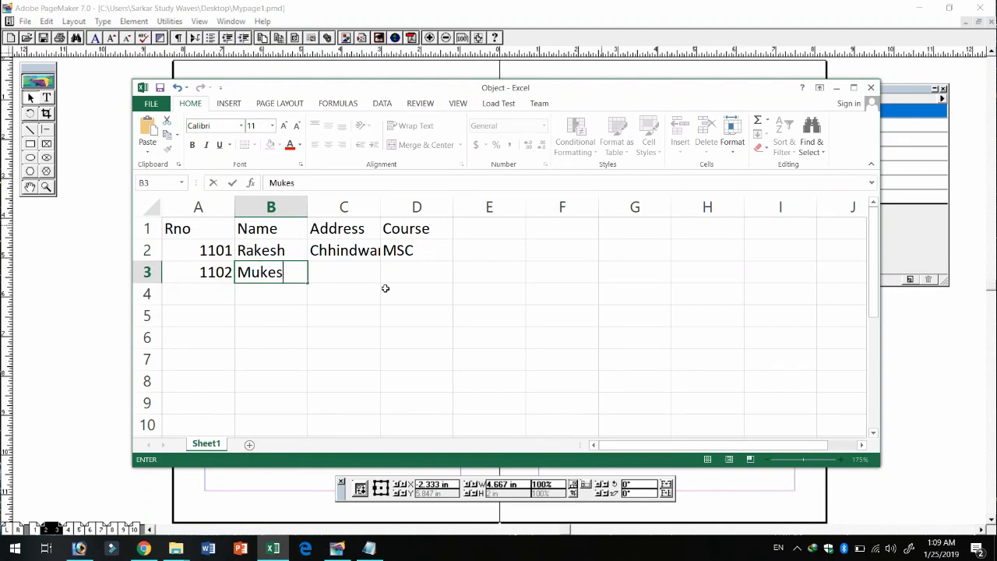
key(Tab)
text(Bh)
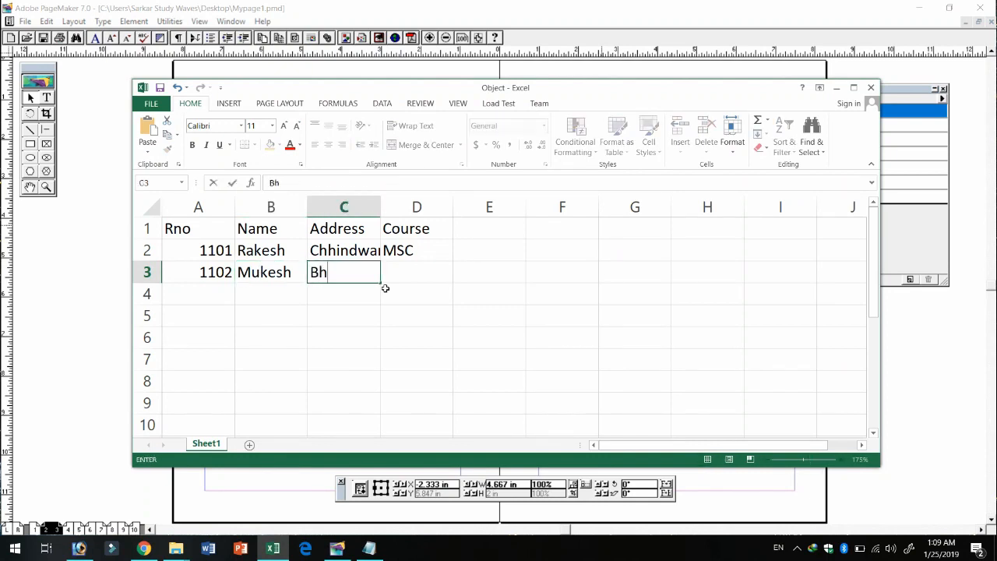
text(opal)
key(Tab)
text(BCA)
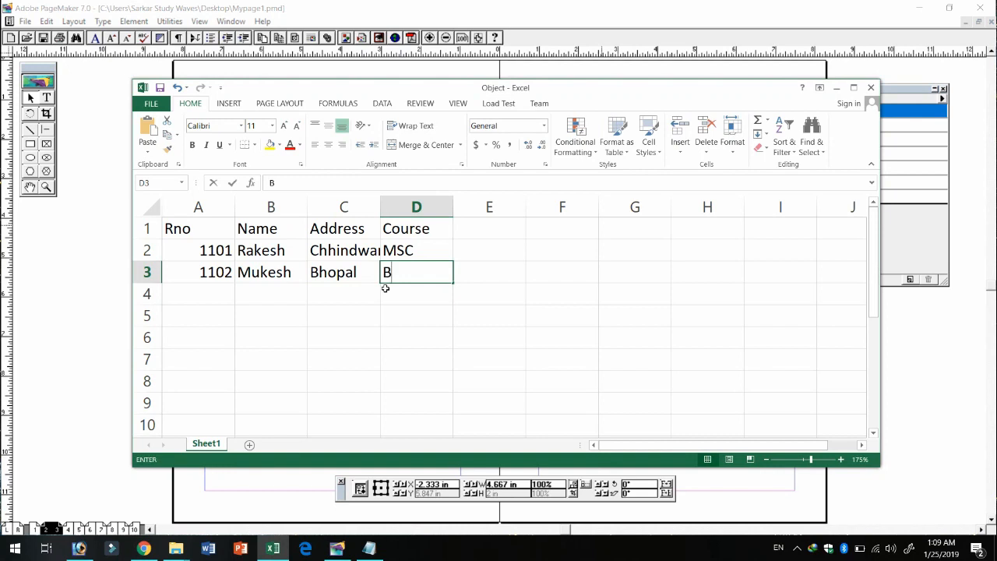
Widen the Address column to fit its longest entry and apply all borders to cells A1 to D3.
click(374, 202)
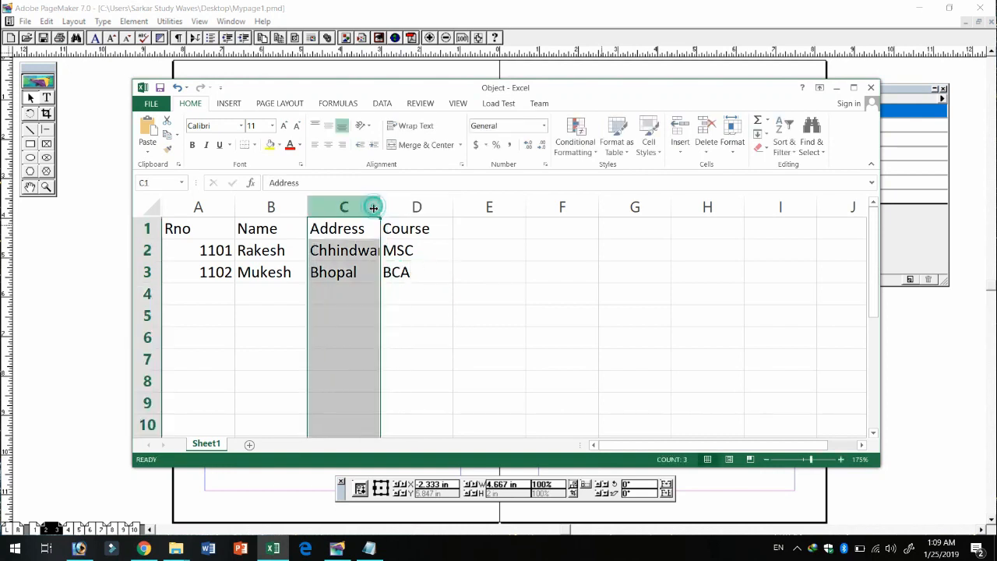
drag(380, 203, 397, 206)
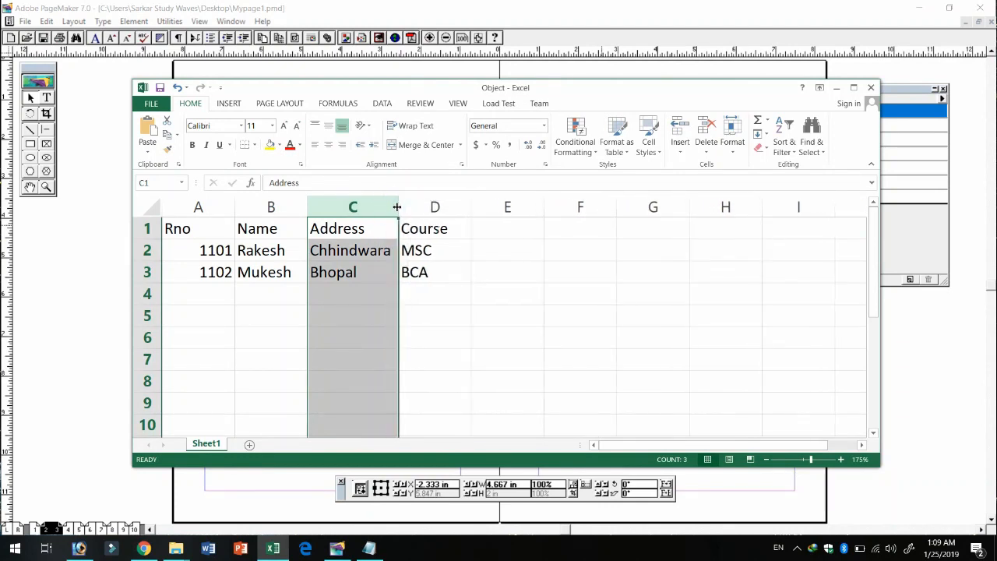
click(408, 268)
click(206, 229)
drag(206, 228, 413, 267)
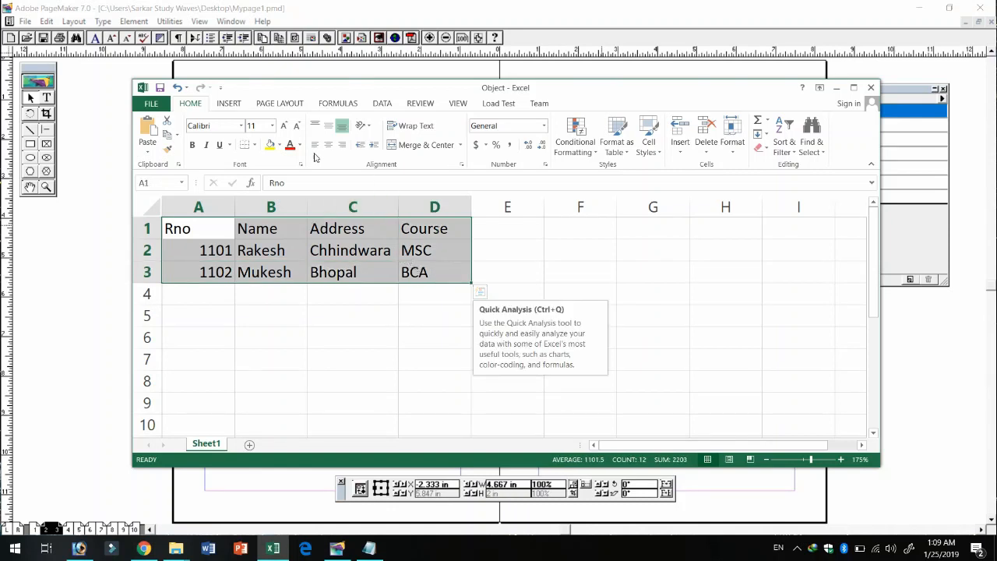
click(254, 145)
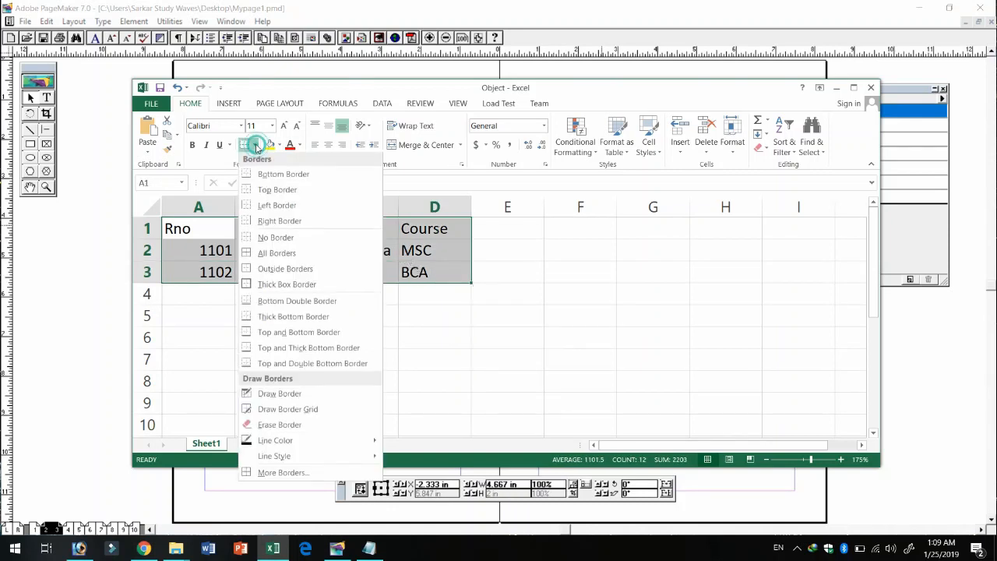
click(269, 254)
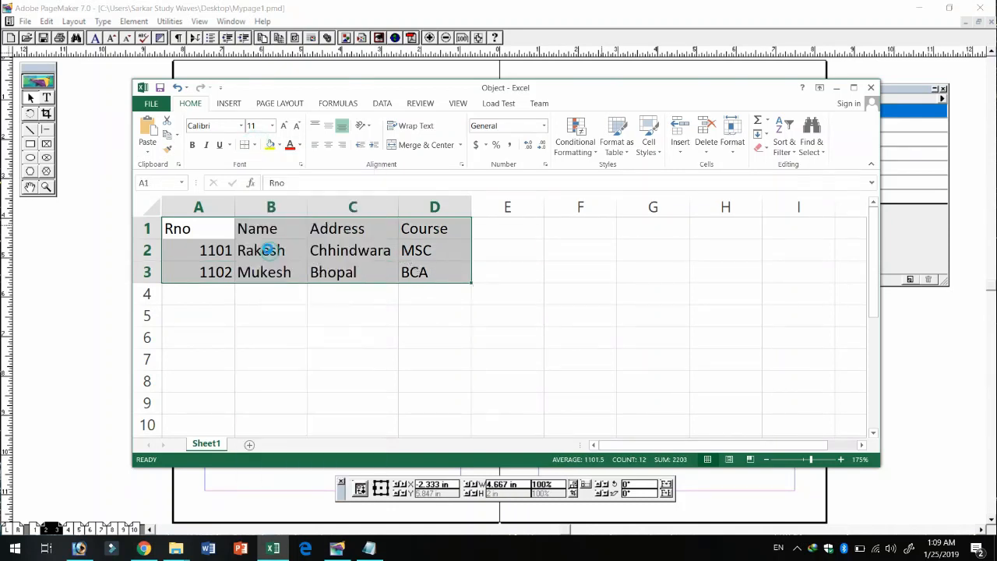
Close the worksheet to return to the publication and move the embedded table to the upper-left margin corner of page 2.
click(151, 103)
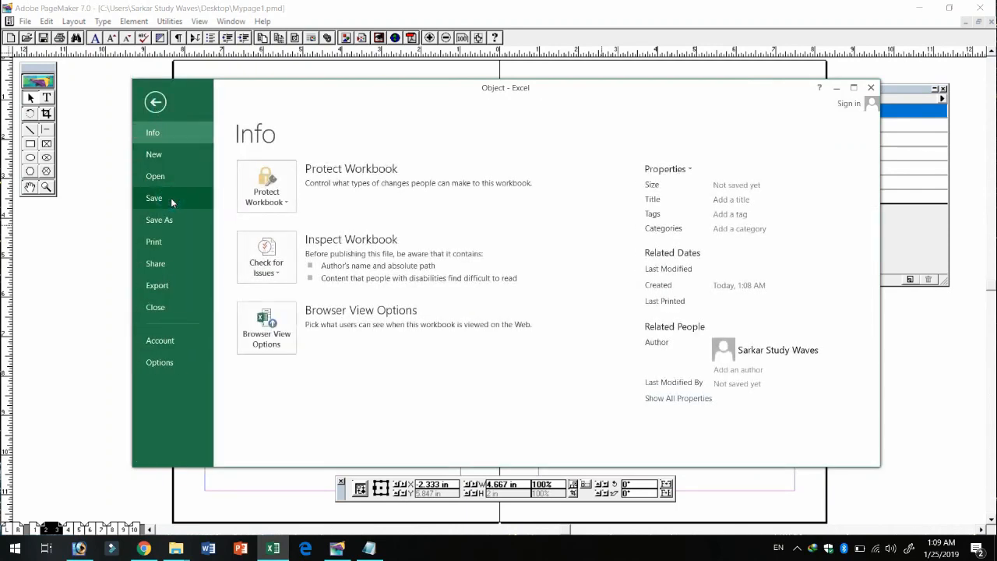
click(872, 88)
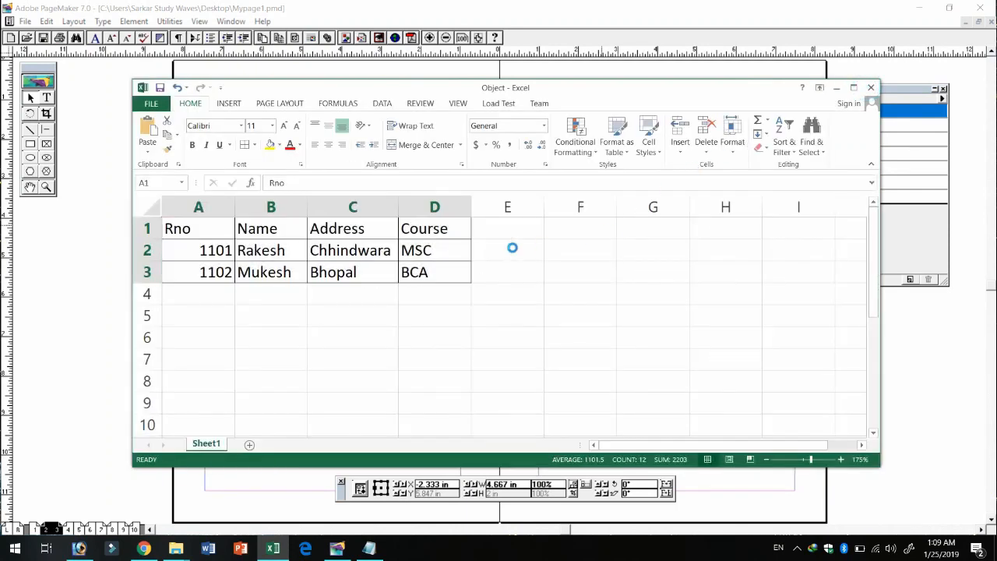
drag(481, 287, 247, 98)
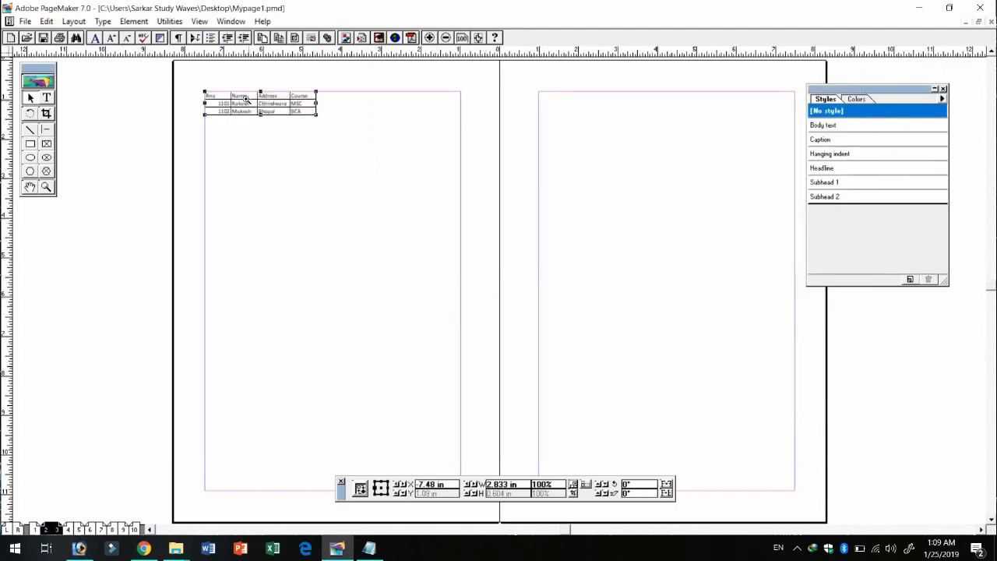
Resize the embedded table to span page 2's margins, about 6.5 in wide and 1.38 in high.
click(246, 99)
click(566, 301)
click(498, 283)
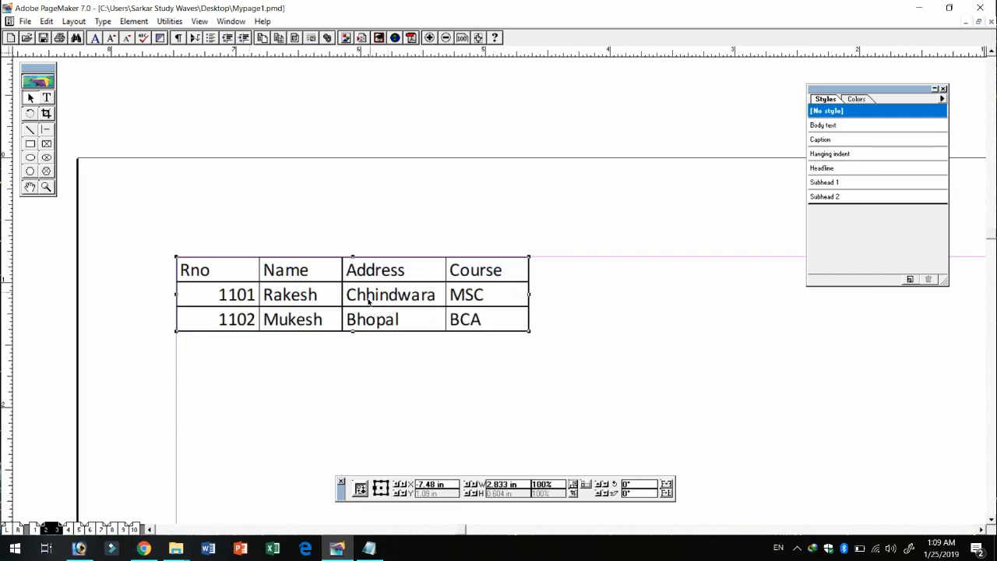
drag(524, 333, 779, 376)
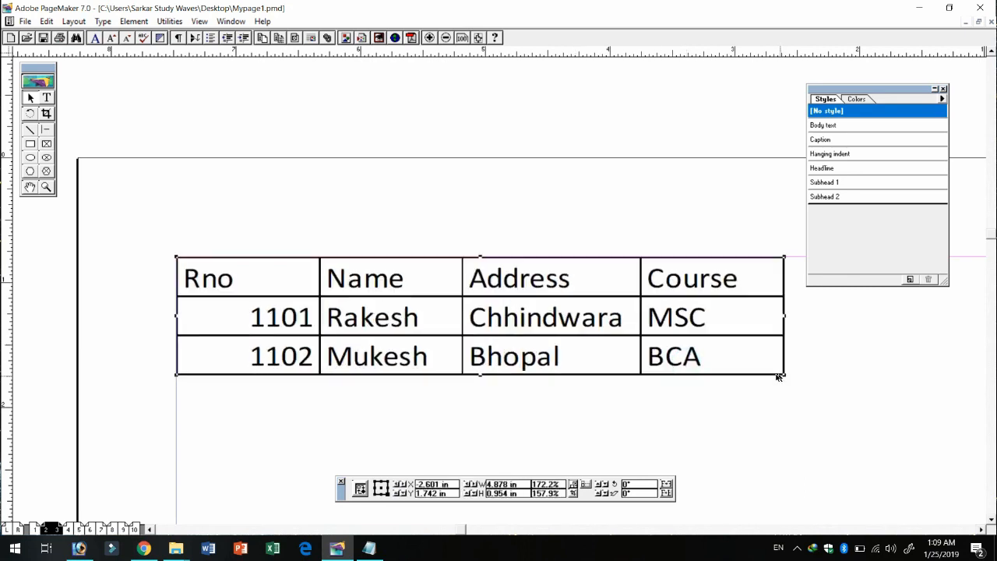
ctrl+click(669, 343)
drag(556, 309, 657, 349)
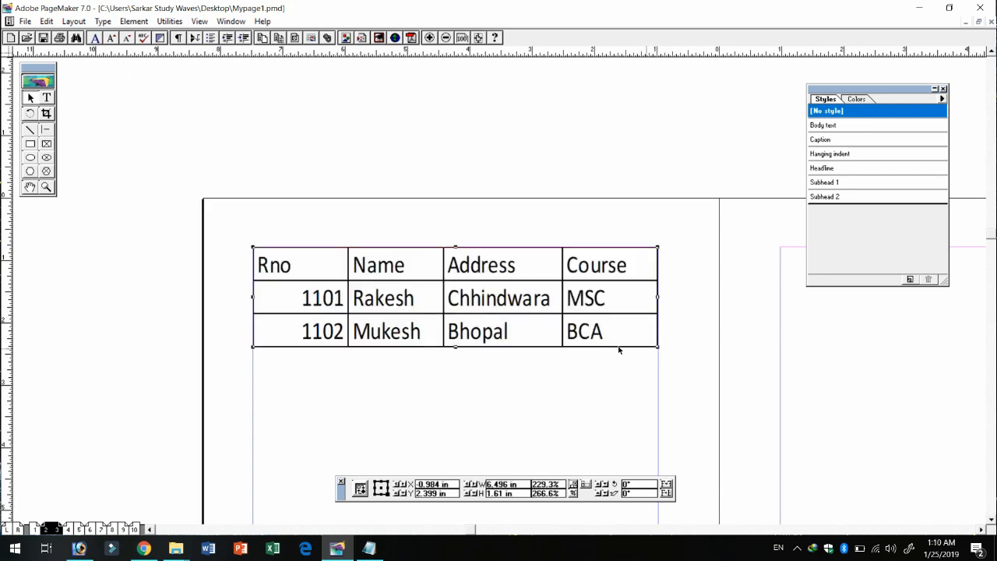
drag(454, 350, 461, 333)
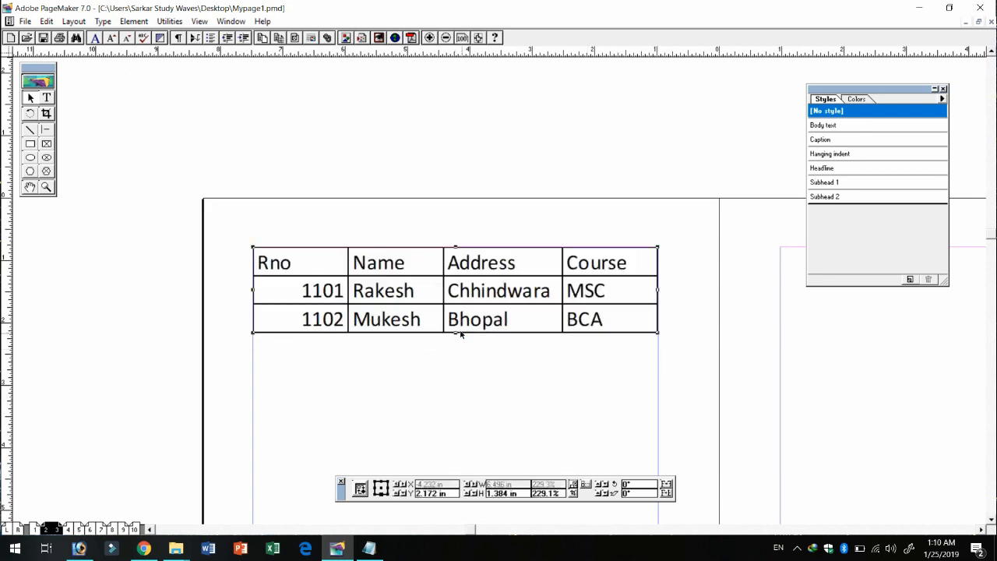
Open the embedded table for editing in Excel and make the header row A1 to D1 bold and red.
double_click(426, 297)
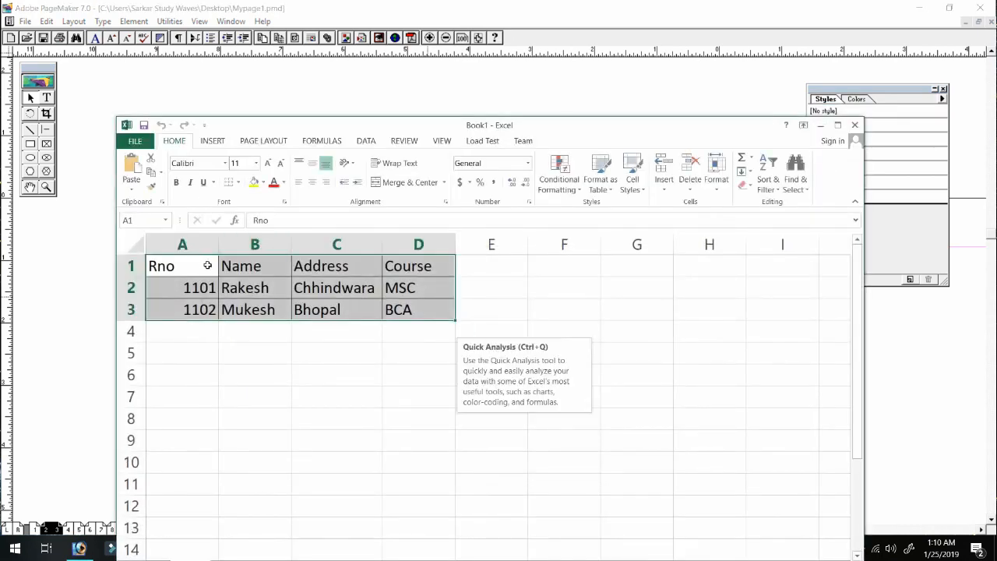
drag(191, 259, 441, 265)
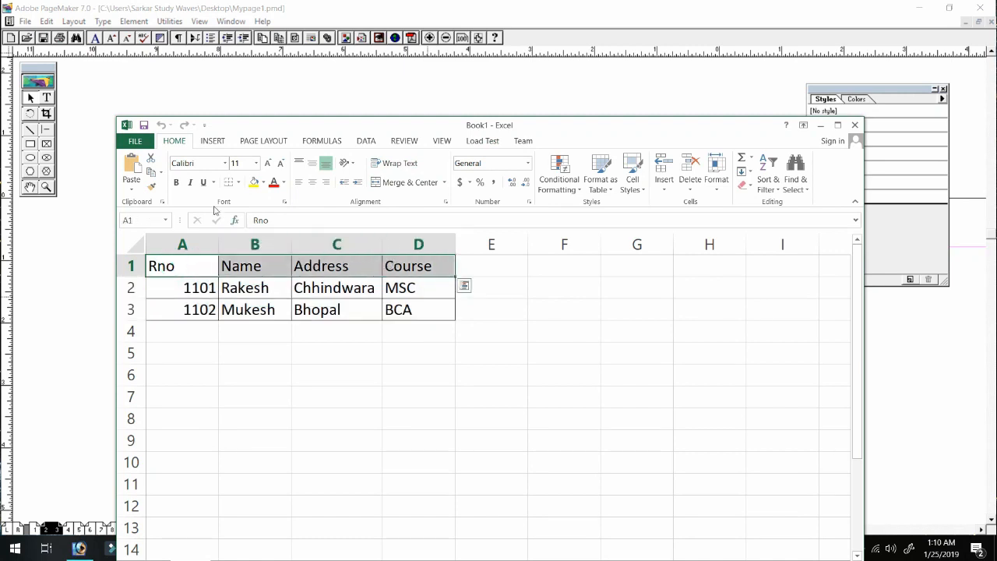
click(176, 183)
click(274, 182)
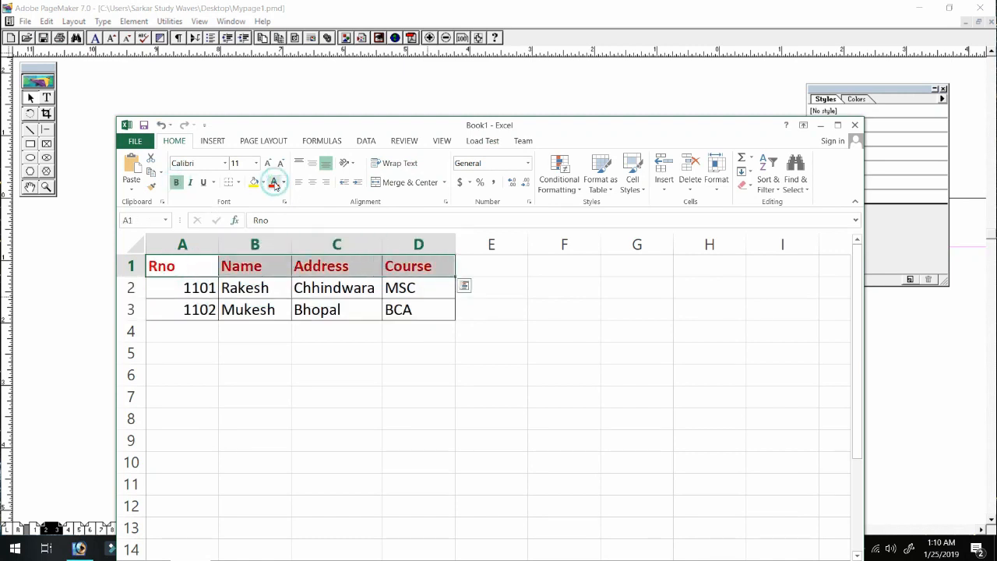
Fill the header row A1 to D1 with light blue and close the worksheet to update the table in the publication.
drag(182, 279, 390, 306)
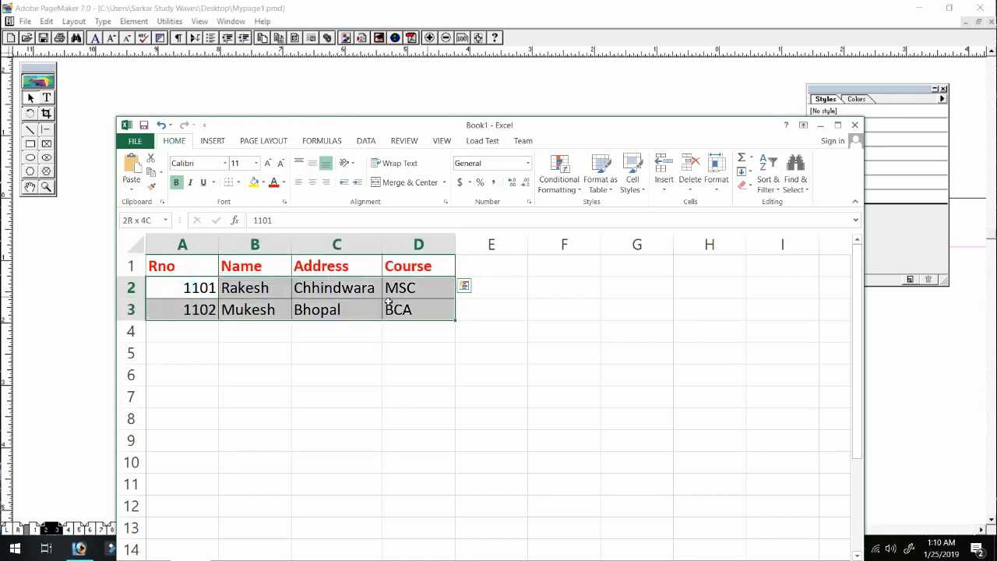
drag(194, 266, 425, 266)
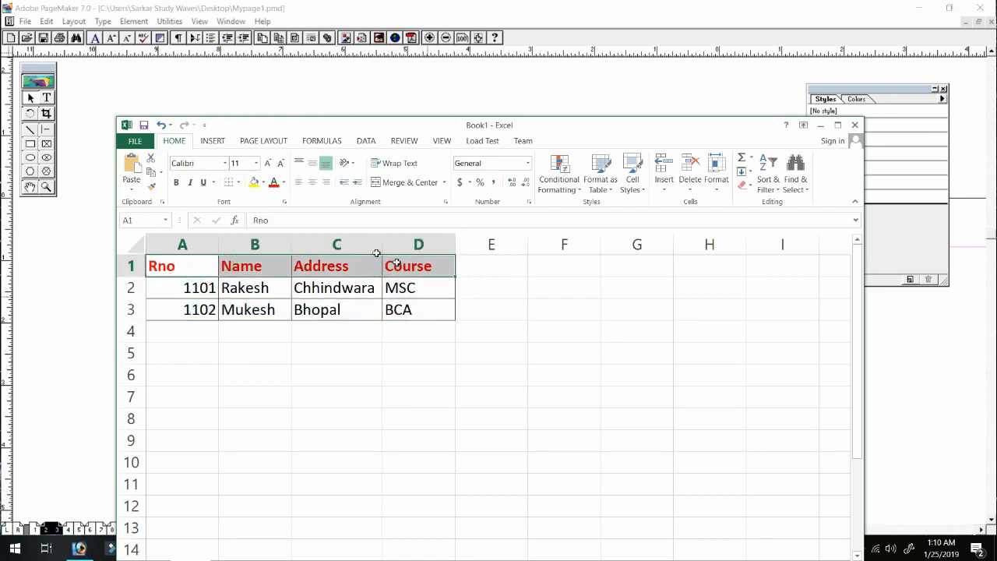
click(263, 183)
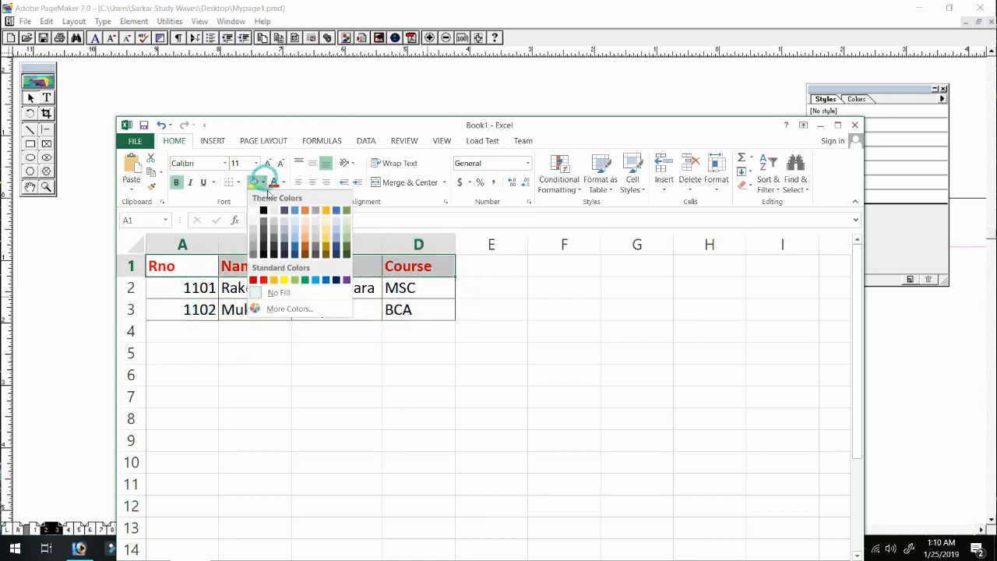
click(314, 280)
click(304, 287)
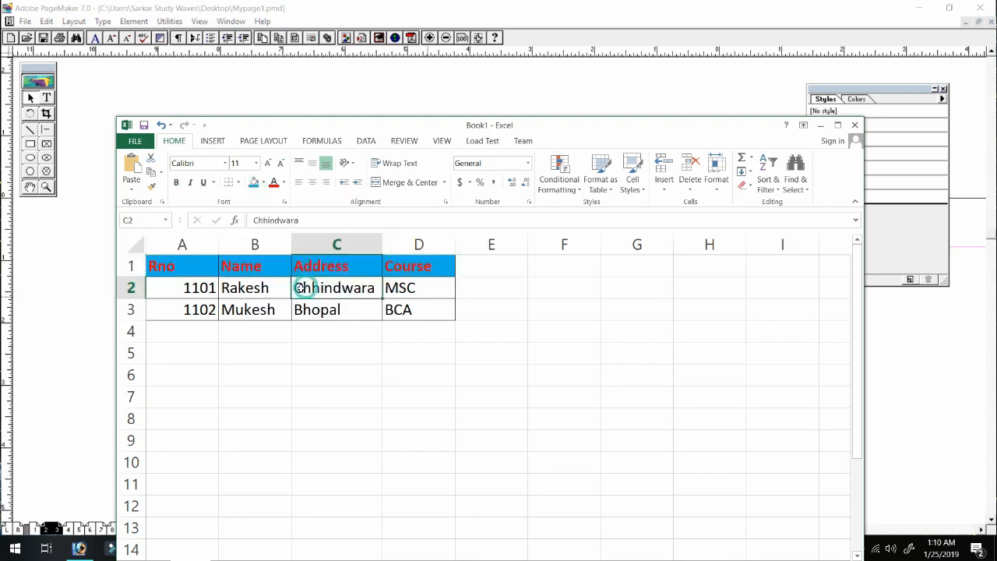
click(134, 141)
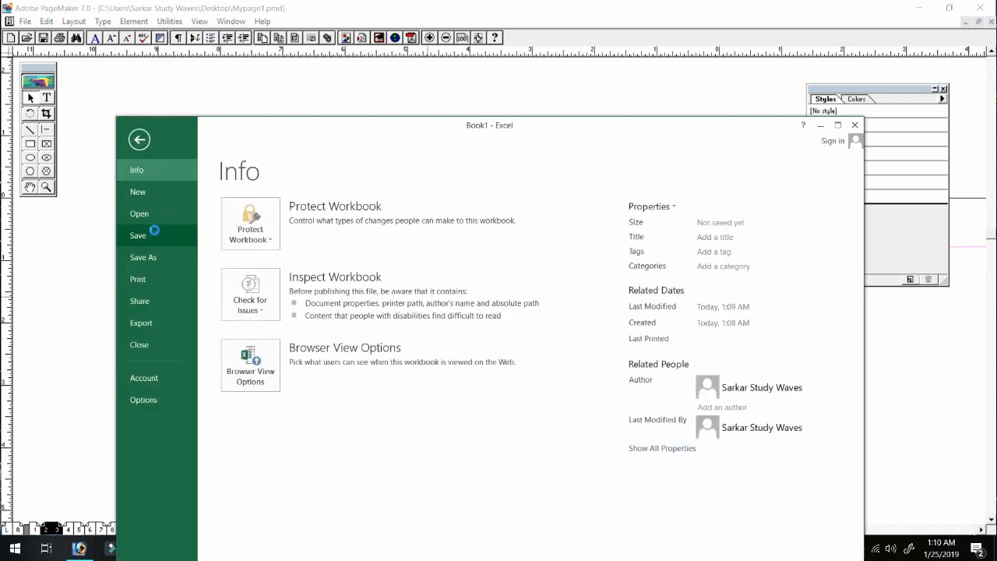
click(853, 125)
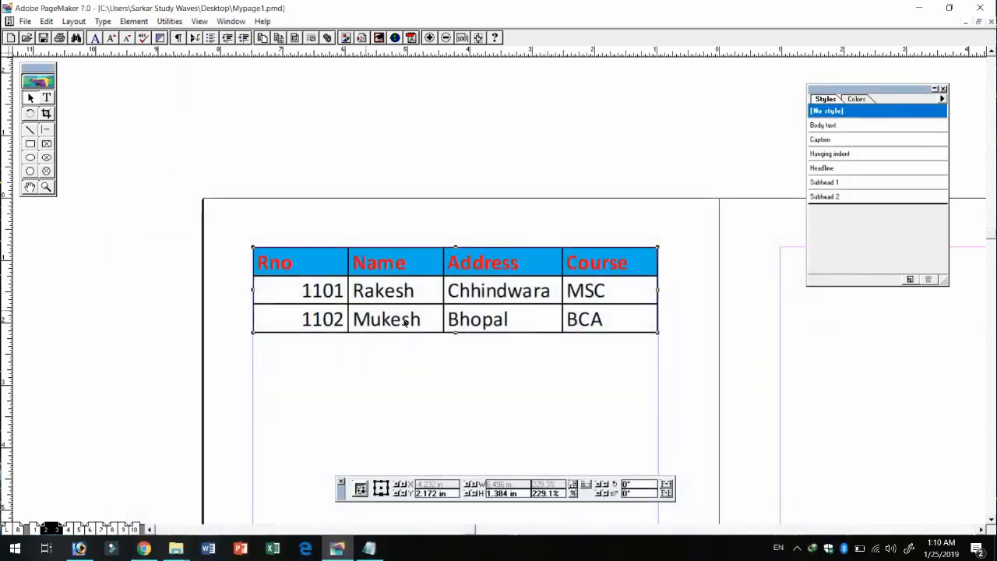
Examine the object types offered by the Insert Object command, then dismiss it without inserting anything.
click(47, 21)
click(81, 179)
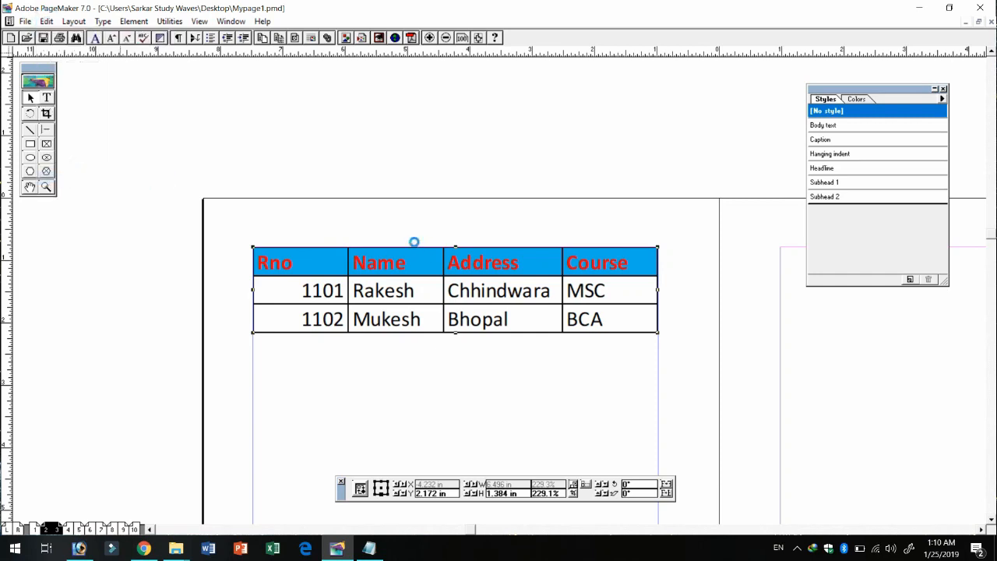
click(558, 290)
click(558, 289)
click(558, 289)
click(558, 289)
click(558, 289)
click(558, 289)
click(558, 289)
click(558, 289)
click(560, 277)
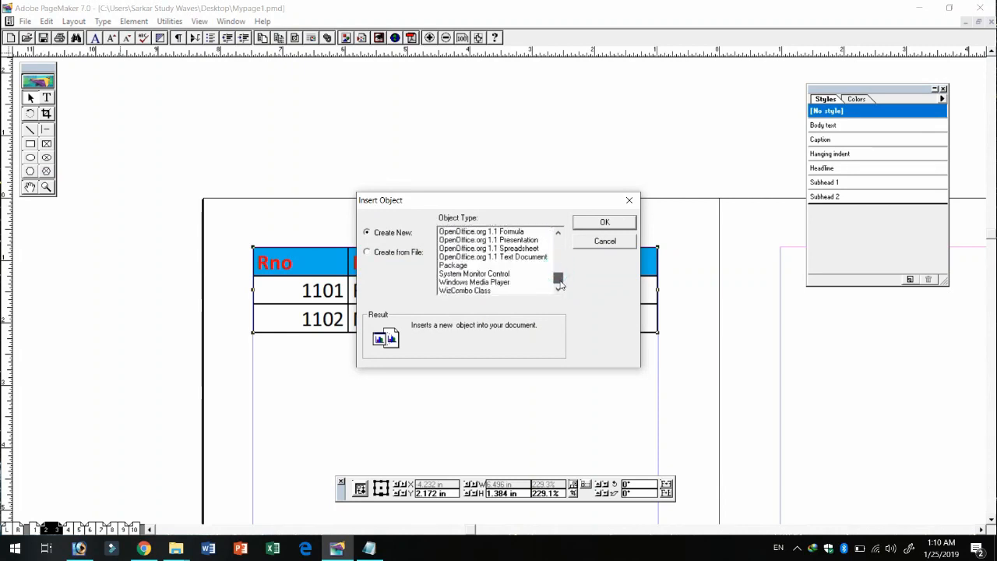
drag(560, 285, 560, 252)
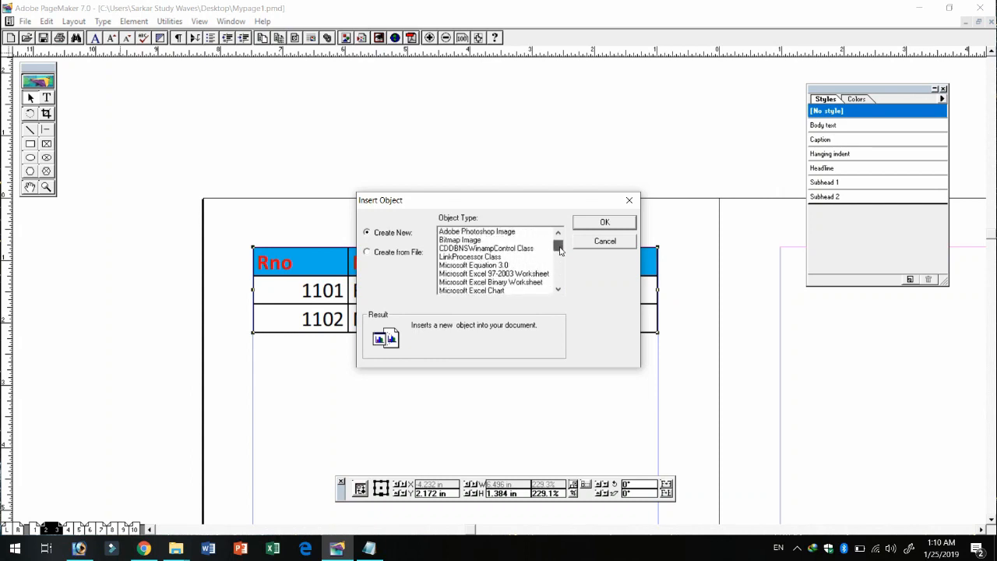
click(605, 242)
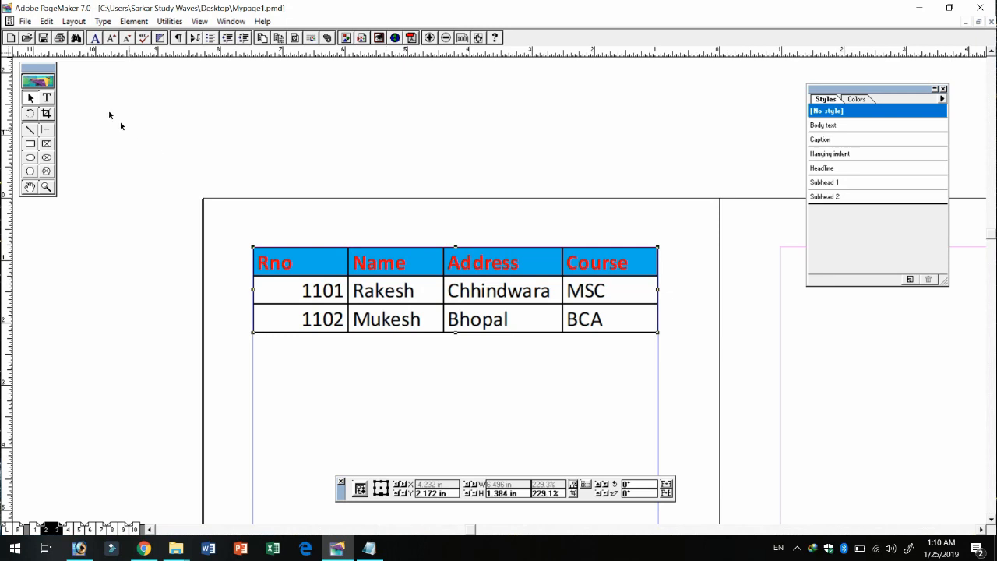
Deselect the embedded table, go to the page 4–5 spread and close the text3 file in Notepad.
click(47, 21)
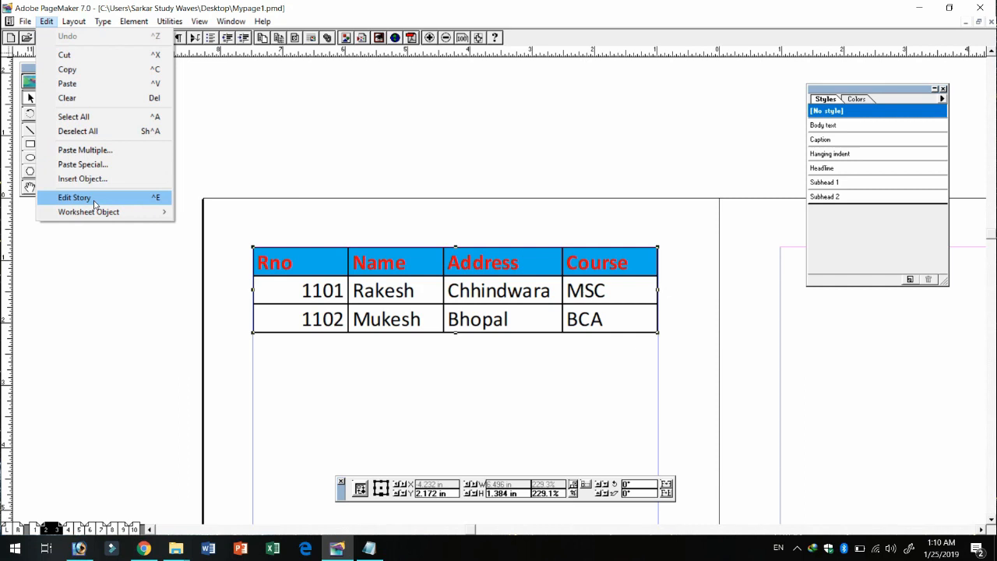
click(424, 378)
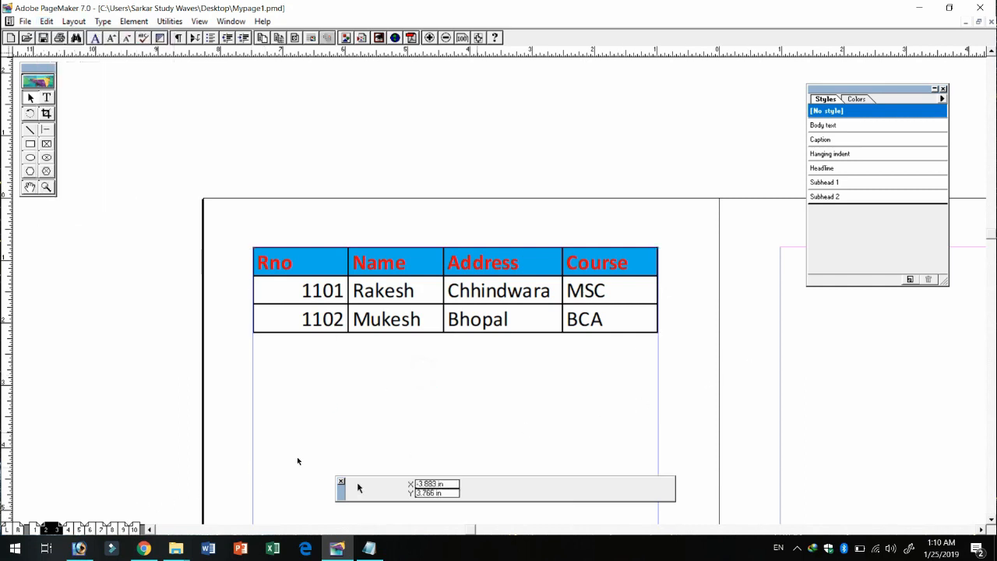
click(82, 528)
click(210, 93)
click(27, 21)
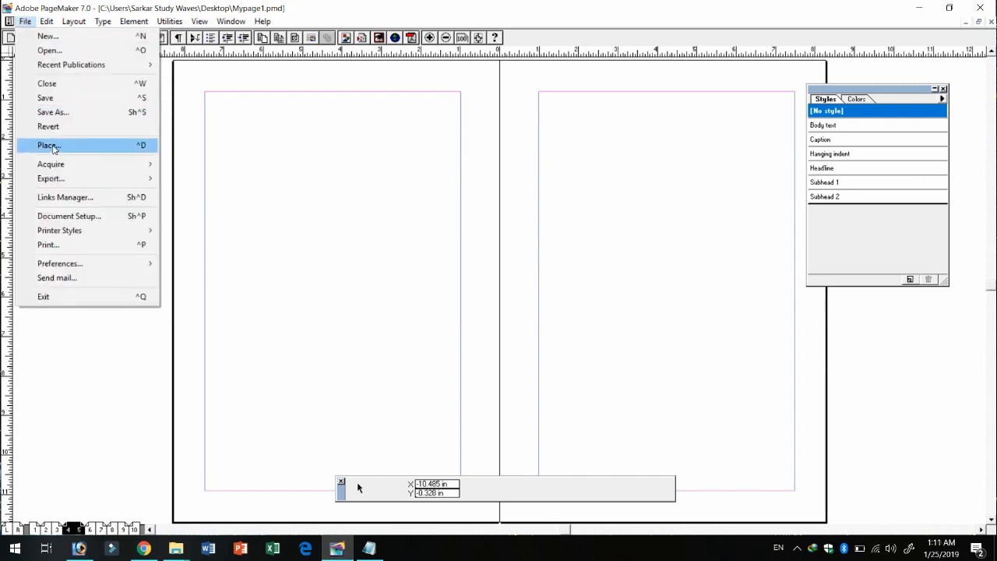
click(369, 549)
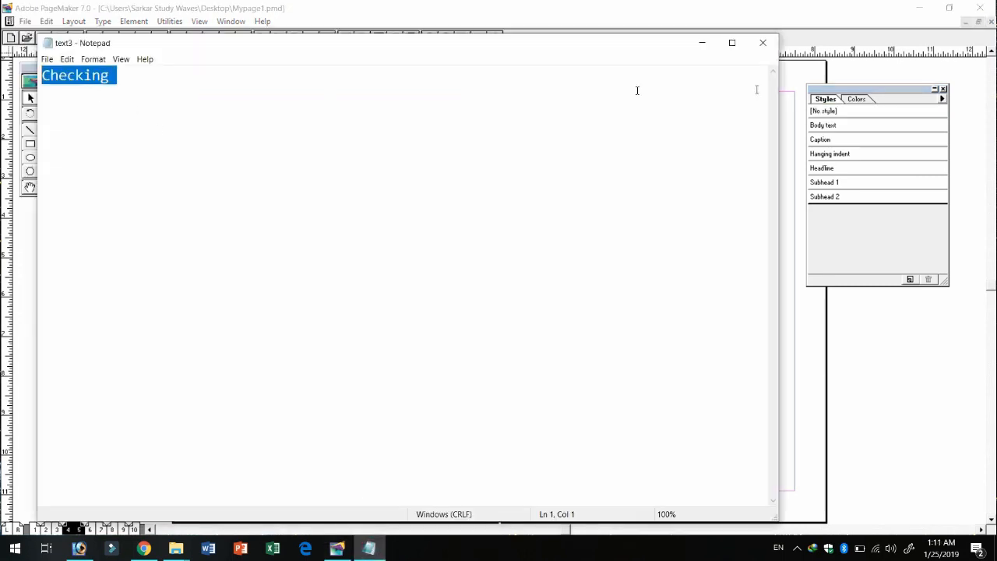
click(763, 42)
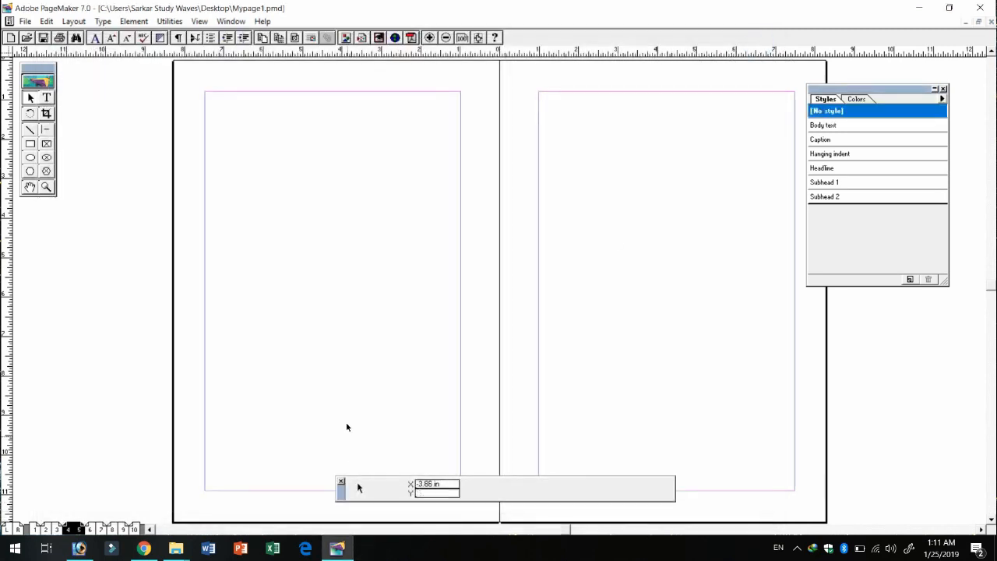
Place the Desktop file "text" as a new story, starting at the upper-left margin corner of page 4.
click(25, 21)
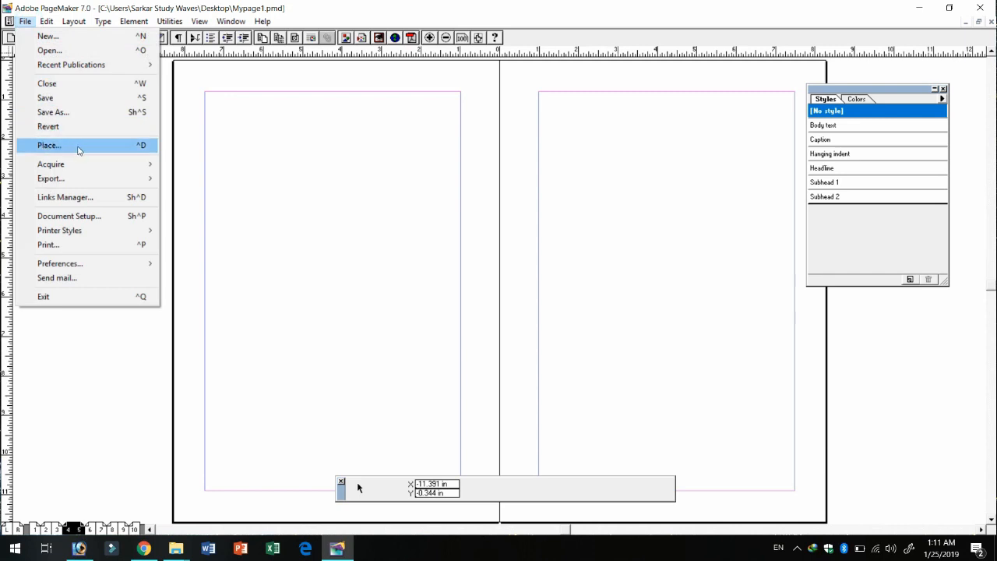
click(97, 148)
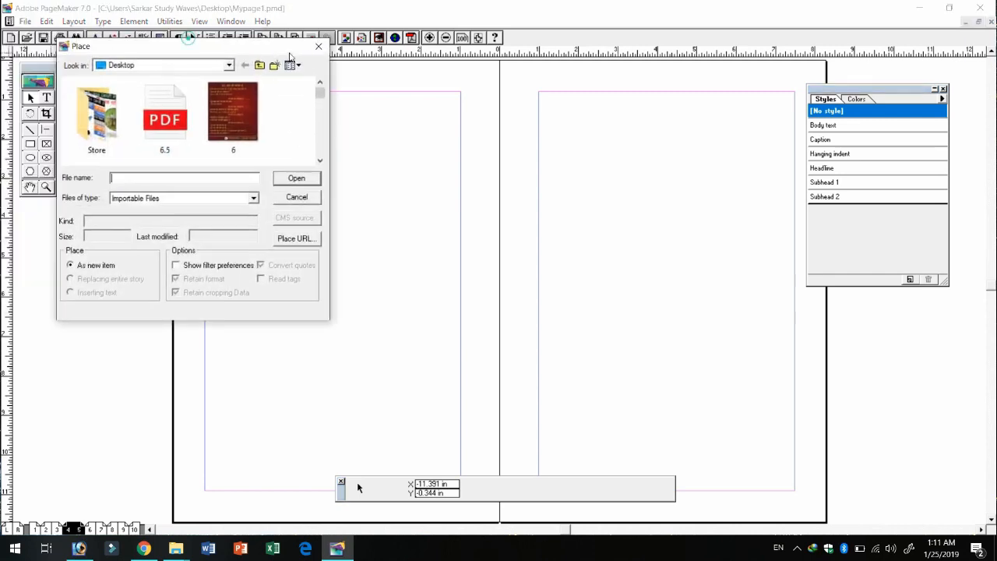
drag(290, 54, 465, 74)
click(358, 150)
key(Down)
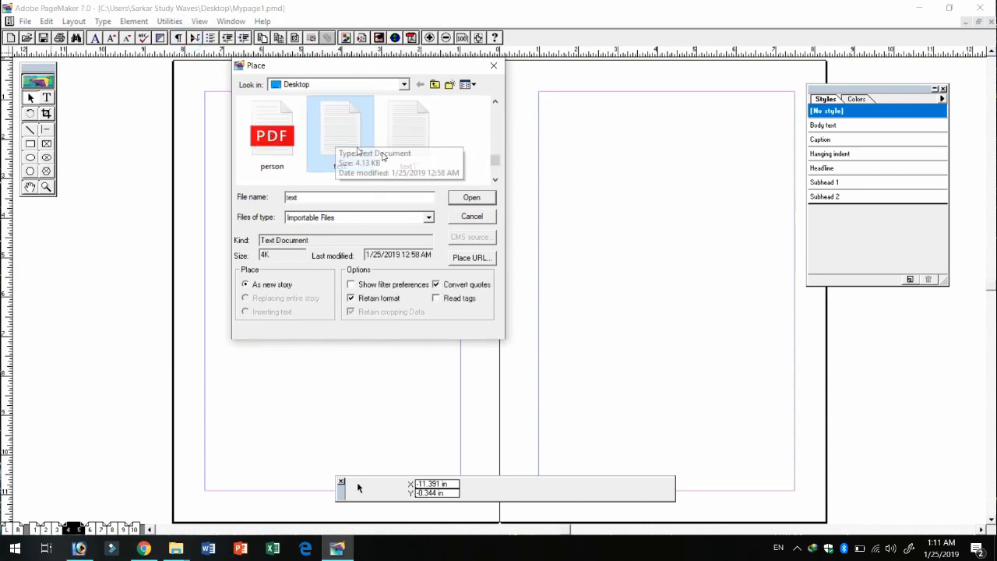
double_click(345, 139)
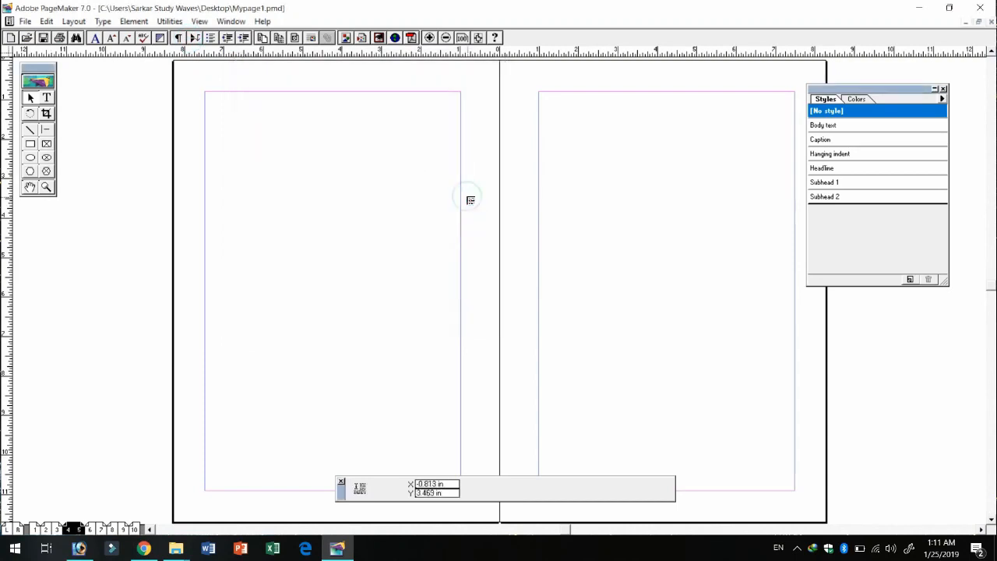
click(206, 93)
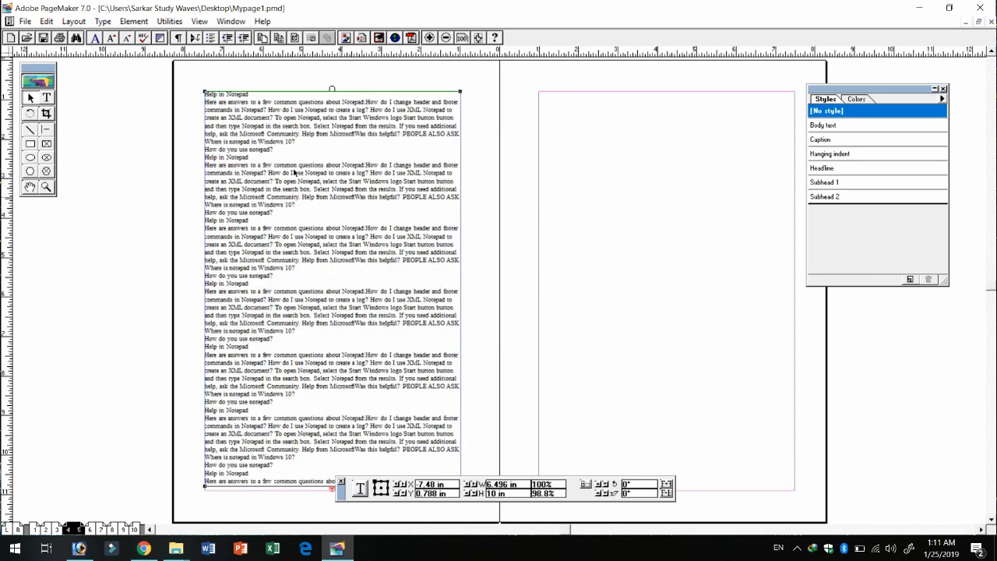
Check which find, change, spelling and story editing commands are available for the placed text in layout view.
click(272, 142)
click(589, 288)
click(488, 265)
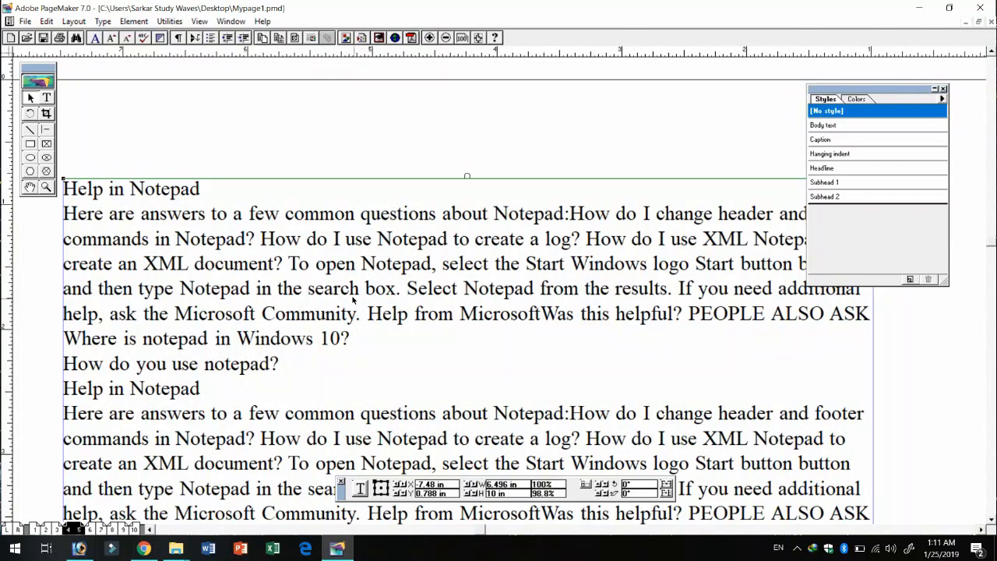
click(171, 22)
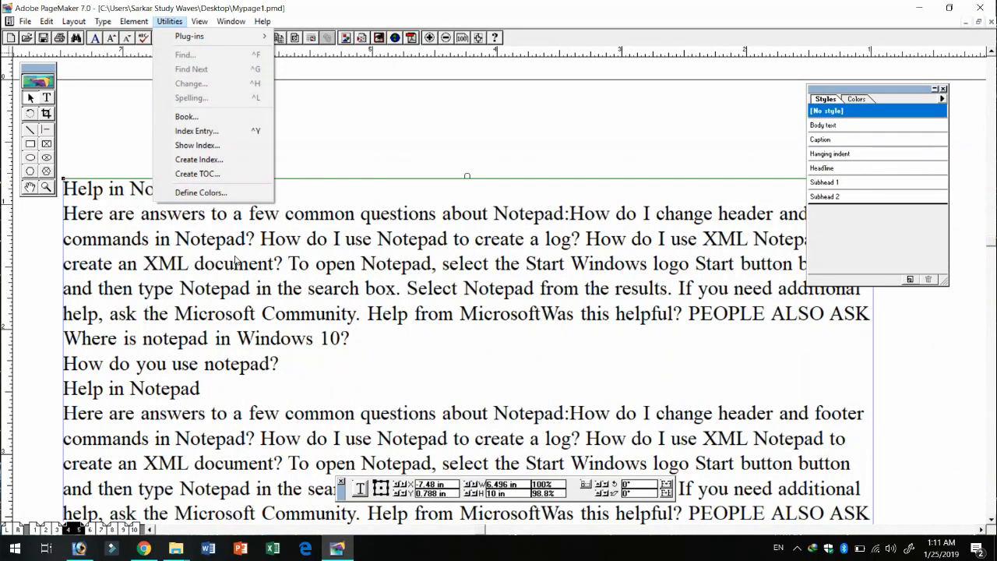
click(235, 256)
click(338, 281)
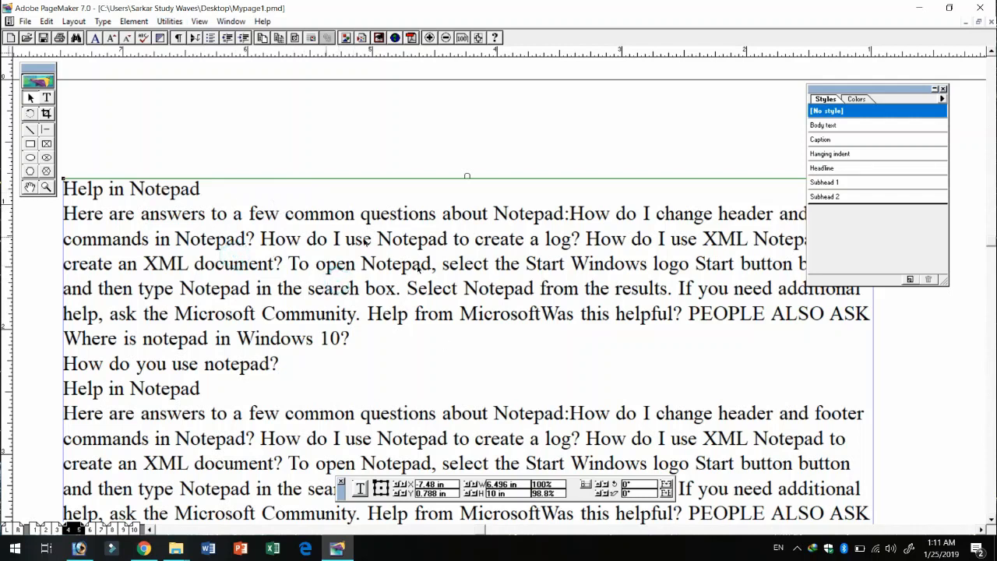
click(169, 21)
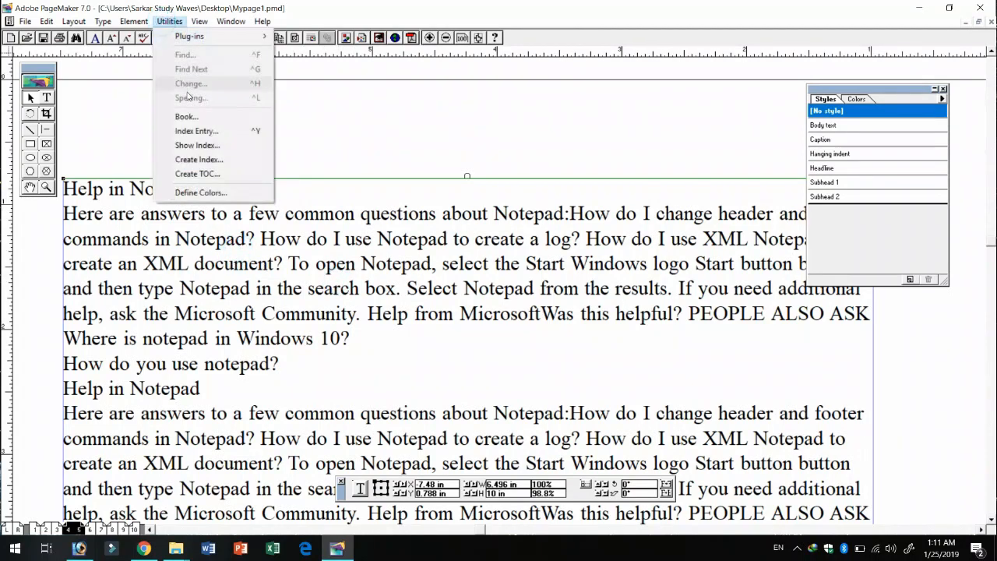
click(235, 251)
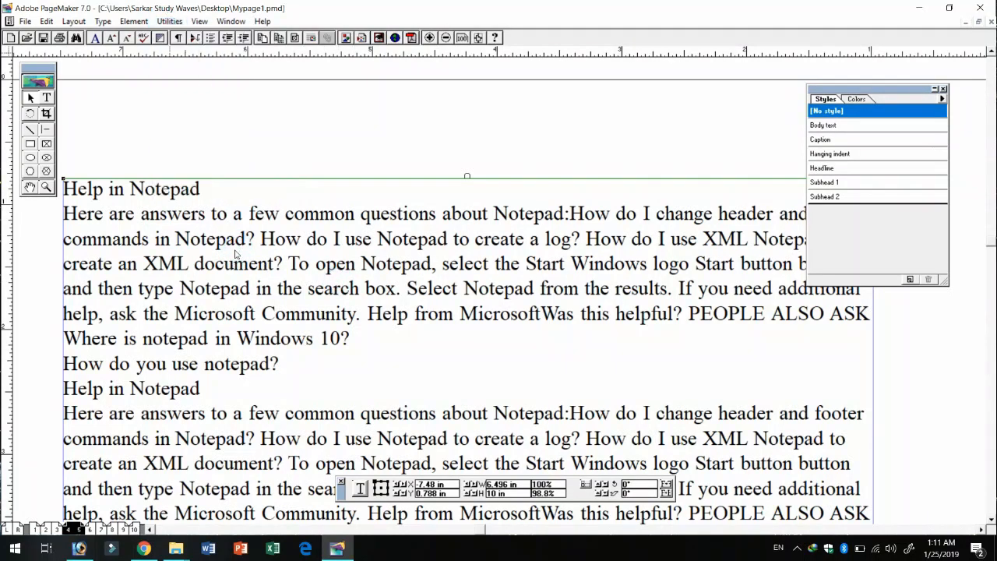
click(47, 21)
click(169, 22)
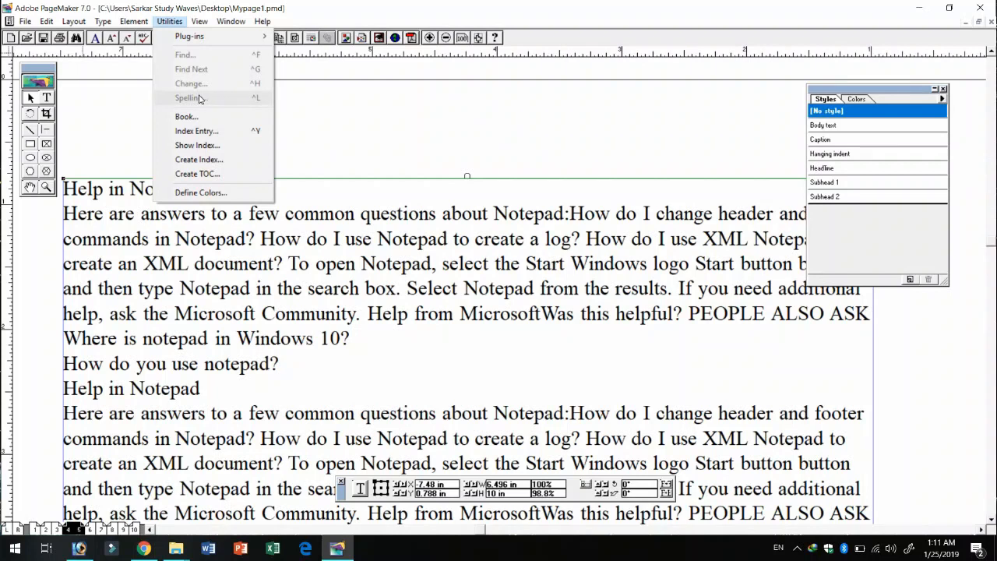
click(48, 22)
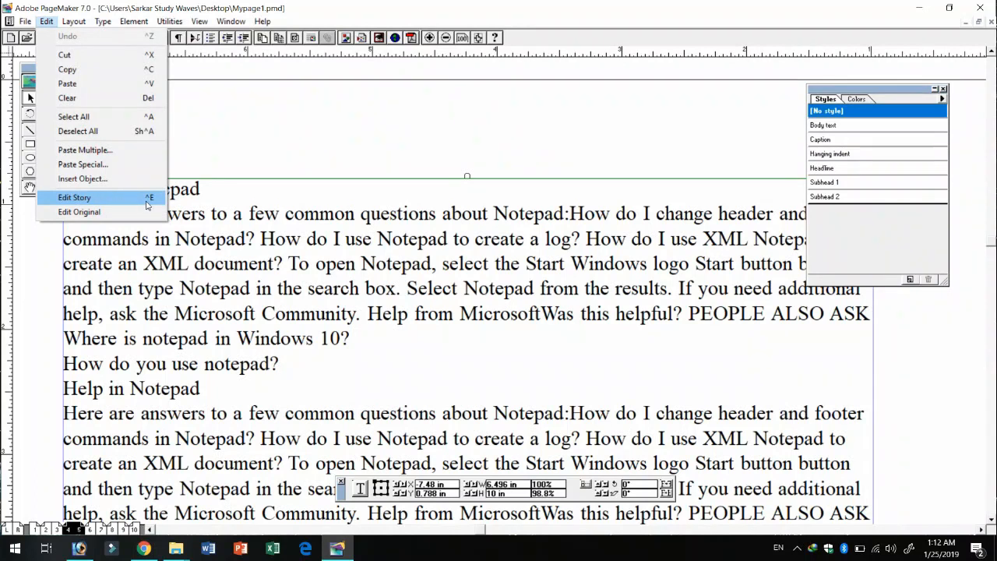
click(412, 257)
click(355, 266)
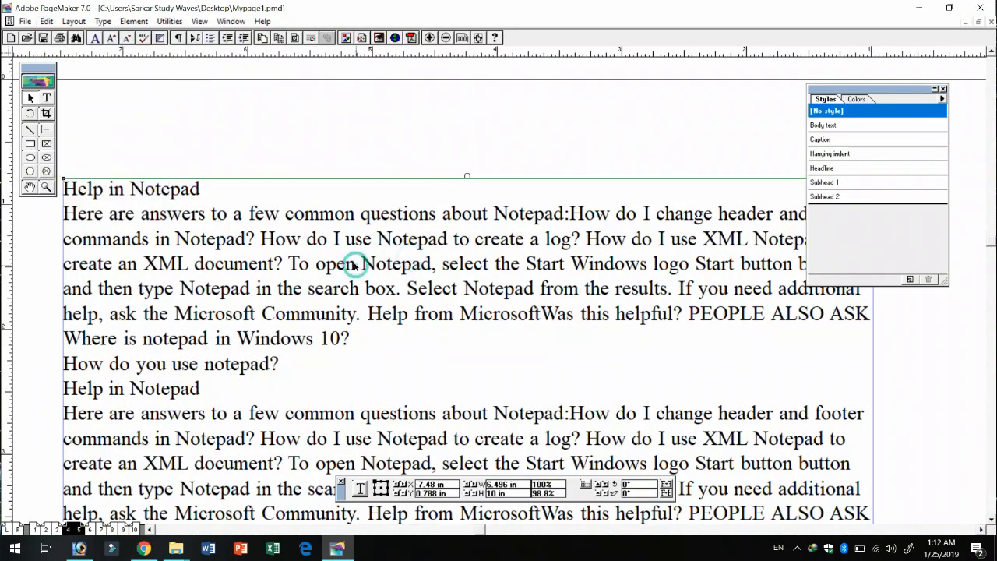
Open the placed Notepad help text in the story editor and check its find and change commands.
click(47, 21)
click(75, 197)
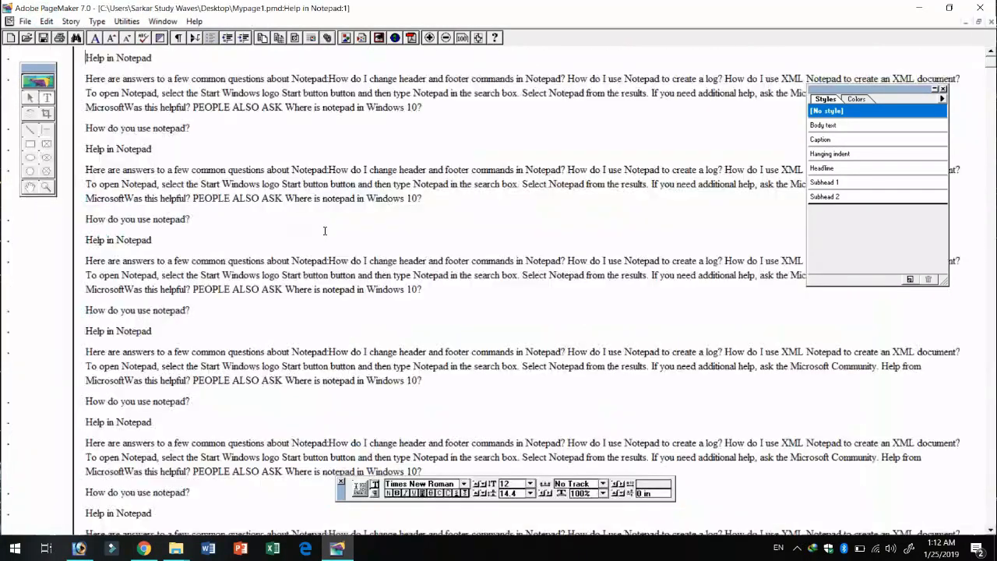
double_click(293, 184)
click(195, 107)
click(127, 22)
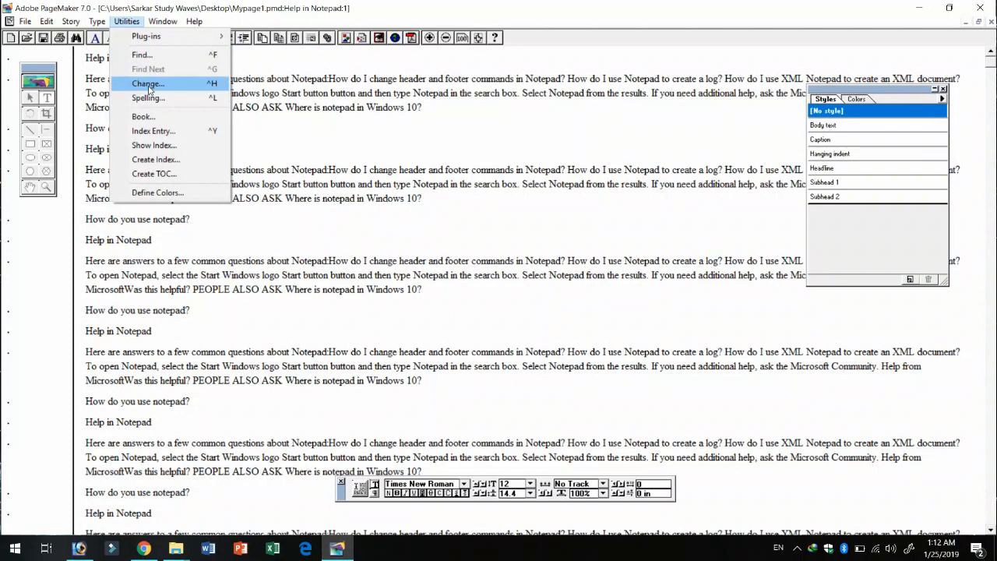
click(260, 97)
click(323, 134)
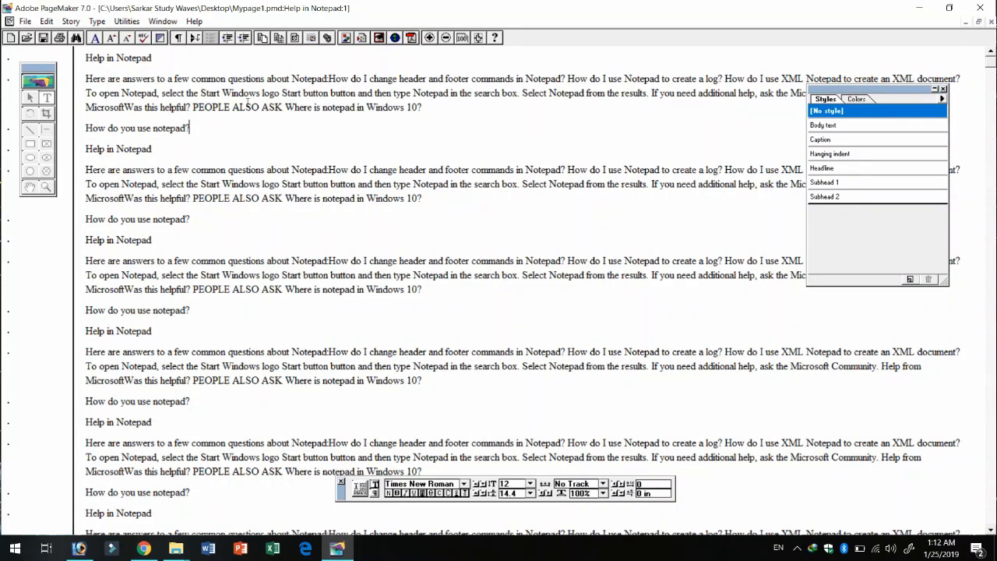
Search the current story of the current publication for "Help" and step through several matches.
click(126, 21)
click(137, 56)
drag(179, 294, 420, 264)
click(337, 282)
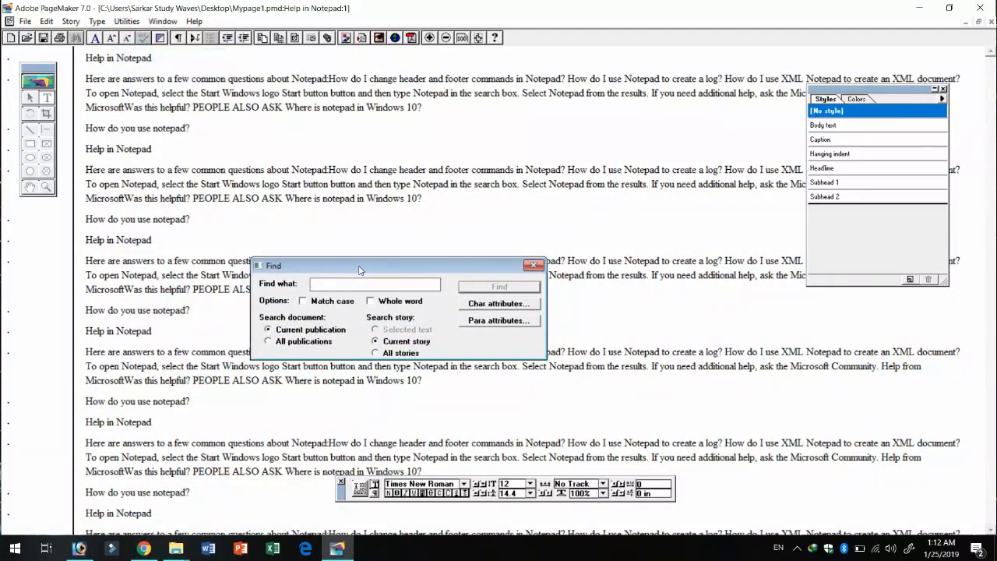
text(N)
key(BackSpace)
text(Help)
click(500, 288)
click(501, 287)
click(500, 288)
click(501, 288)
click(500, 288)
click(500, 288)
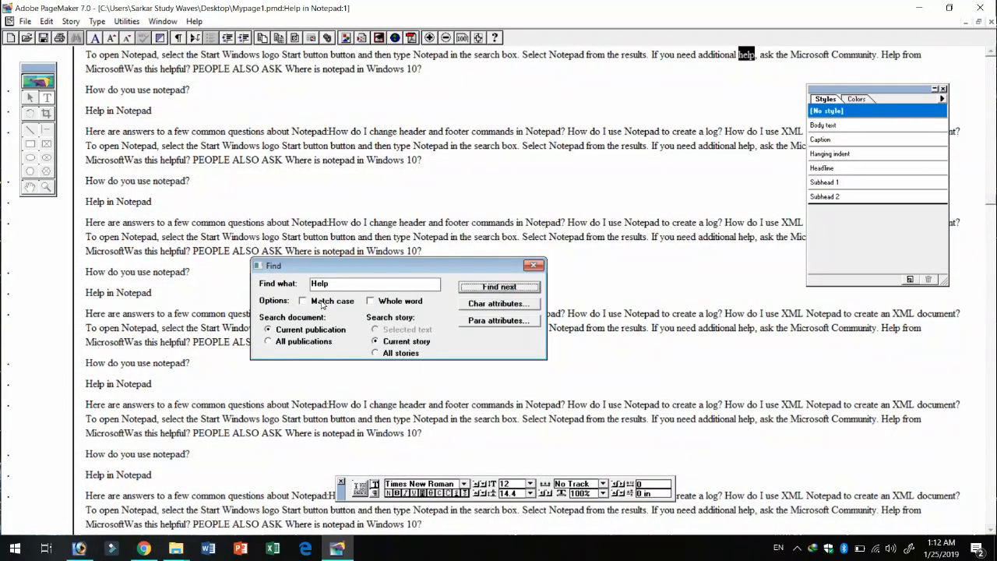
Turn on case matching and step through the story's matches for "Help" again.
double_click(327, 286)
click(740, 55)
double_click(740, 54)
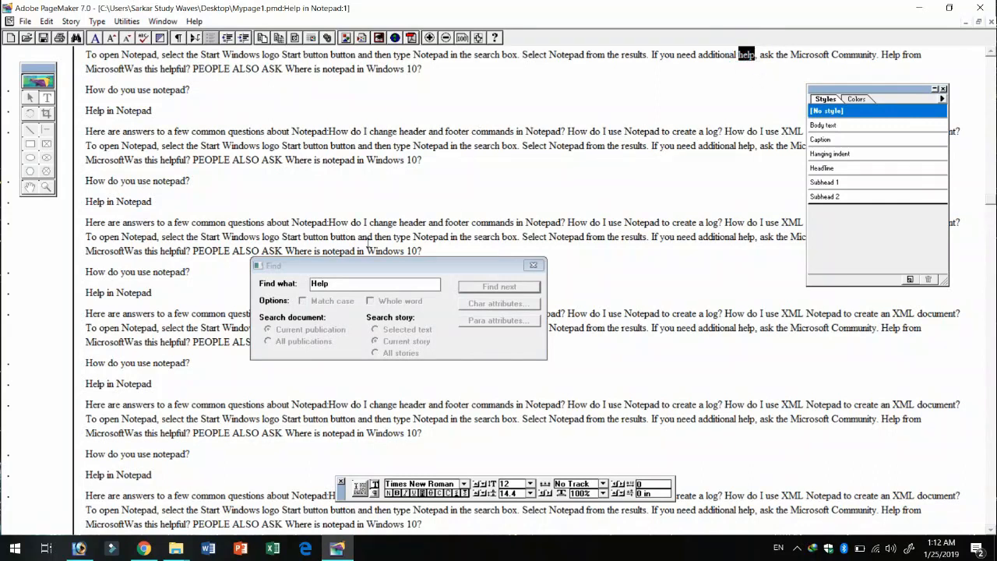
click(340, 285)
click(303, 301)
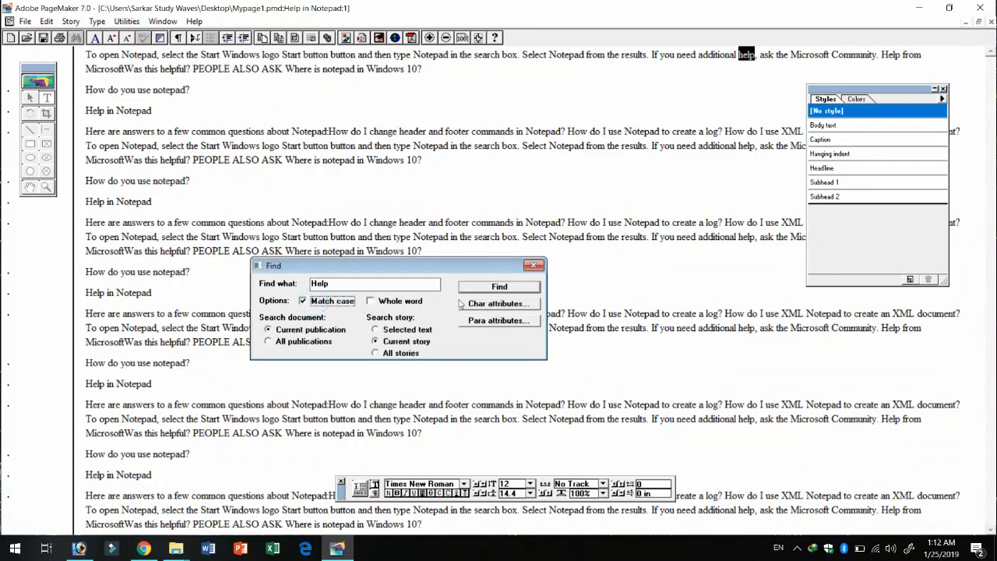
click(480, 288)
click(479, 288)
click(480, 289)
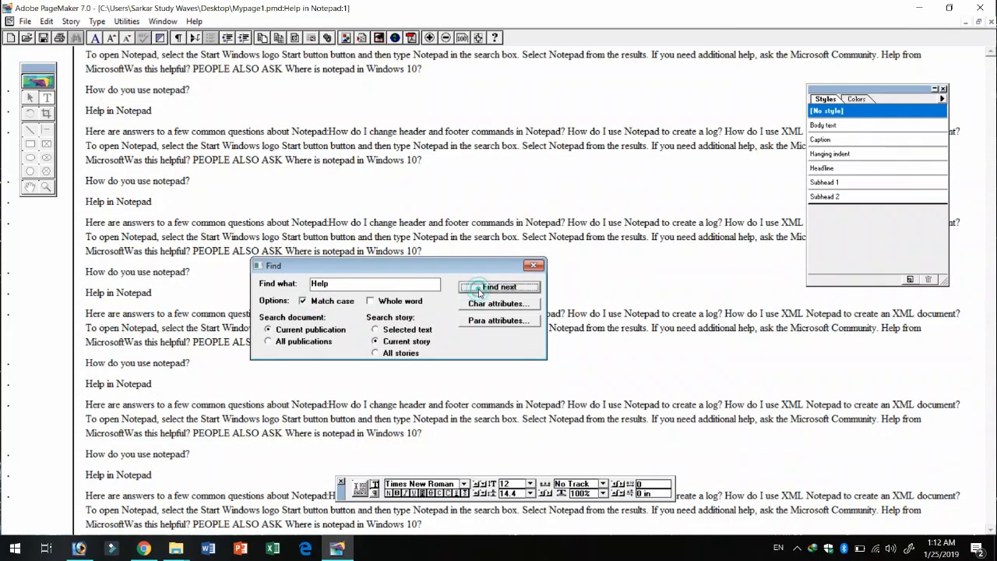
Turn off case matching, require whole words and search for "Note", continuing from the beginning of the story.
click(327, 303)
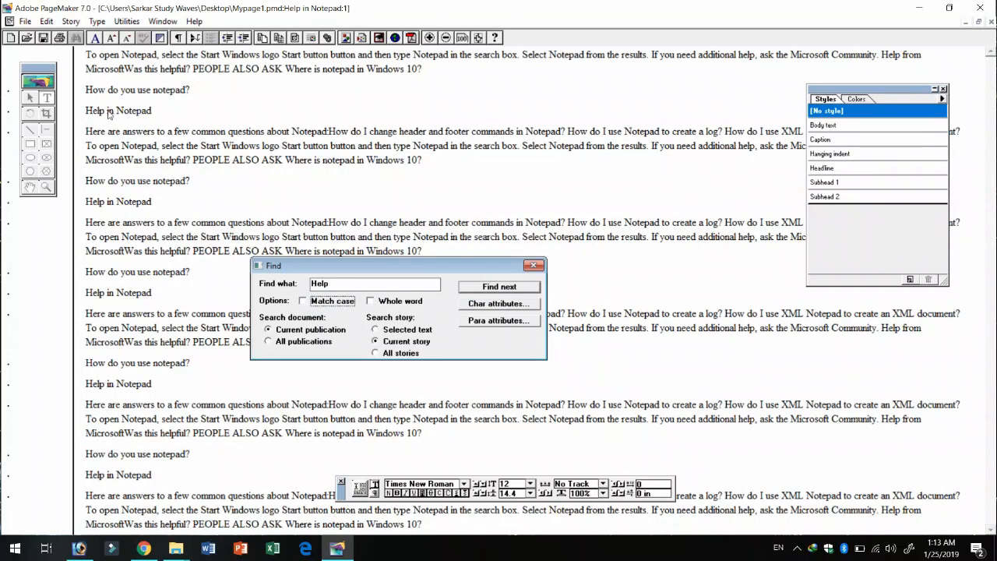
click(377, 304)
click(340, 284)
click(144, 135)
click(108, 110)
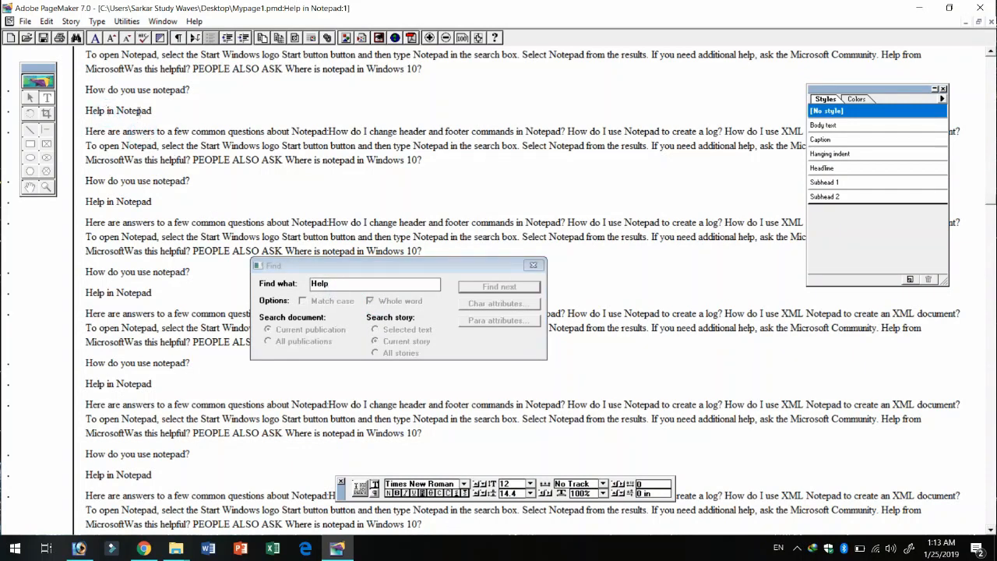
click(395, 284)
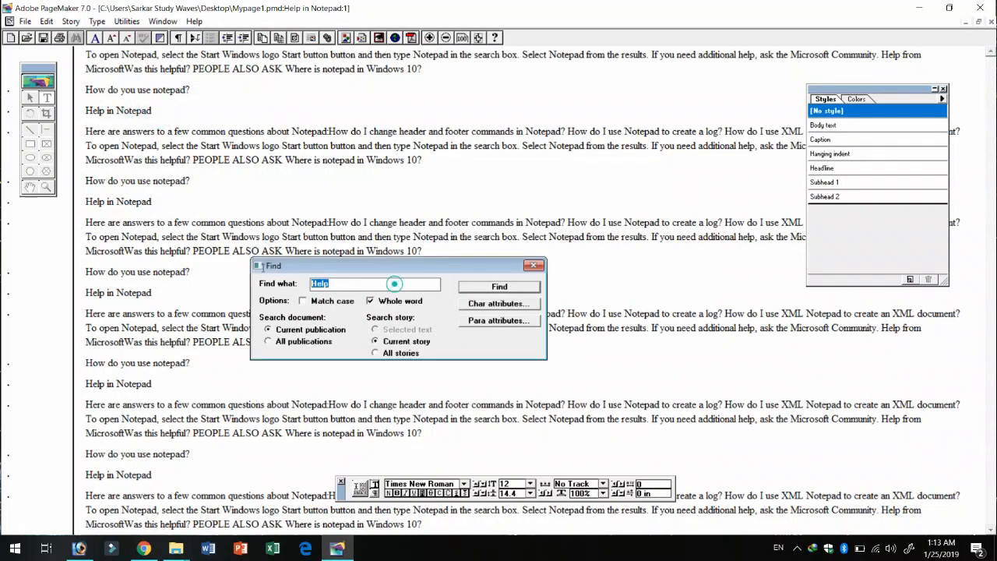
text(Note)
click(523, 289)
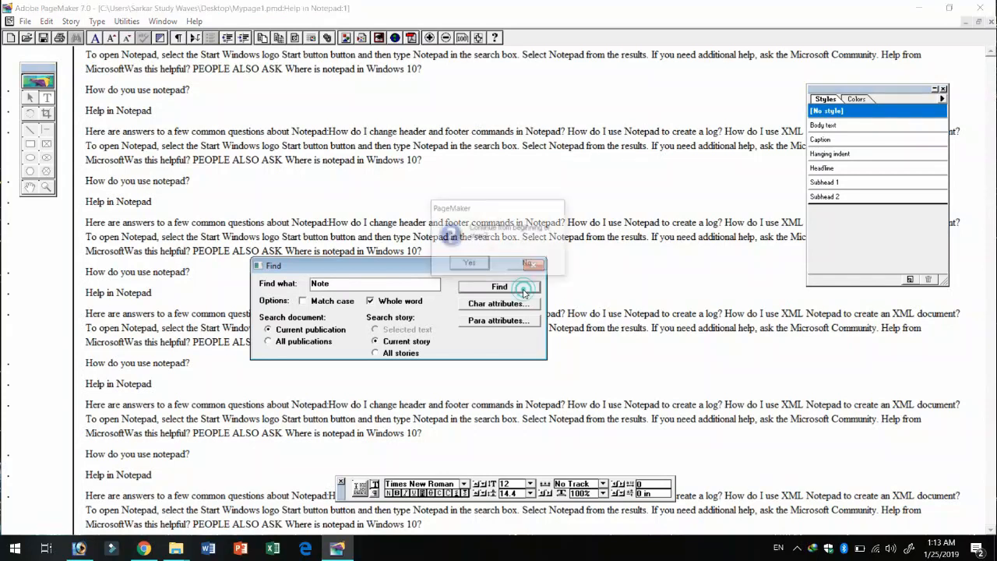
click(475, 267)
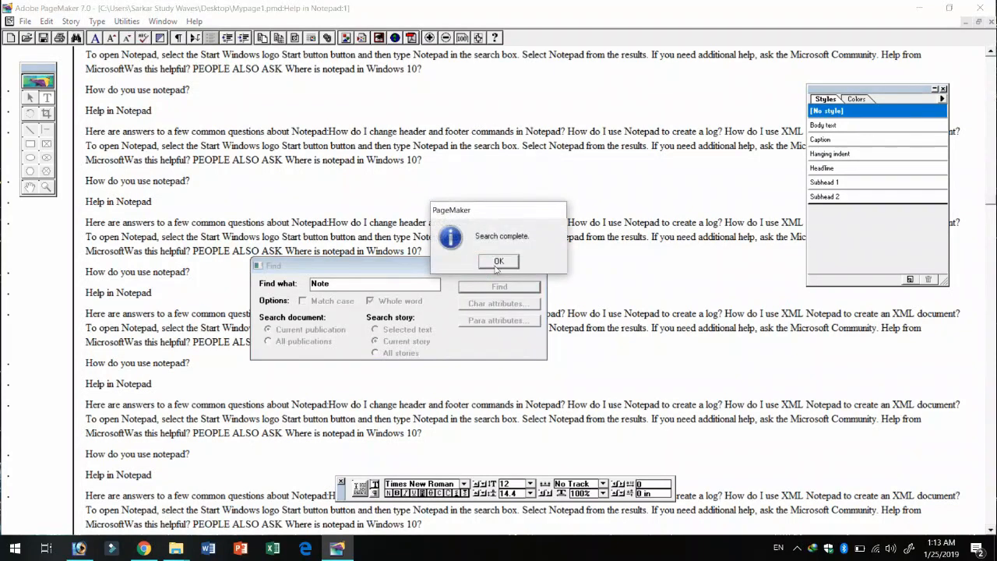
Turn off whole-word matching, search the current story for "Note" again, step through the matches and close the search.
click(497, 263)
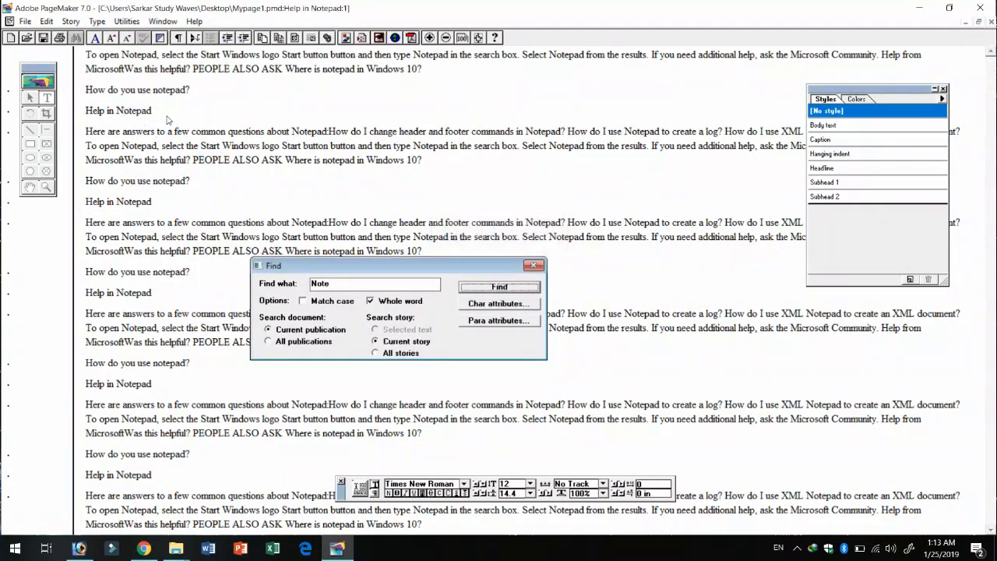
click(405, 301)
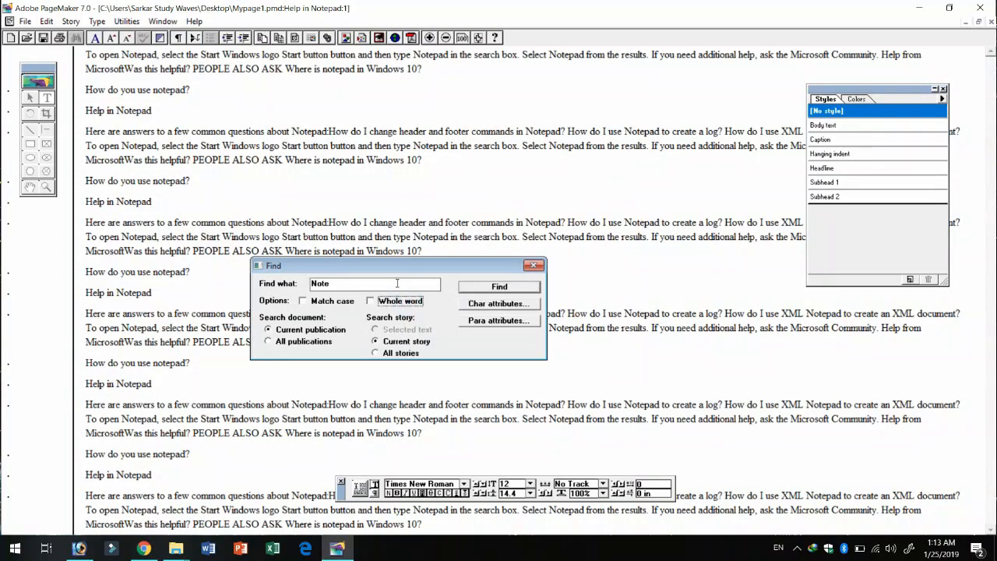
click(490, 289)
click(490, 288)
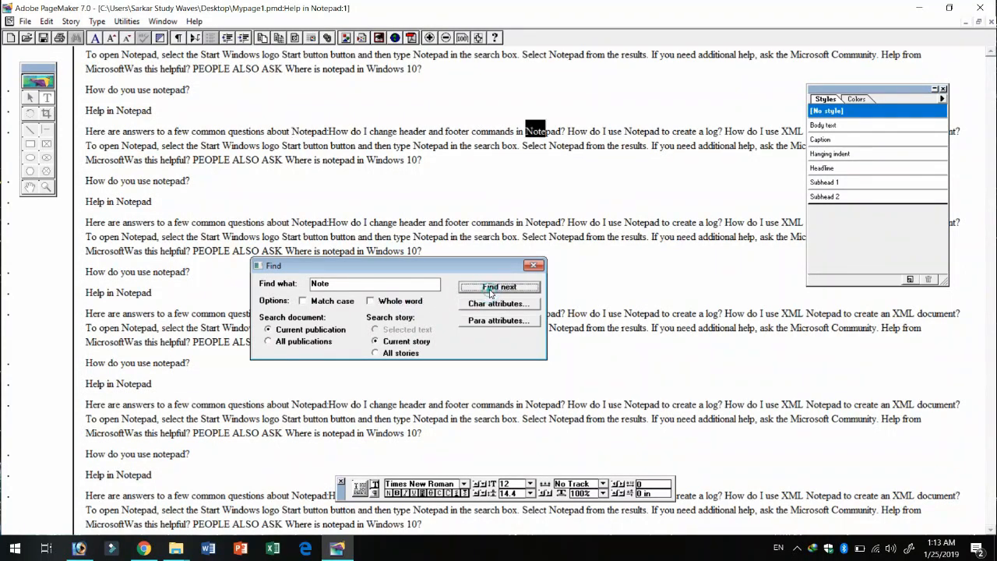
click(490, 289)
click(490, 289)
click(491, 293)
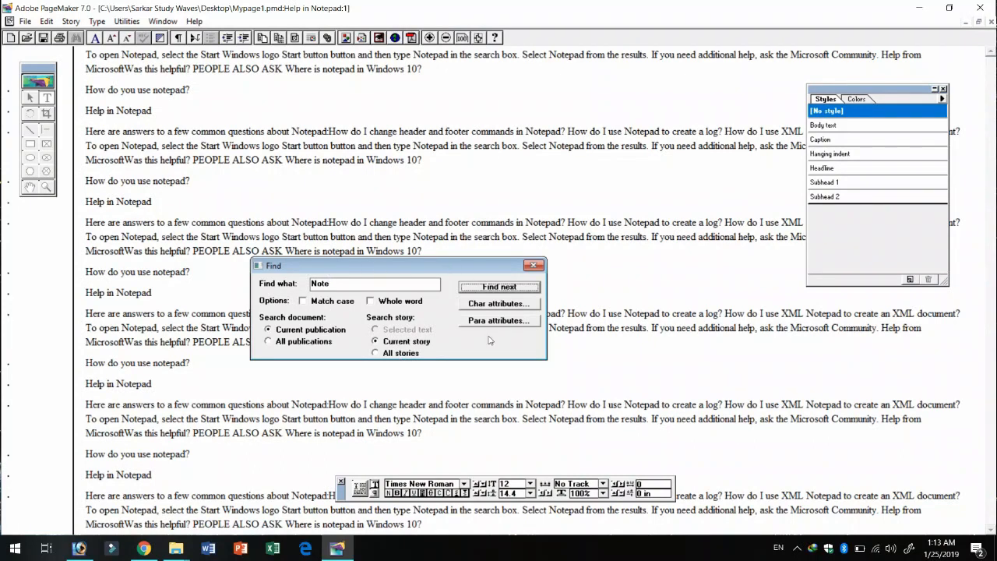
click(534, 266)
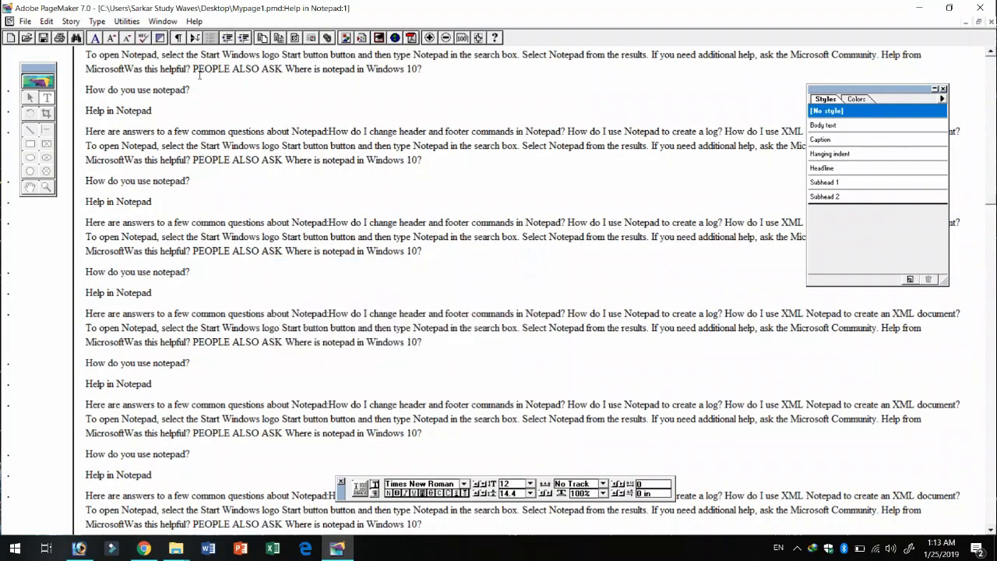
Open the Change dialog, examine its find and replacement fields, and close it without replacing anything.
click(127, 21)
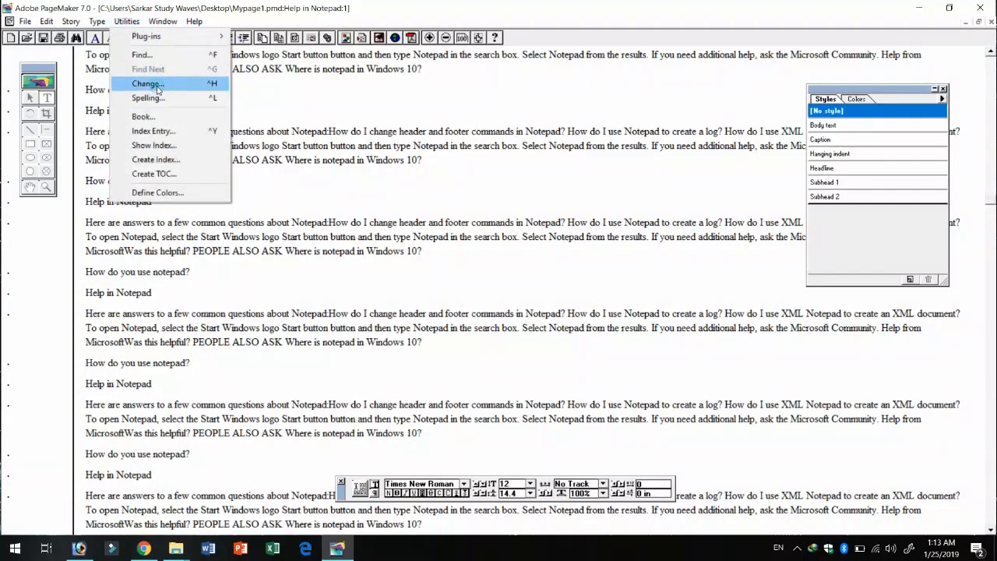
click(155, 84)
drag(203, 278, 578, 196)
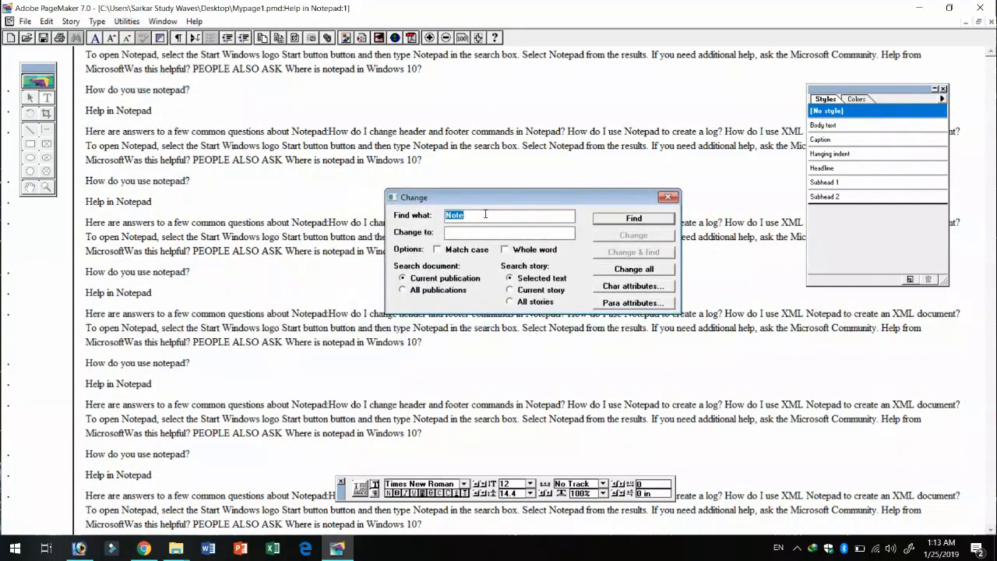
click(451, 233)
click(462, 216)
click(462, 228)
click(668, 197)
Misspell PEOPLE as "PEOPE" in a "PEOPLE ALSO ASK" line and start a spelling check of the current story.
click(223, 159)
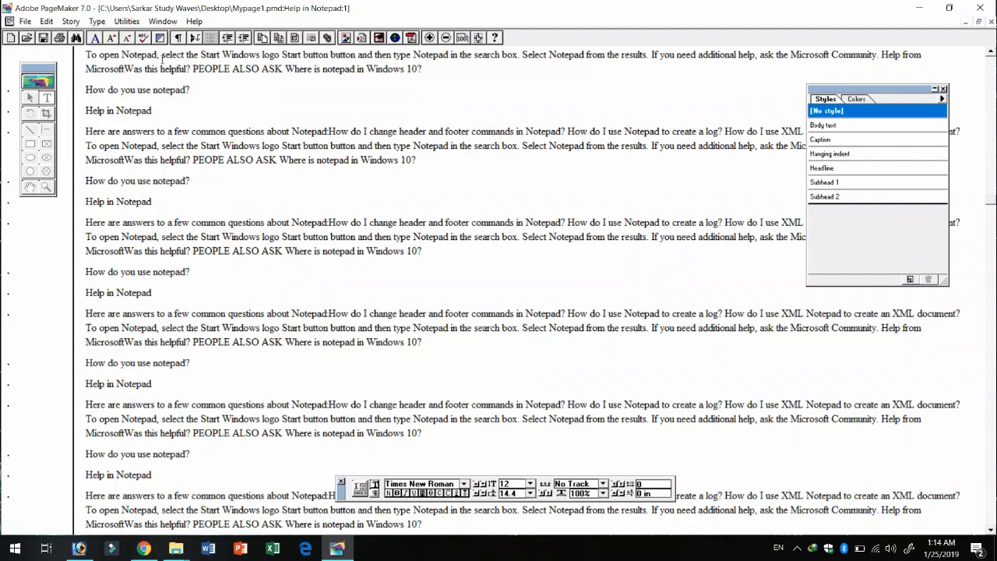
click(127, 21)
click(148, 98)
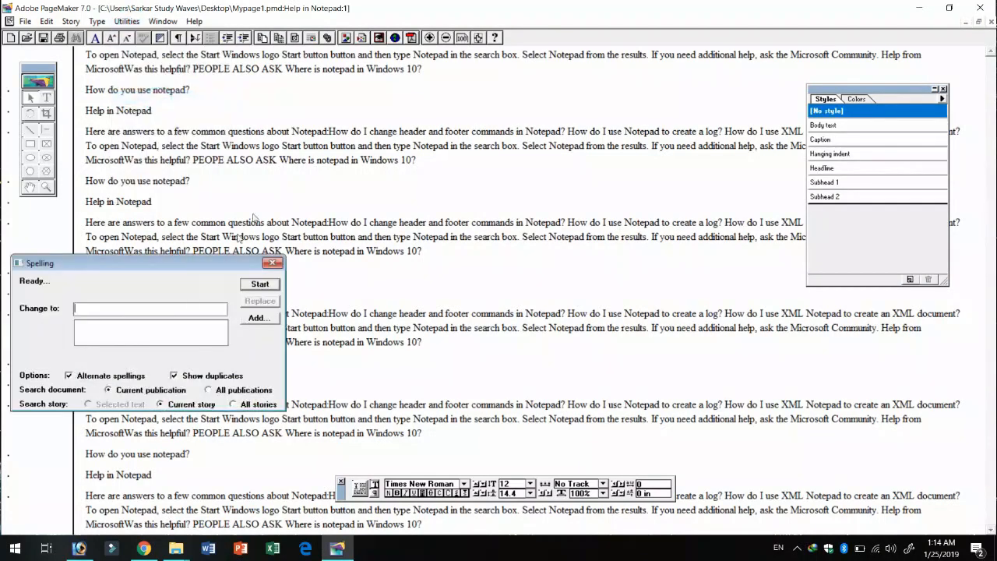
click(257, 285)
click(258, 286)
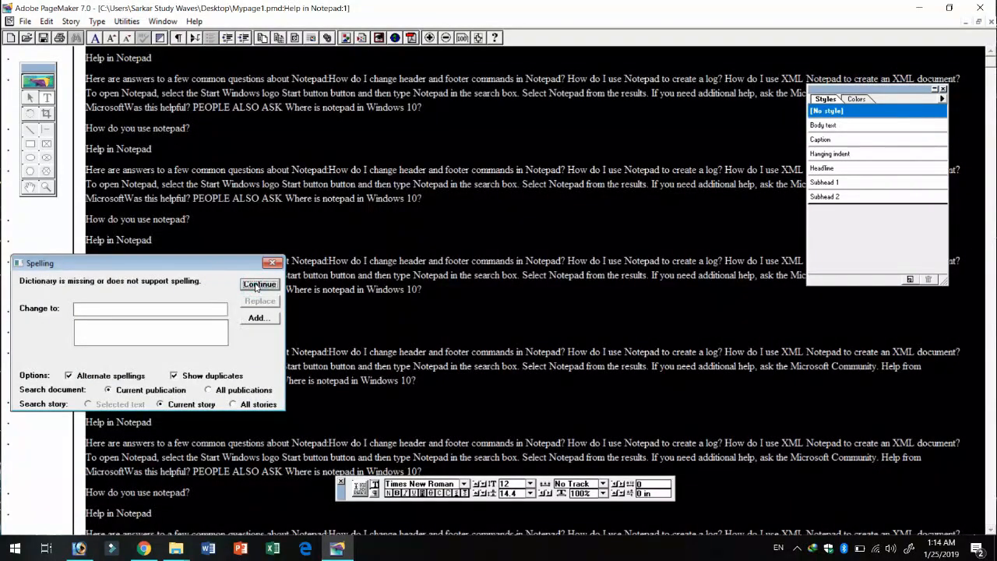
Run the current story's spelling check through to its end and close the Spelling dialog.
click(256, 286)
click(256, 286)
click(256, 286)
click(257, 286)
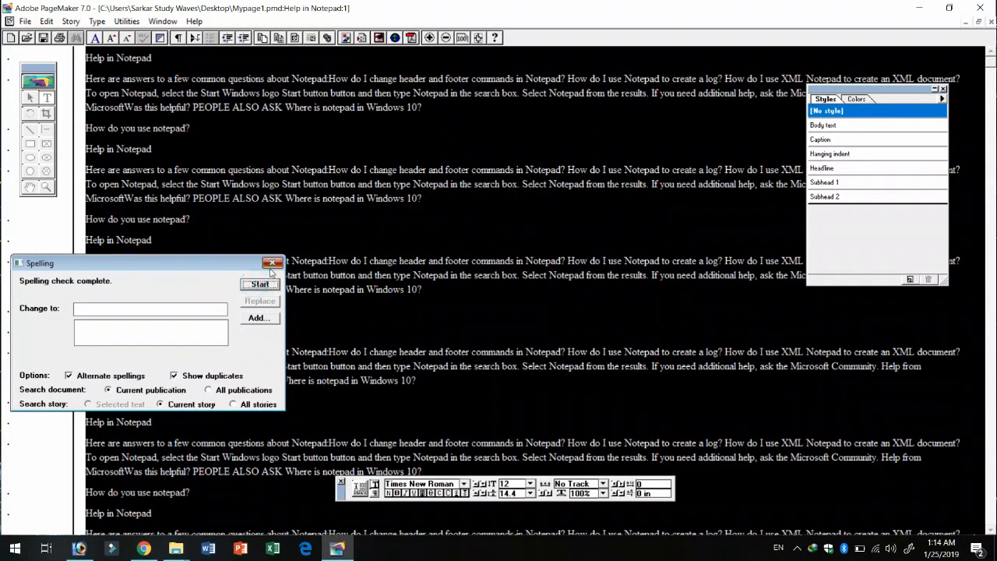
click(272, 263)
Misspell "common" as "commn" and "questions" as "questios" in the second paragraph, and "commands" as "commans" in the first.
click(219, 170)
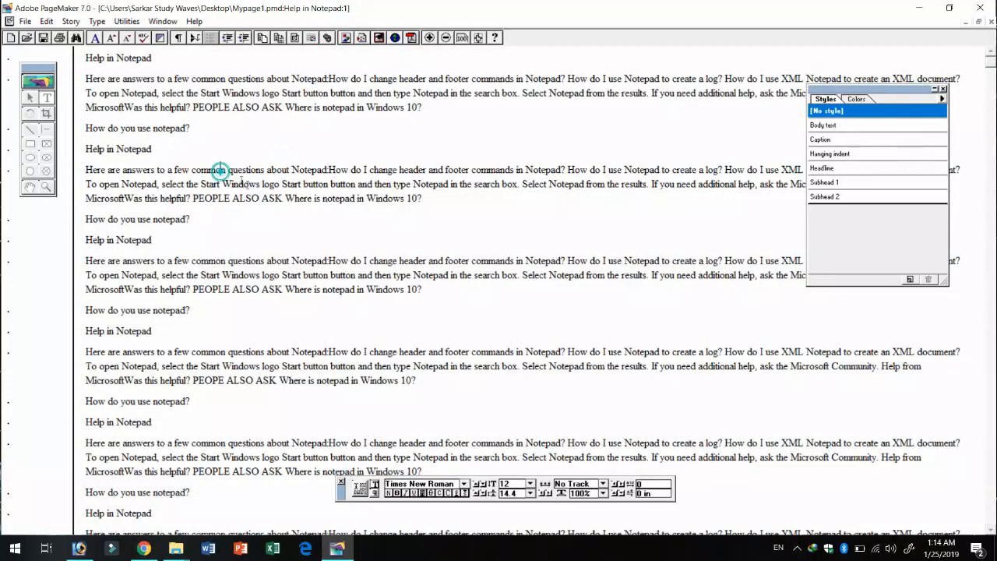
key(BackSpace)
click(253, 170)
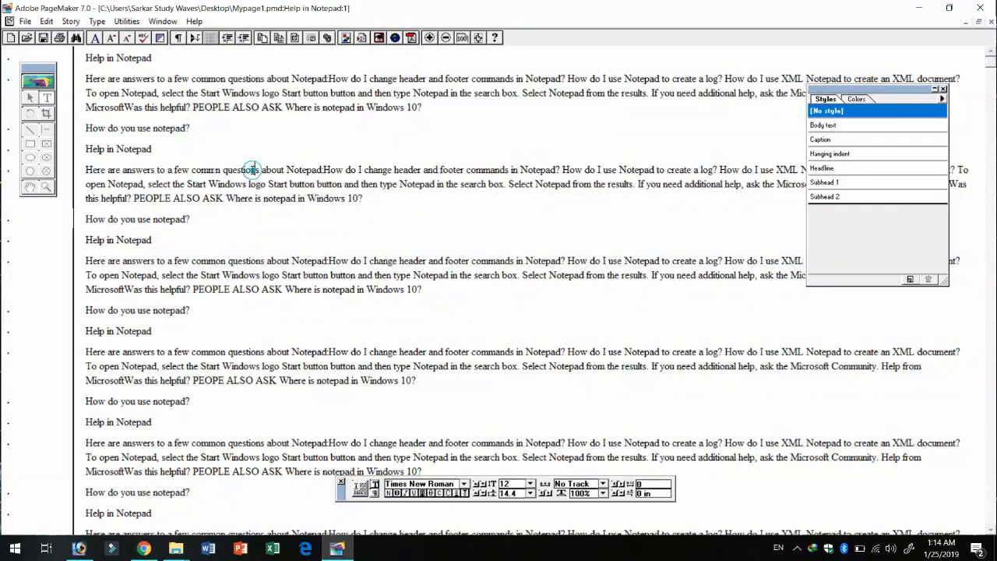
key(BackSpace)
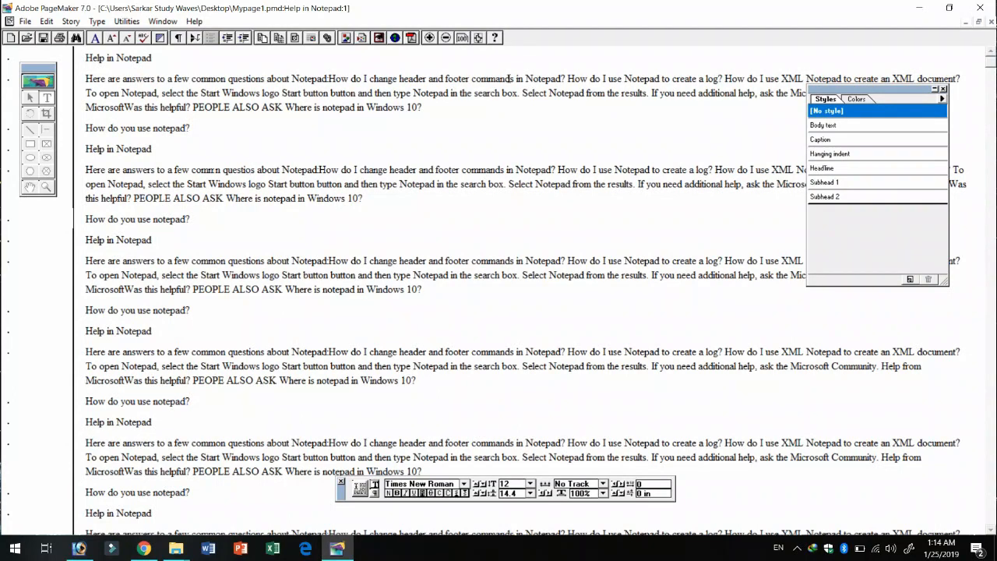
click(508, 78)
key(BackSpace)
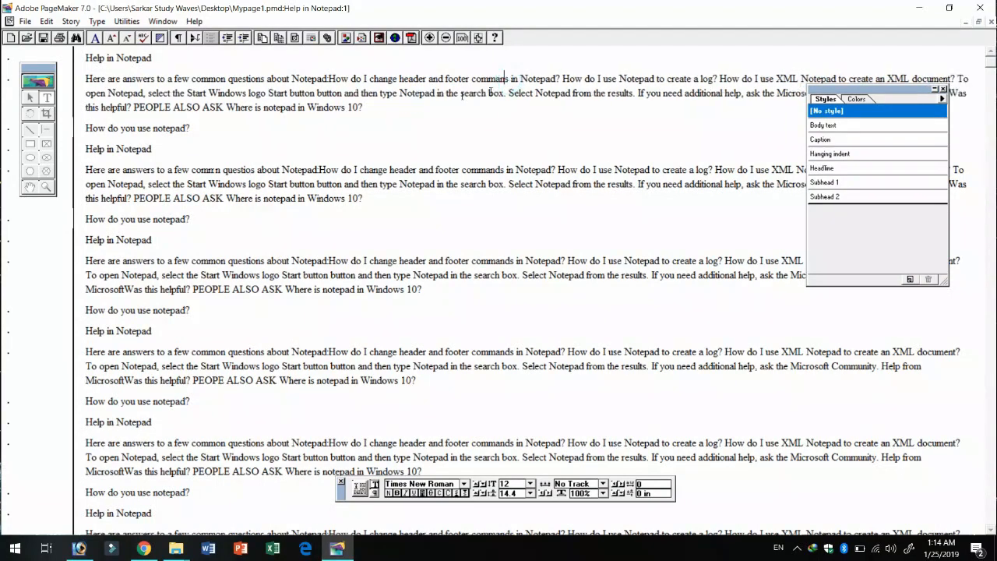
Spell-check the current story again with the deliberate misspellings in place, continuing to the end, and close the Spelling dialog.
click(126, 21)
click(148, 96)
click(251, 286)
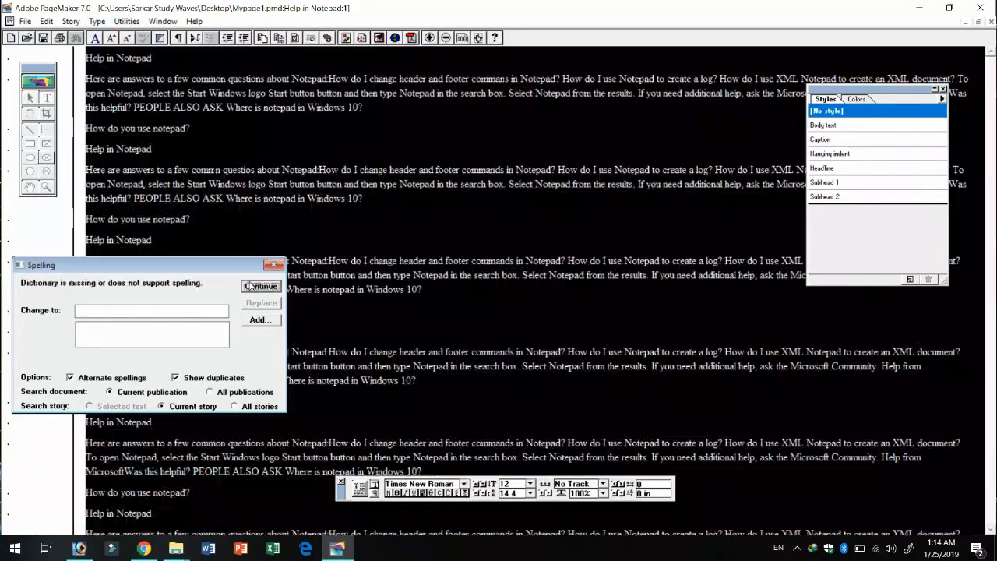
click(251, 286)
click(251, 286)
drag(147, 92, 189, 222)
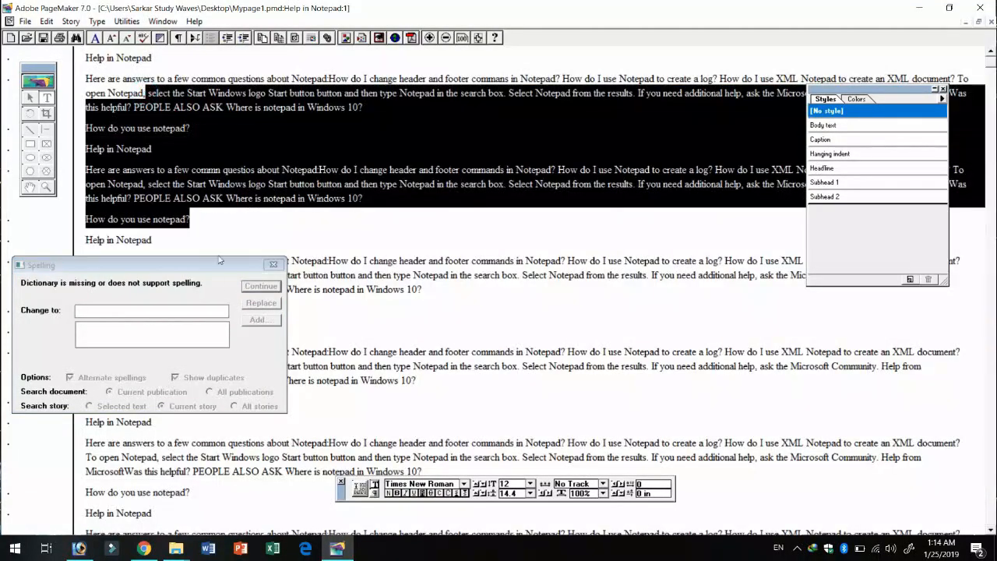
click(251, 286)
click(251, 286)
click(251, 286)
click(255, 288)
click(255, 288)
click(255, 289)
click(255, 289)
click(256, 290)
click(257, 291)
click(256, 292)
click(256, 292)
click(256, 292)
click(256, 292)
click(256, 292)
click(257, 292)
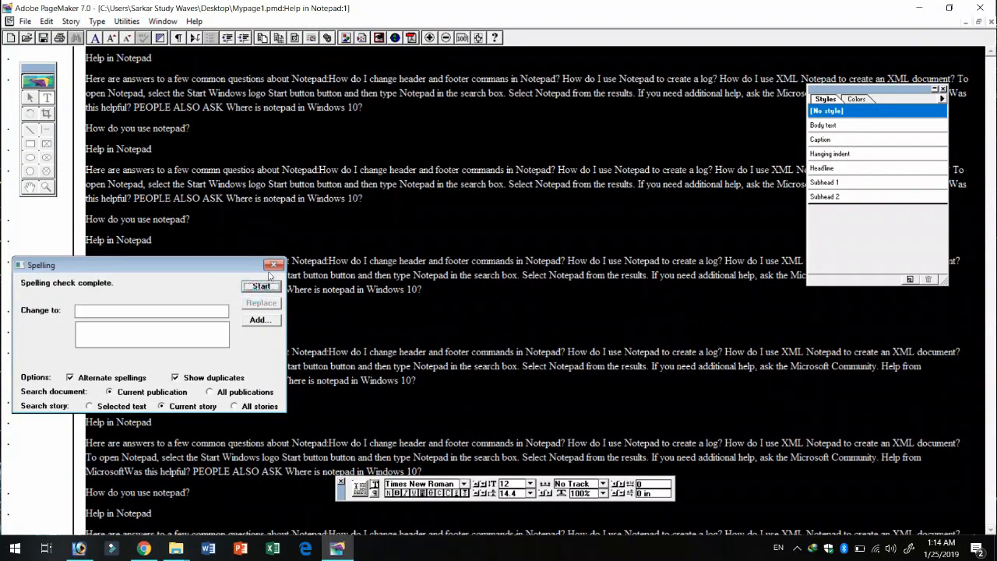
click(274, 265)
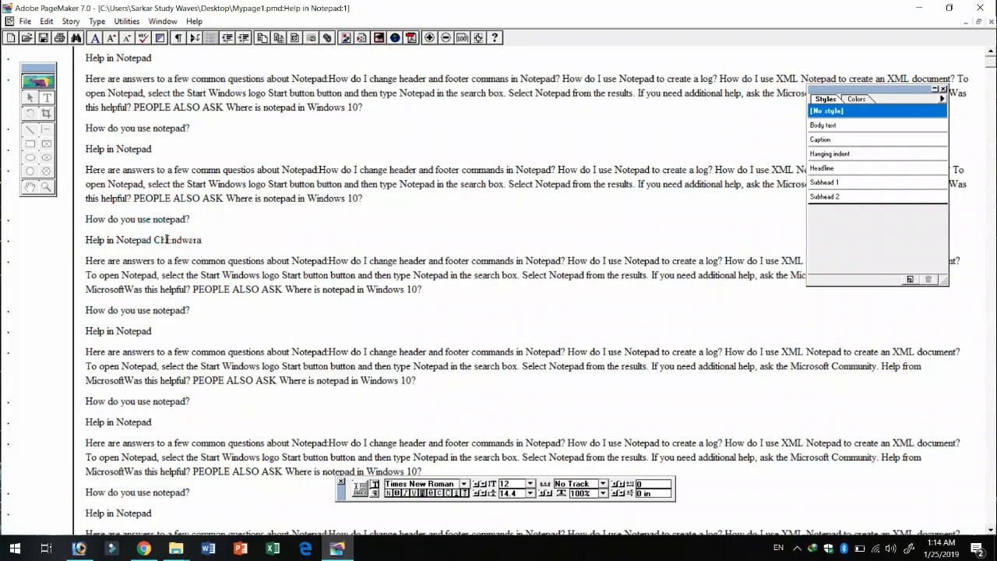
Spell-check only the selected word "Chhindwara" in the third "Help in Notepad" heading, and close the Spelling dialog.
click(126, 21)
click(160, 98)
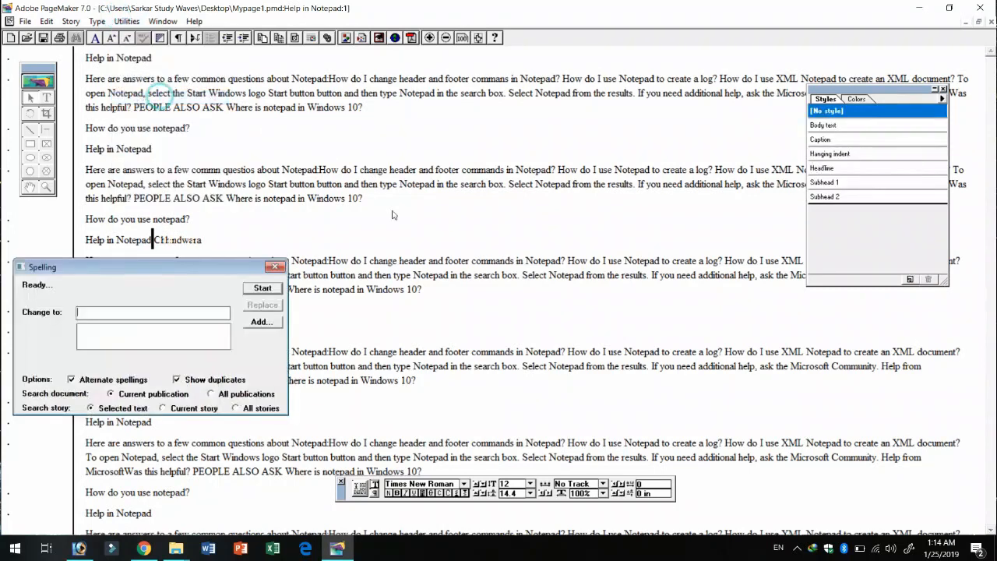
click(260, 289)
click(260, 290)
click(260, 289)
click(261, 289)
click(260, 289)
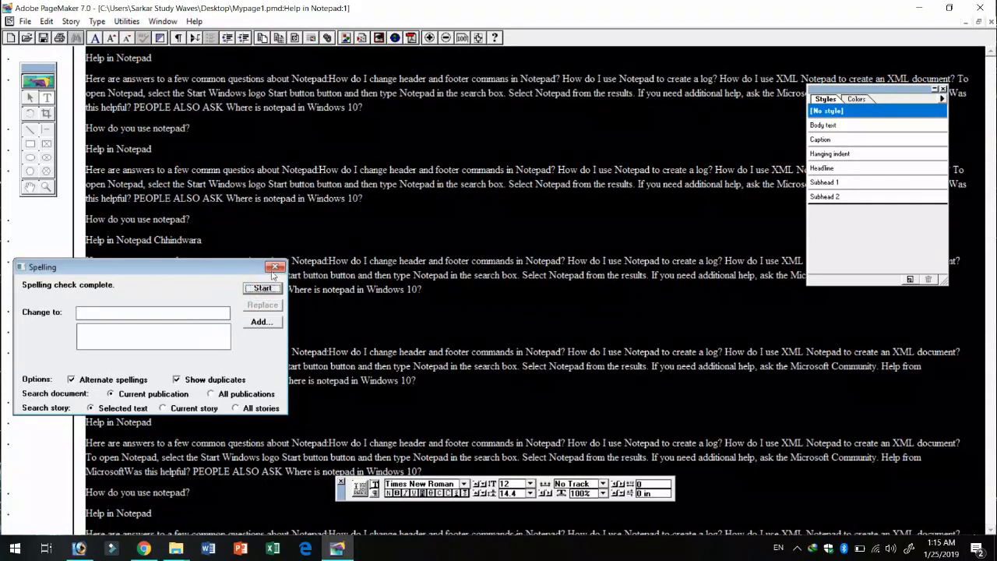
click(275, 267)
Reopen the Spelling dialog, move it clear of the screen edge, examine its fields, options and search scopes, and close it.
click(207, 219)
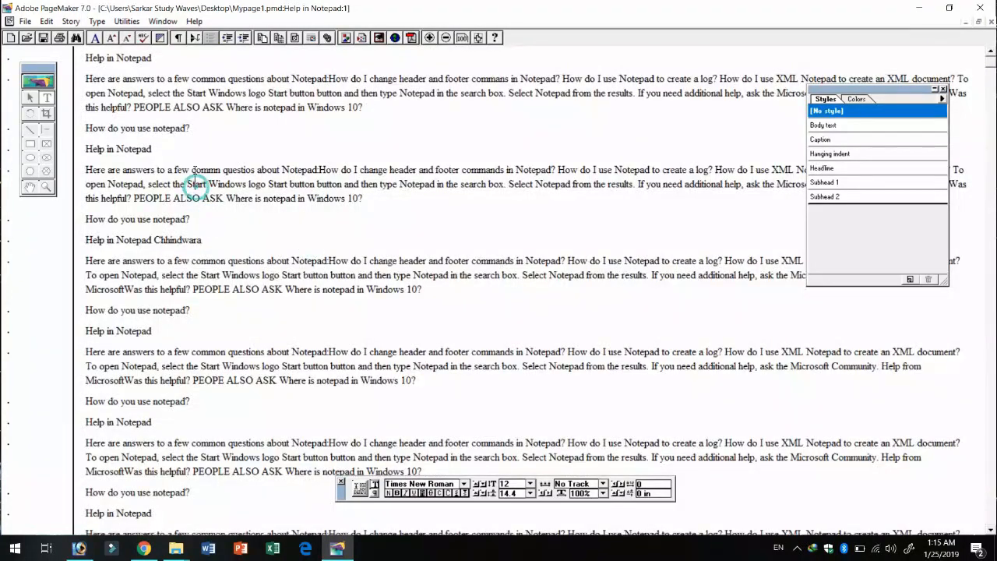
click(127, 21)
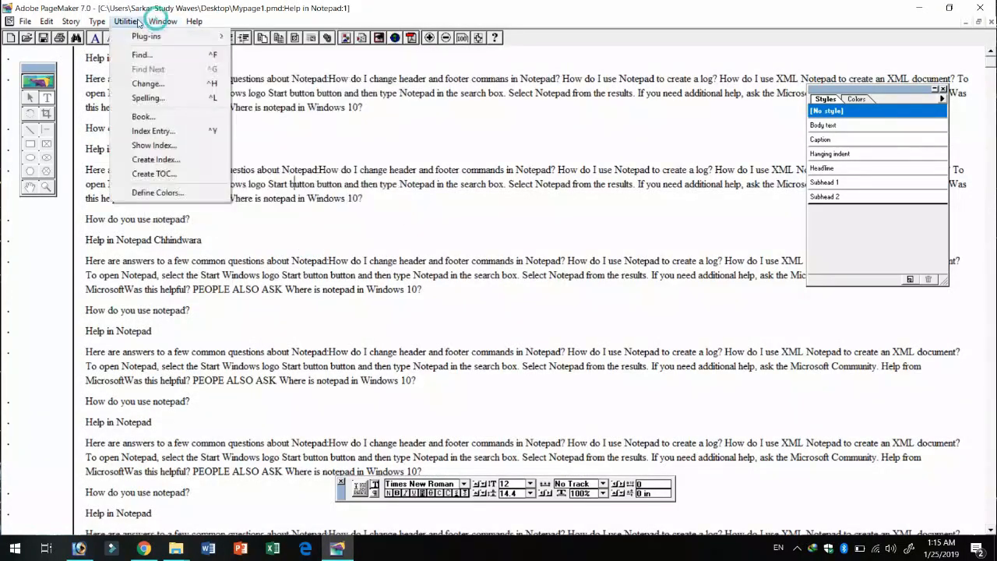
click(153, 100)
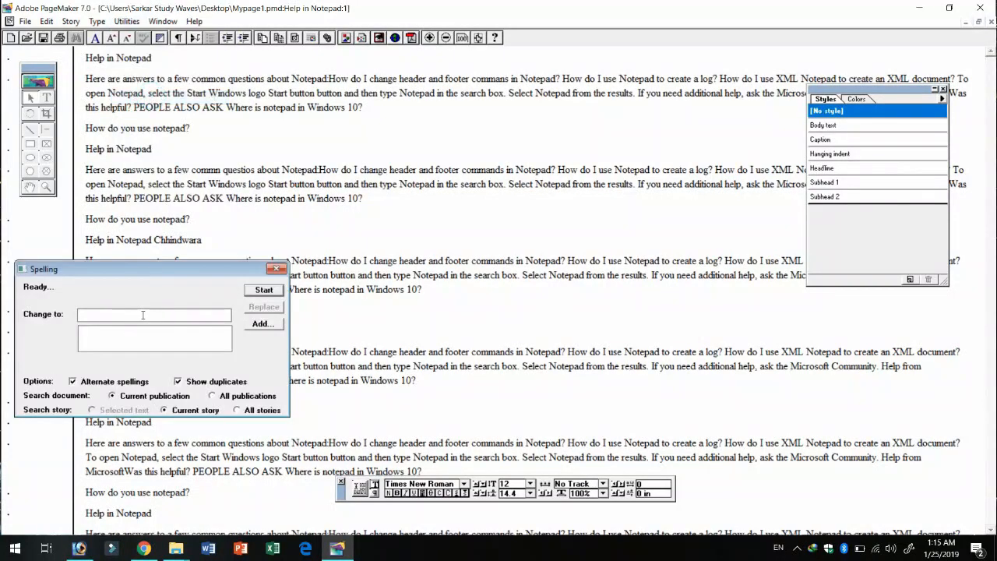
drag(117, 269, 256, 237)
click(241, 310)
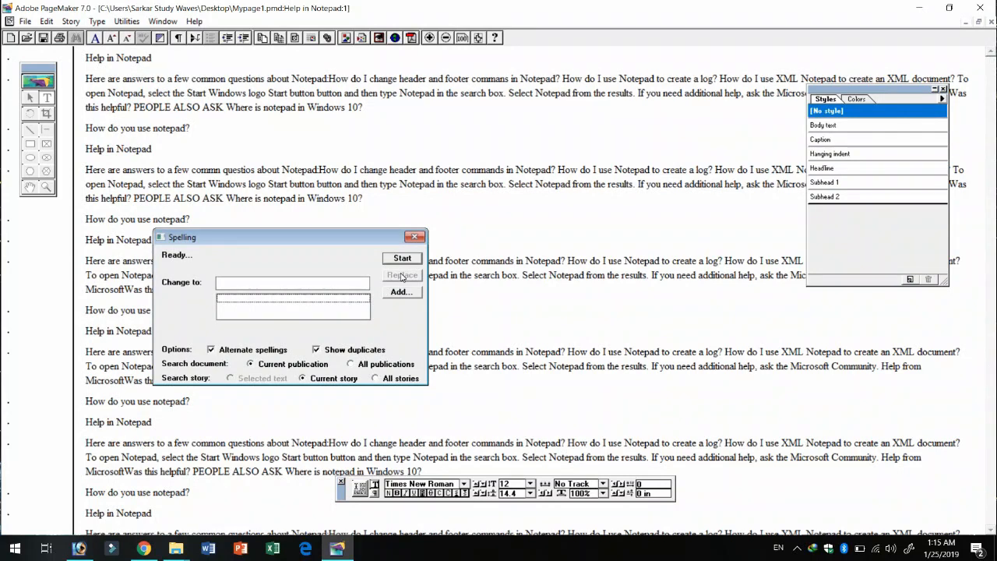
click(255, 278)
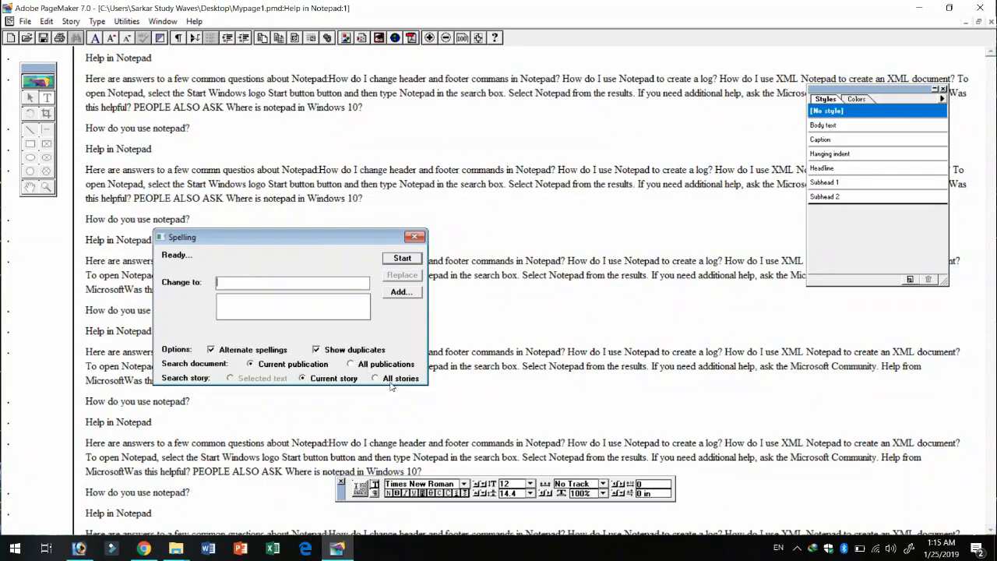
click(414, 237)
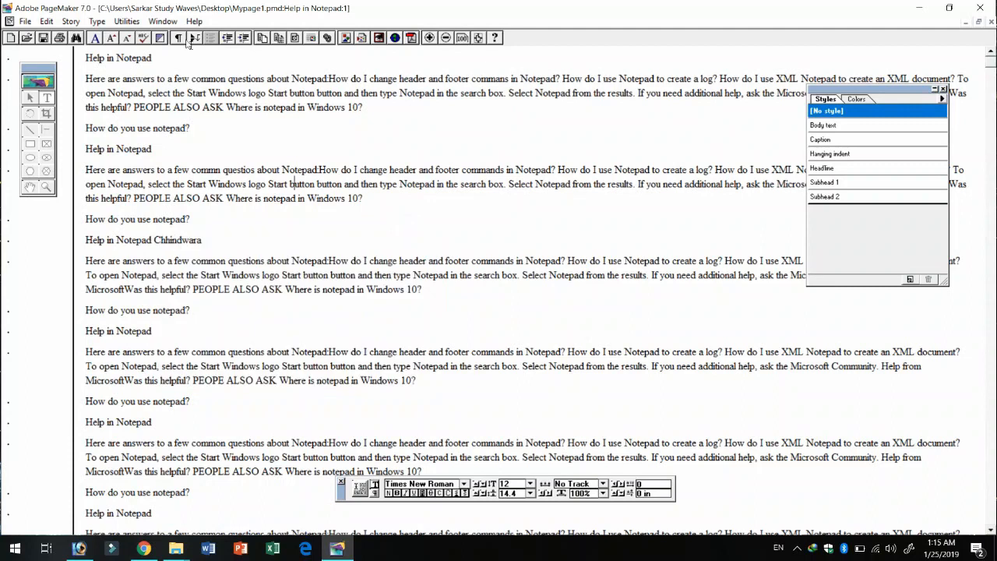
click(127, 22)
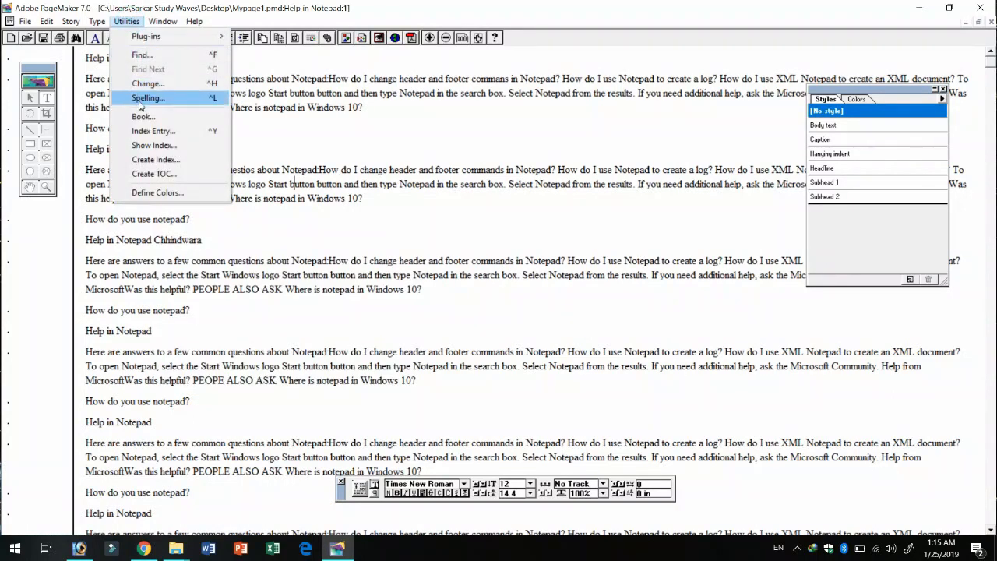
click(48, 22)
click(47, 22)
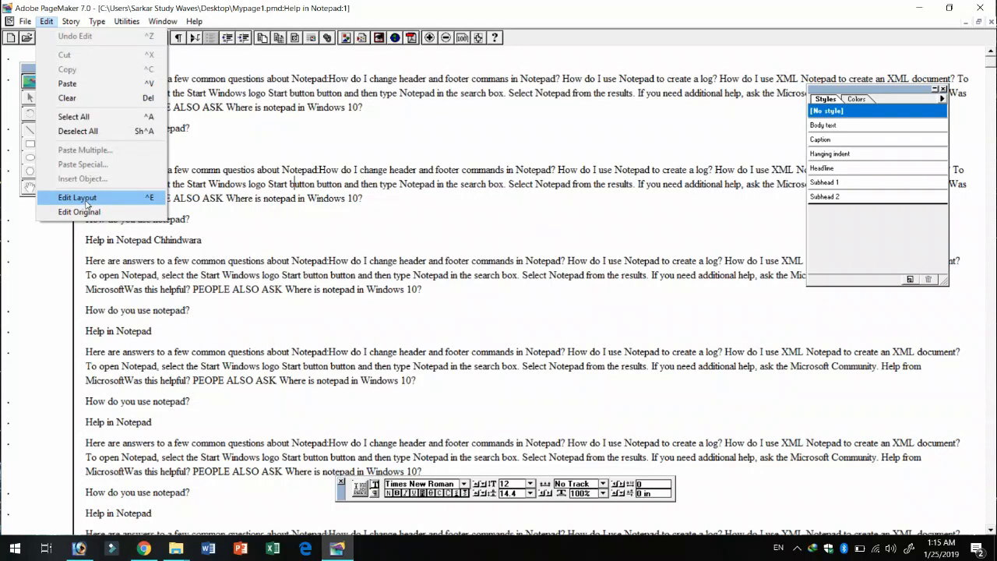
click(2, 82)
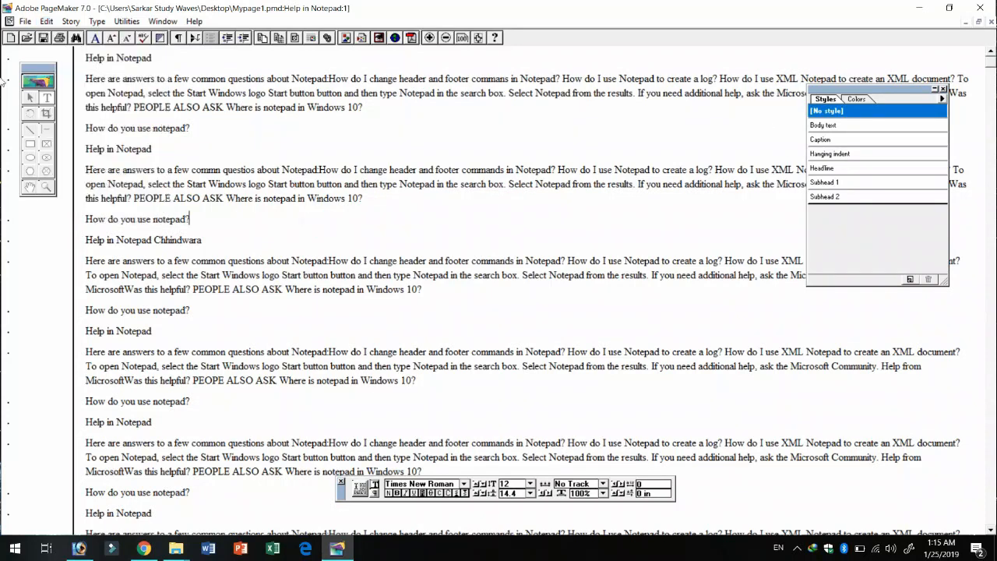
Close the story editor and display the page 2–3 spread in the layout view.
click(992, 23)
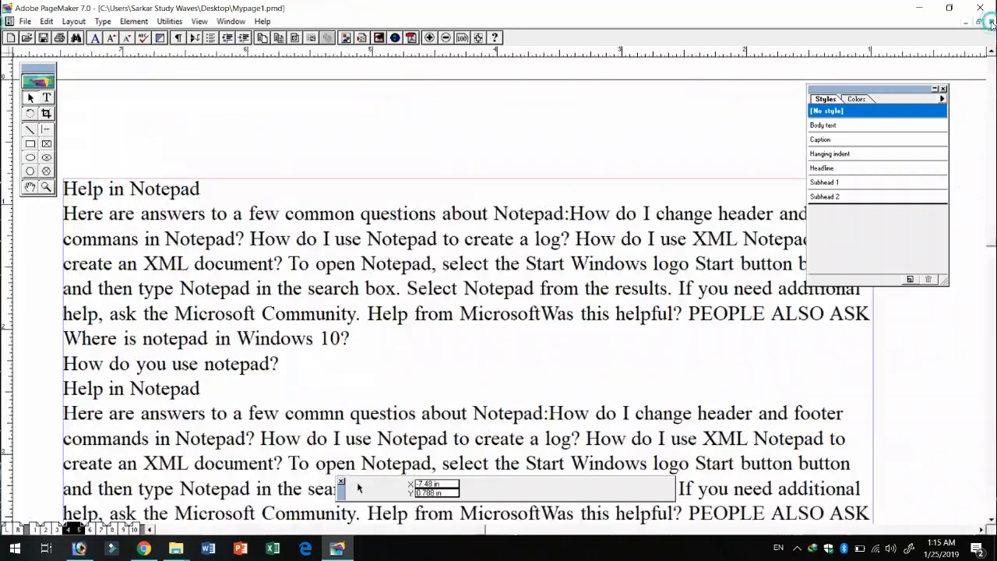
click(47, 21)
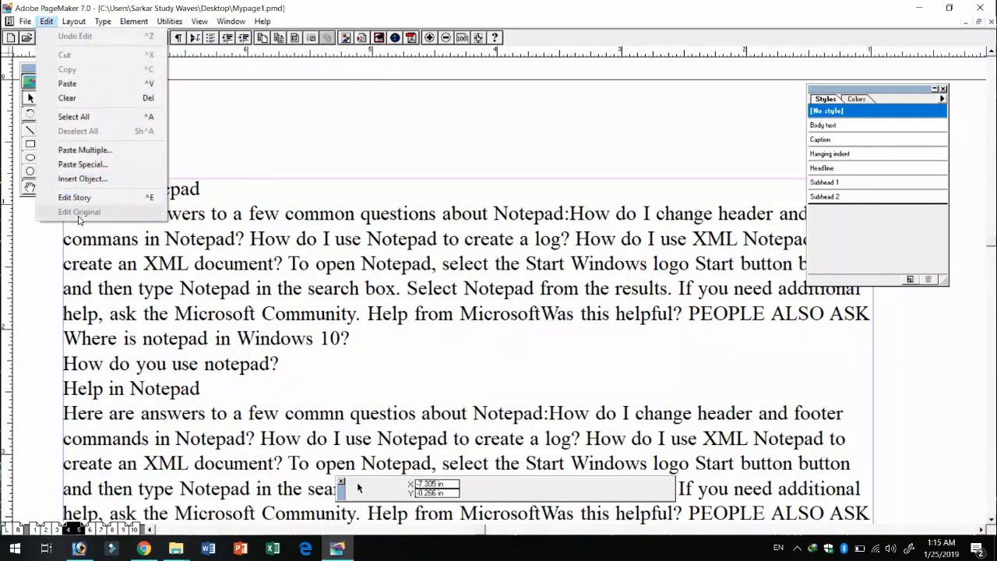
click(56, 530)
click(56, 530)
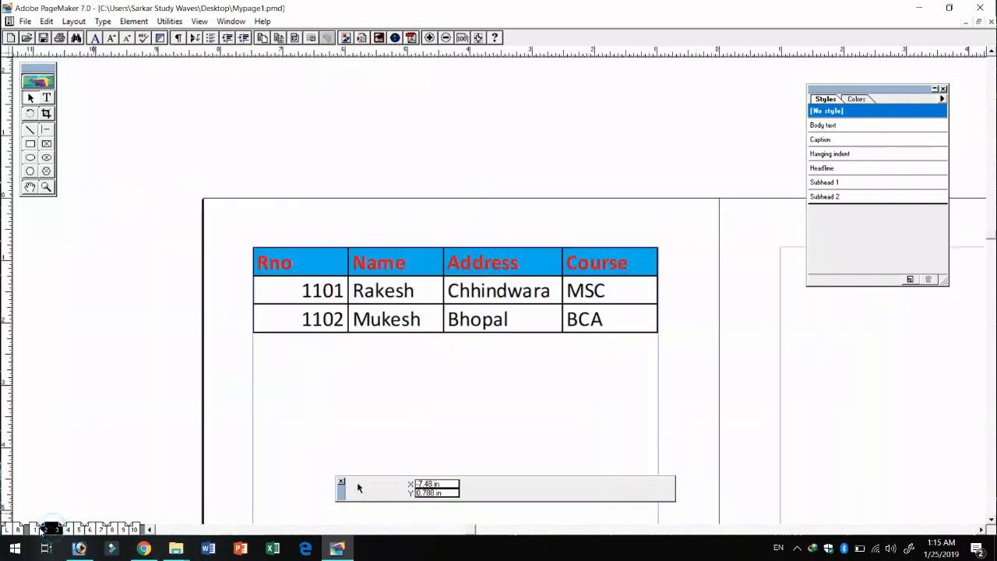
click(34, 530)
click(46, 530)
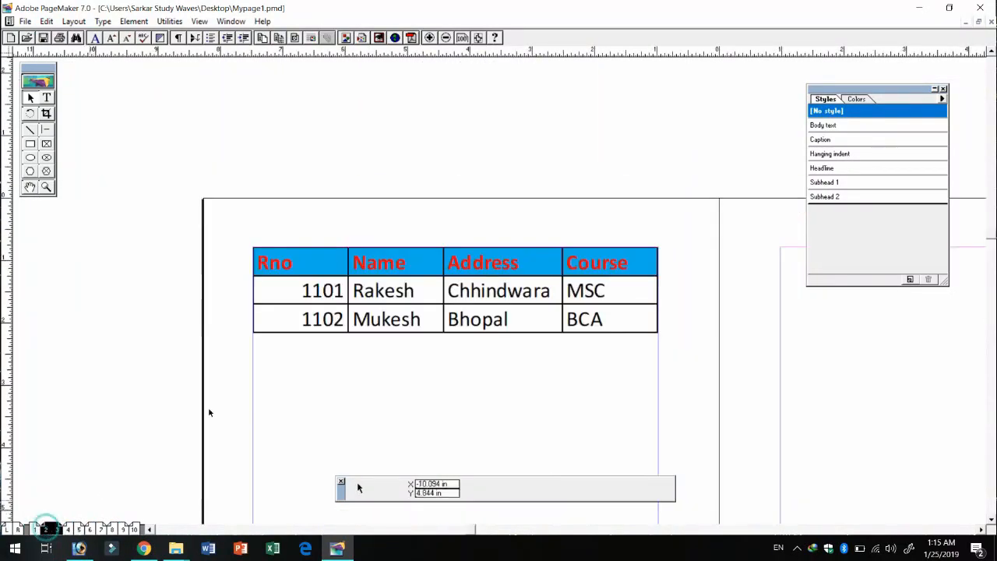
Open the embedded worksheet table on page 2 in Excel.
click(402, 303)
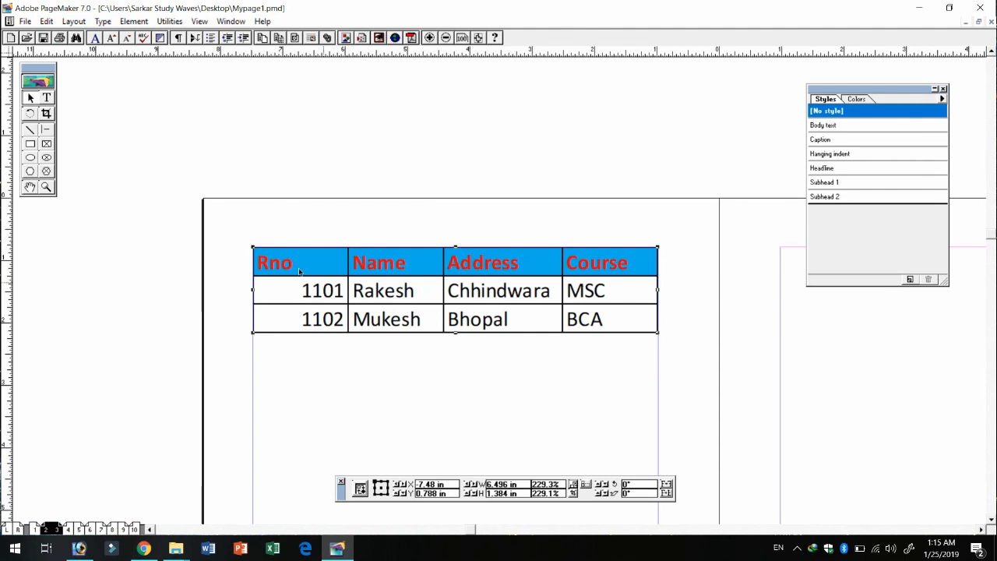
click(46, 21)
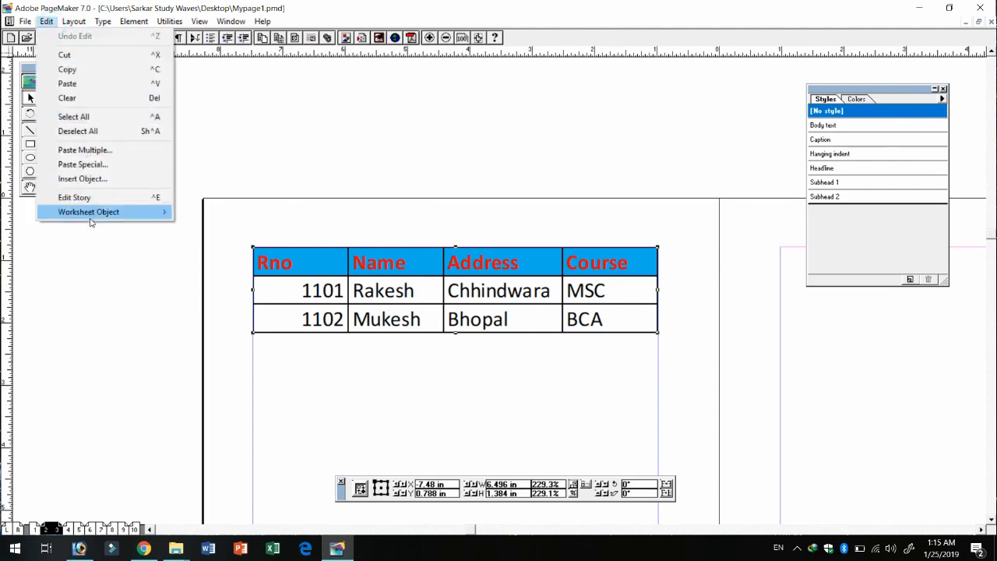
mouse_move(89, 219)
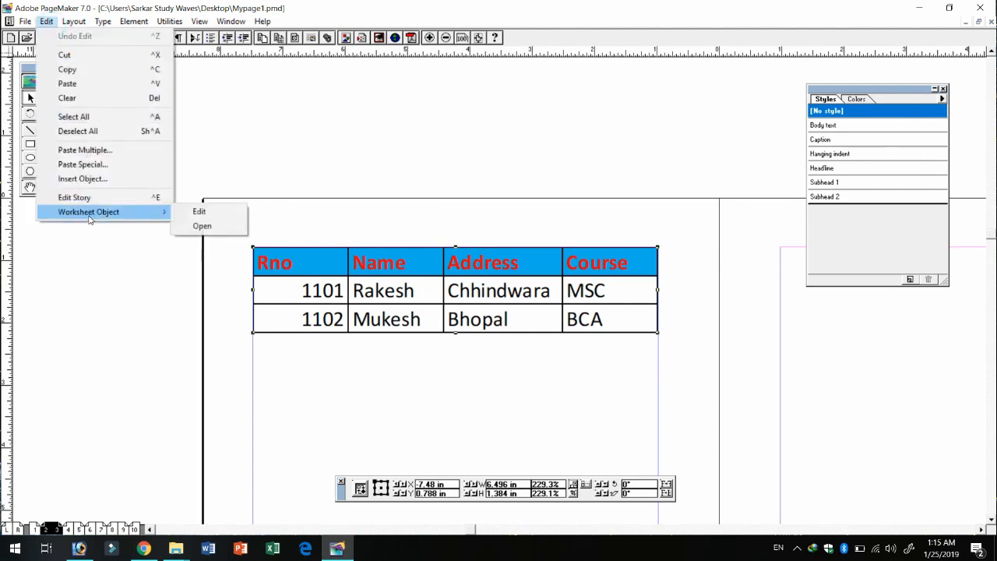
click(200, 225)
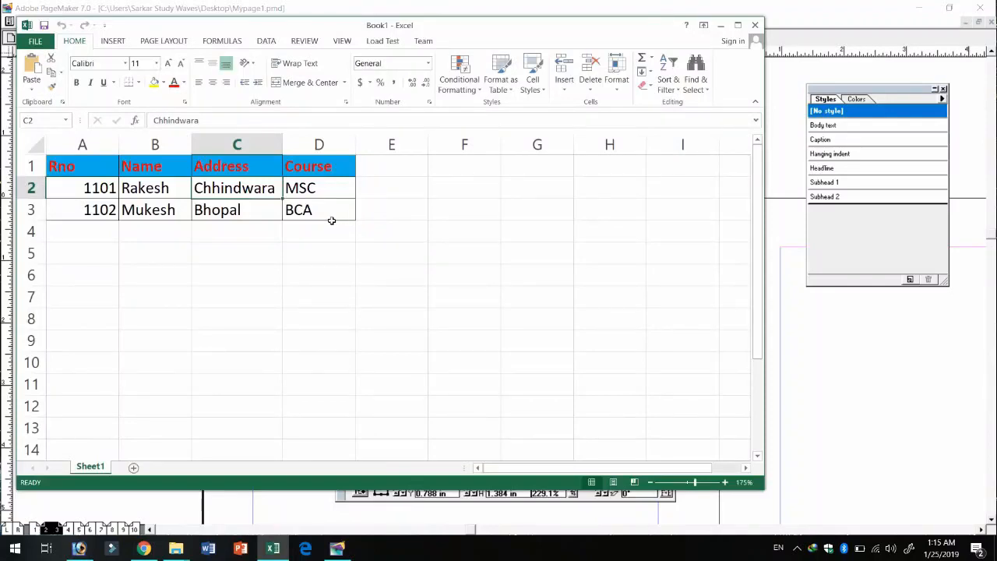
Add a record in row 4 with the next roll number, a student's name, Indore and MCA, and save and close the worksheet.
click(167, 232)
click(98, 228)
text(1103)
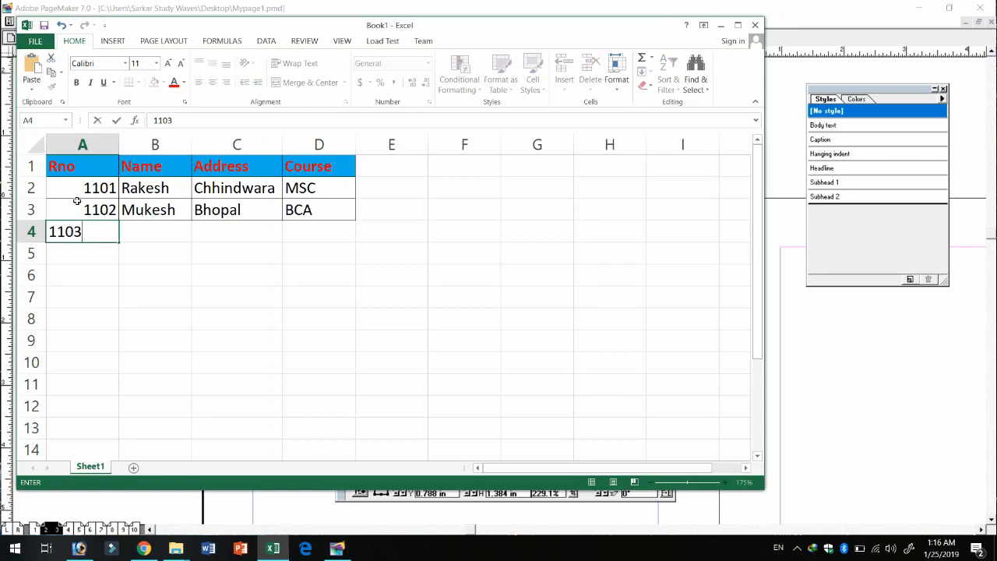
key(Tab)
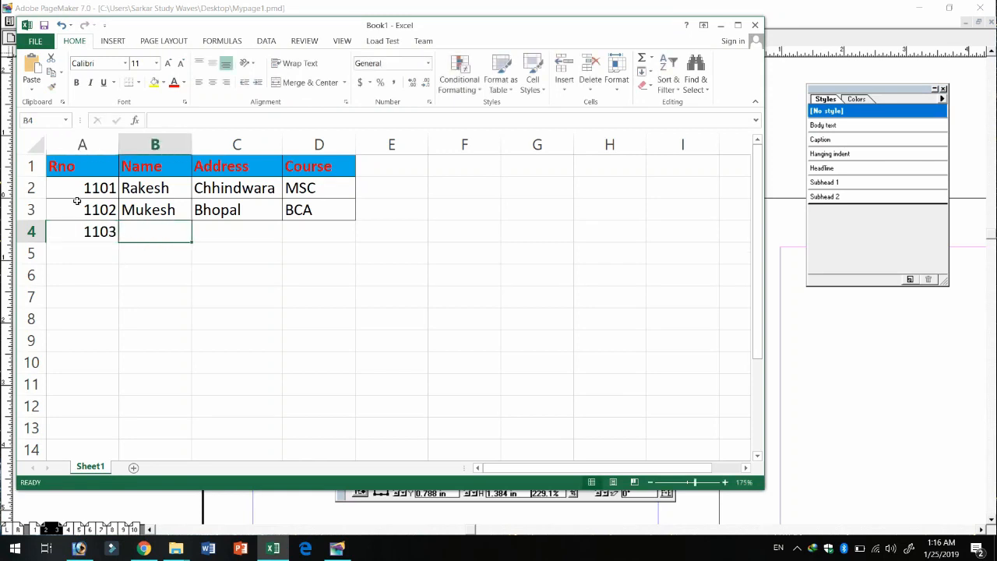
text(Rajesh)
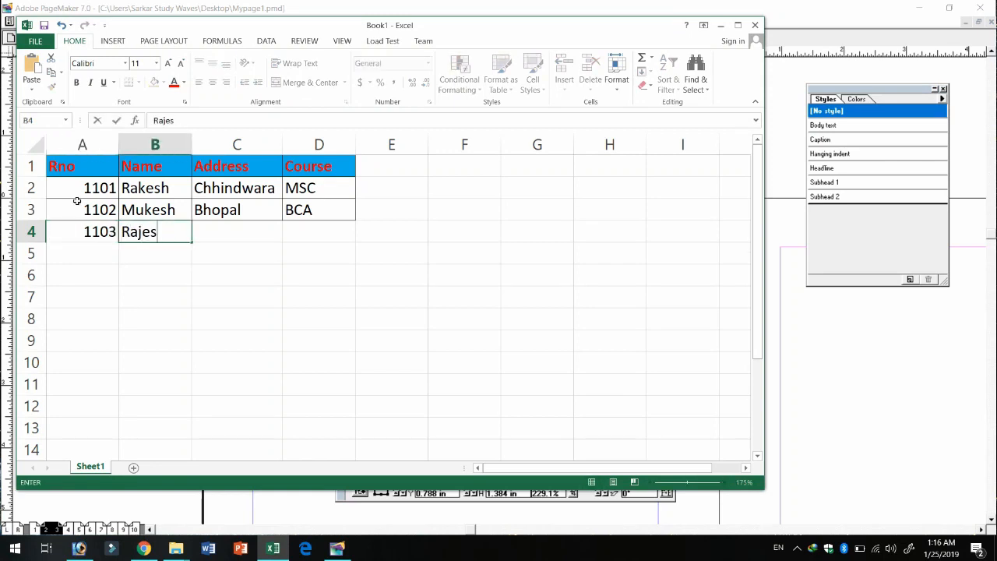
key(Tab)
text(Indore)
key(Tab)
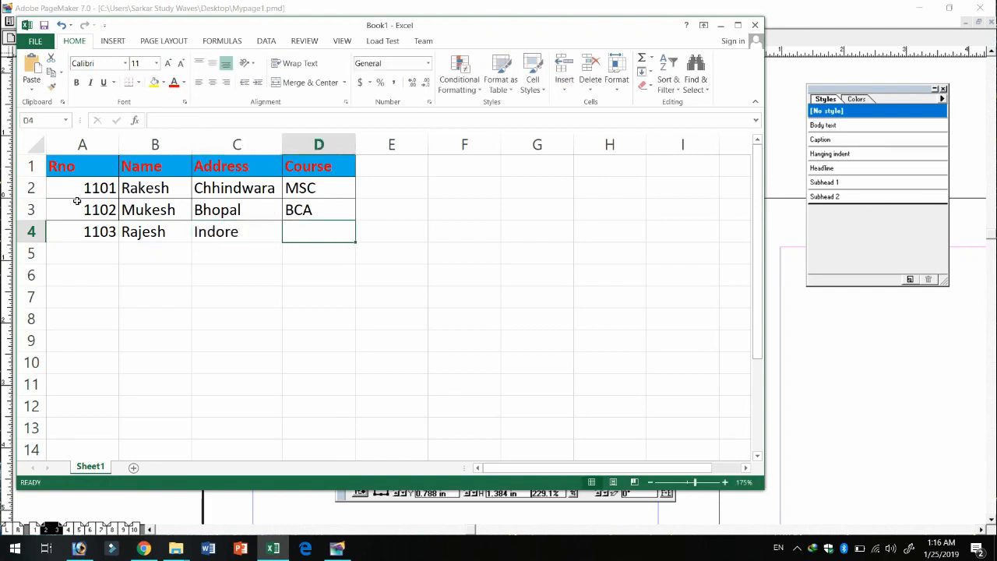
text(MCA)
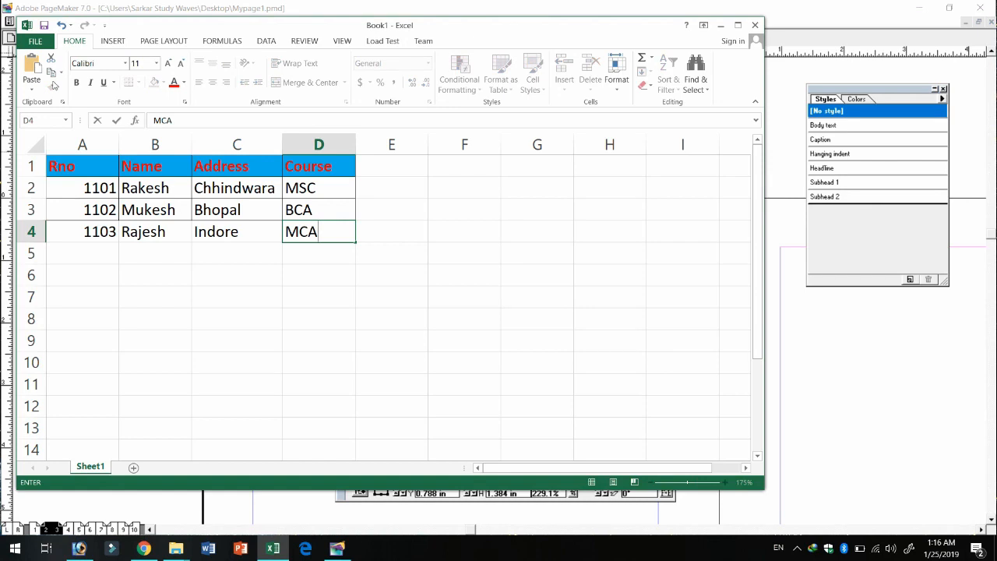
click(35, 40)
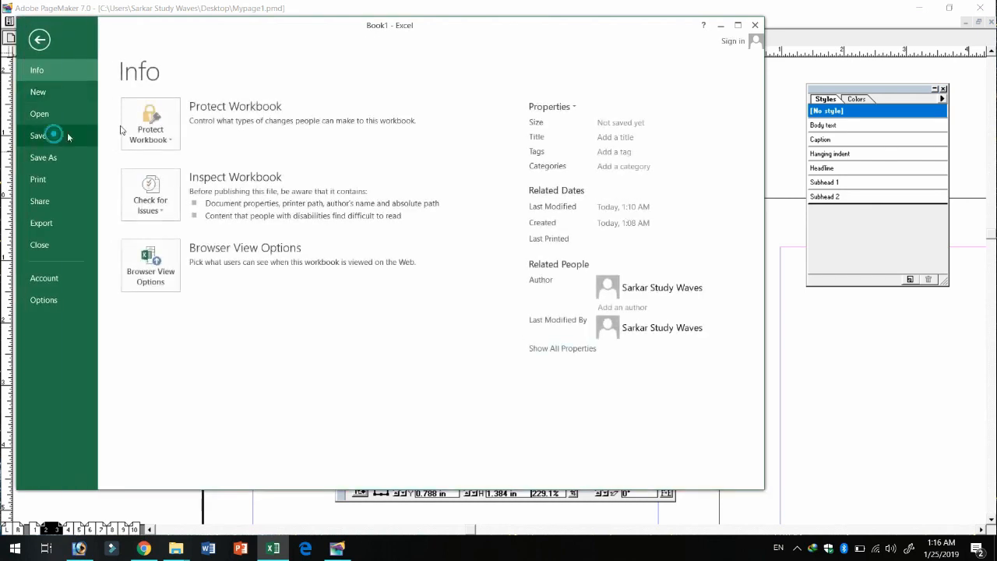
click(755, 25)
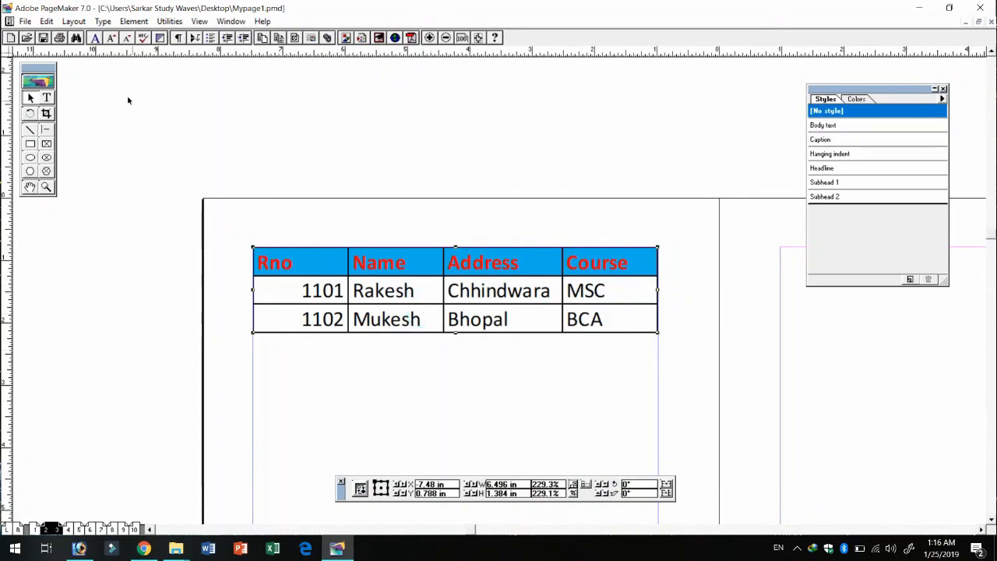
Reopen the embedded worksheet table in Excel, apply All Borders to A1:D4, and close the worksheet.
click(25, 21)
double_click(475, 322)
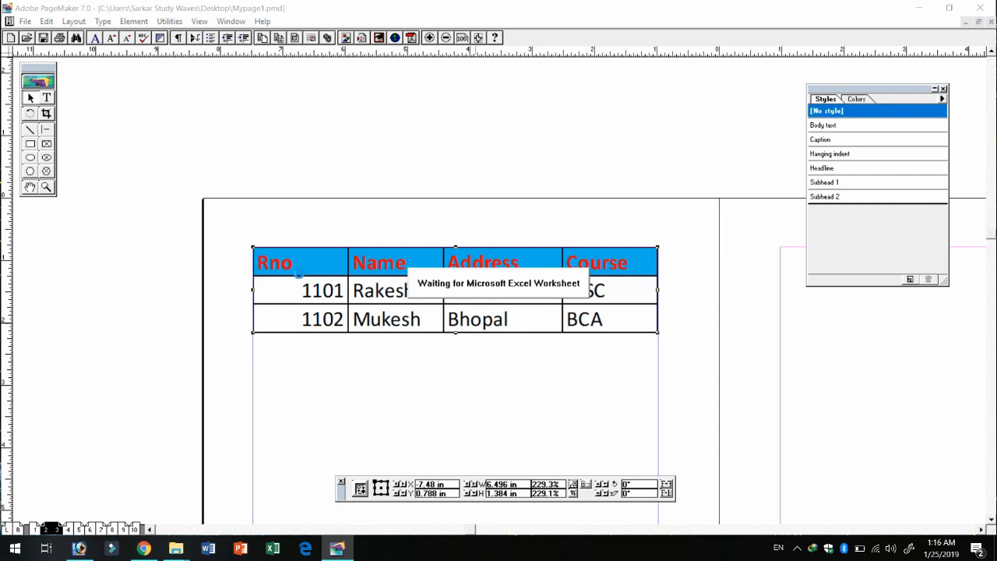
drag(101, 187, 371, 257)
click(155, 99)
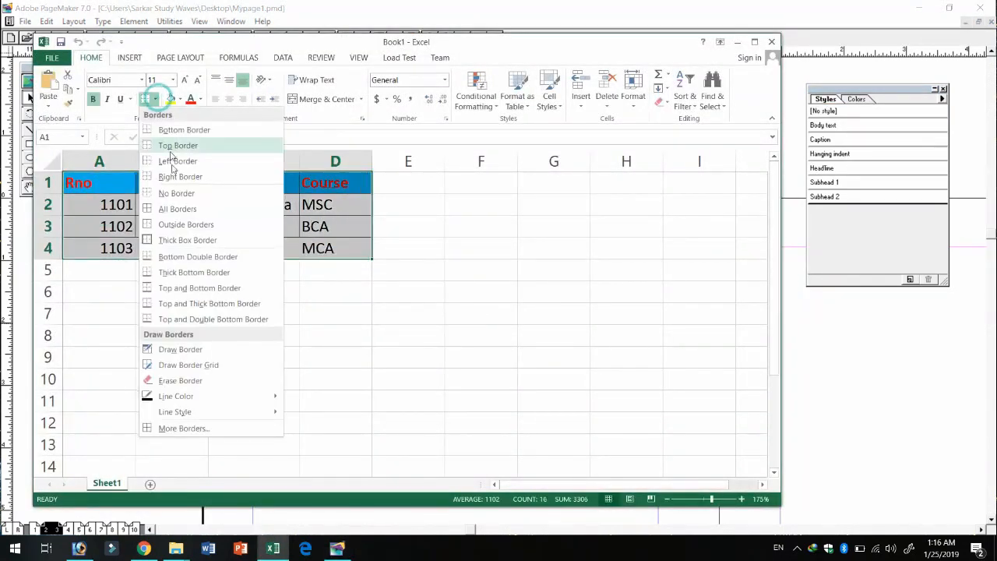
click(176, 209)
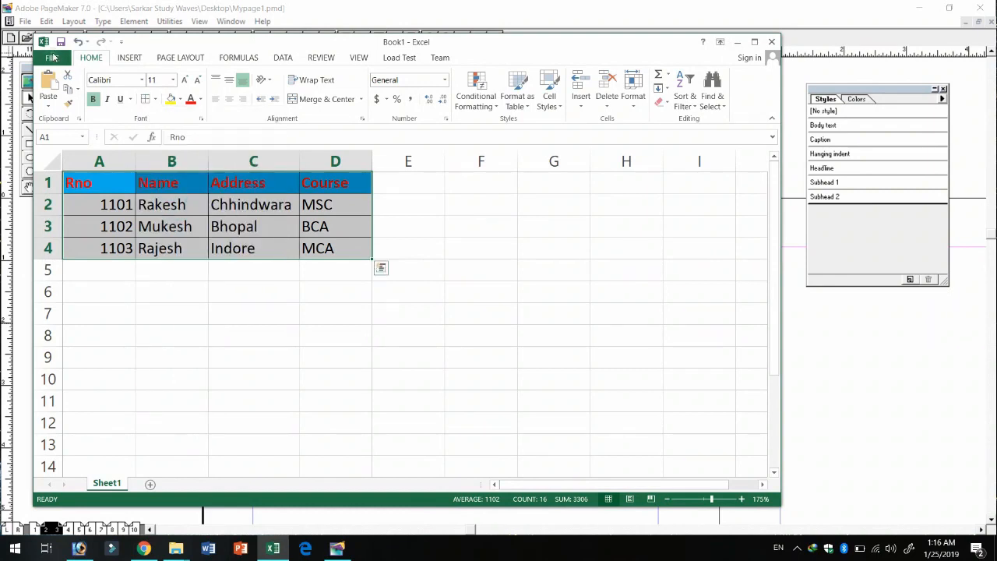
click(51, 58)
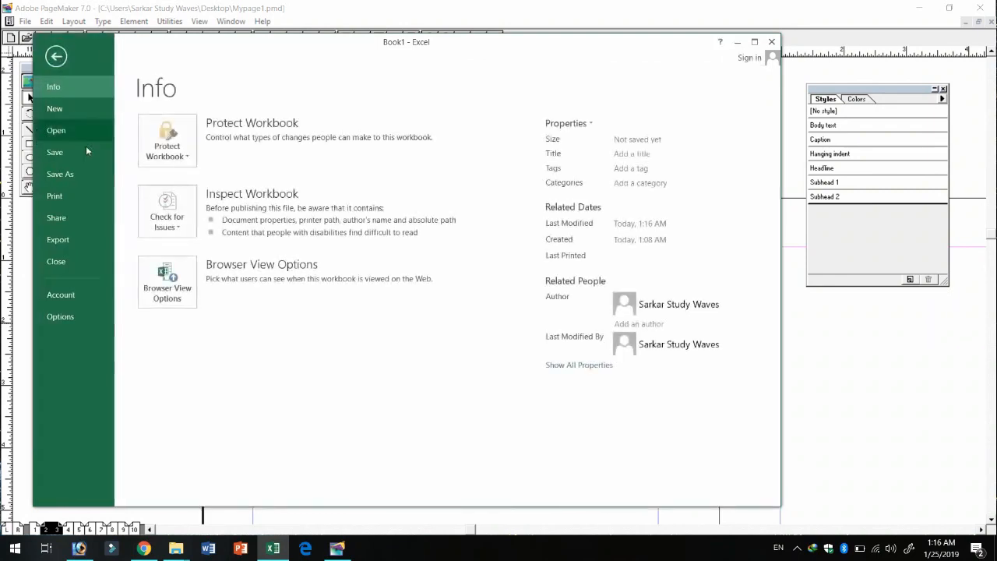
click(771, 42)
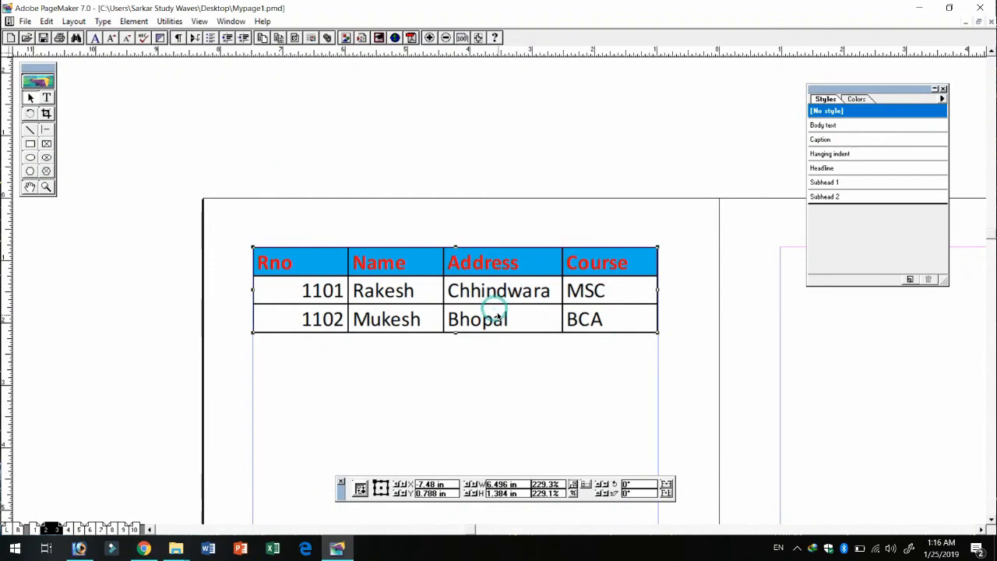
Delete the embedded worksheet table from page 2.
key(Delete)
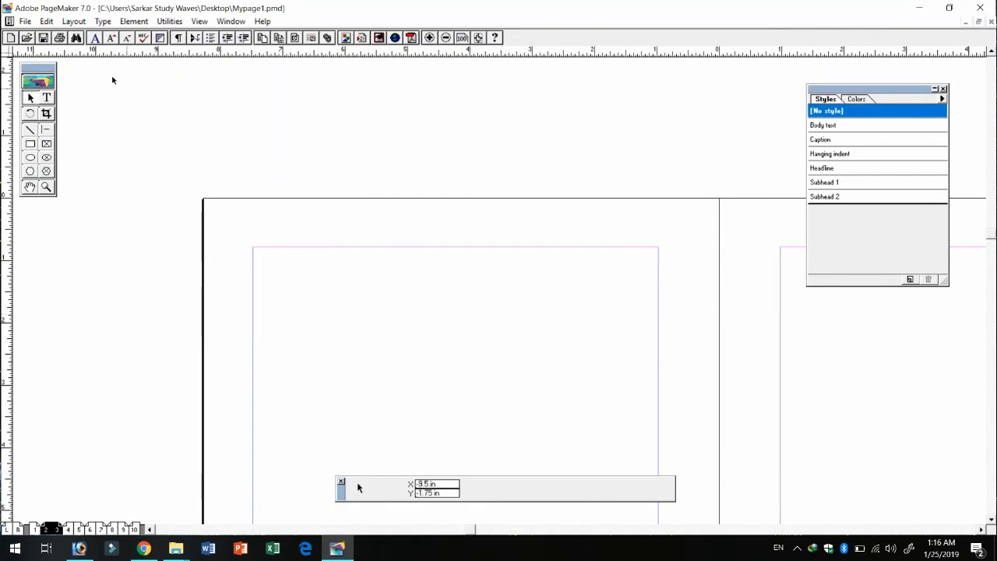
click(46, 21)
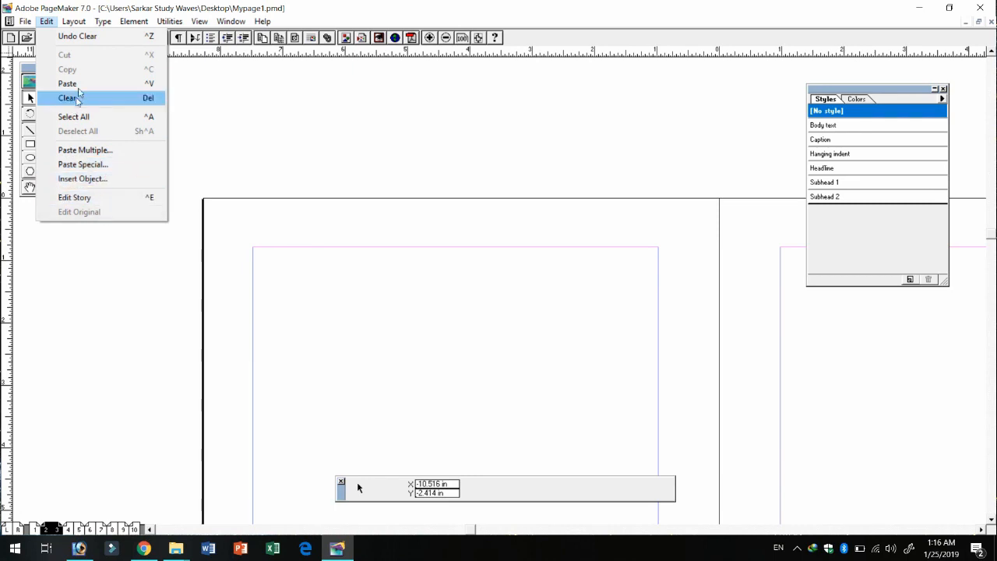
mouse_move(70, 21)
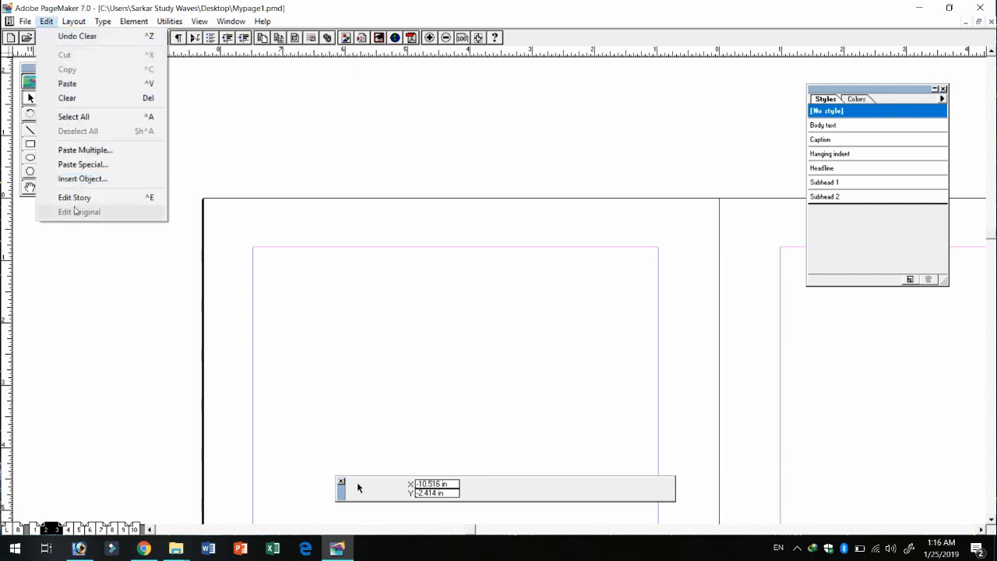
Go to page 1 with the Go to Page command, and reopen and dismiss its dialog.
click(73, 21)
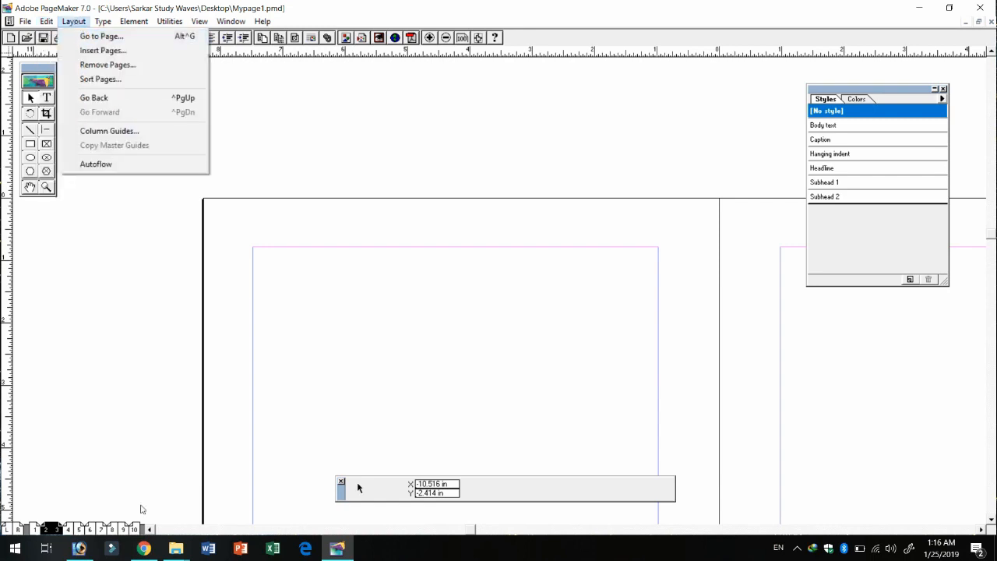
click(101, 36)
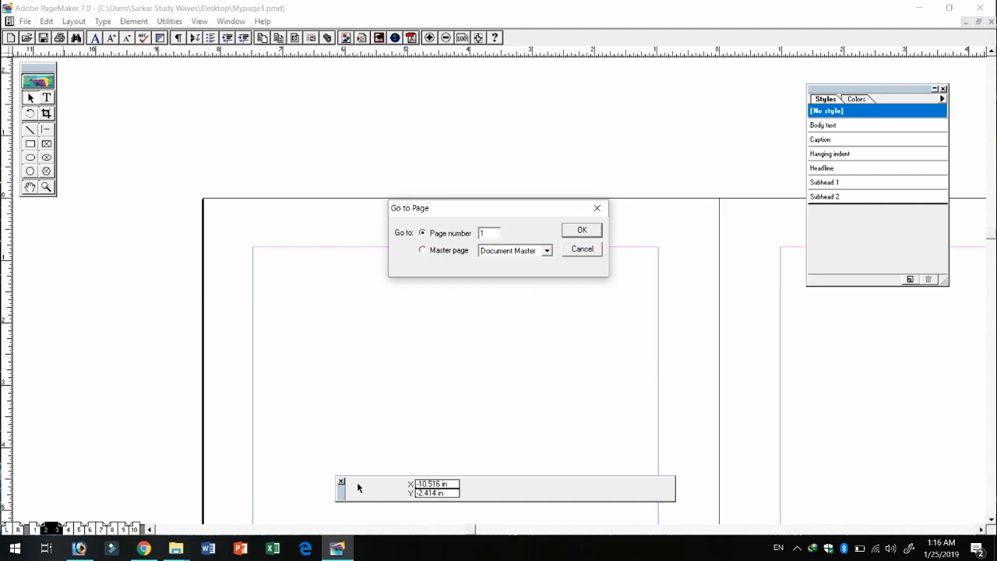
key(Return)
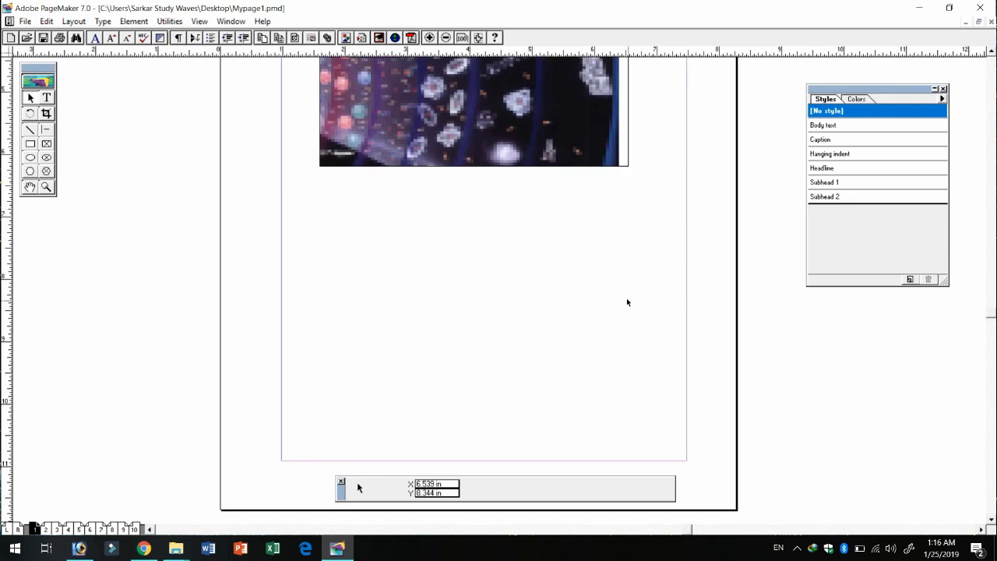
click(74, 21)
click(101, 37)
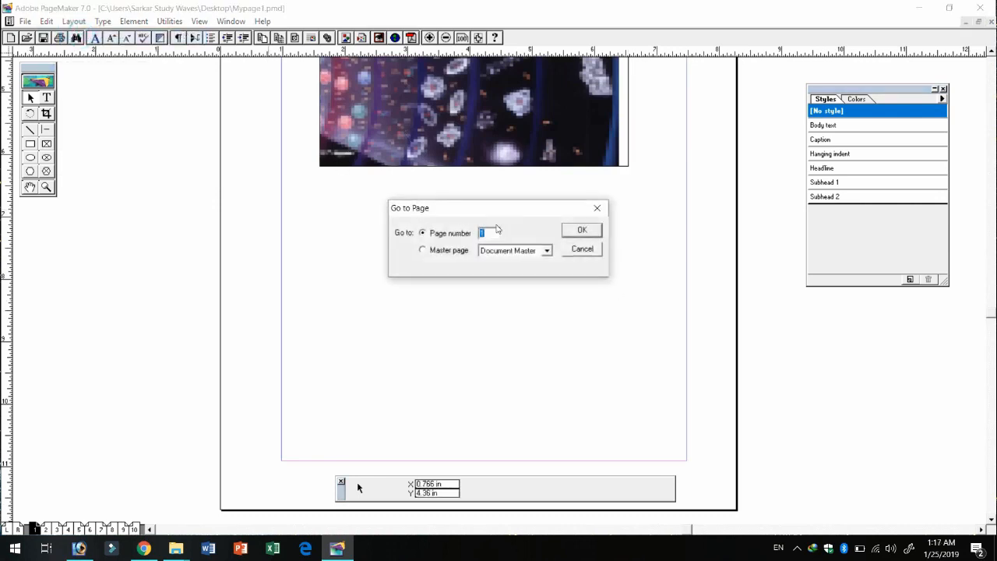
click(598, 208)
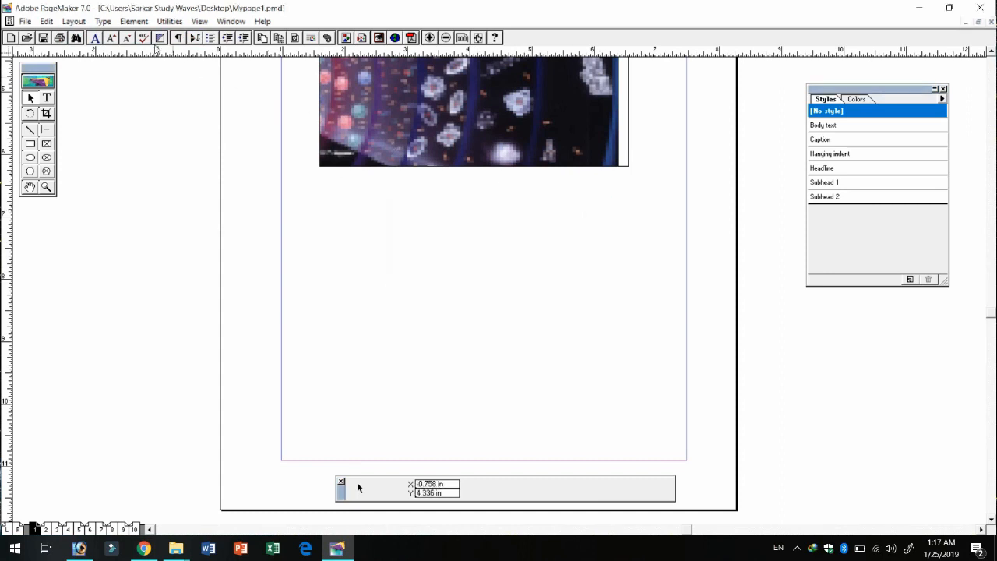
Insert 2 pages after the current page 1, based on the Document Master.
click(68, 21)
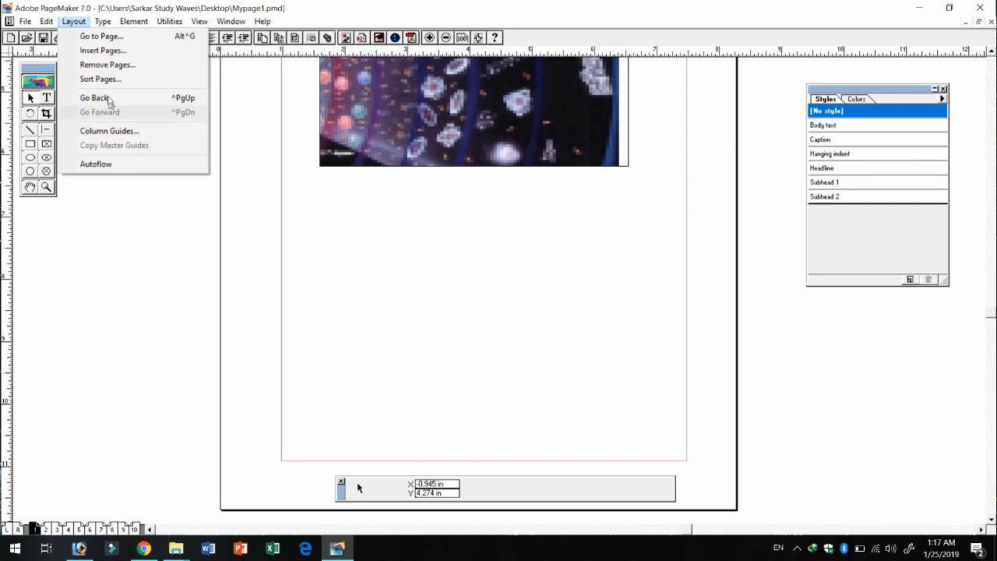
click(103, 50)
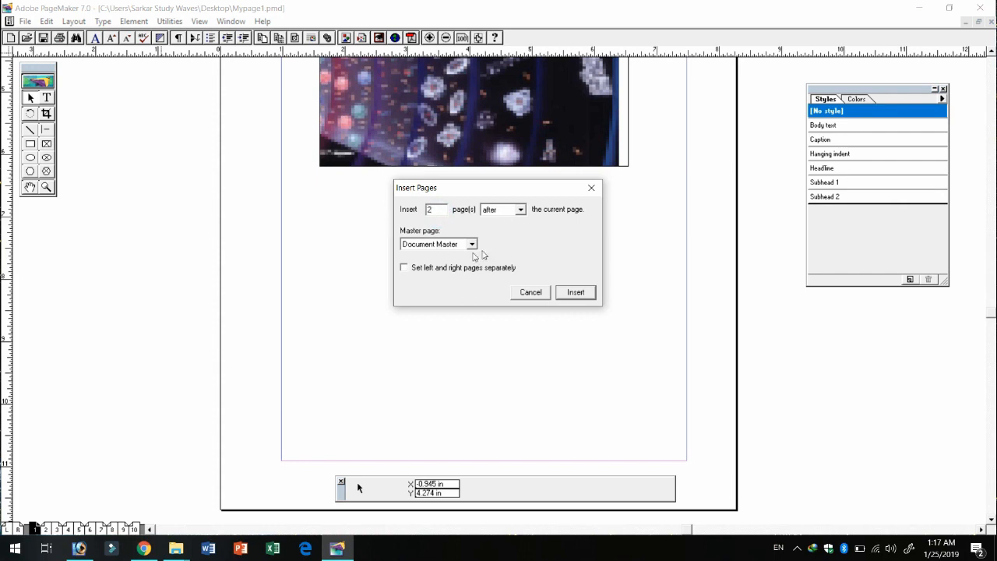
click(521, 209)
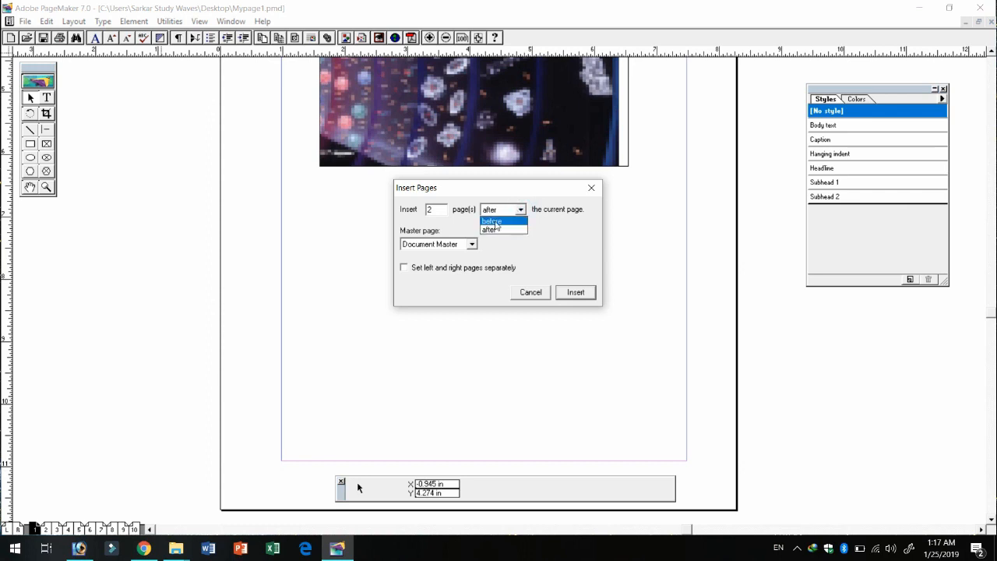
click(495, 230)
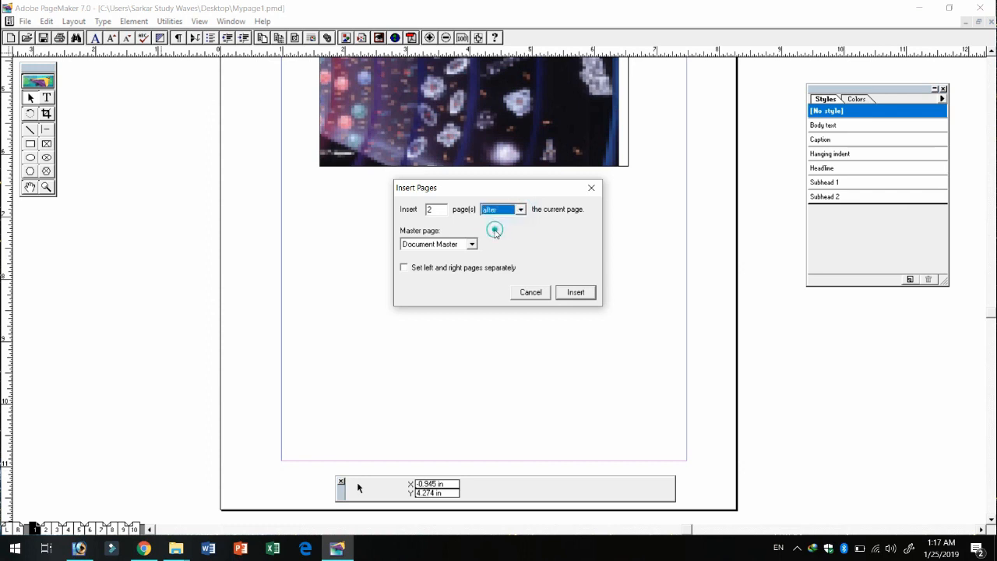
click(576, 293)
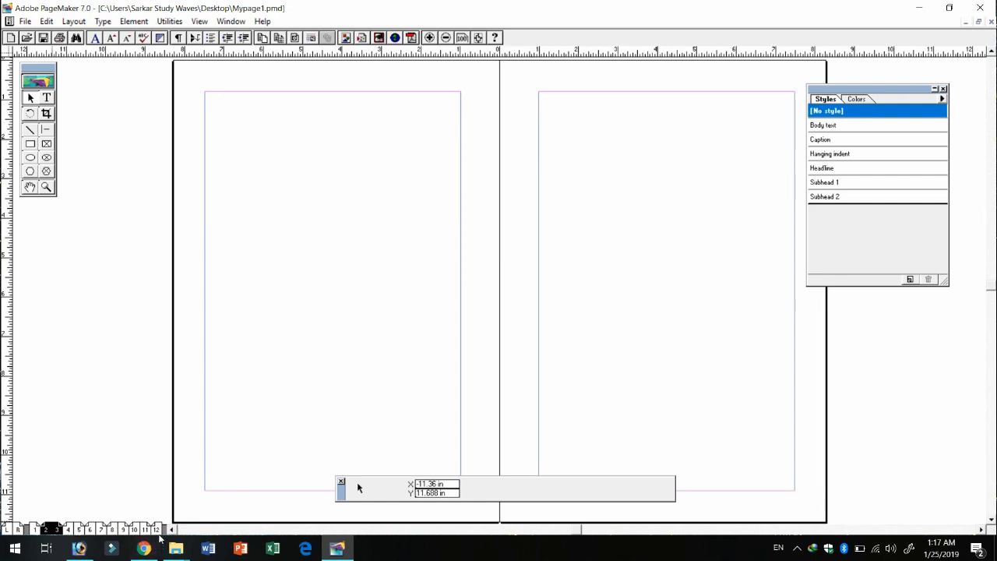
Remove pages 2 through 3 and all their contents from the document.
click(74, 21)
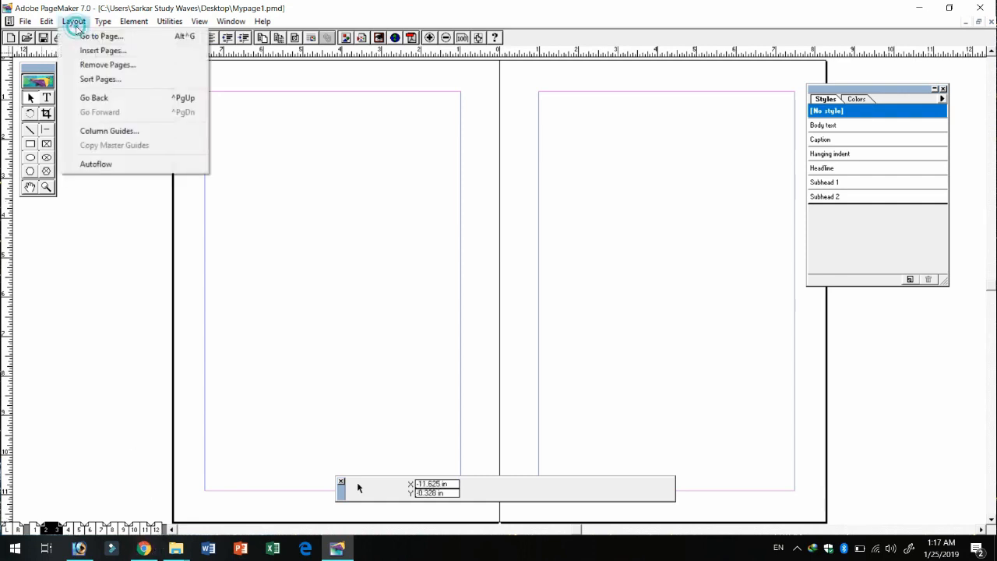
click(100, 68)
click(502, 234)
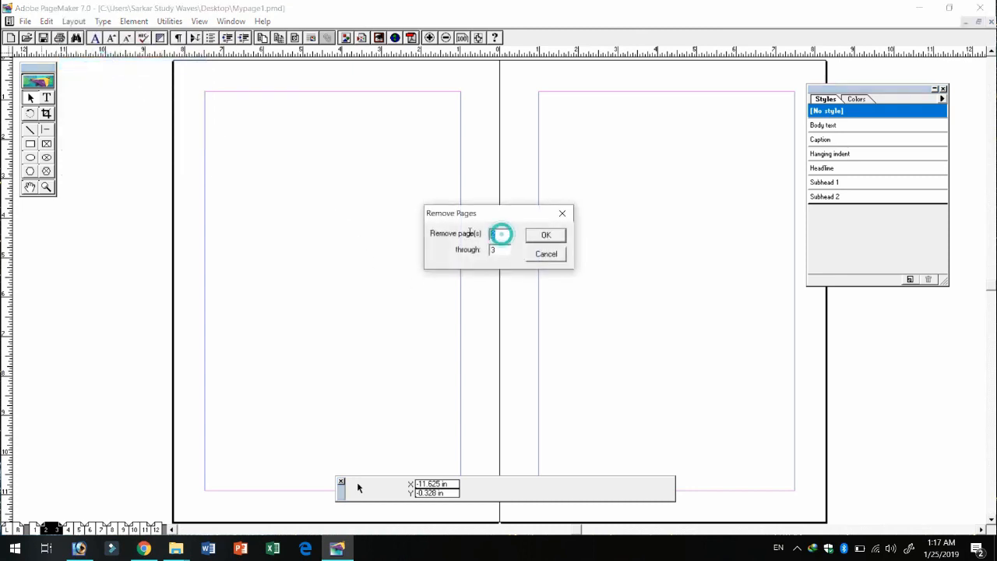
double_click(498, 248)
double_click(494, 234)
click(548, 237)
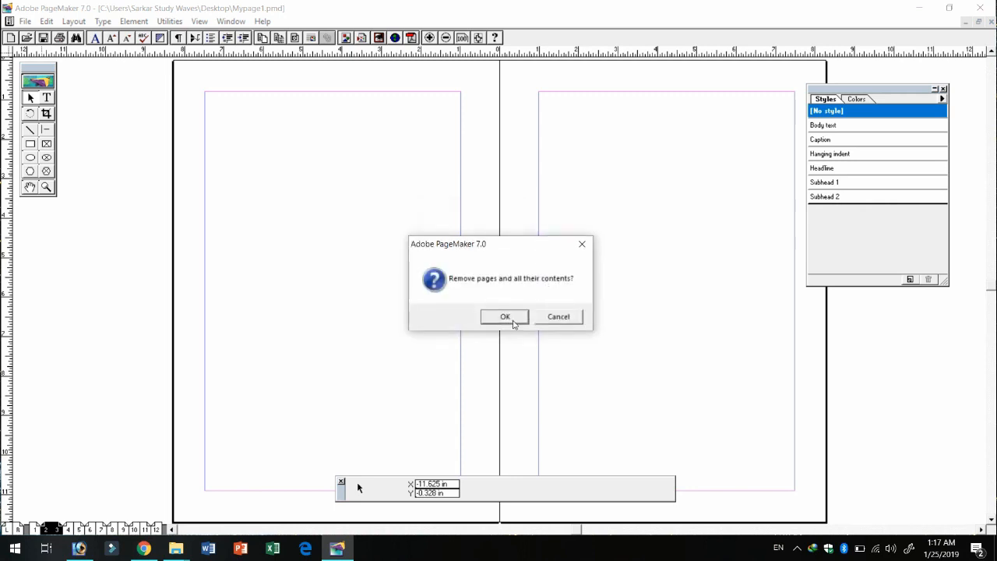
click(505, 316)
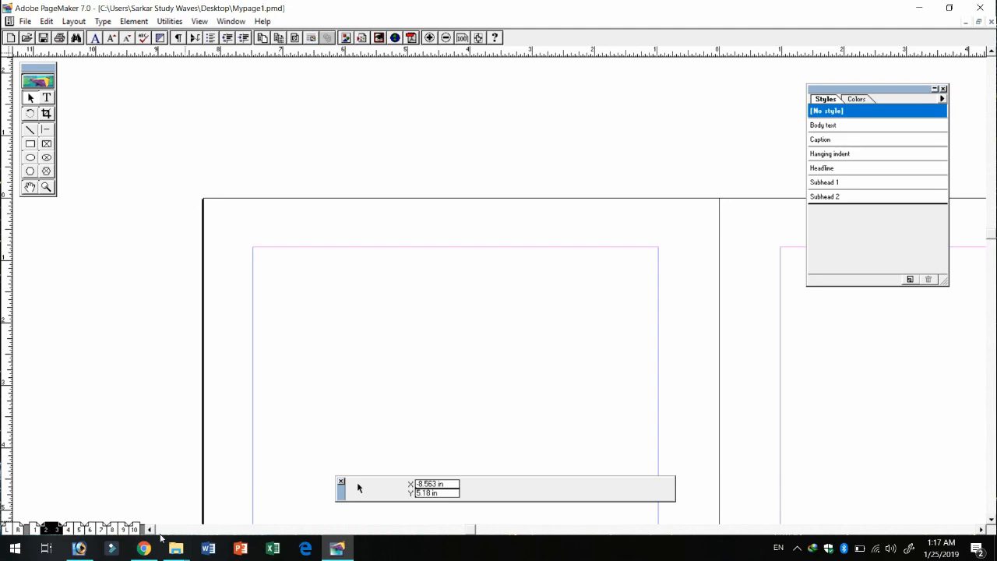
Open the Sort Pages window to view the page thumbnails and close it without reordering.
click(74, 21)
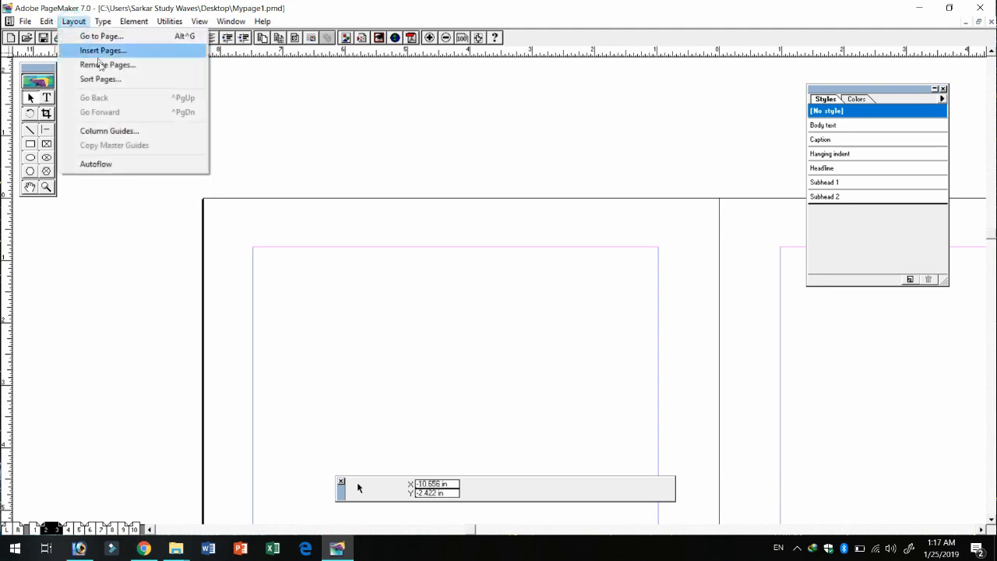
click(101, 79)
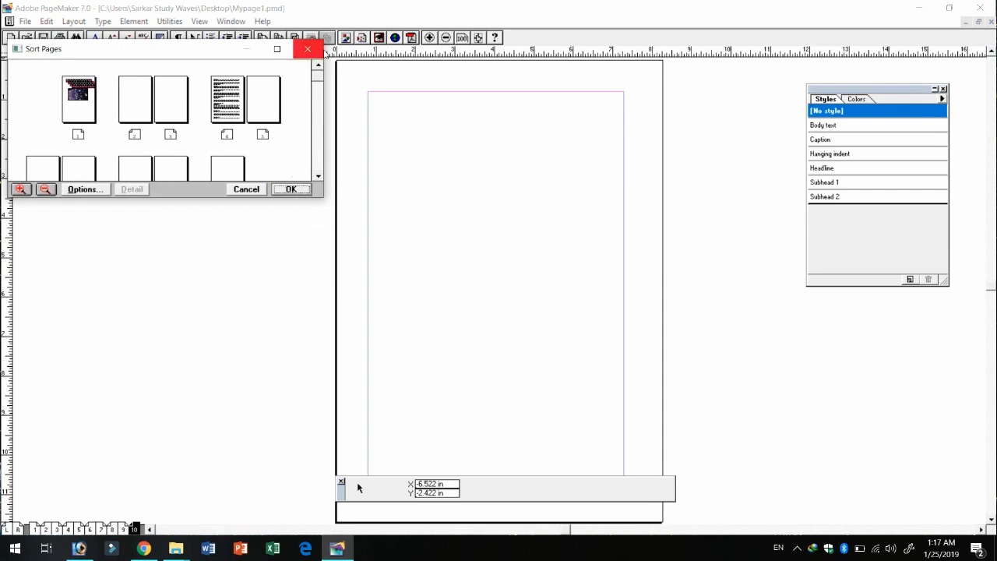
click(307, 48)
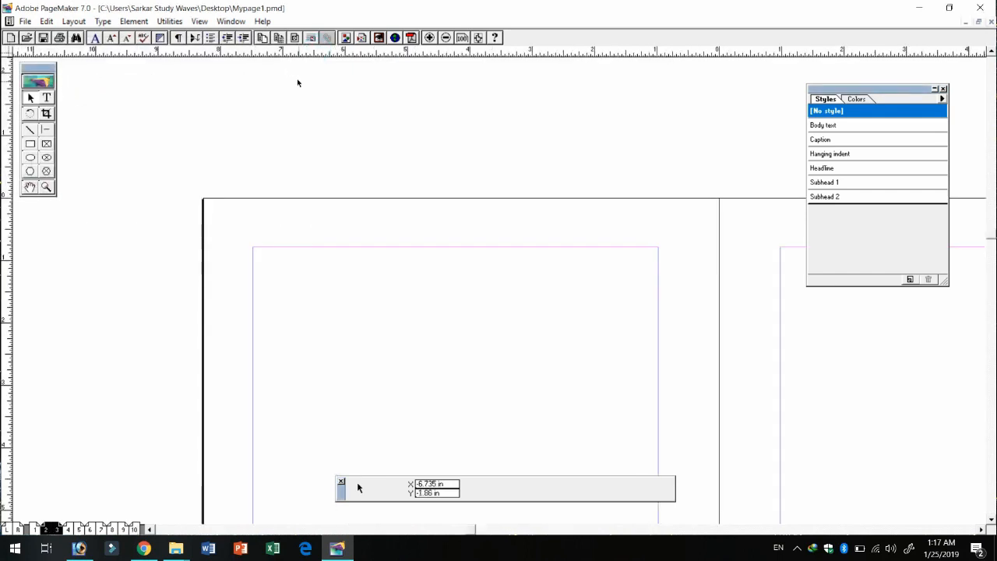
Display page 10, and go back to the page 2–3 spread and forward to page 10 through the view history.
click(74, 21)
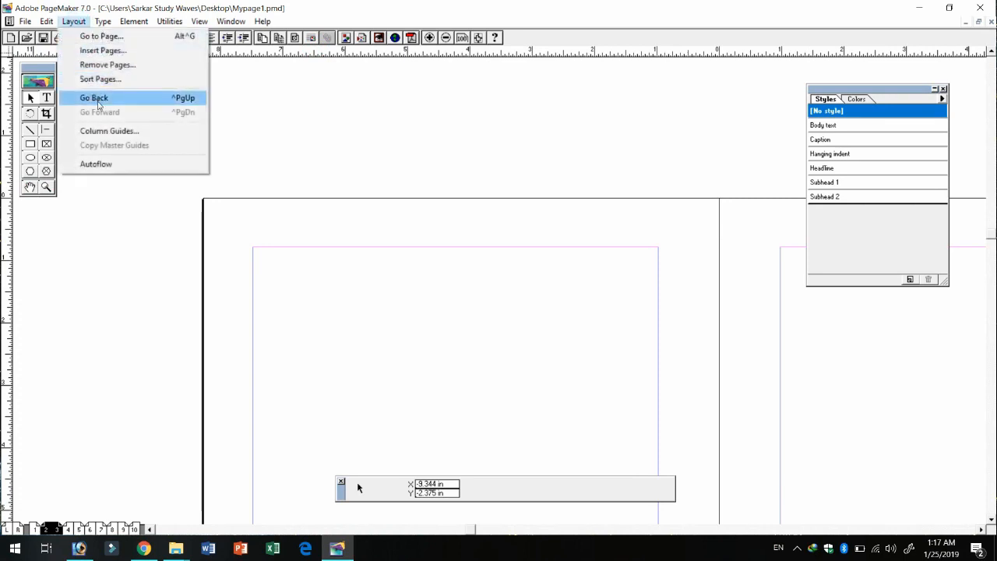
click(134, 530)
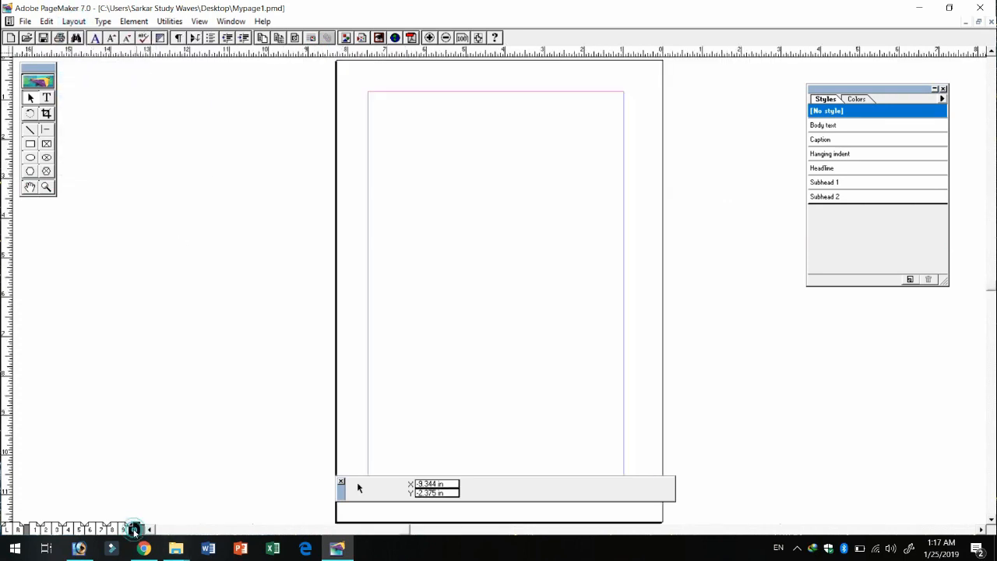
click(74, 21)
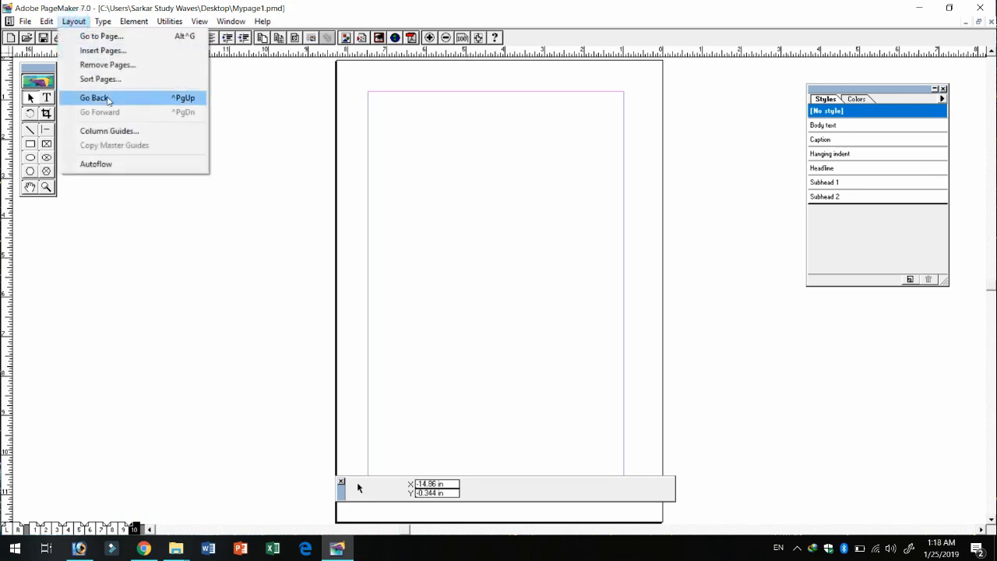
click(107, 97)
click(74, 22)
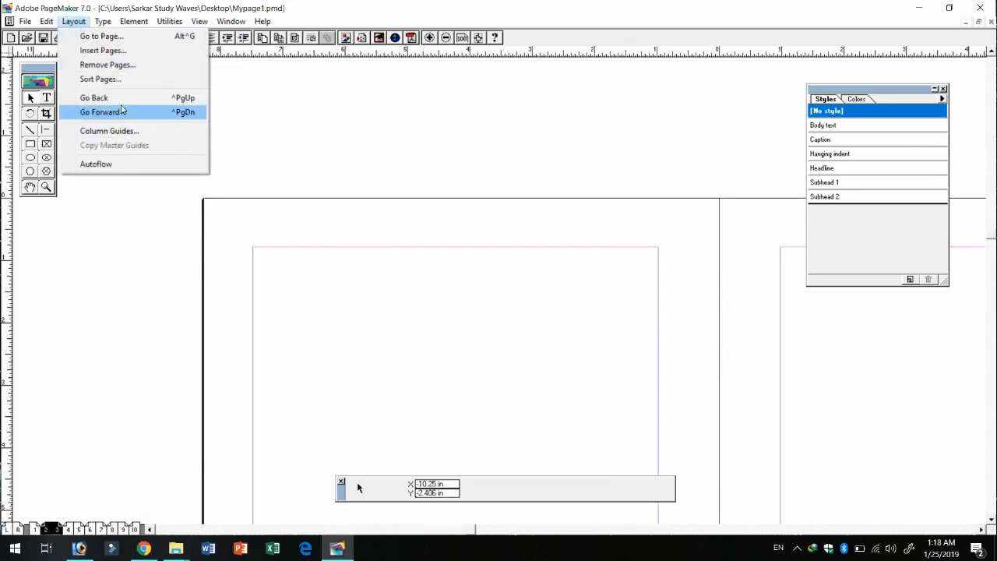
click(118, 98)
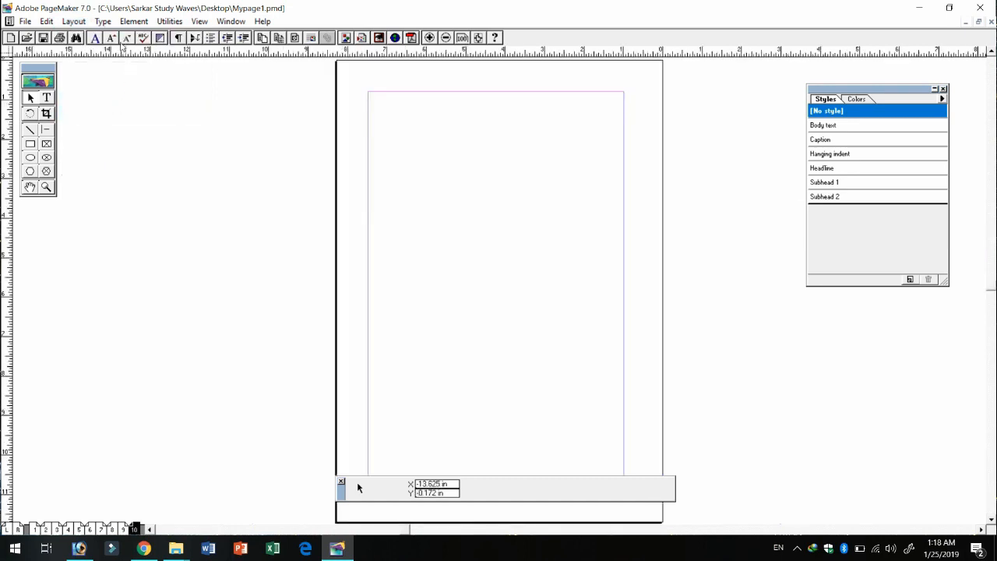
Go back through the previously viewed pages to the page 8–9 spread, and go forward again to page 10.
click(74, 21)
click(115, 97)
click(74, 21)
click(116, 97)
click(74, 21)
click(121, 97)
click(74, 21)
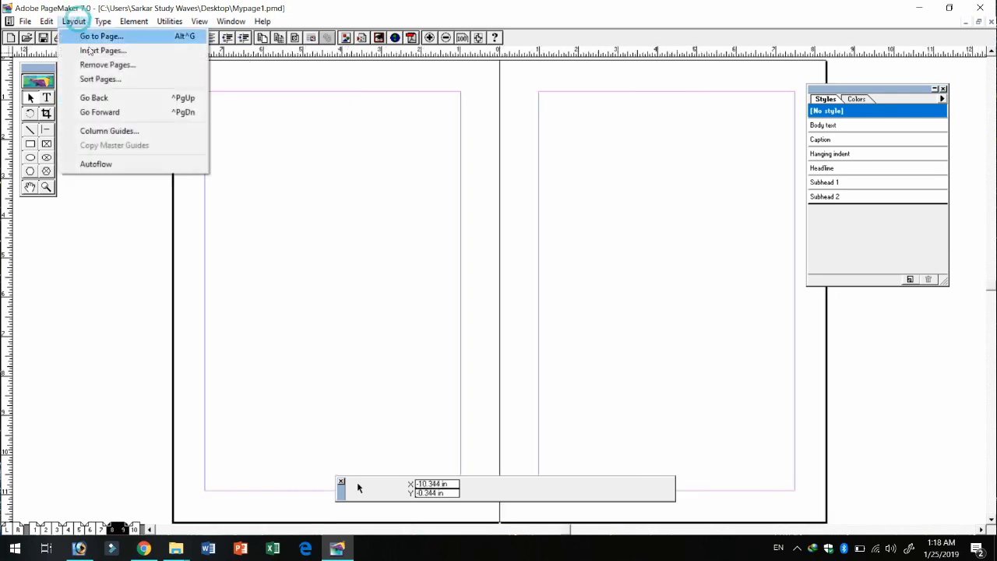
click(121, 113)
click(74, 21)
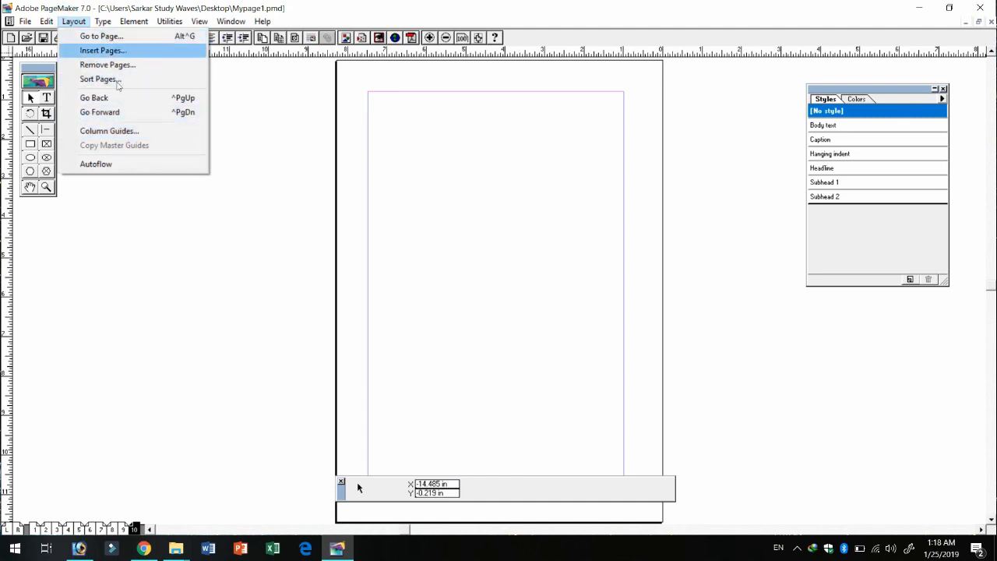
click(538, 187)
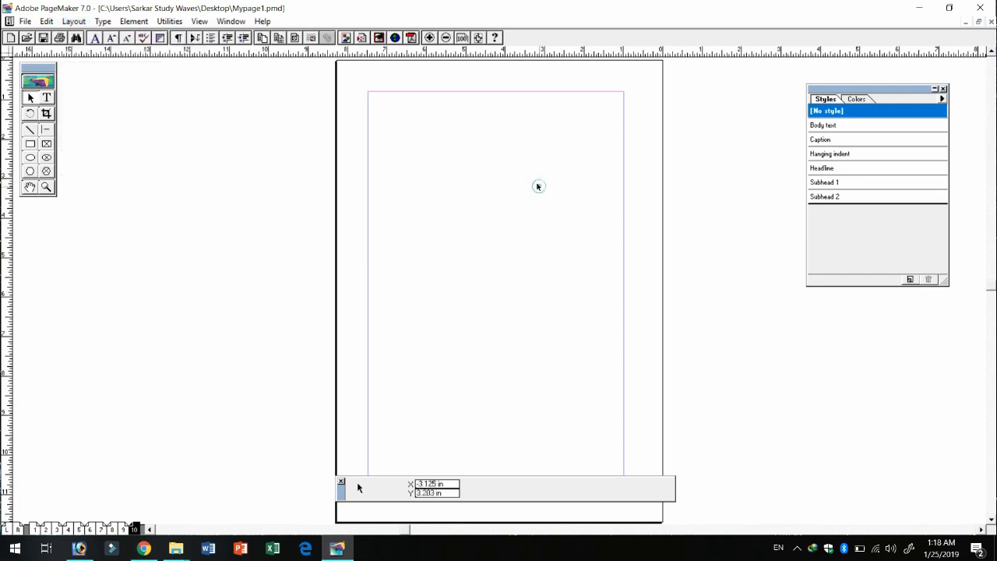
Display the page 4–5 spread and select the Notepad help text block on page 4.
ctrl+click(513, 172)
ctrl+click(548, 312)
click(96, 529)
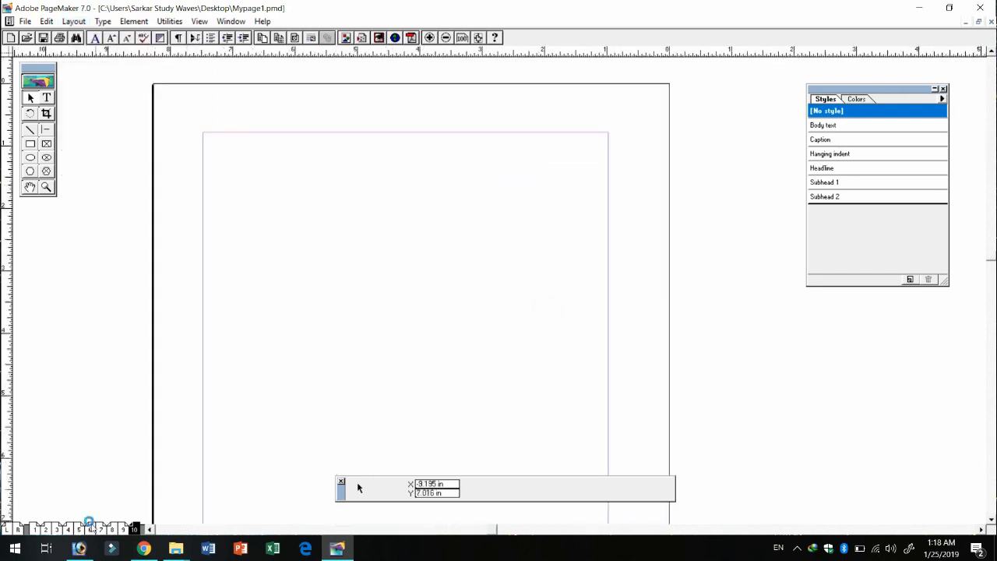
click(74, 529)
click(187, 252)
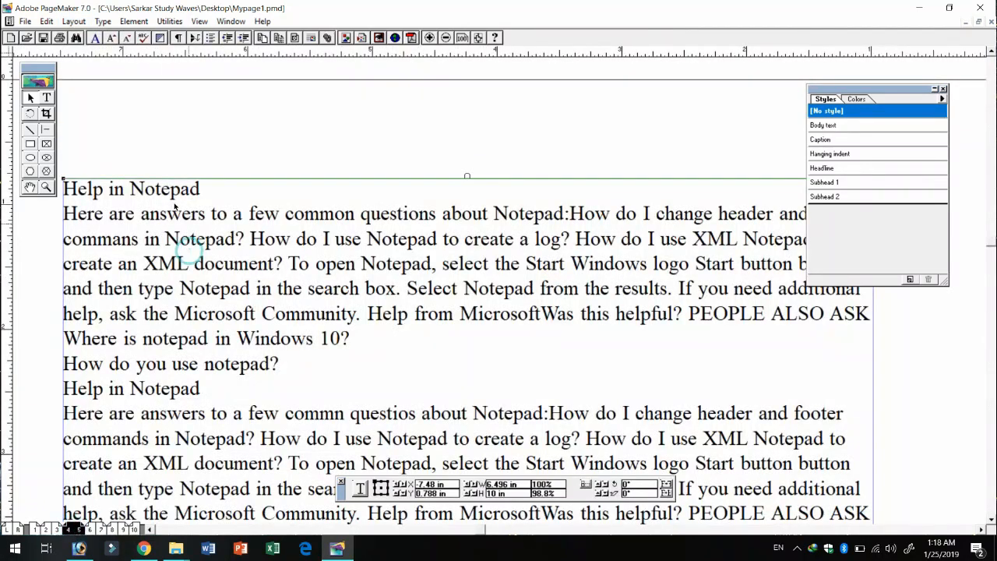
Set the column guides of the page 4–5 spread to three columns spaced 0.167 inches with the layout adjusted.
click(74, 21)
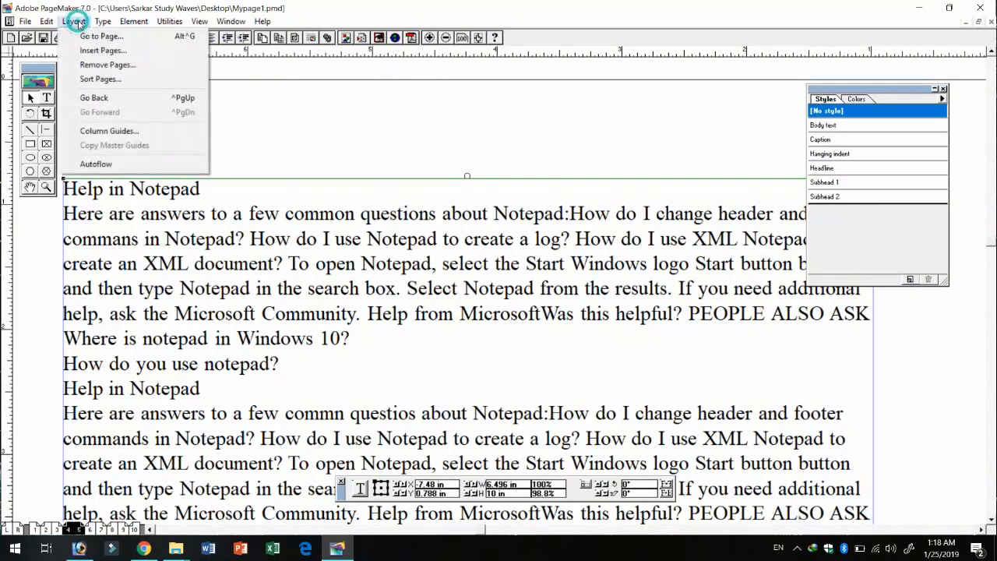
click(124, 130)
drag(510, 199, 617, 149)
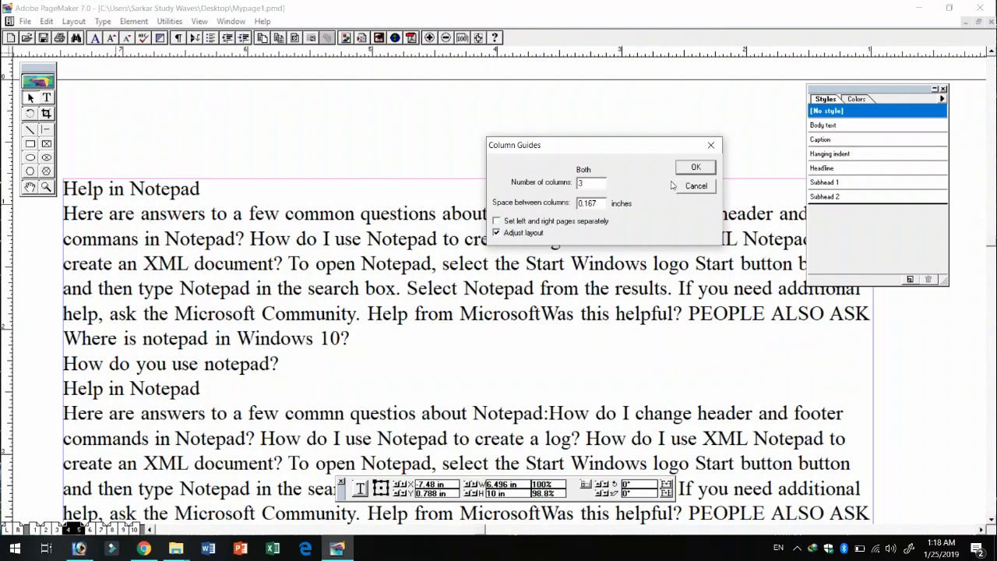
click(696, 168)
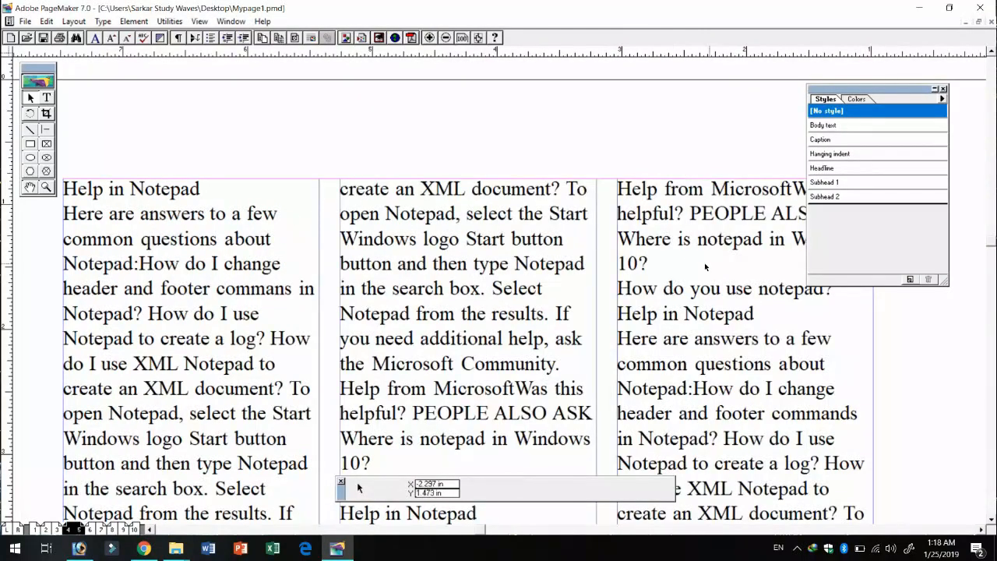
Reapply the three column guides with layout adjustment, and reduce them to one column with Adjust layout turned off.
click(75, 20)
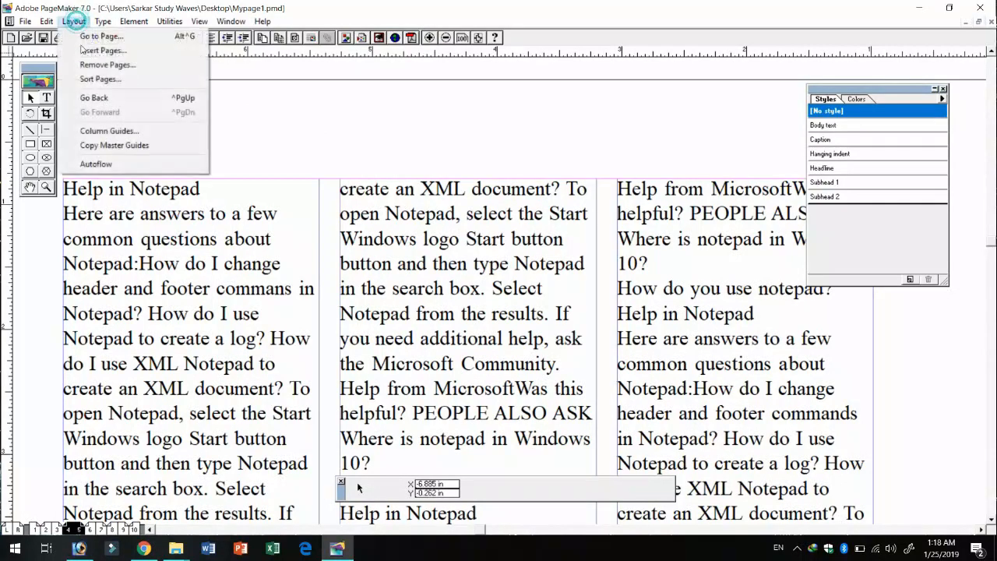
click(108, 131)
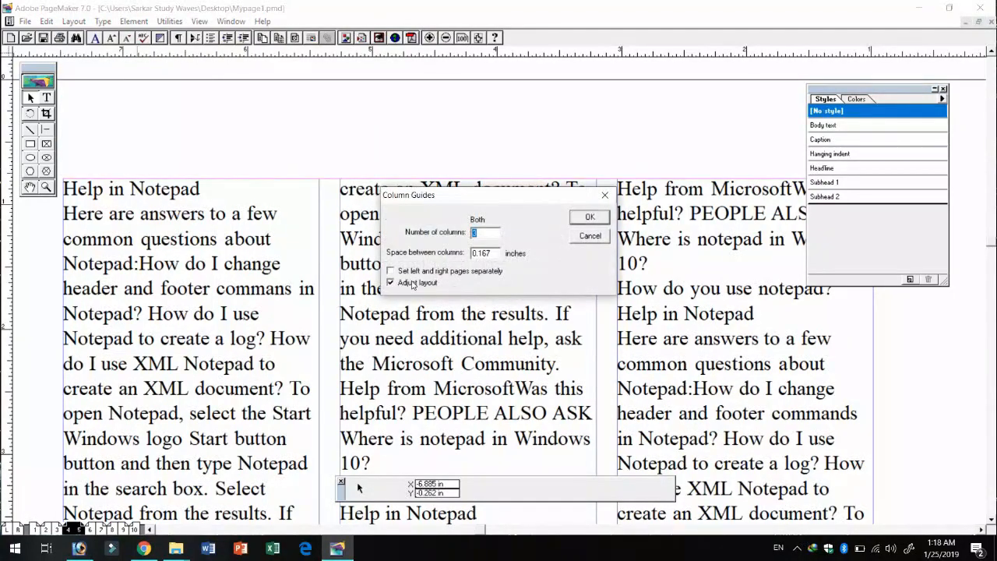
click(588, 217)
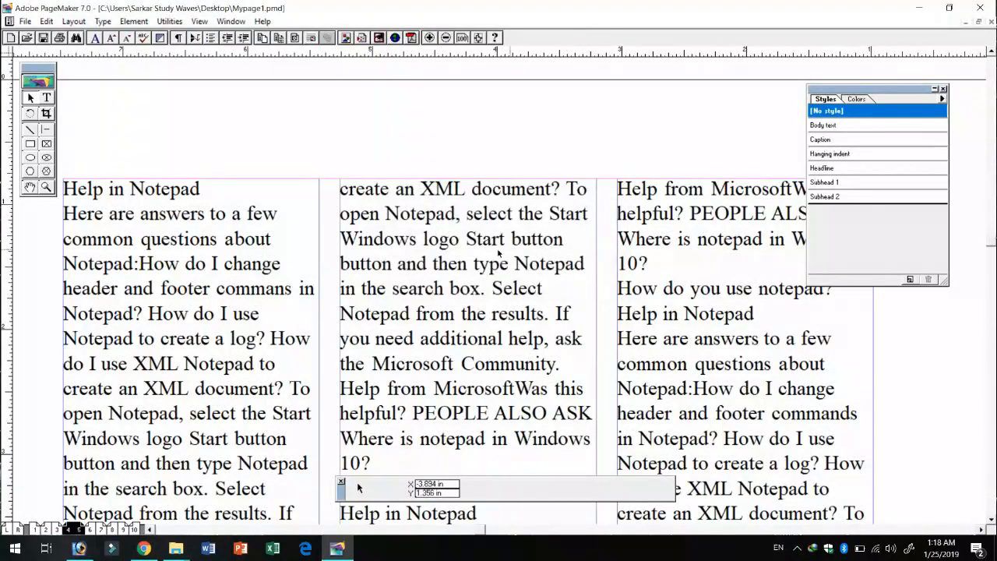
click(74, 21)
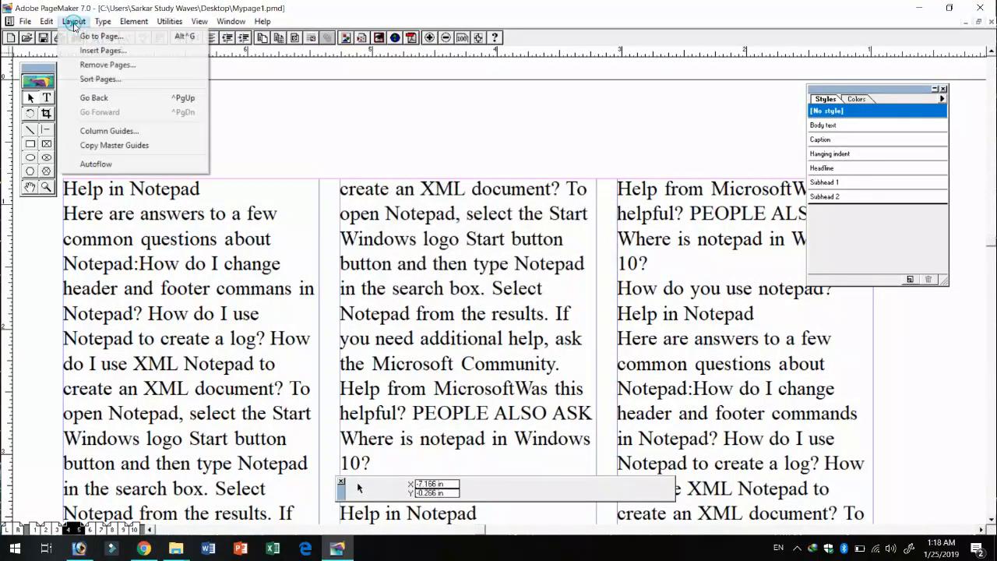
click(108, 131)
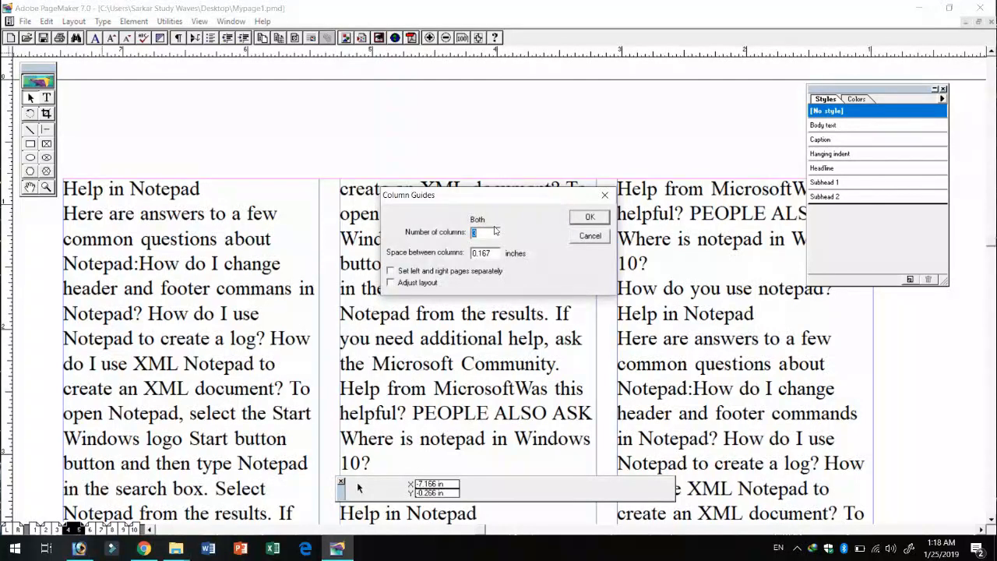
click(589, 216)
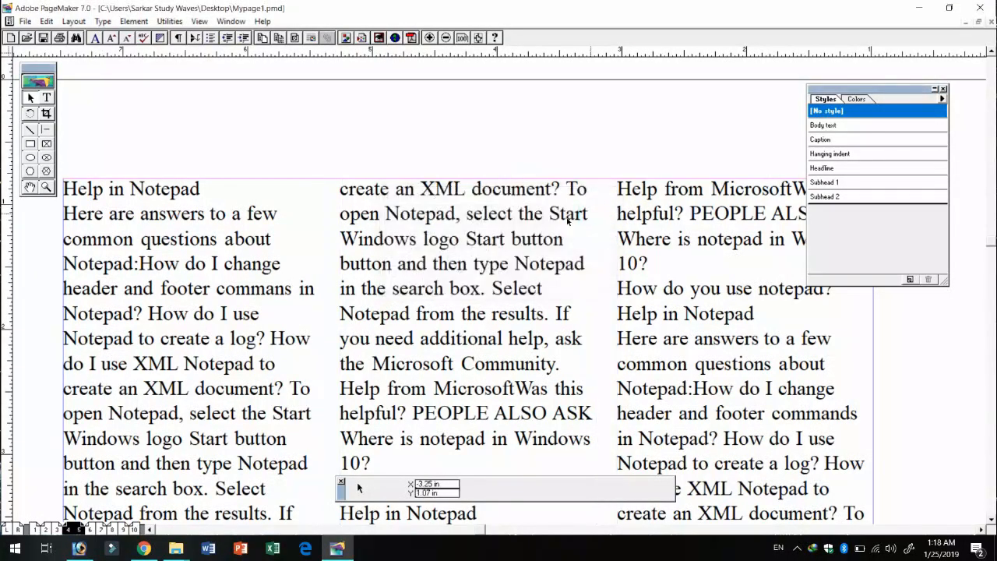
Select the separate text blocks on page 4 one after another to examine how the text is divided.
click(446, 265)
click(219, 215)
click(467, 233)
click(622, 241)
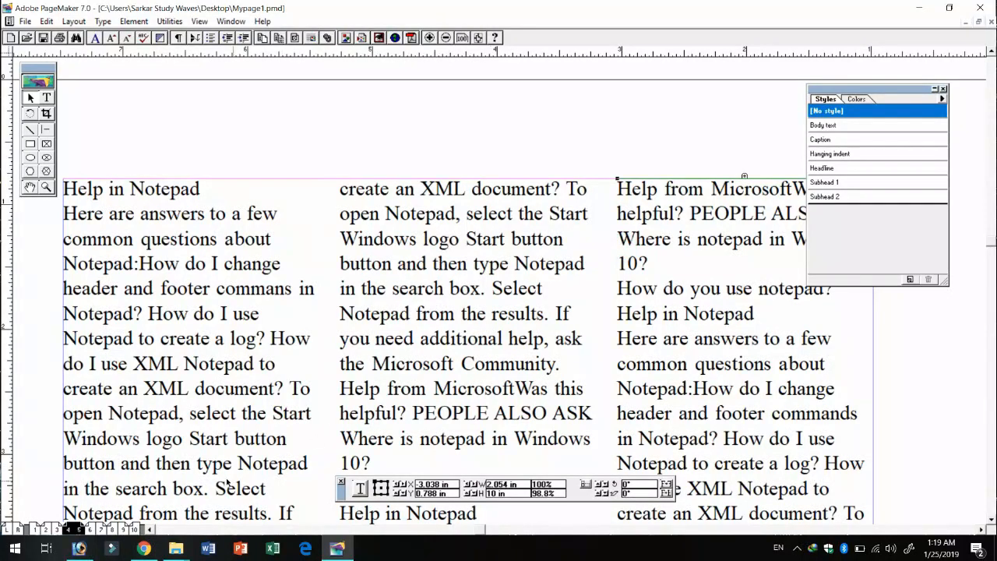
Display the page 6–7 spread and divide both pages into three columns with column guides.
click(105, 531)
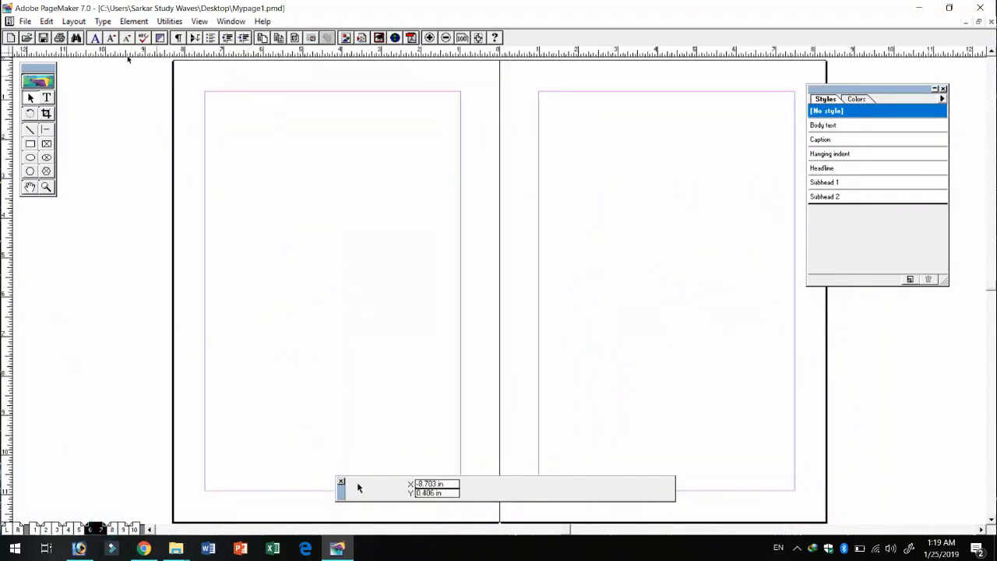
click(78, 22)
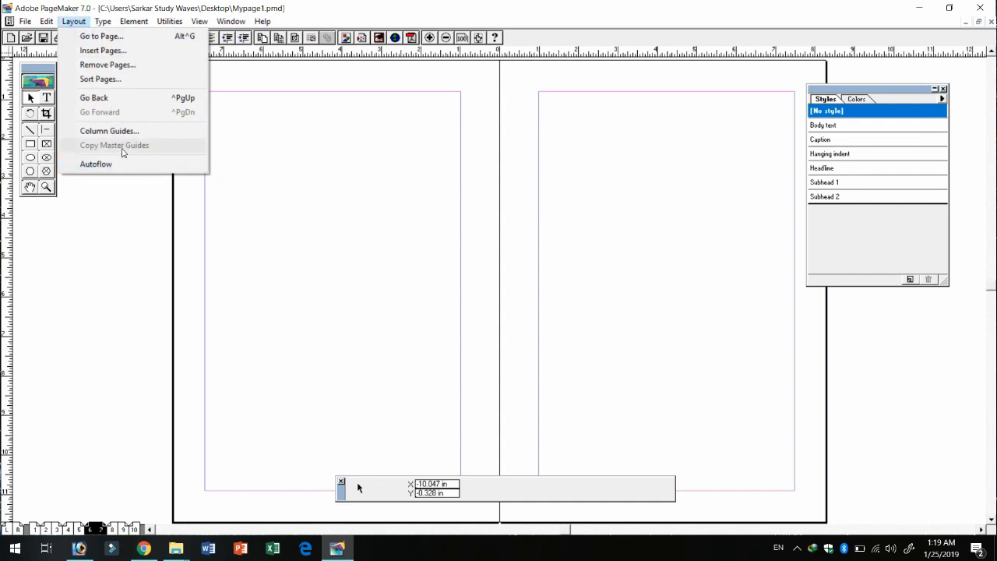
click(292, 283)
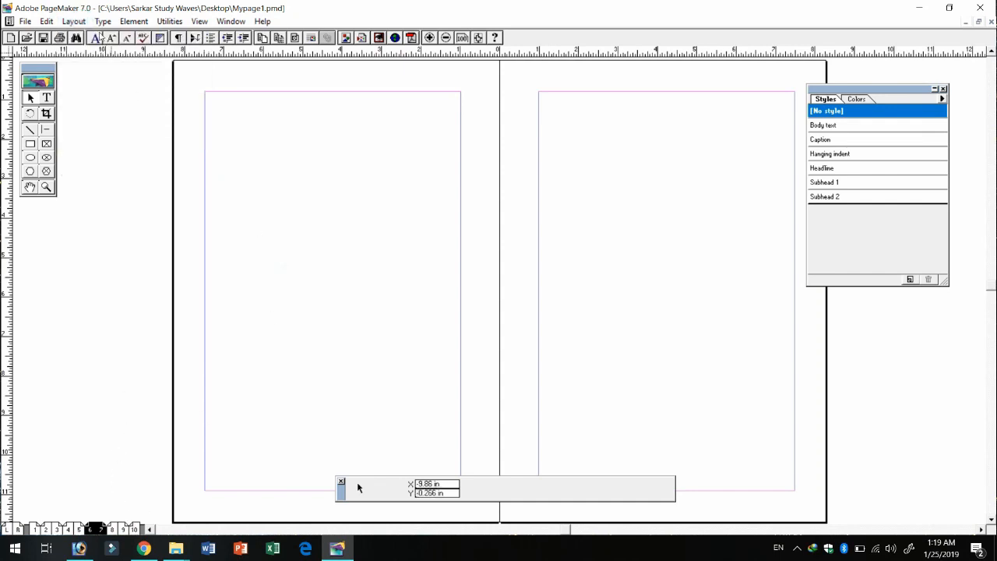
click(74, 22)
click(124, 131)
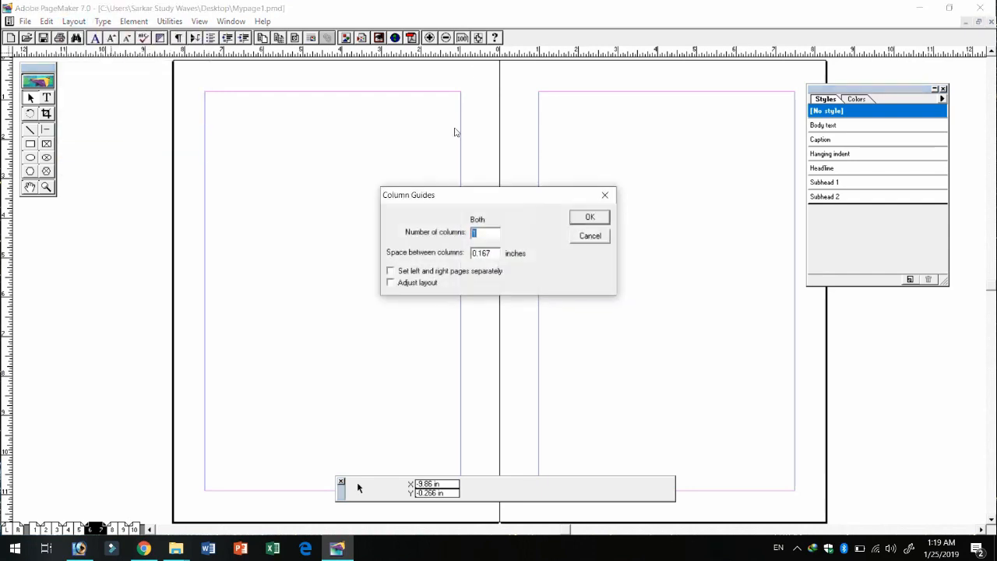
key(Return)
ctrl+click(332, 153)
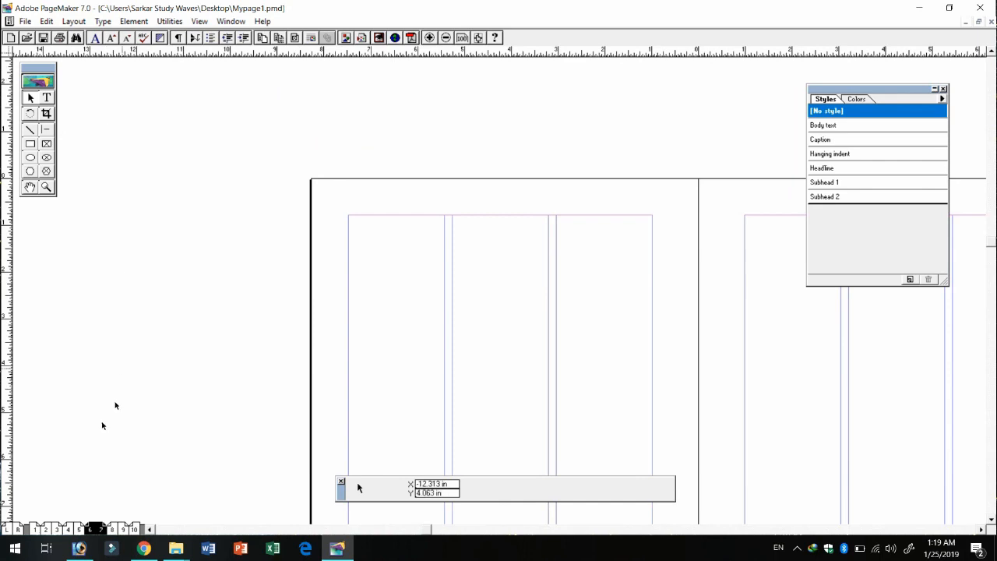
Display the master pages and turn off the Double-sided option in the document setup.
click(18, 530)
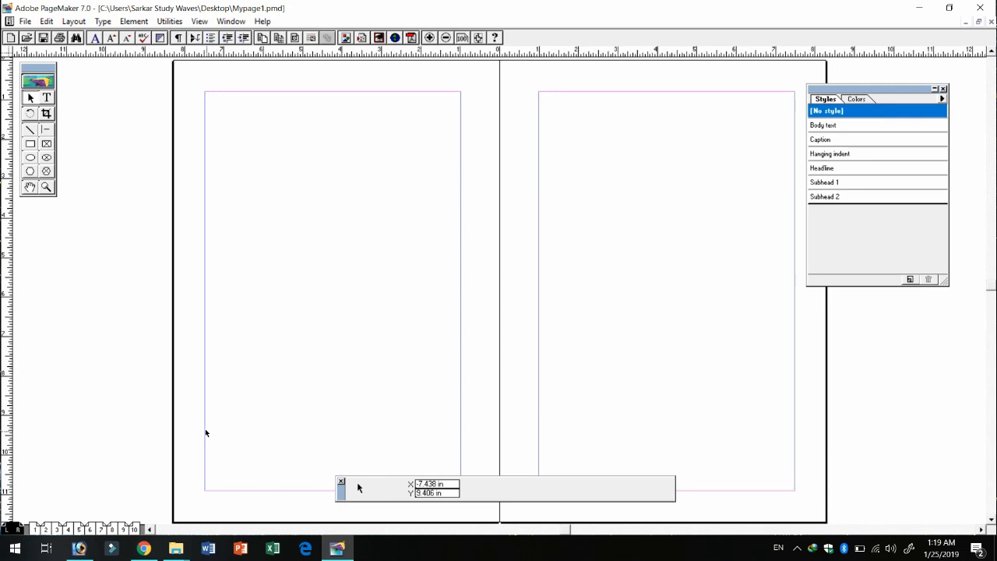
click(25, 21)
click(85, 216)
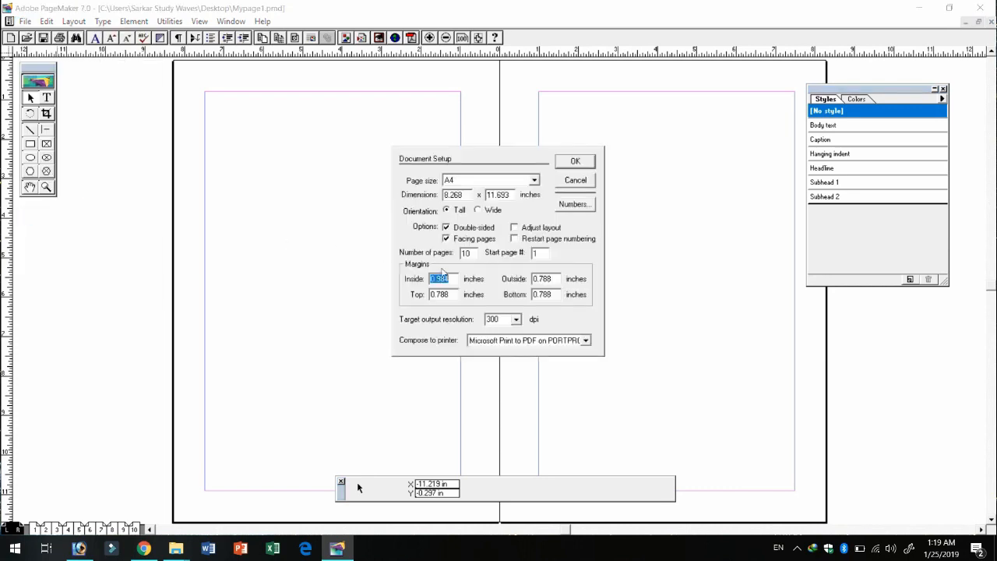
click(465, 226)
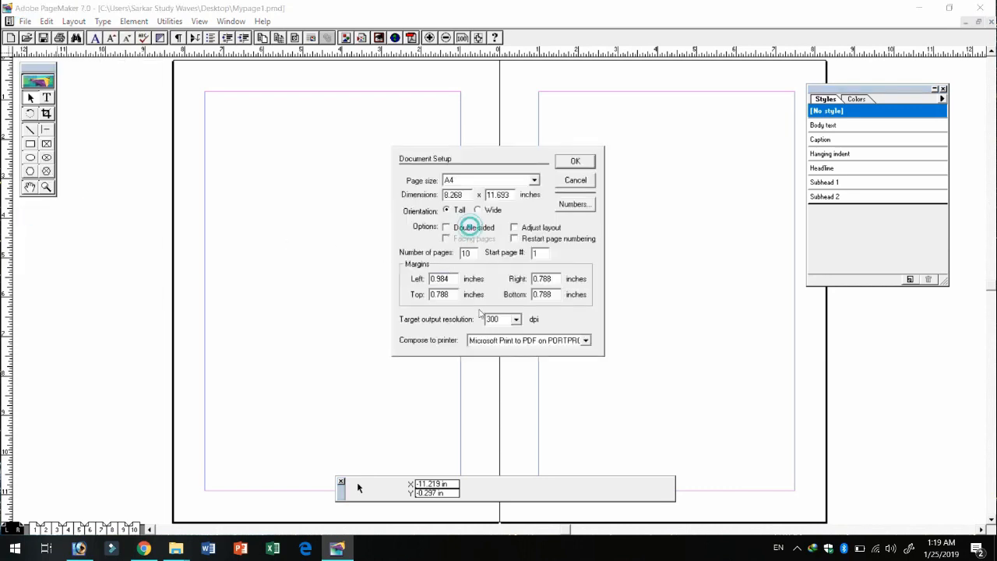
click(575, 161)
click(446, 229)
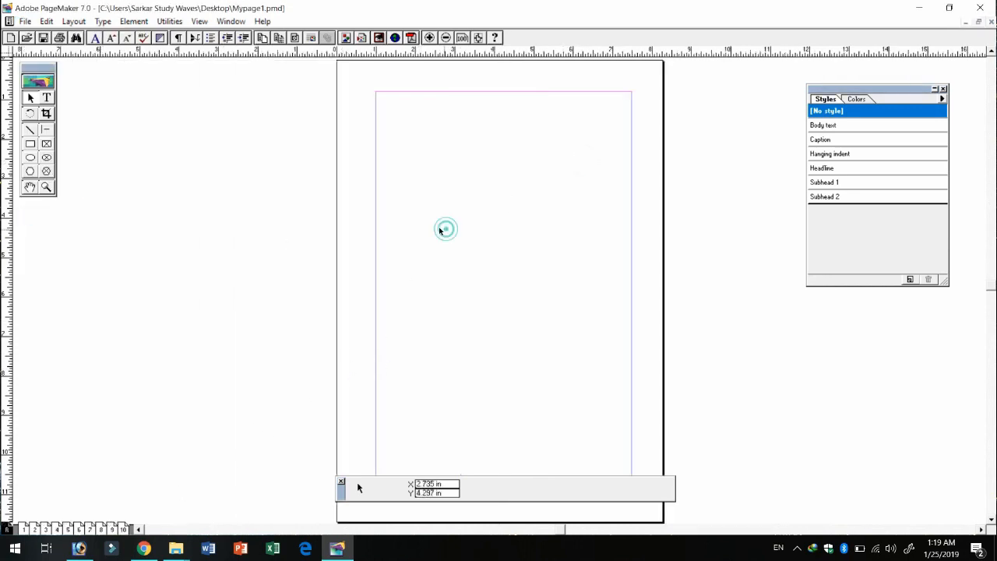
click(448, 291)
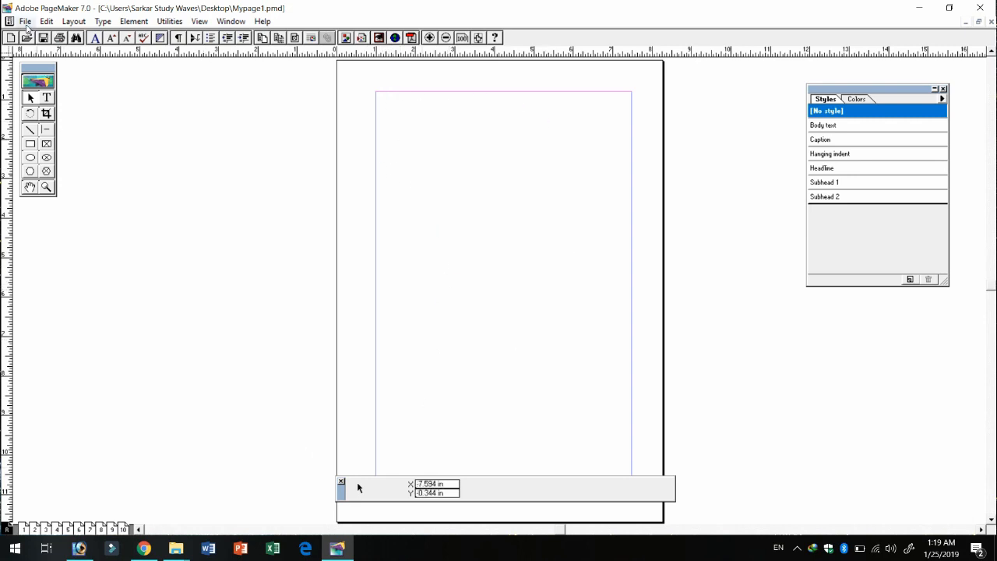
Turn the Double-sided option back on in the document setup for left and right master pages.
click(25, 21)
click(91, 216)
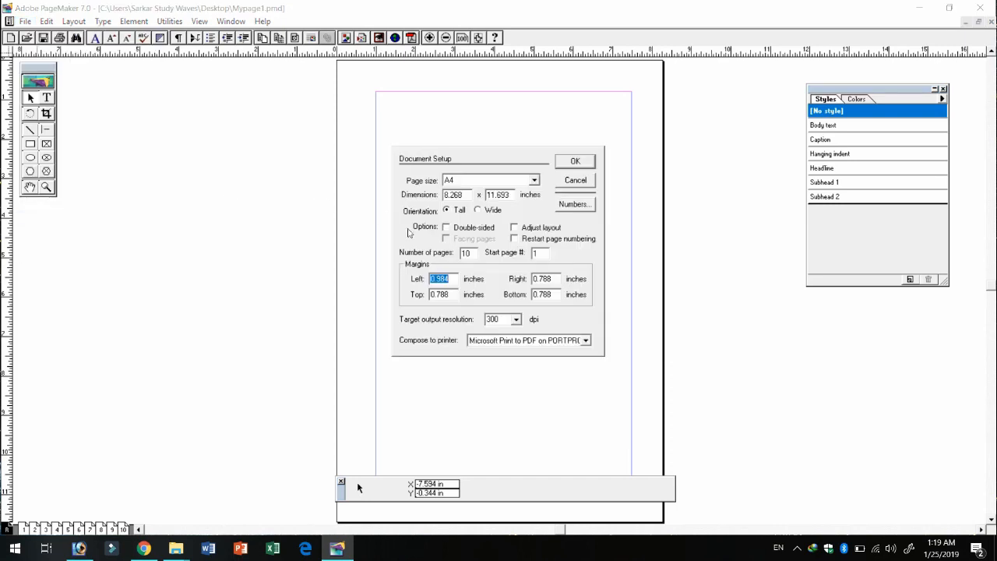
click(451, 227)
click(573, 162)
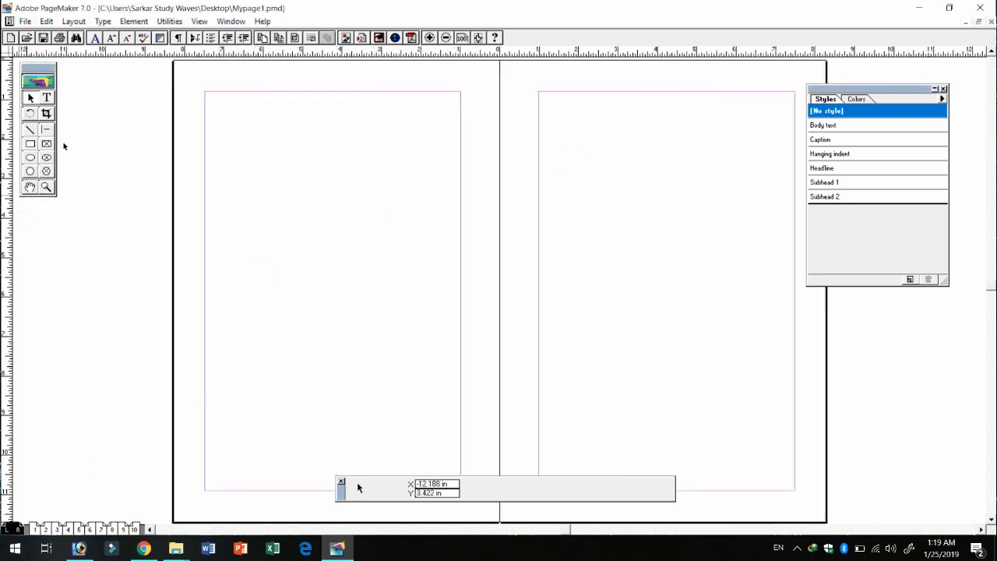
Draw a hexagon about 3.5 by 3.1 inches on the left master page and color it Cyan.
click(30, 156)
click(30, 170)
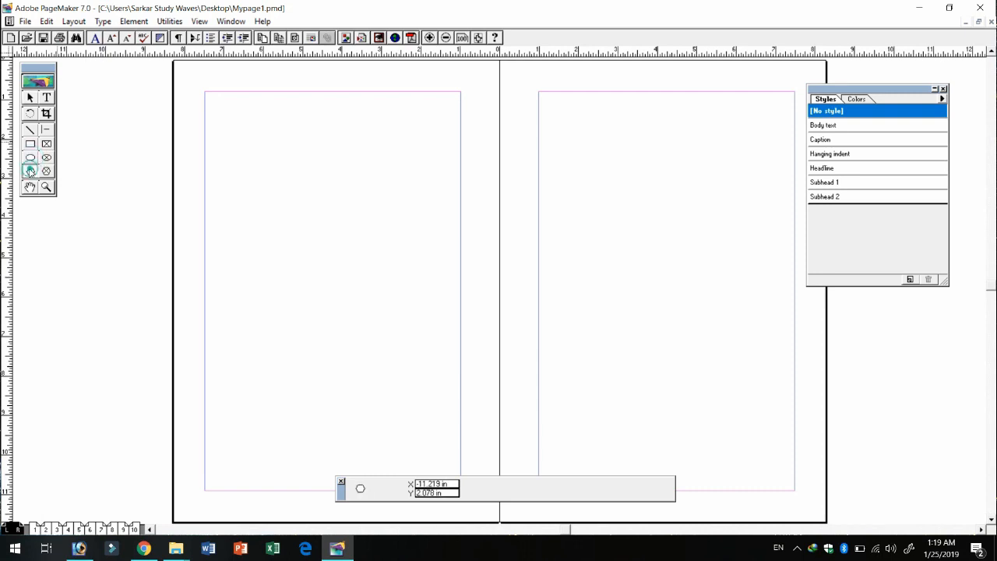
drag(255, 184, 392, 307)
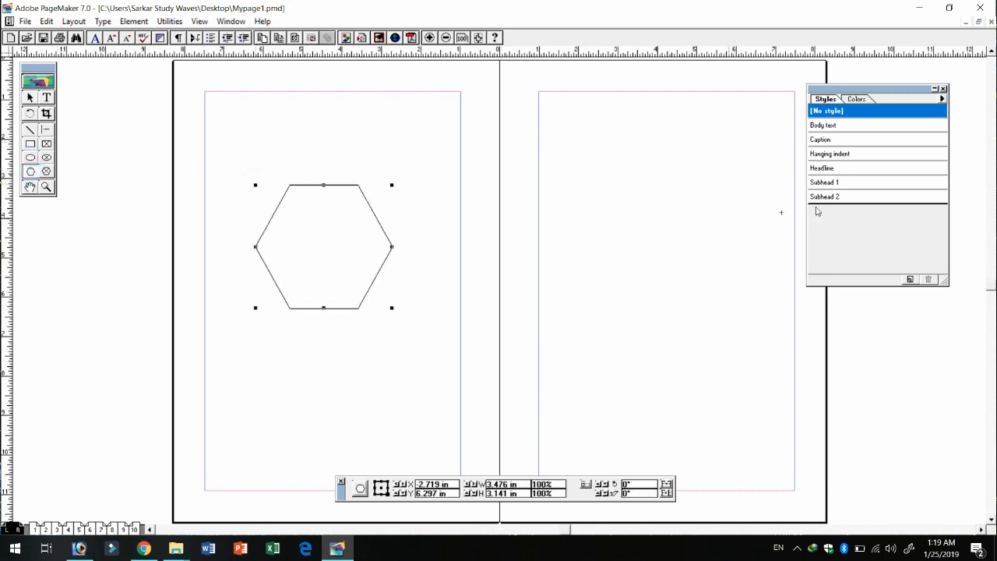
click(856, 99)
click(826, 201)
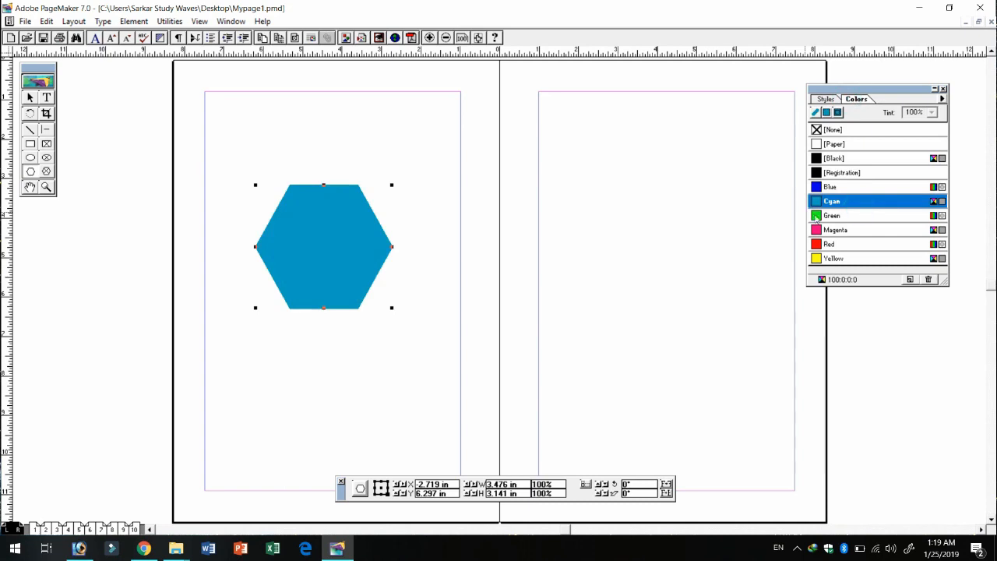
Save the publication and display several page spreads from 2–3 through page 10 to check the master hexagon on them.
click(27, 25)
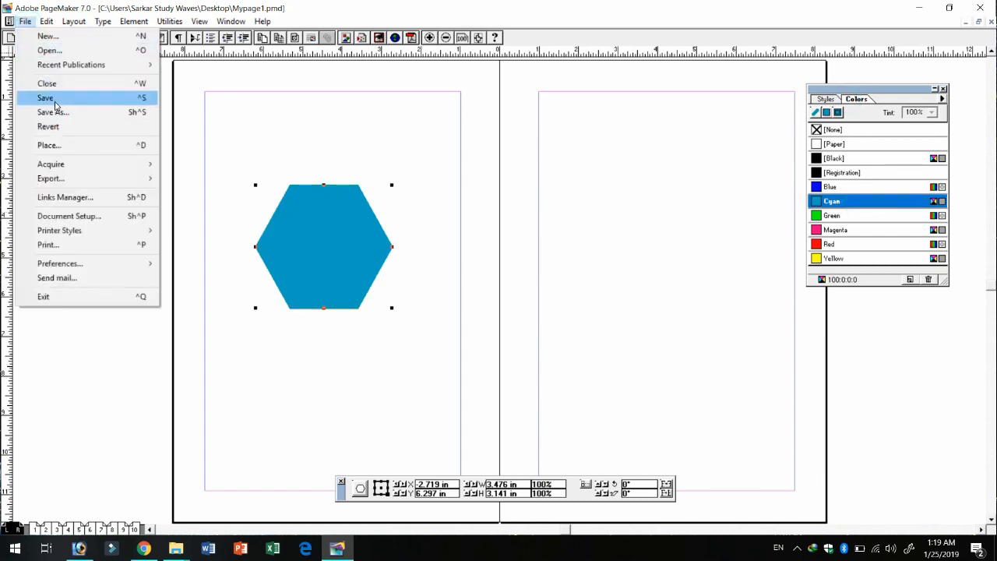
click(56, 100)
click(56, 529)
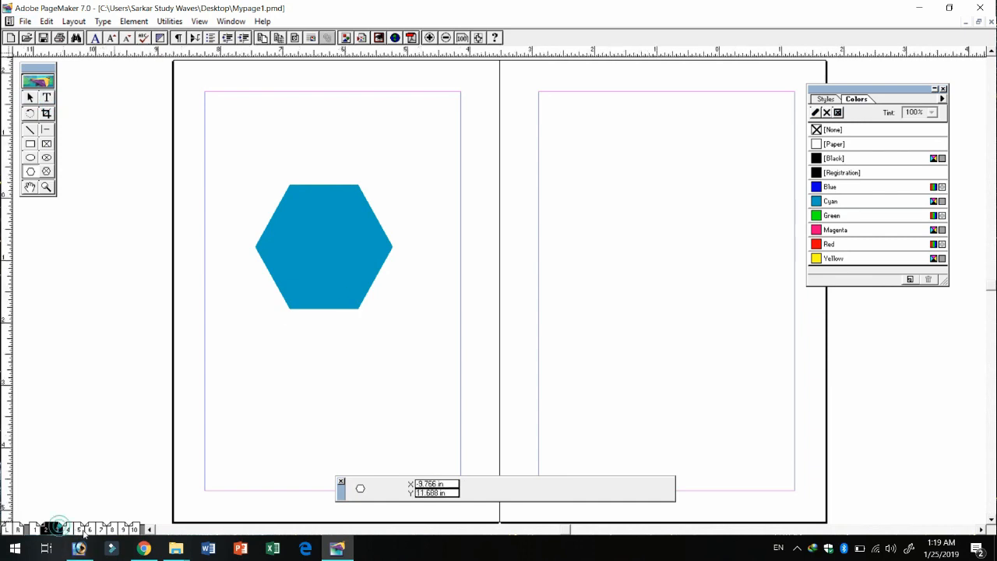
click(116, 529)
click(133, 528)
click(117, 528)
click(93, 528)
click(125, 530)
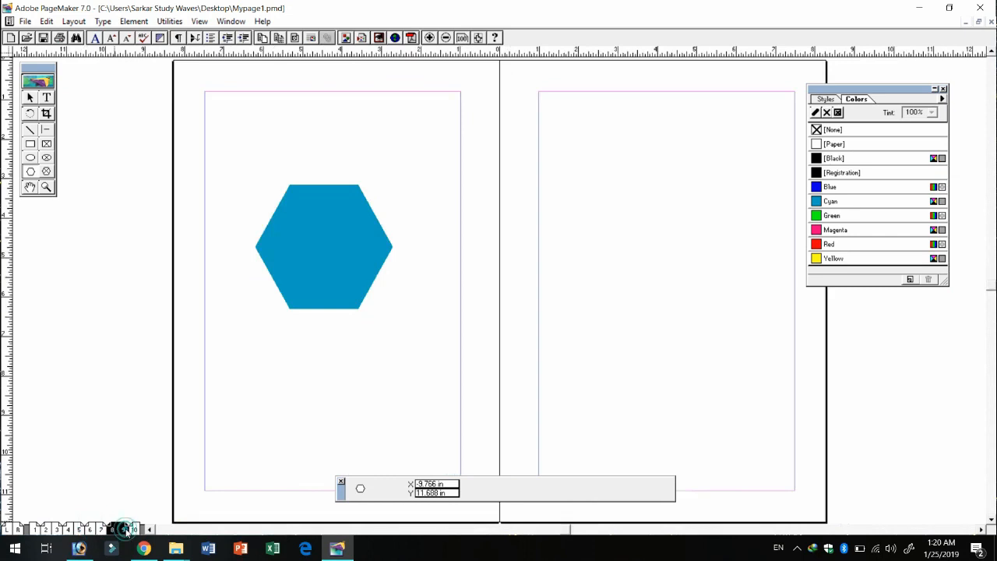
click(134, 528)
Return to the master pages and change the polygon settings to a star with many sides and a star inset.
click(19, 529)
mouse_move(660, 222)
mouse_down()
mouse_move(167, 194)
mouse_move(234, 200)
mouse_move(226, 196)
mouse_up()
double_click(30, 171)
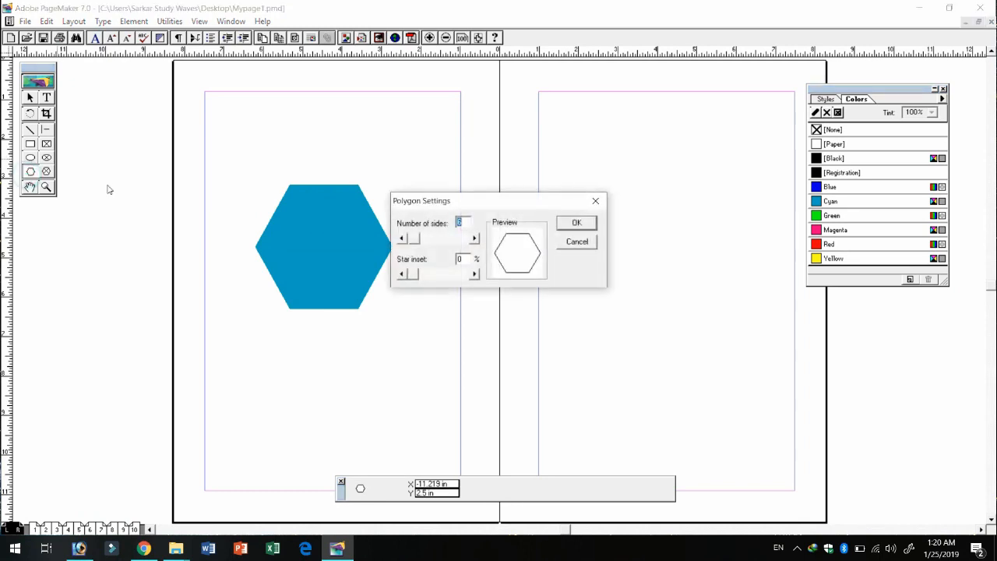
drag(412, 240, 445, 279)
click(580, 222)
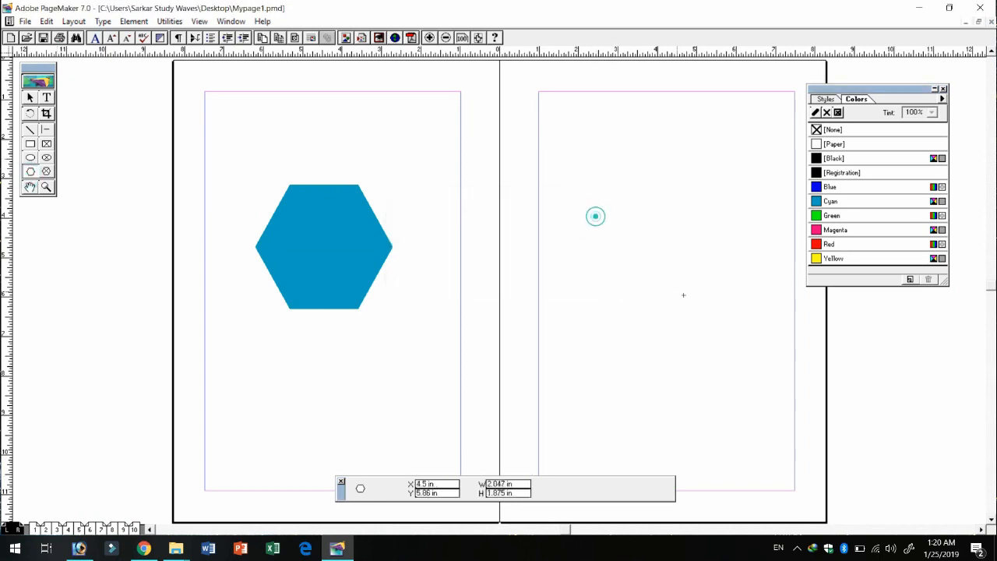
Draw a star about 3.25 by 3 inches on the right master page and color it Yellow.
drag(597, 217, 725, 336)
click(830, 244)
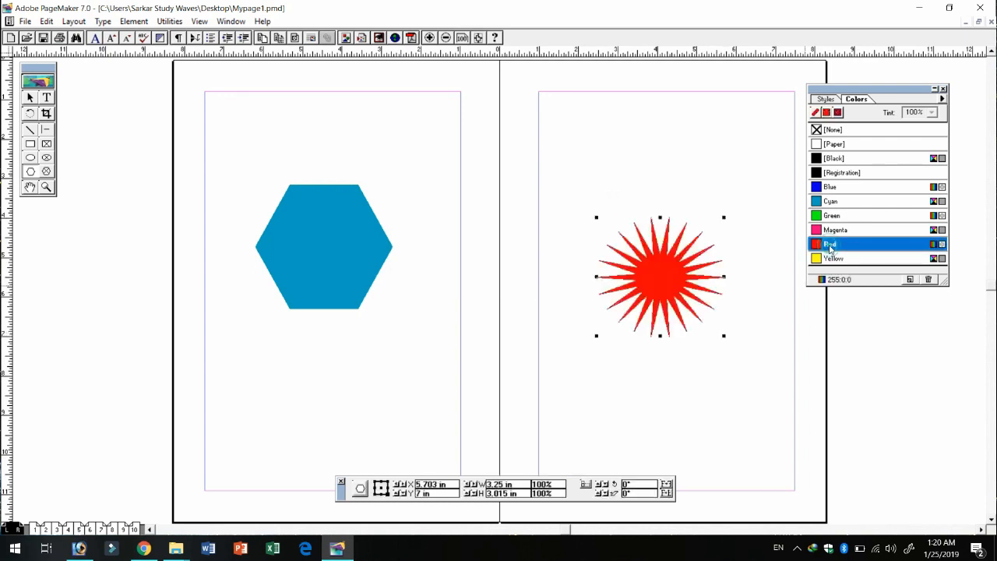
click(837, 260)
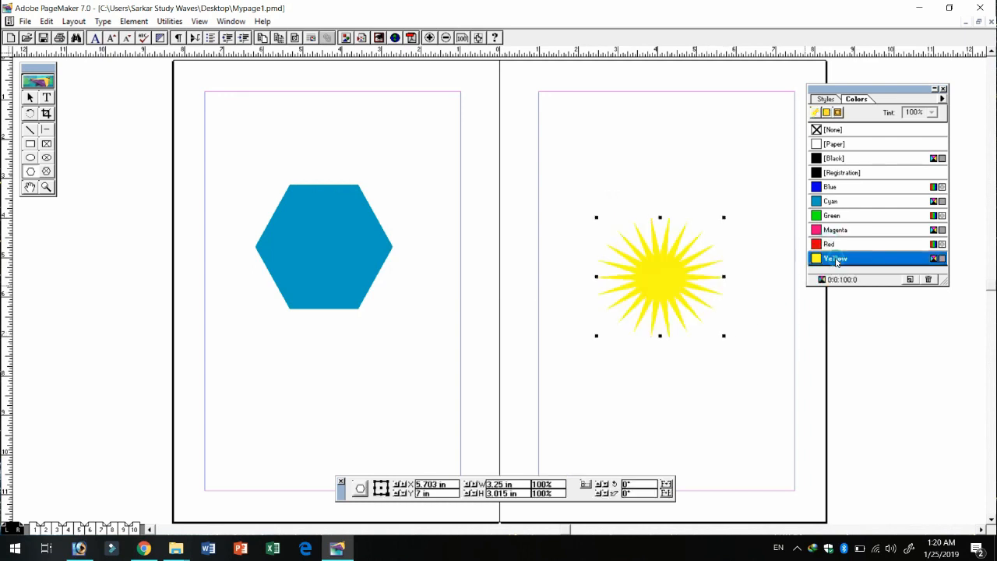
Display the 8–9, 4–5, 6–7 and 2–3 page spreads to examine the master page shapes on them.
click(102, 529)
click(113, 530)
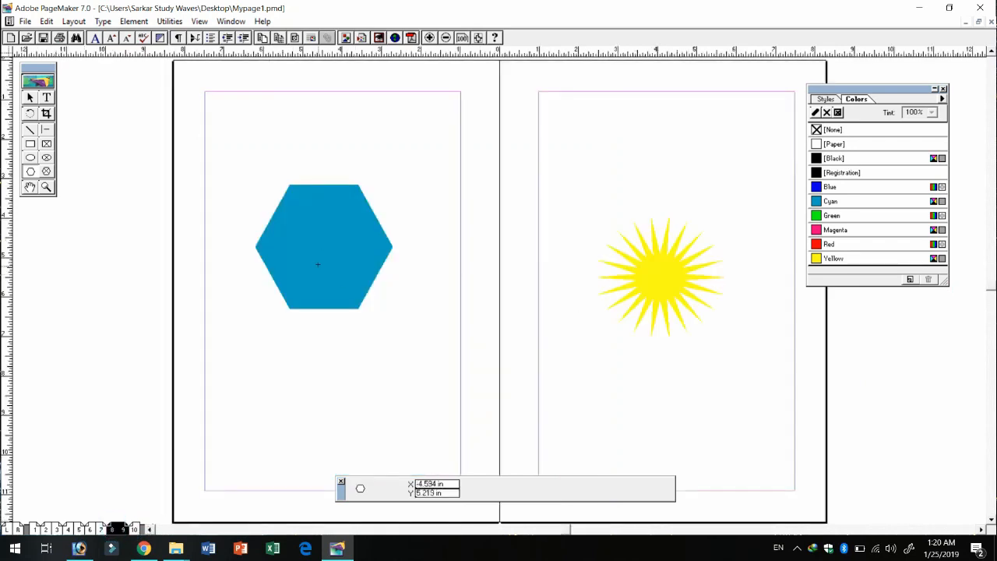
click(81, 529)
click(67, 530)
click(56, 529)
click(69, 529)
click(84, 529)
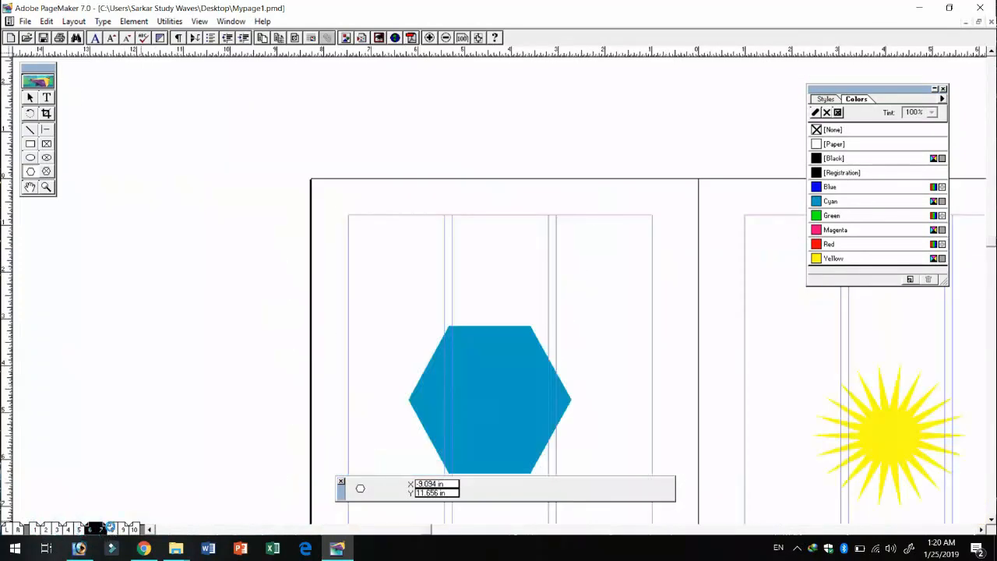
click(86, 529)
click(57, 529)
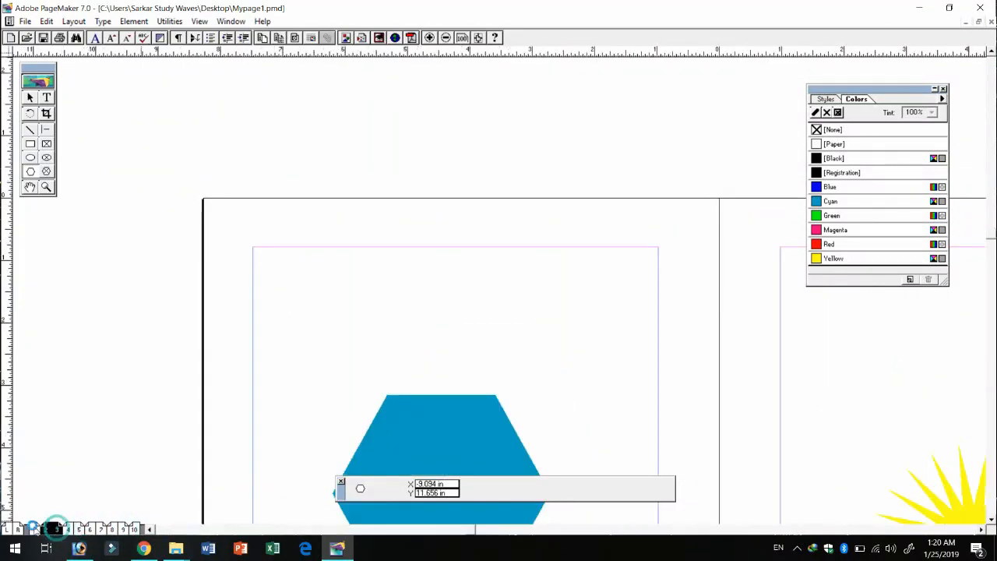
Switch repeatedly between the master pages and the 2–3, 4–5, 6–7 and 8–9 spreads to compare the master shapes on them.
click(35, 529)
click(77, 529)
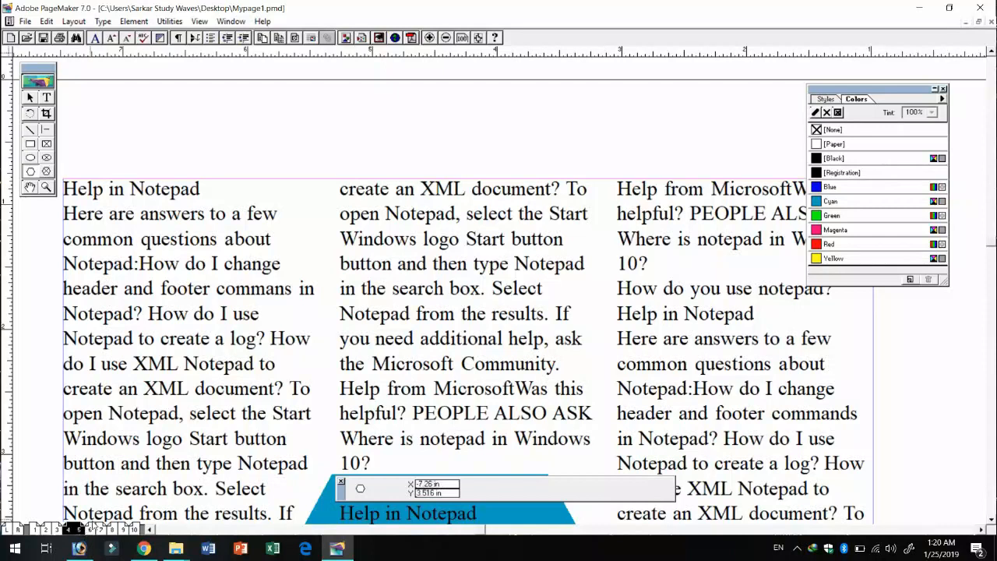
click(19, 530)
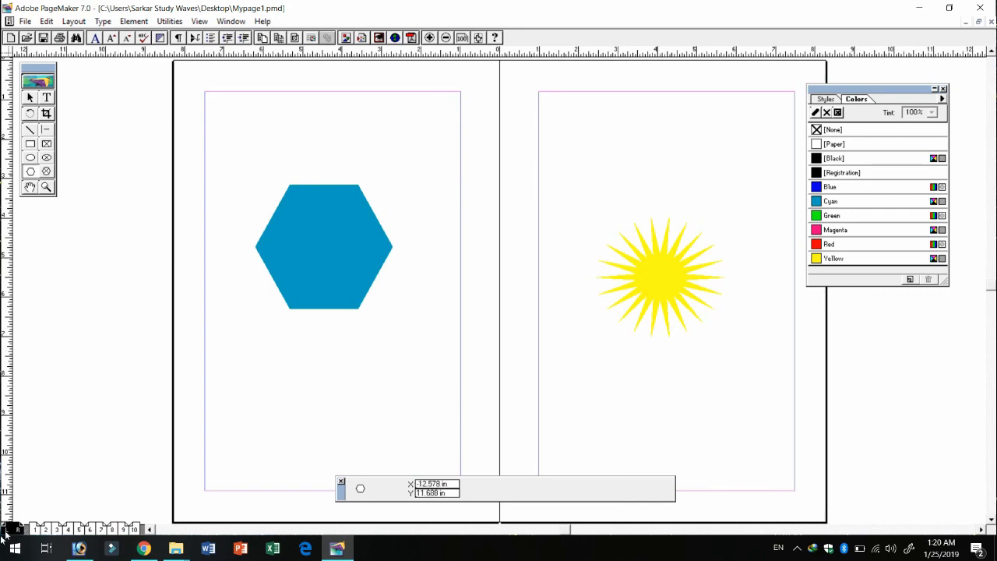
click(82, 530)
click(111, 530)
click(92, 530)
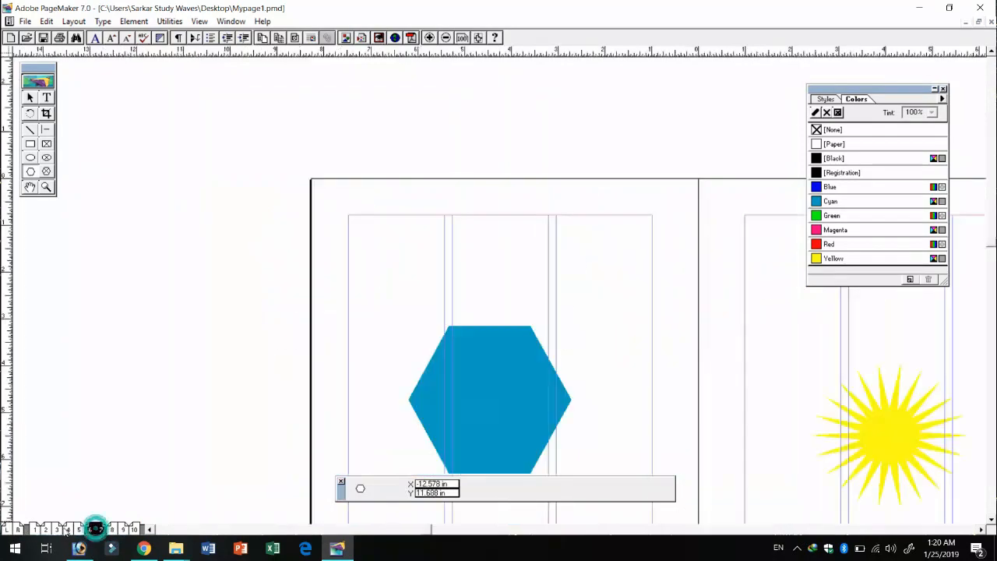
click(68, 530)
click(45, 530)
click(79, 530)
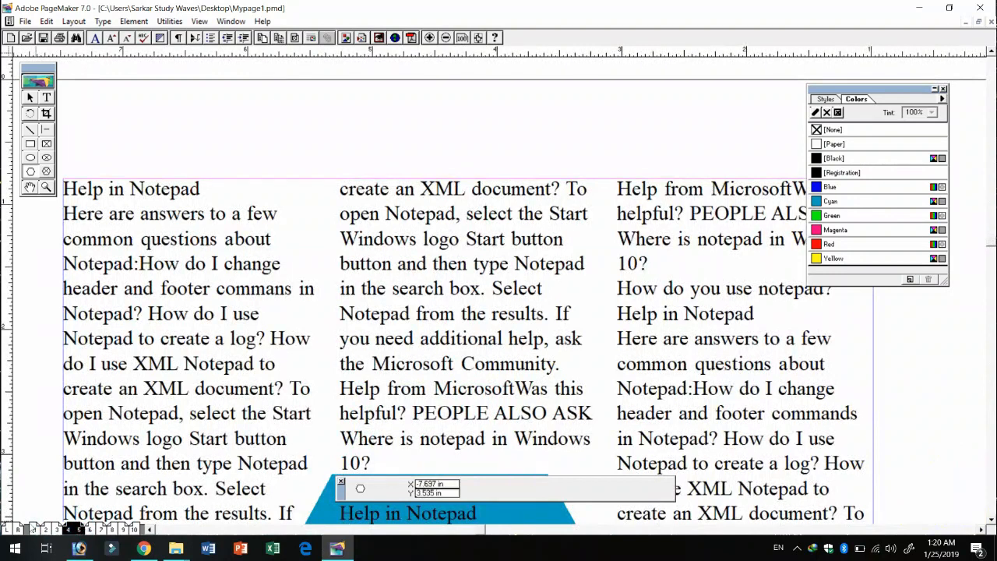
click(18, 530)
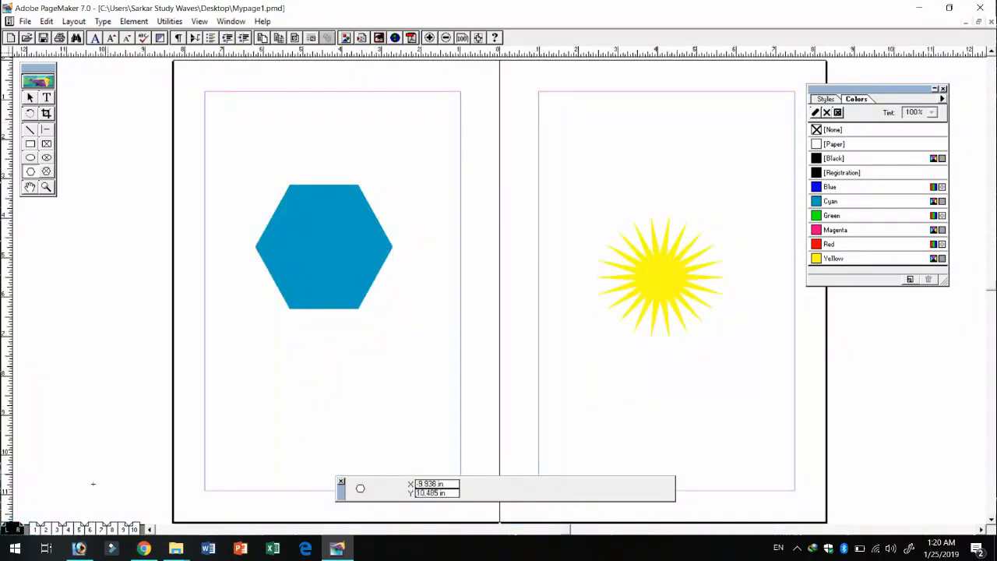
Display pages 6–7 and replace their column guides with the master page guides using Copy Master Guides.
click(100, 529)
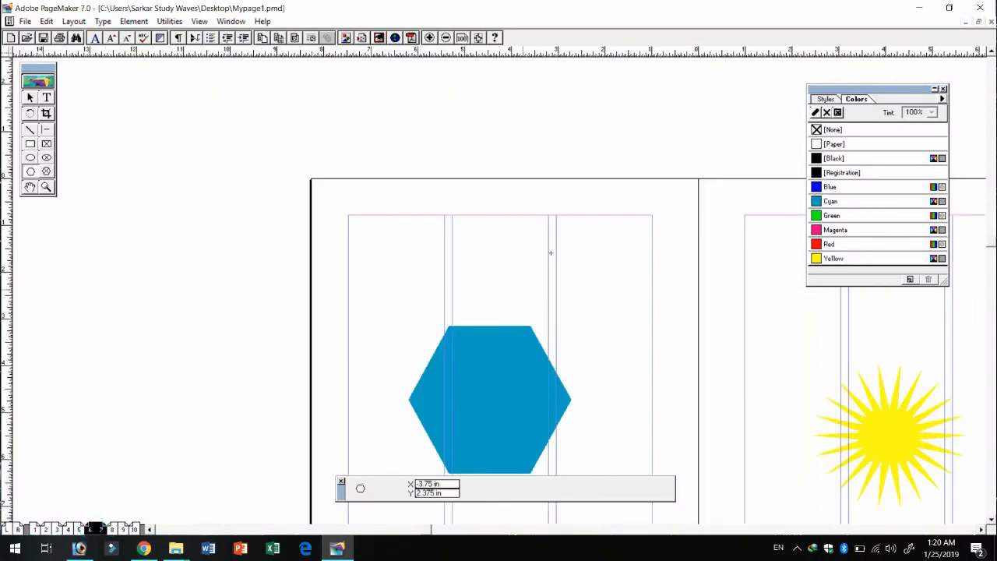
click(74, 21)
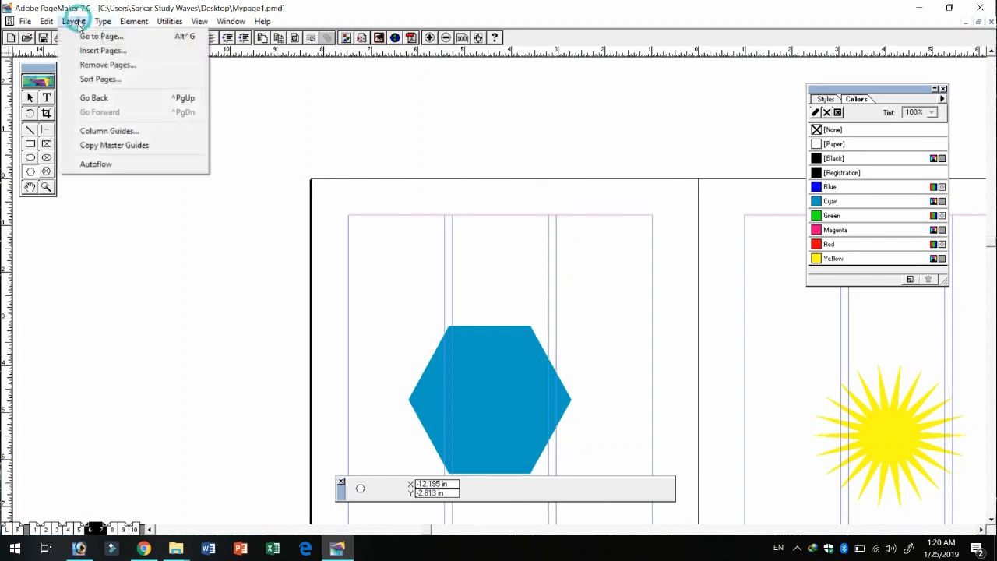
click(112, 146)
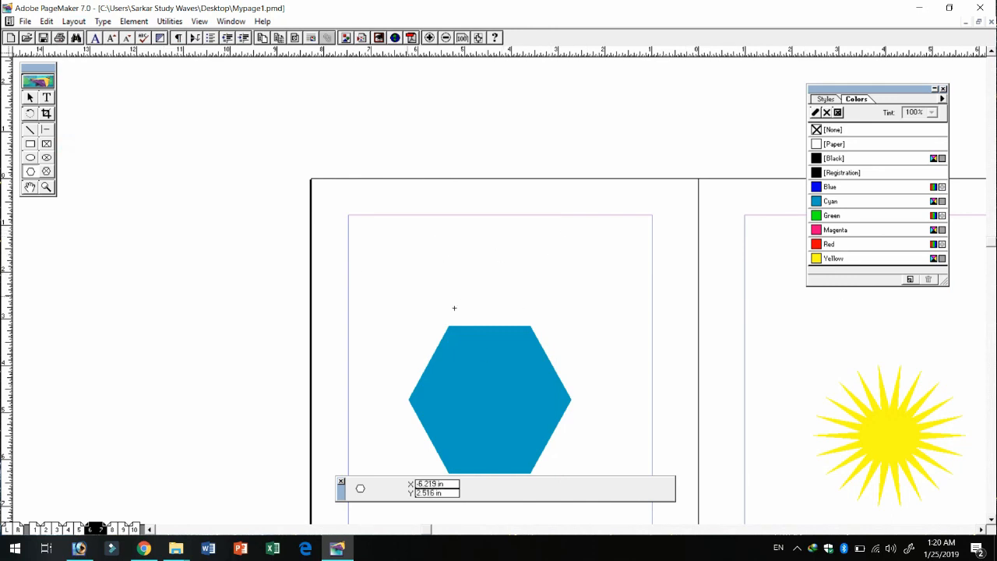
click(46, 21)
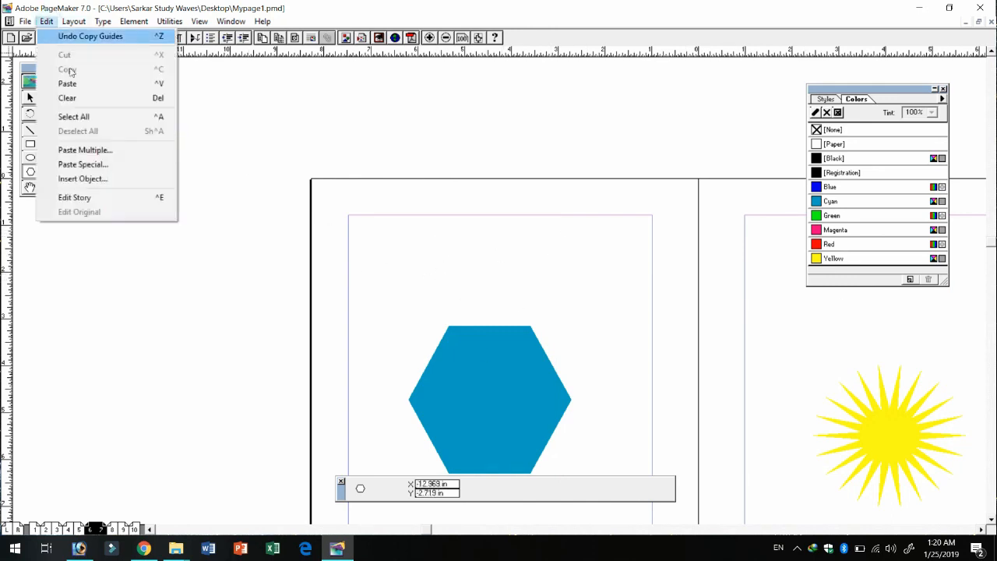
mouse_move(74, 21)
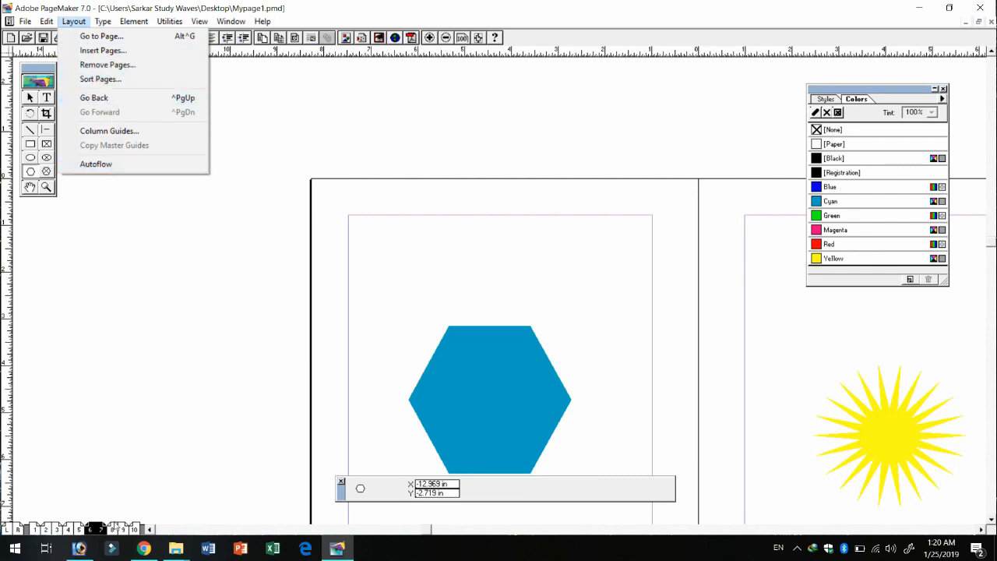
Check pages 8–9, return to the master pages and delete the cyan hexagon and the yellow star.
click(116, 529)
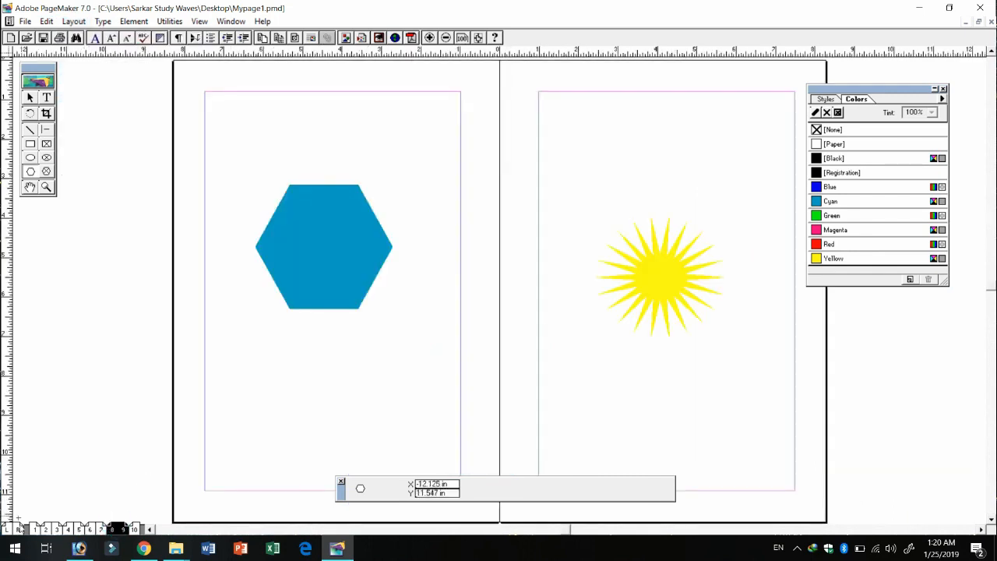
click(14, 529)
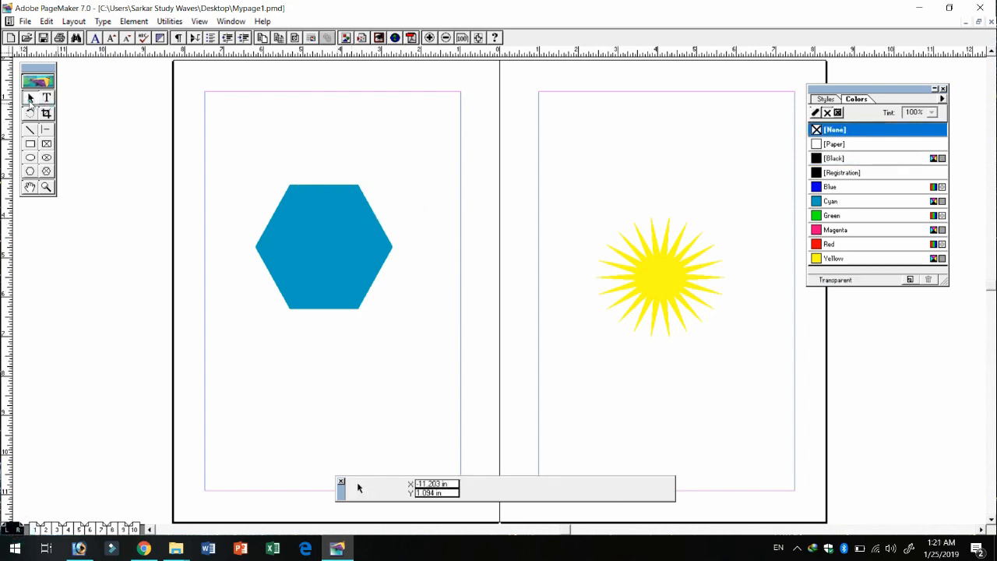
click(29, 98)
click(285, 251)
key(Delete)
click(683, 261)
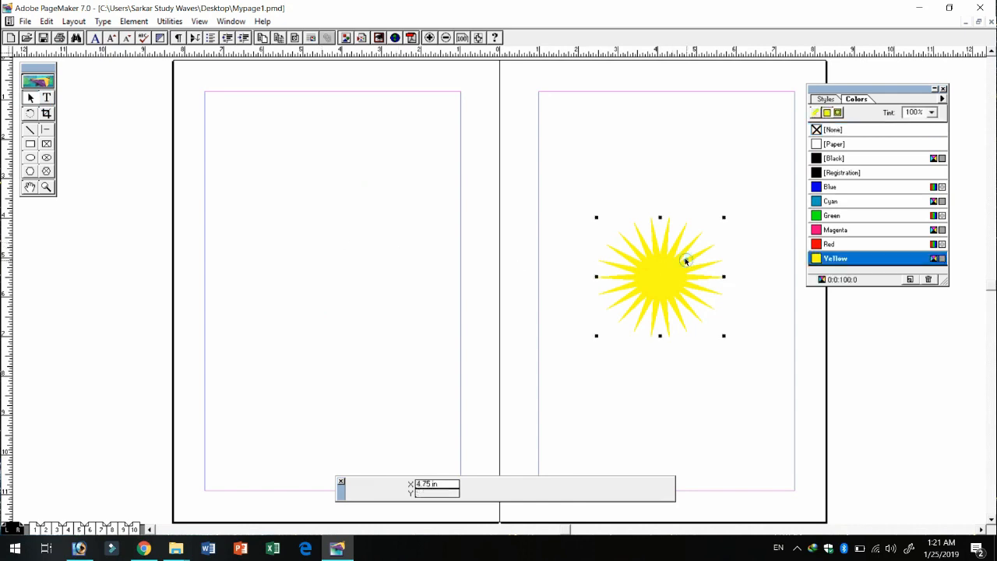
key(Delete)
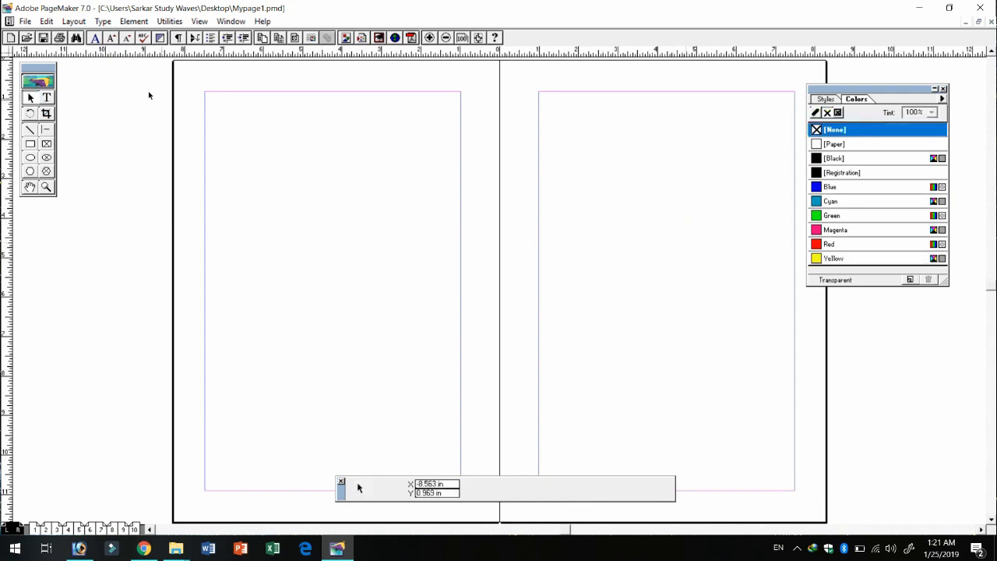
Place the Notepad help text file on the left master page, starting at the upper-left corner of its margins.
ctrl+click(283, 177)
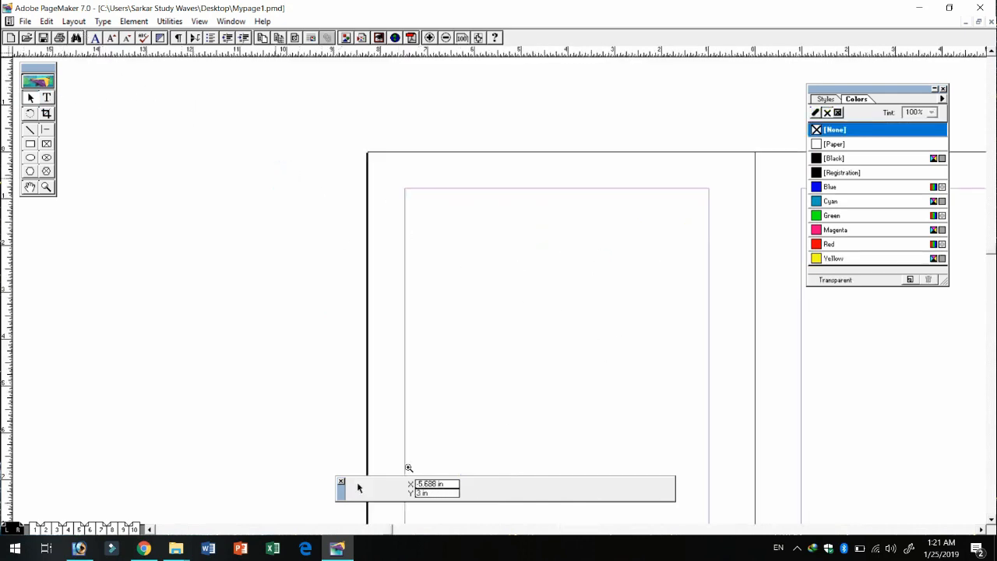
click(554, 352)
ctrl+click(553, 335)
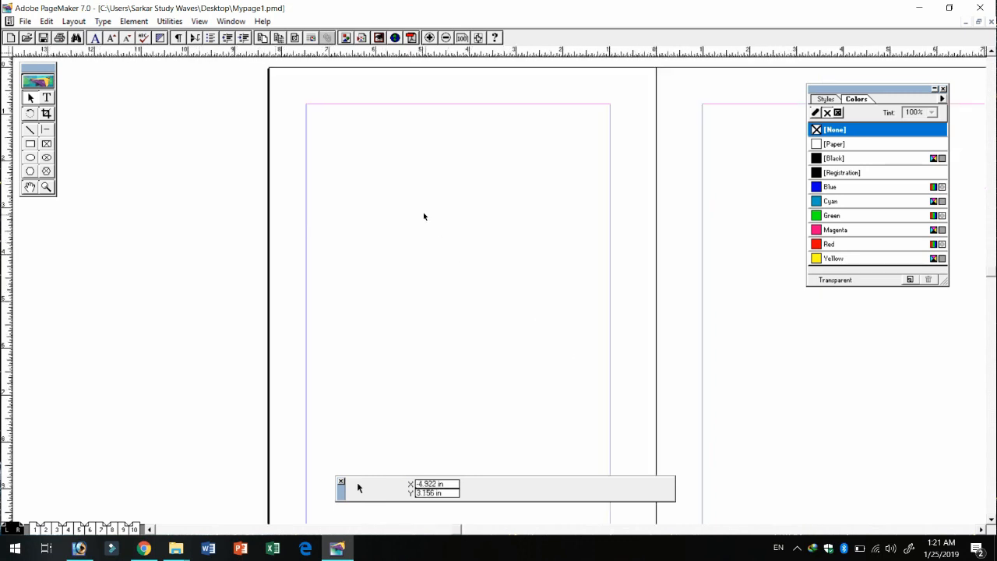
click(25, 21)
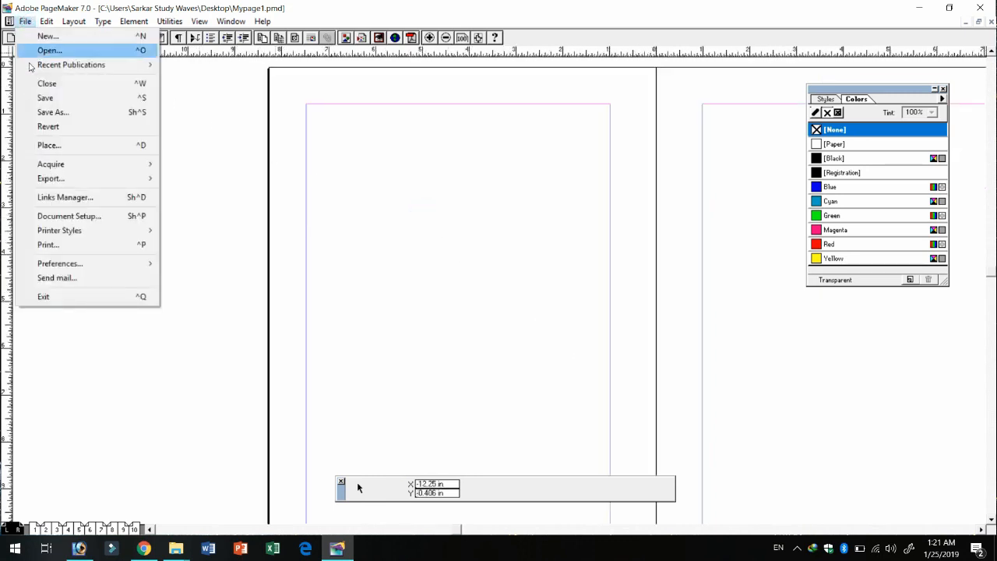
click(69, 145)
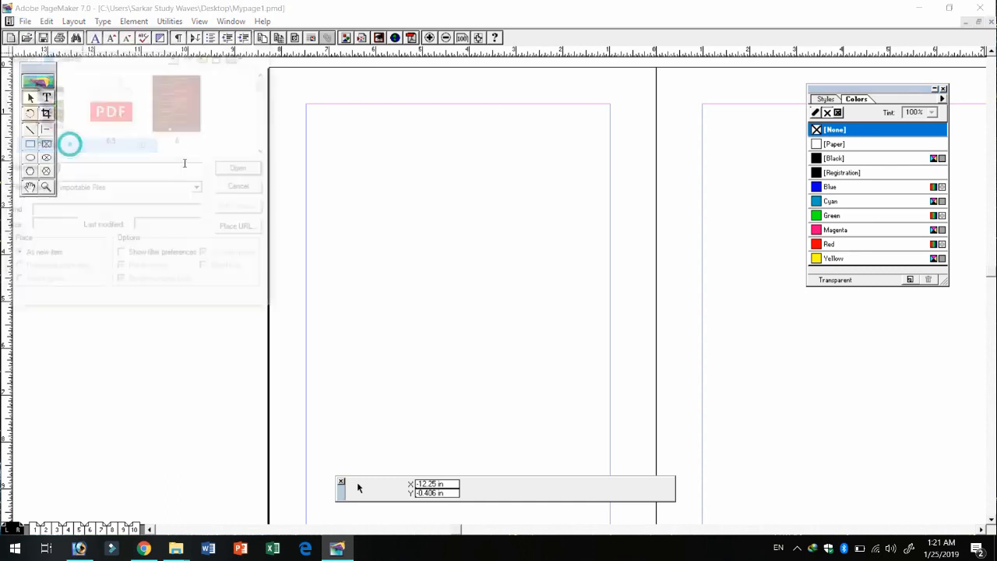
click(112, 109)
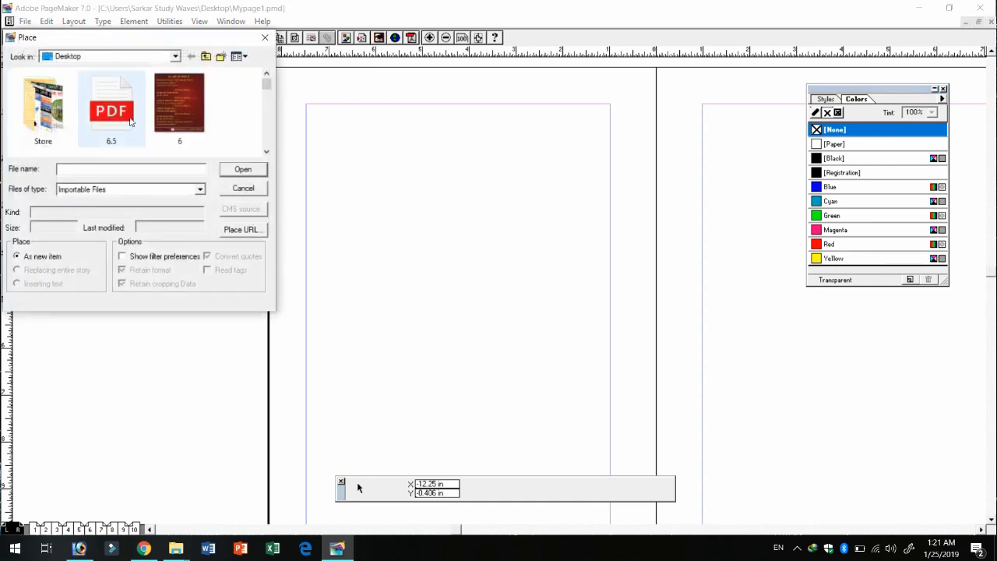
scroll(120, 118, down, 2)
click(119, 117)
double_click(119, 118)
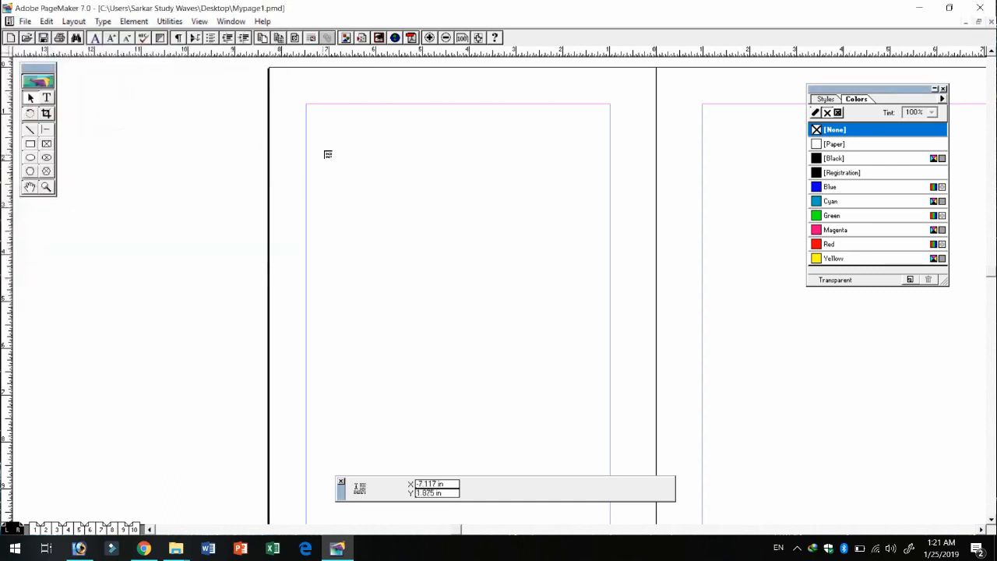
click(305, 104)
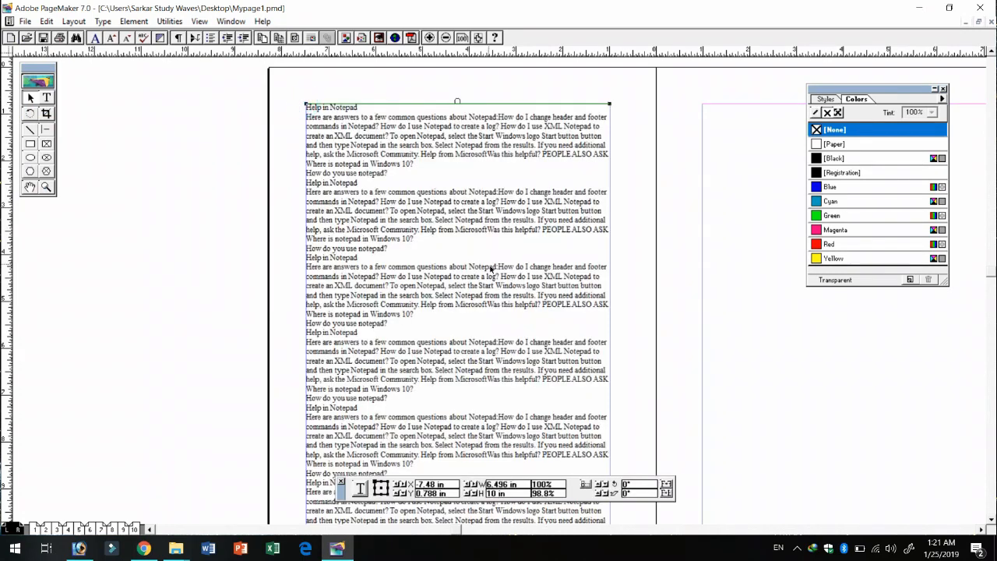
Continue the overflowing text from the left master page at the top of the right master page's margins.
click(589, 429)
click(439, 439)
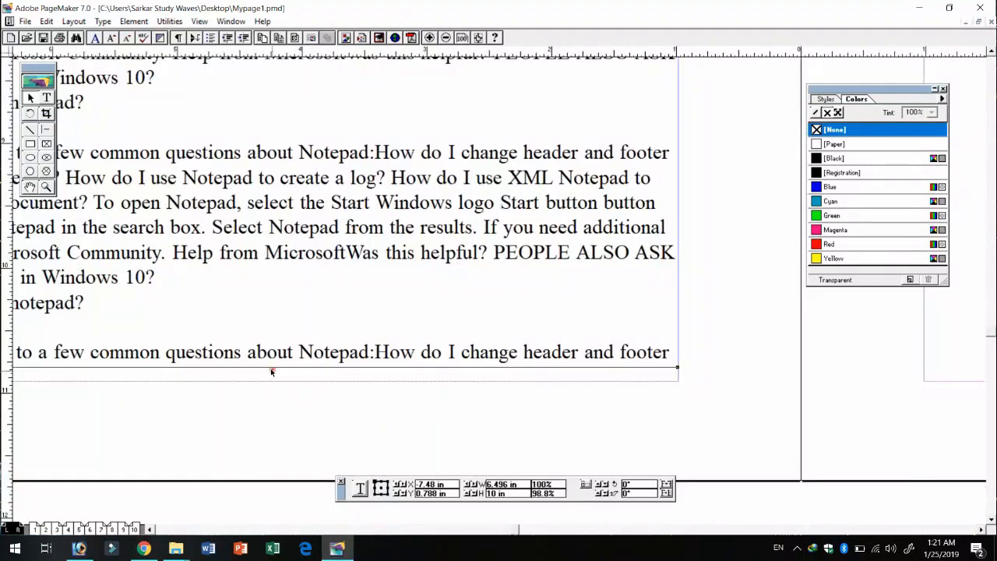
ctrl+click(349, 345)
ctrl+click(783, 179)
ctrl+click(668, 122)
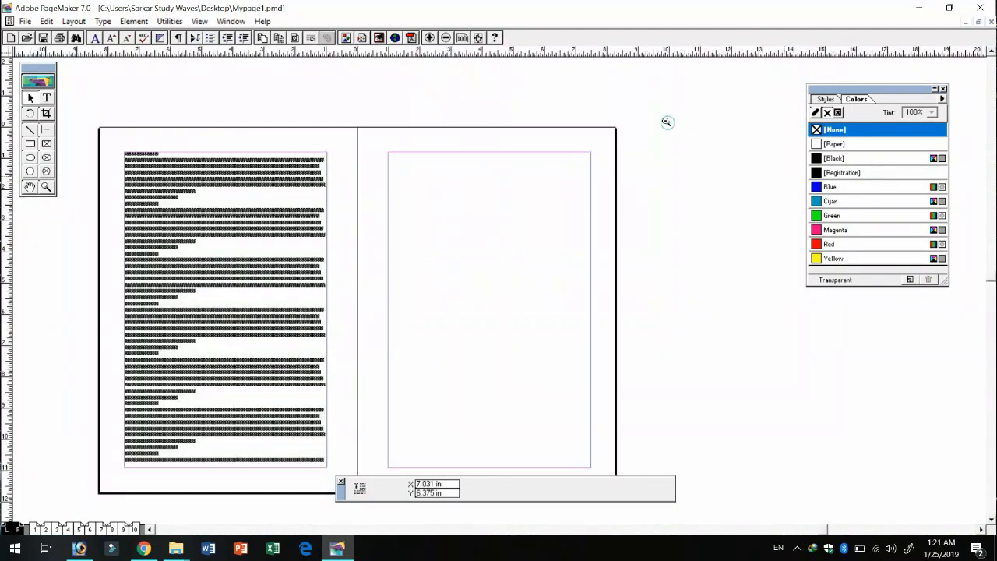
click(390, 153)
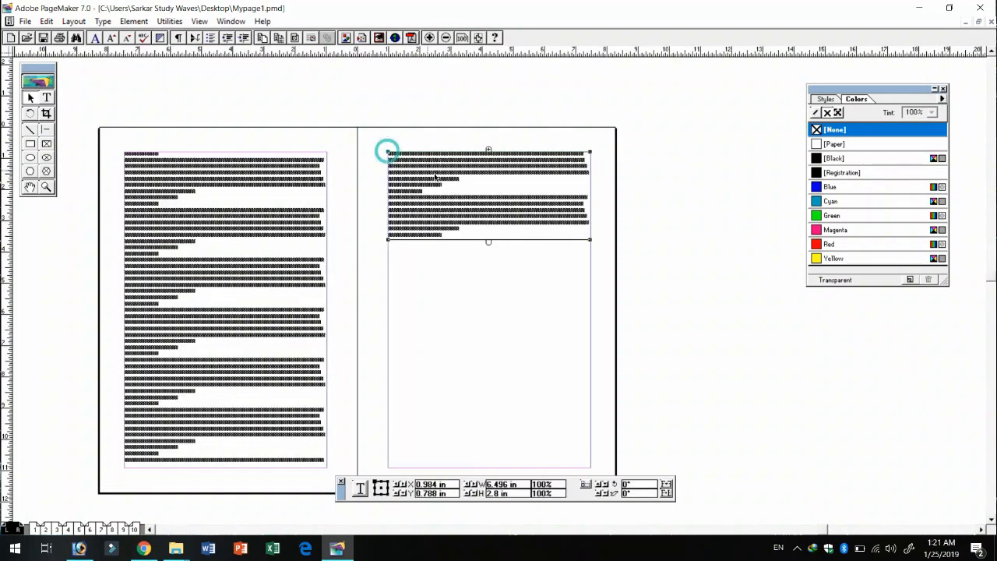
Shorten the right master page's text block to 1.4 in high and flow the remaining text into a second block just below it.
ctrl+click(486, 186)
ctrl+click(514, 273)
drag(483, 421, 481, 332)
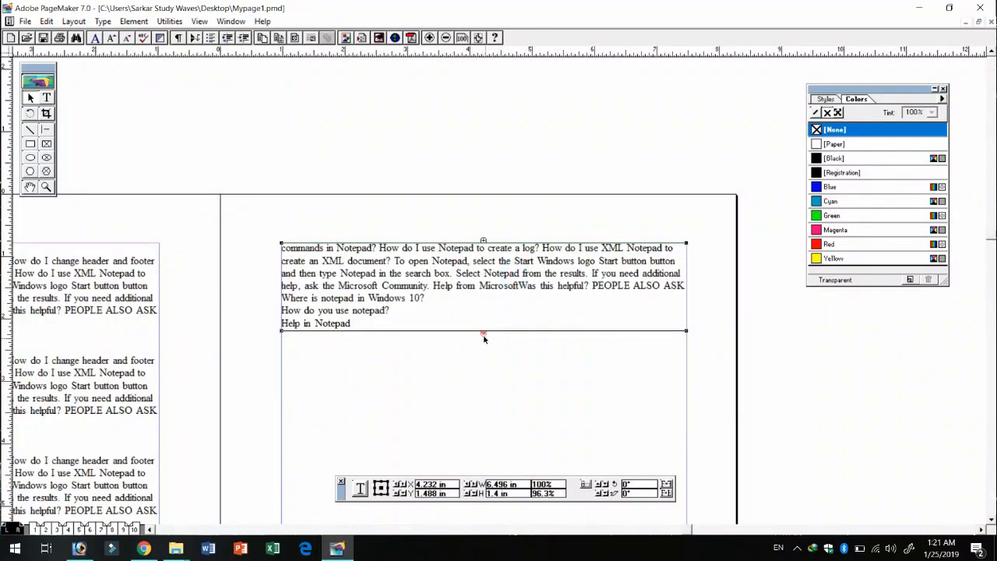
click(485, 335)
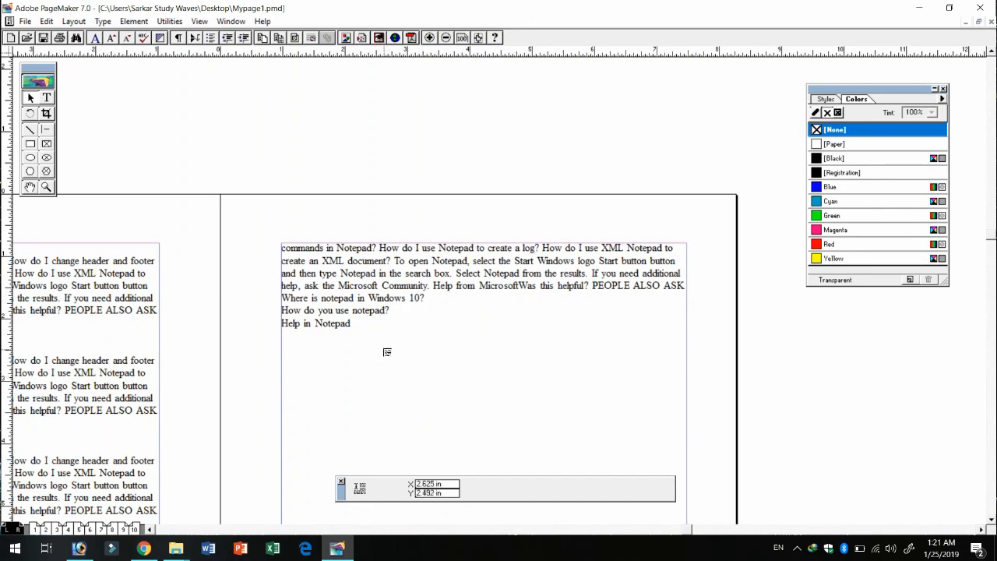
click(283, 329)
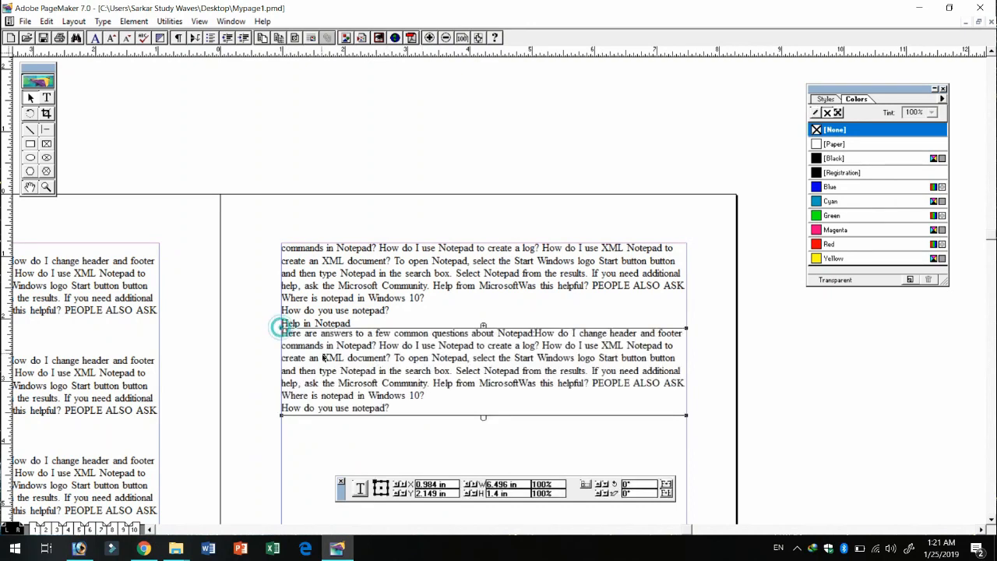
mouse_move(395, 349)
mouse_down()
mouse_move(394, 382)
mouse_move(397, 363)
mouse_up()
Turn on Autoflow and display page 10 and pages 8–9 to check the master text on them.
click(74, 21)
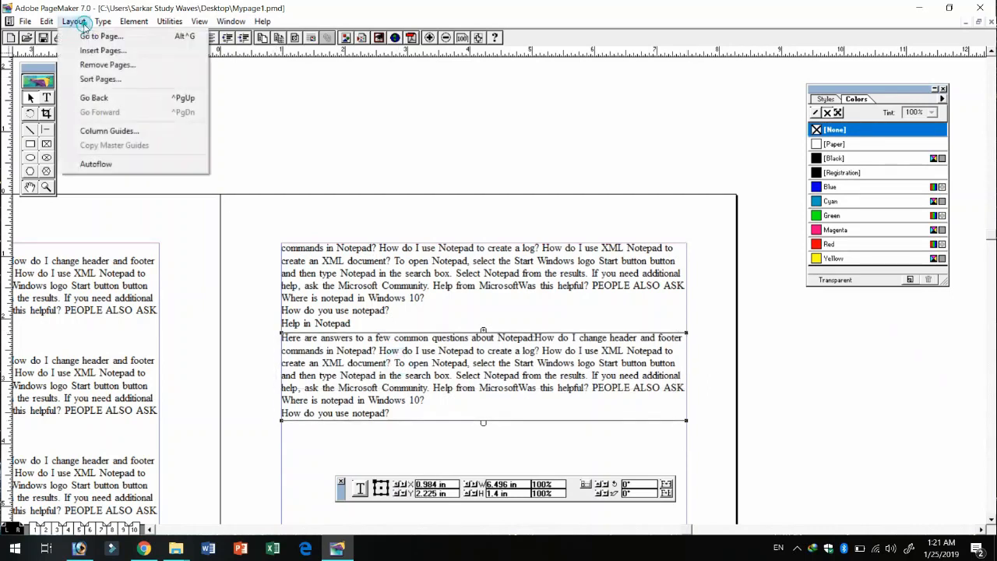
click(96, 164)
click(138, 511)
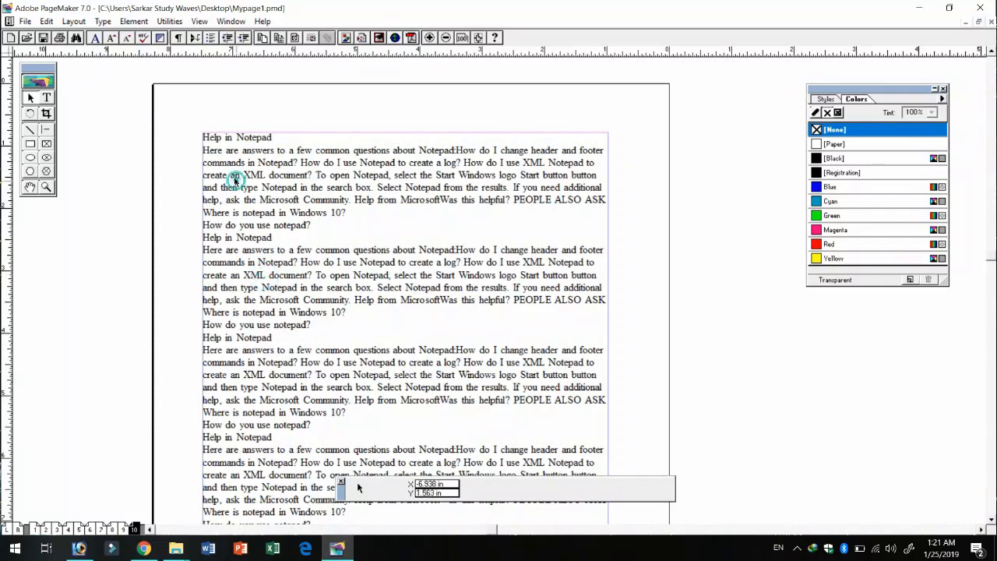
click(125, 529)
click(276, 285)
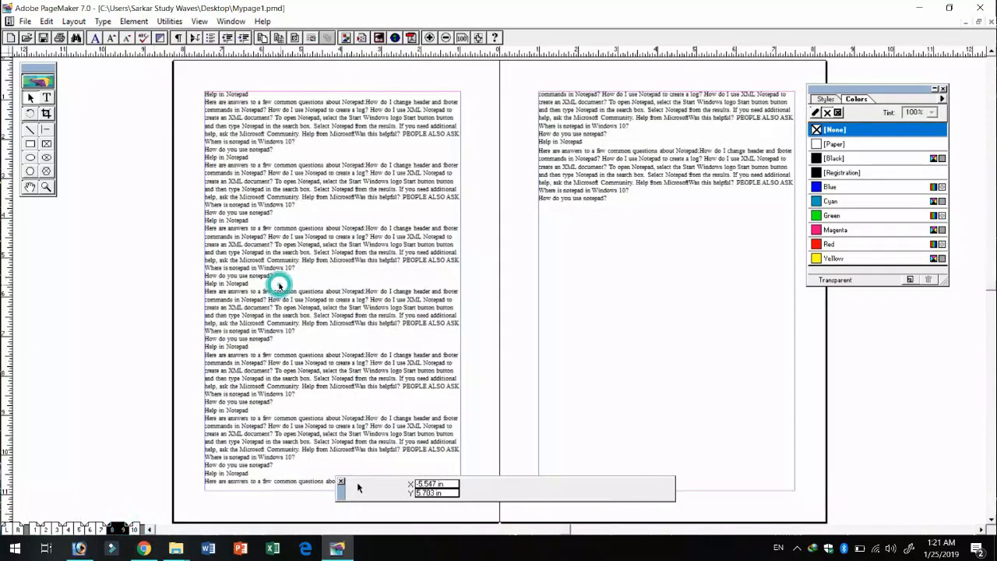
click(243, 149)
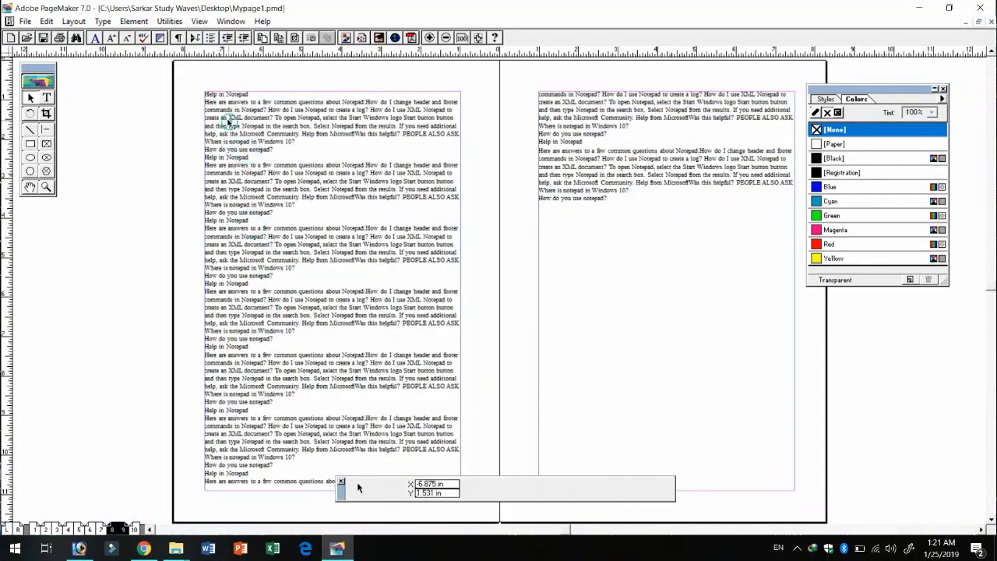
Return to the master pages and delete all the placed text blocks.
key(ctrl+1)
click(505, 309)
click(102, 280)
click(459, 342)
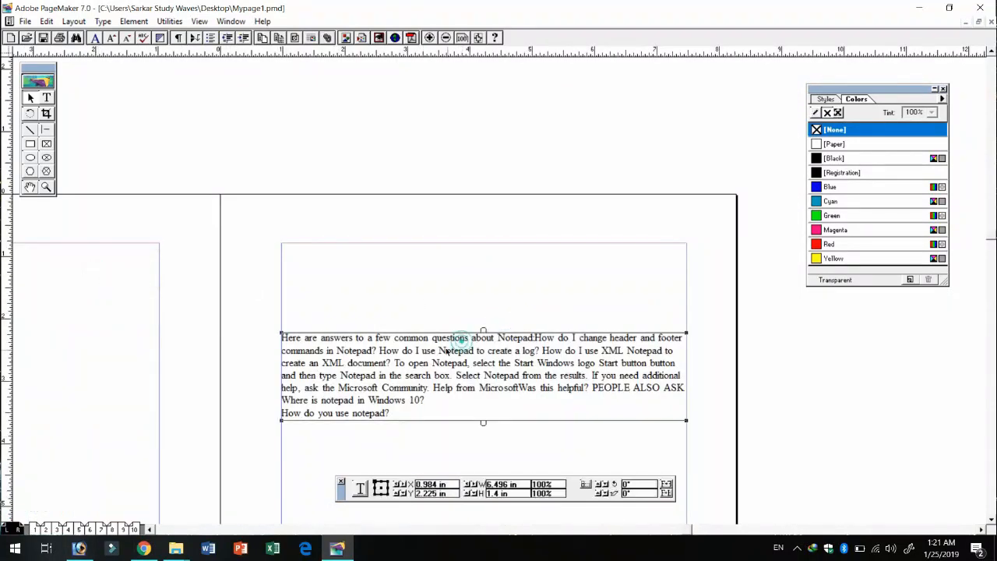
key(Delete)
Go to pages 8–9 and place the Notepad help text file from page 8's upper-left margin corner, letting Autoflow continue it onto page 9.
click(114, 529)
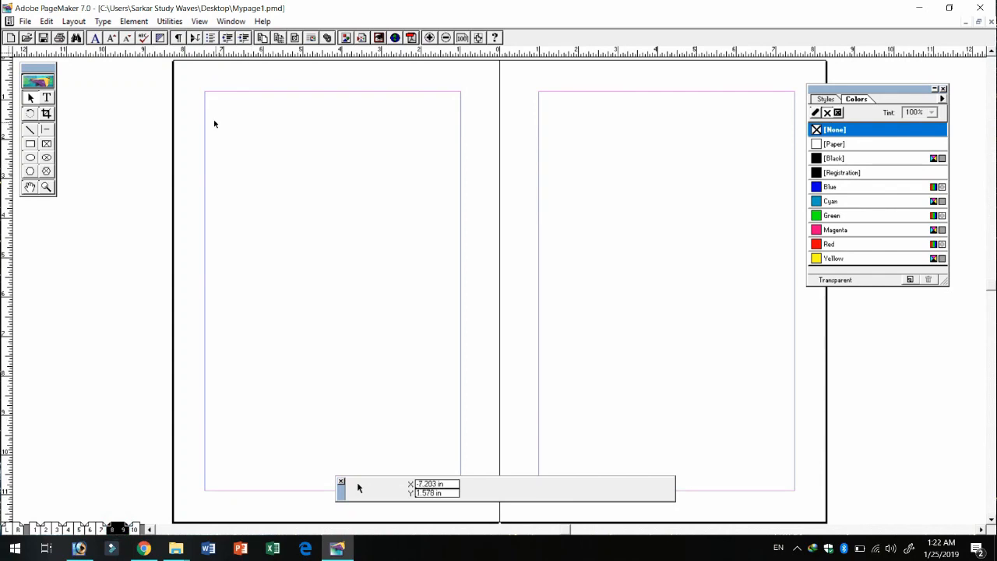
click(74, 21)
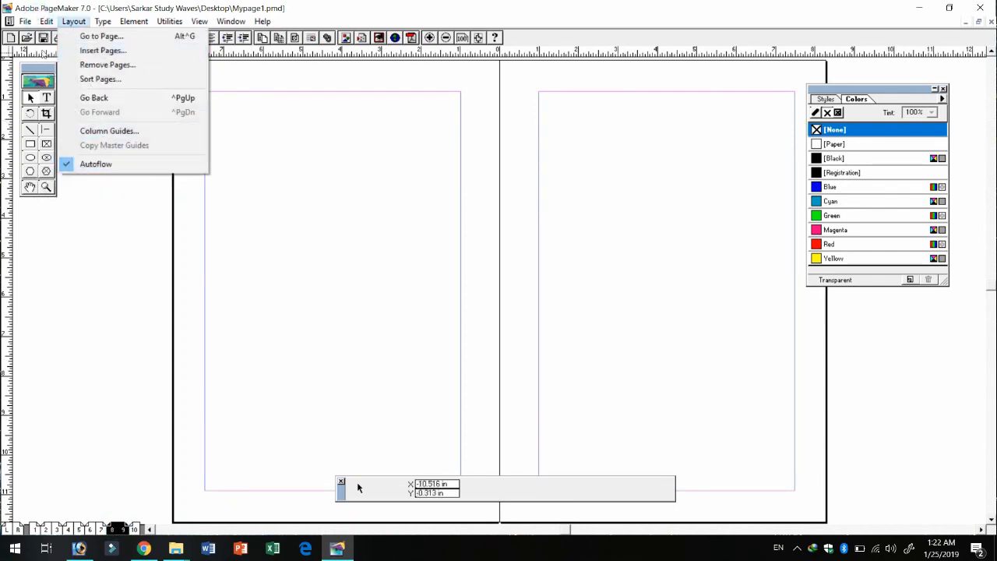
mouse_move(26, 21)
click(71, 146)
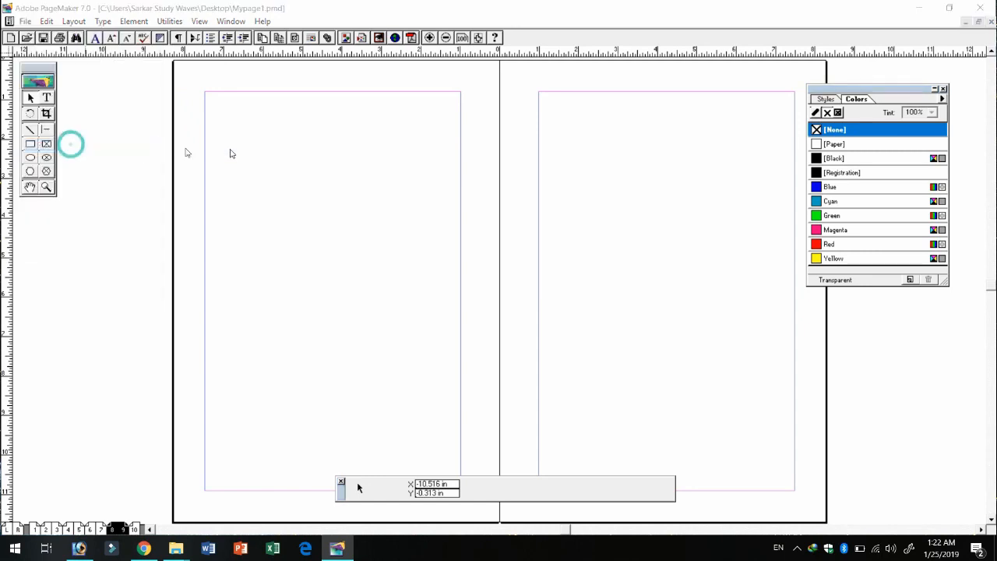
click(267, 152)
click(266, 152)
click(266, 152)
click(267, 152)
click(266, 151)
click(266, 152)
click(266, 152)
click(266, 152)
click(120, 114)
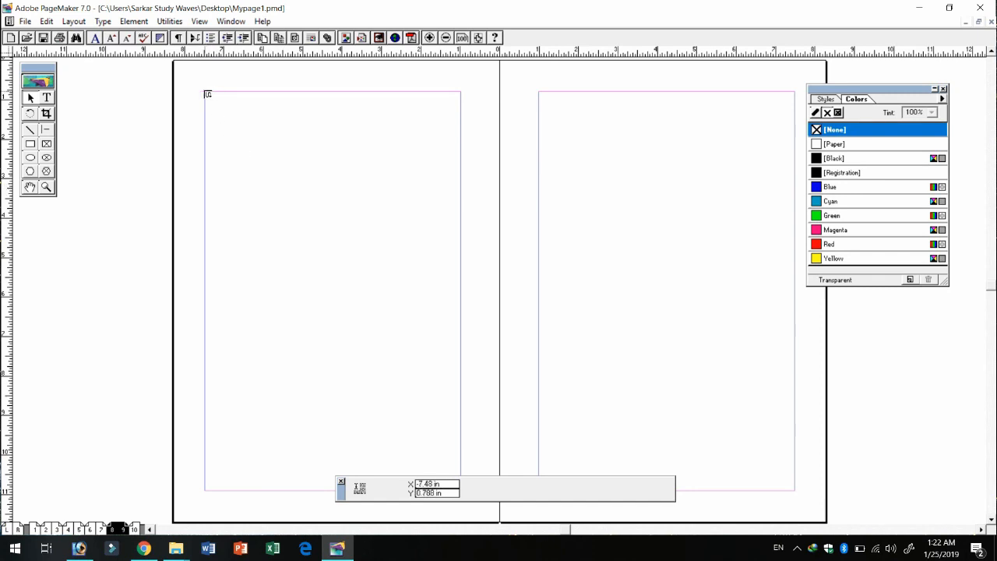
click(202, 89)
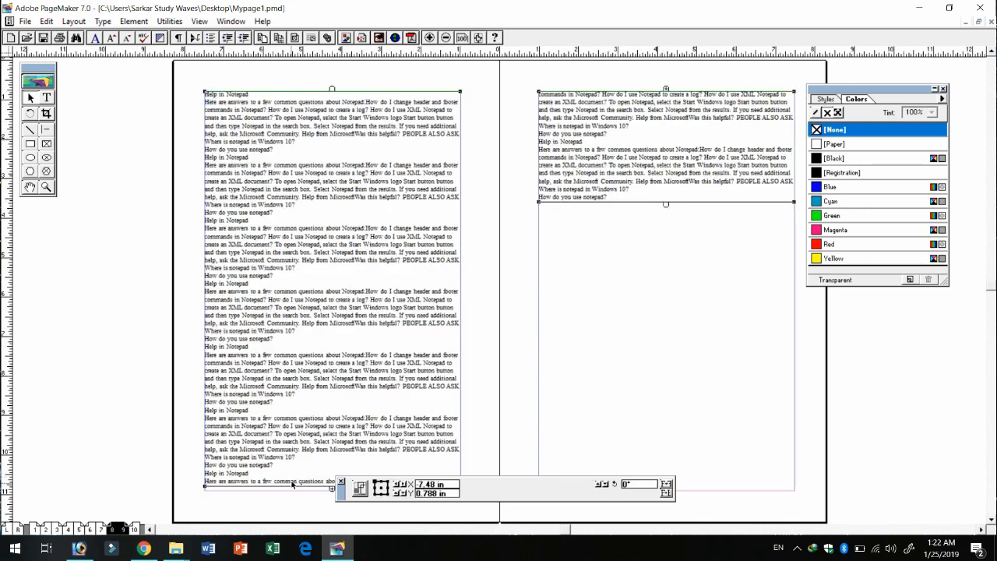
Examine the lower end of page 8's text block and its continuation on page 9.
ctrl+click(330, 494)
ctrl+click(330, 493)
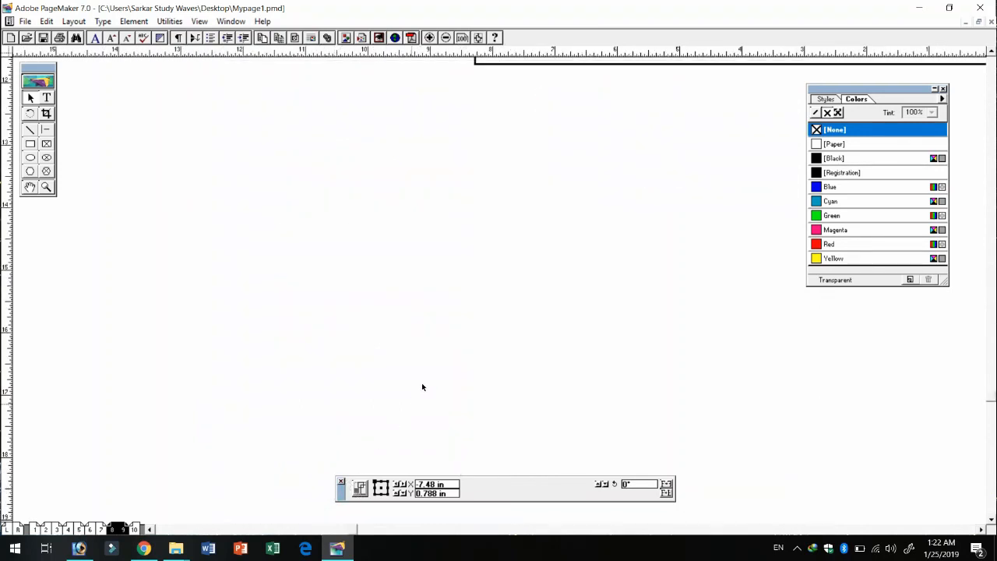
ctrl+alt+click(617, 249)
ctrl+click(639, 107)
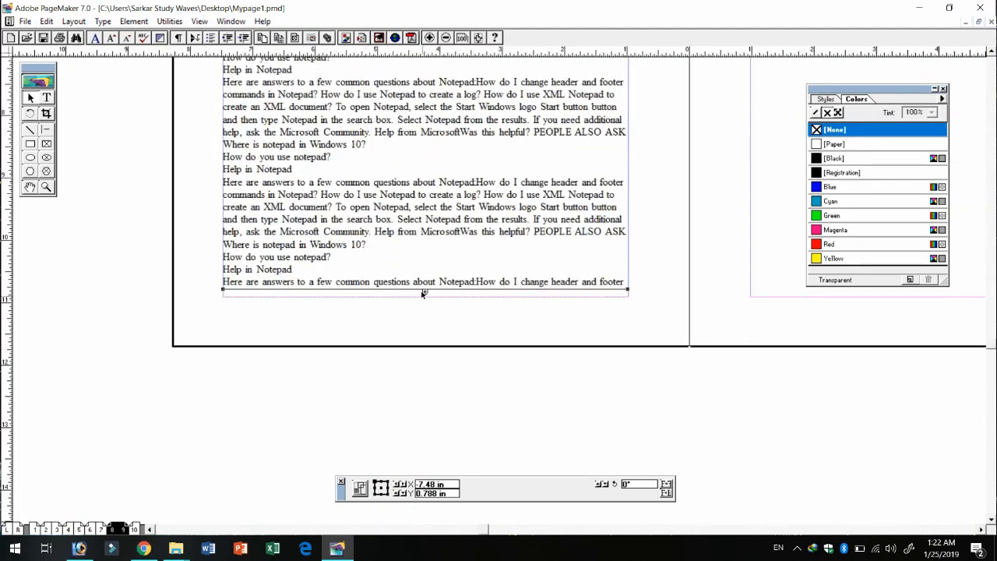
ctrl+alt+click(458, 285)
ctrl+alt+click(457, 284)
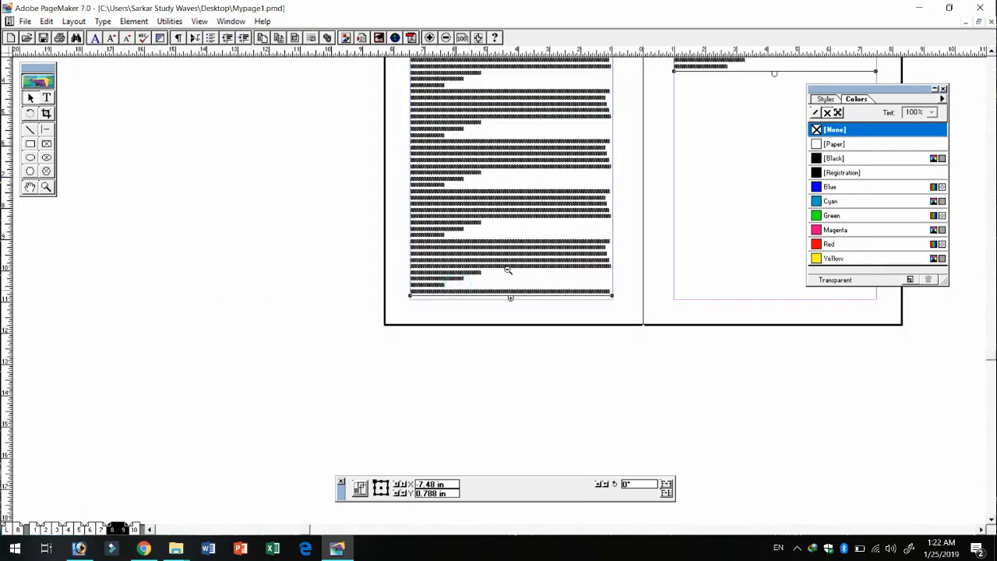
ctrl+alt+click(506, 270)
Place the Notepad help text file from page 6's upper-left margin corner and continue it at the top of page 7's margins.
click(91, 530)
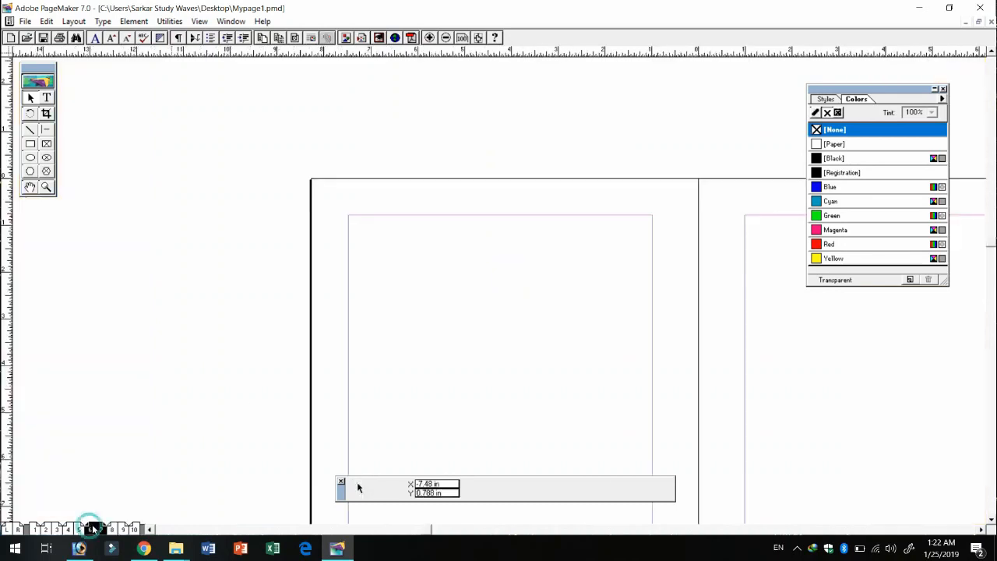
ctrl+click(414, 257)
ctrl+click(807, 344)
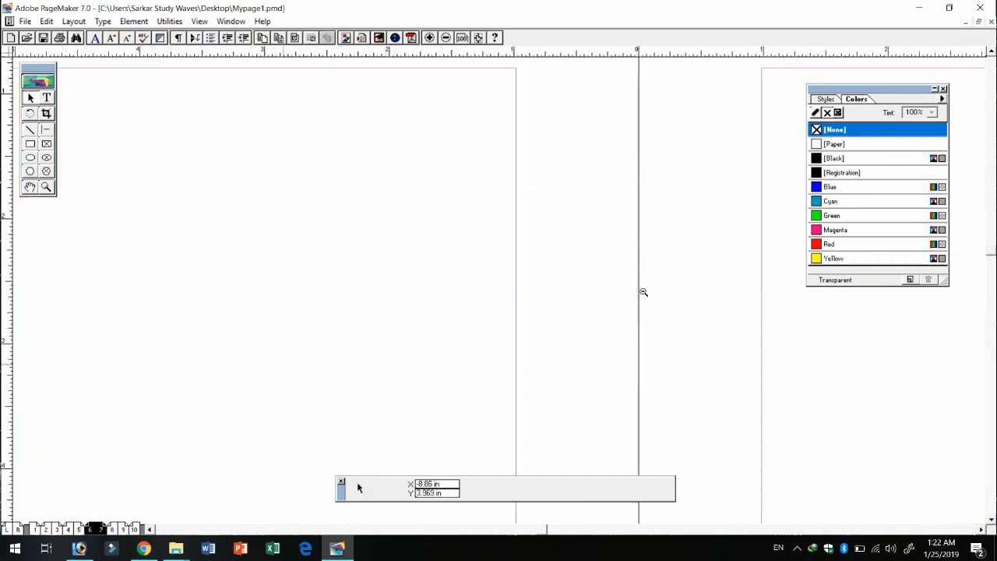
ctrl+alt+click(478, 268)
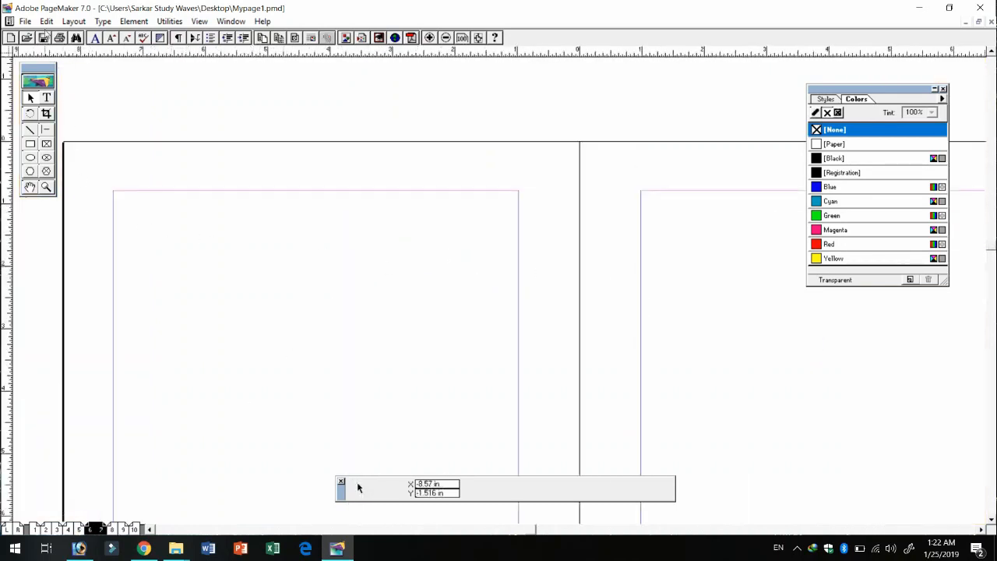
click(25, 21)
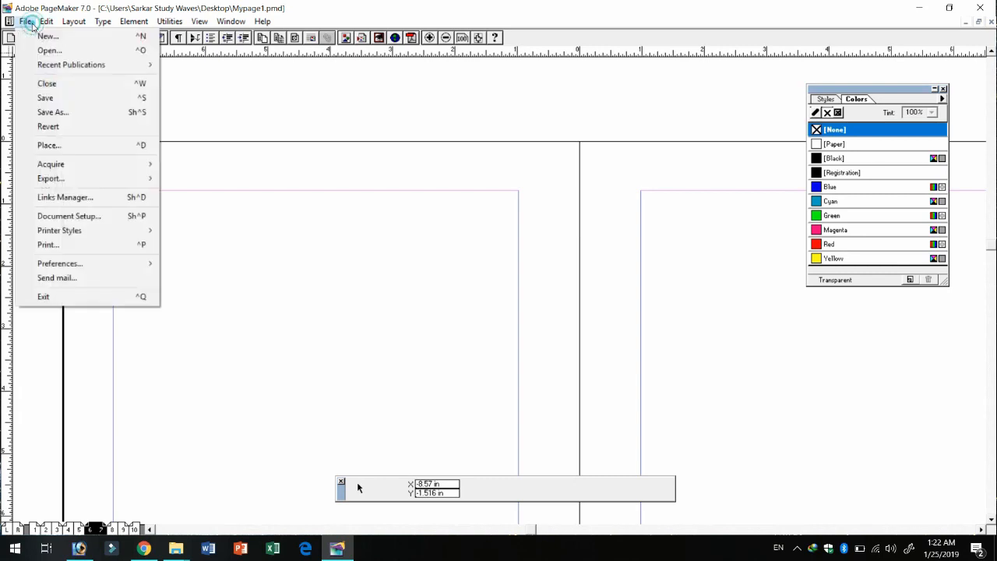
click(52, 146)
click(123, 117)
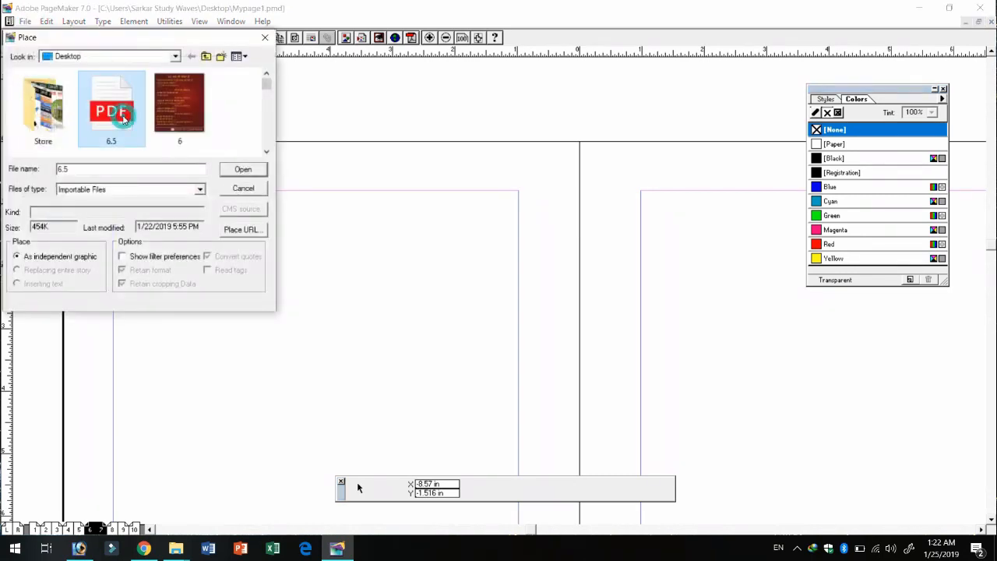
key(t)
double_click(113, 121)
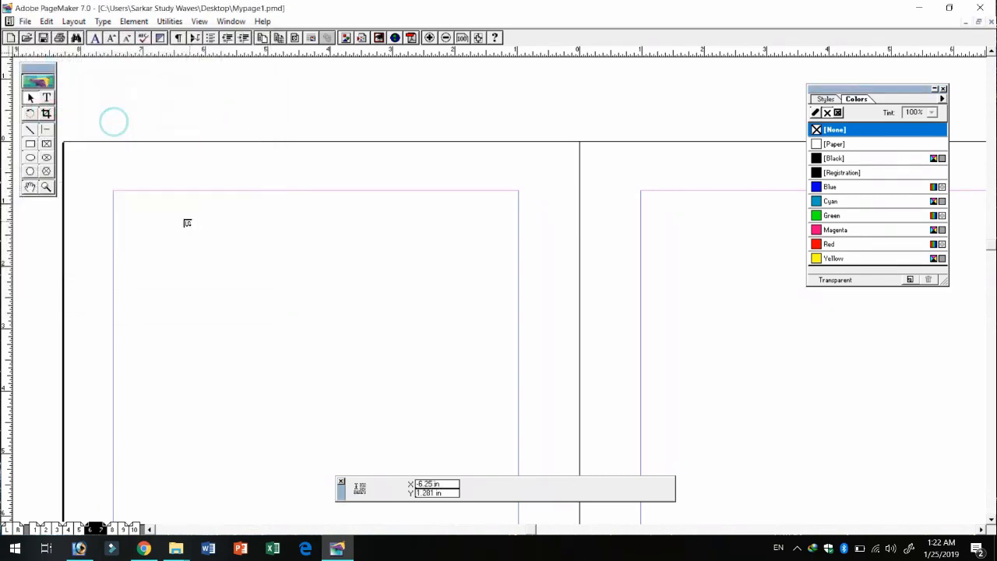
click(115, 192)
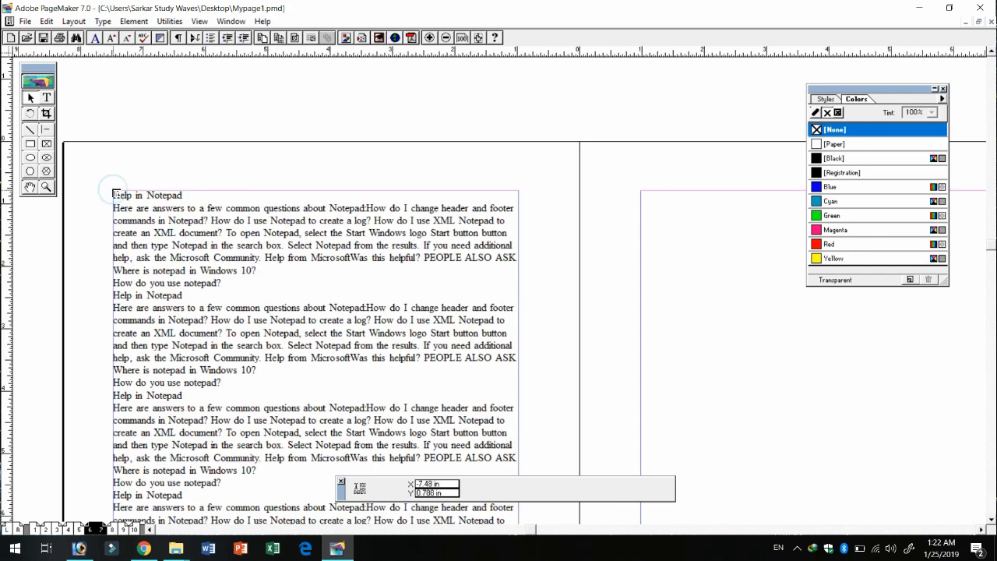
click(643, 191)
drag(687, 248, 685, 247)
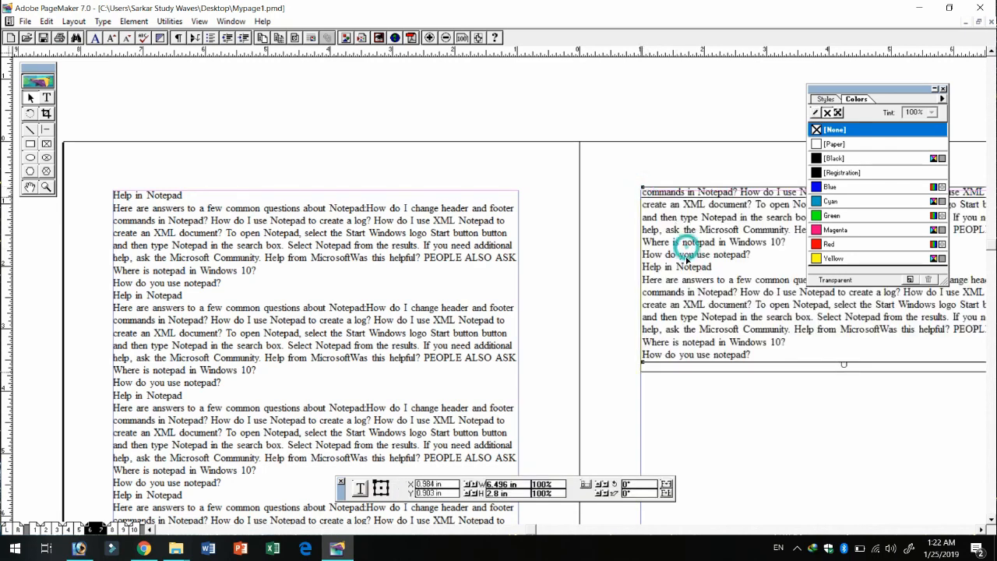
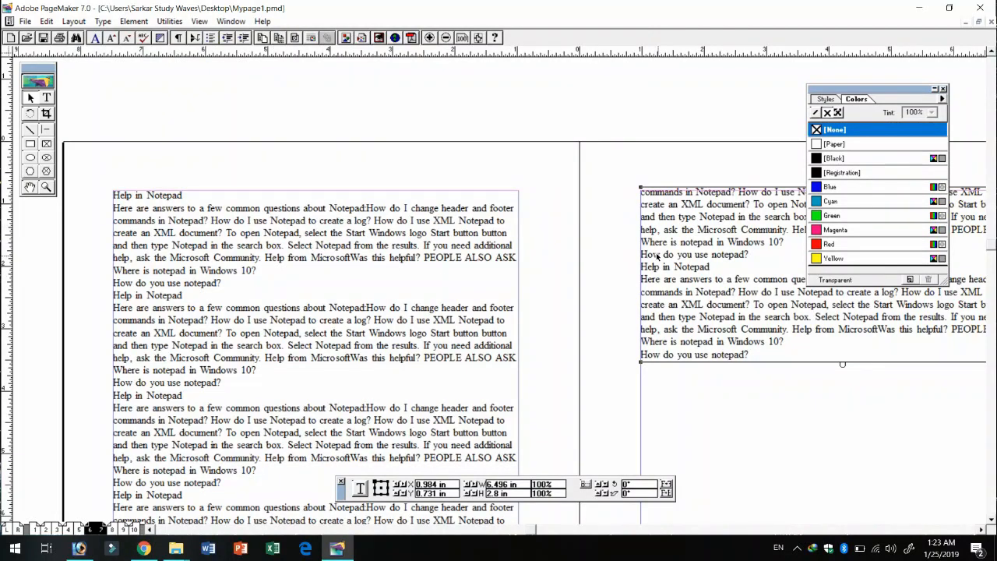
click(74, 22)
mouse_move(53, 26)
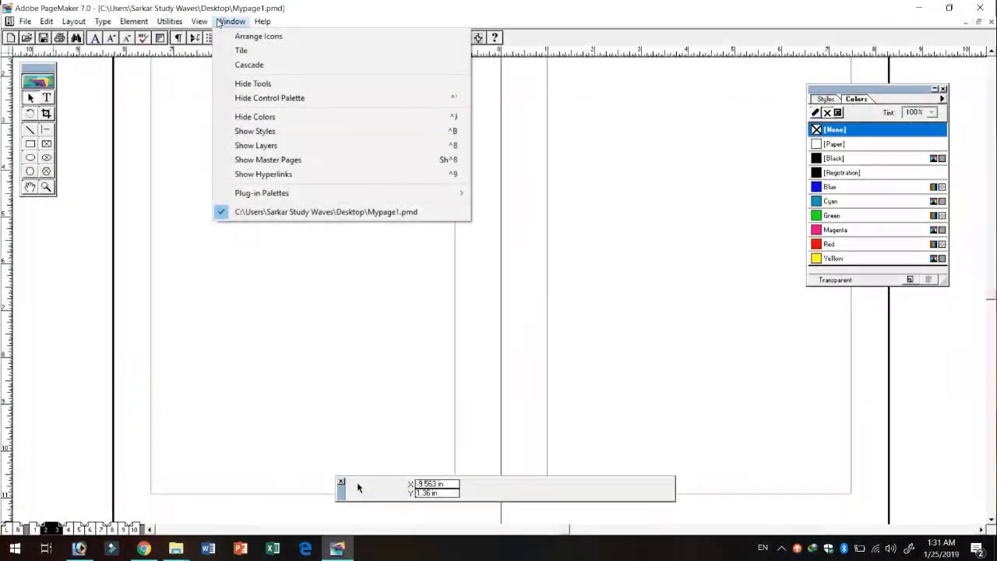
mouse_move(195, 22)
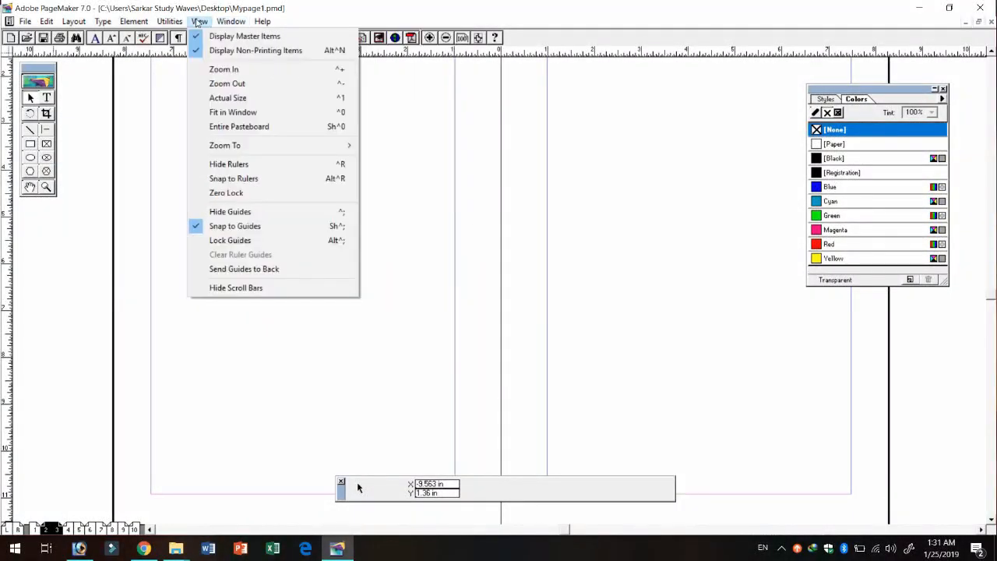
mouse_move(135, 24)
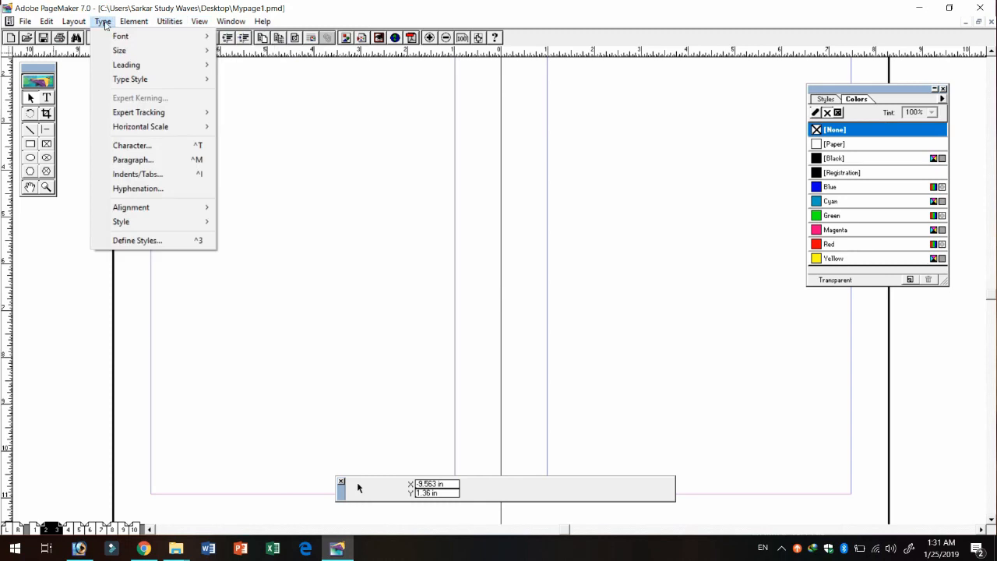
click(364, 251)
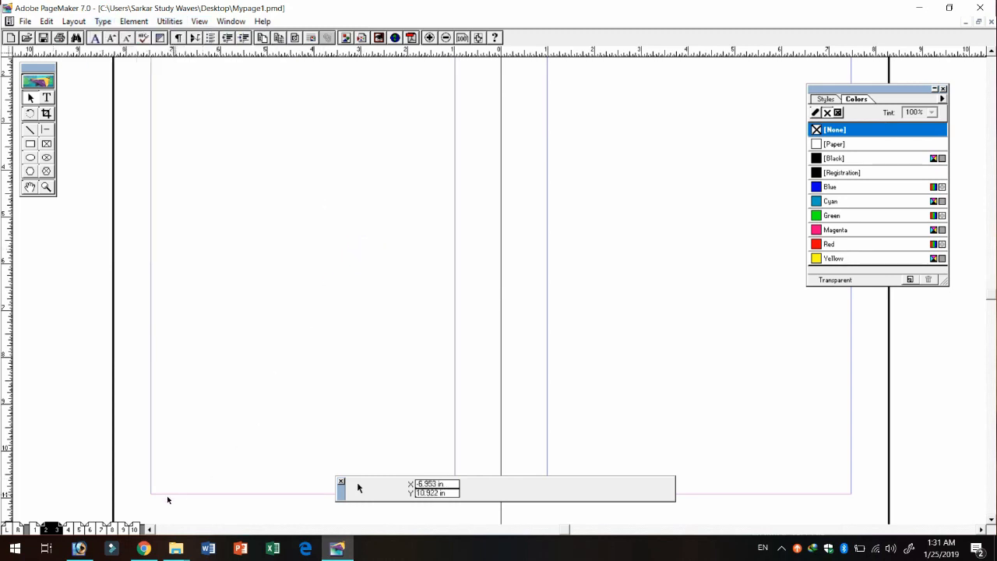
Copy page 4's first-column text from "Help in Notepad" through "in the search box. Select".
click(73, 529)
click(146, 270)
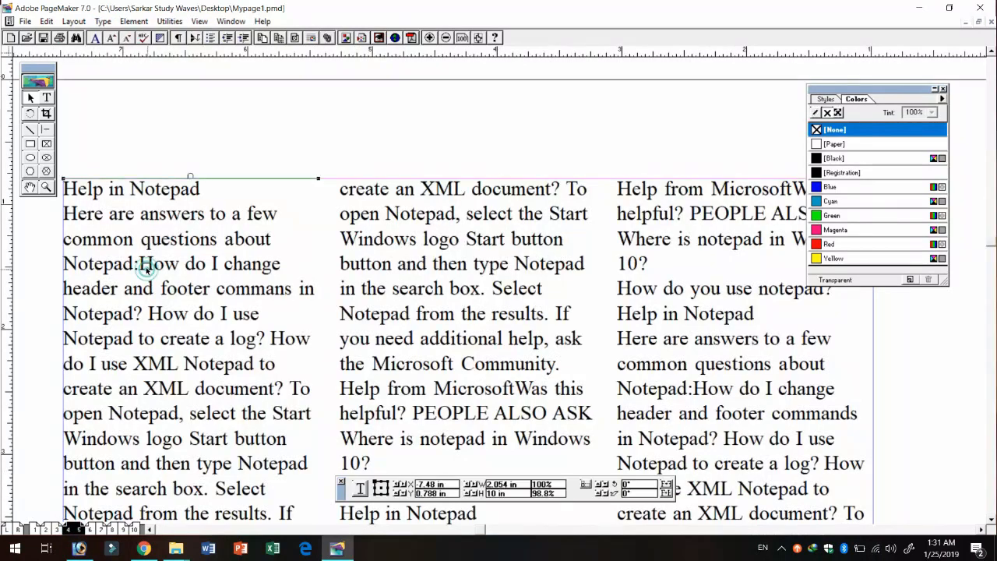
click(47, 98)
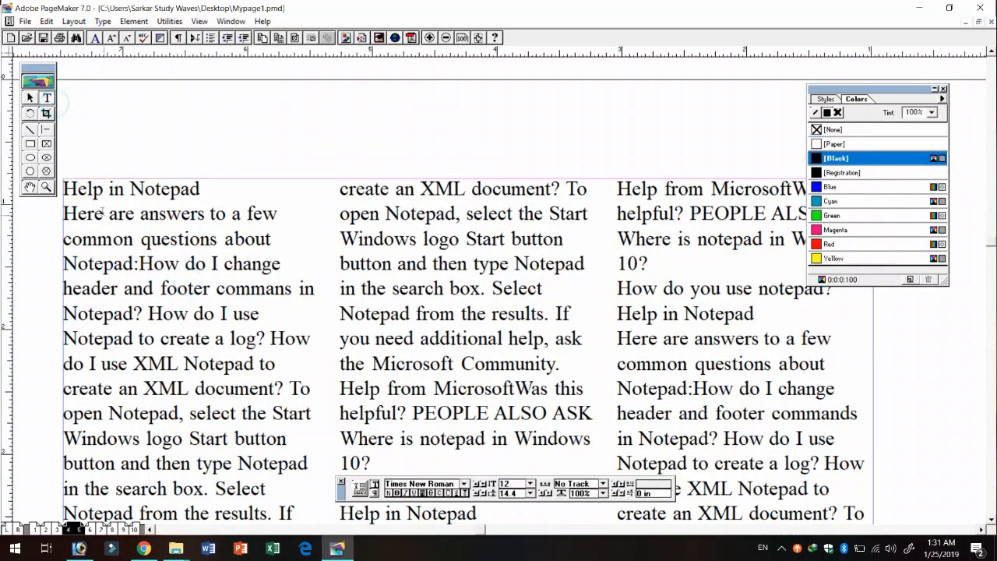
drag(69, 187, 266, 488)
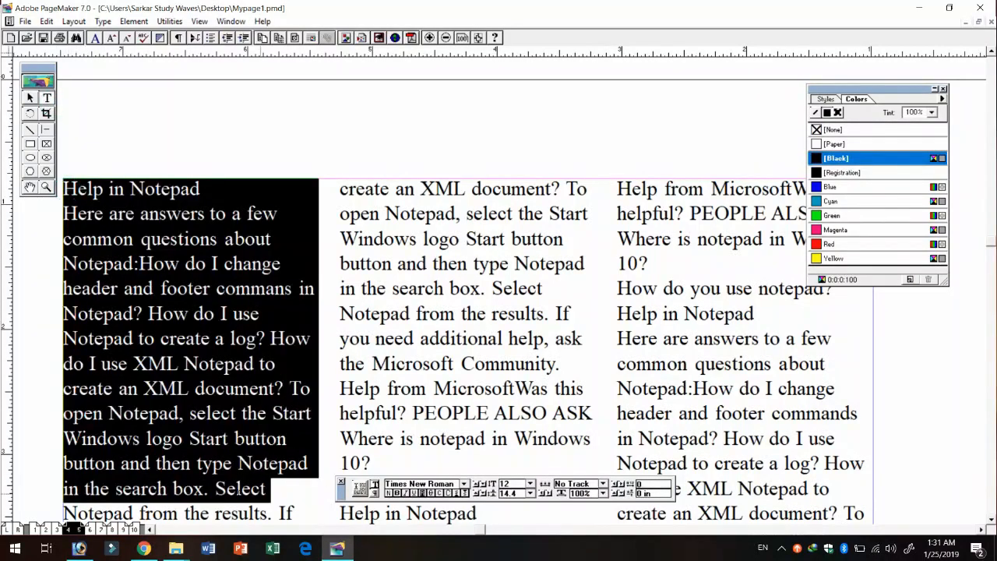
Paste the copied Notepad text between page 2's margins, near the top of the page.
click(56, 529)
click(154, 78)
text(Help in Notepad Here are answers to a few common questions about Notepad:How do I change header and footer commands in Notepad? How do I use Notepad to create a log? How do I use XML Notepad to create an XML document? To open Notepad, select the Start Windows logo Start button button and then type Notepad in the search box. Select)
key(ctrl+1)
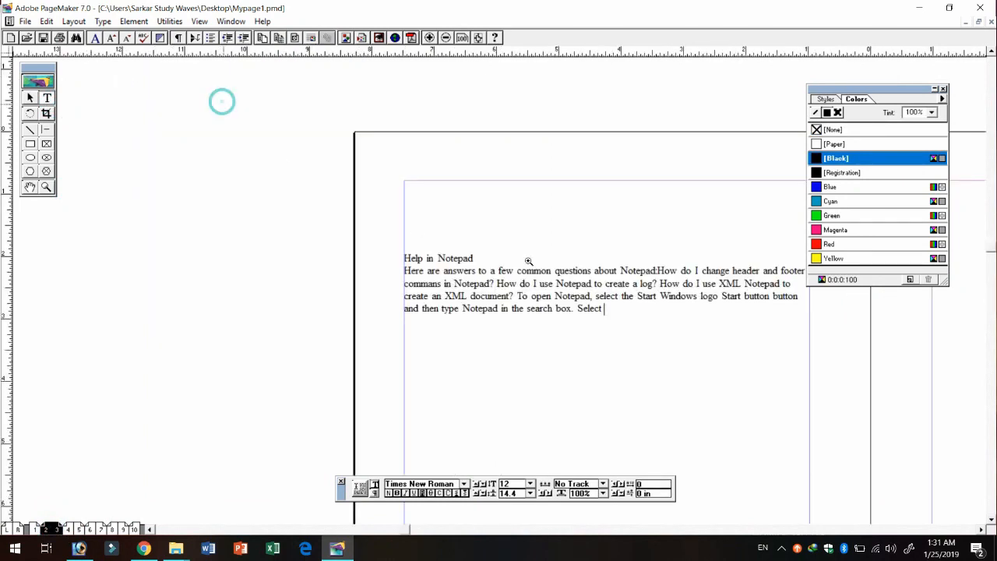
Select all the pasted text on page 2 and set its font to Arial.
key(ctrl+2)
key(ctrl+1)
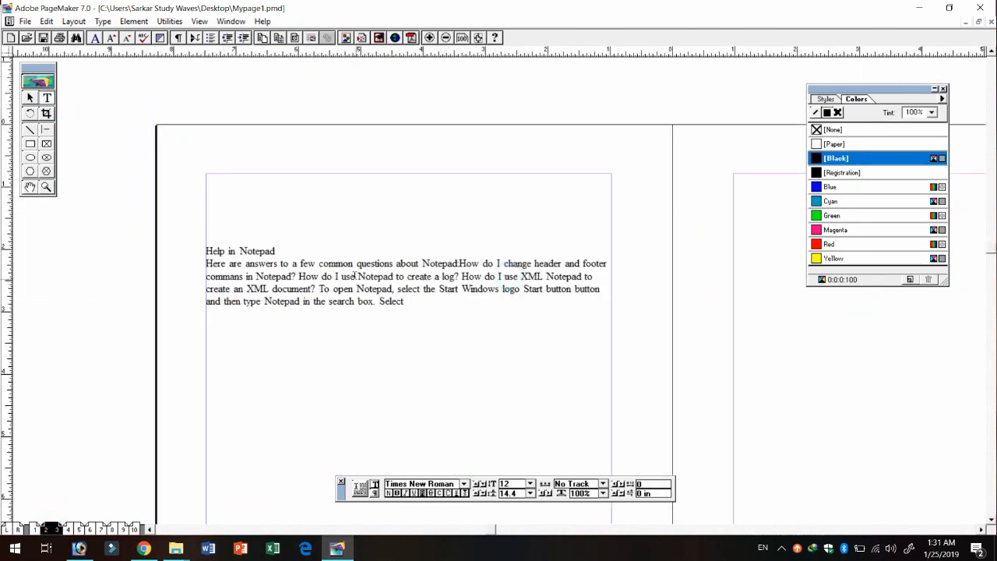
drag(415, 302, 207, 260)
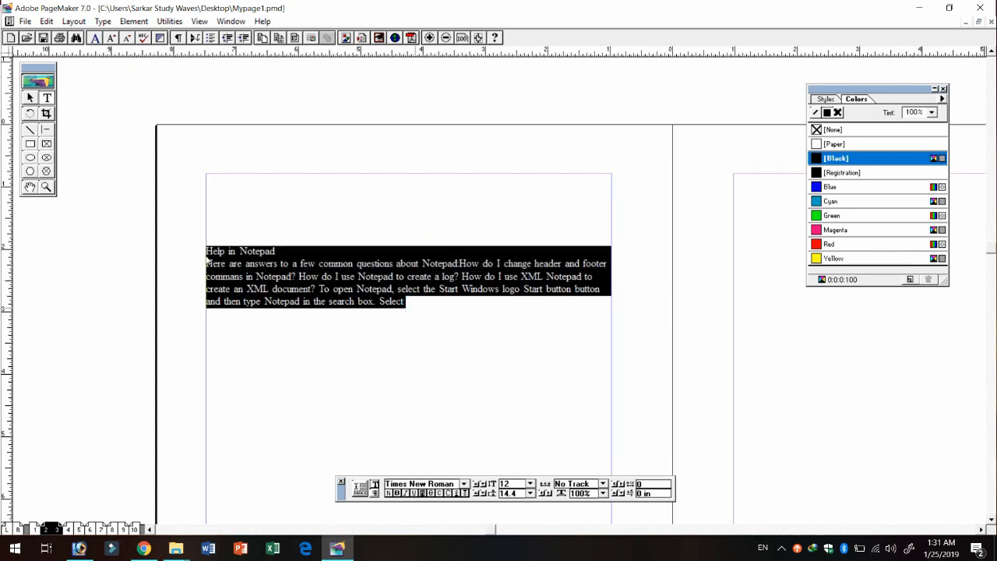
click(102, 21)
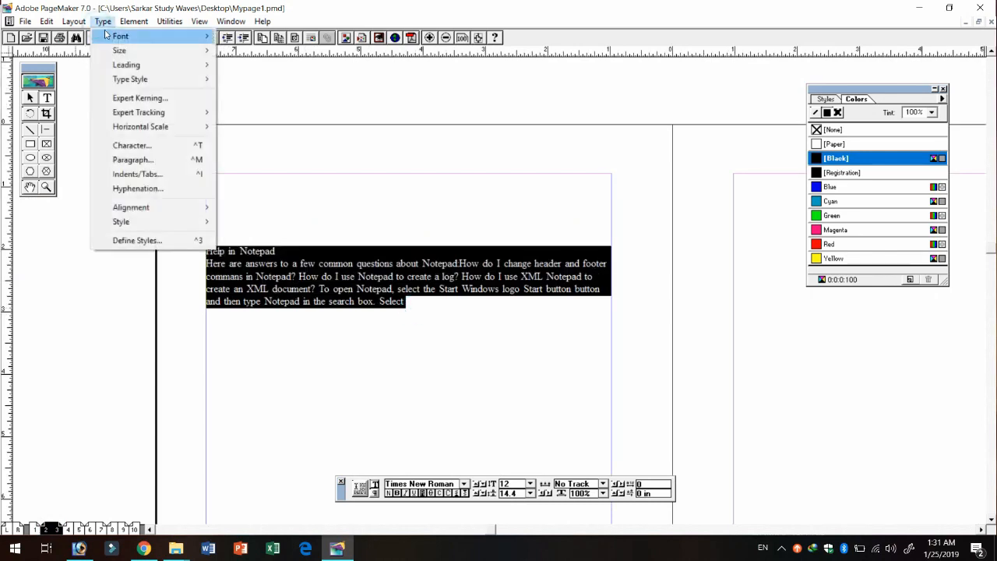
mouse_move(118, 36)
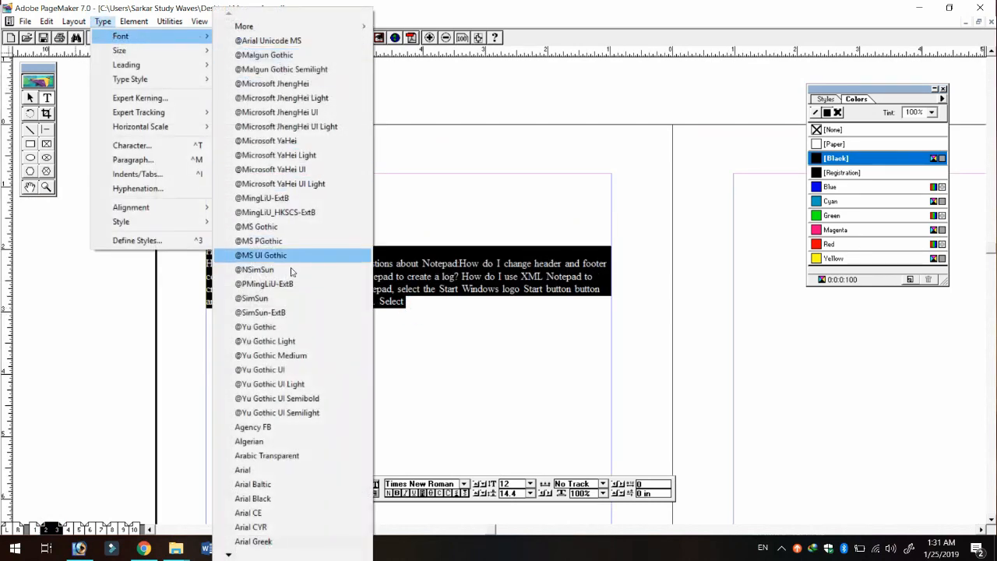
click(268, 472)
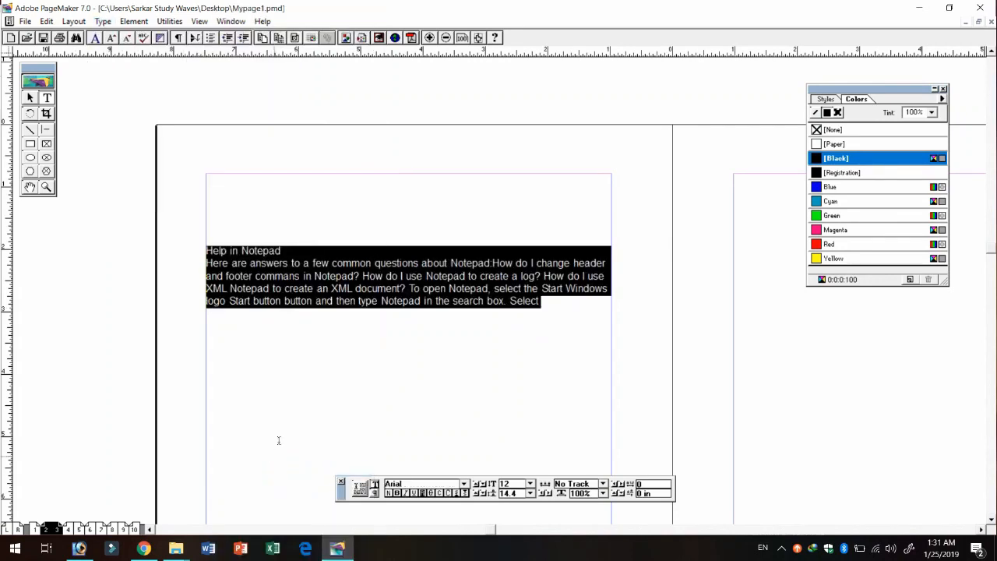
Look through the fonts available for the selected text on page 2 without choosing another one.
key(ctrl+2)
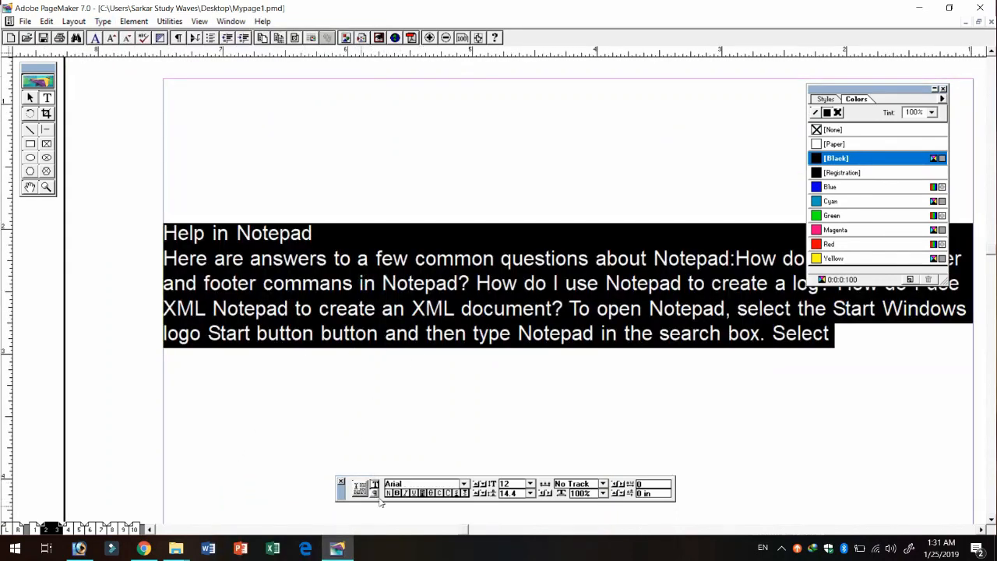
click(464, 485)
click(464, 472)
click(463, 471)
click(463, 471)
click(463, 472)
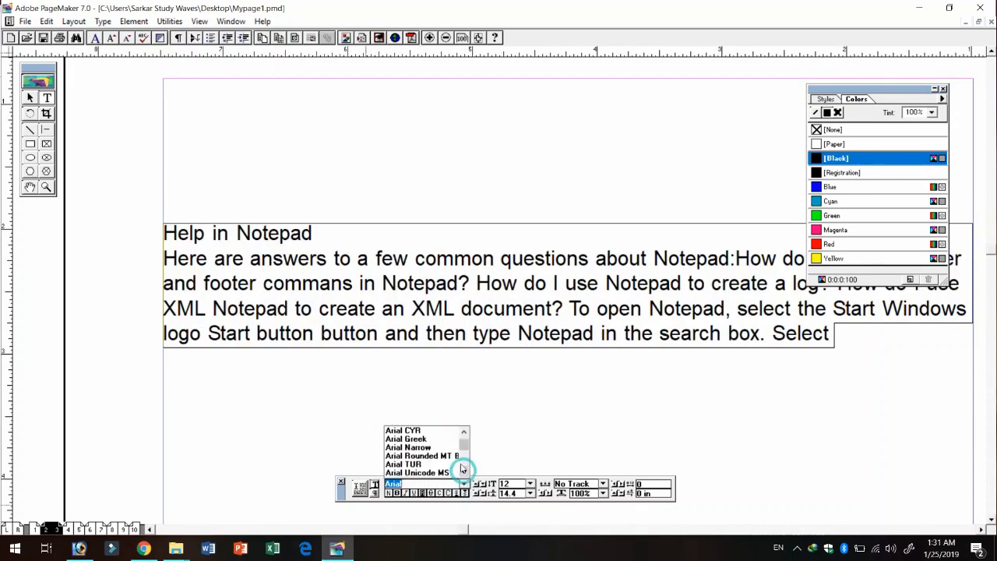
click(210, 251)
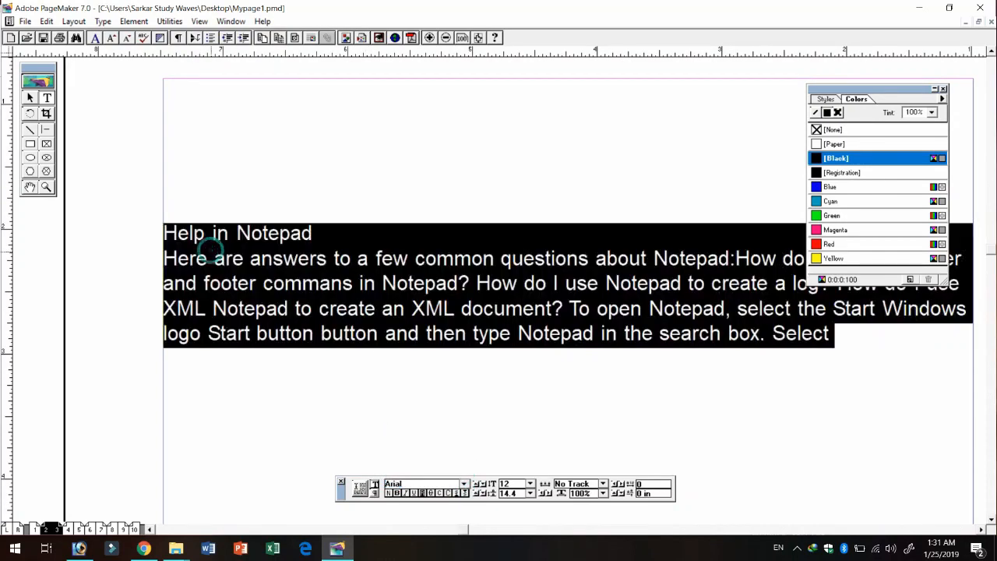
Set the selected page 2 text's size to 36 points.
click(102, 22)
mouse_move(127, 50)
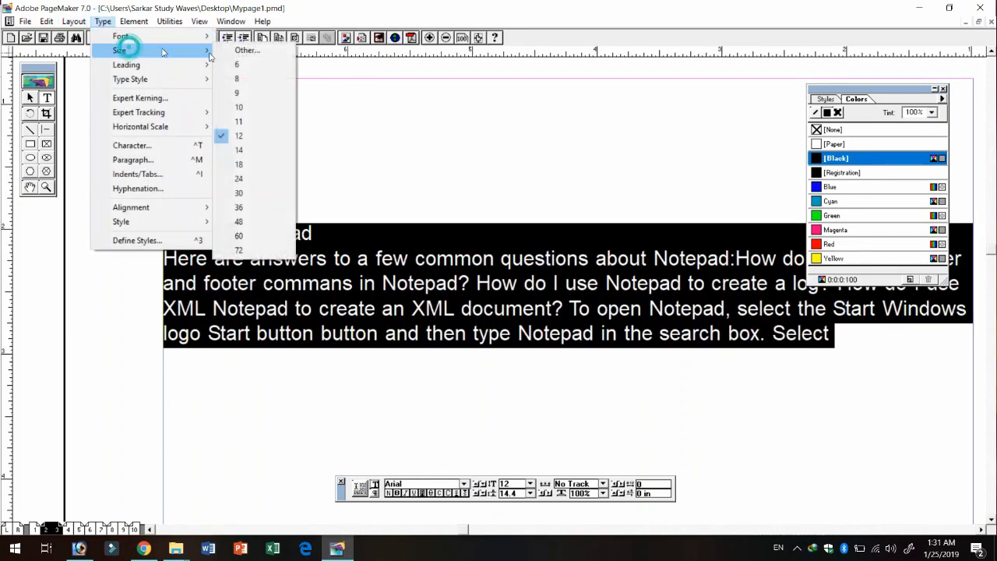
click(239, 207)
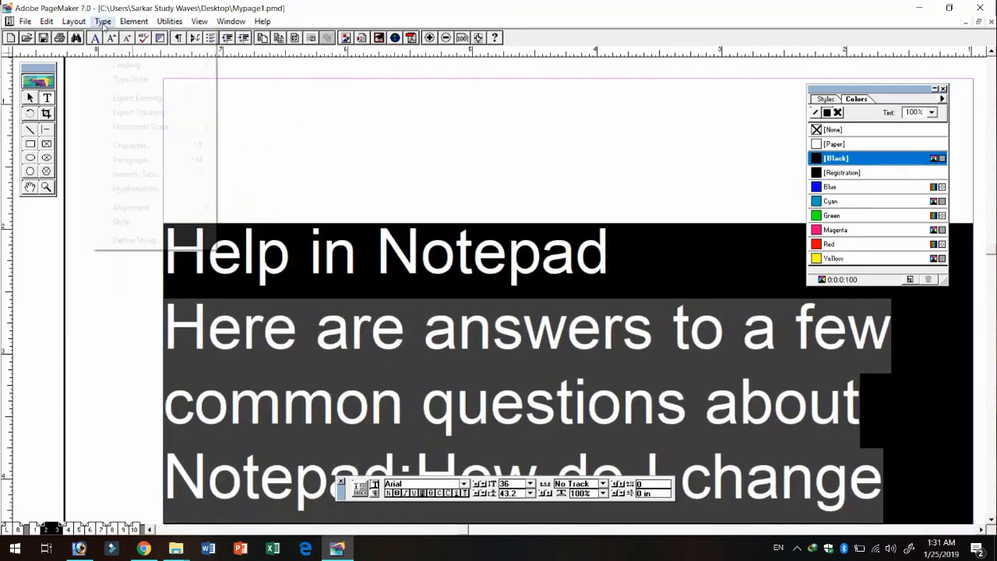
Try a leading of 72 on the selected page 2 text, and return the leading to Auto.
mouse_move(136, 65)
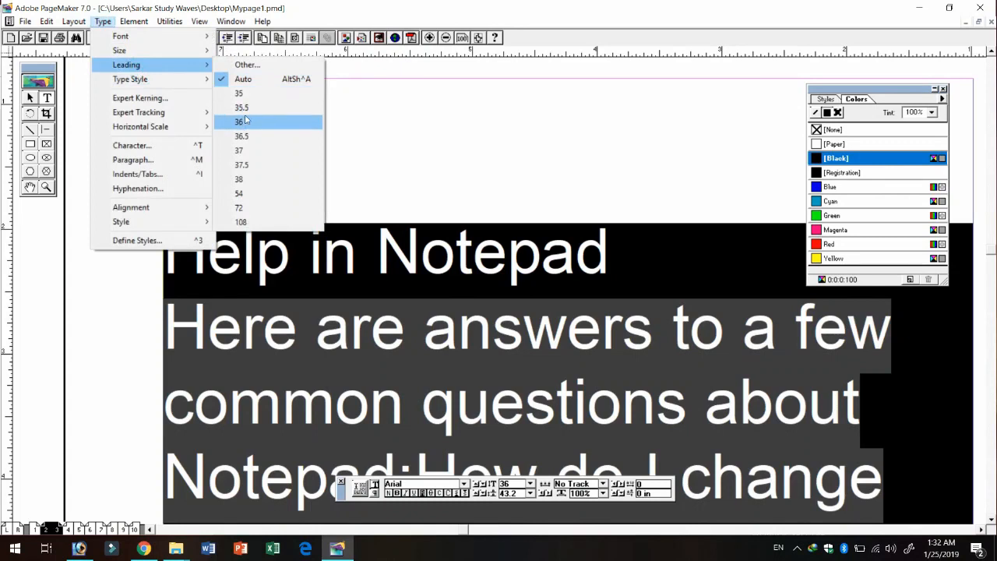
click(240, 207)
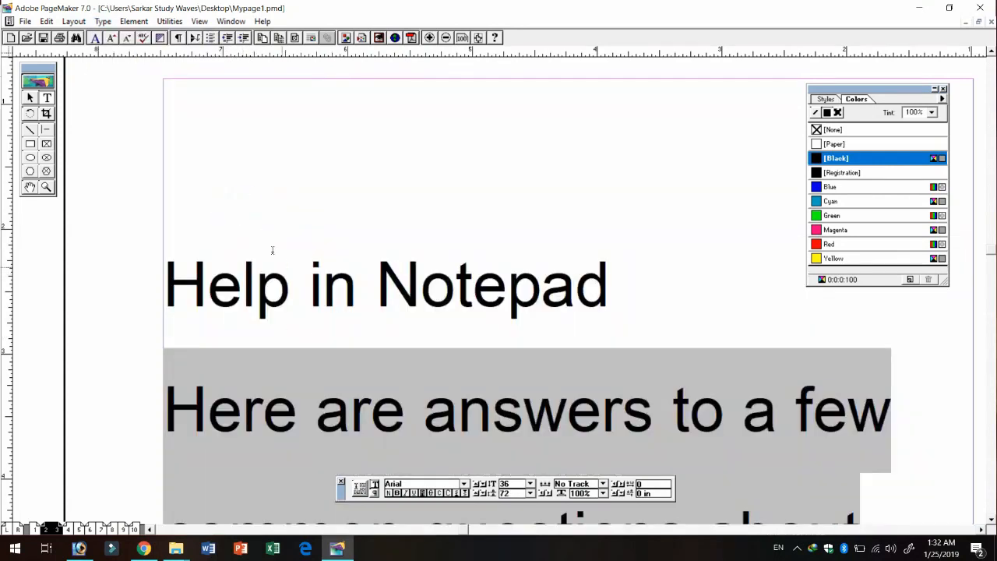
click(105, 21)
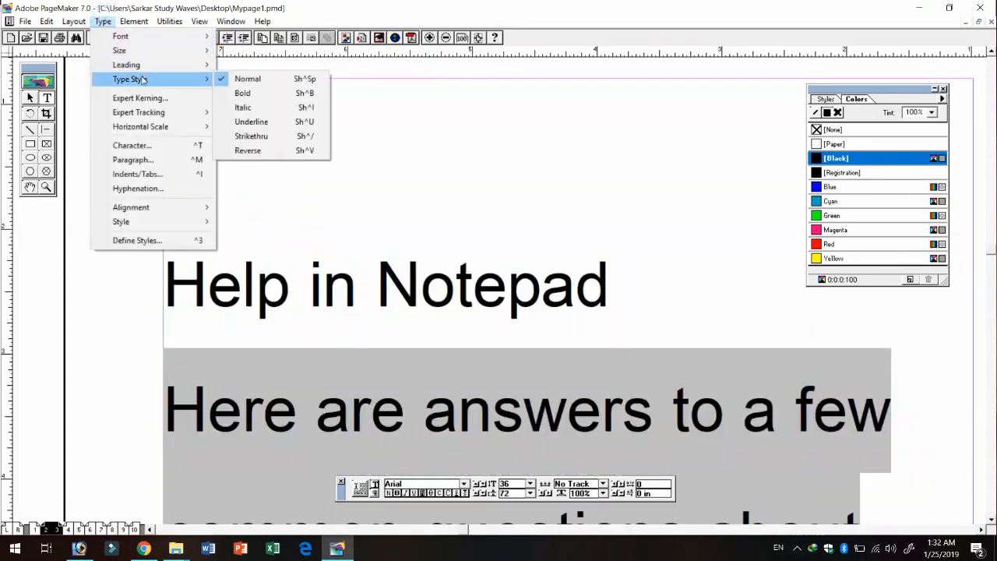
mouse_move(141, 69)
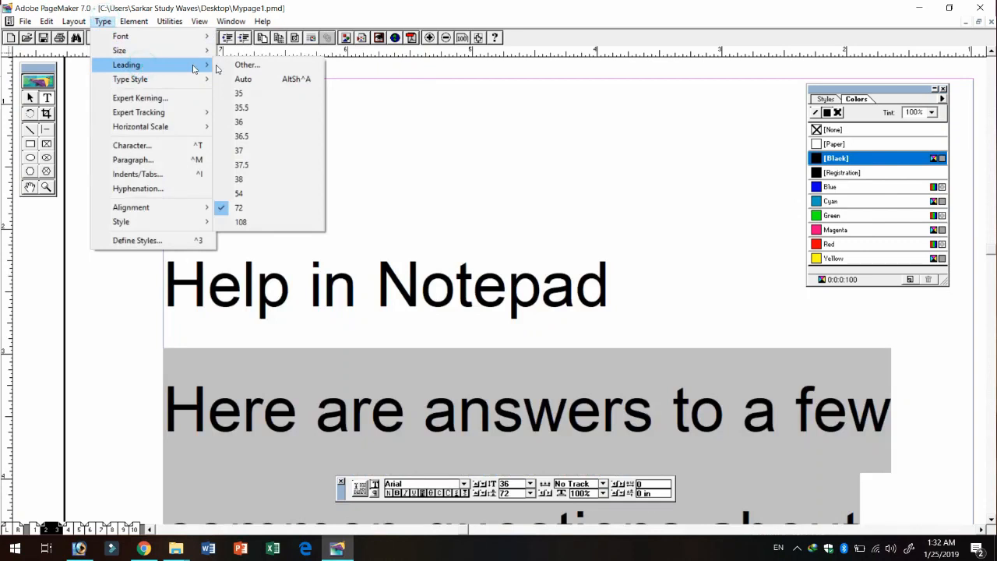
click(240, 81)
Set the selected page 2 text's size to 24 points and move its text block up to the page's top margin.
click(103, 21)
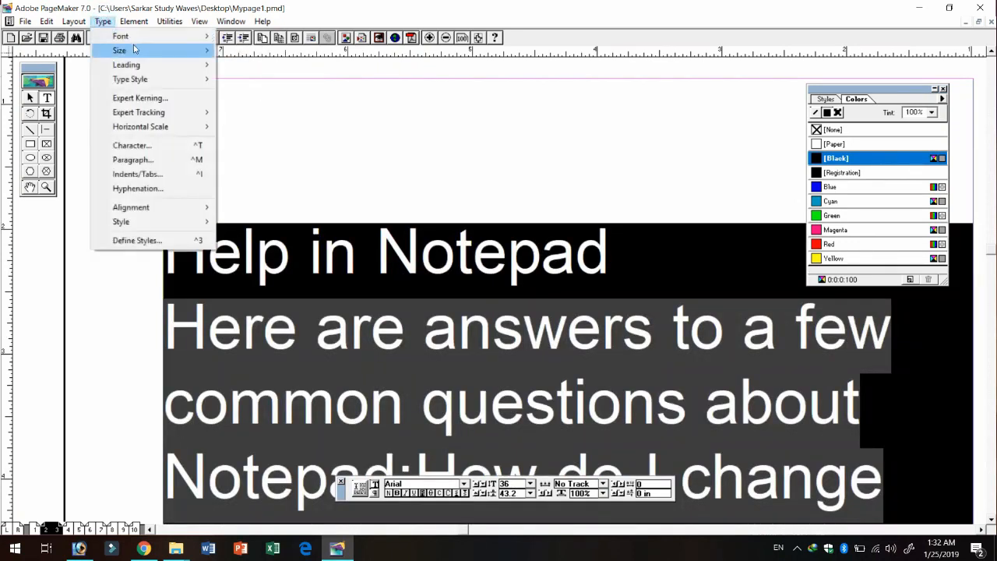
mouse_move(139, 54)
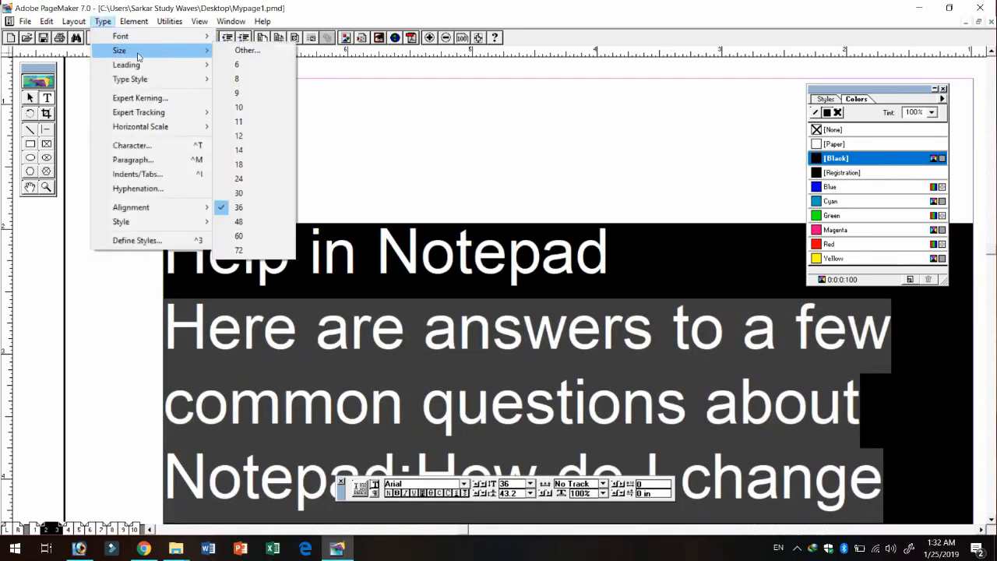
click(242, 177)
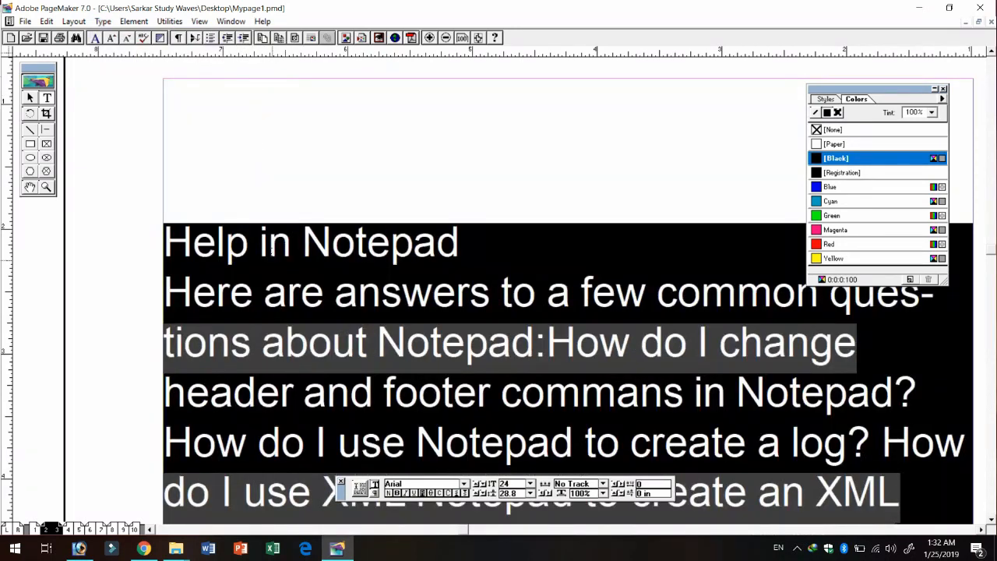
key(Escape)
drag(285, 238, 292, 135)
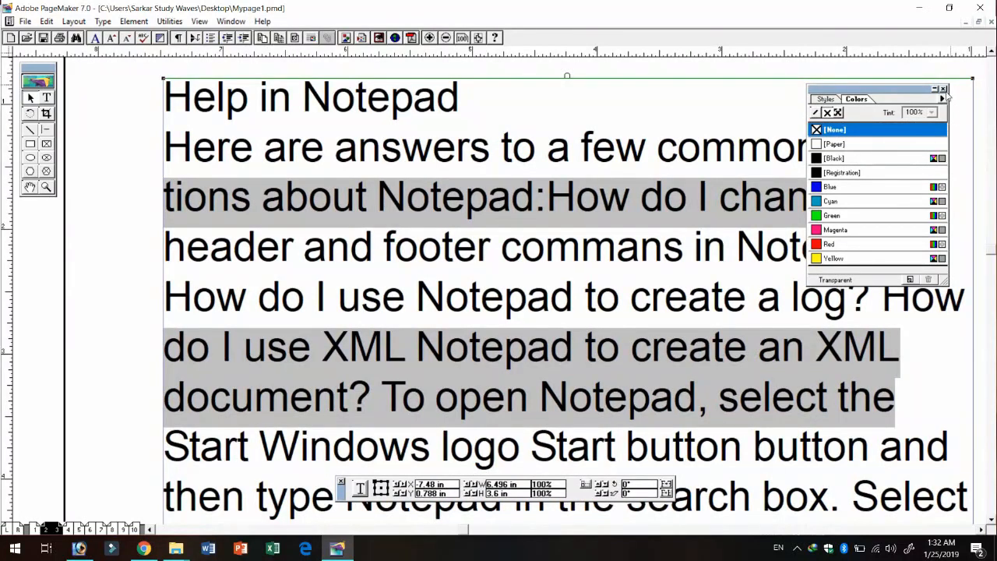
Close the Colors palette and move the Control palette lower to uncover more of the text.
click(944, 88)
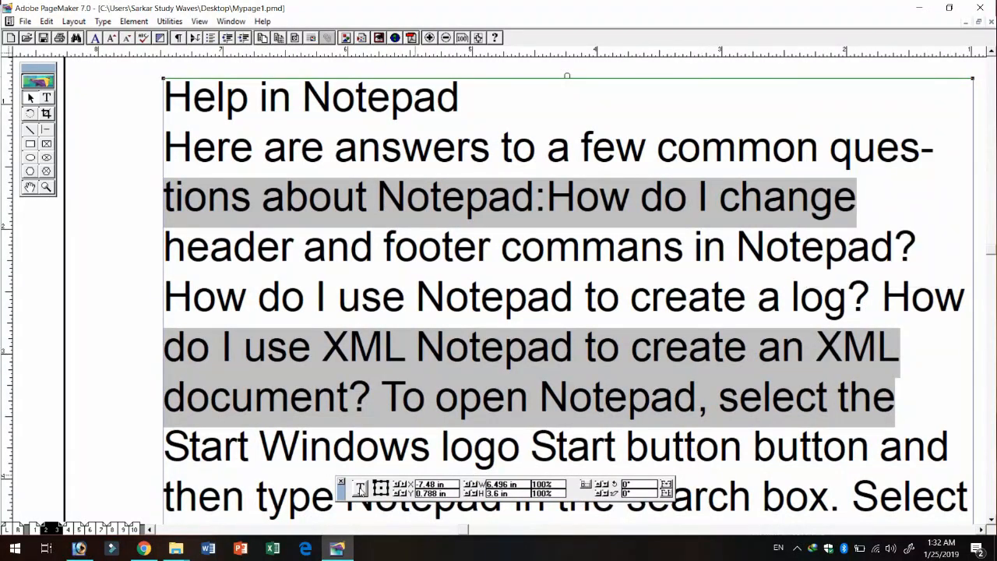
drag(341, 490, 339, 511)
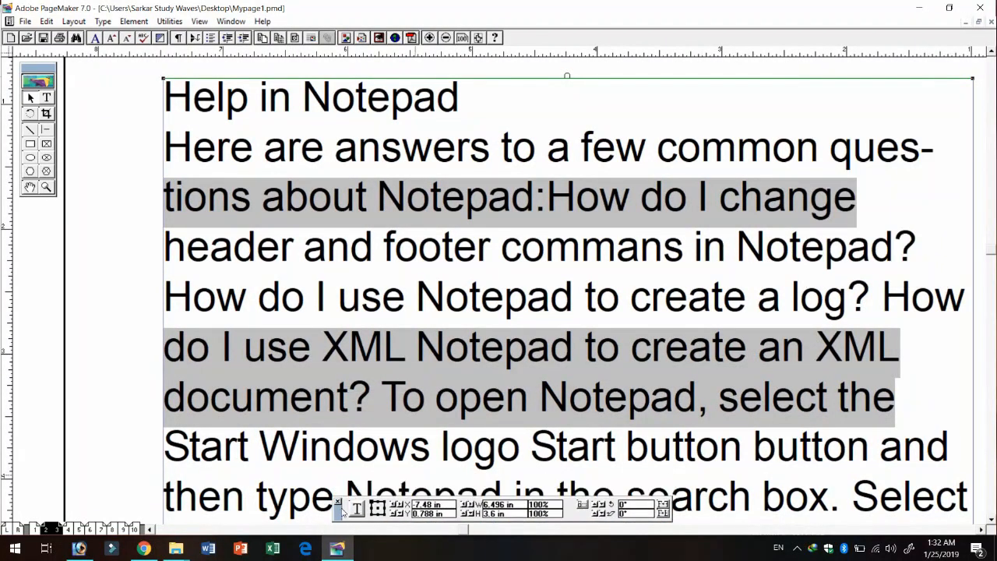
click(102, 21)
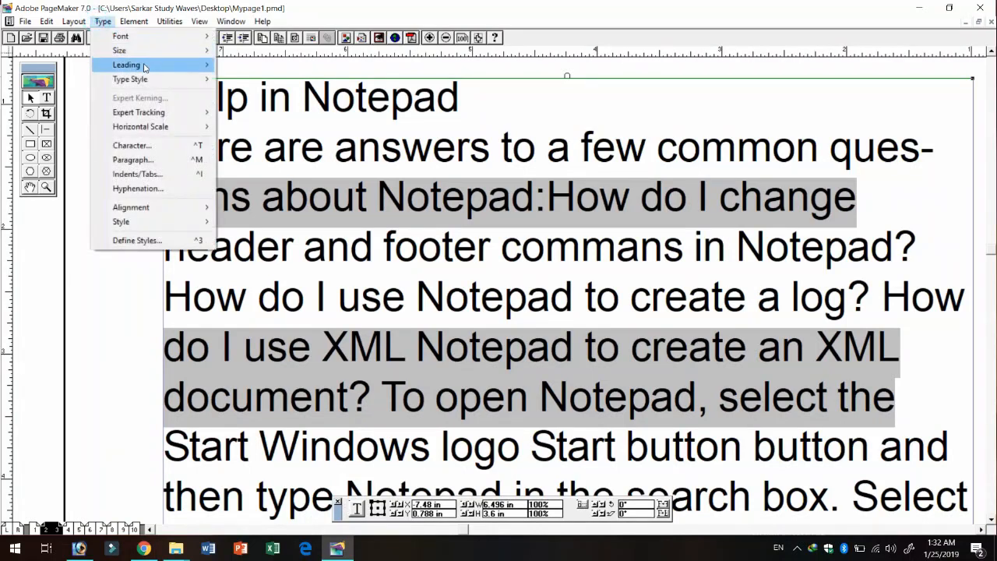
mouse_move(145, 68)
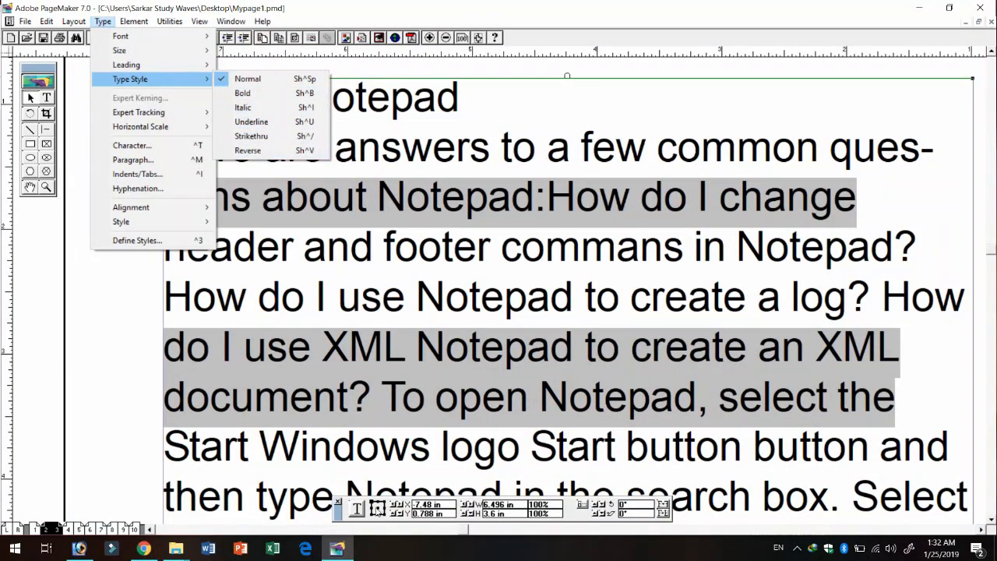
click(359, 364)
key(ctrl+e)
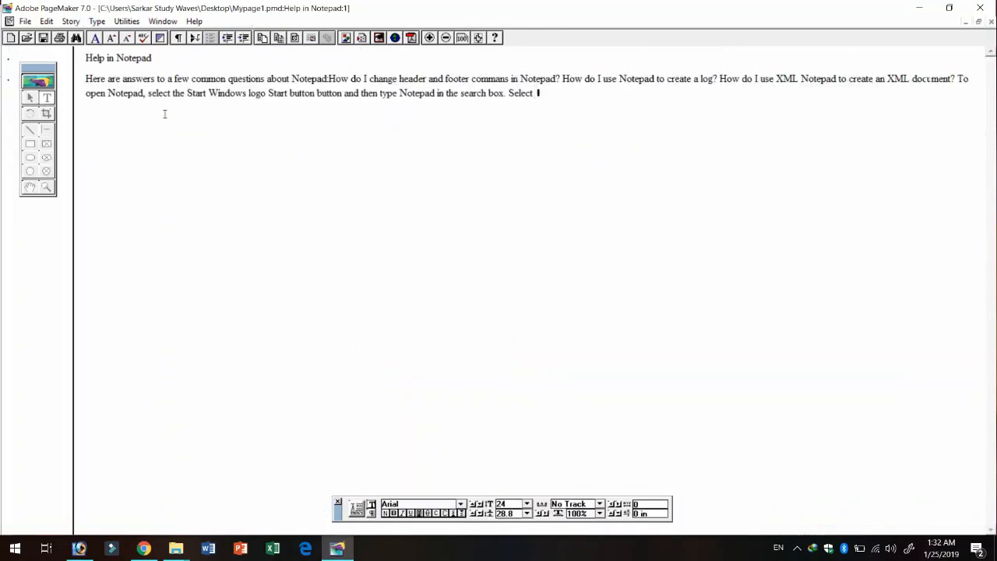
click(990, 22)
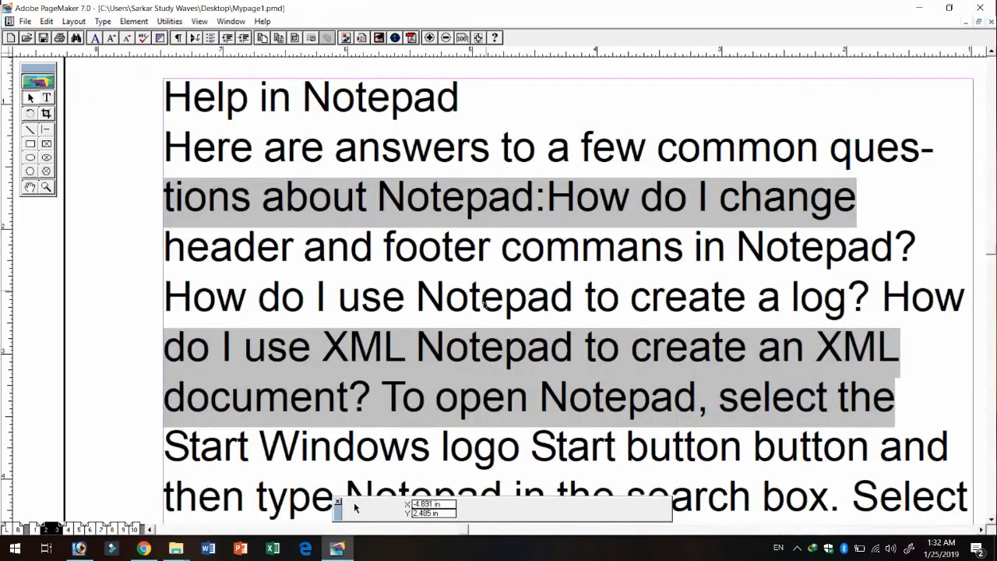
Select all the text in the page 2 text block with the Text tool.
click(46, 97)
click(276, 187)
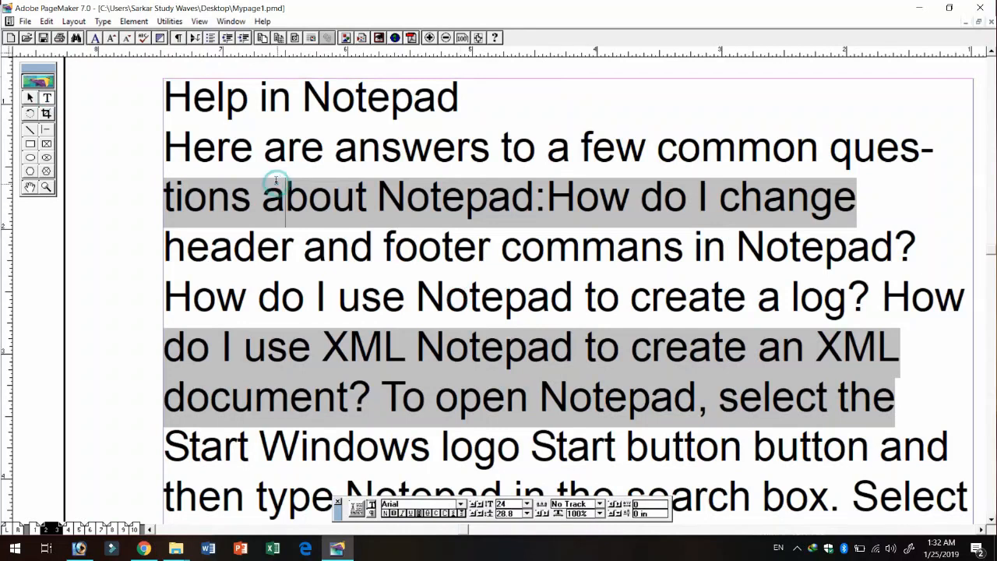
key(ctrl+a)
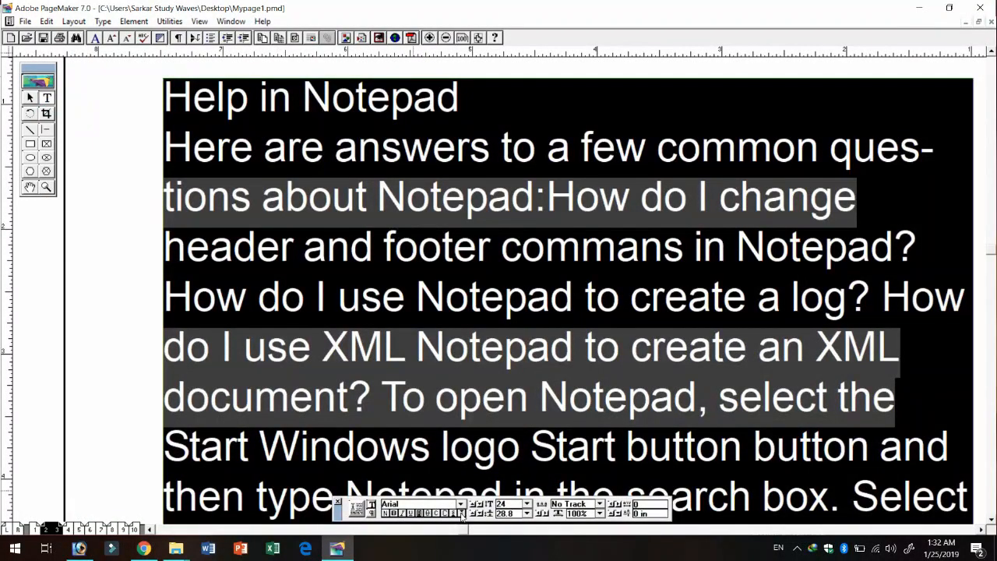
Examine the expert tracking and horizontal scale choices for the selected text without changing them.
click(102, 21)
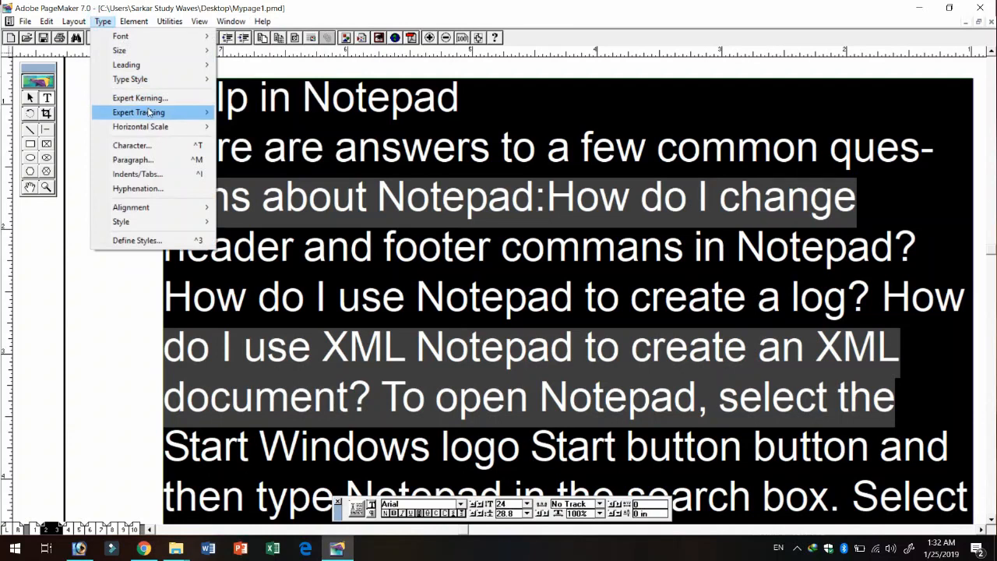
mouse_move(151, 115)
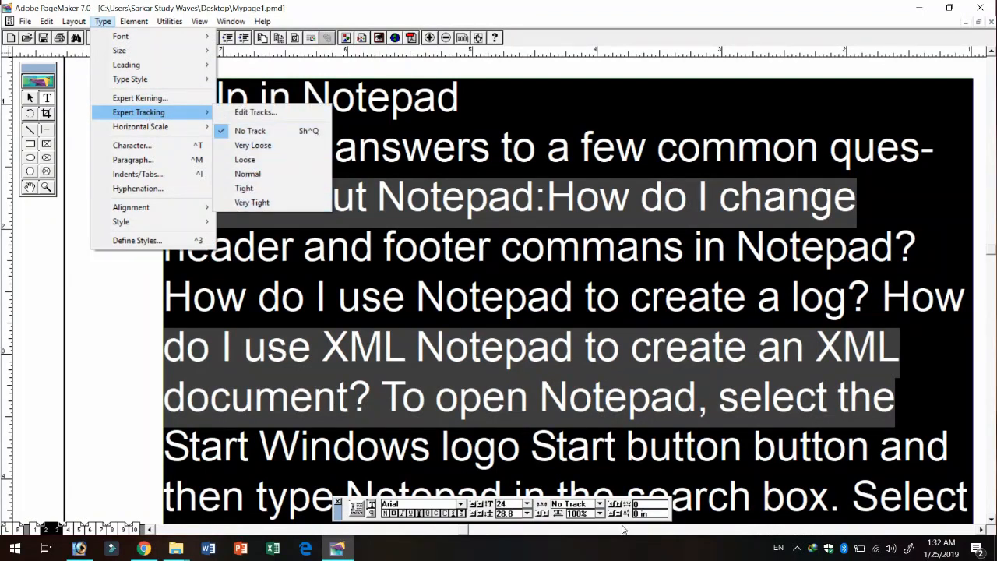
click(600, 505)
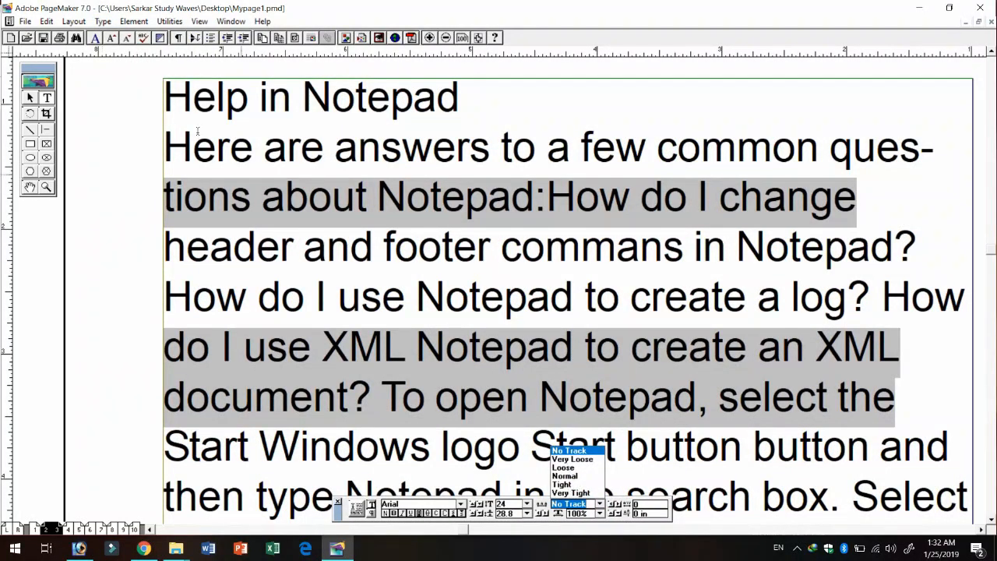
click(103, 21)
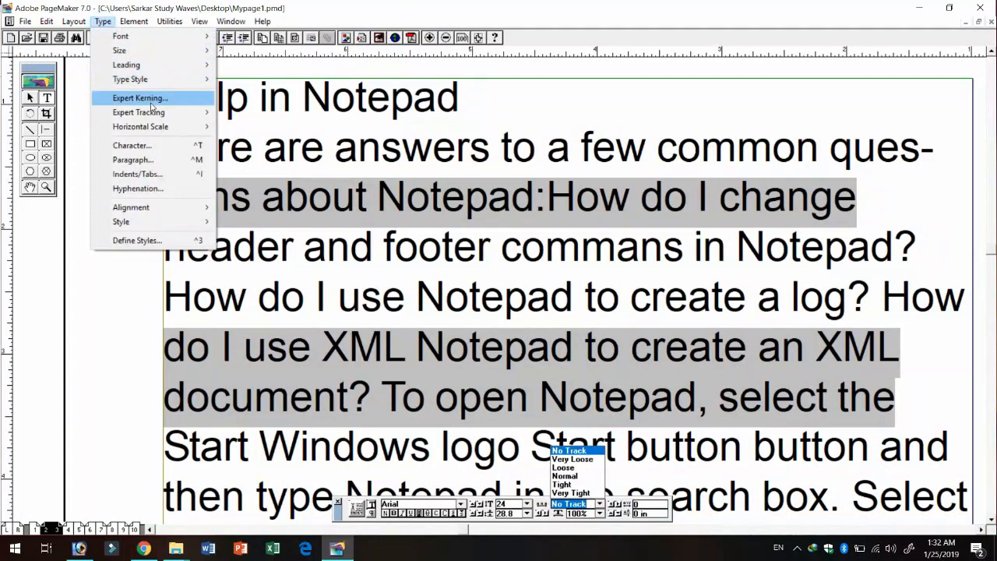
mouse_move(153, 126)
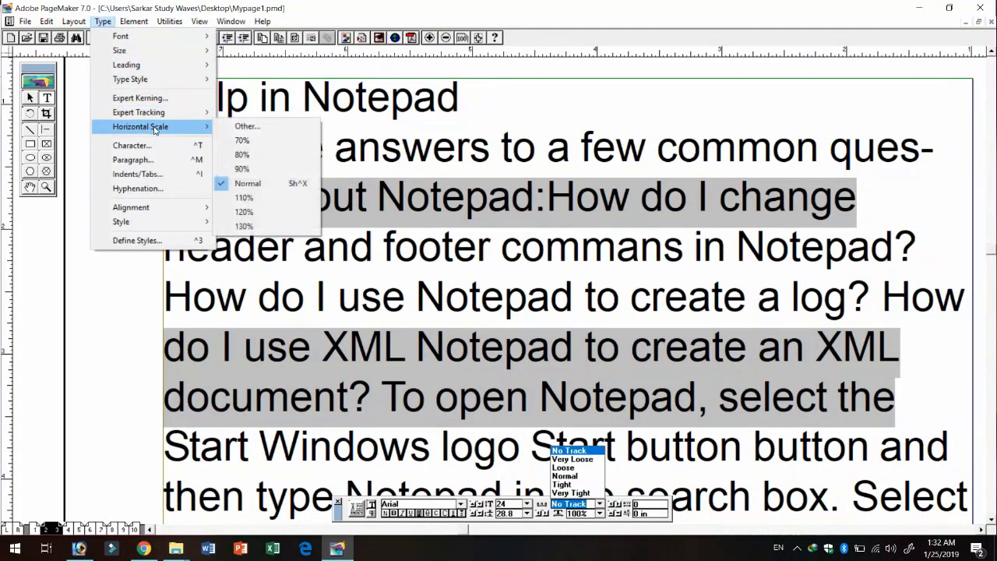
click(599, 513)
Open the selected text's Character Specifications and examine the font, size, leading and horizontal scale choices.
click(103, 21)
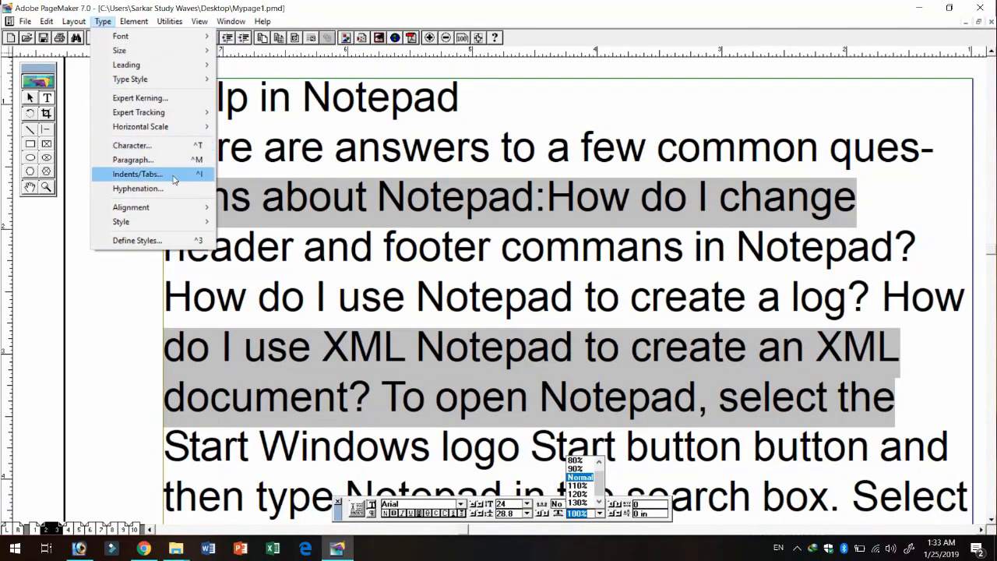
click(144, 146)
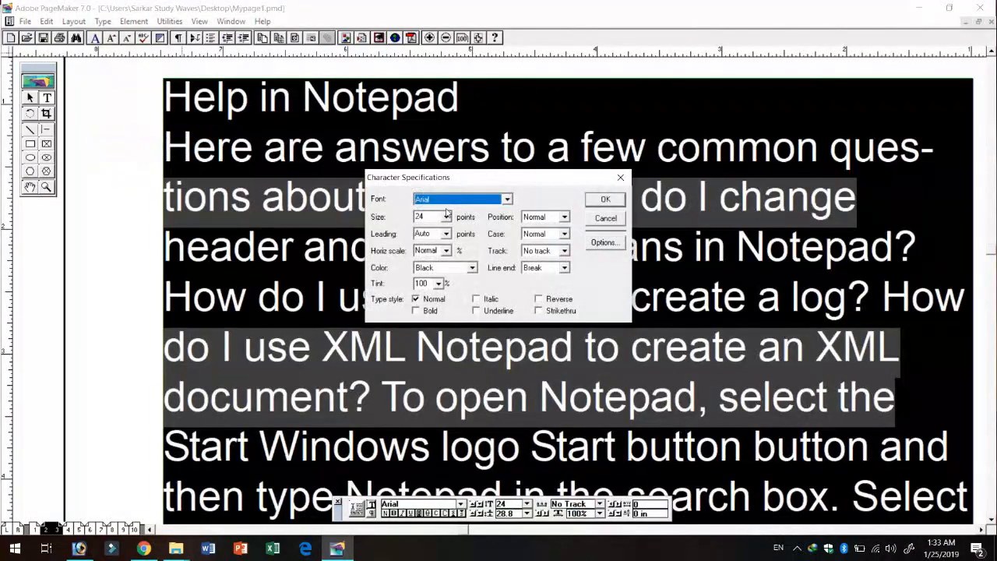
click(507, 199)
click(507, 200)
click(446, 217)
click(446, 217)
click(446, 234)
click(447, 236)
click(447, 251)
click(446, 251)
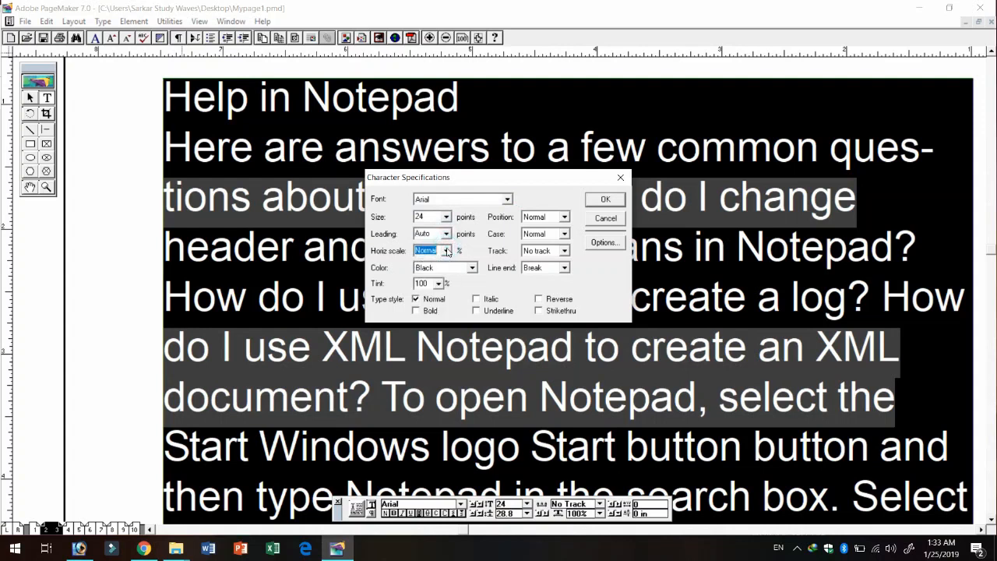
Set the selected text's color to Blue with a 100% tint in the Character Specifications.
click(472, 269)
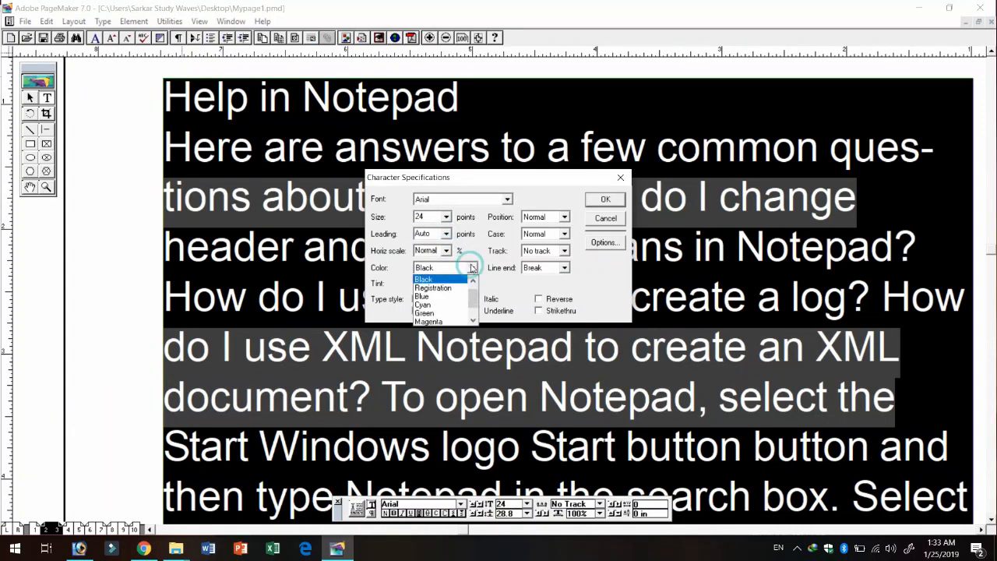
click(436, 297)
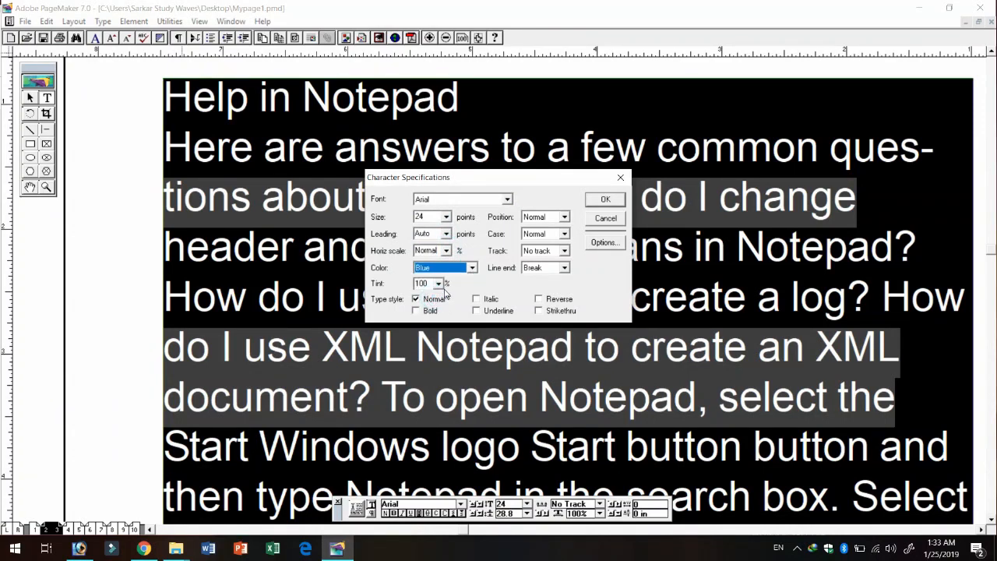
click(439, 283)
click(430, 292)
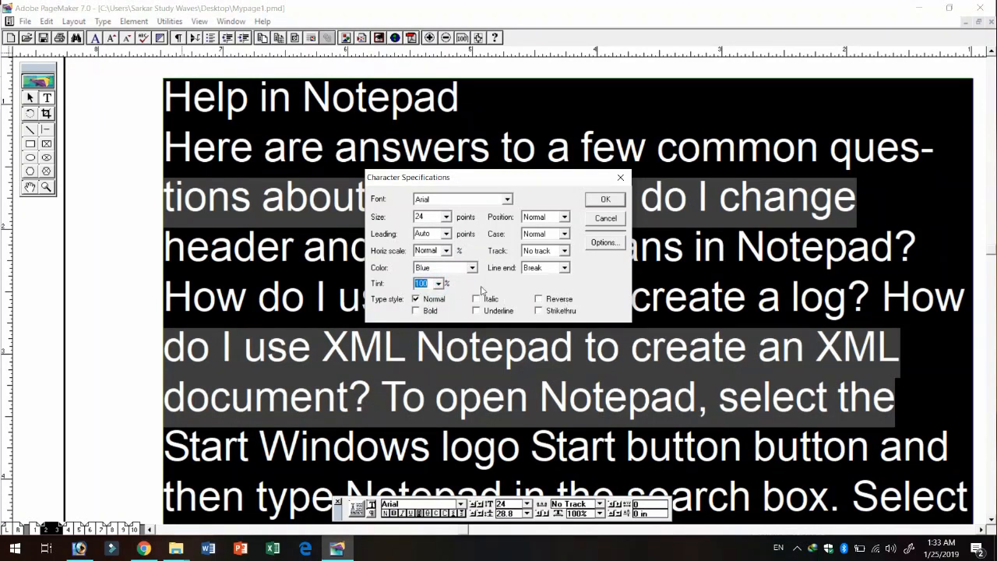
Review the position, case, track and line end choices, keep line end at Break, and apply the character specifications.
click(565, 218)
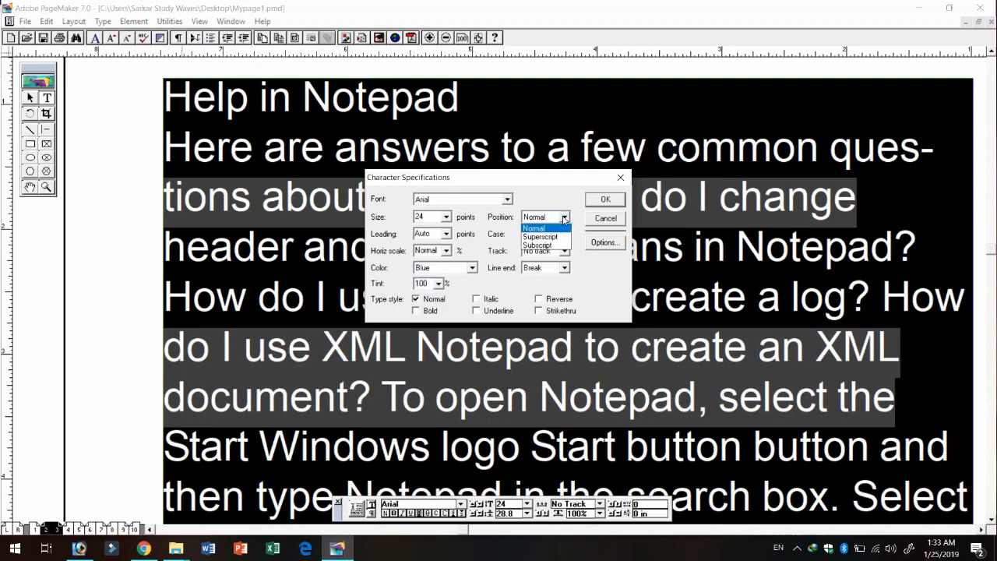
click(565, 218)
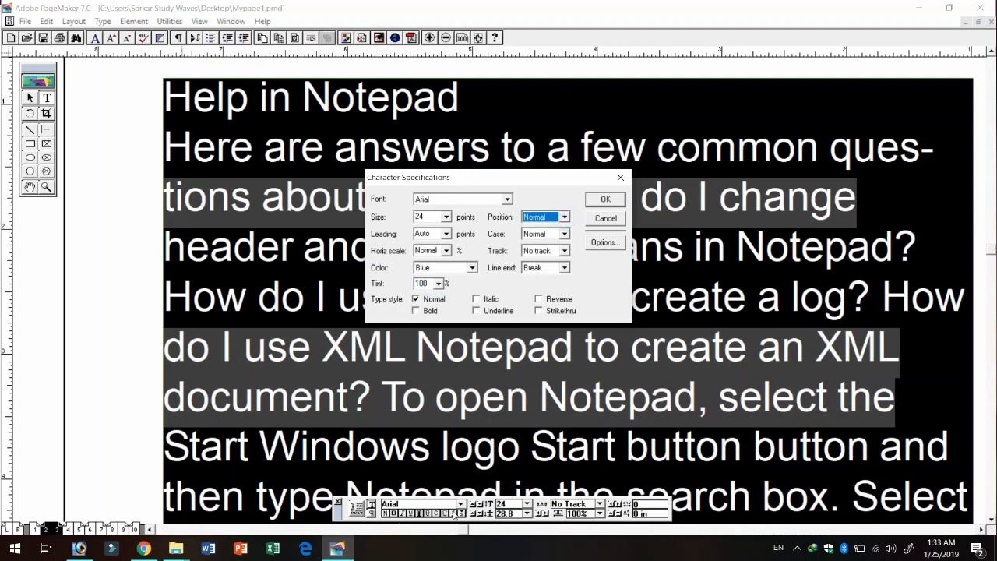
click(565, 234)
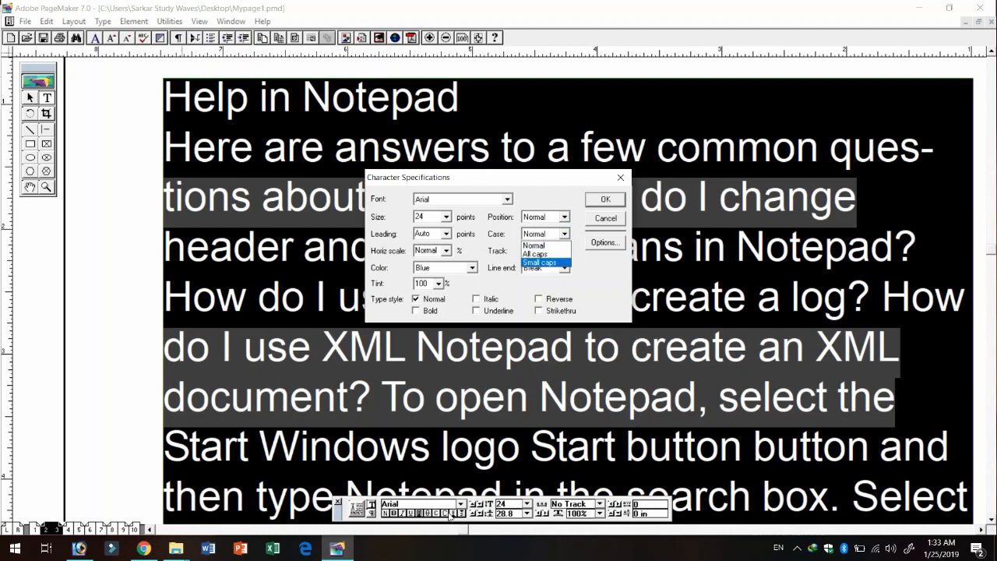
click(565, 235)
click(565, 250)
click(564, 260)
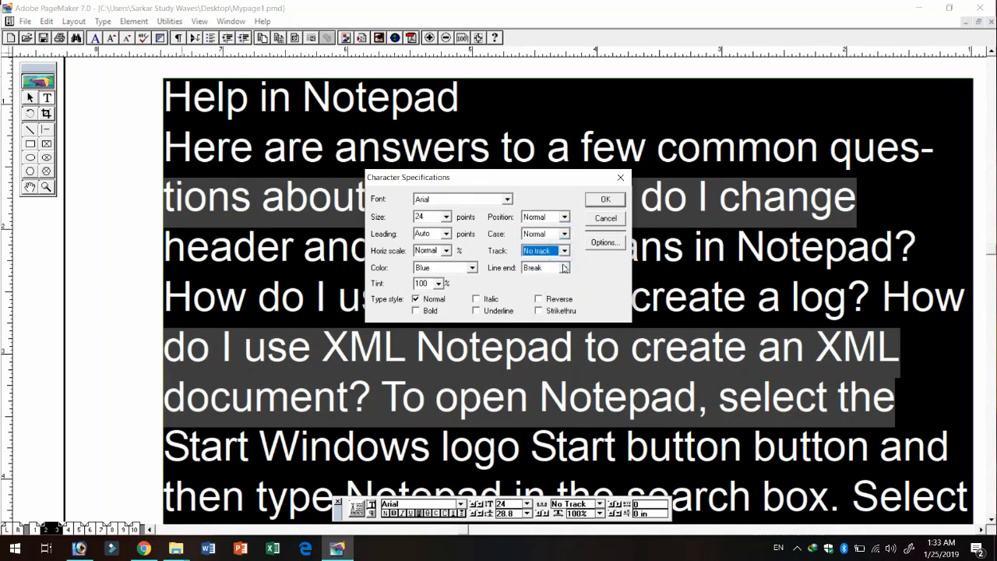
click(565, 268)
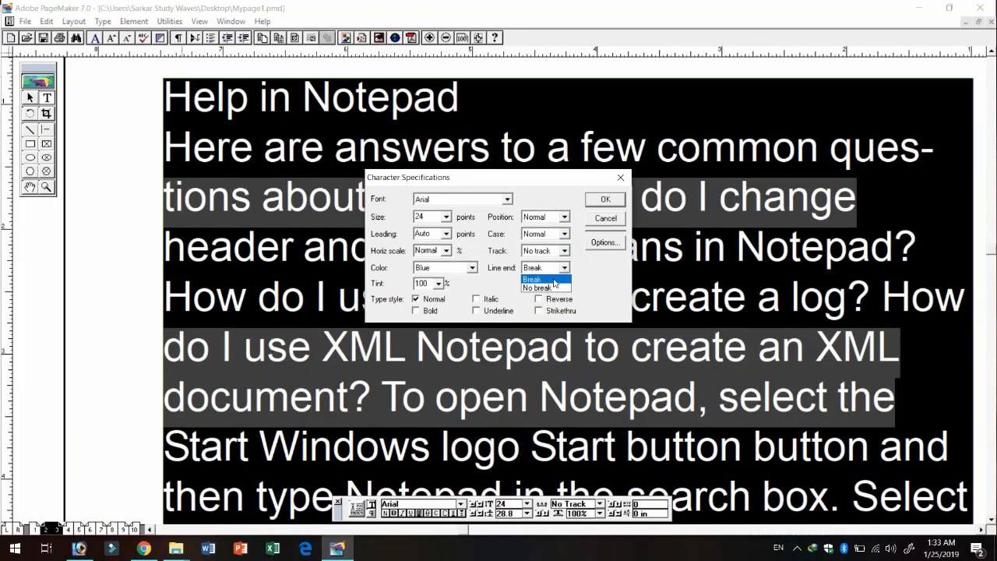
click(555, 279)
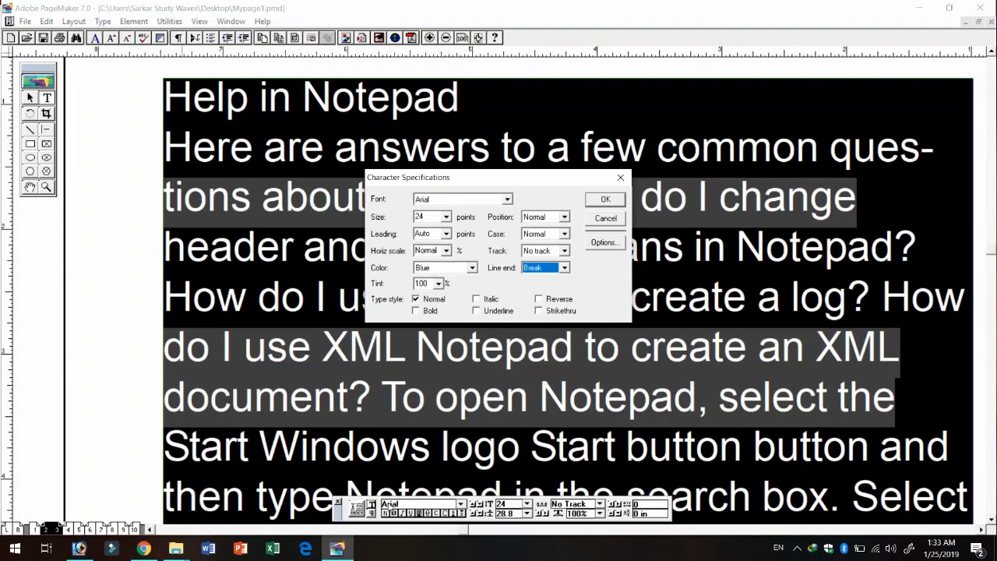
click(611, 203)
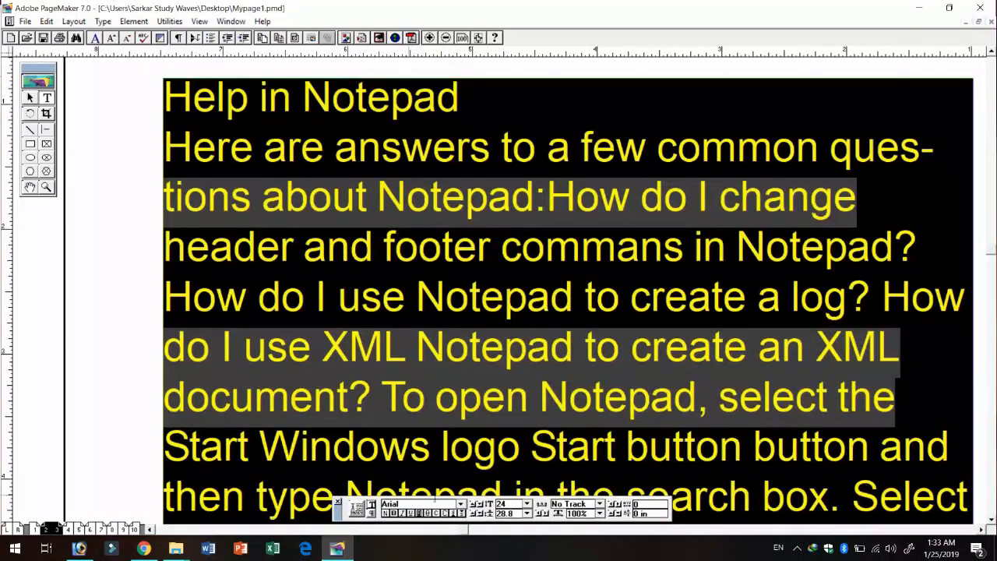
Try Magenta on the selected text from the Colors palette, set its color to Black, and close the palette.
click(232, 22)
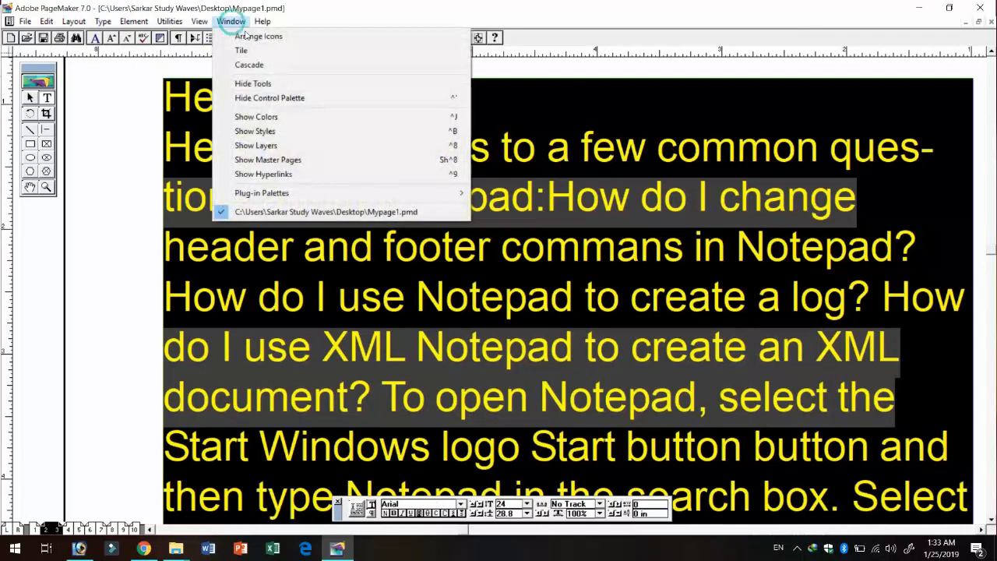
click(271, 115)
click(836, 229)
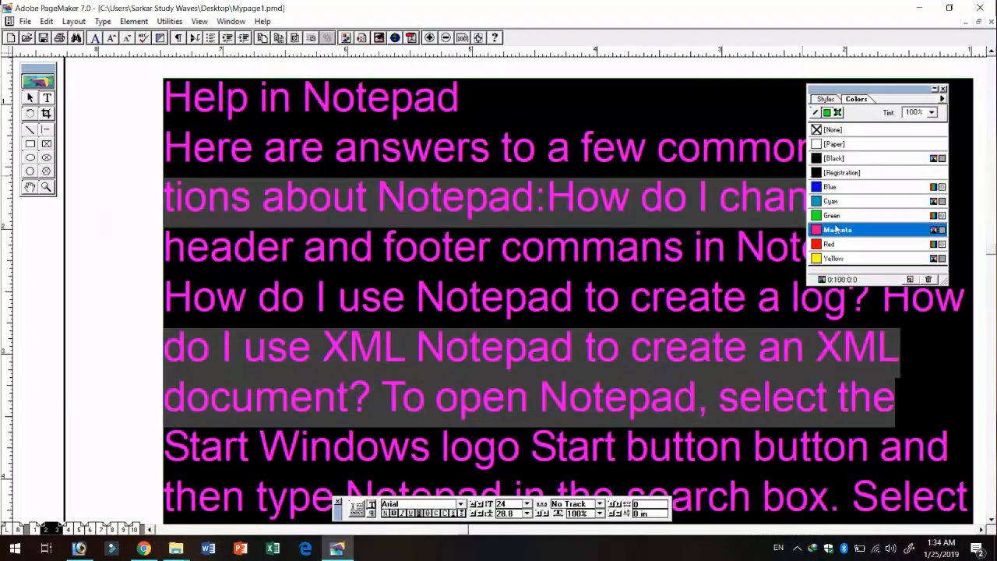
click(833, 158)
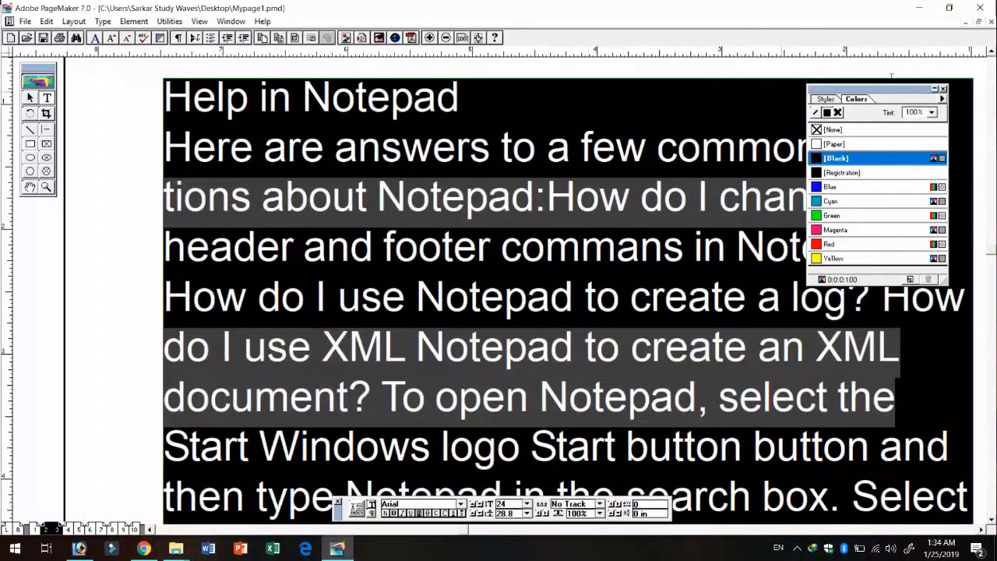
click(943, 89)
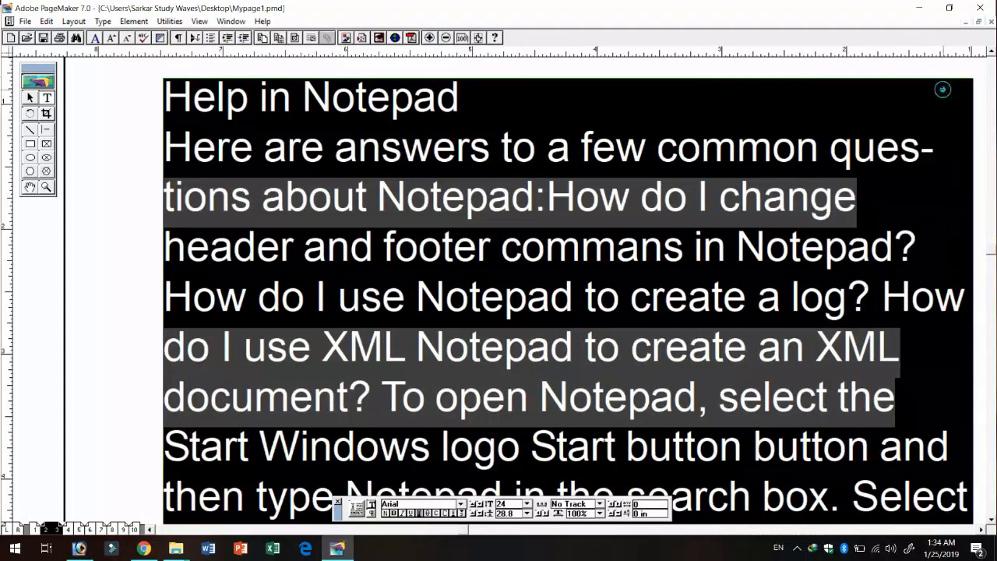
Examine the indent, paragraph space and alignment choices in the selected text's Paragraph Specifications, keeping the alignment at Left.
click(103, 21)
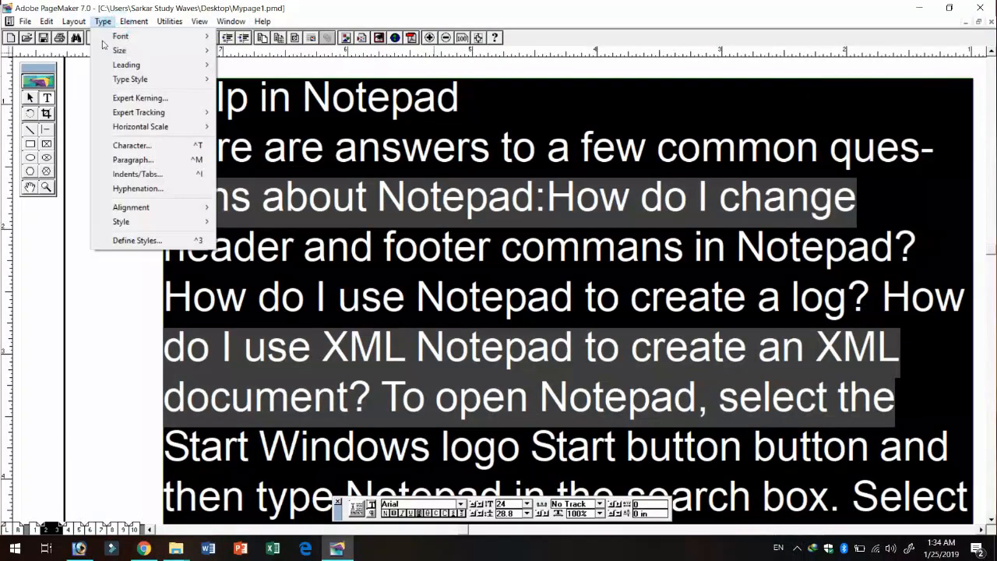
click(133, 159)
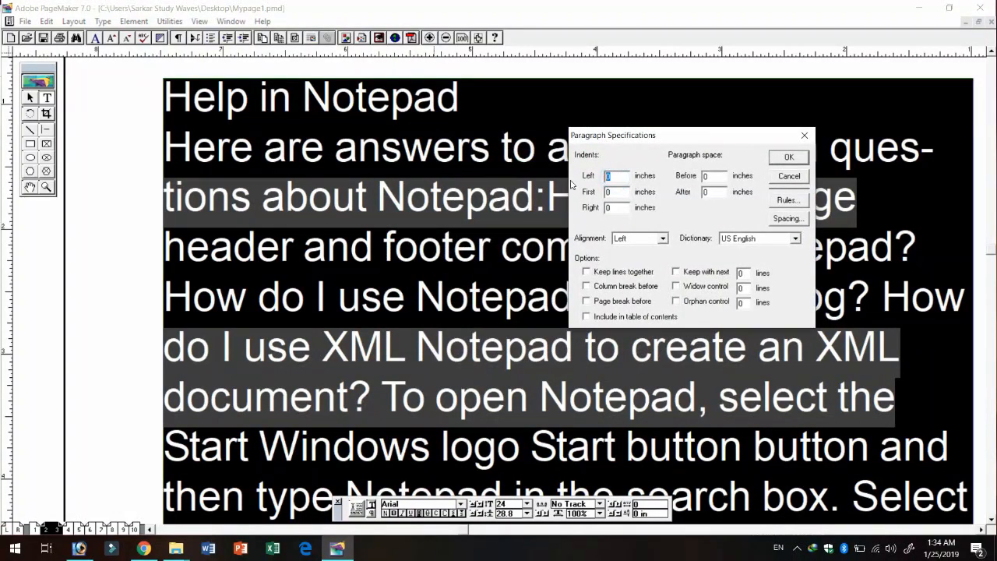
double_click(621, 194)
double_click(623, 208)
double_click(716, 176)
double_click(707, 193)
click(663, 238)
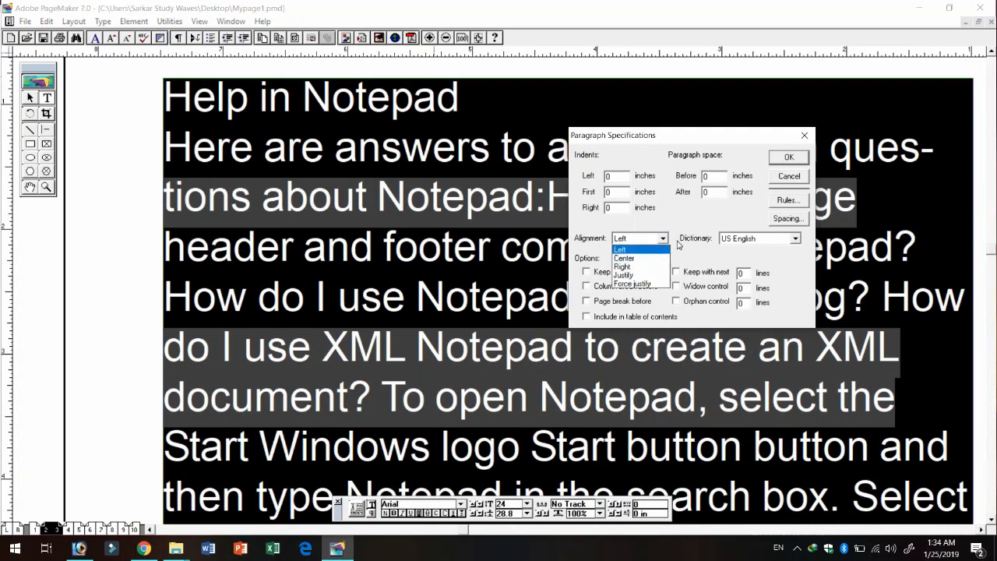
click(676, 244)
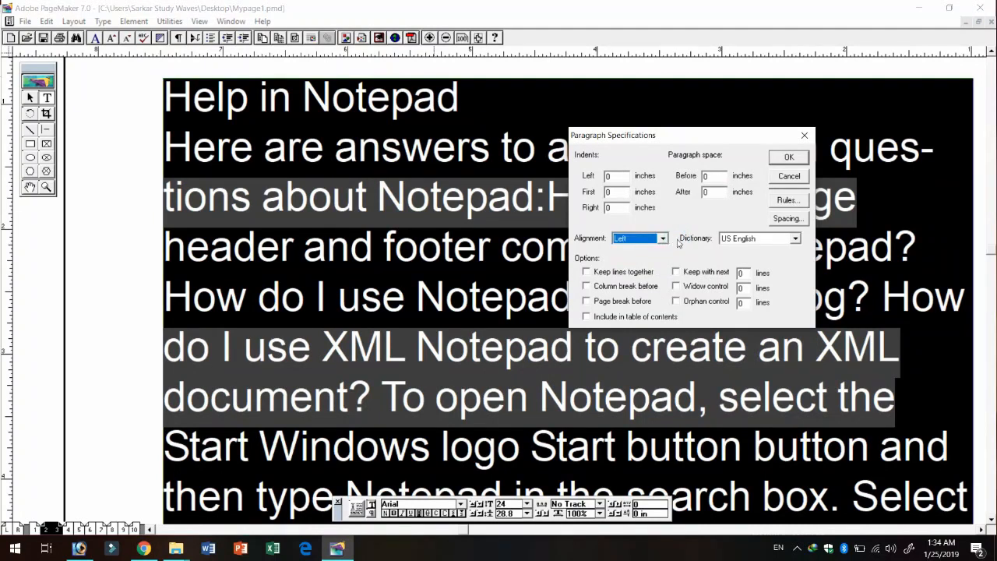
click(789, 159)
click(789, 159)
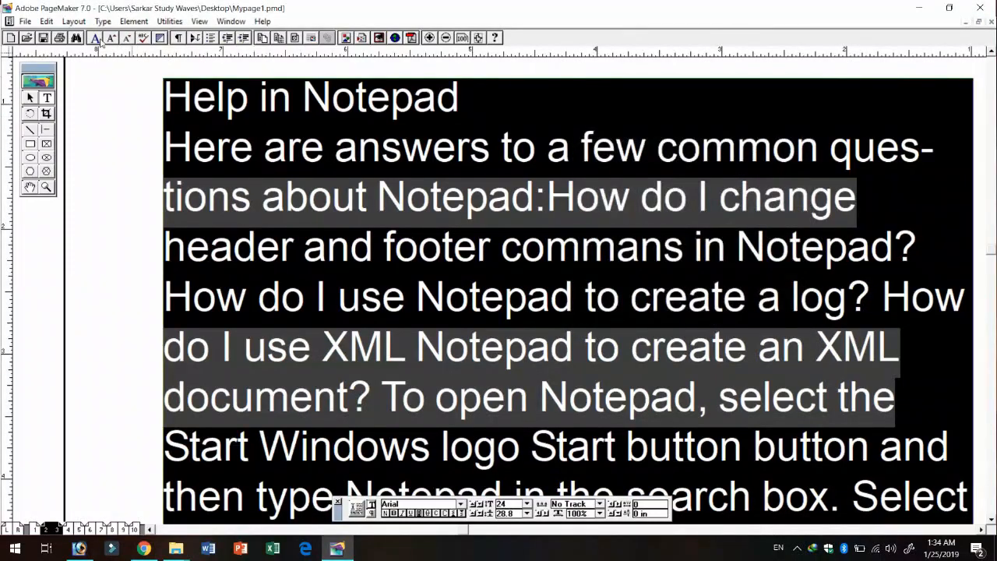
View the paragraph options in the Control palette and return it to the character options.
click(103, 21)
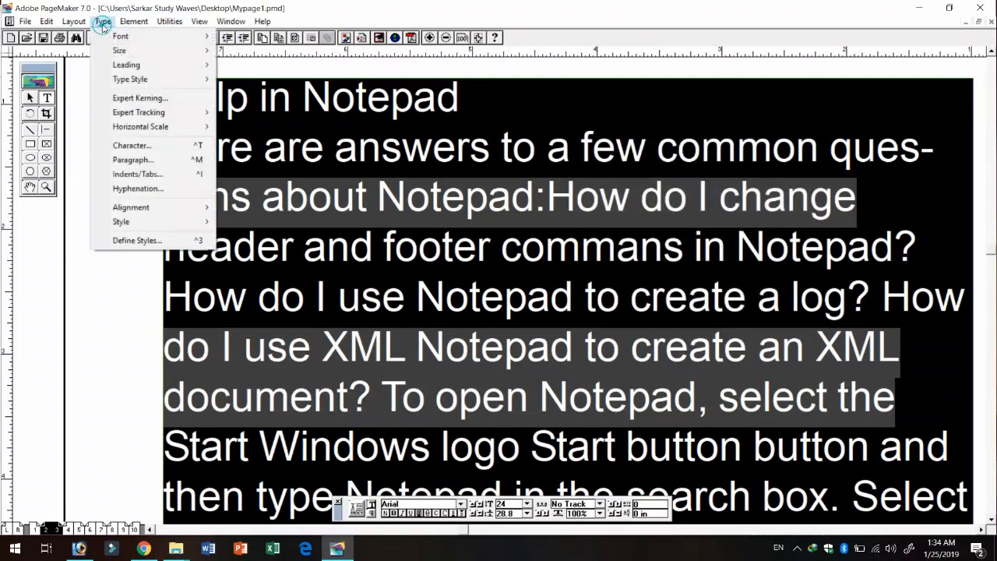
click(373, 514)
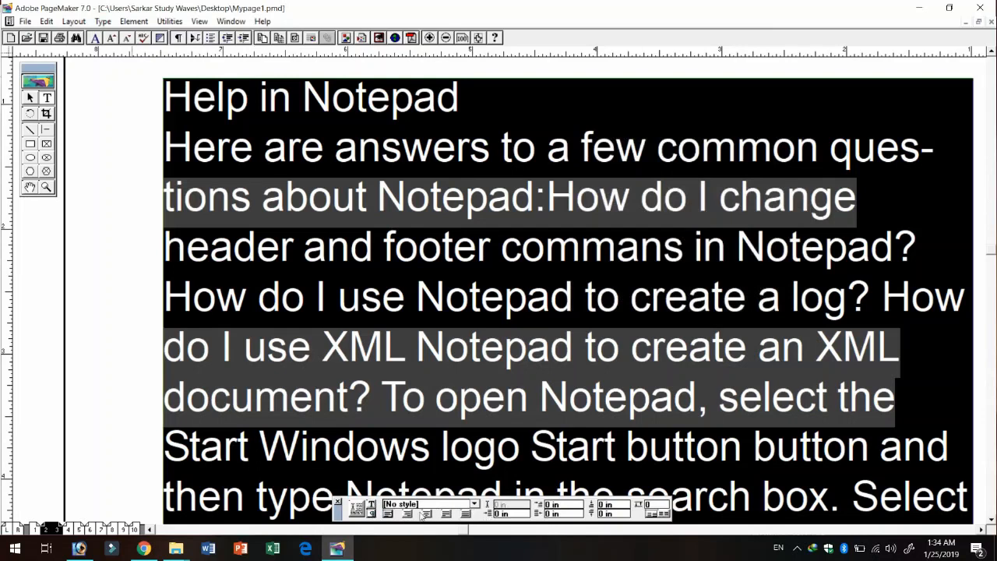
click(372, 505)
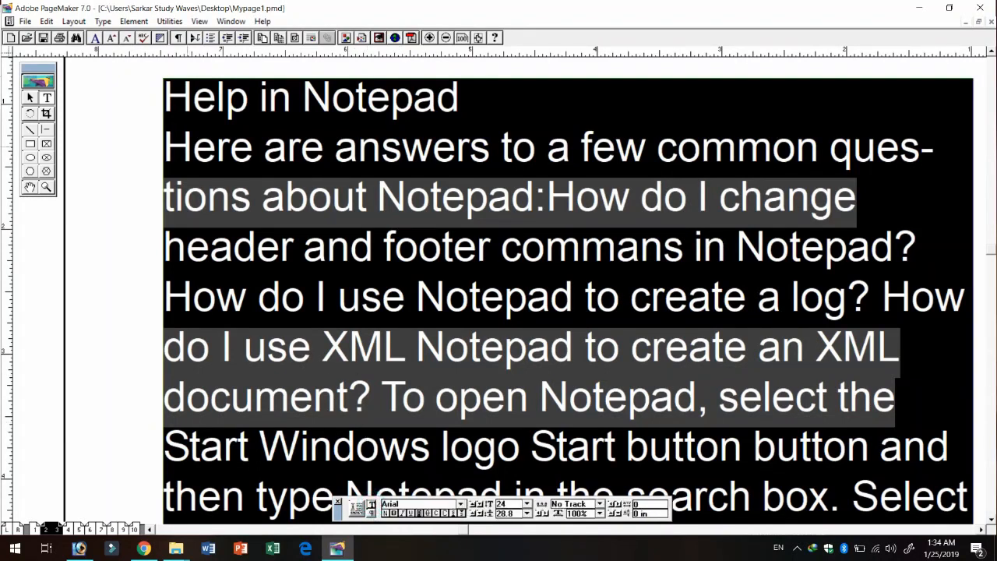
Give the selected paragraph a hanging indent of 0.375 inches in the Indents/Tabs settings, with its first line at the margin.
click(103, 21)
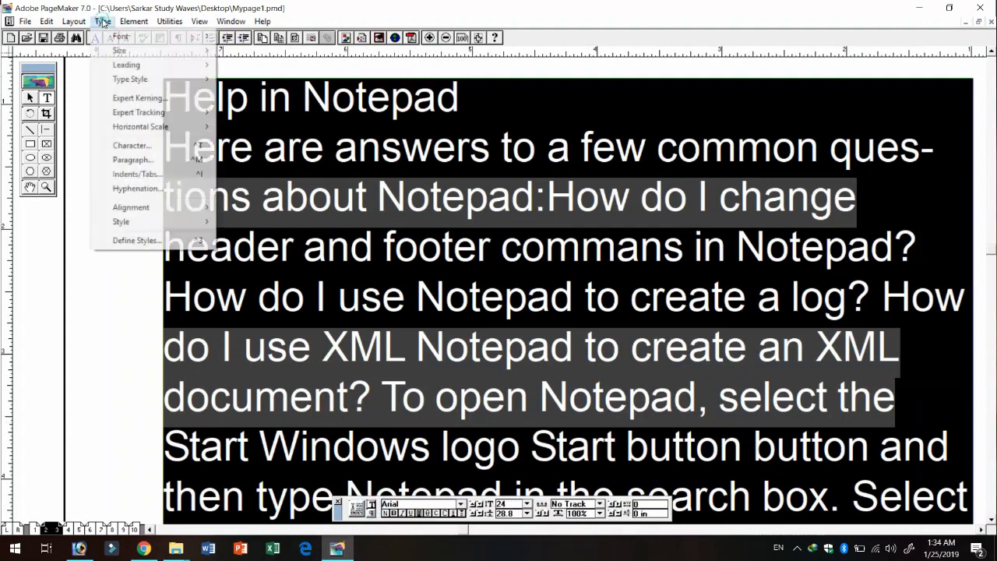
click(137, 174)
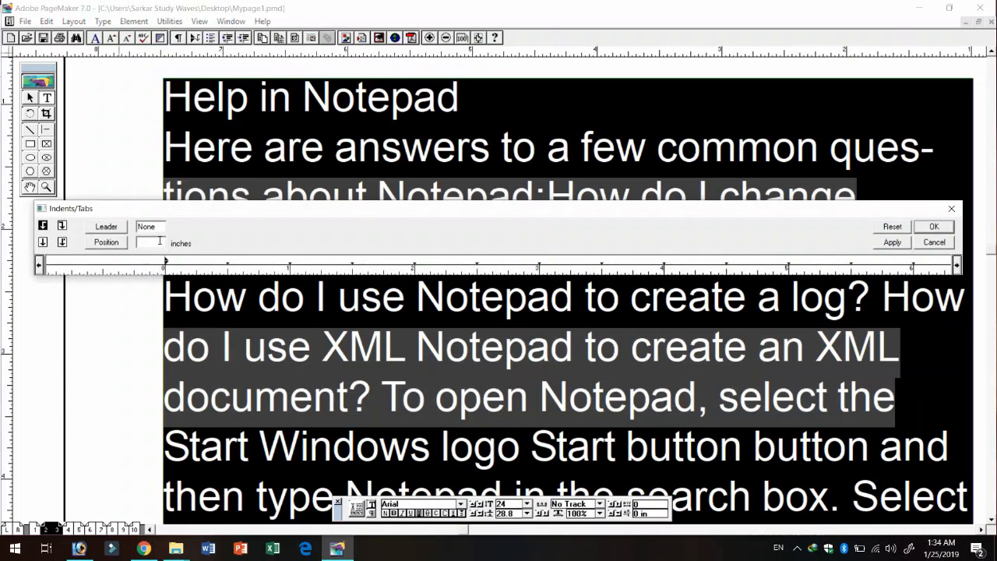
drag(165, 261, 212, 261)
drag(213, 263, 164, 261)
click(166, 262)
click(935, 227)
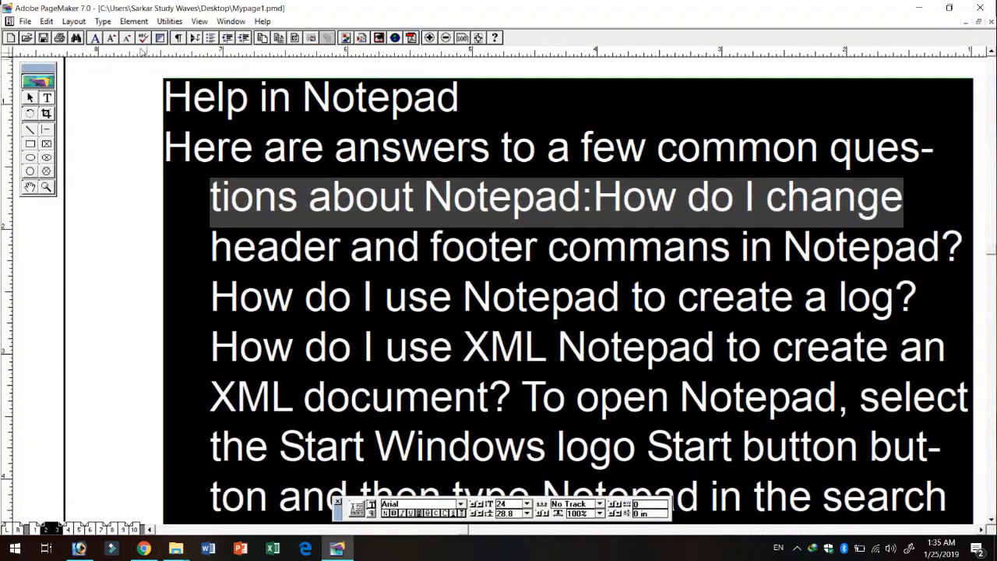
Try to move the paragraph's left indent marker back toward the margin in the Indents/Tabs settings.
click(103, 21)
click(156, 173)
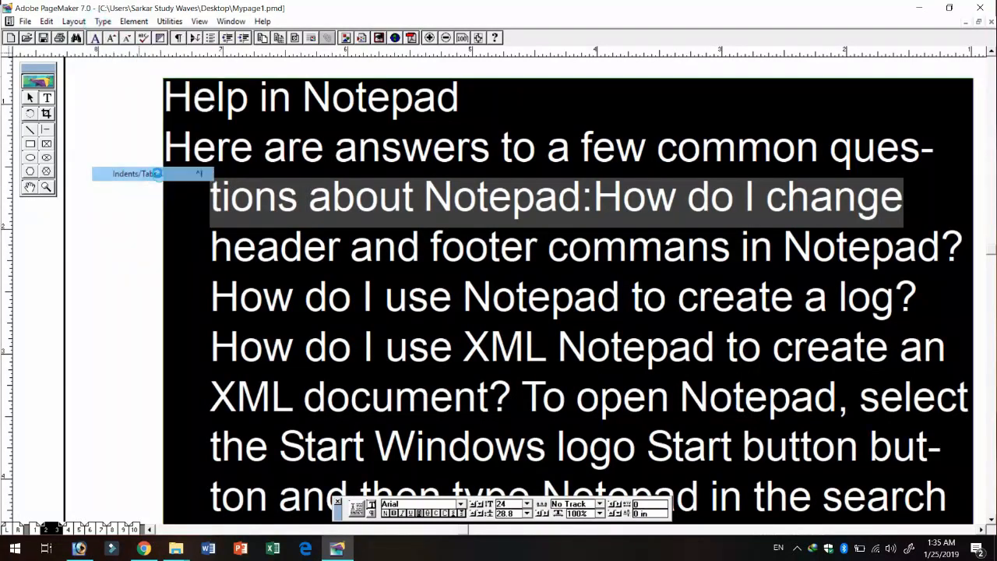
click(212, 265)
drag(212, 265, 167, 263)
click(212, 263)
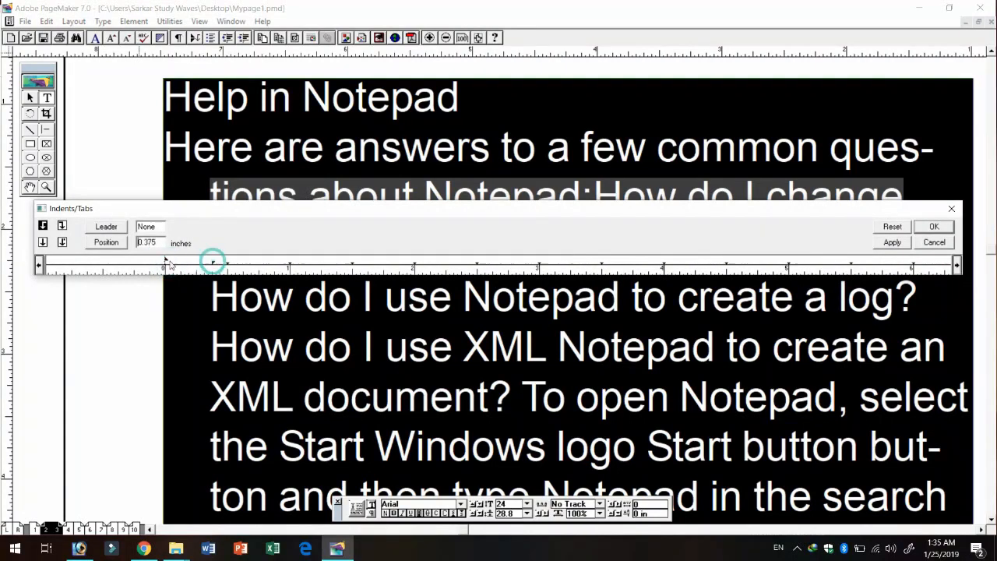
click(165, 260)
drag(218, 264, 184, 262)
click(213, 264)
click(187, 262)
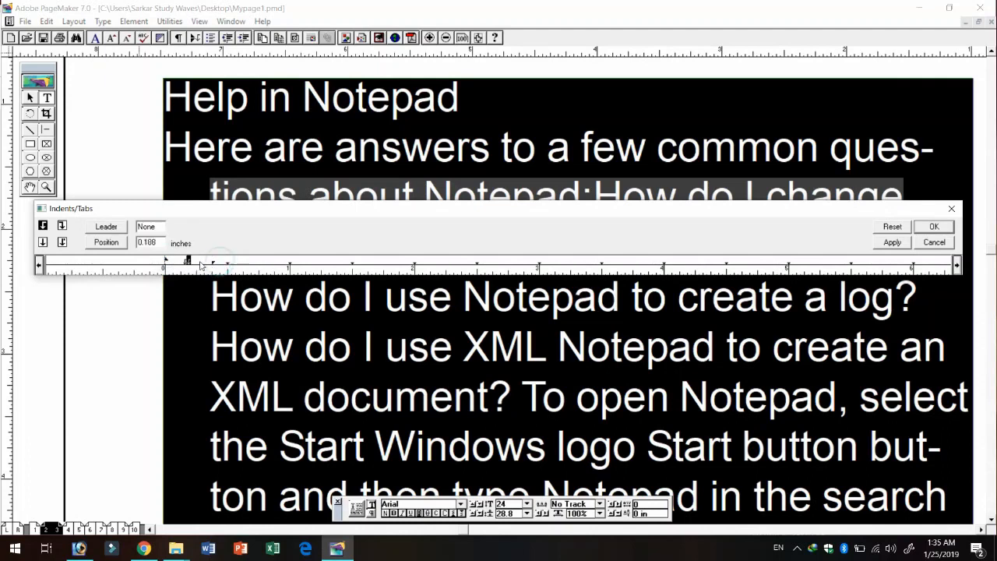
click(214, 264)
click(927, 227)
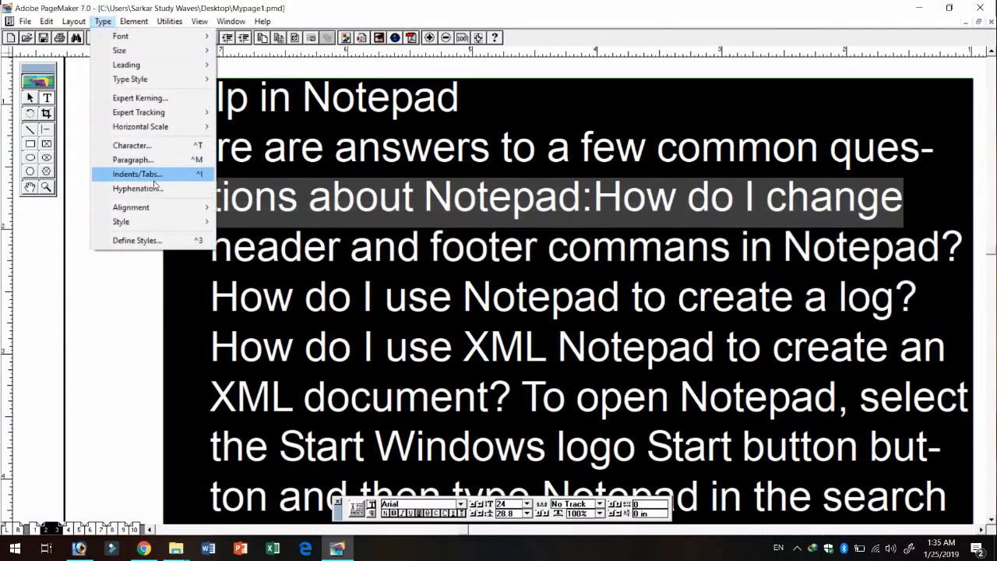
Place the cursor at the hyphen splitting "questions" and turn hyphenation off for that paragraph.
click(716, 346)
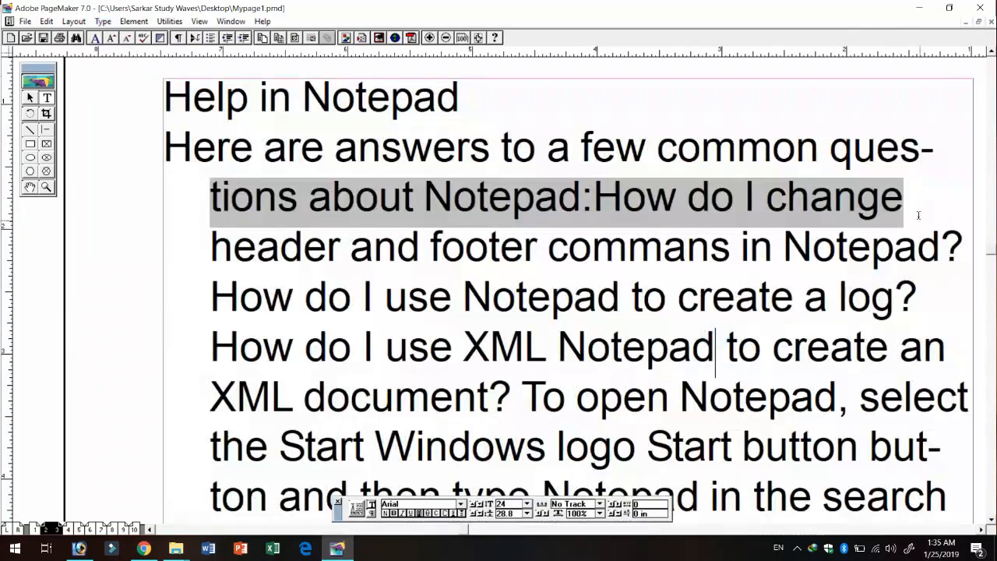
drag(922, 152, 932, 152)
click(933, 151)
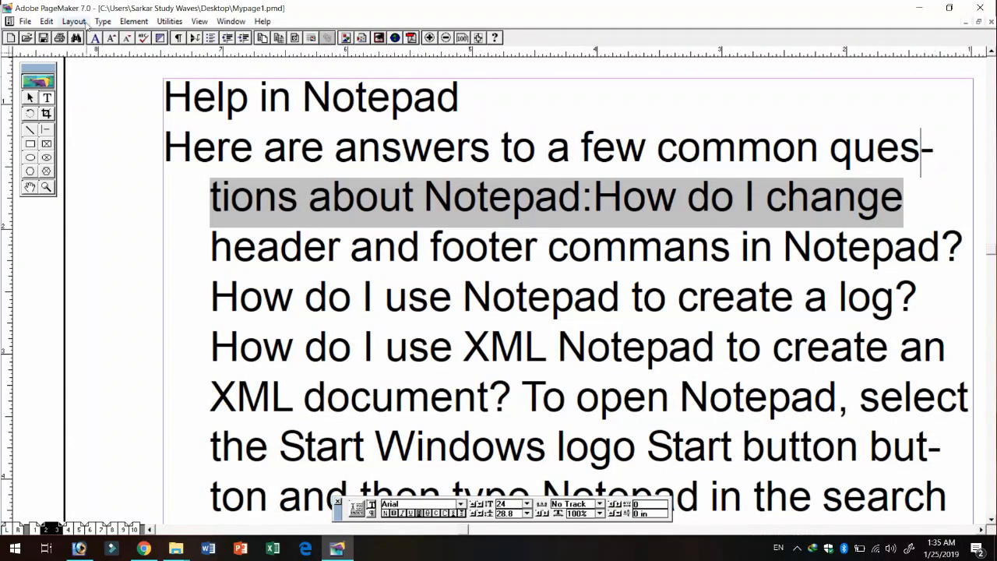
click(103, 21)
click(165, 187)
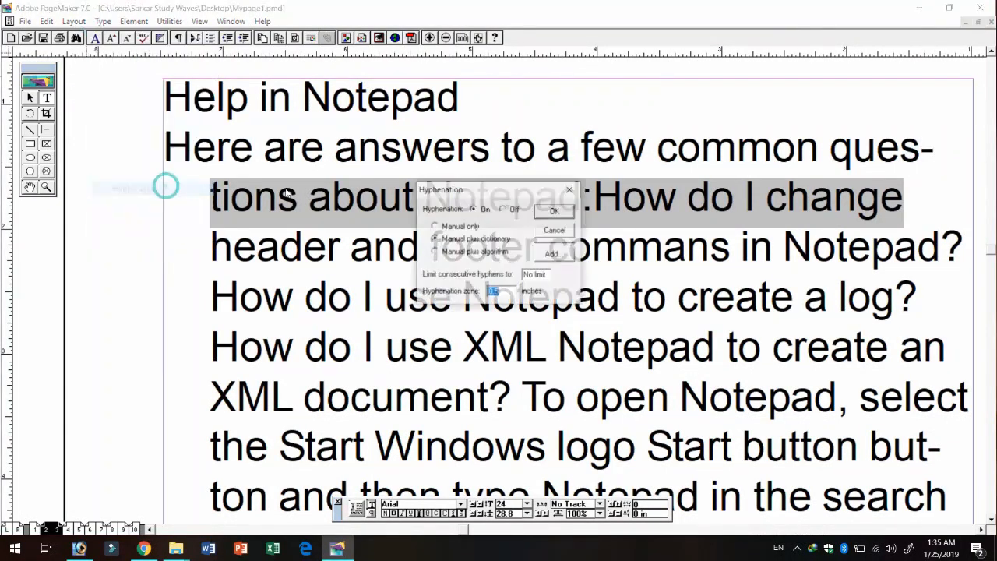
click(504, 209)
click(564, 212)
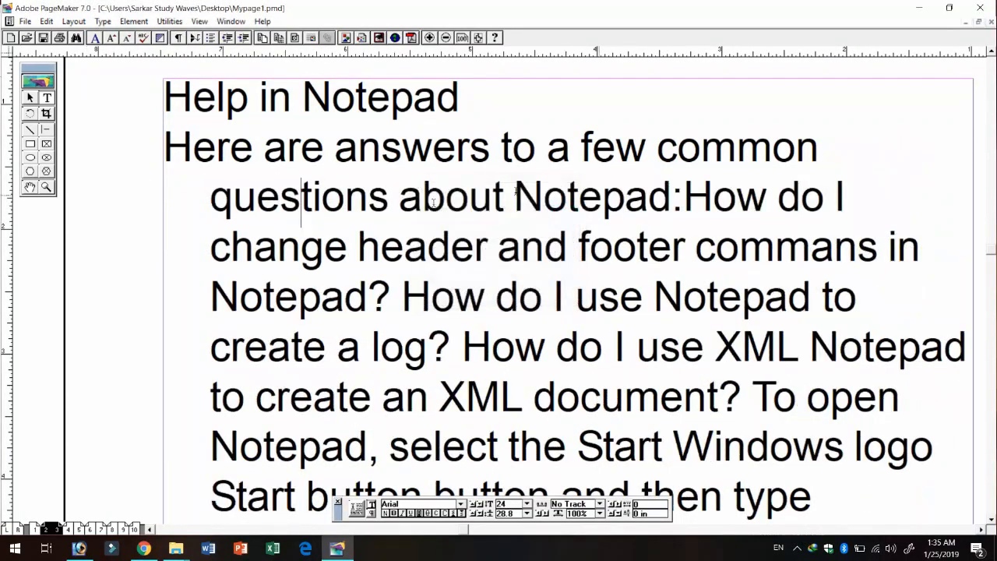
Select the word "questions" and turn hyphenation on for its paragraph.
drag(221, 201, 384, 200)
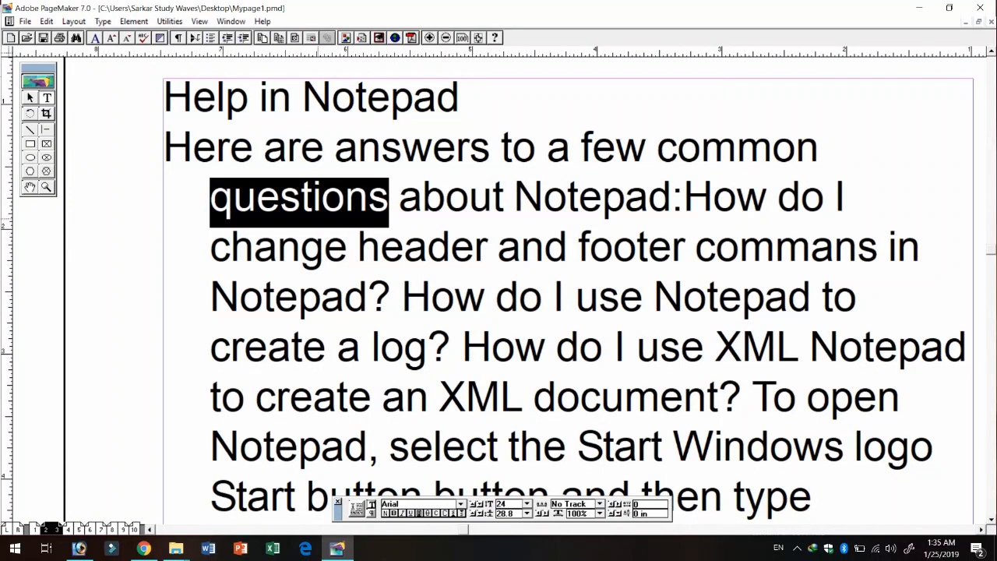
click(103, 21)
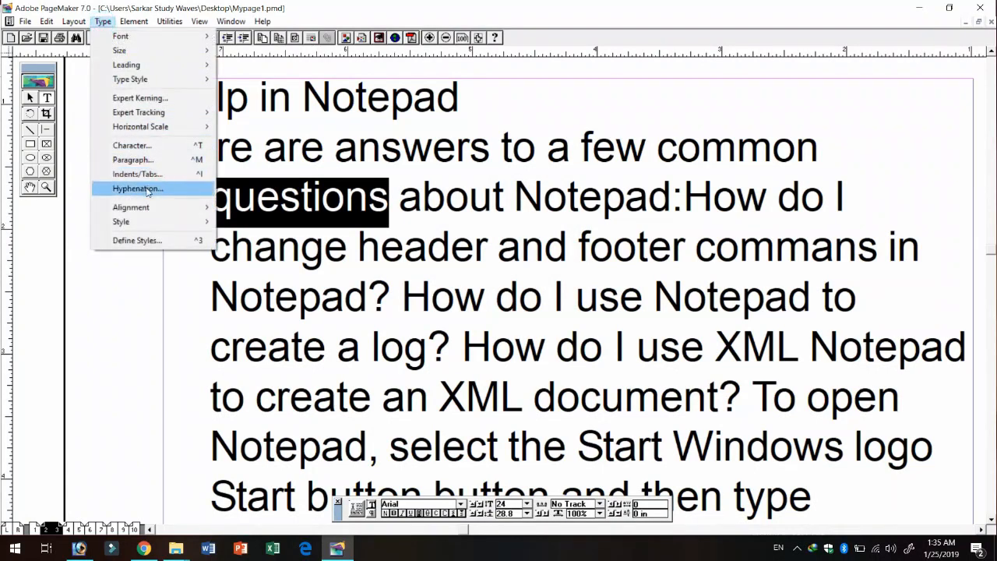
click(148, 187)
click(488, 209)
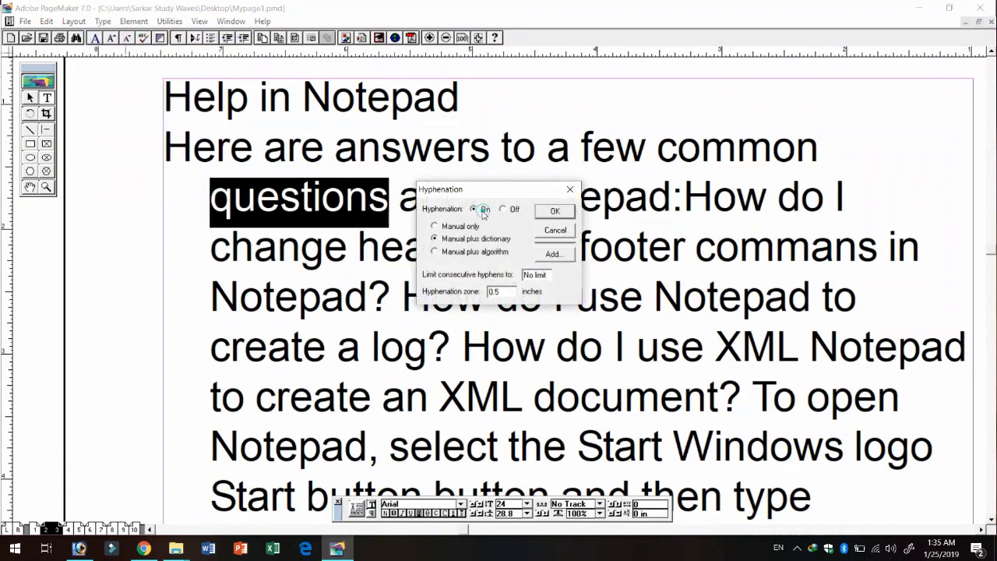
click(555, 210)
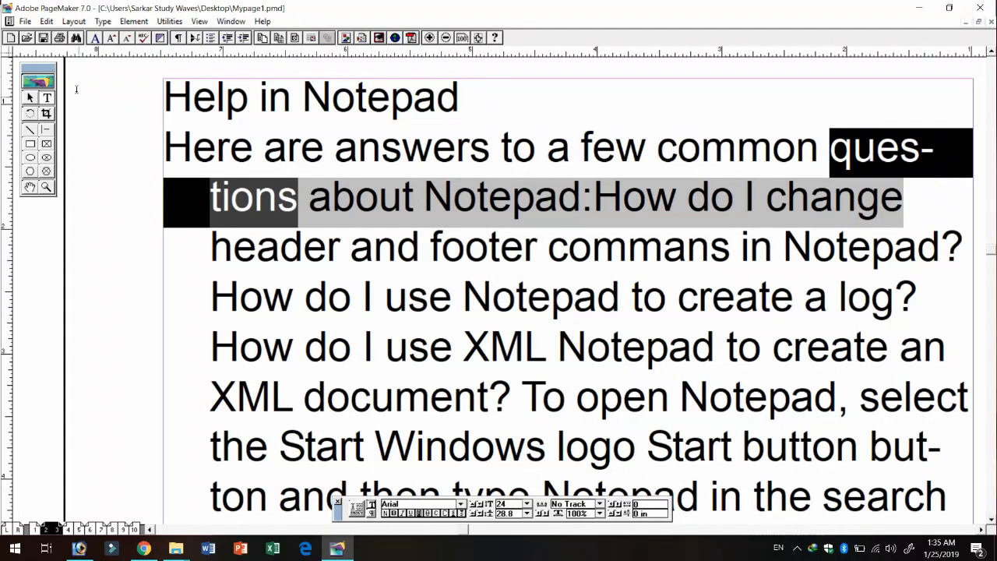
click(106, 22)
mouse_move(160, 213)
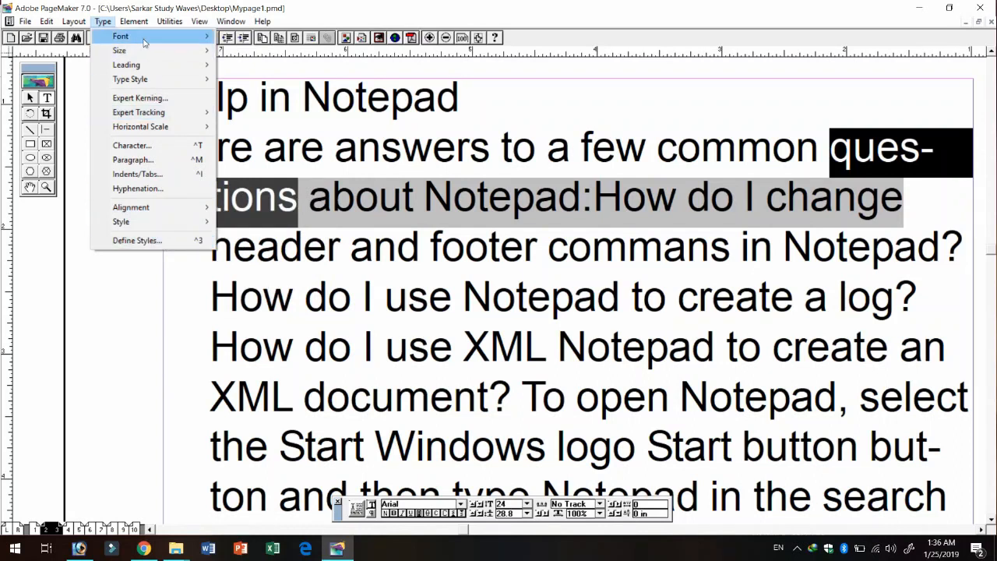
mouse_move(134, 35)
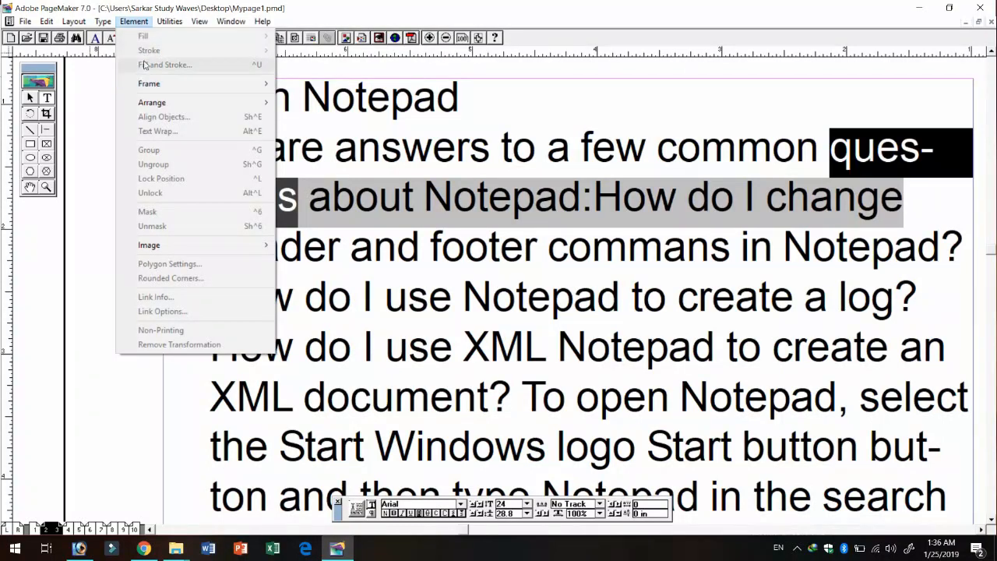
click(565, 253)
Draw an ellipse about 3.34 in wide and 2.6 in high inside the margins of the blank facing page.
key(ctrl+1)
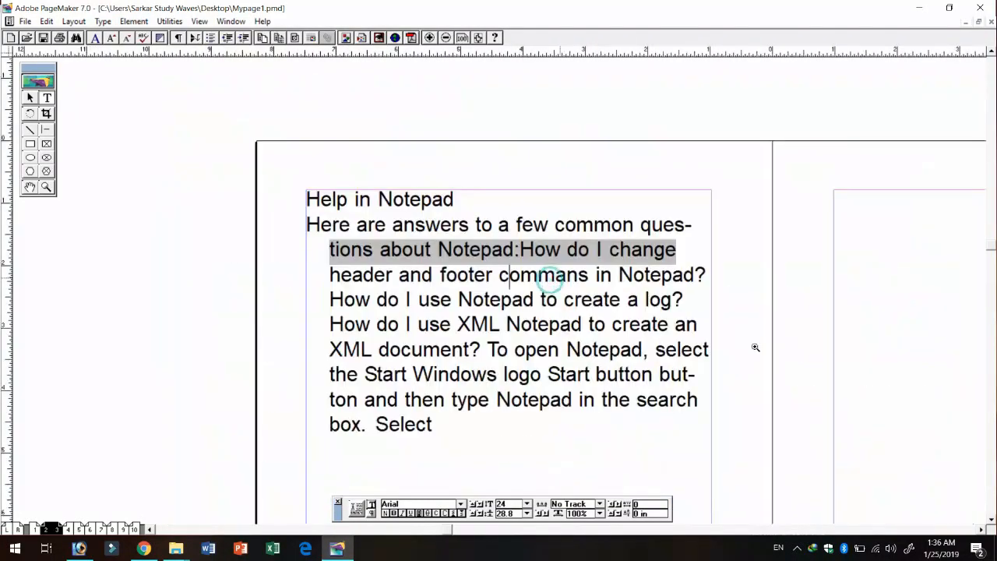
click(896, 333)
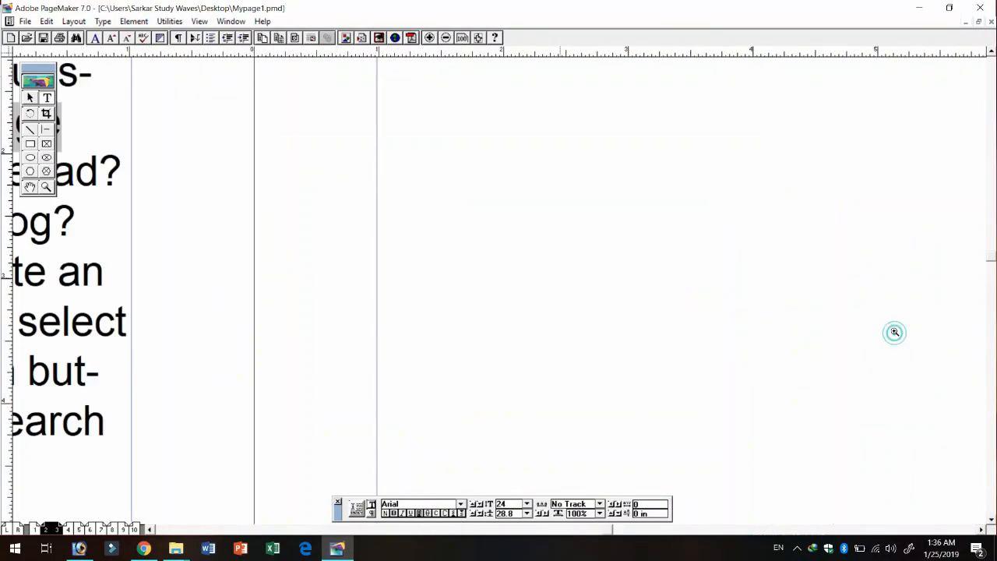
ctrl+alt+click(853, 269)
ctrl+alt+click(681, 282)
ctrl+alt+click(679, 285)
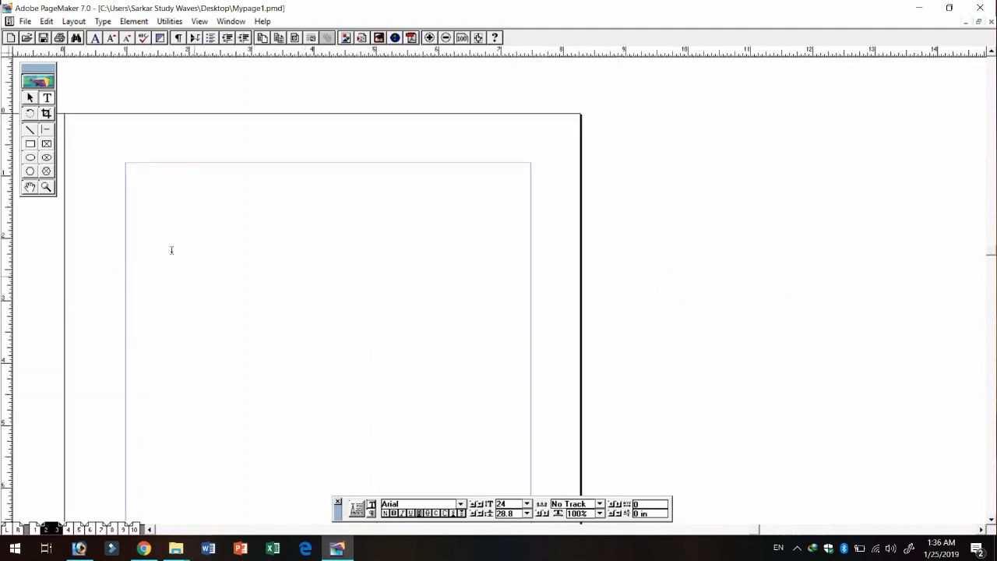
click(30, 158)
drag(217, 236, 424, 398)
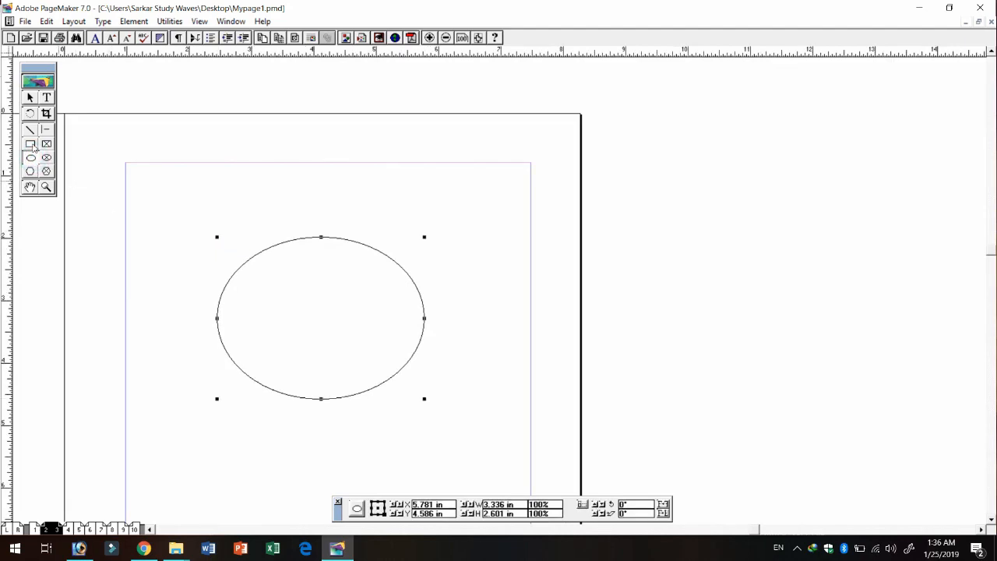
Draw a nearly horizontal line above the ellipse, and select the ellipse by its outline.
click(30, 129)
drag(254, 199, 445, 206)
click(30, 97)
click(347, 333)
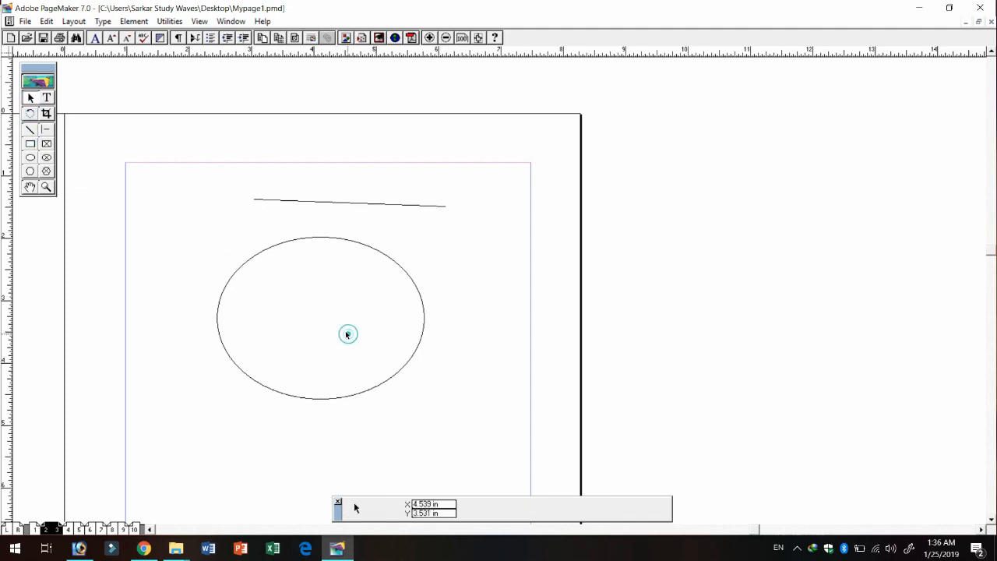
click(293, 244)
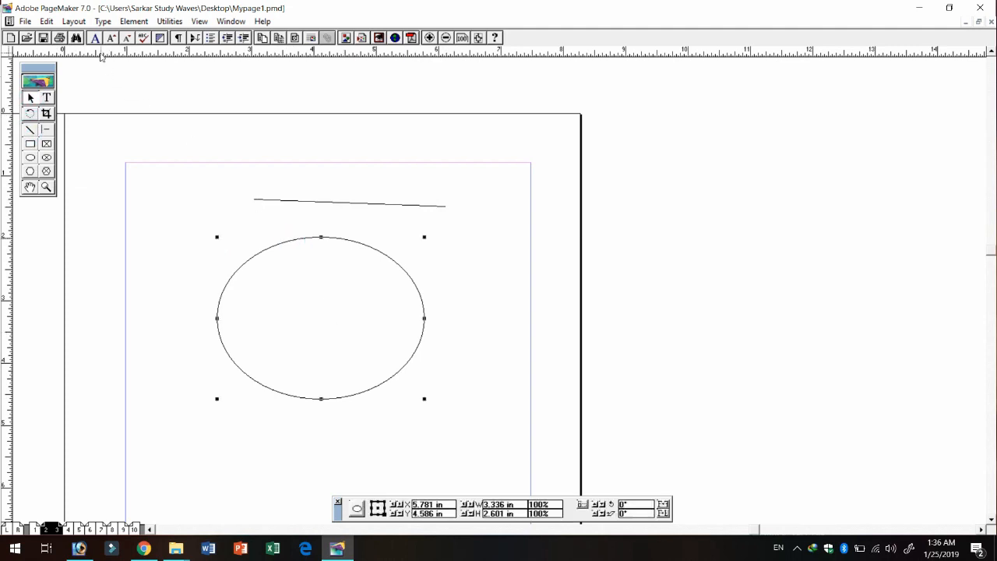
Apply a solid fill to the selected ellipse, and replace it with the wide vertical-line pattern.
click(134, 21)
mouse_move(145, 38)
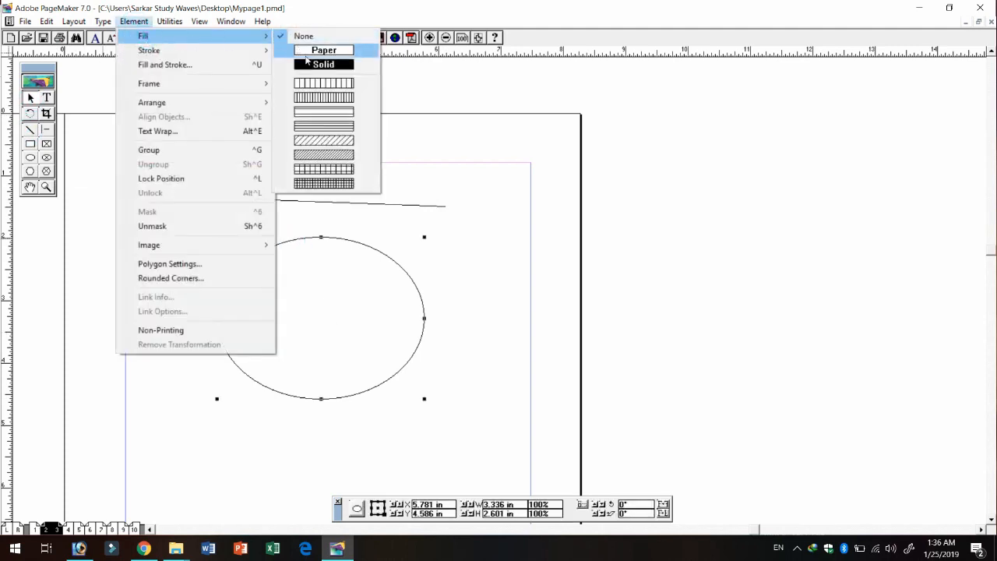
click(309, 65)
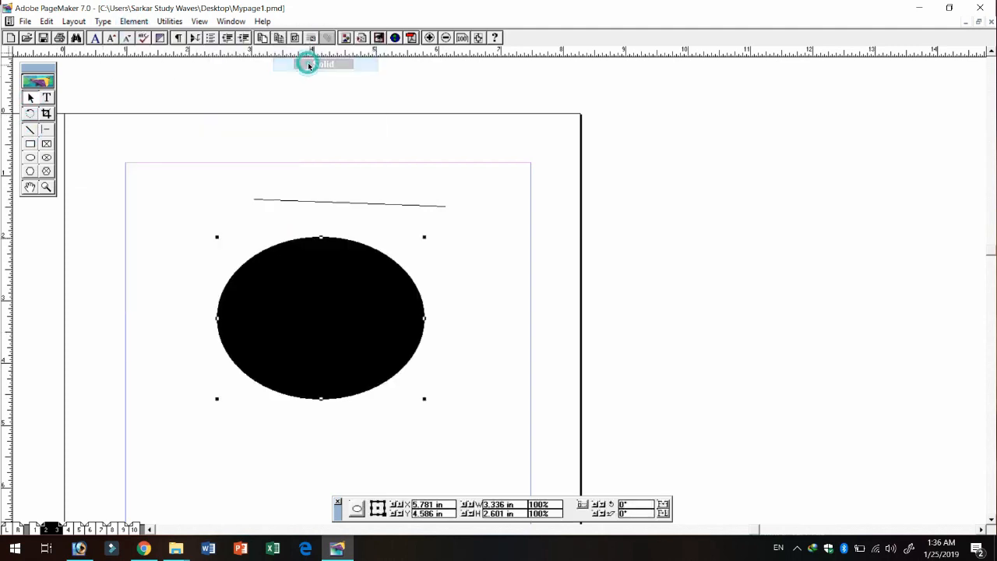
click(133, 21)
mouse_move(154, 39)
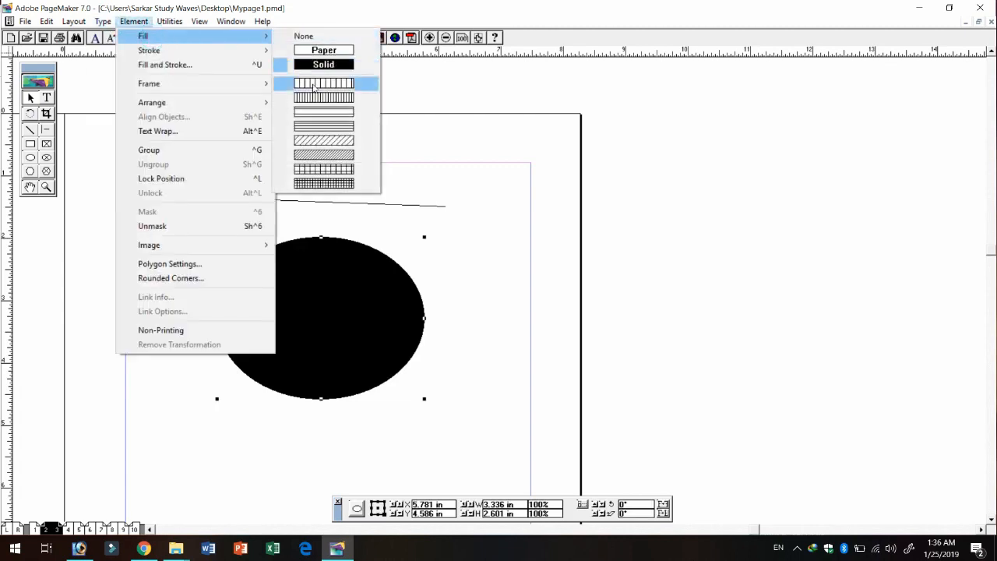
click(311, 85)
Change the ellipse's fill to the wide diagonal-line pattern.
click(134, 21)
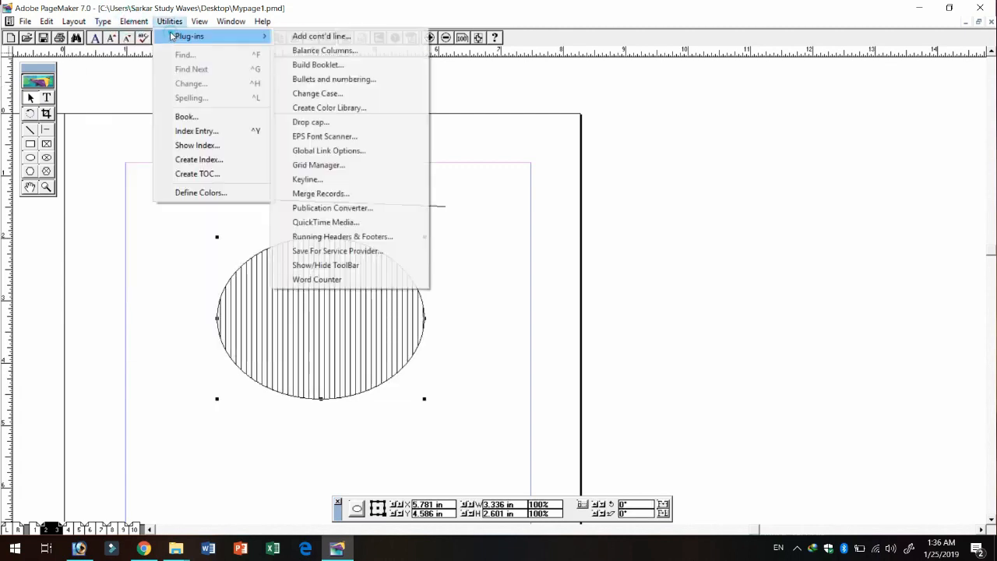
mouse_move(152, 39)
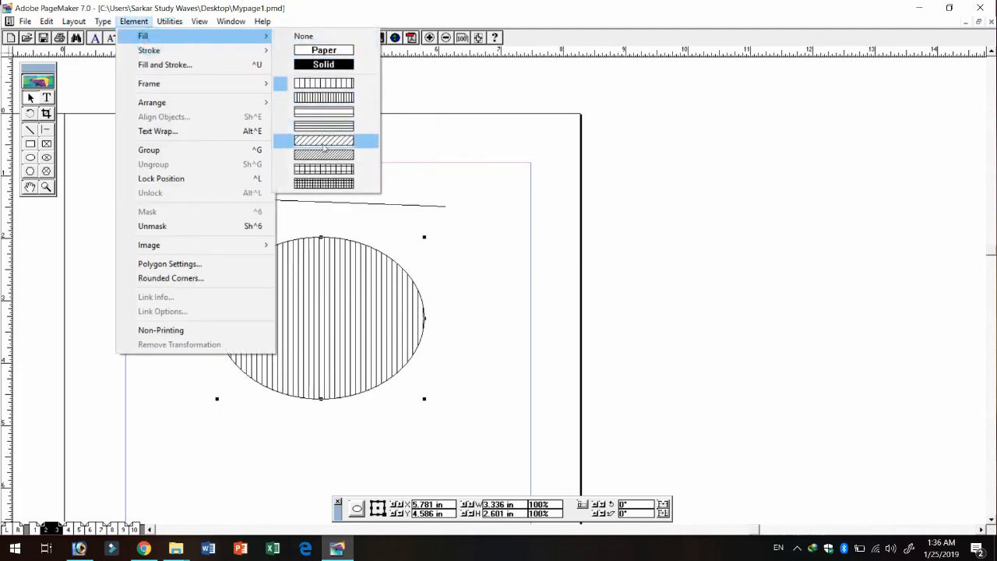
click(320, 143)
Show the Colors palette and try blue, magenta and yellow in turn on the ellipse's outline.
ctrl+click(319, 295)
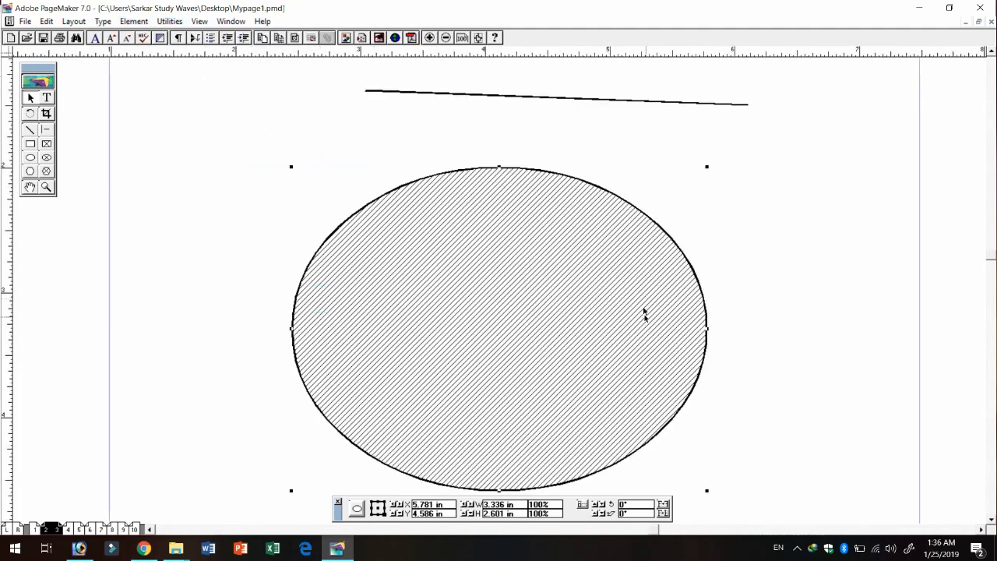
click(231, 21)
click(283, 116)
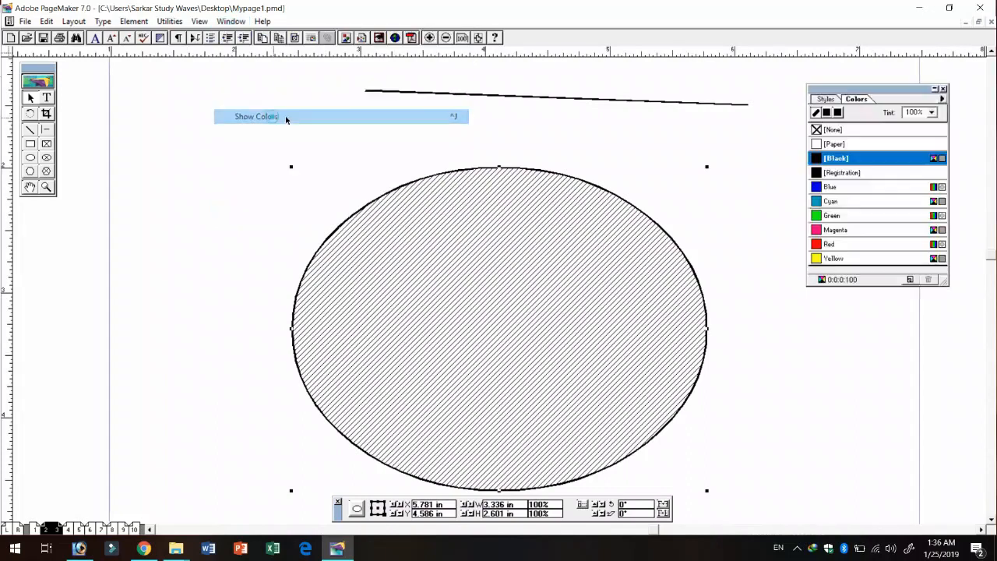
click(830, 187)
click(835, 230)
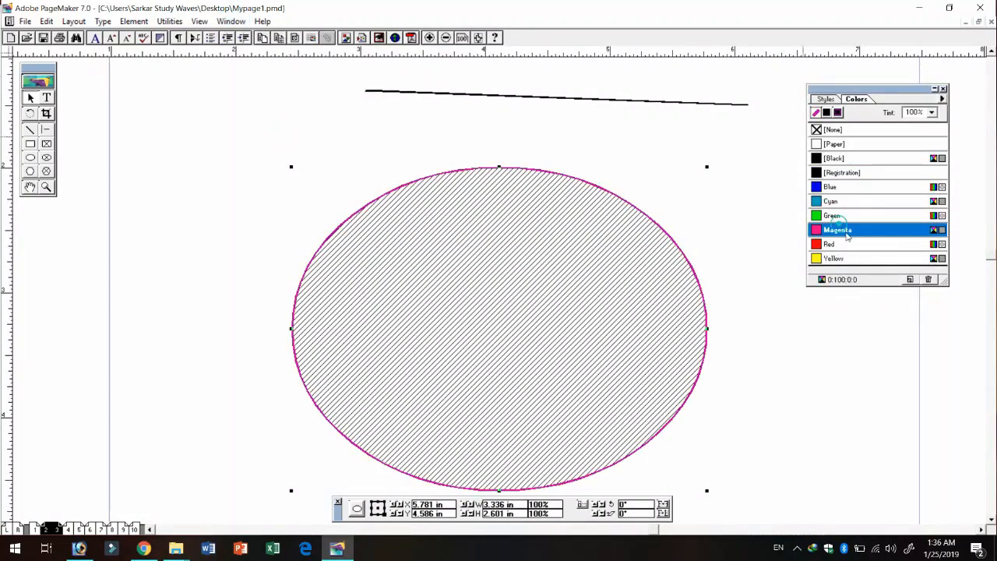
click(834, 258)
Color the ellipse's fill yellow and change the fill pattern to Solid.
click(827, 112)
click(834, 158)
click(829, 187)
click(831, 215)
click(835, 258)
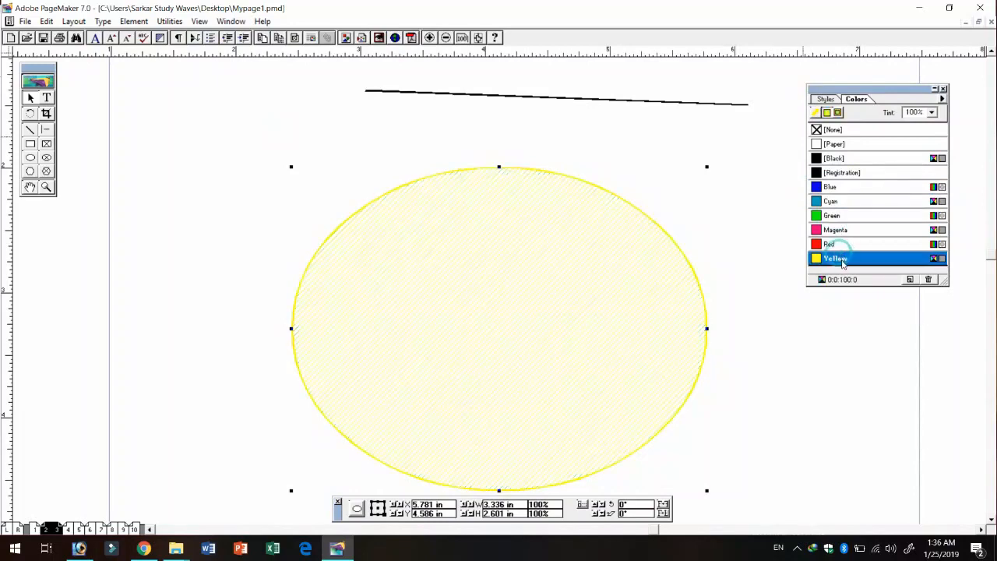
click(133, 21)
mouse_move(144, 36)
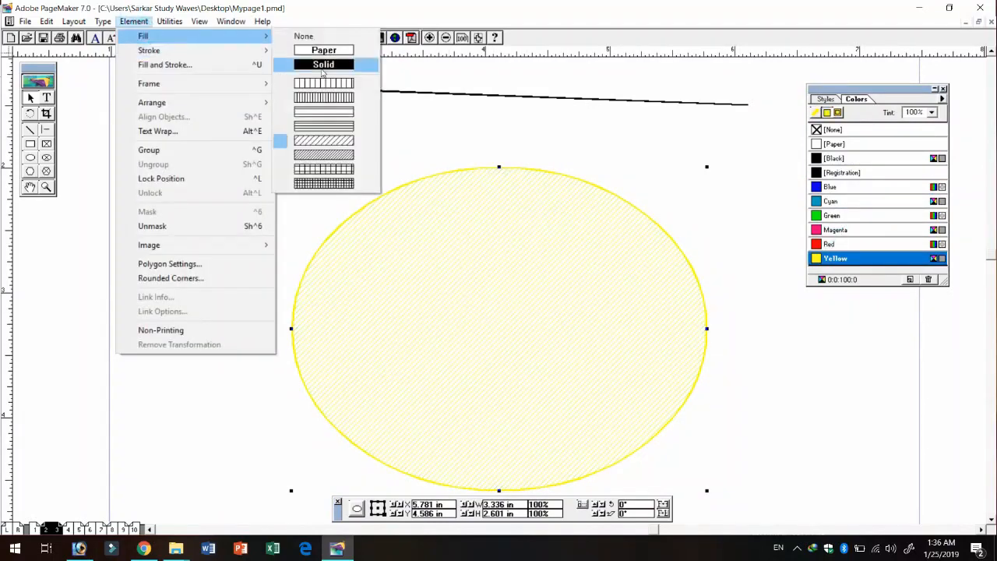
click(323, 67)
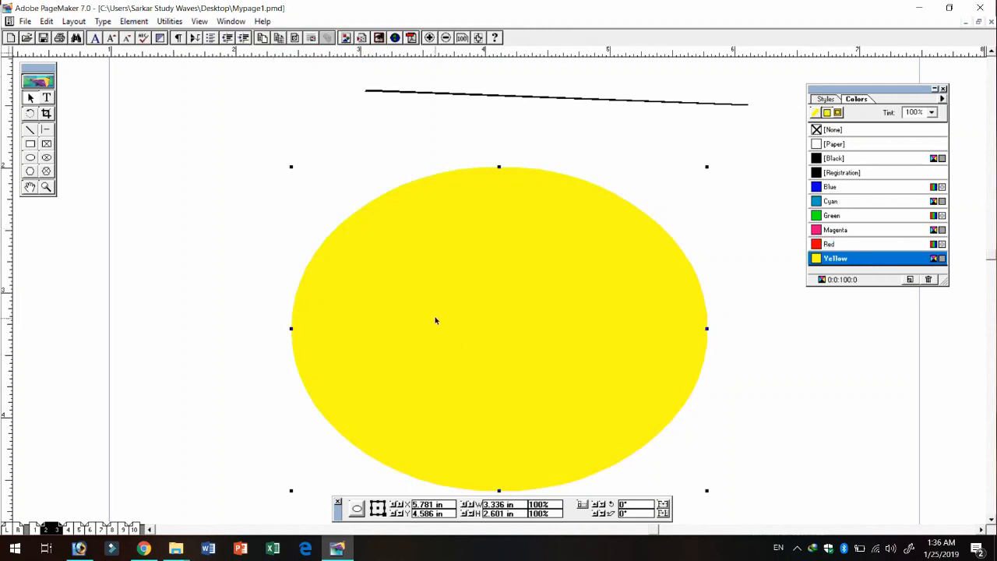
Color the ellipse's outline cyan and set its stroke to the solid 8pt line.
click(133, 21)
mouse_move(149, 51)
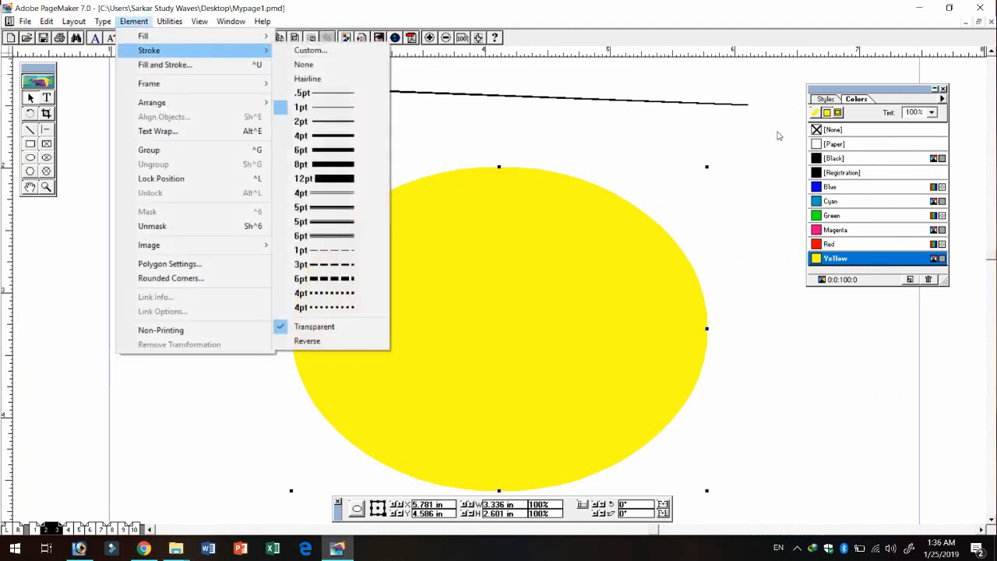
click(816, 112)
click(832, 215)
click(831, 201)
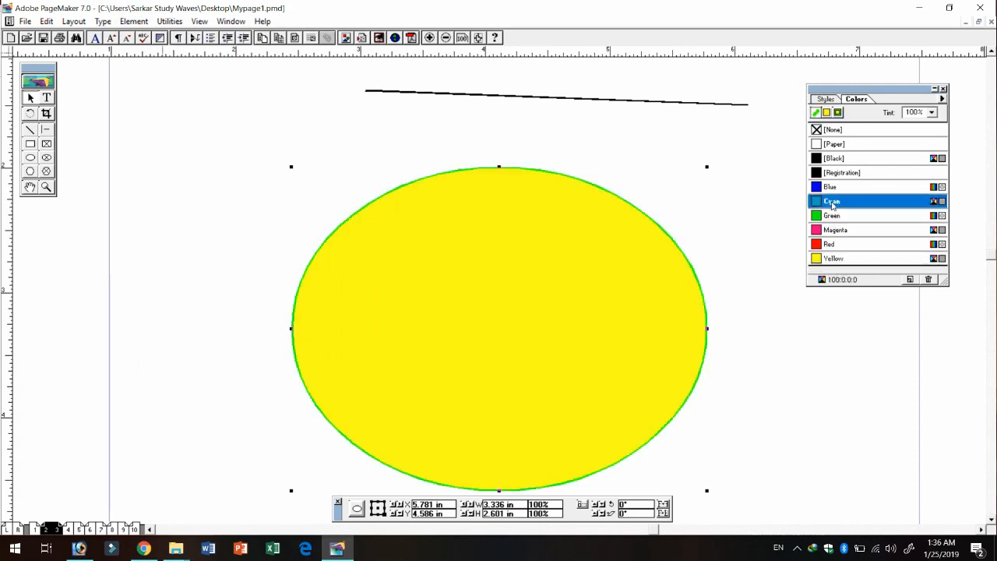
click(133, 21)
mouse_move(149, 50)
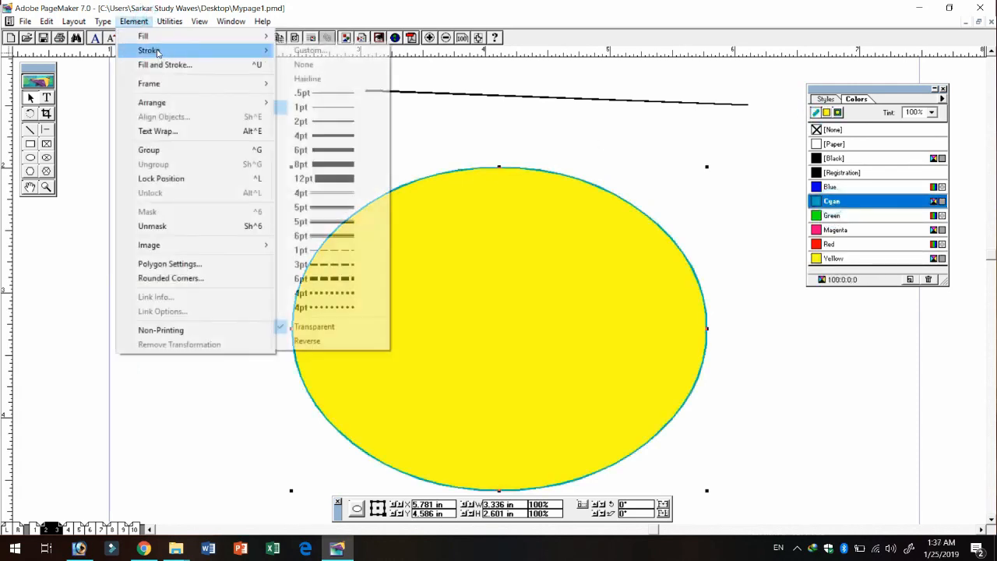
click(319, 165)
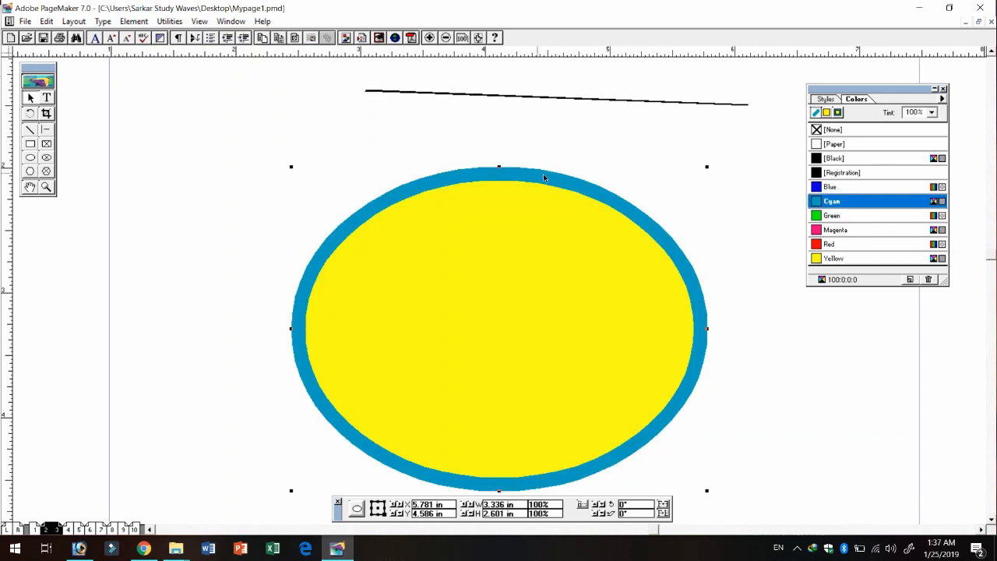
Select the line above the ellipse and set its stroke to the solid 6pt line.
click(407, 91)
click(133, 21)
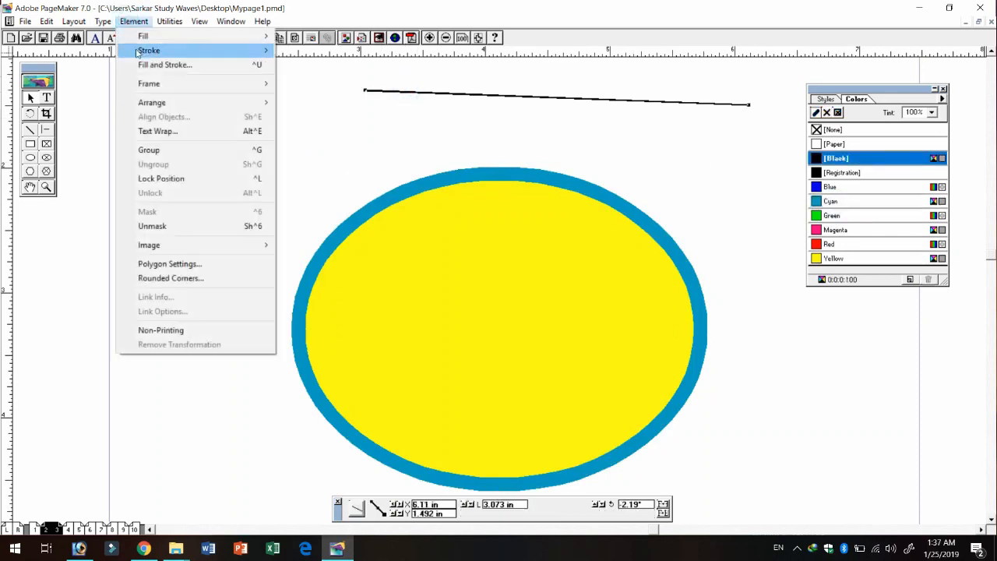
mouse_move(137, 52)
click(350, 149)
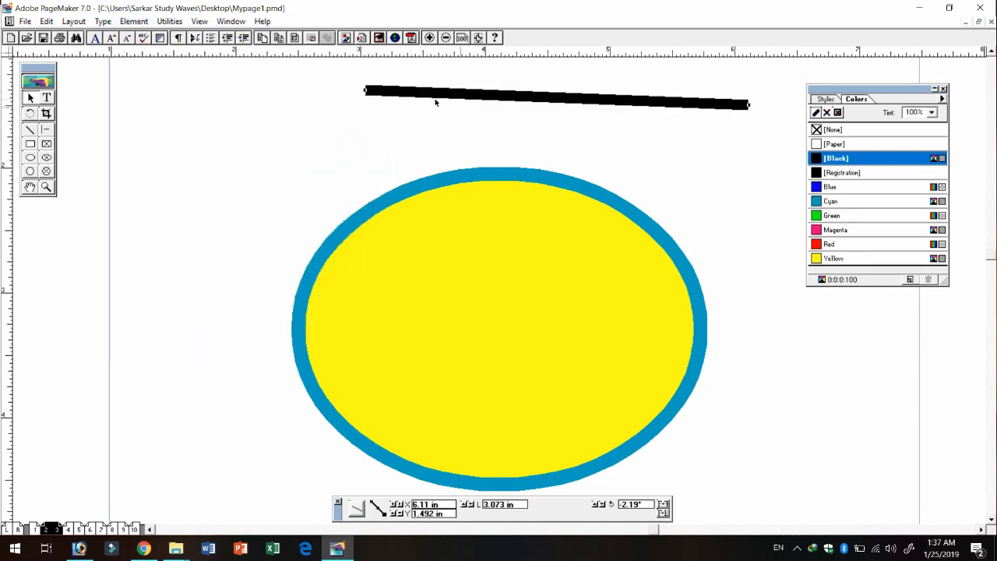
Review the line's options in the Fill and Stroke dialog, cancel without changes, and select the ellipse.
click(133, 21)
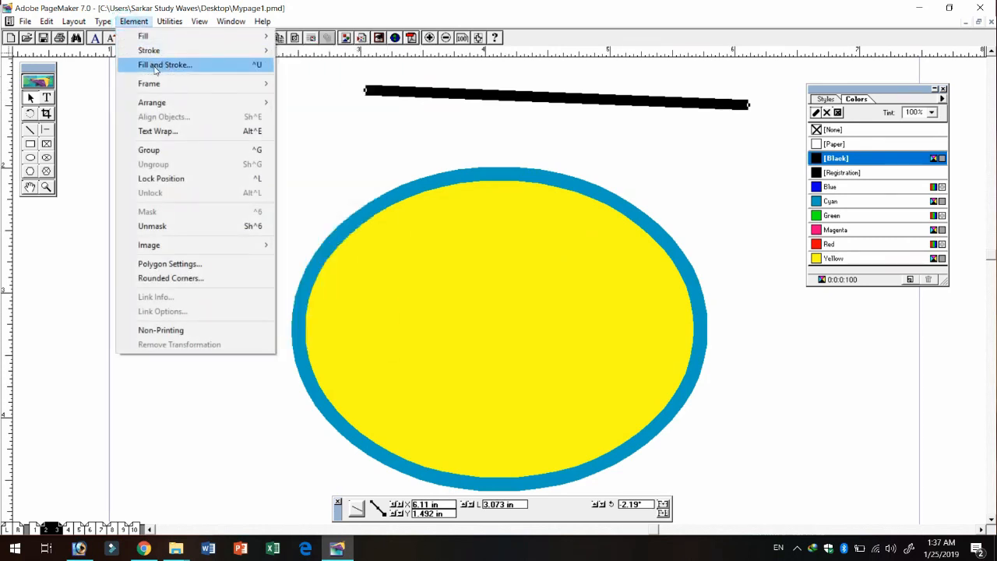
click(155, 65)
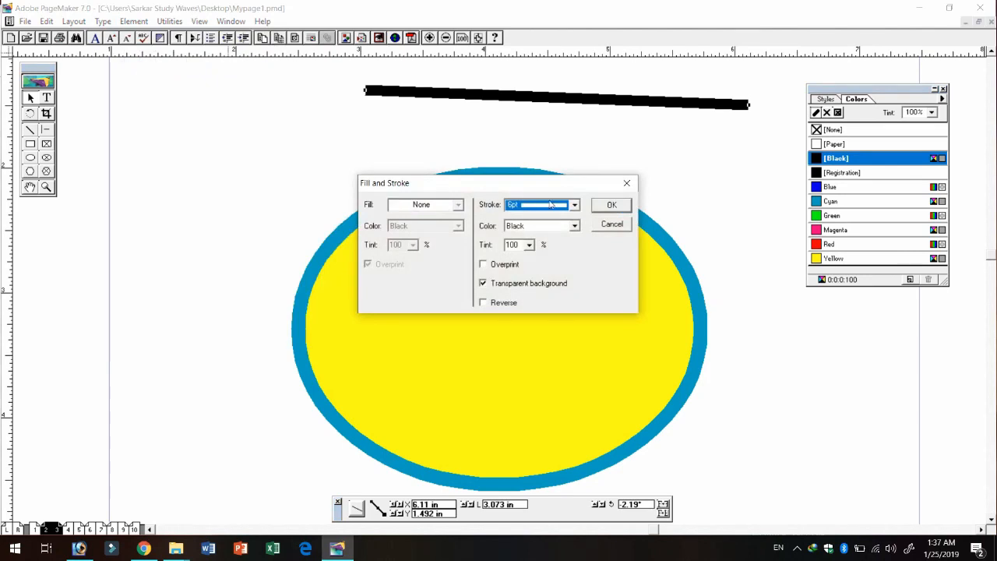
click(611, 226)
click(103, 21)
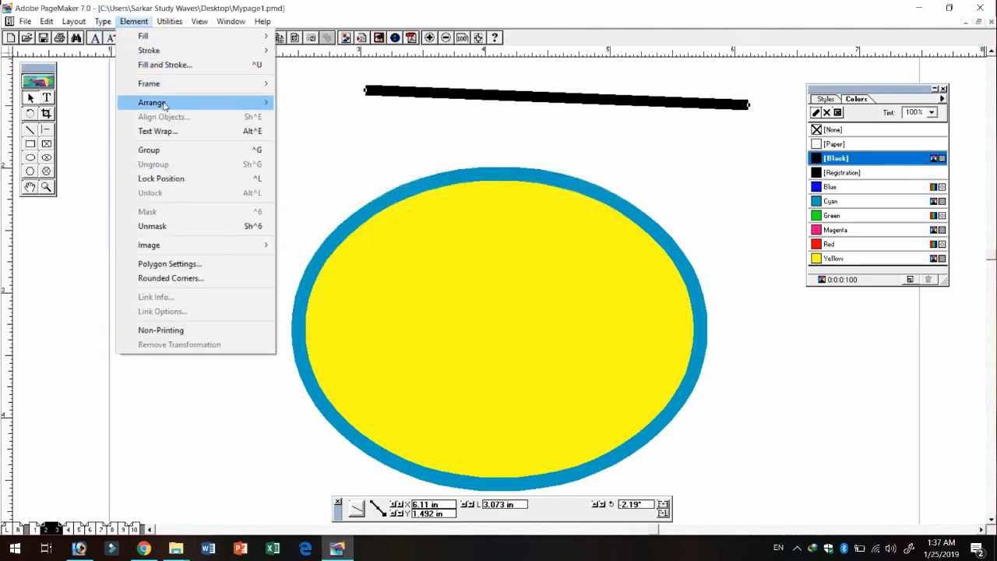
click(431, 240)
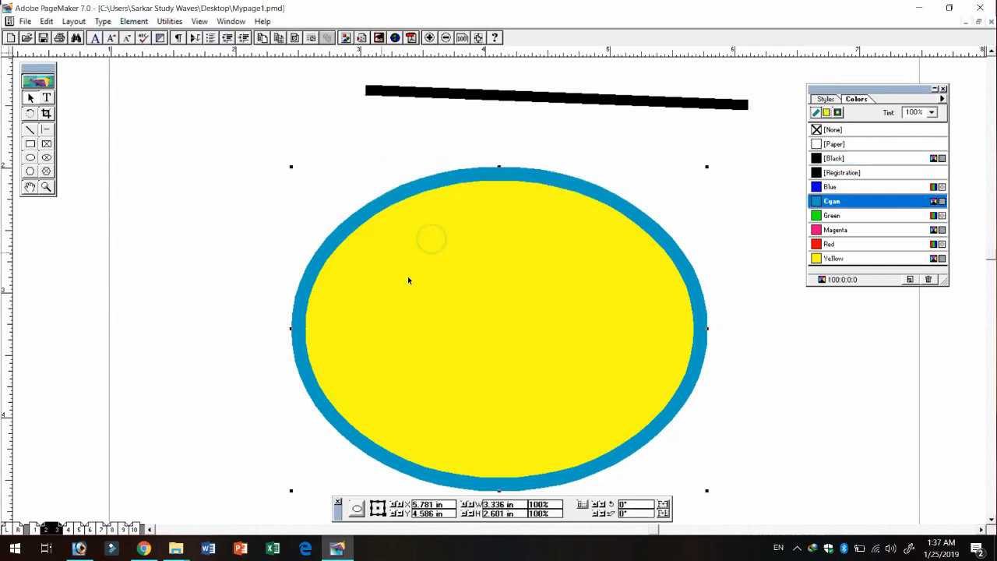
Draw a star polygon about 2.3 in wide and 1.8 in high over the ellipse's upper part, with a cyan outline and red fill.
click(29, 172)
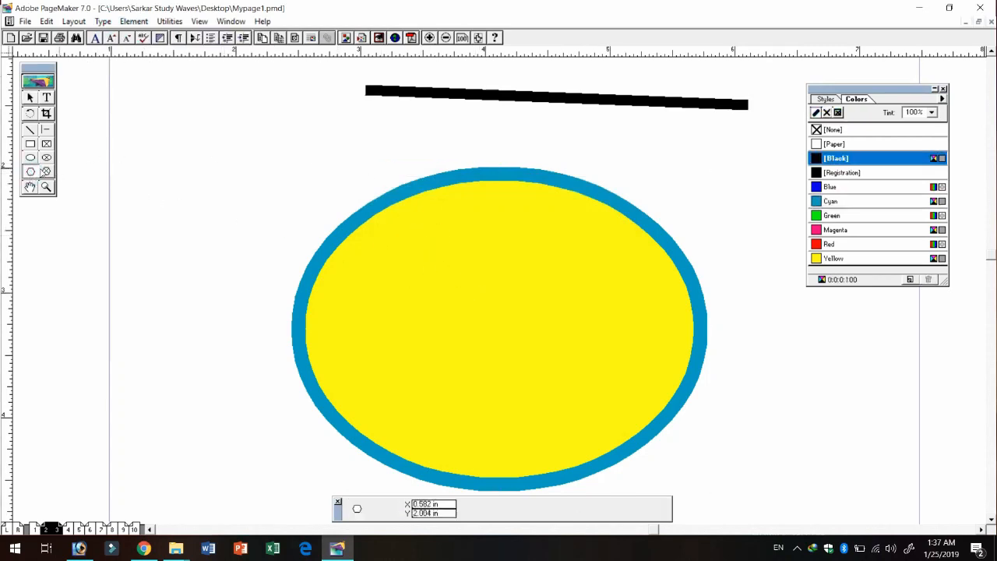
drag(339, 155, 629, 375)
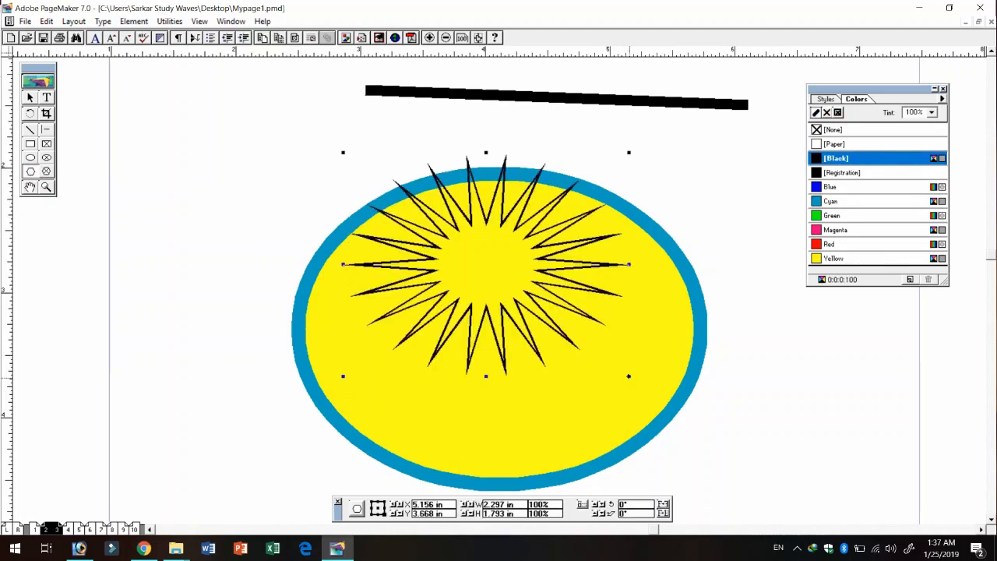
click(825, 201)
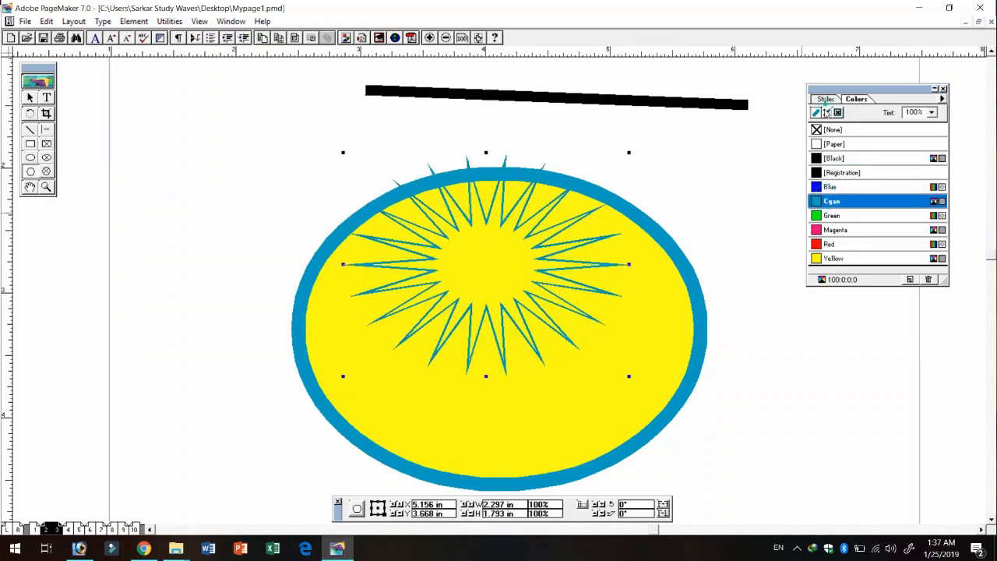
click(827, 113)
click(830, 244)
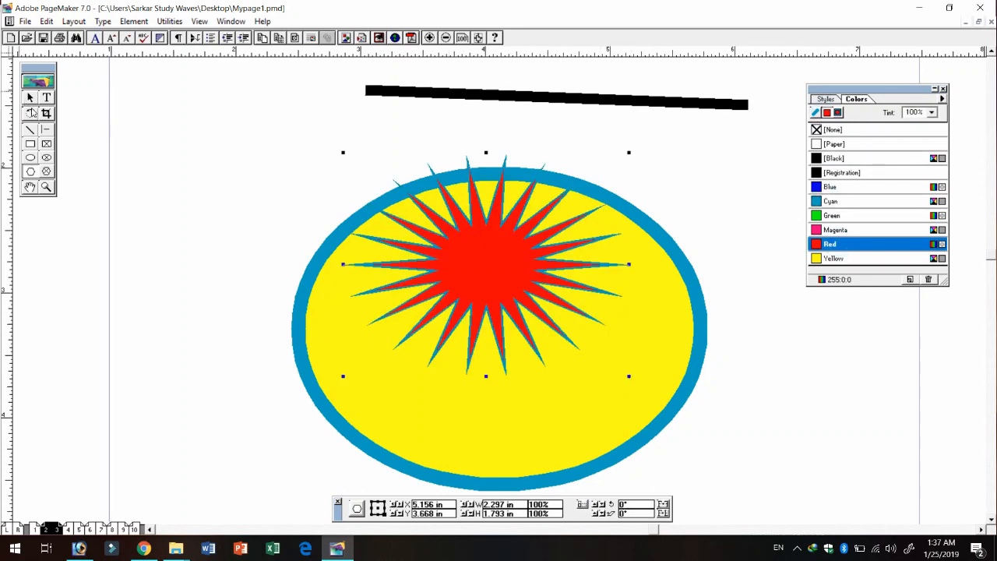
Select the red star and send it to the back, behind the ellipse.
click(32, 98)
click(480, 264)
click(664, 244)
click(507, 269)
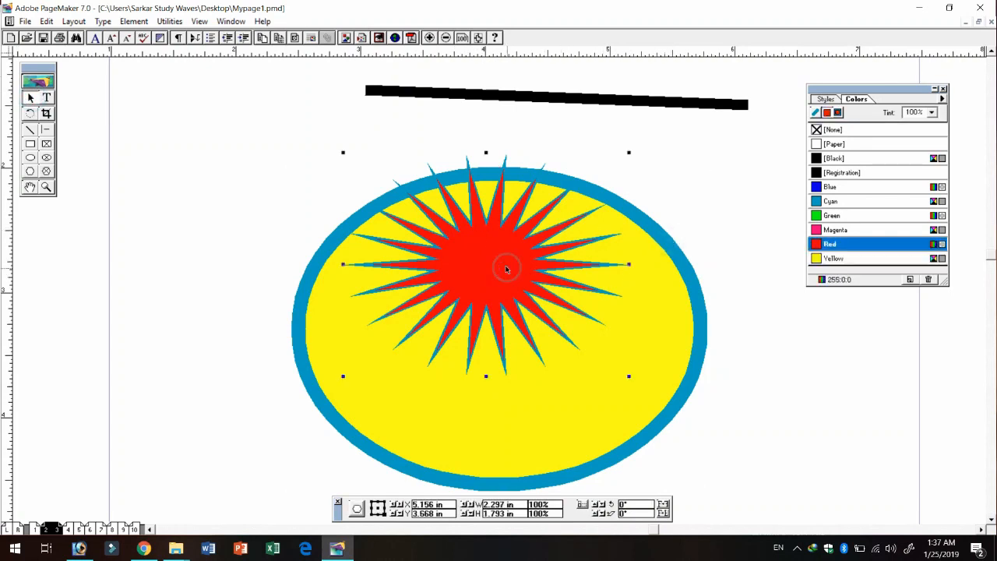
click(131, 22)
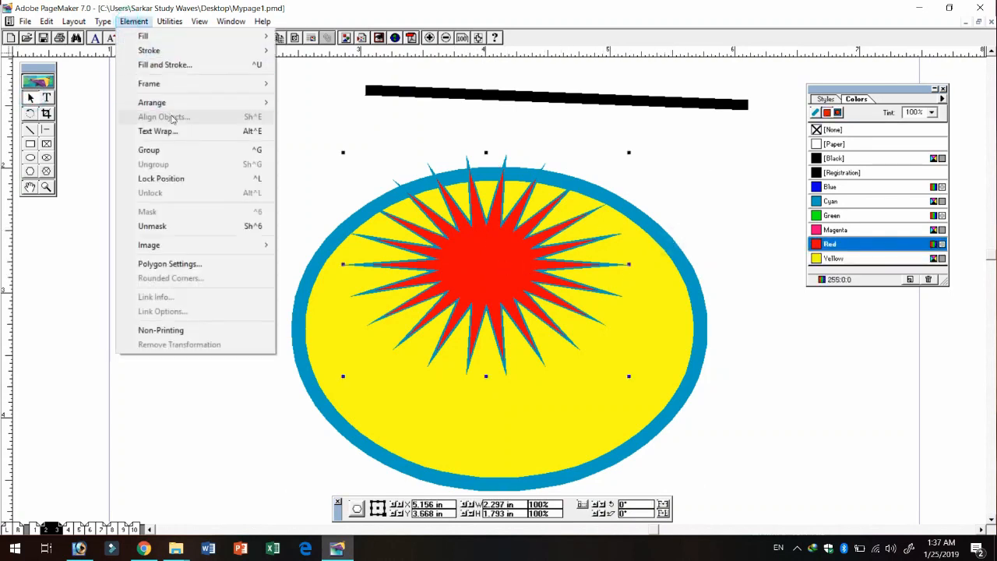
mouse_move(177, 104)
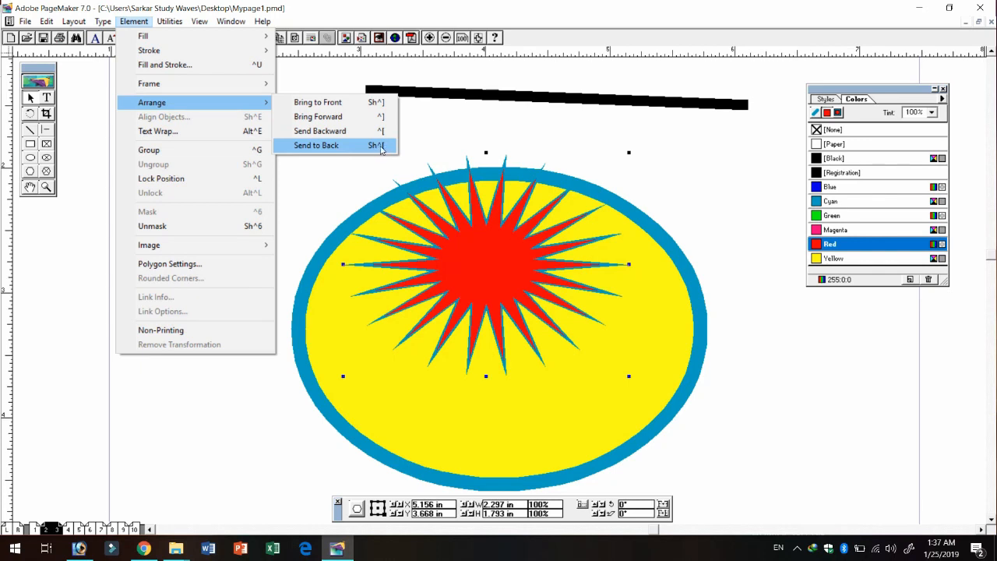
click(363, 145)
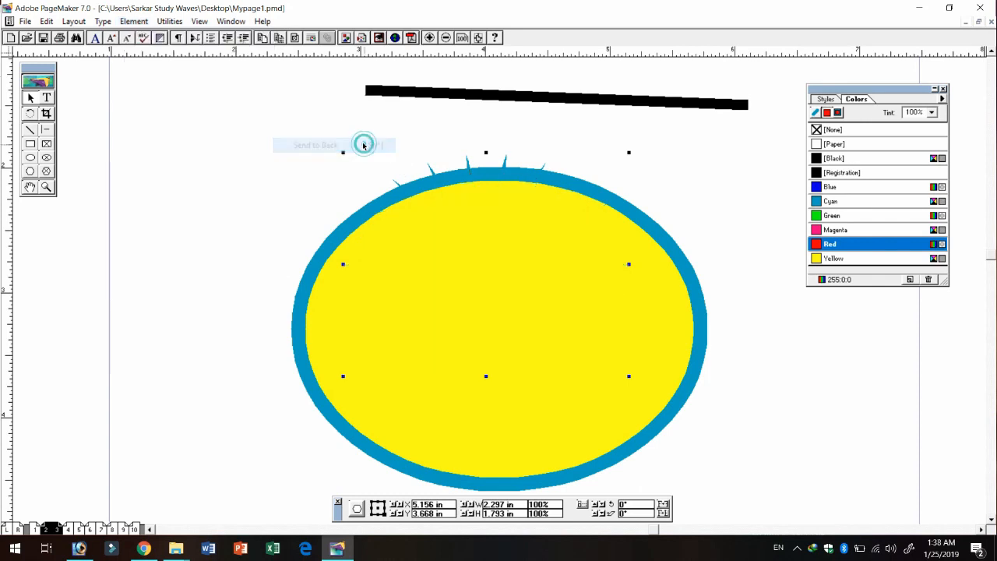
Bring the red star to the front, over the ellipse.
click(133, 21)
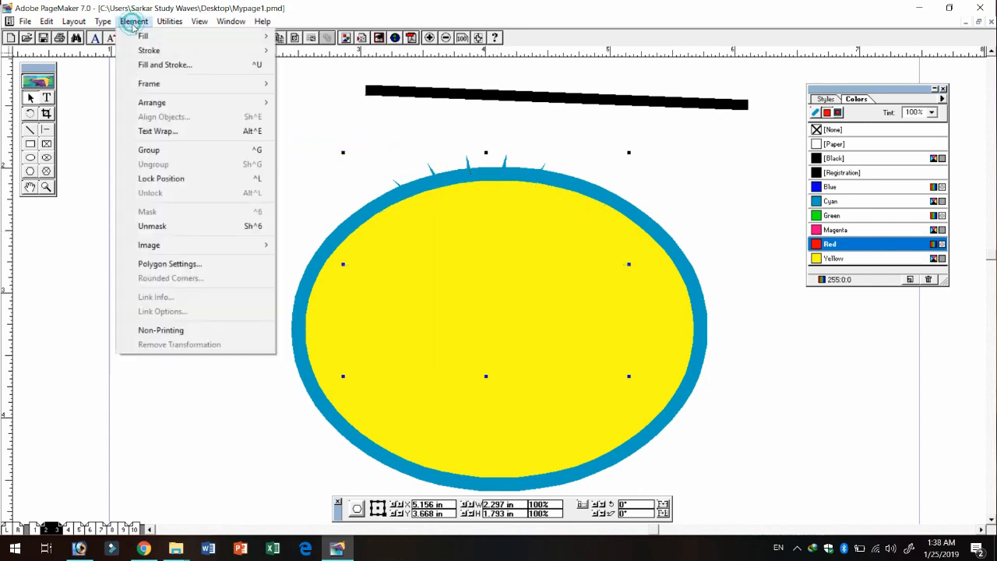
click(152, 102)
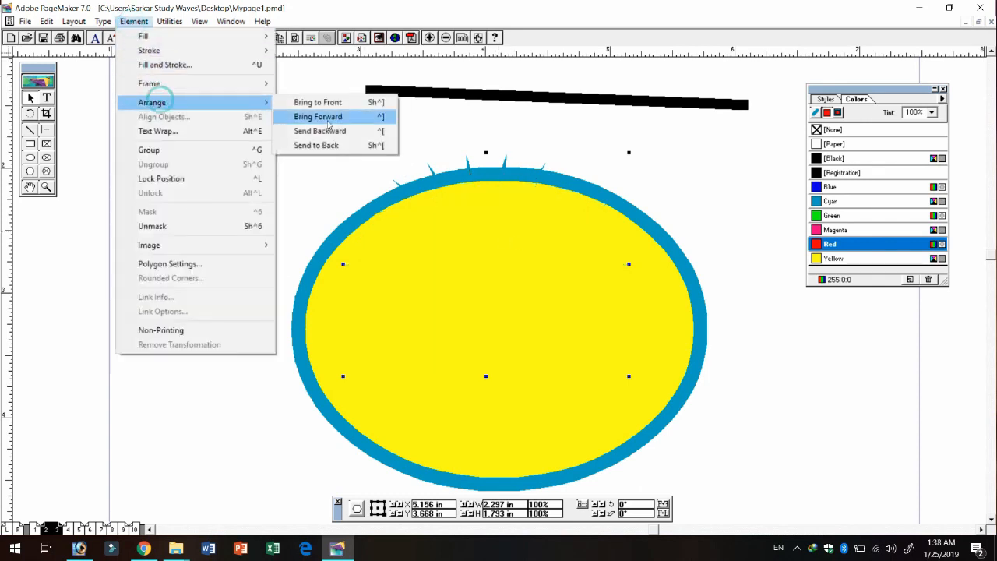
click(383, 105)
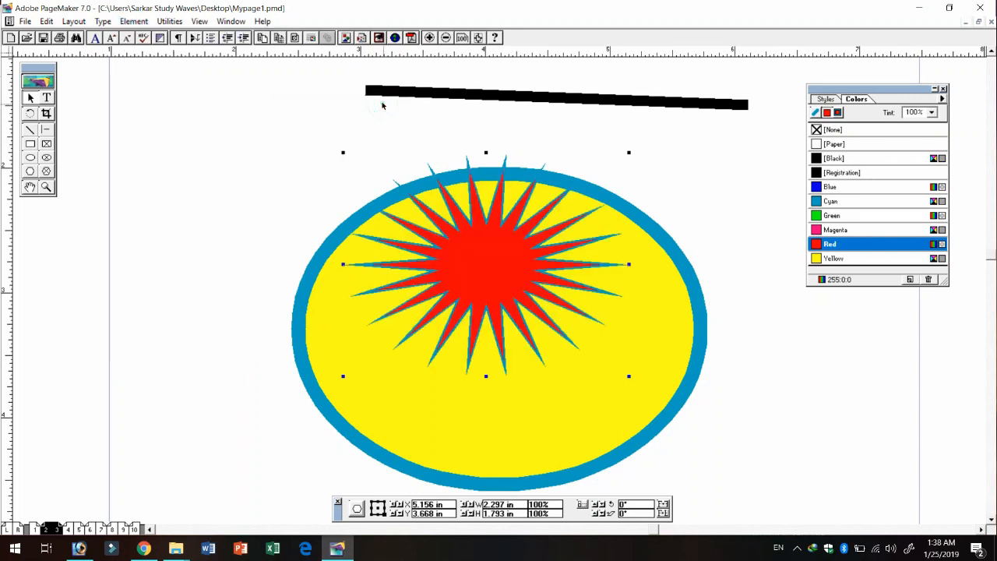
Move the red star about 1.2 in left and 0.3 in down so it straddles the ellipse's left edge.
click(133, 21)
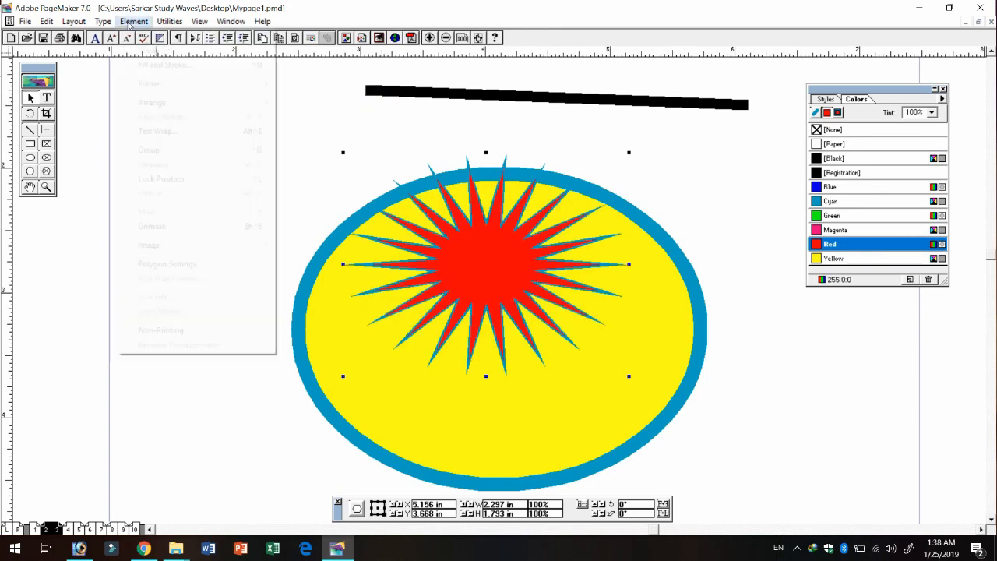
click(187, 102)
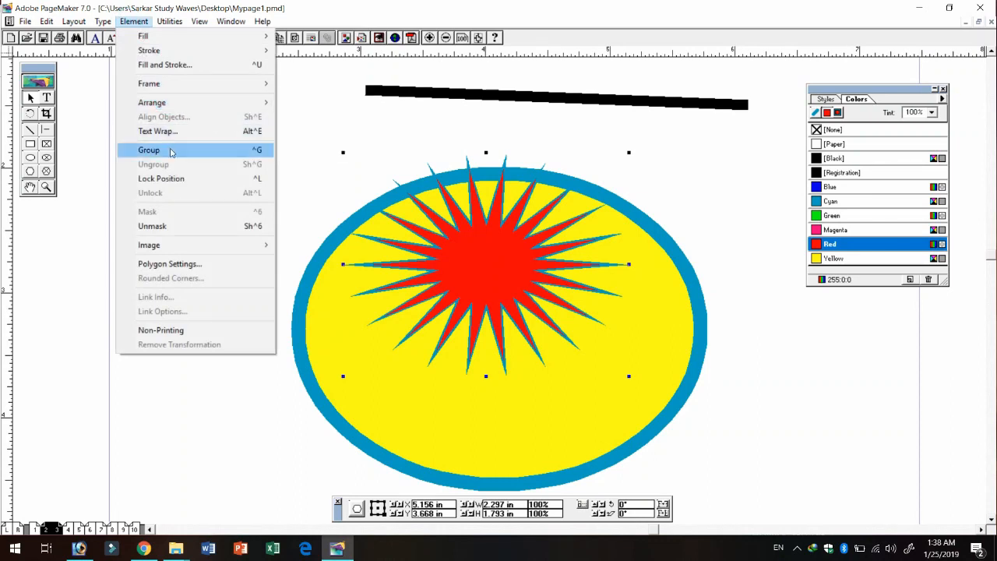
click(498, 269)
drag(498, 270, 349, 305)
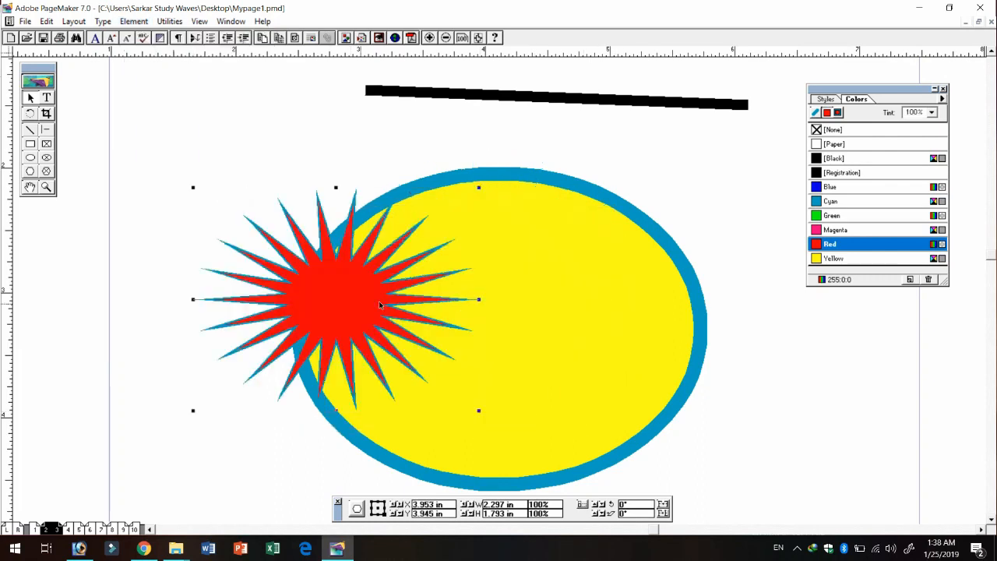
Group the yellow ellipse with the red star and move the group about 0.24 in left and 0.33 in up.
click(572, 281)
click(374, 279)
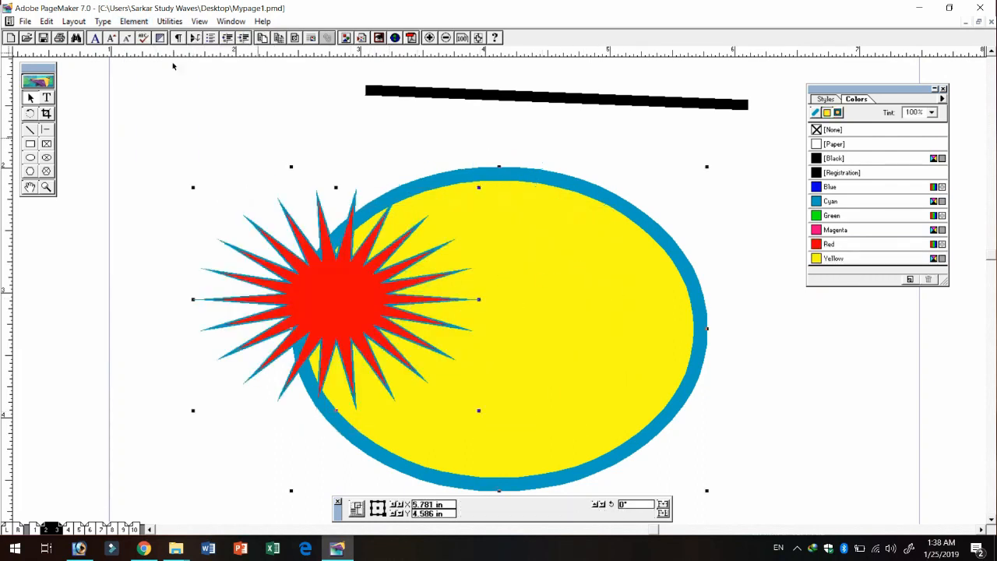
click(133, 21)
click(174, 149)
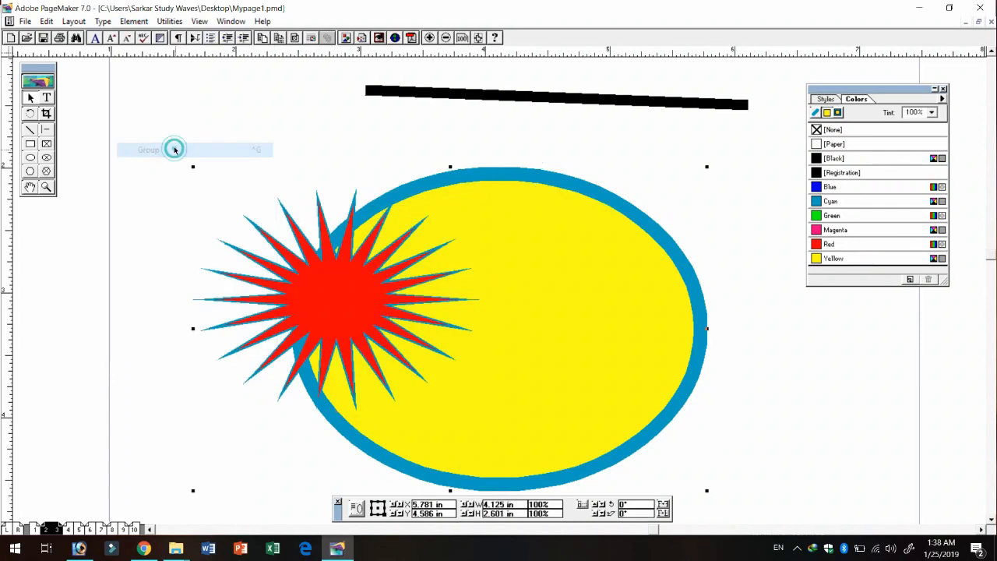
drag(569, 285, 538, 244)
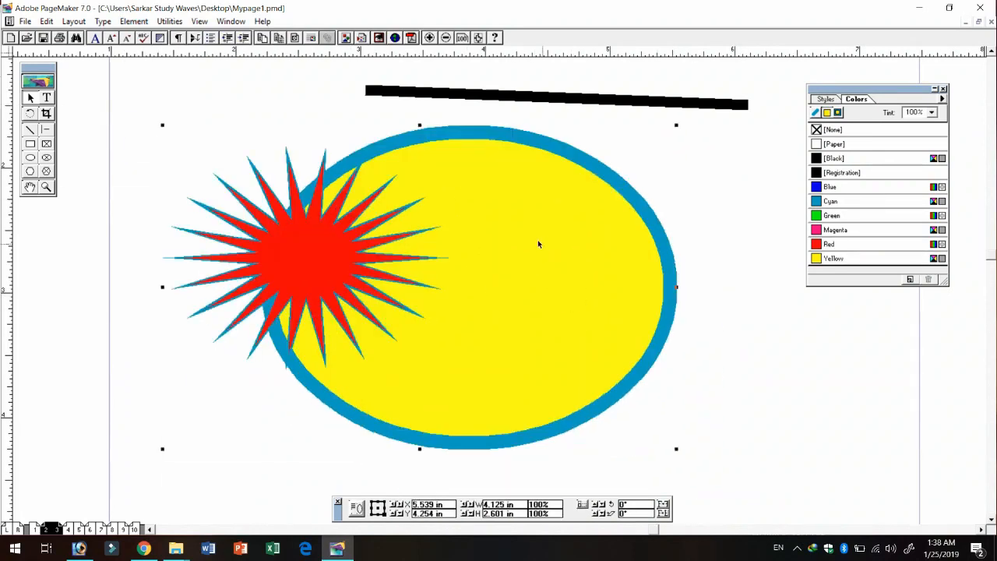
Ungroup the star and ellipse, moving the star about 0.2 in left and the ellipse about 0.8 in right and 0.3 in up.
click(136, 22)
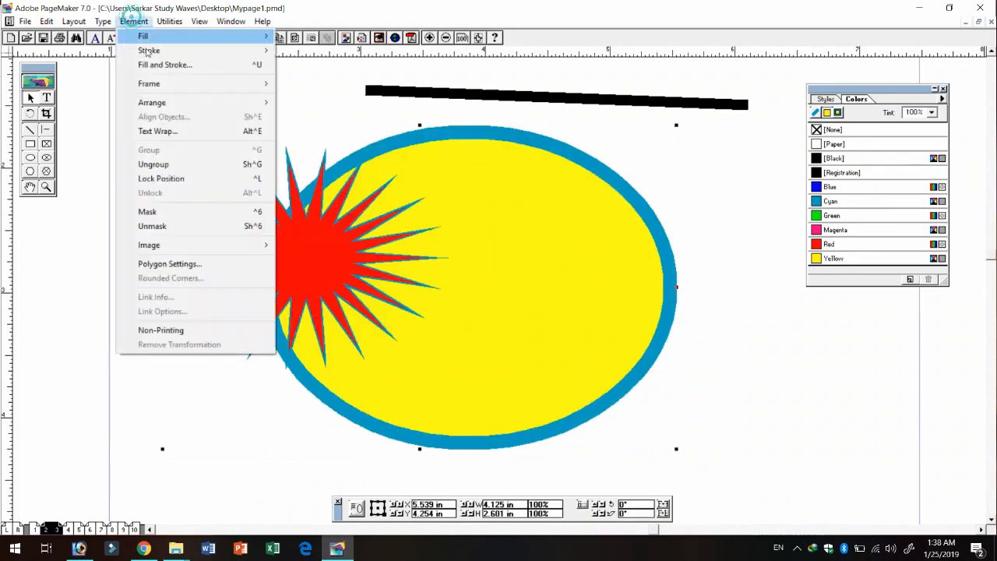
click(187, 171)
drag(328, 239, 251, 258)
click(387, 375)
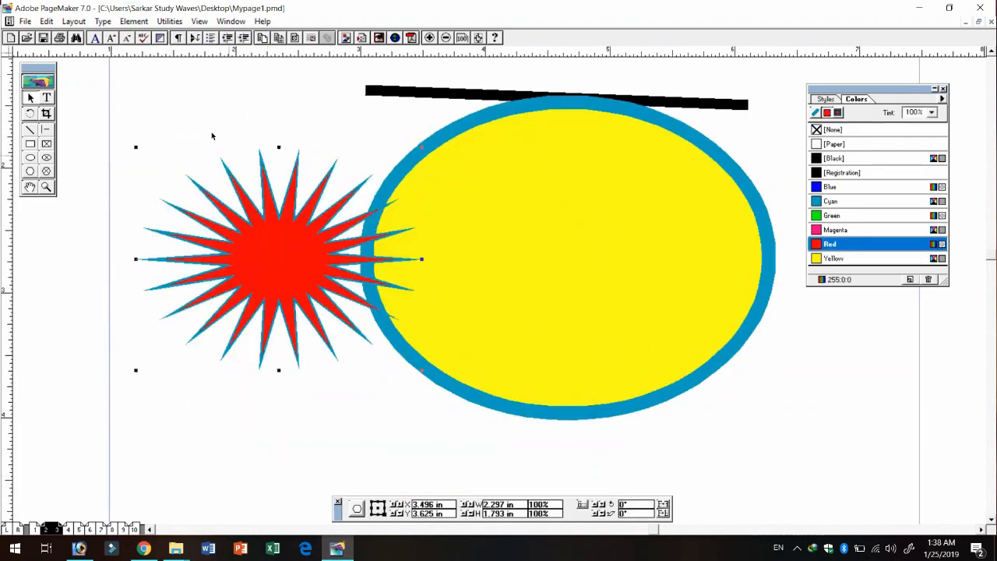
Move the red star about 0.15 in left and 0.14 in up.
click(133, 21)
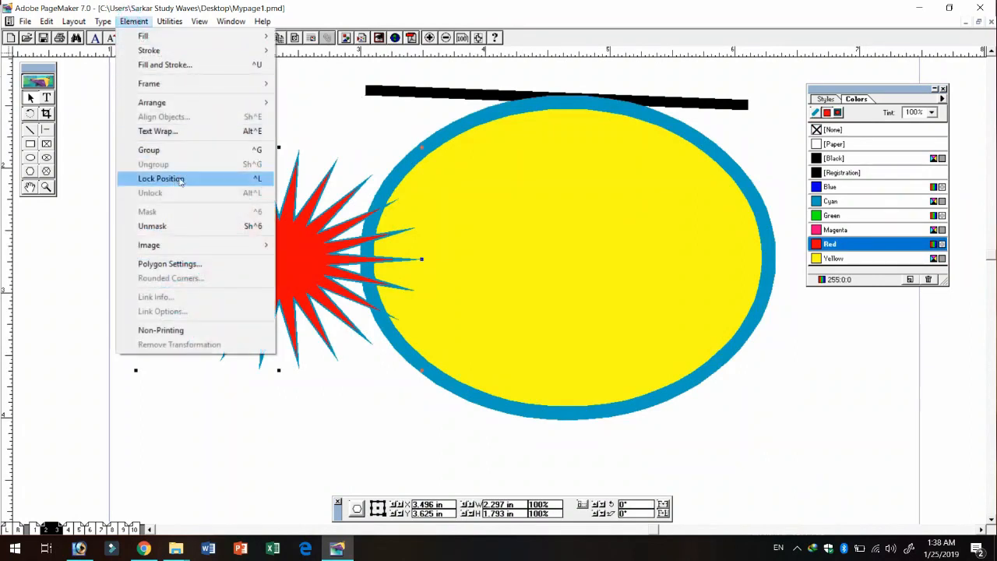
click(400, 260)
drag(313, 242, 297, 225)
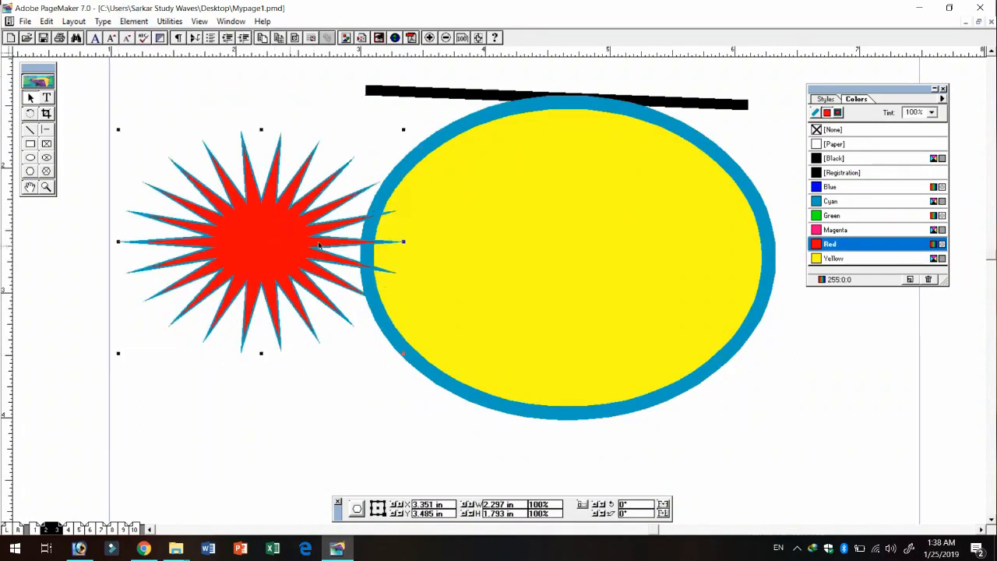
Lock the red star's position and unlock it again.
click(133, 21)
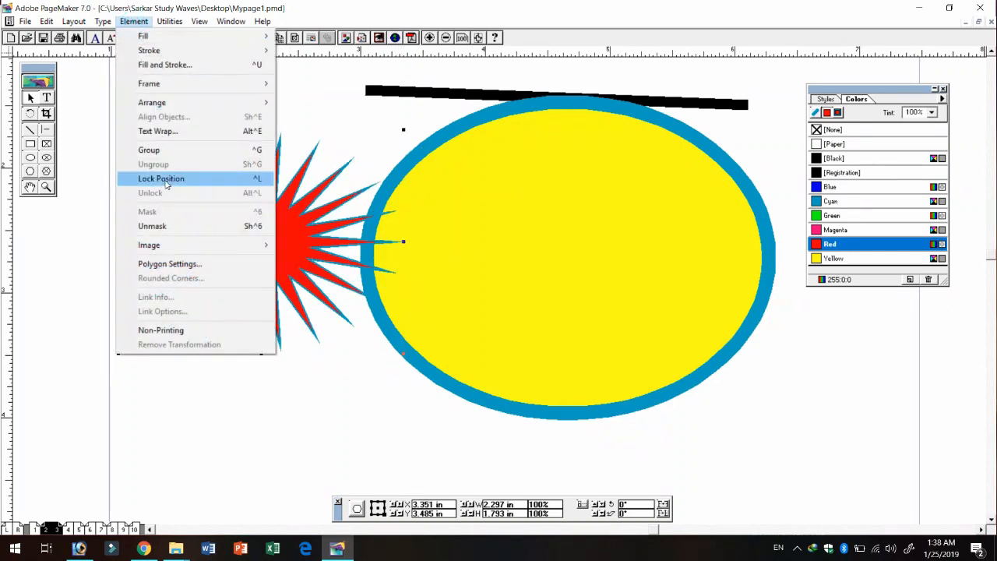
click(167, 178)
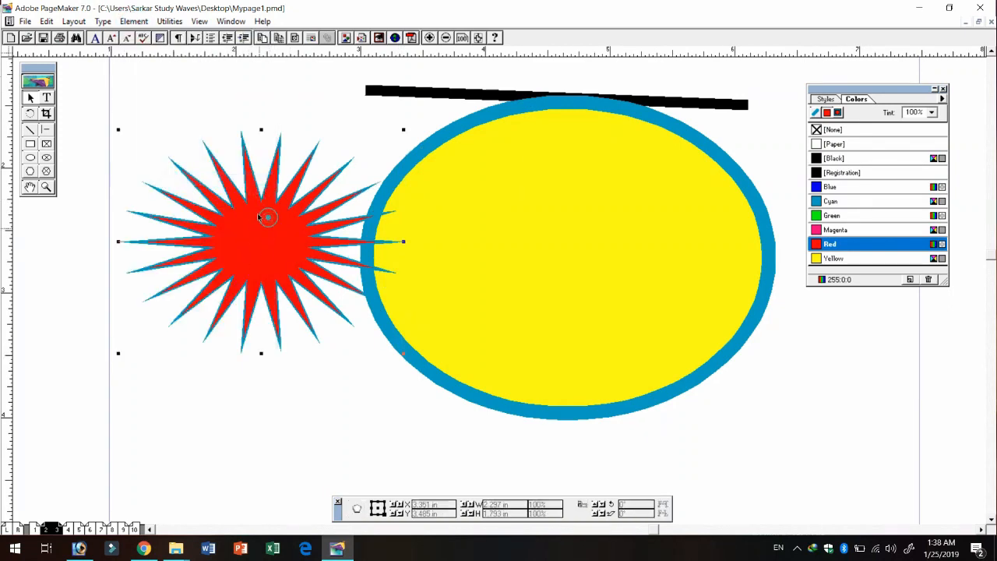
click(133, 21)
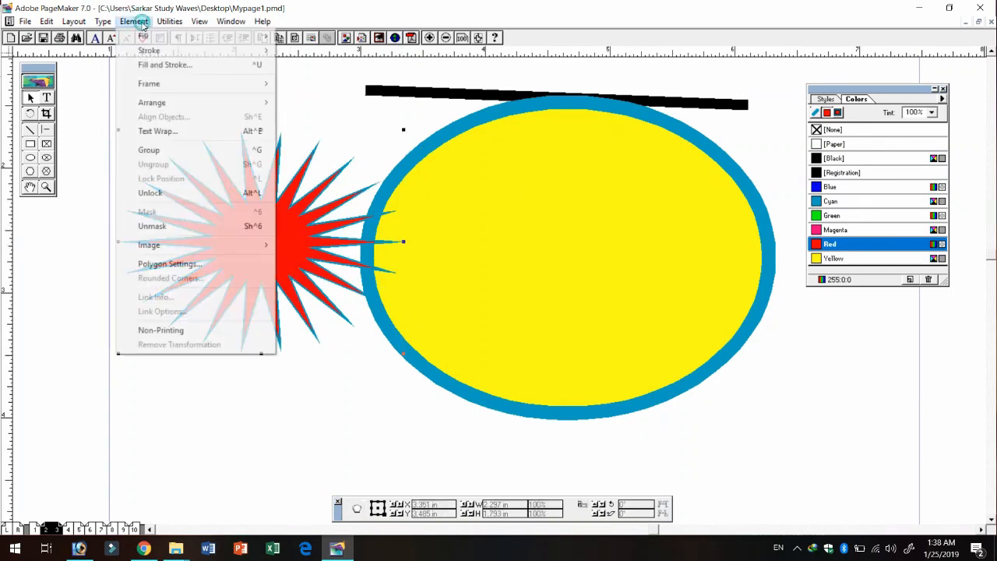
click(187, 194)
click(133, 21)
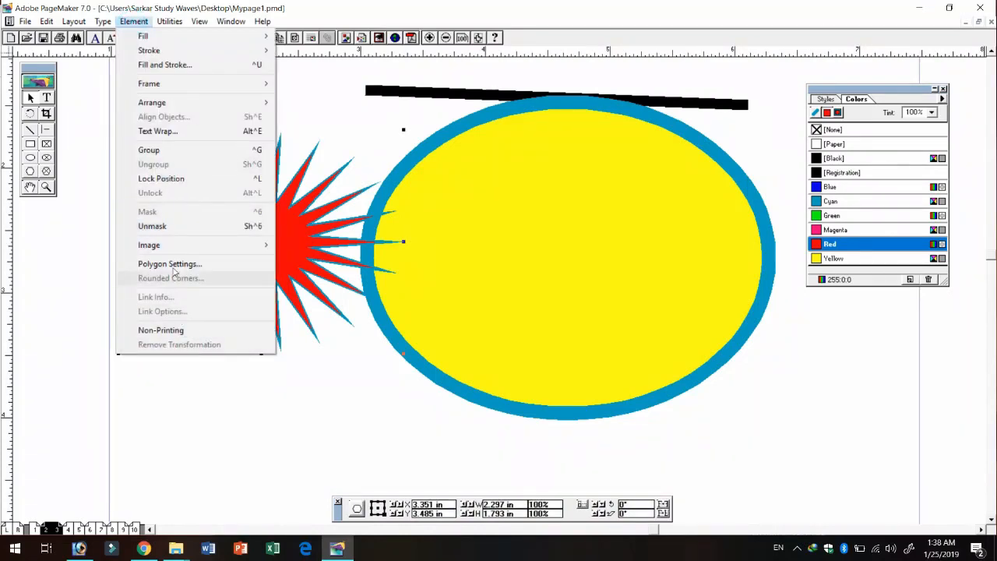
mouse_move(169, 26)
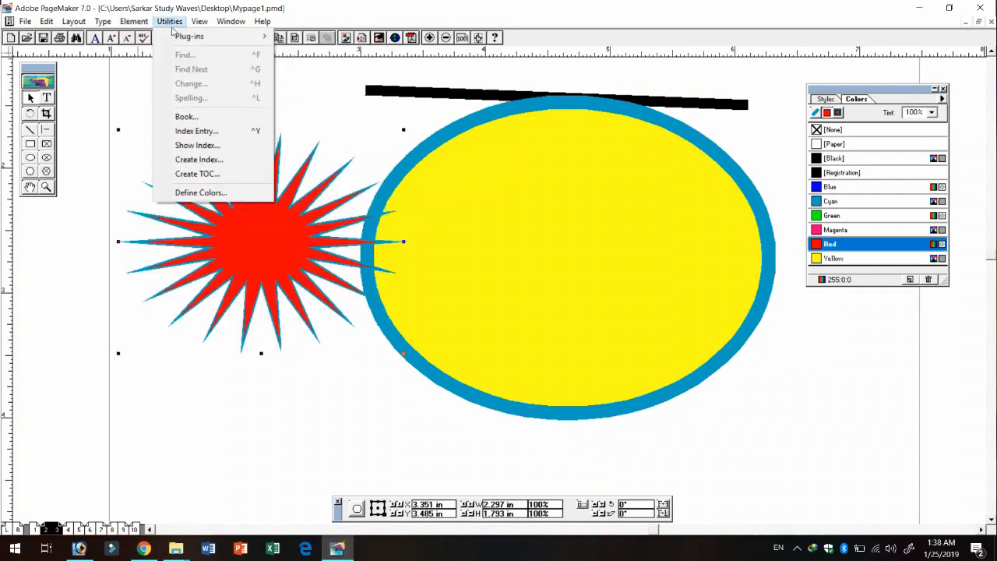
mouse_move(178, 37)
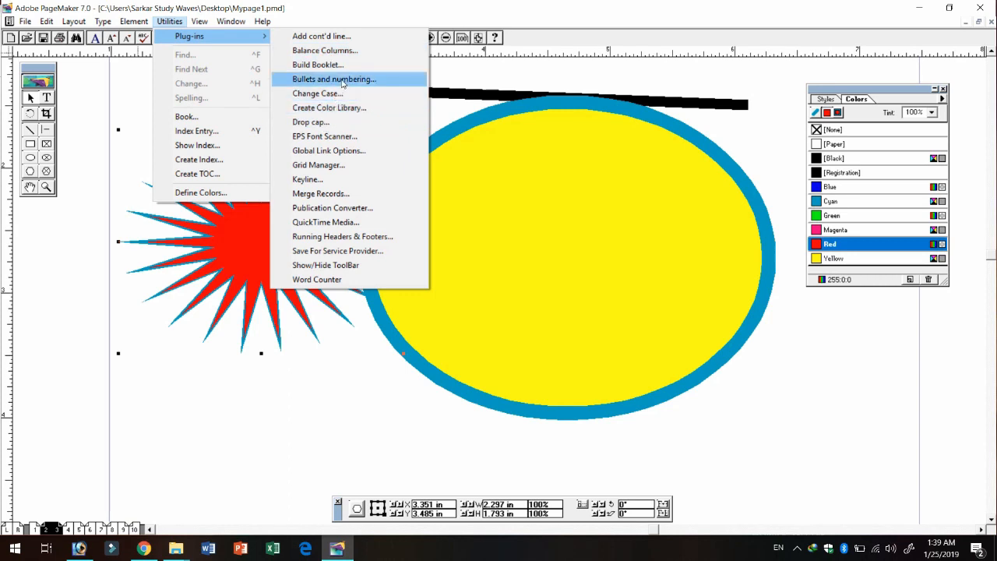
click(324, 382)
click(323, 381)
Go to the spread of pages 8 and 9 and enlarge the start of the Notepad help text.
click(112, 529)
click(134, 529)
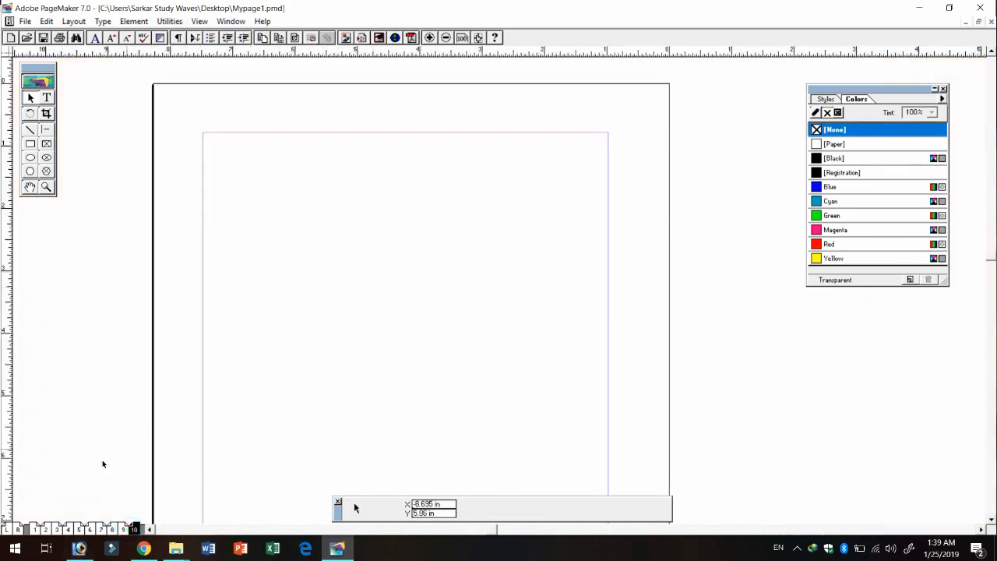
click(111, 529)
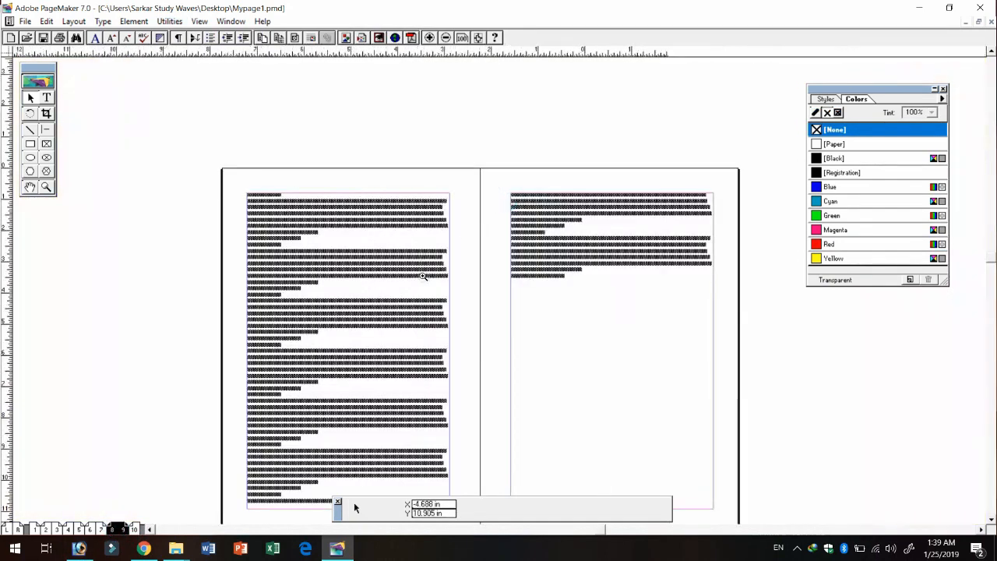
click(423, 277)
click(380, 257)
click(496, 264)
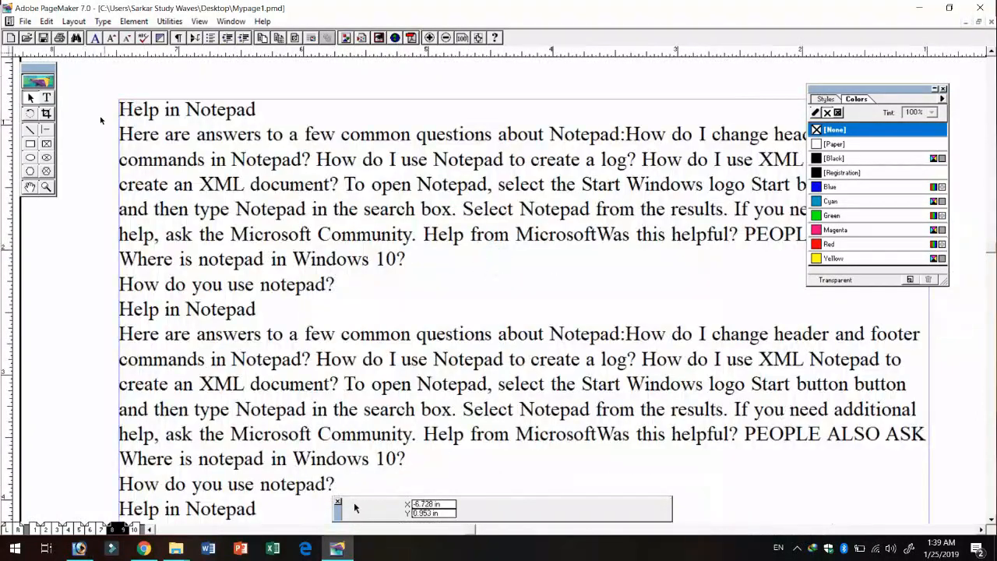
Apply a drop cap 3 lines high to the first "Here are answers" paragraph.
click(46, 97)
click(129, 139)
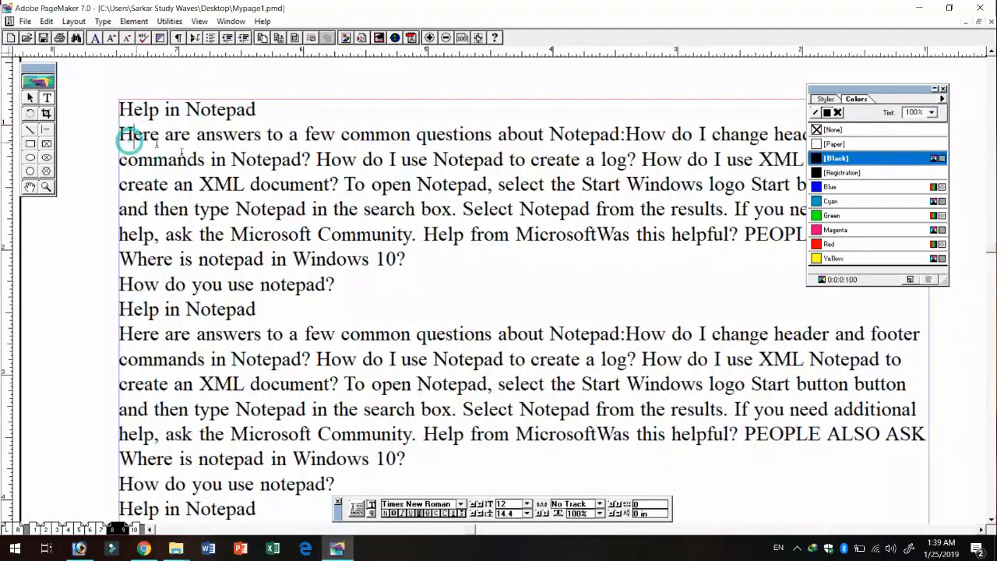
click(169, 21)
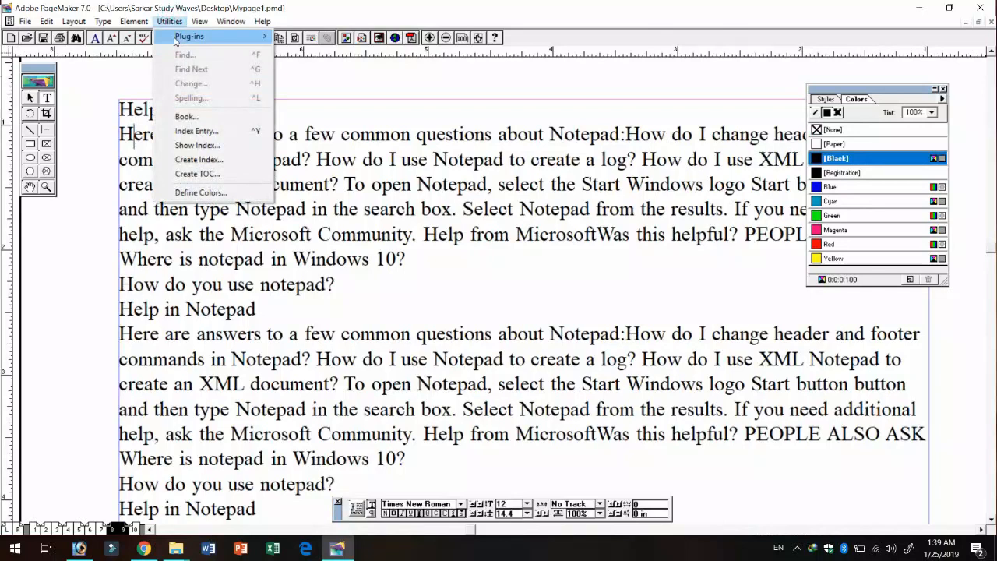
mouse_move(193, 42)
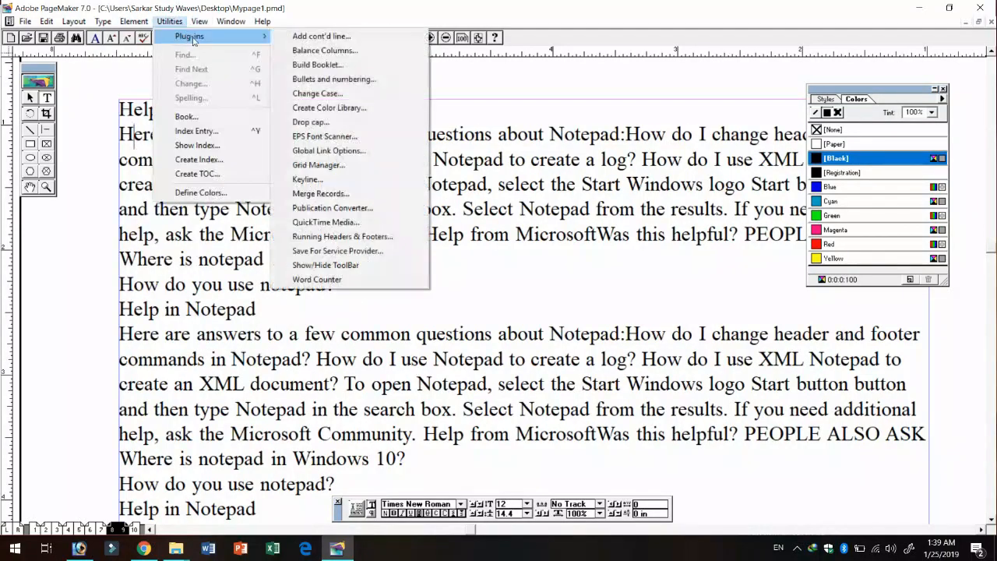
click(311, 122)
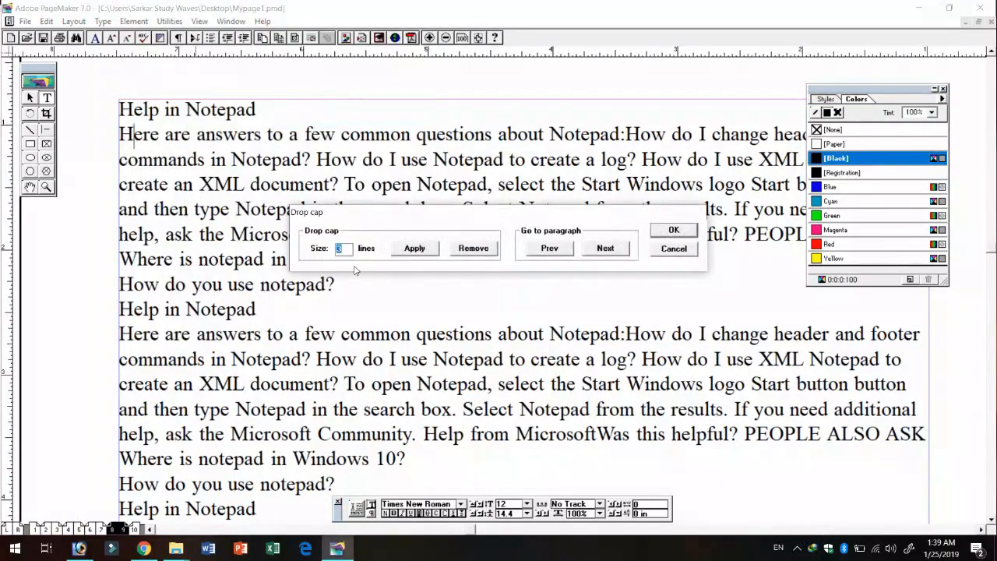
click(417, 249)
click(674, 230)
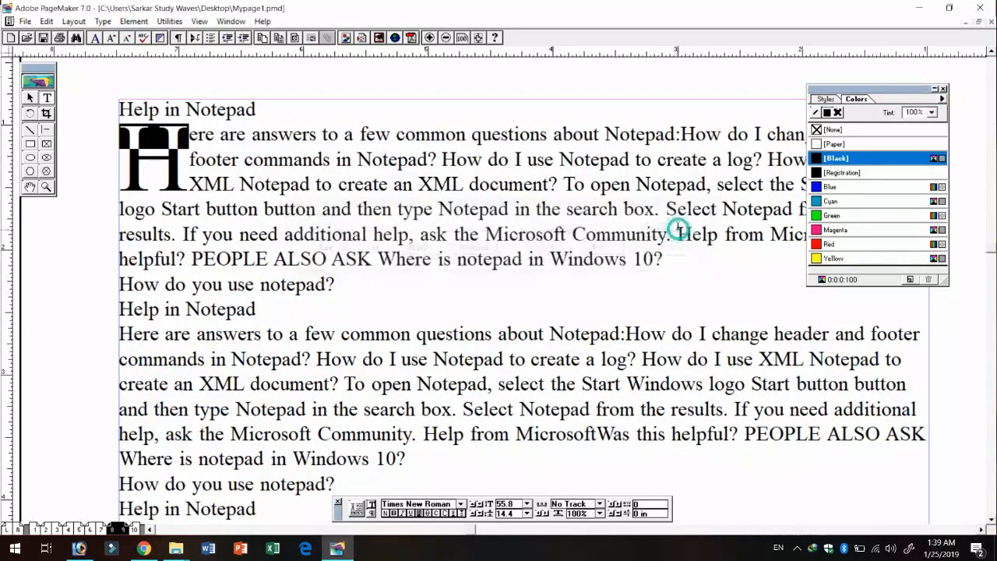
Inspect the first paragraph's drop cap at closer and wider magnifications.
ctrl+click(349, 171)
ctrl+alt+click(265, 290)
click(474, 335)
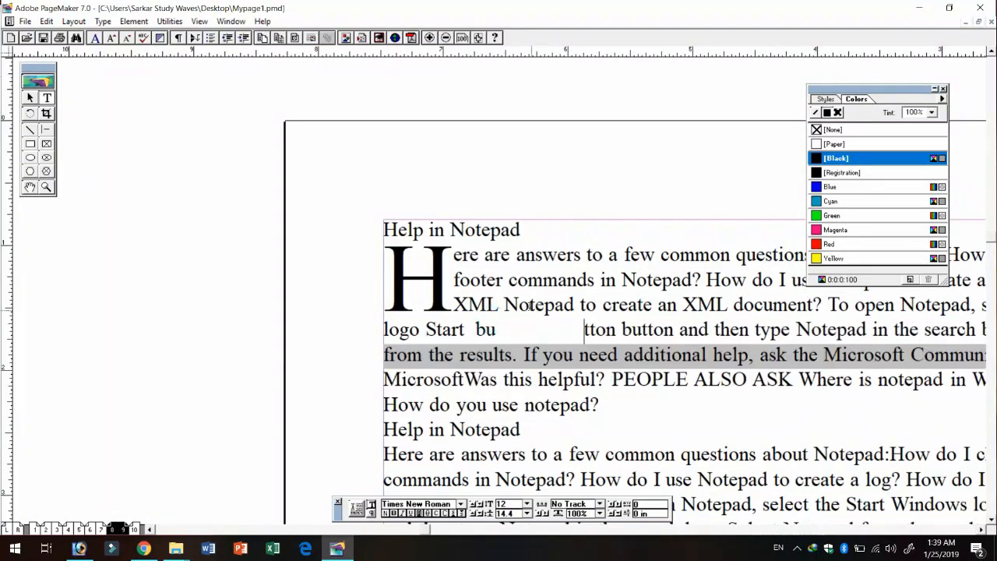
key(ctrl+z)
key(ctrl+minus)
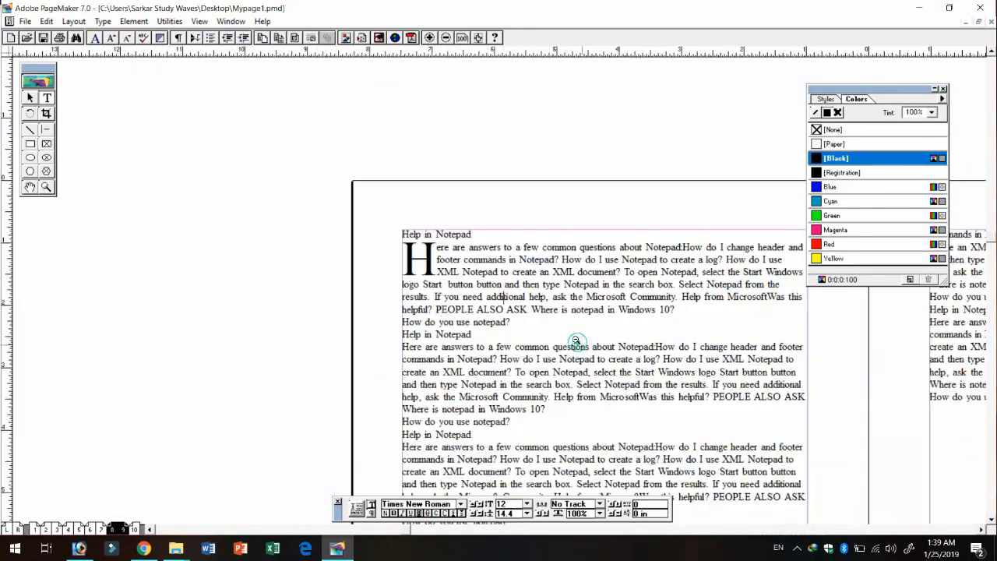
key(ctrl+equal)
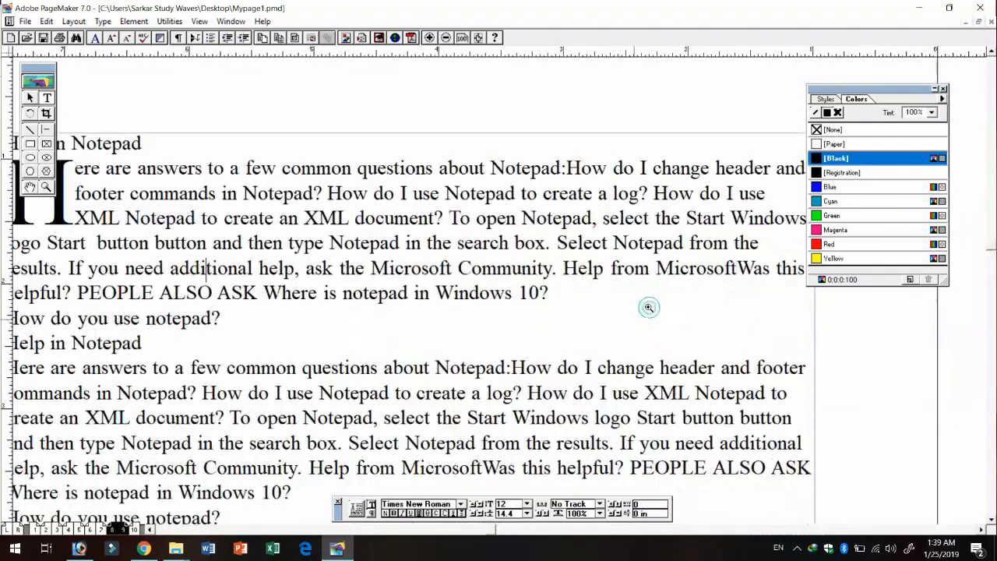
key(ctrl+minus)
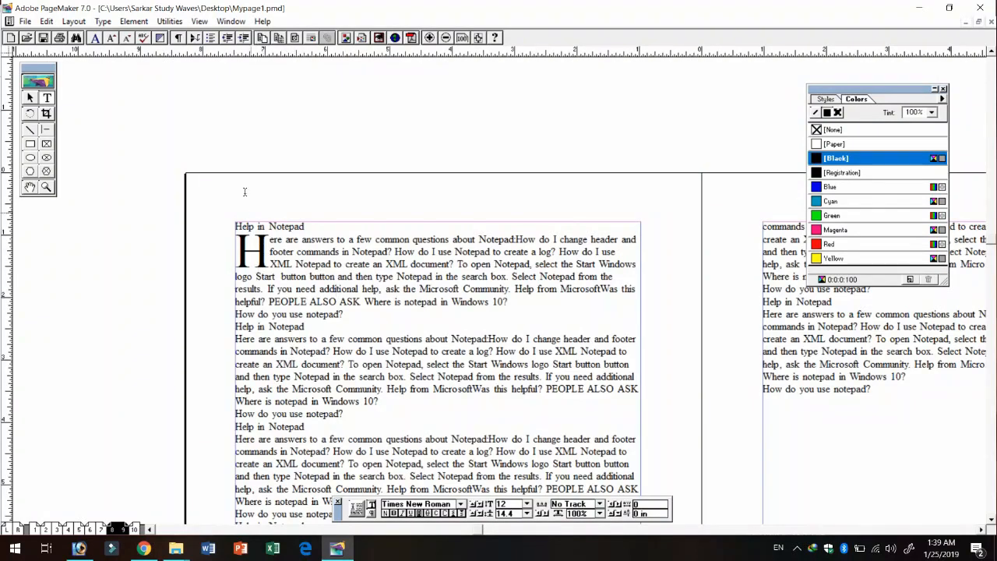
Try to apply a drop cap size of 5 lines to the first paragraph, which already has a drop cap.
click(169, 21)
mouse_move(185, 31)
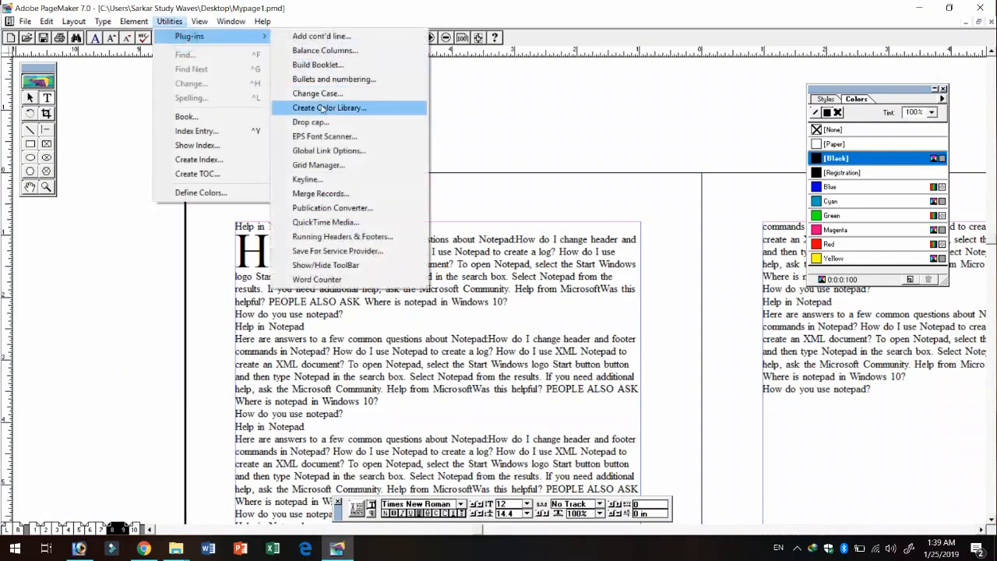
click(320, 120)
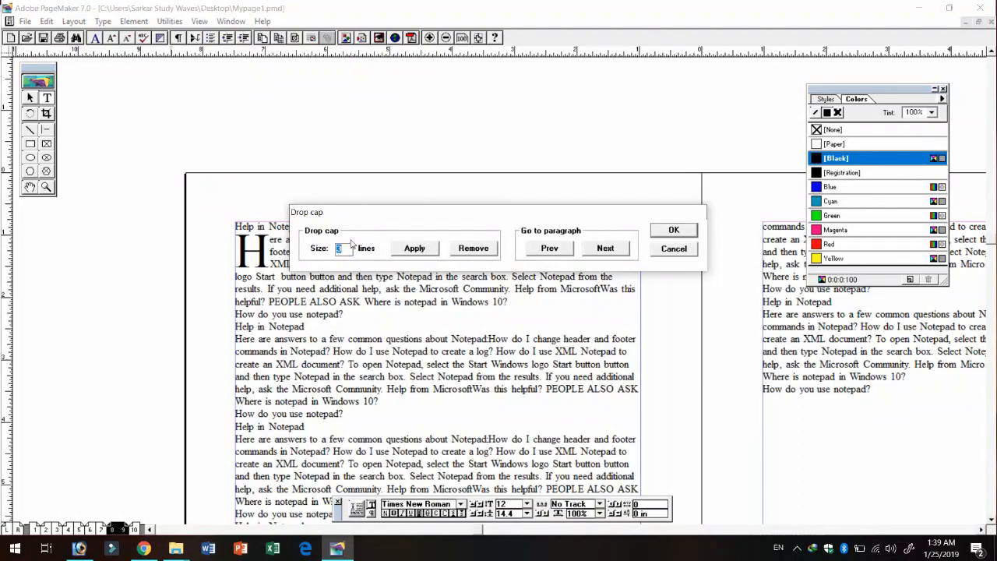
click(419, 250)
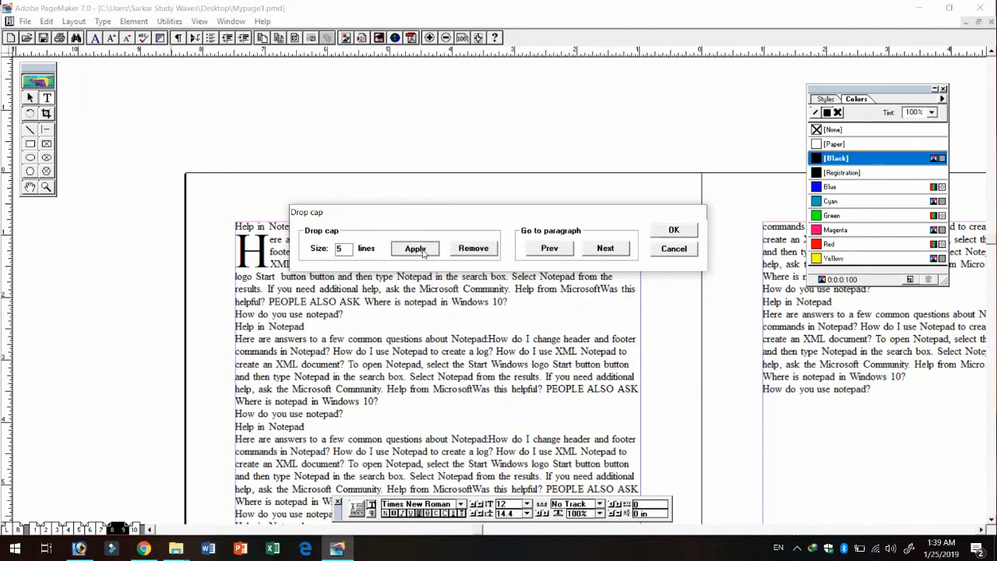
click(502, 365)
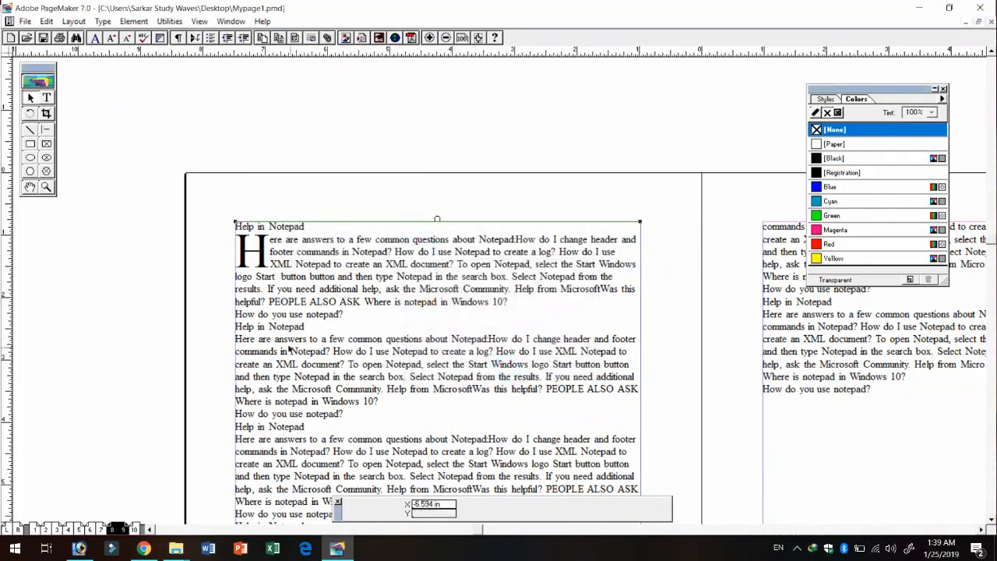
Apply a drop cap 5 lines high to the second "Here are answers" paragraph.
click(47, 98)
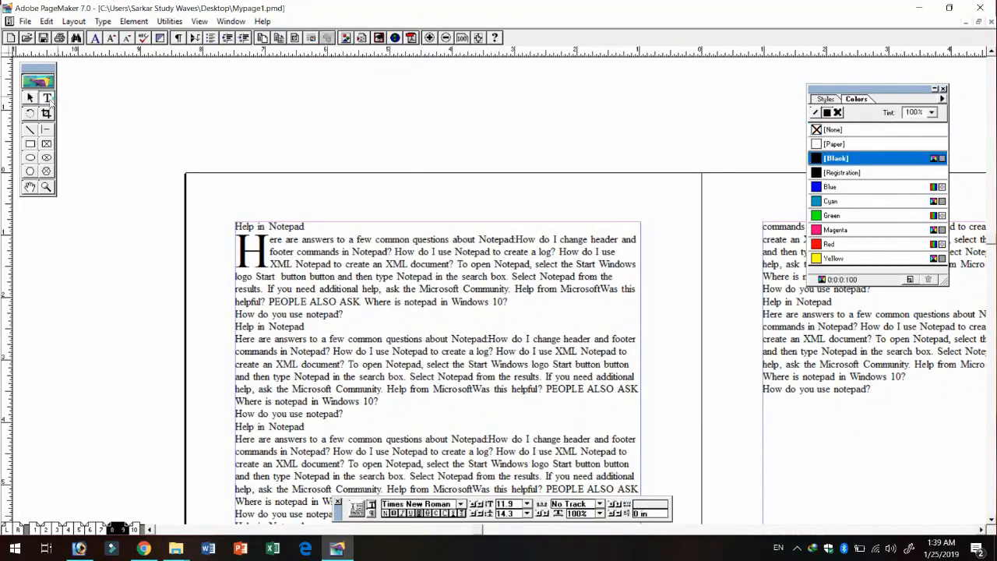
click(282, 346)
click(169, 21)
mouse_move(195, 35)
click(327, 123)
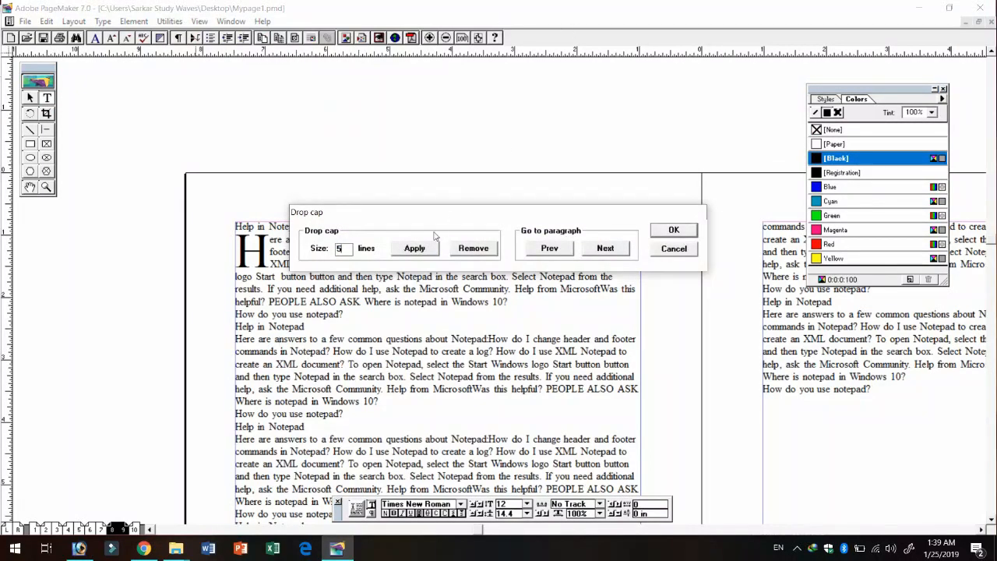
click(414, 248)
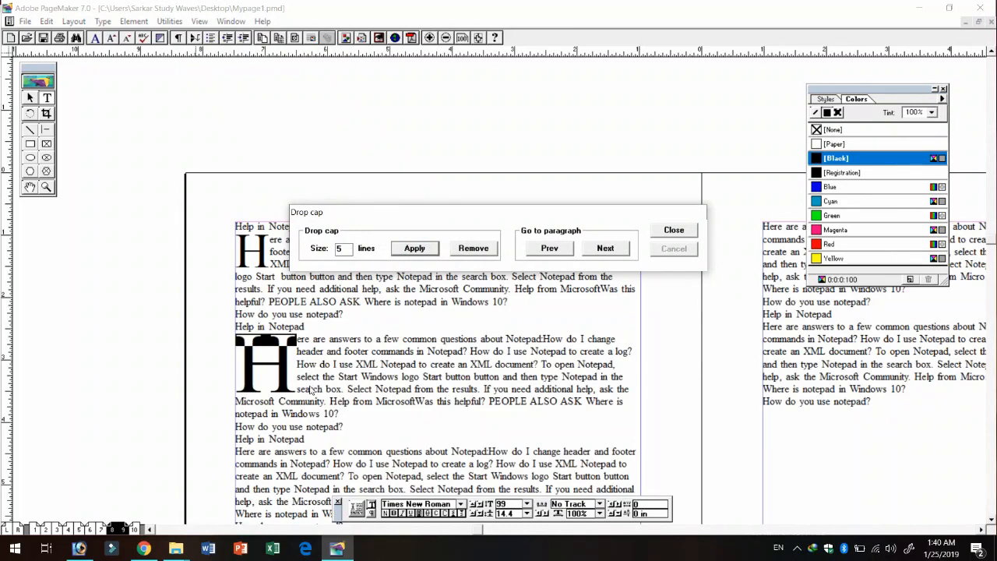
double_click(344, 249)
click(406, 246)
click(509, 370)
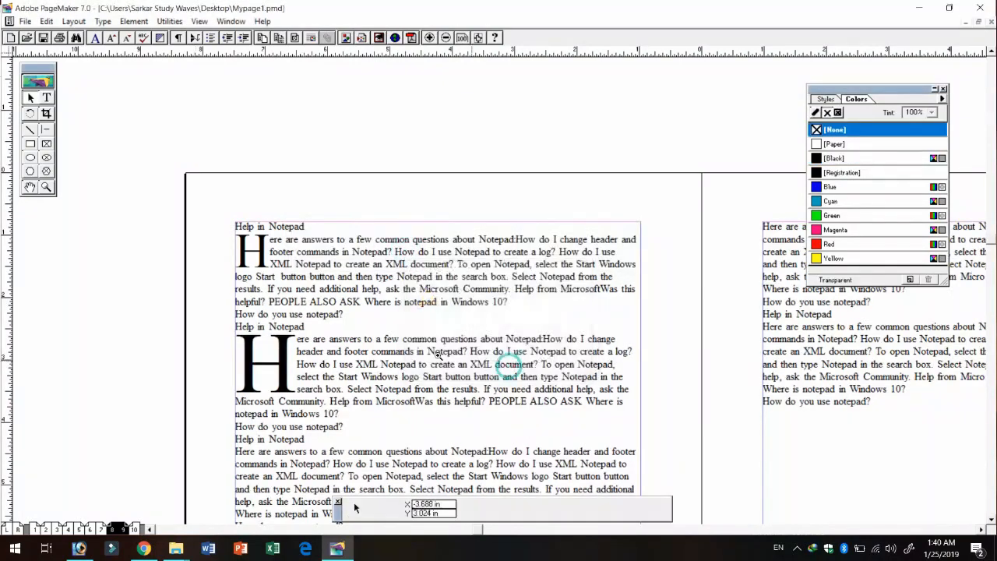
Try to apply a drop cap size of 3 lines to the second "Here are answers" paragraph, which already has a drop cap.
key(ctrl+2)
click(47, 99)
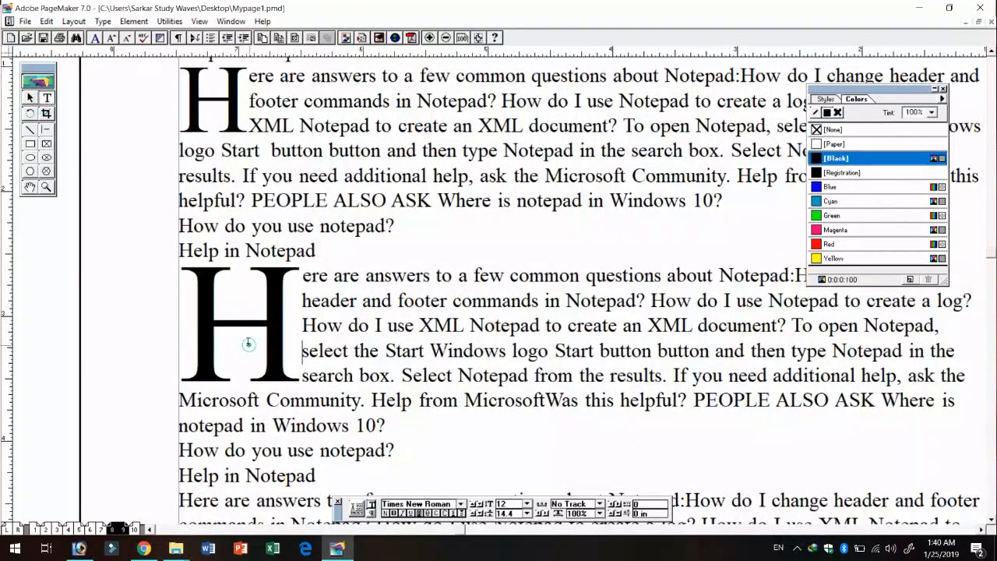
click(169, 21)
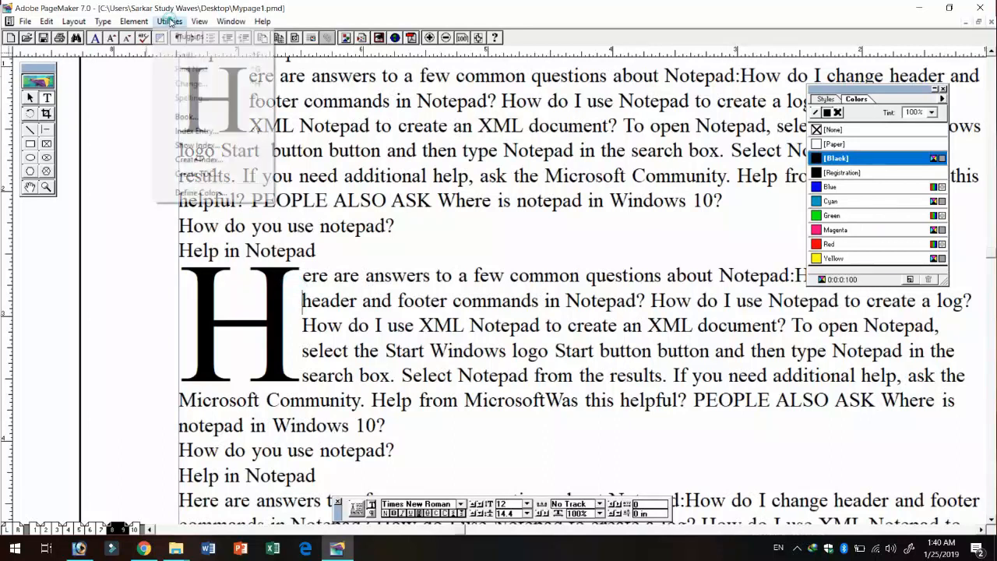
mouse_move(194, 35)
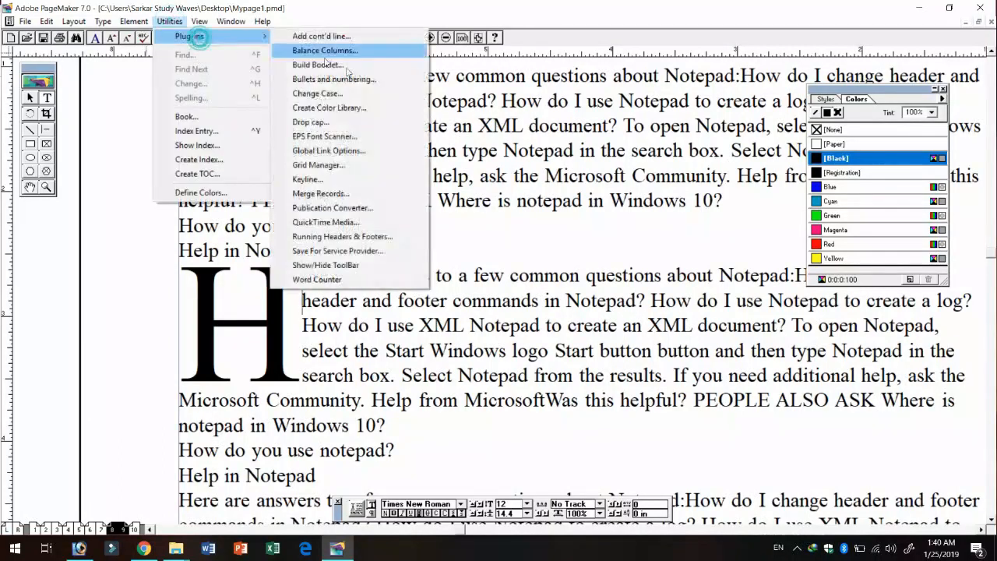
click(327, 122)
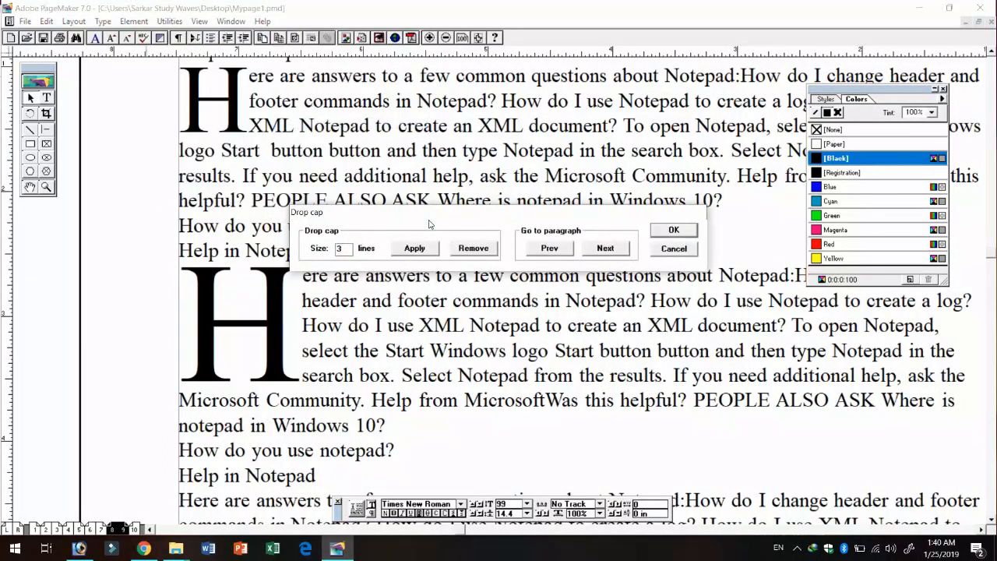
key(Return)
click(498, 363)
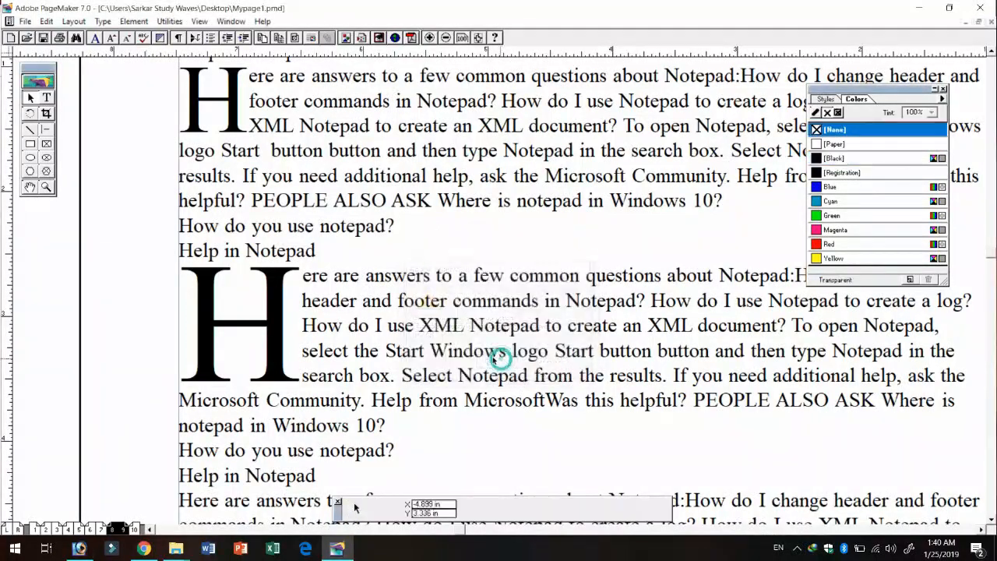
Apply a drop cap 2 lines high to the third "Here are answers" paragraph.
ctrl+click(508, 393)
ctrl+alt+click(441, 377)
ctrl+alt+click(438, 376)
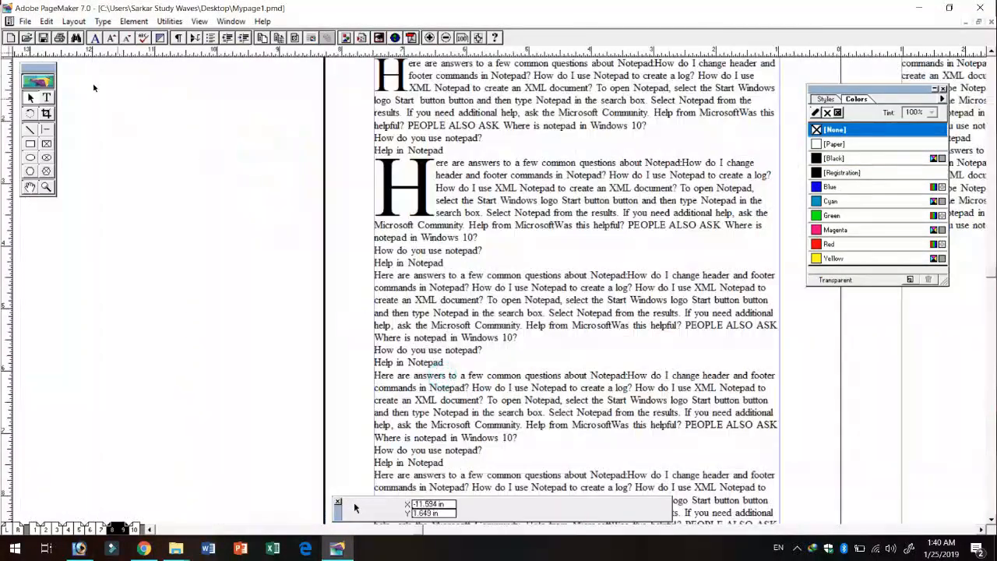
click(424, 290)
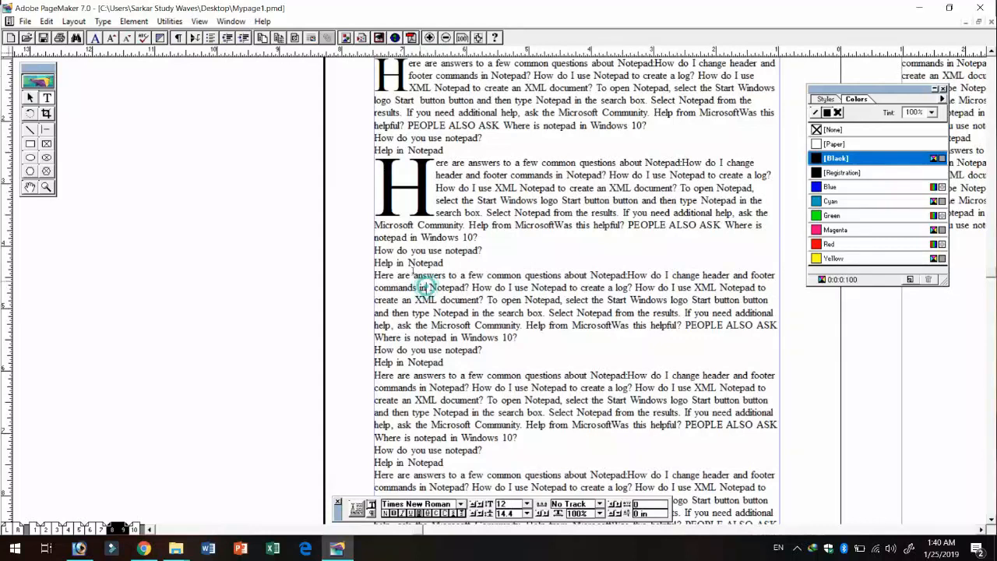
click(169, 21)
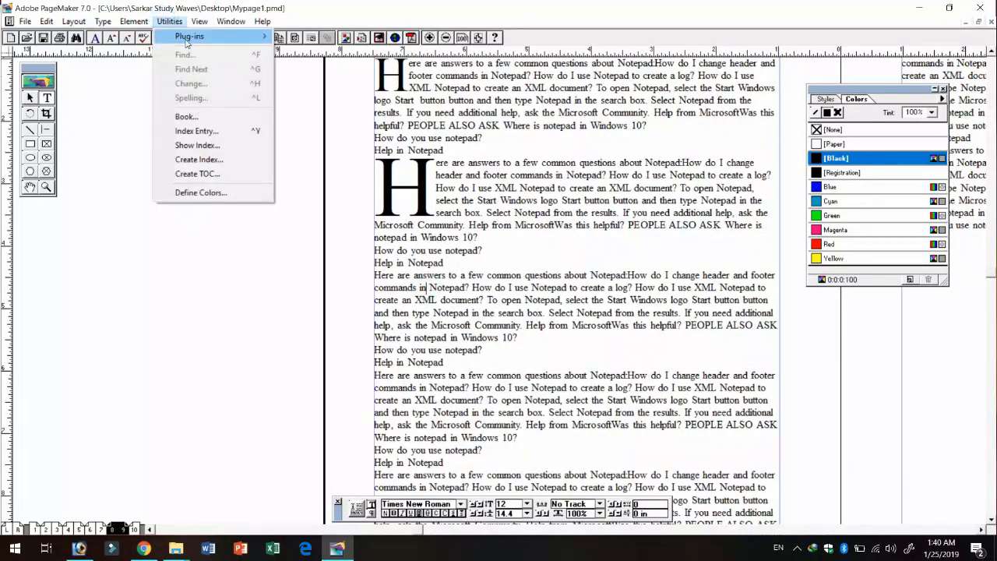
mouse_move(191, 36)
click(338, 122)
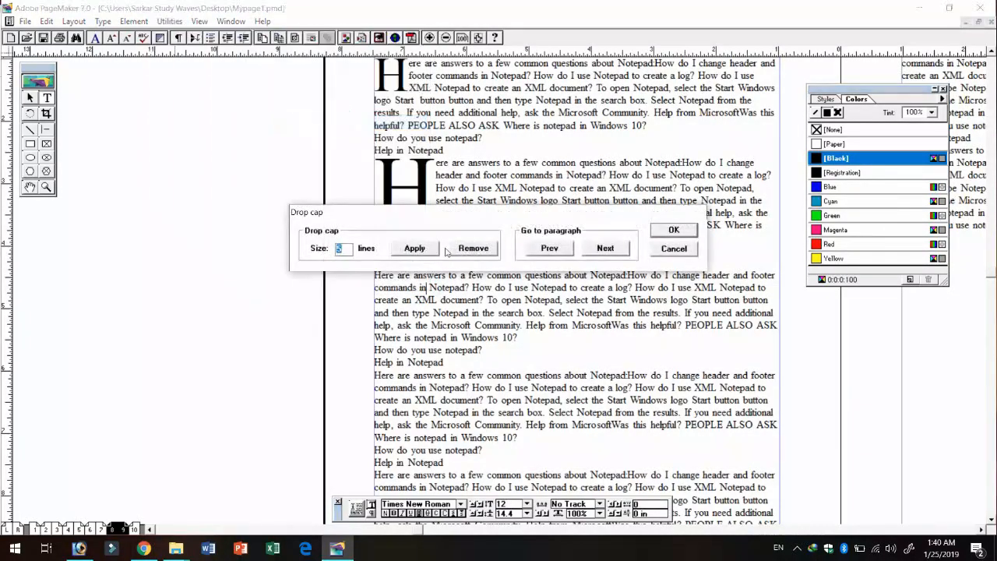
key(Return)
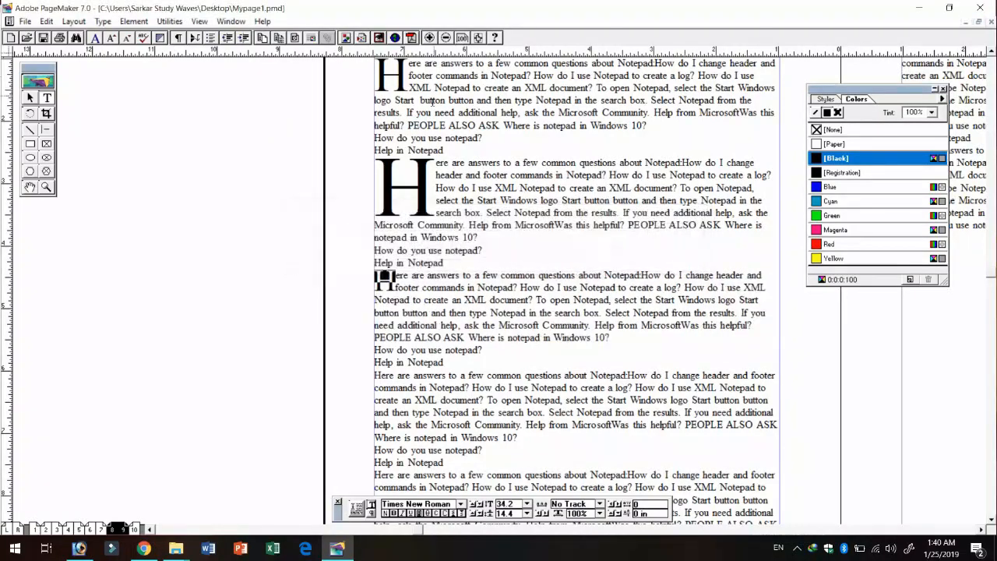
key(ctrl+2)
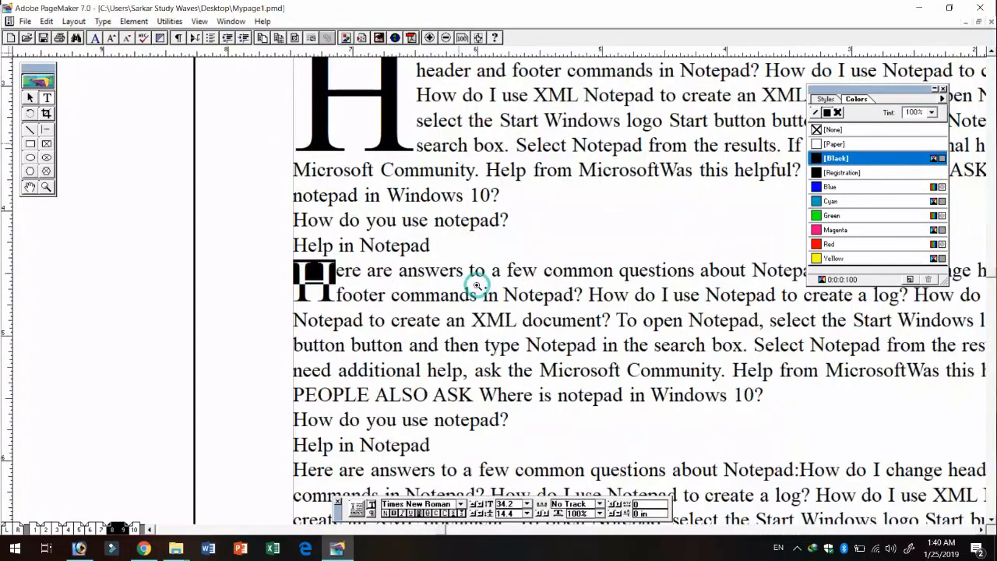
Add the lines DCA, PGDCA and MCA after "How do you use notepad?", above the third drop-cap paragraph's heading.
click(169, 21)
mouse_move(189, 41)
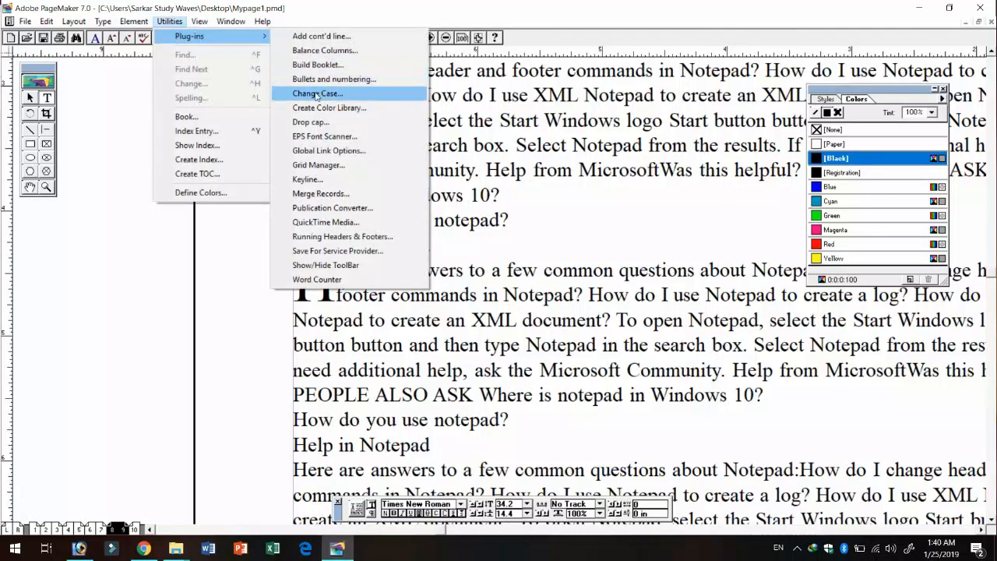
click(49, 101)
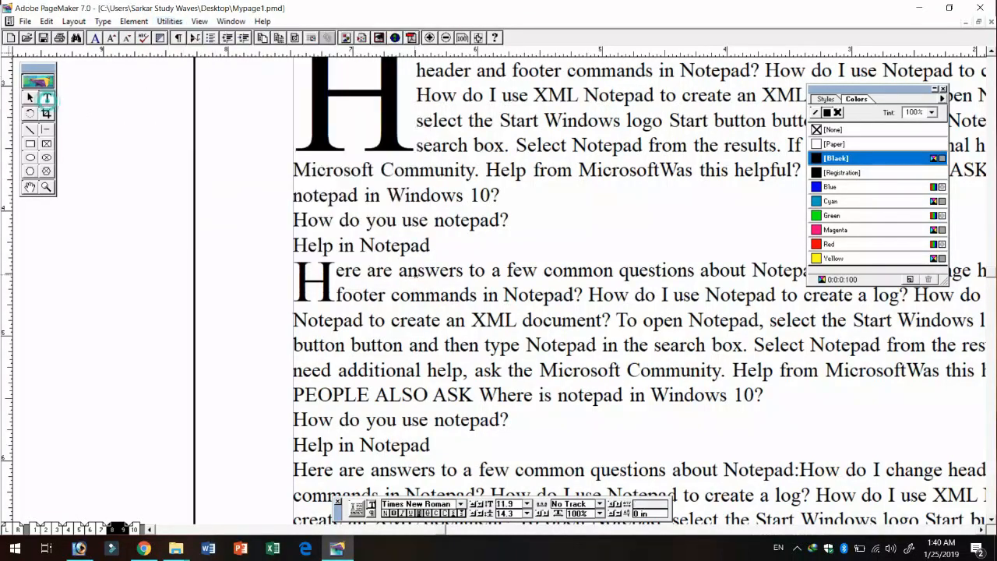
click(512, 223)
key(Return)
text(DCA)
key(Return)
text(PGDCA)
key(Return)
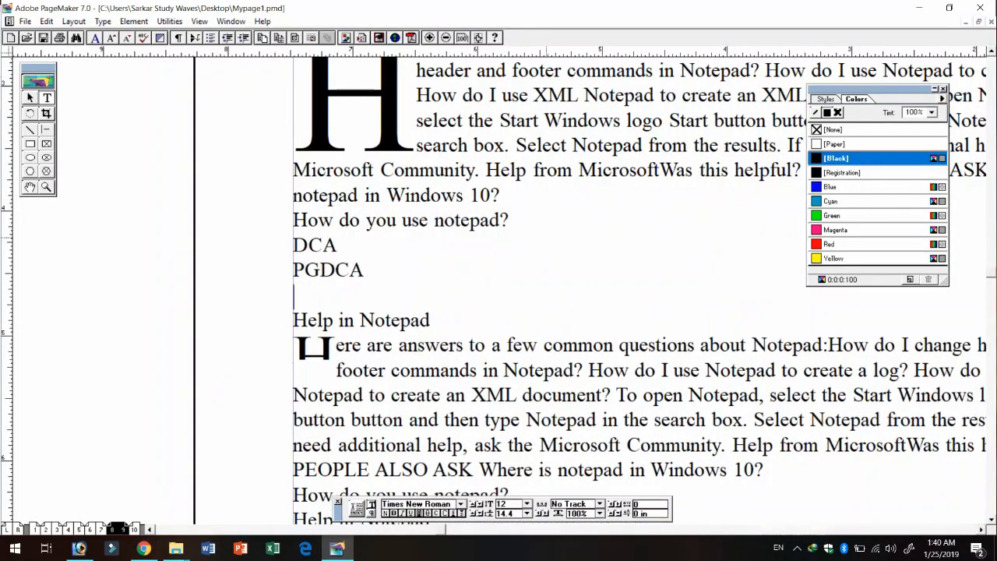
text(MCA)
Apply the filled-square bullet style to the selected DCA, PGDCA and MCA lines using Bullets and numbering.
drag(351, 287, 293, 245)
click(169, 21)
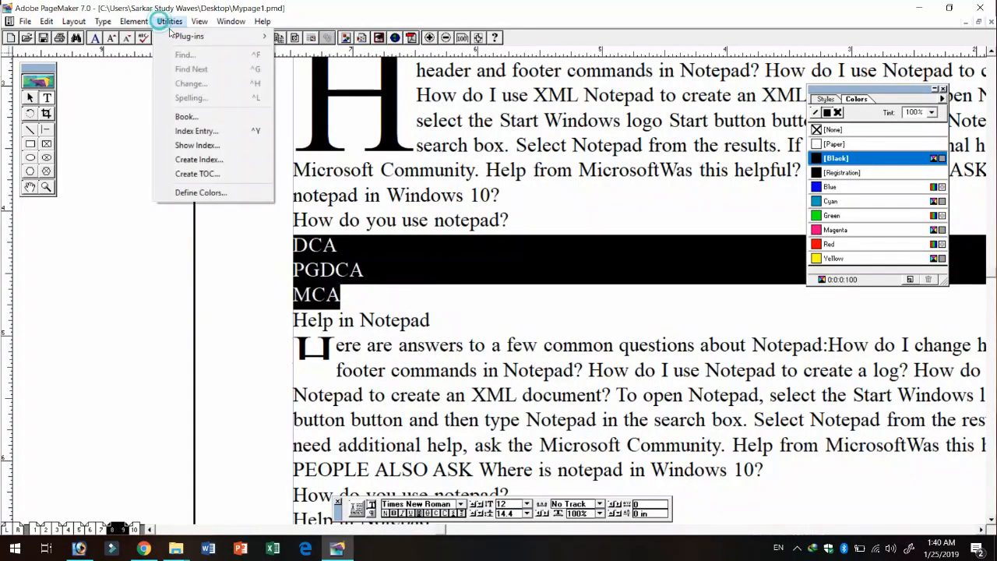
mouse_move(187, 36)
click(327, 80)
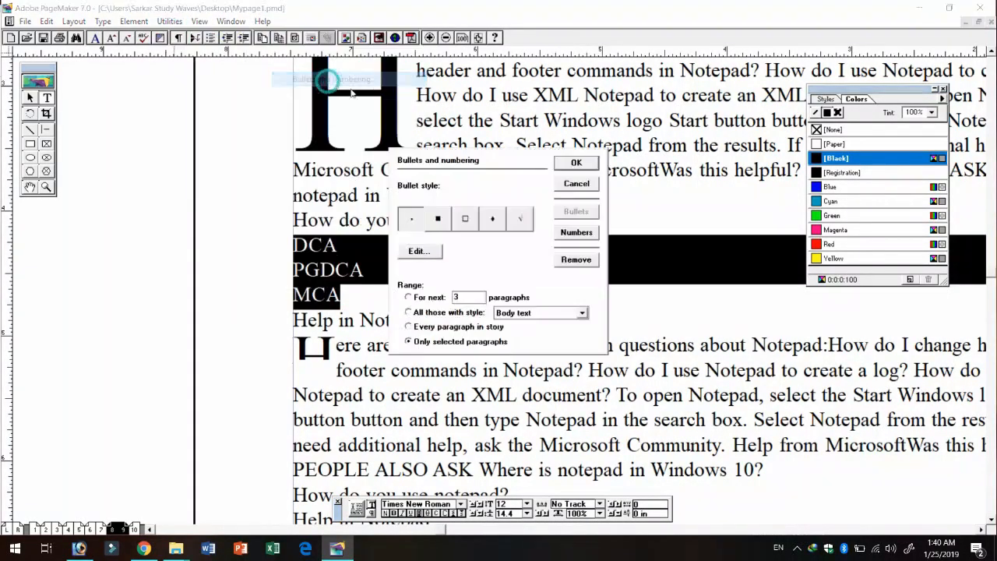
click(439, 219)
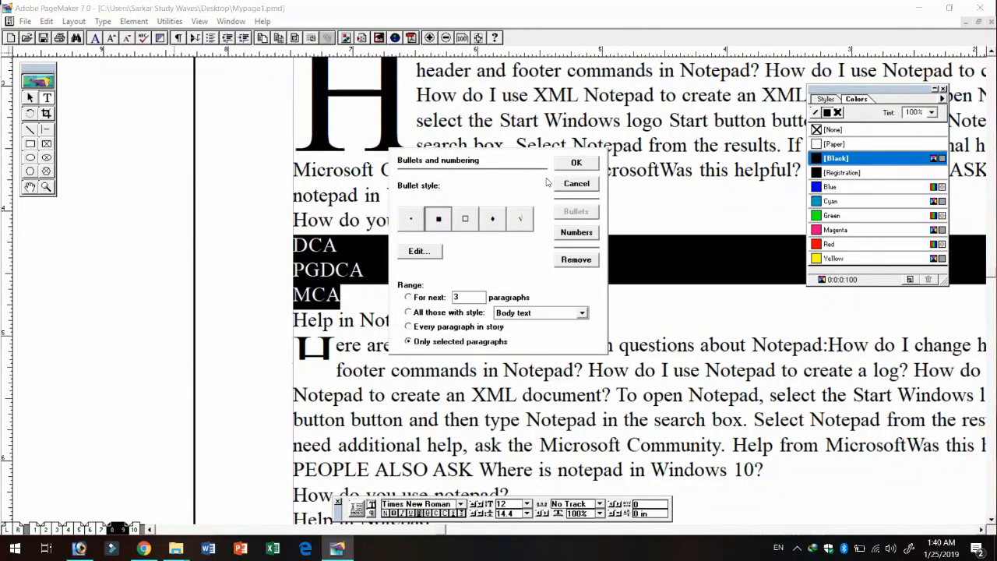
click(575, 164)
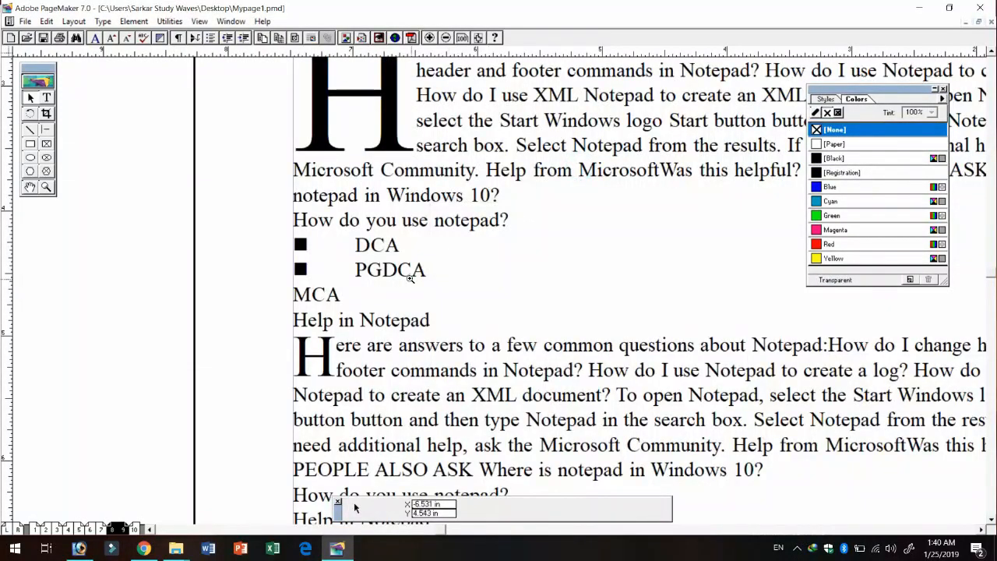
click(411, 278)
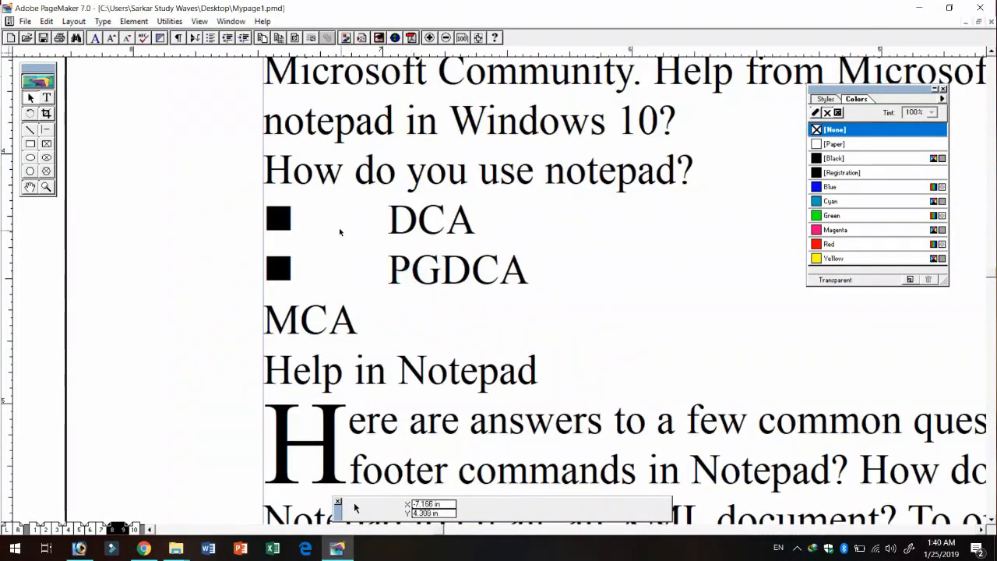
Apply Arabic numeral numbering starting at 1 with no separator to the bulleted DCA and PGDCA lines.
click(47, 97)
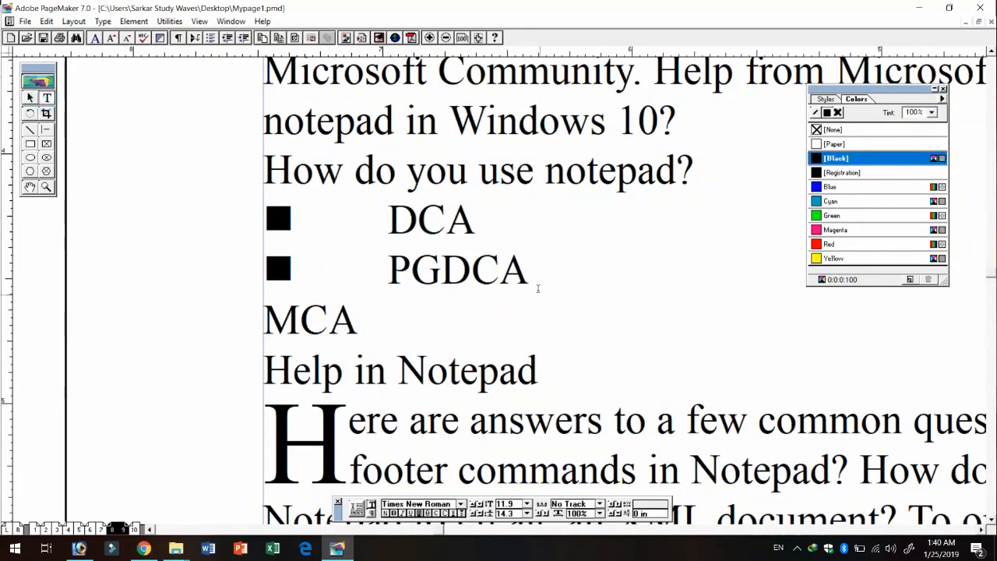
drag(536, 284, 265, 204)
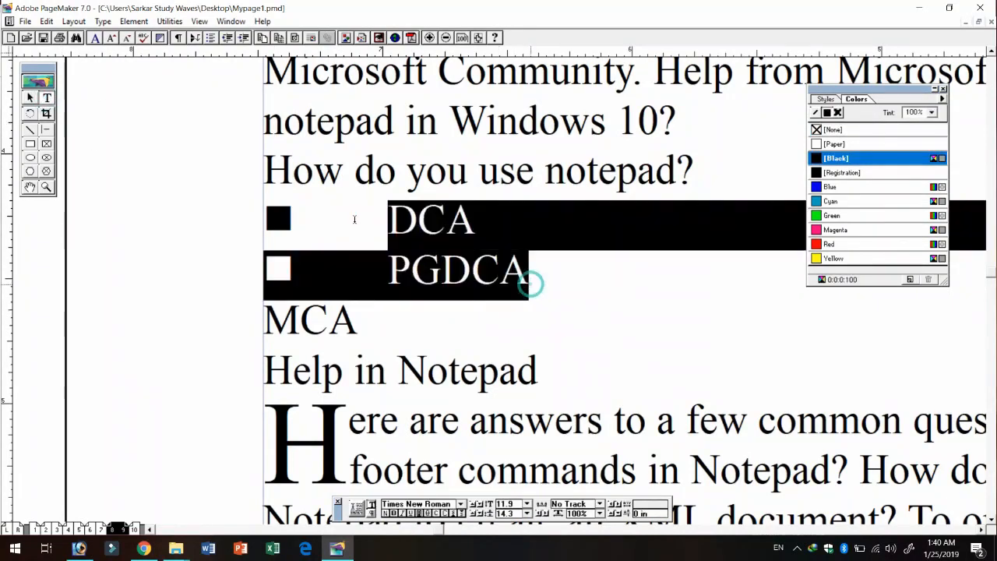
click(169, 21)
mouse_move(195, 33)
click(351, 81)
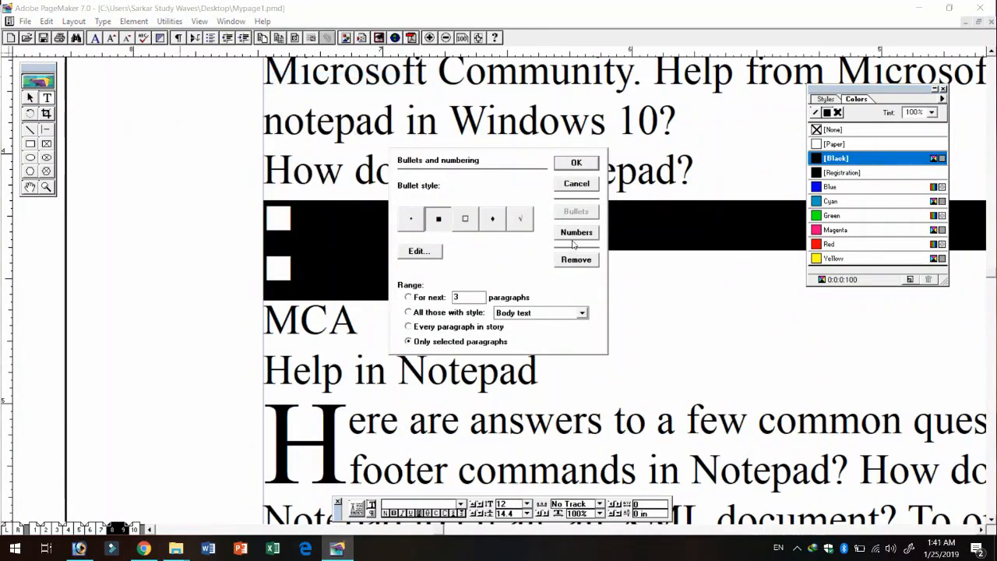
click(575, 235)
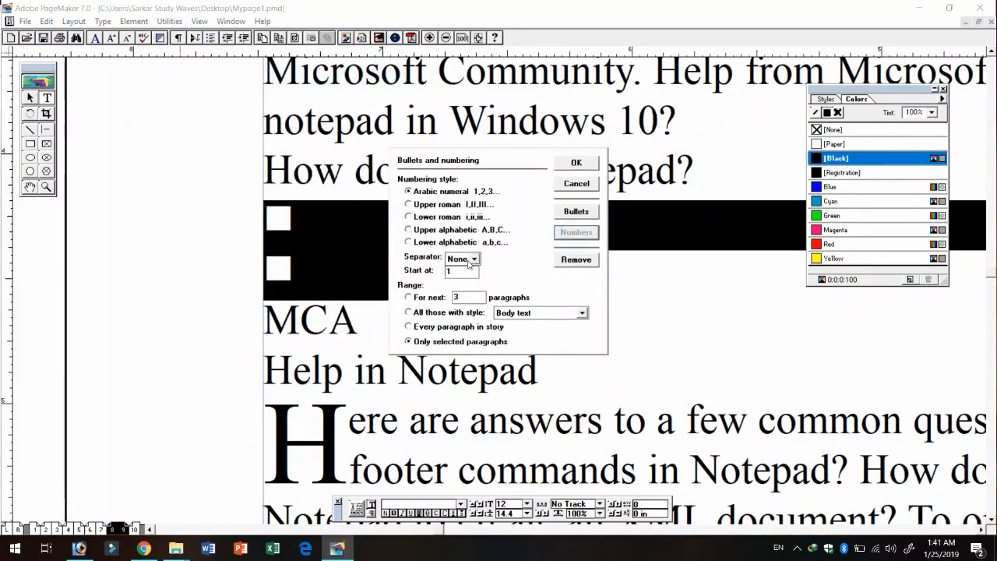
click(565, 165)
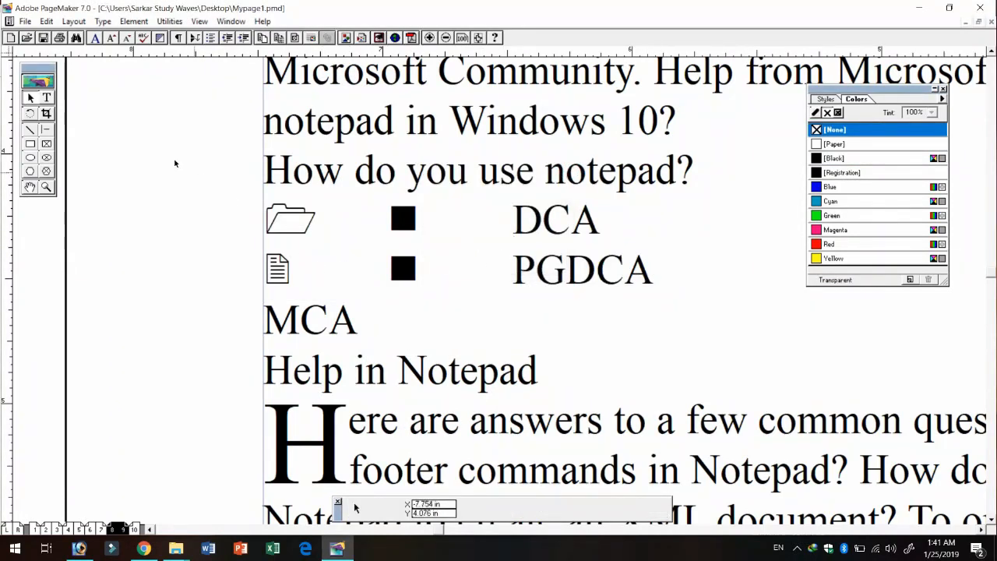
Apply upper roman numbering starting at 1 with no separator to the "Help in Notepad" line below MCA.
click(47, 97)
click(546, 371)
click(169, 21)
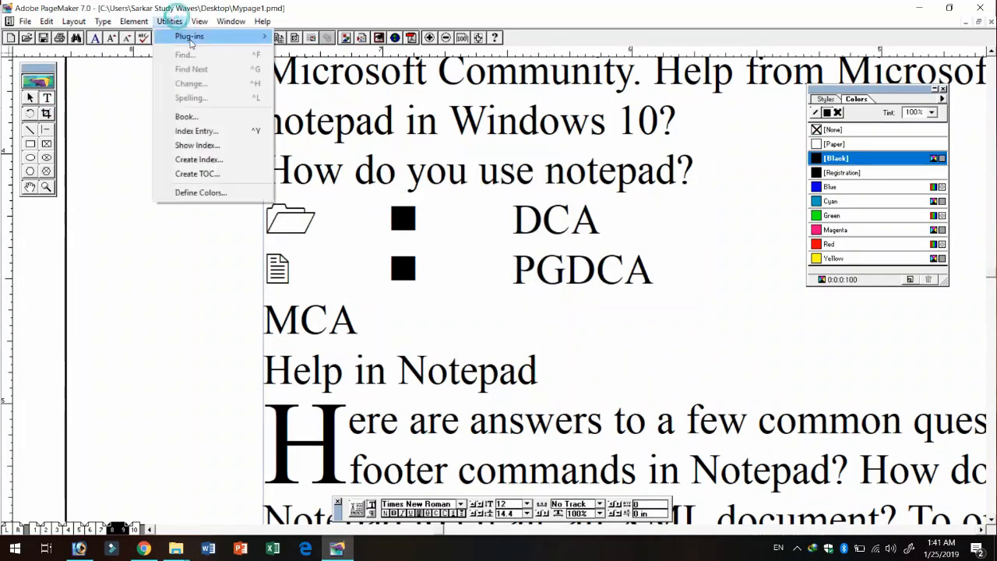
mouse_move(191, 36)
click(334, 78)
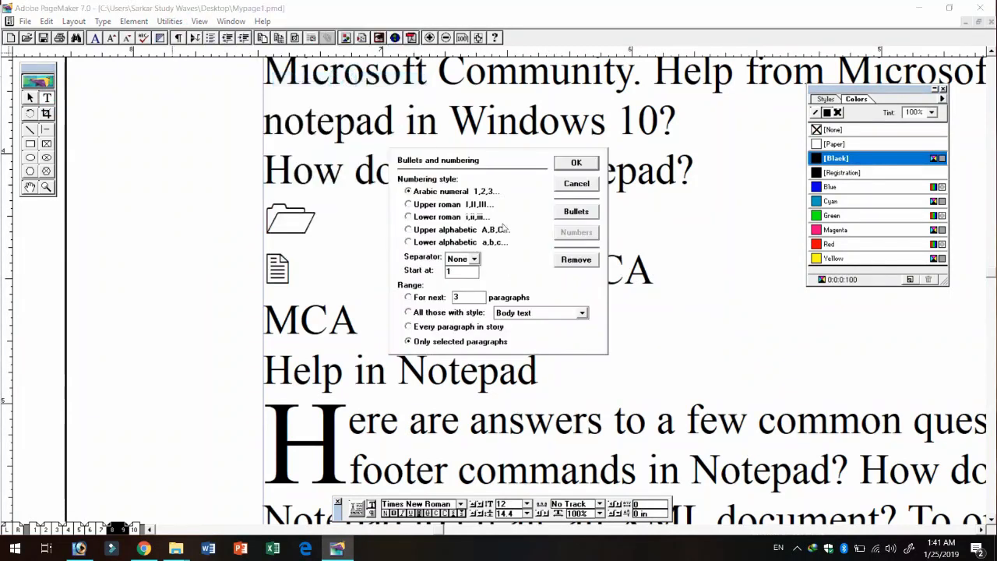
click(433, 205)
click(577, 162)
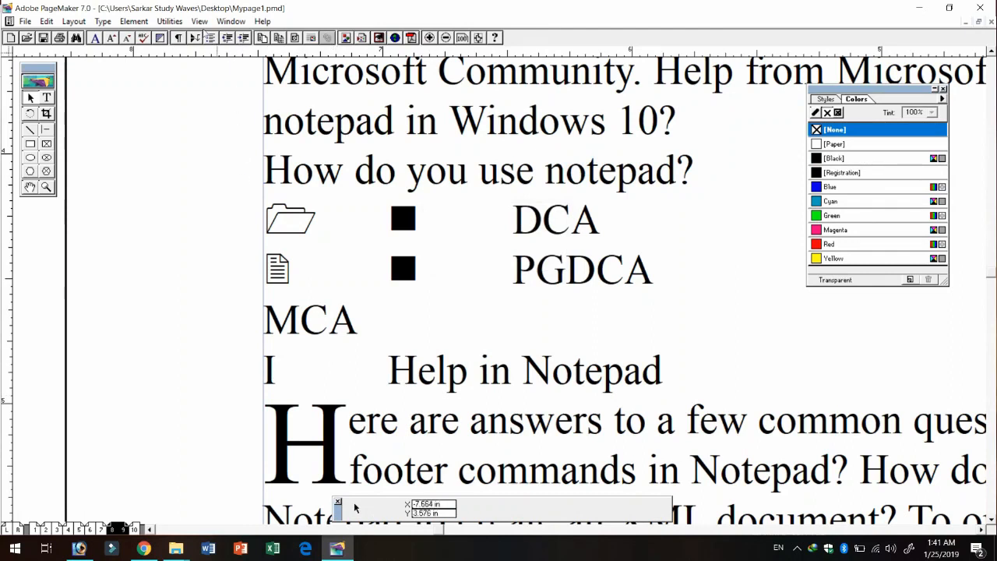
Examine the Grid Manager plug-in's column and guide options for pages 8 and 9, and close it without applying.
click(169, 21)
mouse_move(189, 36)
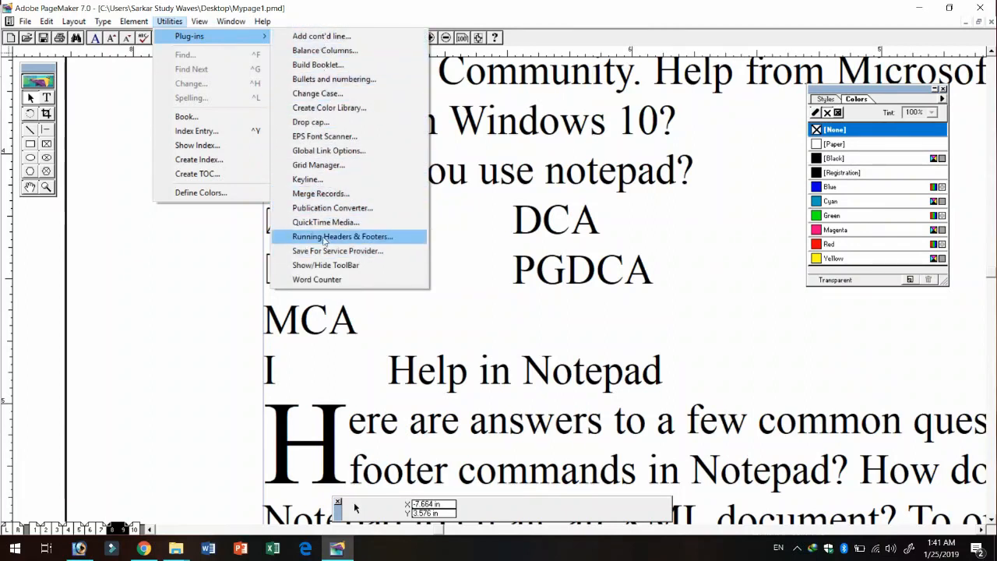
click(321, 165)
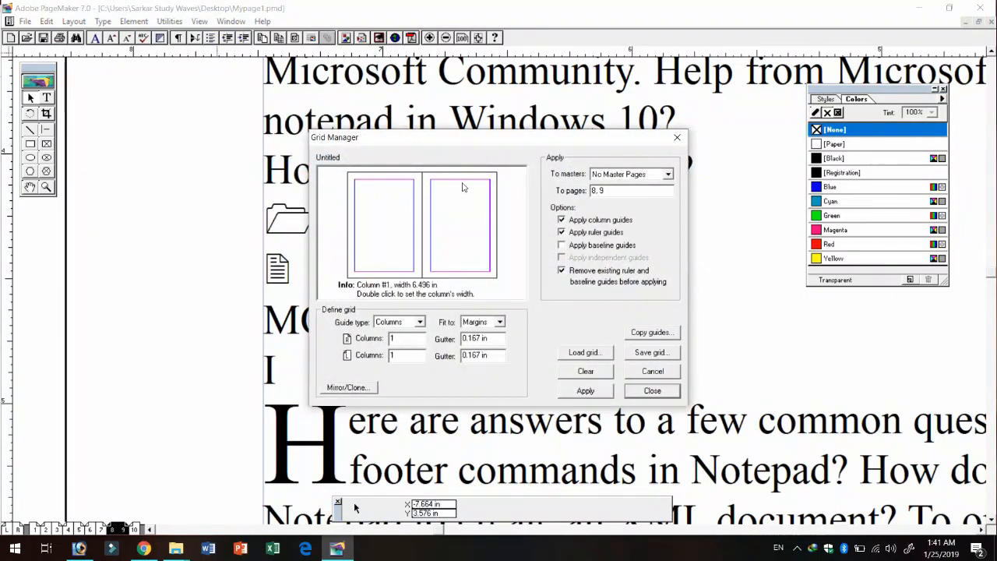
click(647, 378)
Try zooming in further on pages 8 and 9, and zoom out twice to actual size.
click(170, 21)
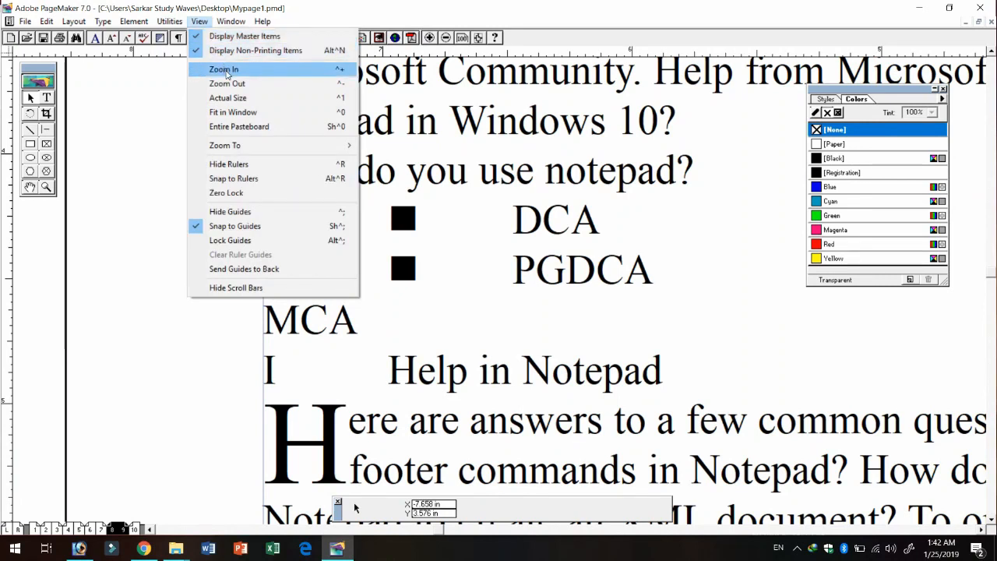
click(226, 70)
click(192, 22)
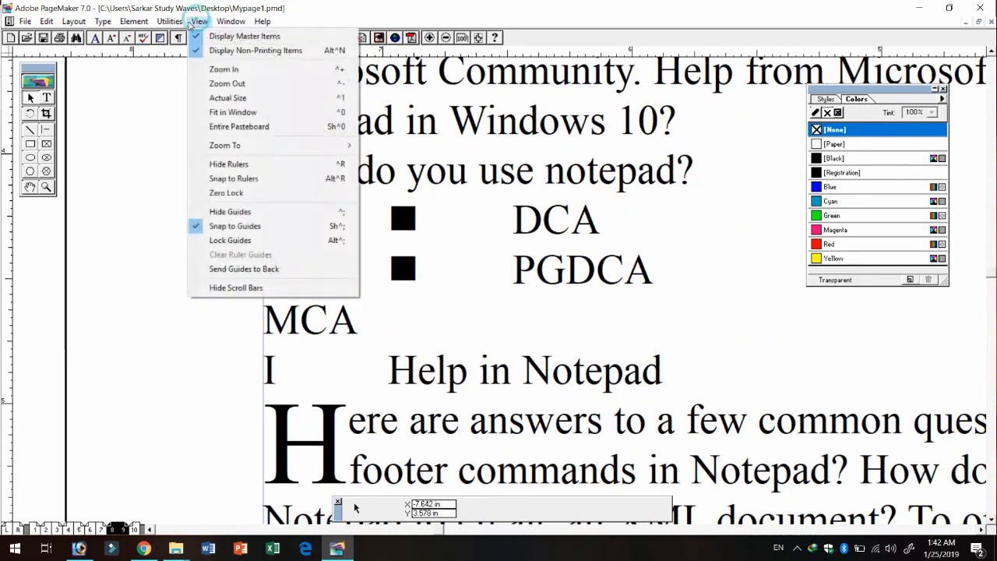
click(225, 69)
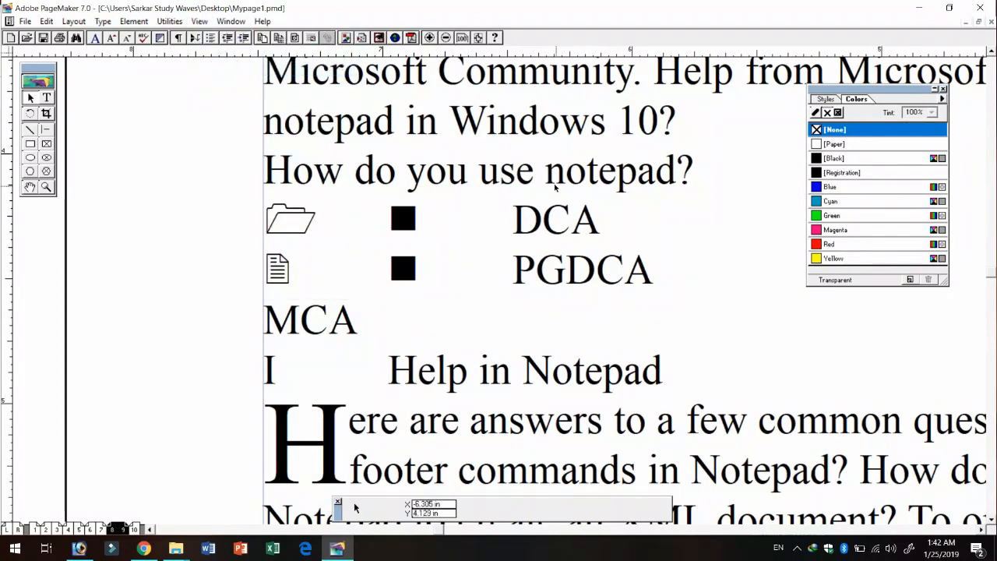
click(199, 21)
click(233, 83)
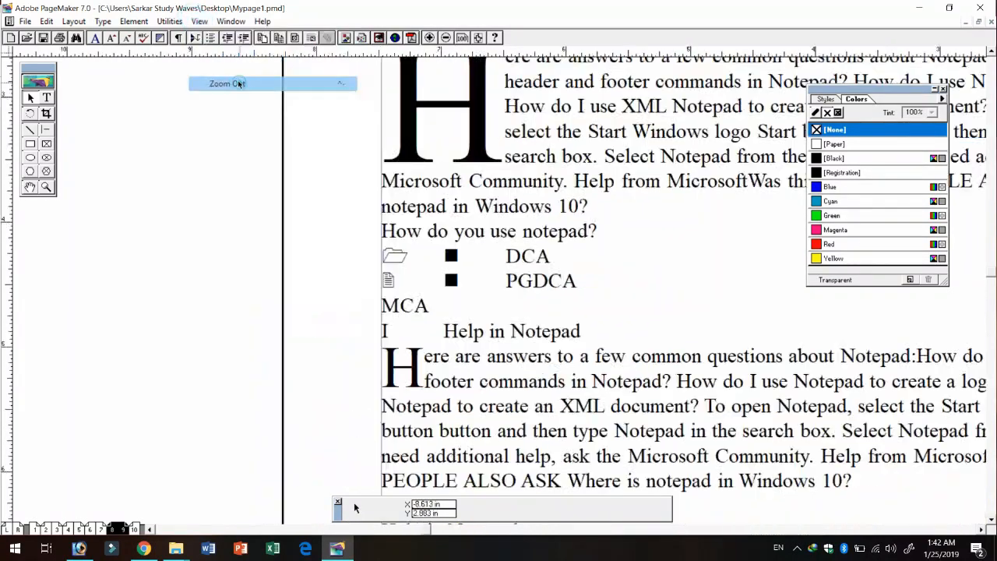
click(199, 21)
click(233, 84)
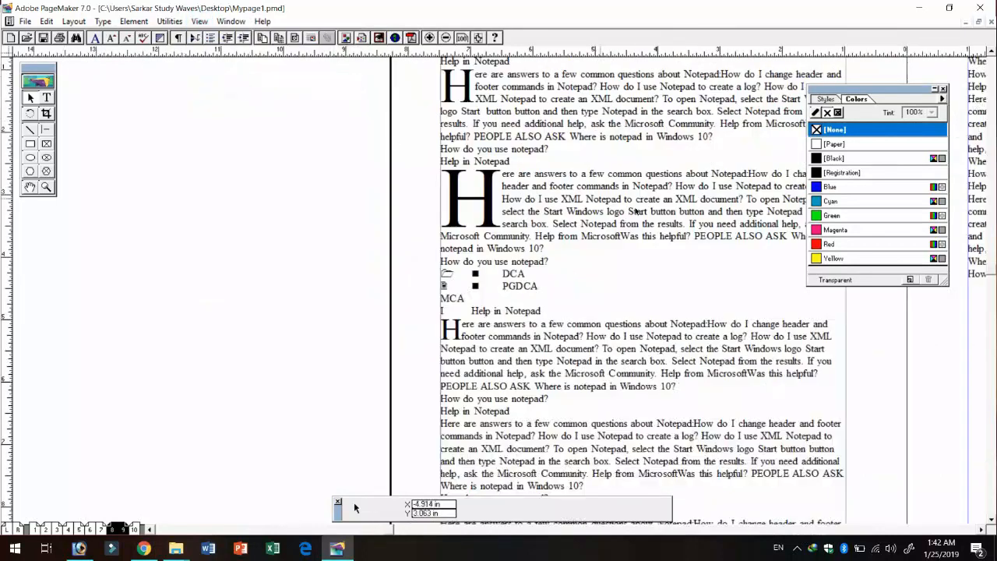
Fit pages 8 and 9 in the window, and zoom out to view the entire pasteboard.
click(199, 21)
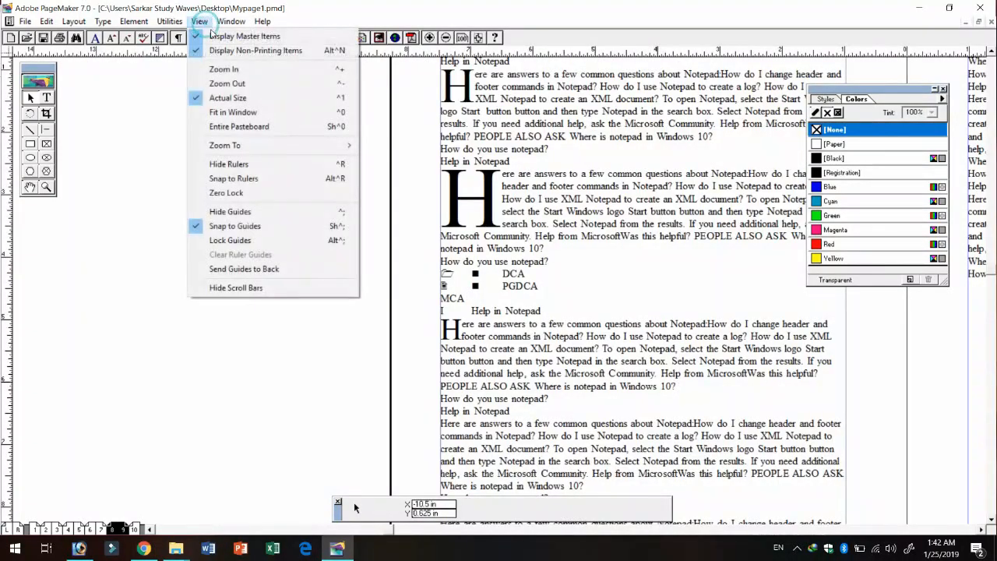
click(251, 115)
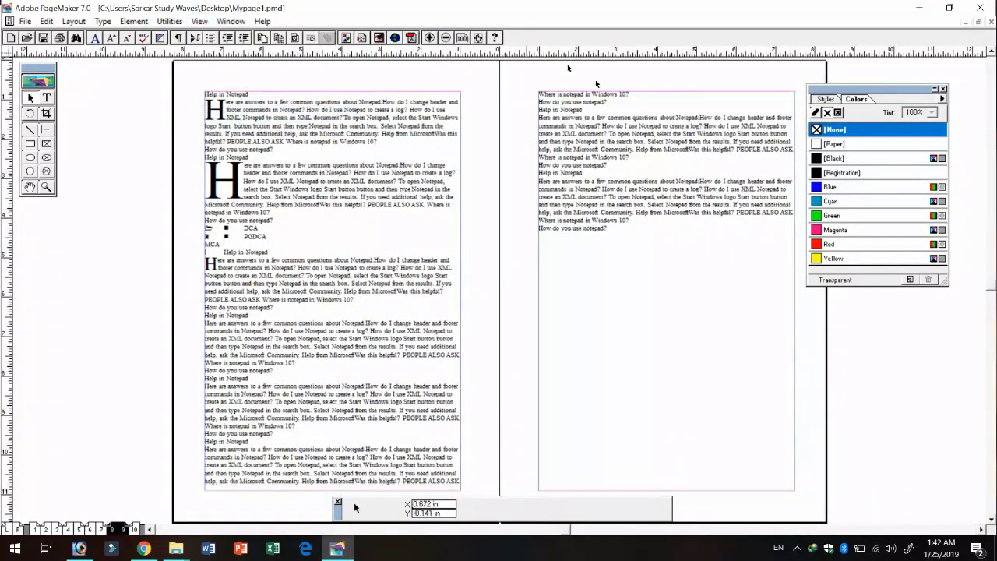
click(195, 21)
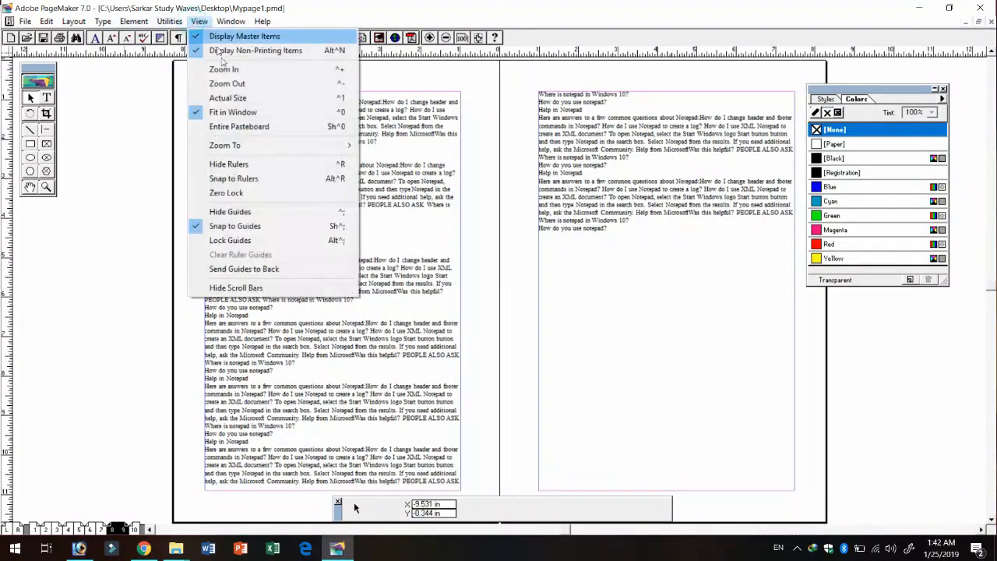
click(257, 128)
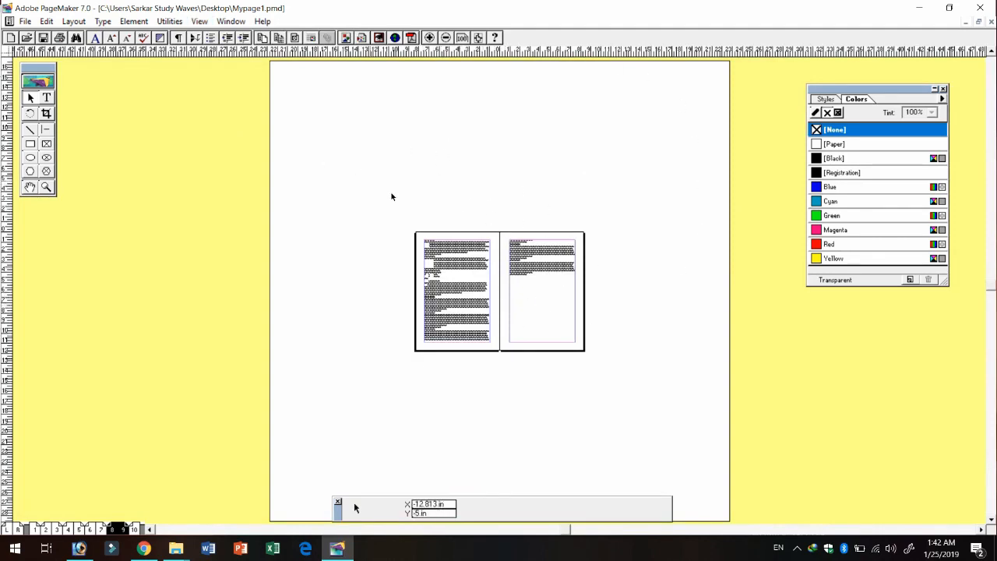
View the spread at the preset zoom sizes of 25%, 100%, 200% and 400% in turn.
click(199, 21)
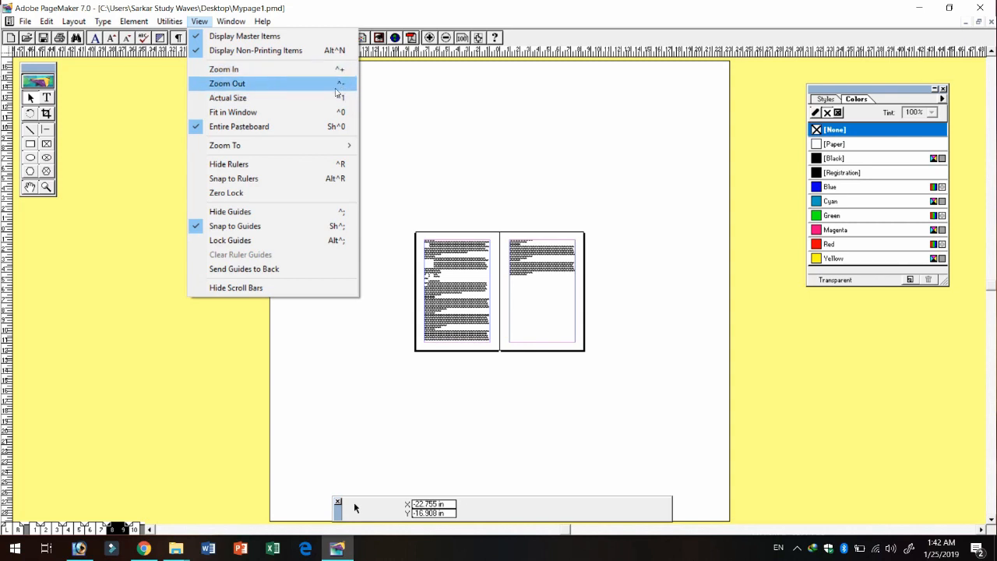
mouse_move(301, 149)
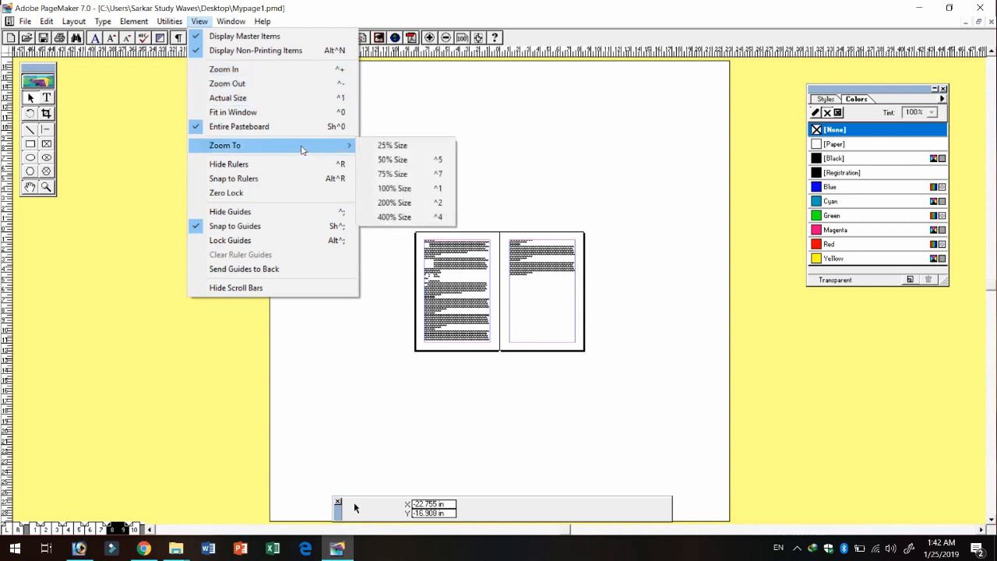
click(392, 145)
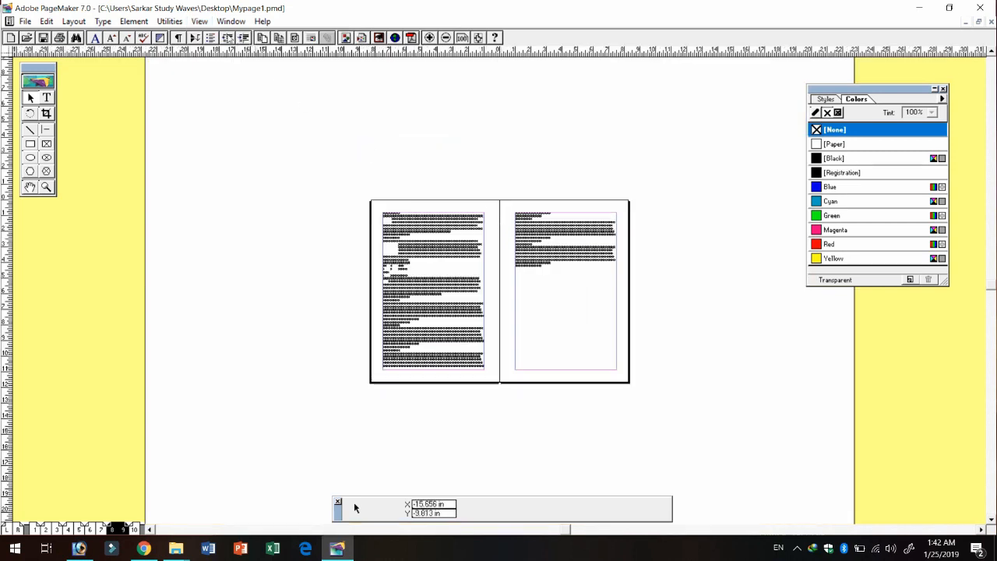
click(199, 21)
mouse_move(263, 145)
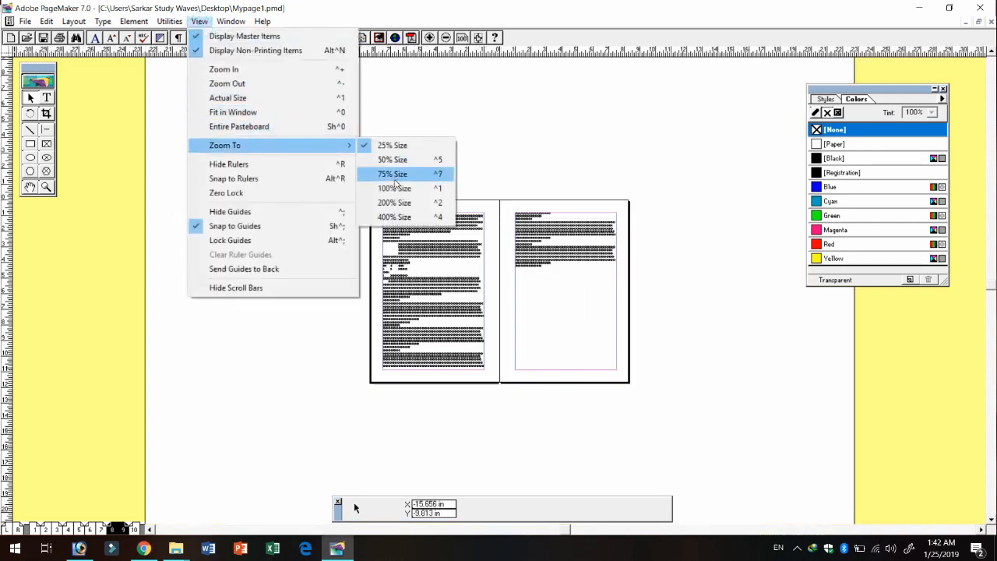
click(395, 188)
click(199, 21)
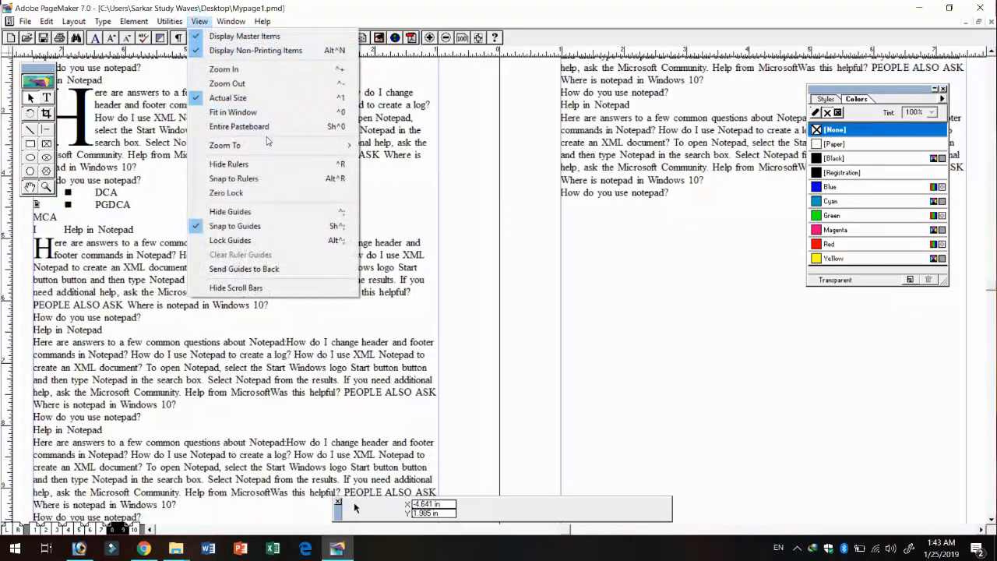
mouse_move(267, 145)
click(395, 202)
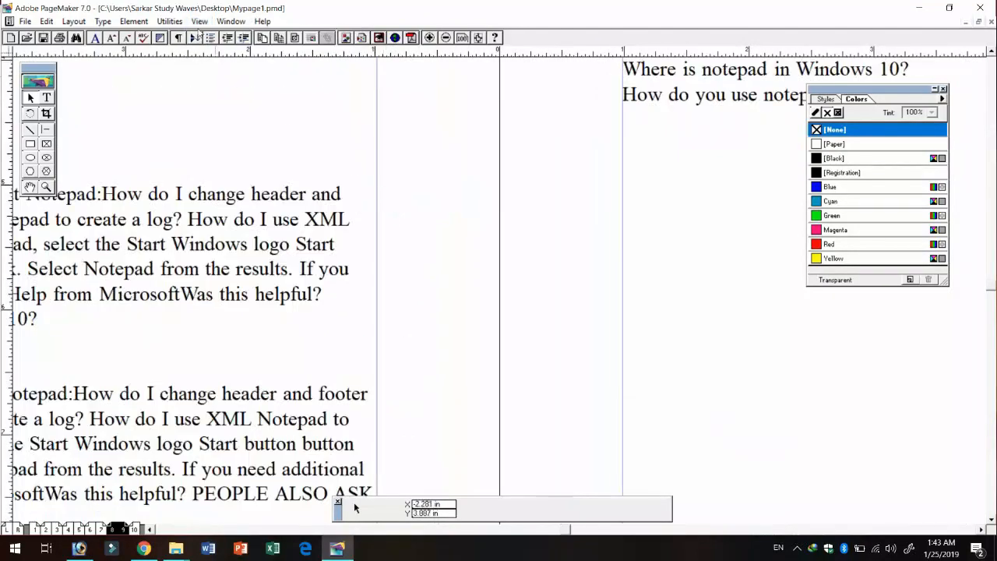
click(199, 21)
mouse_move(267, 145)
click(404, 218)
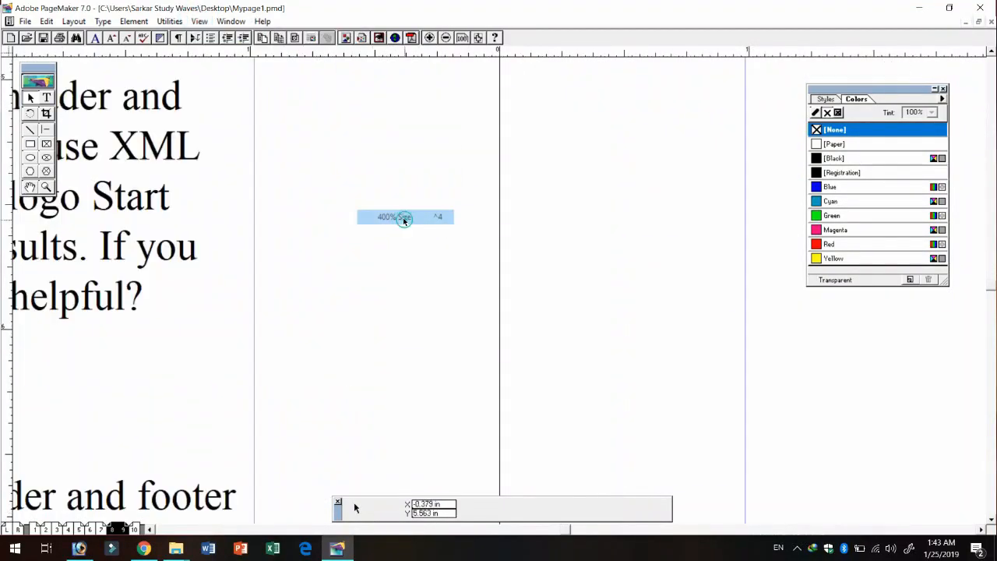
Hide the rulers and show them again.
click(200, 21)
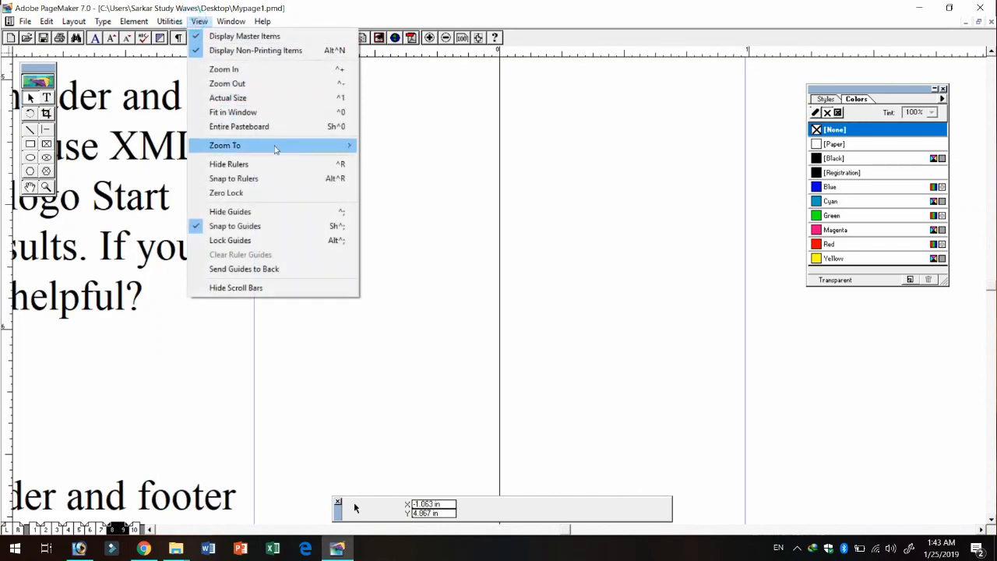
mouse_move(284, 150)
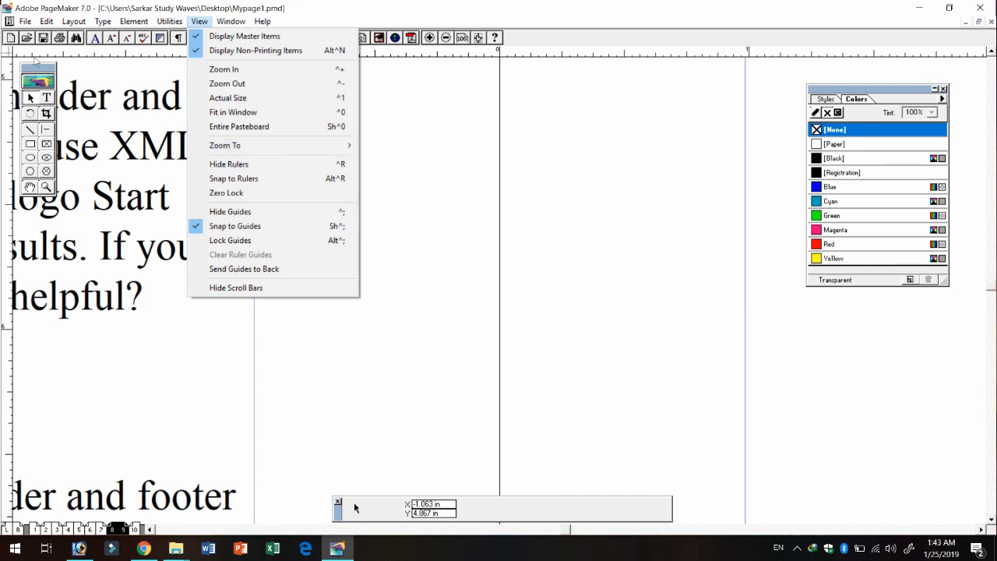
click(236, 164)
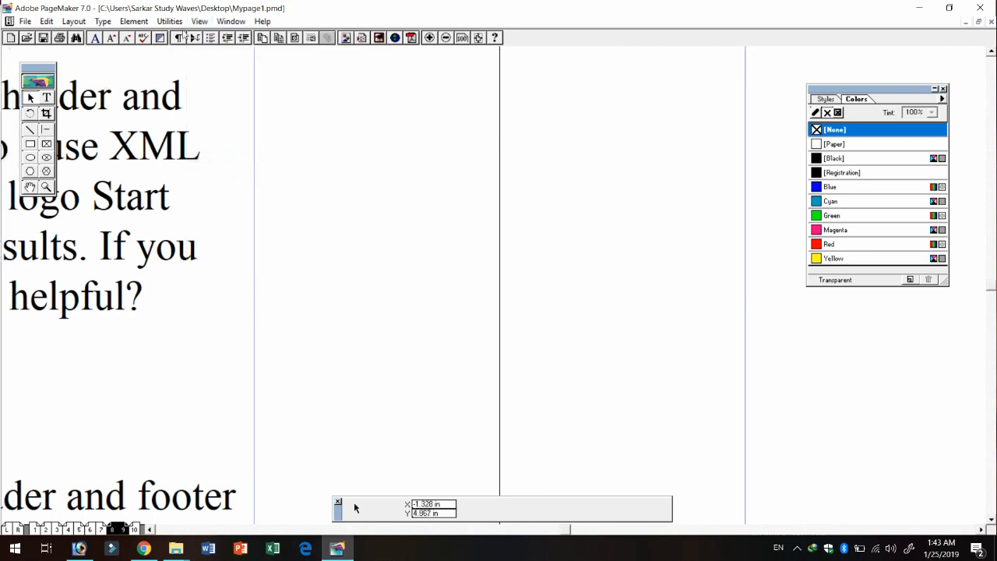
click(199, 21)
click(251, 164)
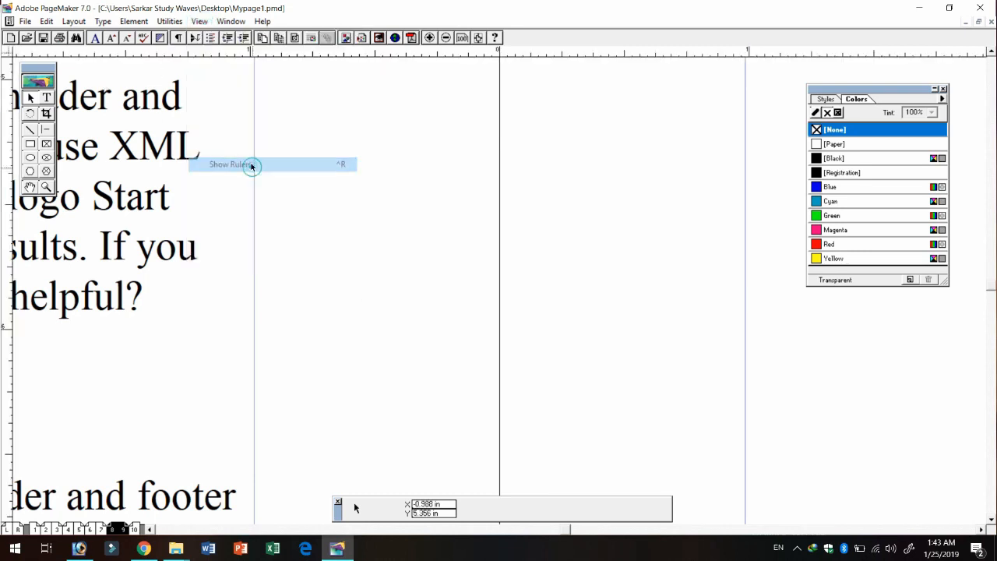
Turn on Snap to Rulers and turn it back off.
click(200, 21)
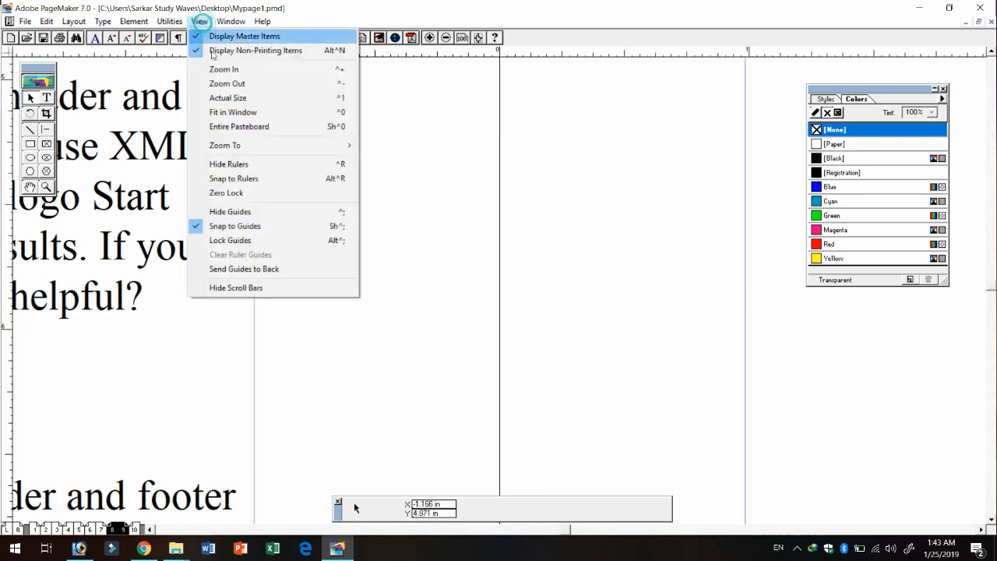
click(251, 180)
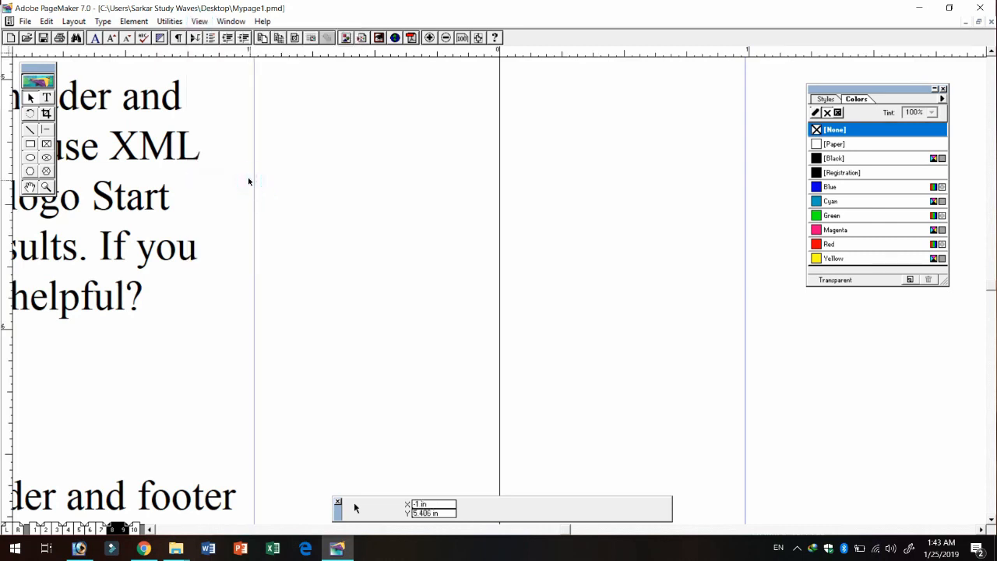
click(201, 22)
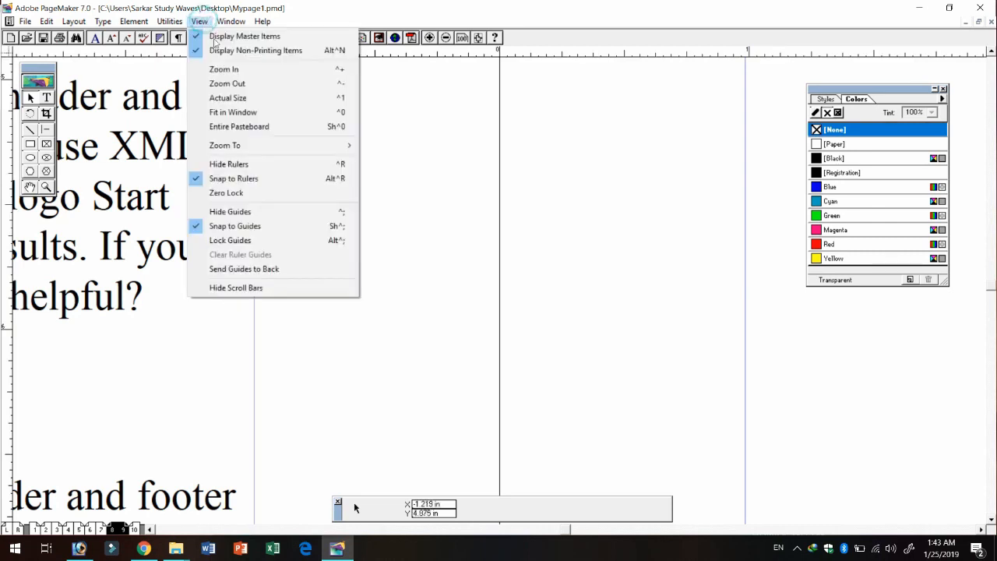
click(251, 180)
click(231, 21)
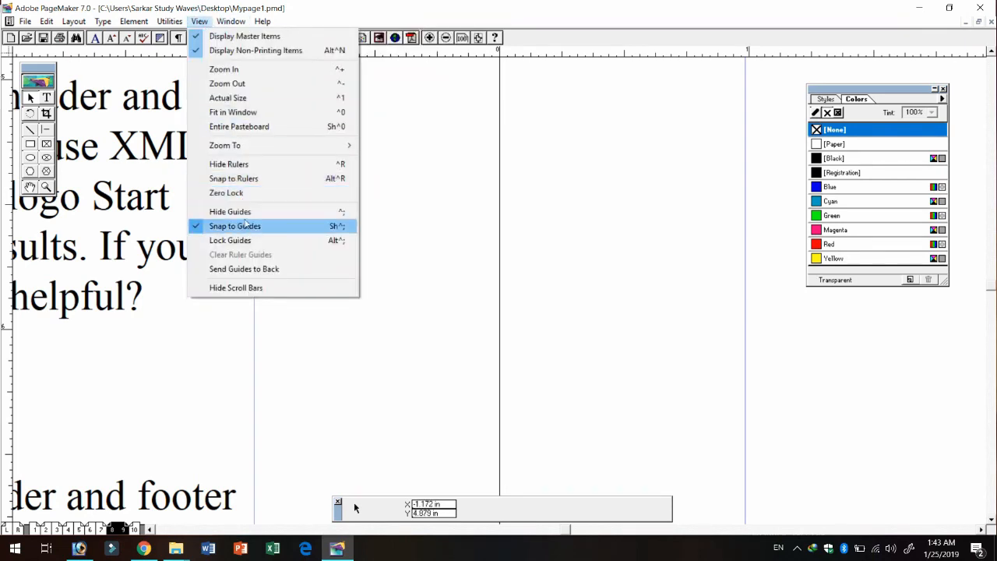
click(244, 231)
Hide the guides, look over pages 8 and 9 at a smaller zoom, and show the guides again.
click(199, 21)
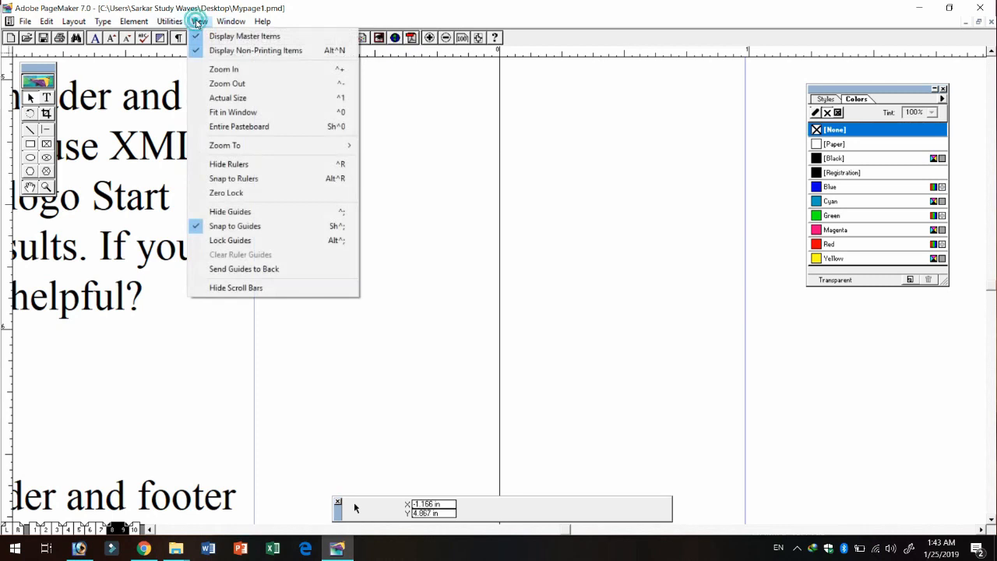
click(241, 216)
ctrl+alt+click(341, 216)
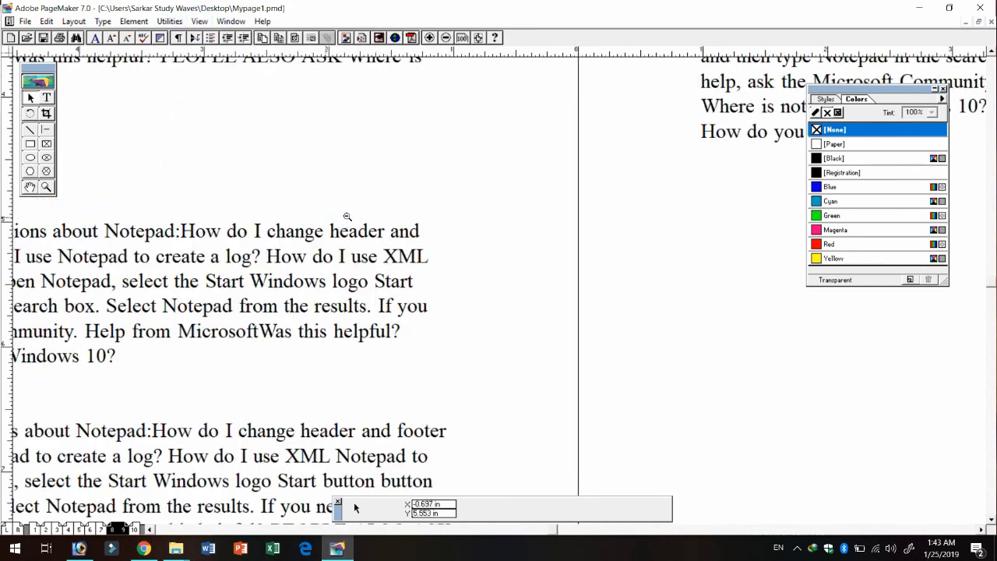
ctrl+alt+click(345, 218)
ctrl+alt+click(427, 246)
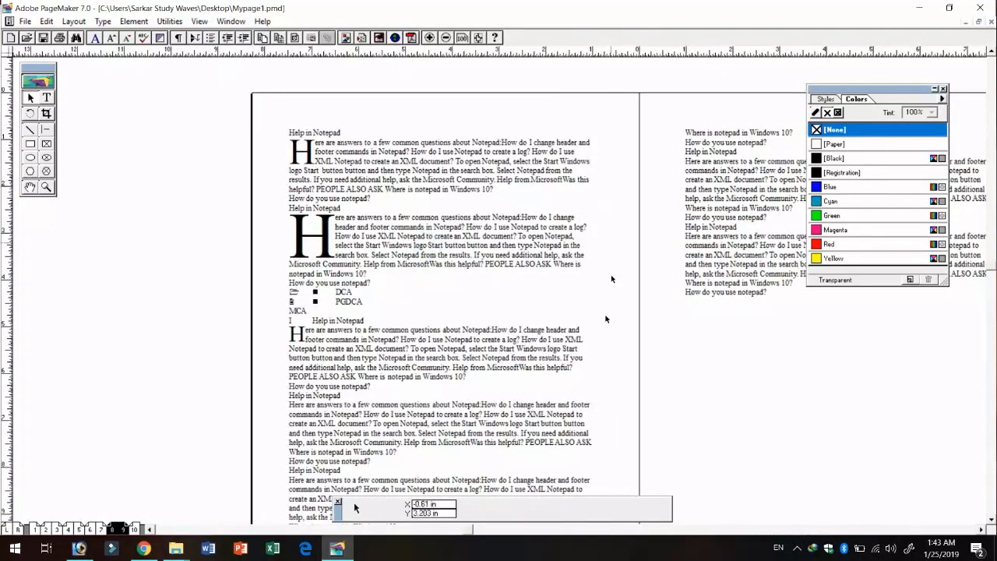
click(200, 21)
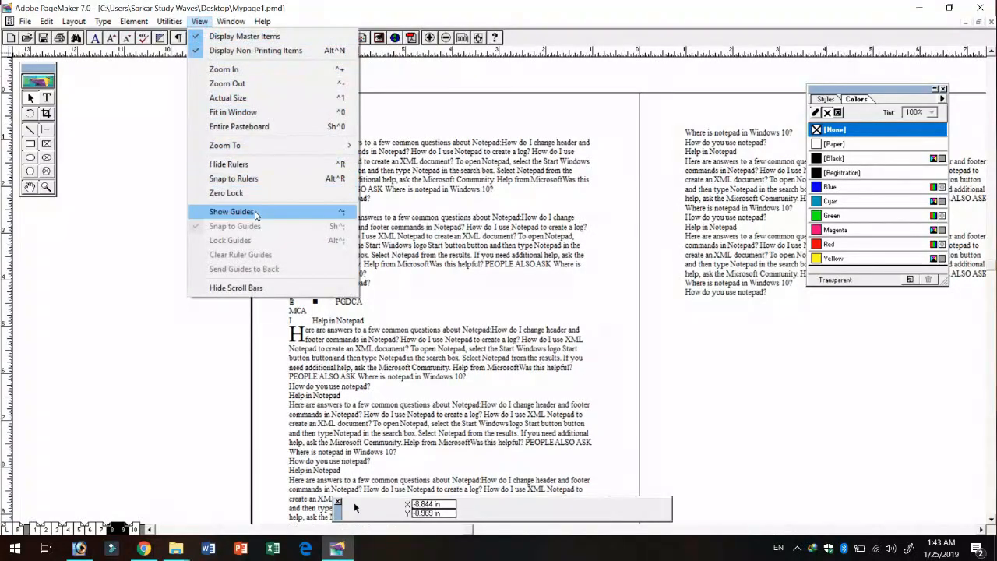
click(255, 214)
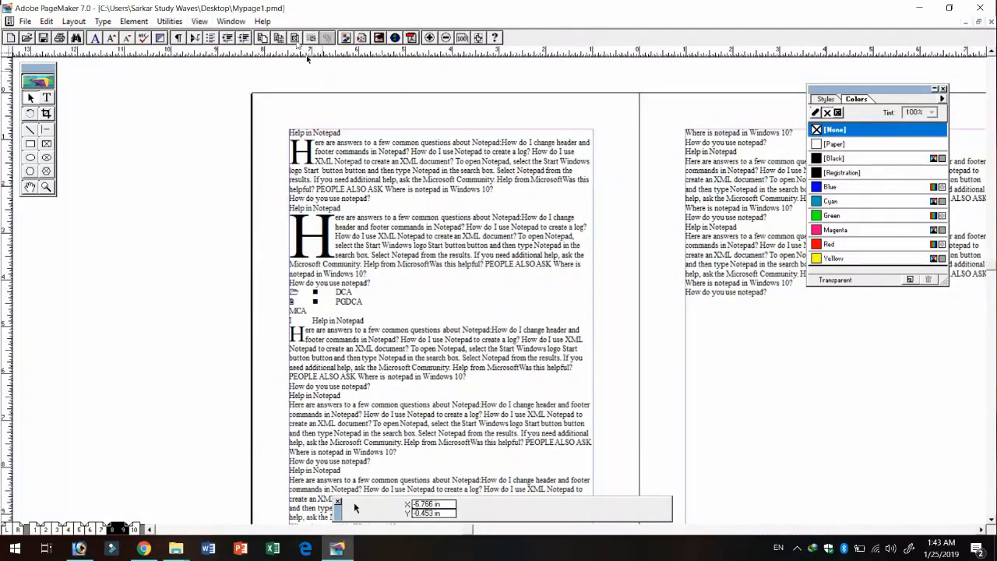
Hide the scroll bars of the publication window and show them again.
click(226, 22)
mouse_move(200, 21)
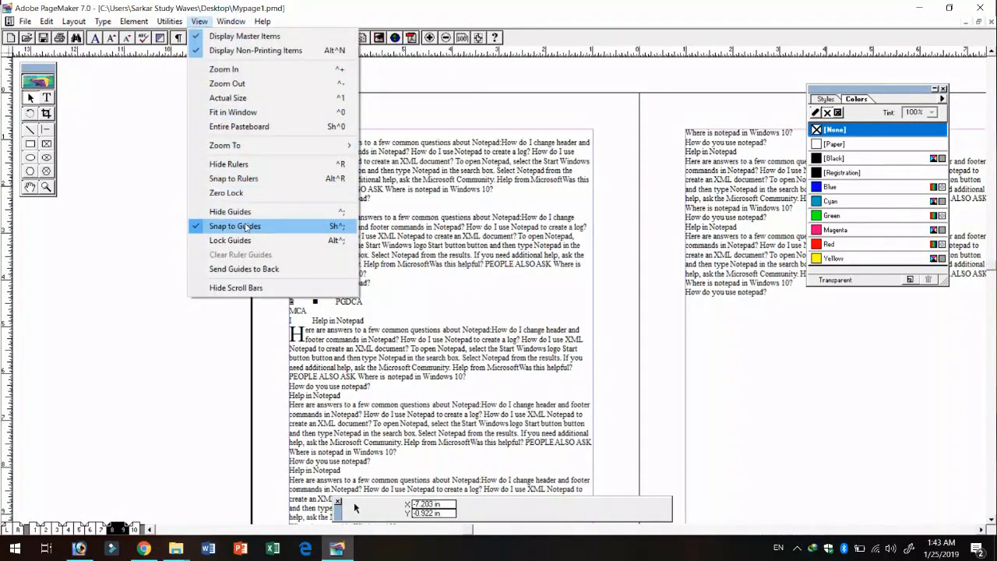
click(254, 289)
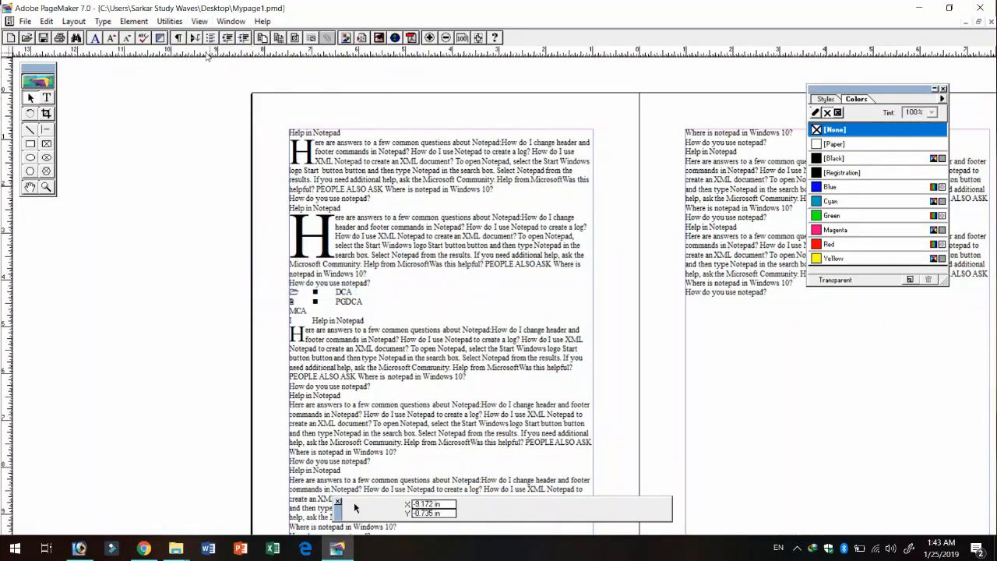
click(200, 21)
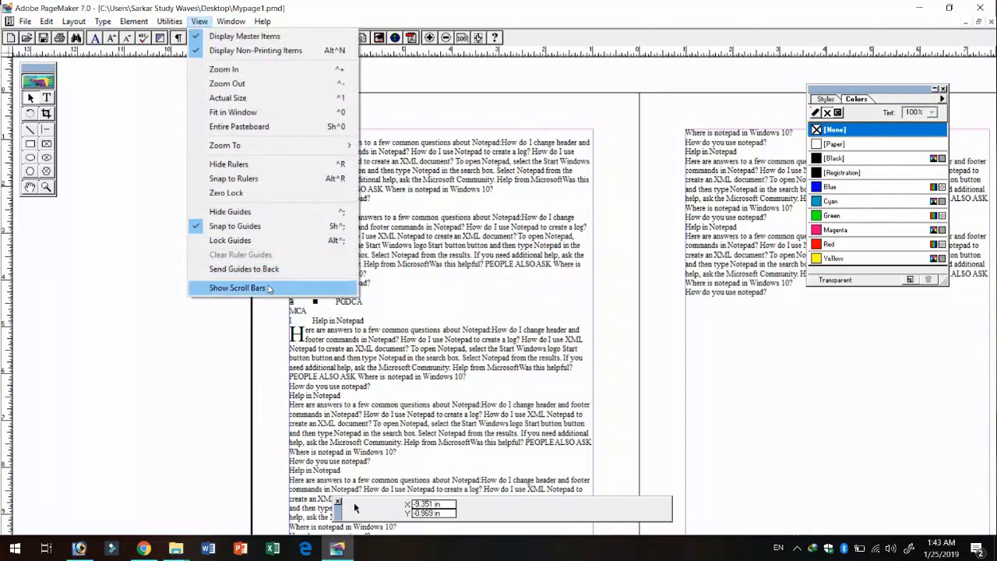
click(269, 289)
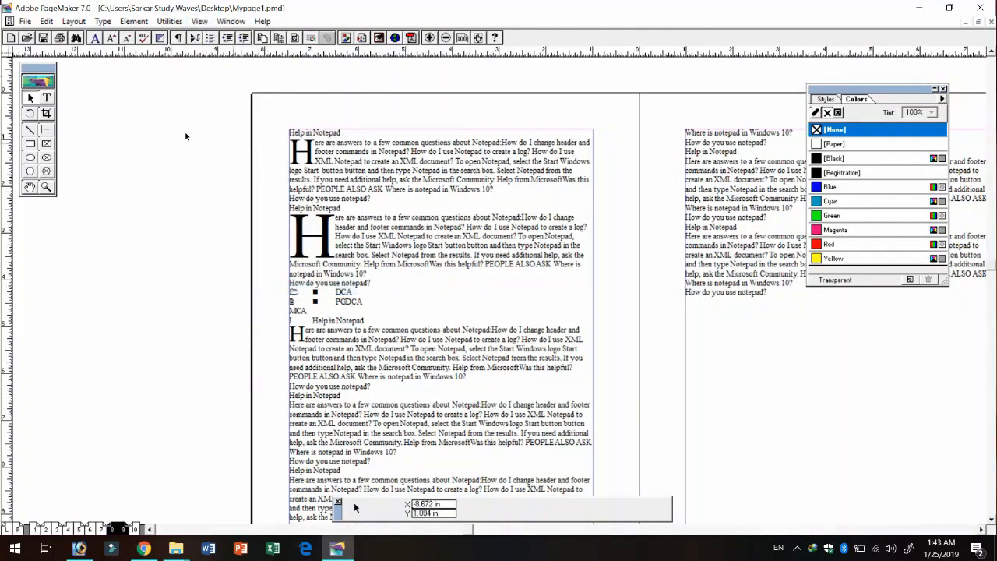
Show the Layers palette, close it, and review the remaining window arrangement and palette commands.
click(231, 21)
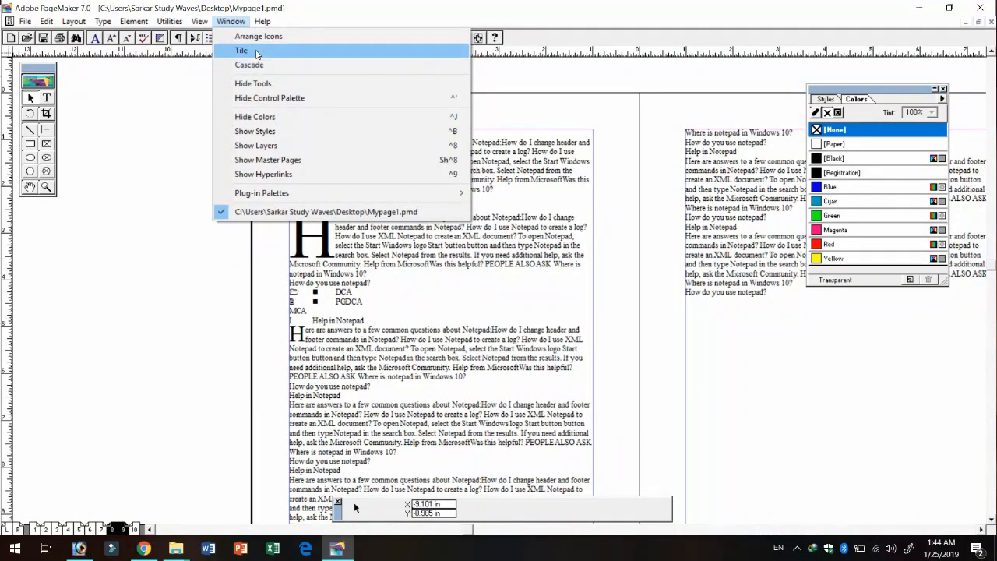
click(265, 145)
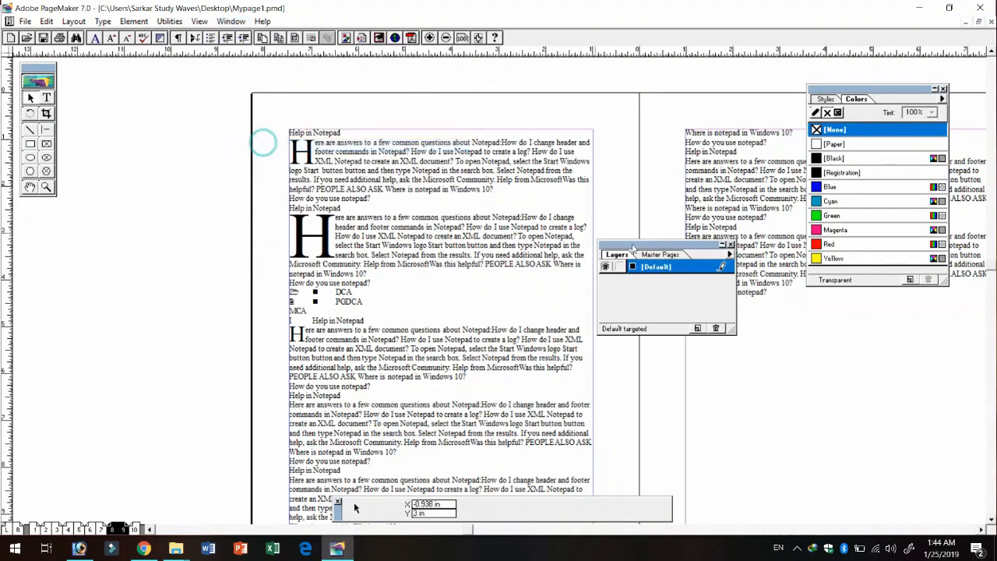
click(731, 245)
click(199, 21)
mouse_move(230, 23)
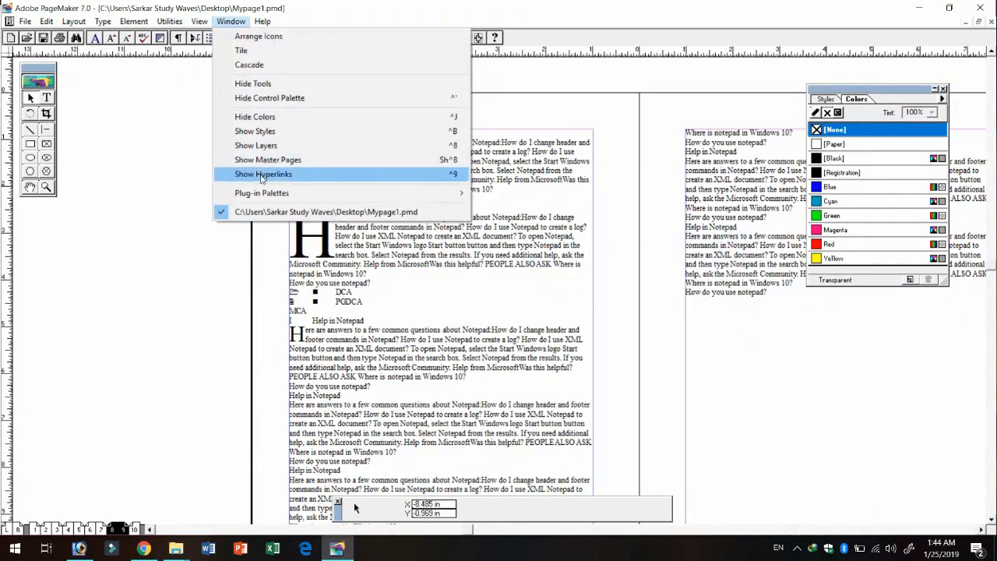
mouse_move(267, 194)
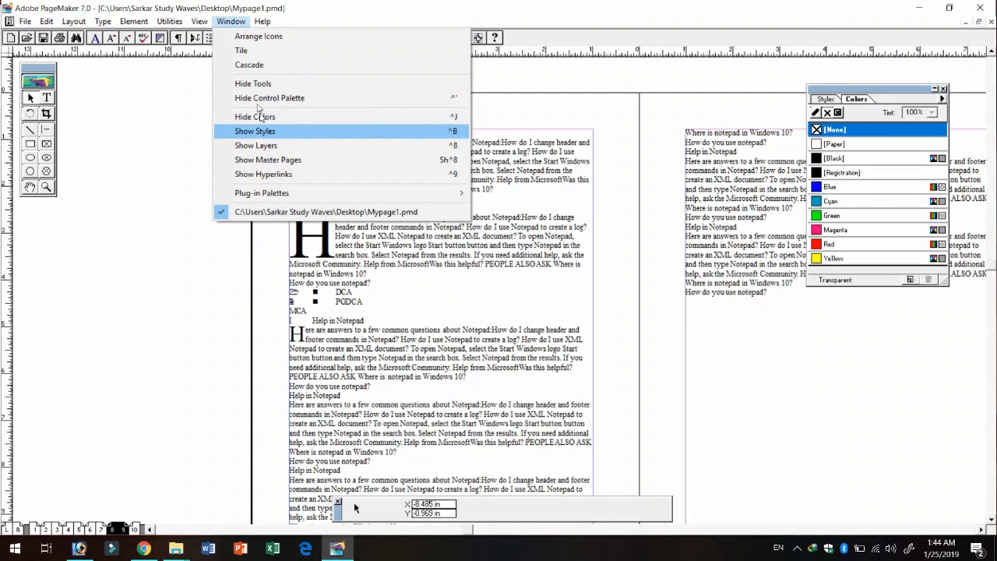
click(177, 276)
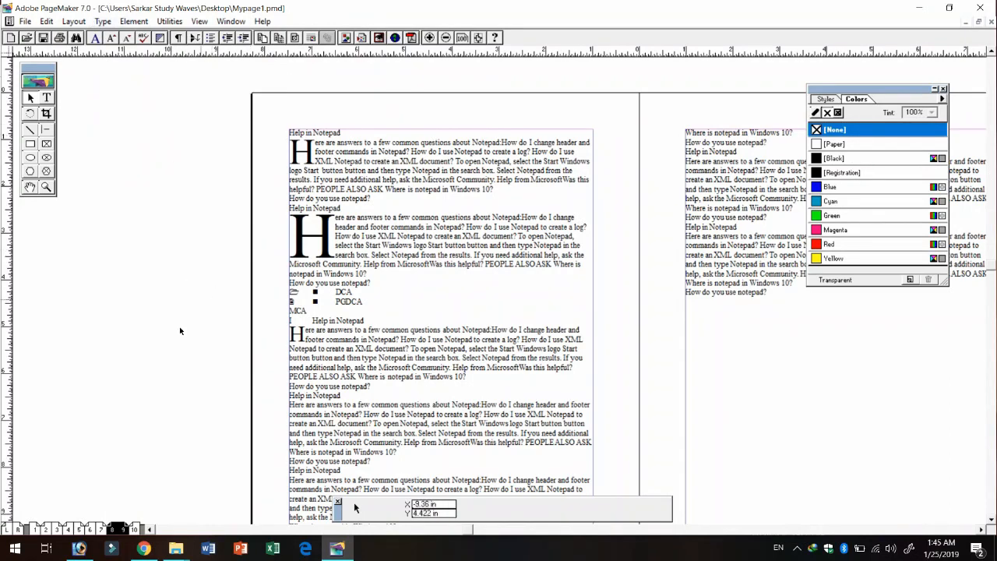
Step through the publication's master and document pages, finishing on page 10.
click(17, 531)
click(35, 530)
click(51, 529)
click(98, 529)
click(111, 530)
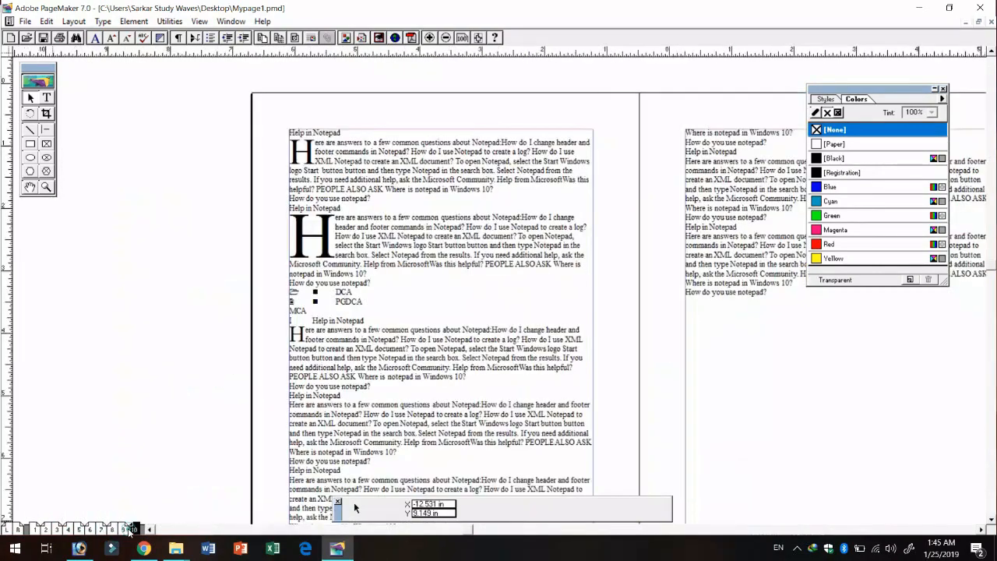
click(134, 530)
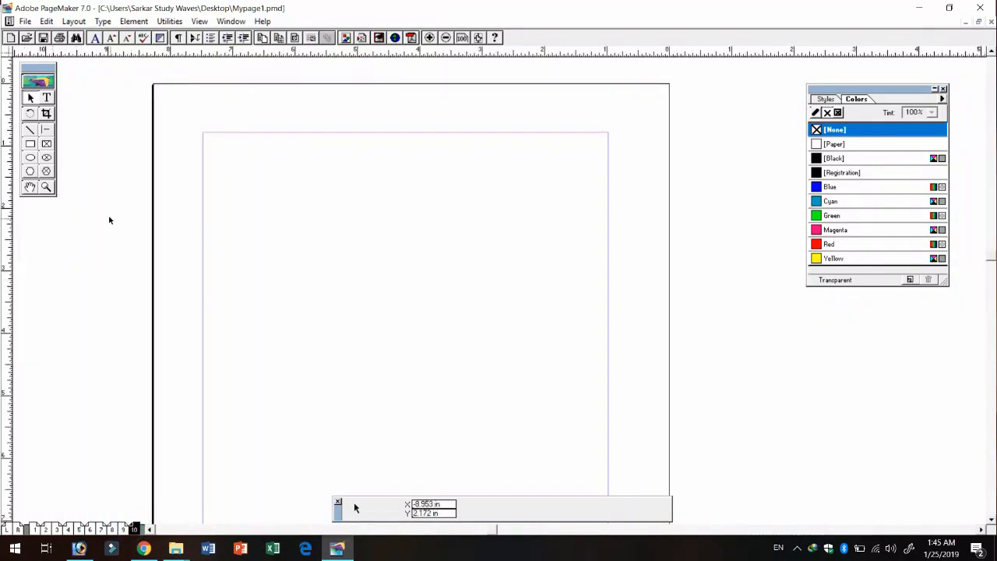